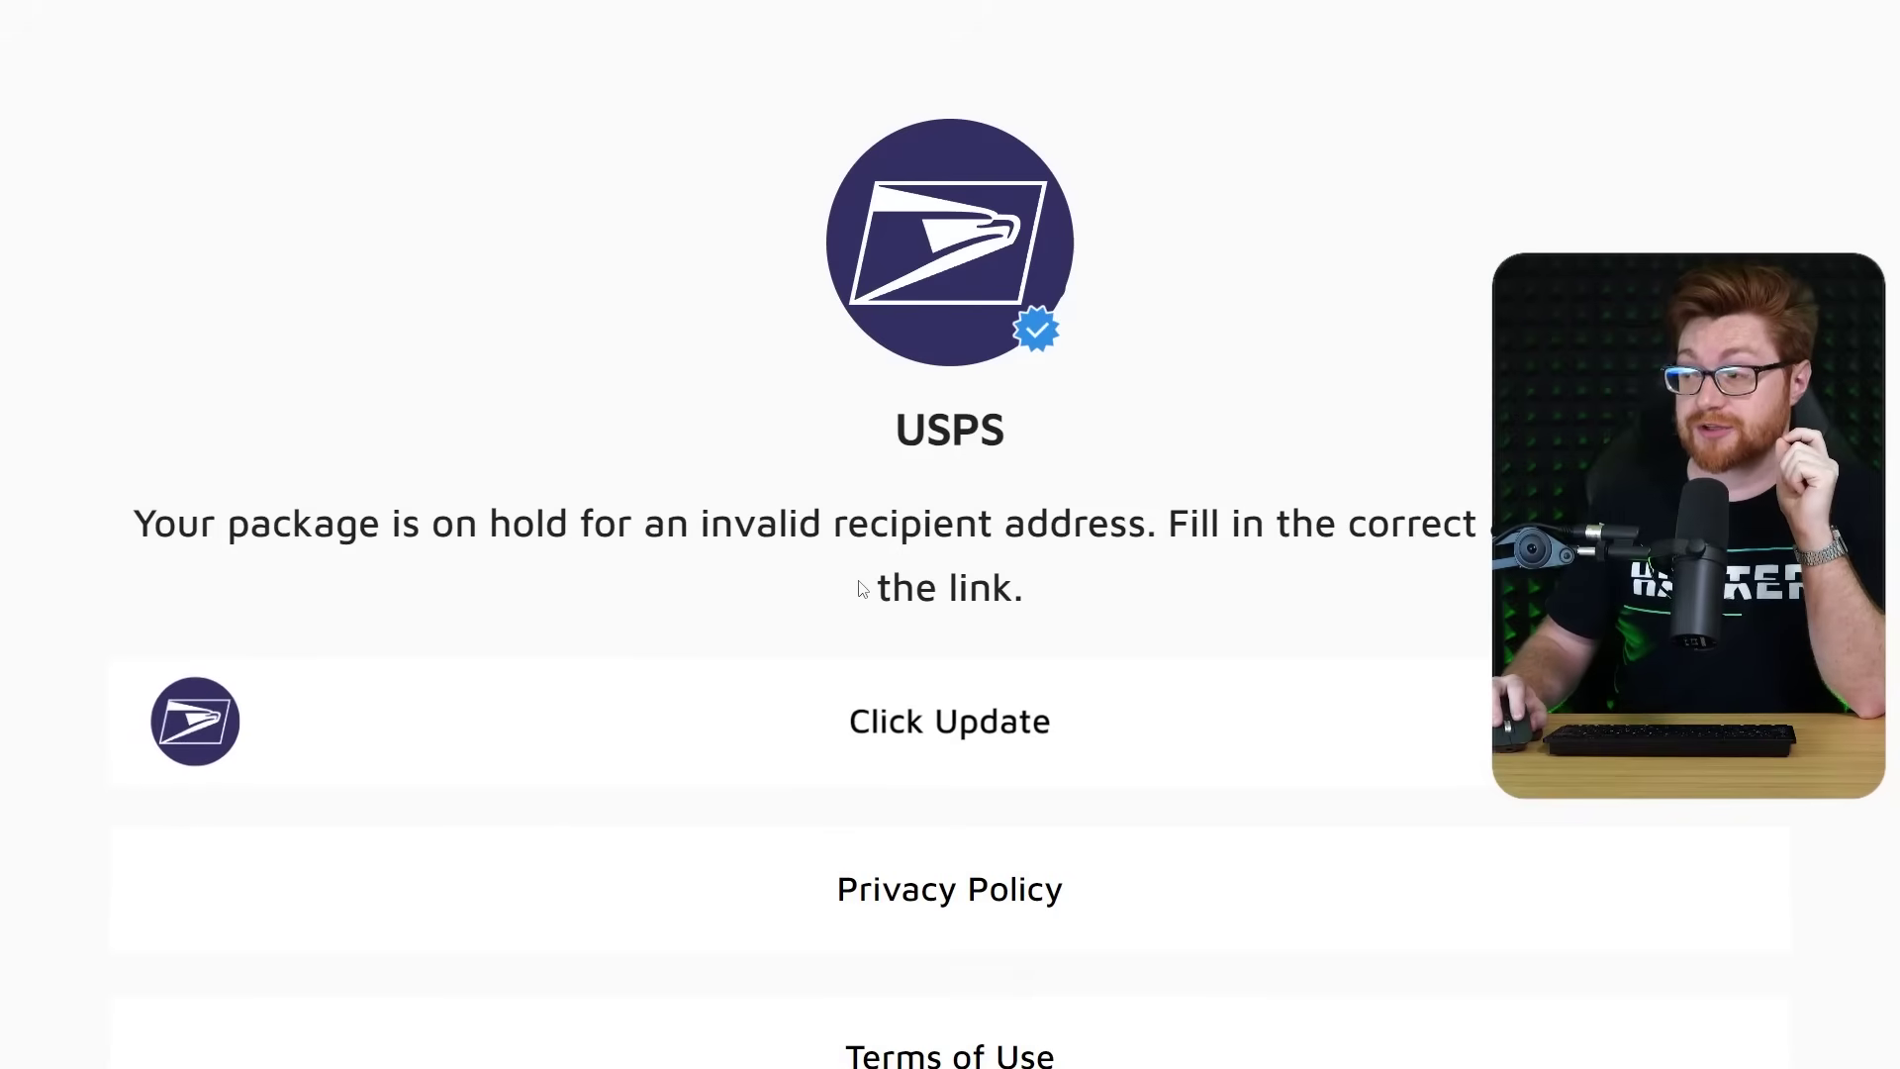
# Examine the USPS-branded landing page's package-on-hold message and its list of links.
pyautogui.moveTo(861, 589); pyautogui.dragTo(1178, 584)
pyautogui.click(1190, 542)
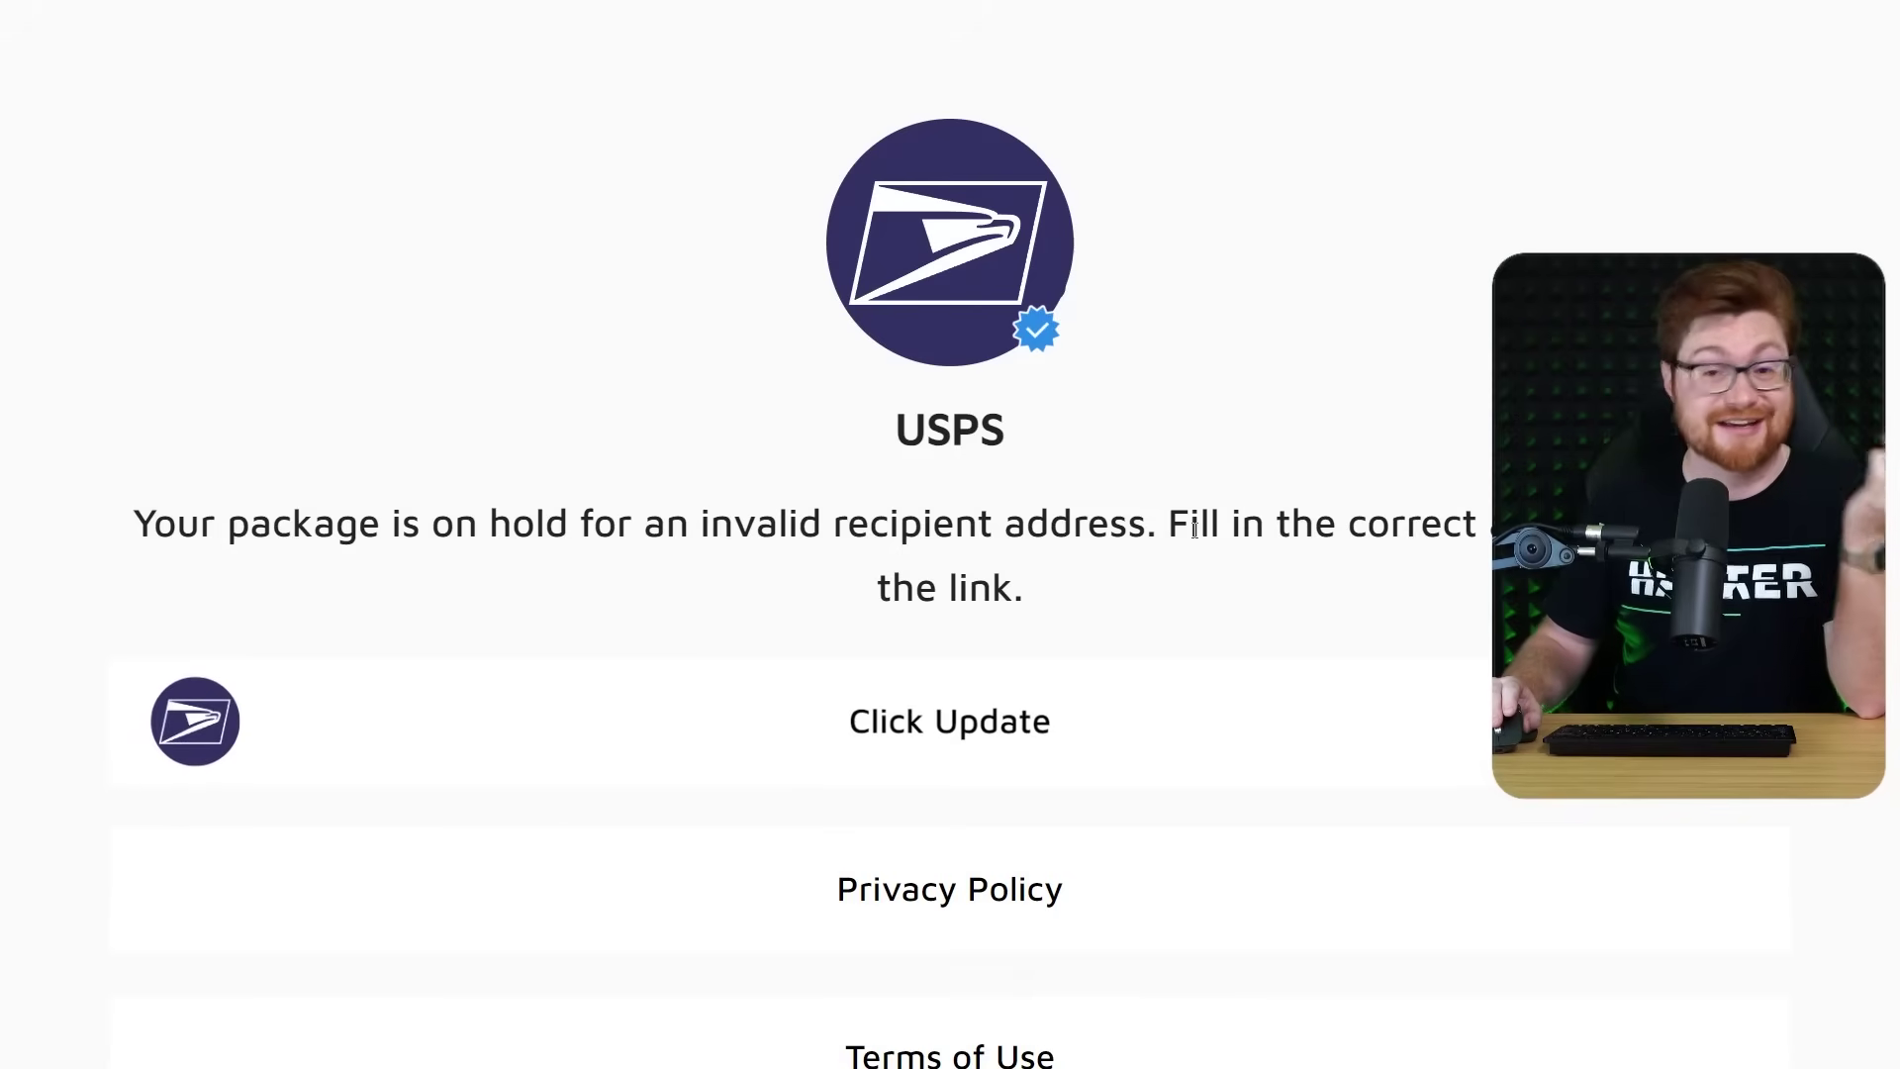
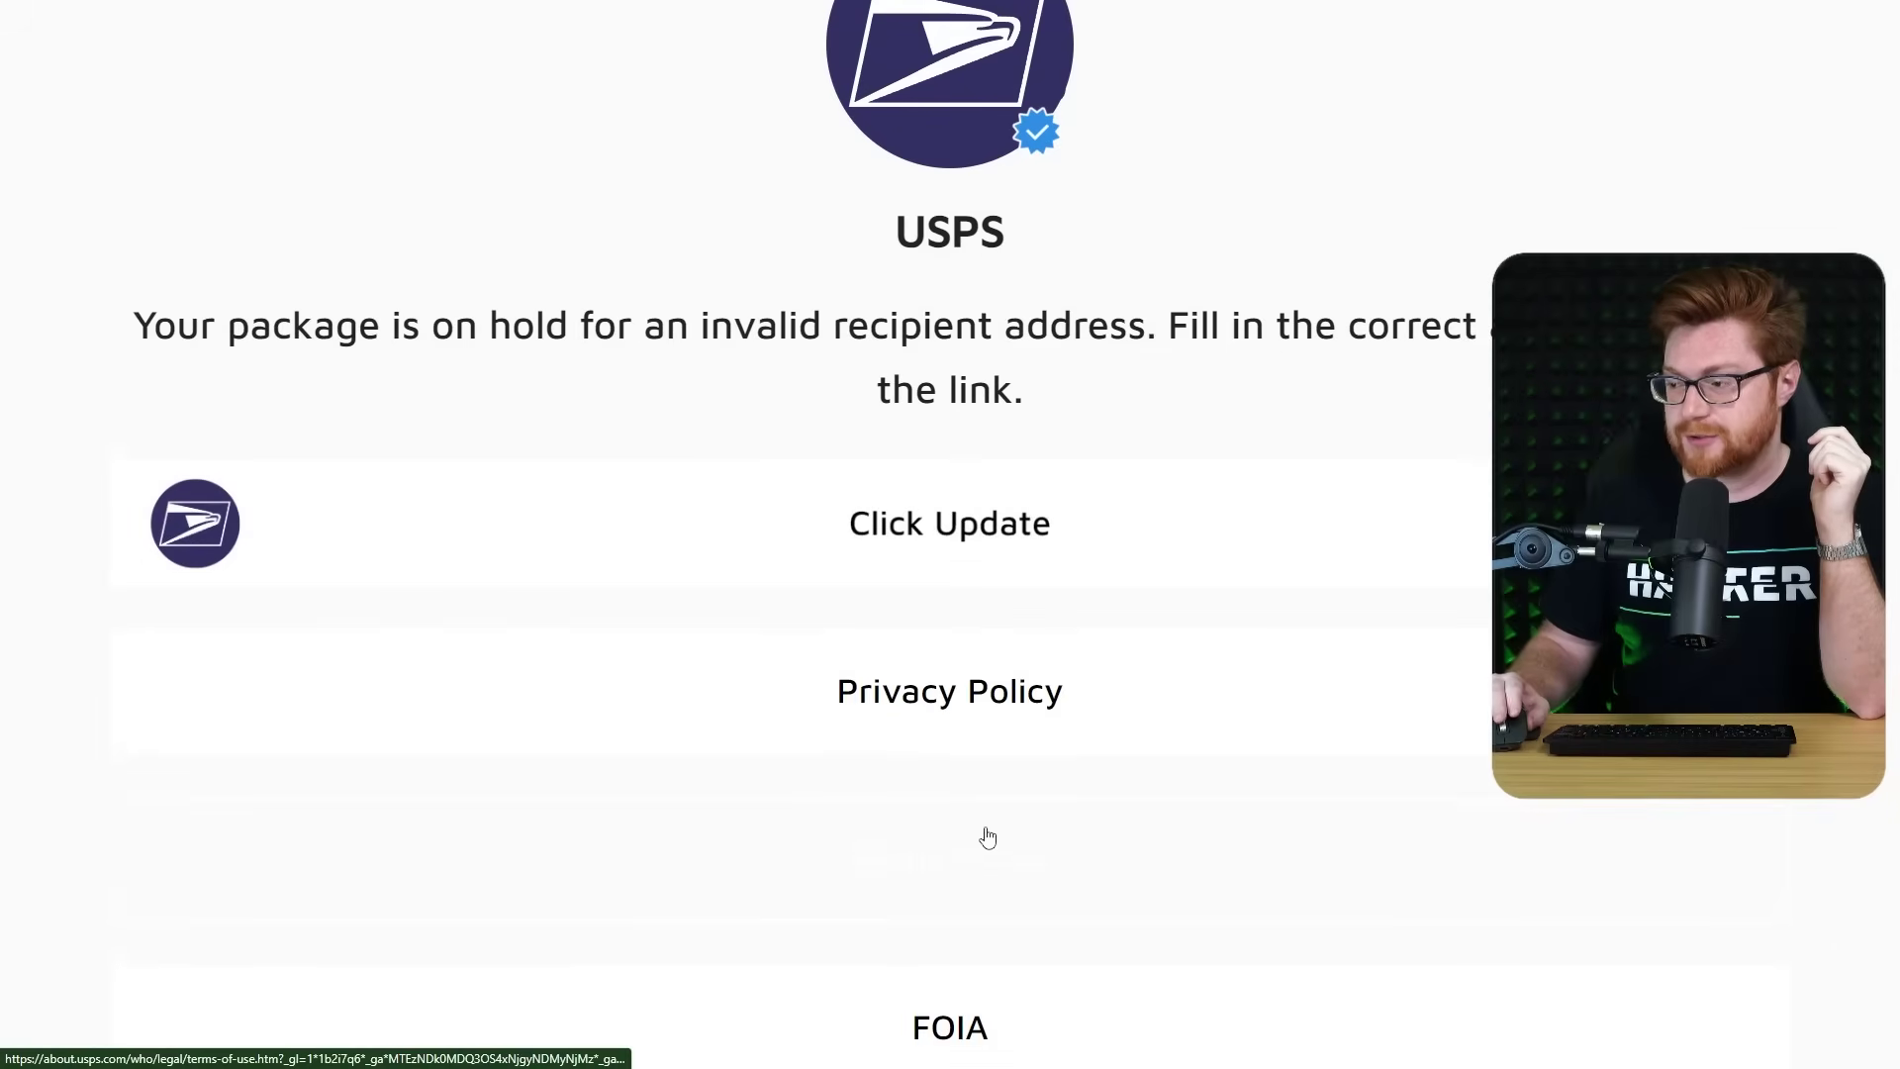
pyautogui.scroll(-3, 987, 837)
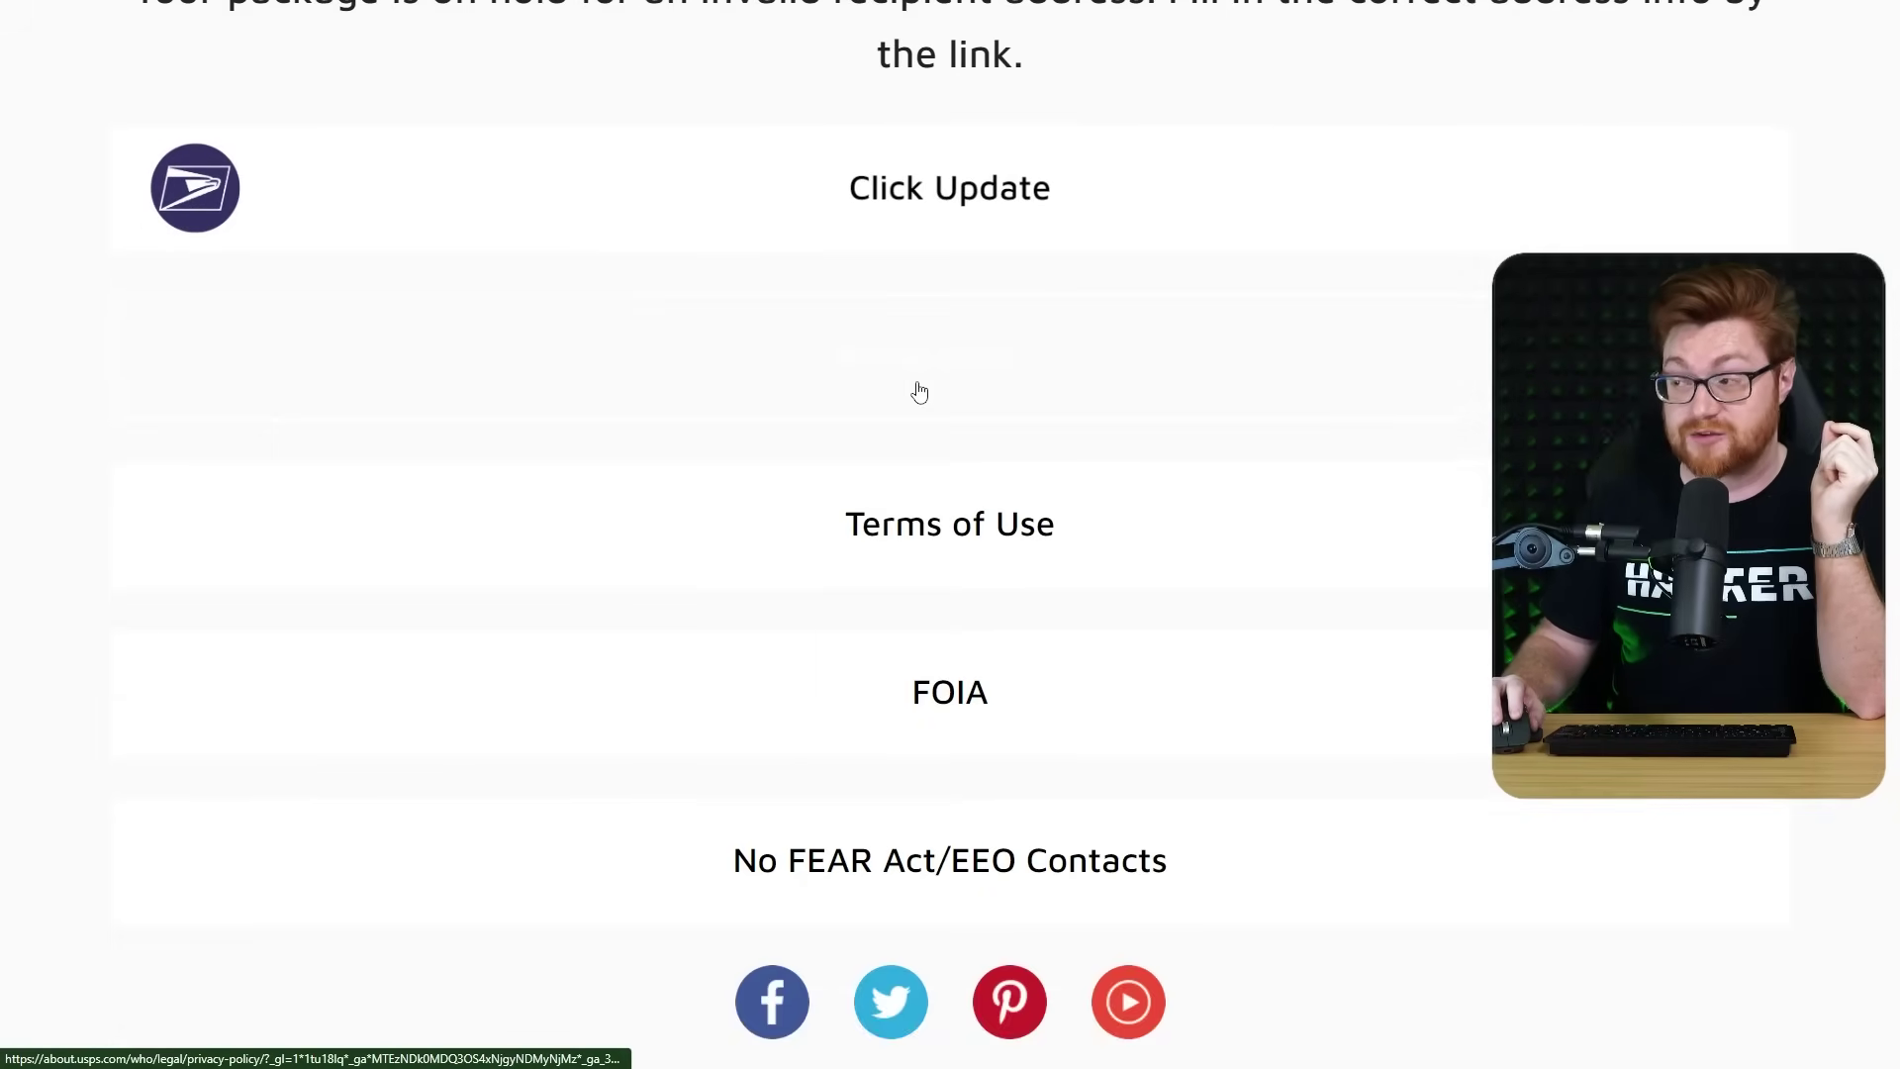
pyautogui.scroll(2, 916, 393)
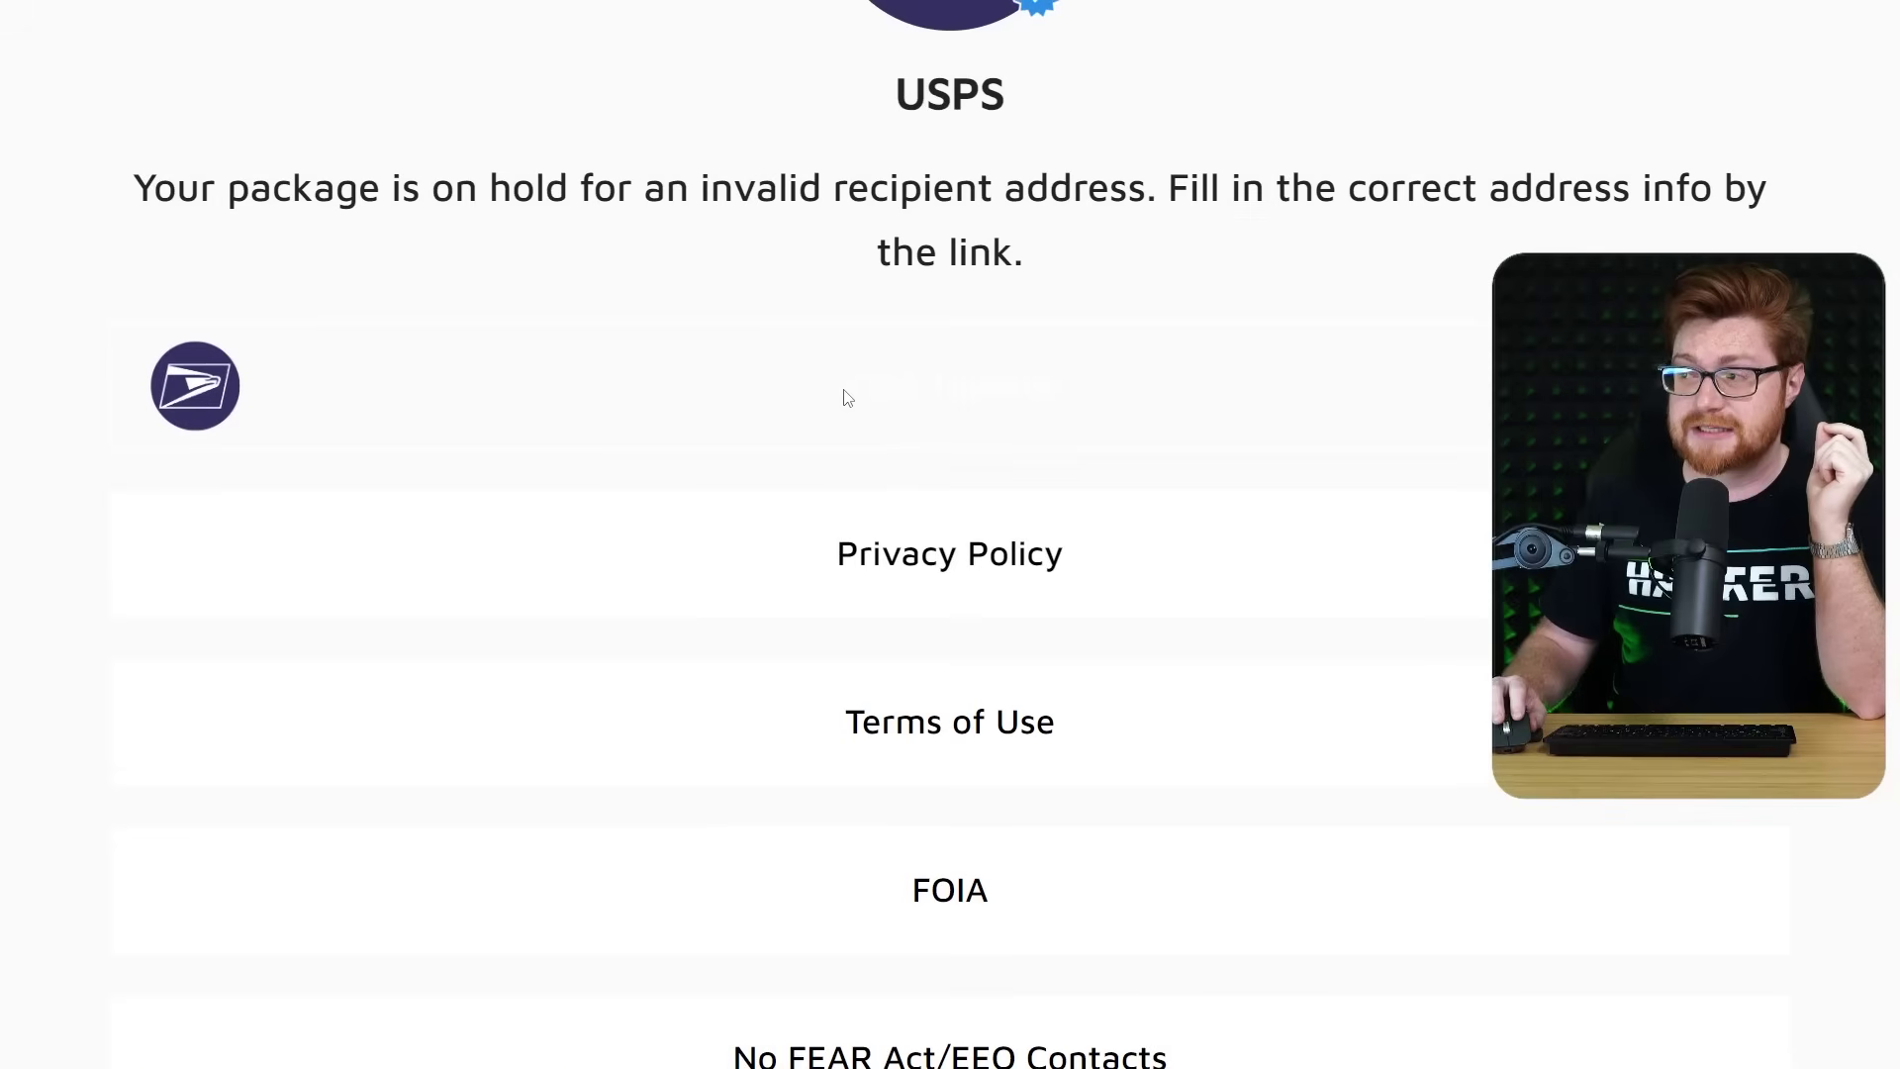
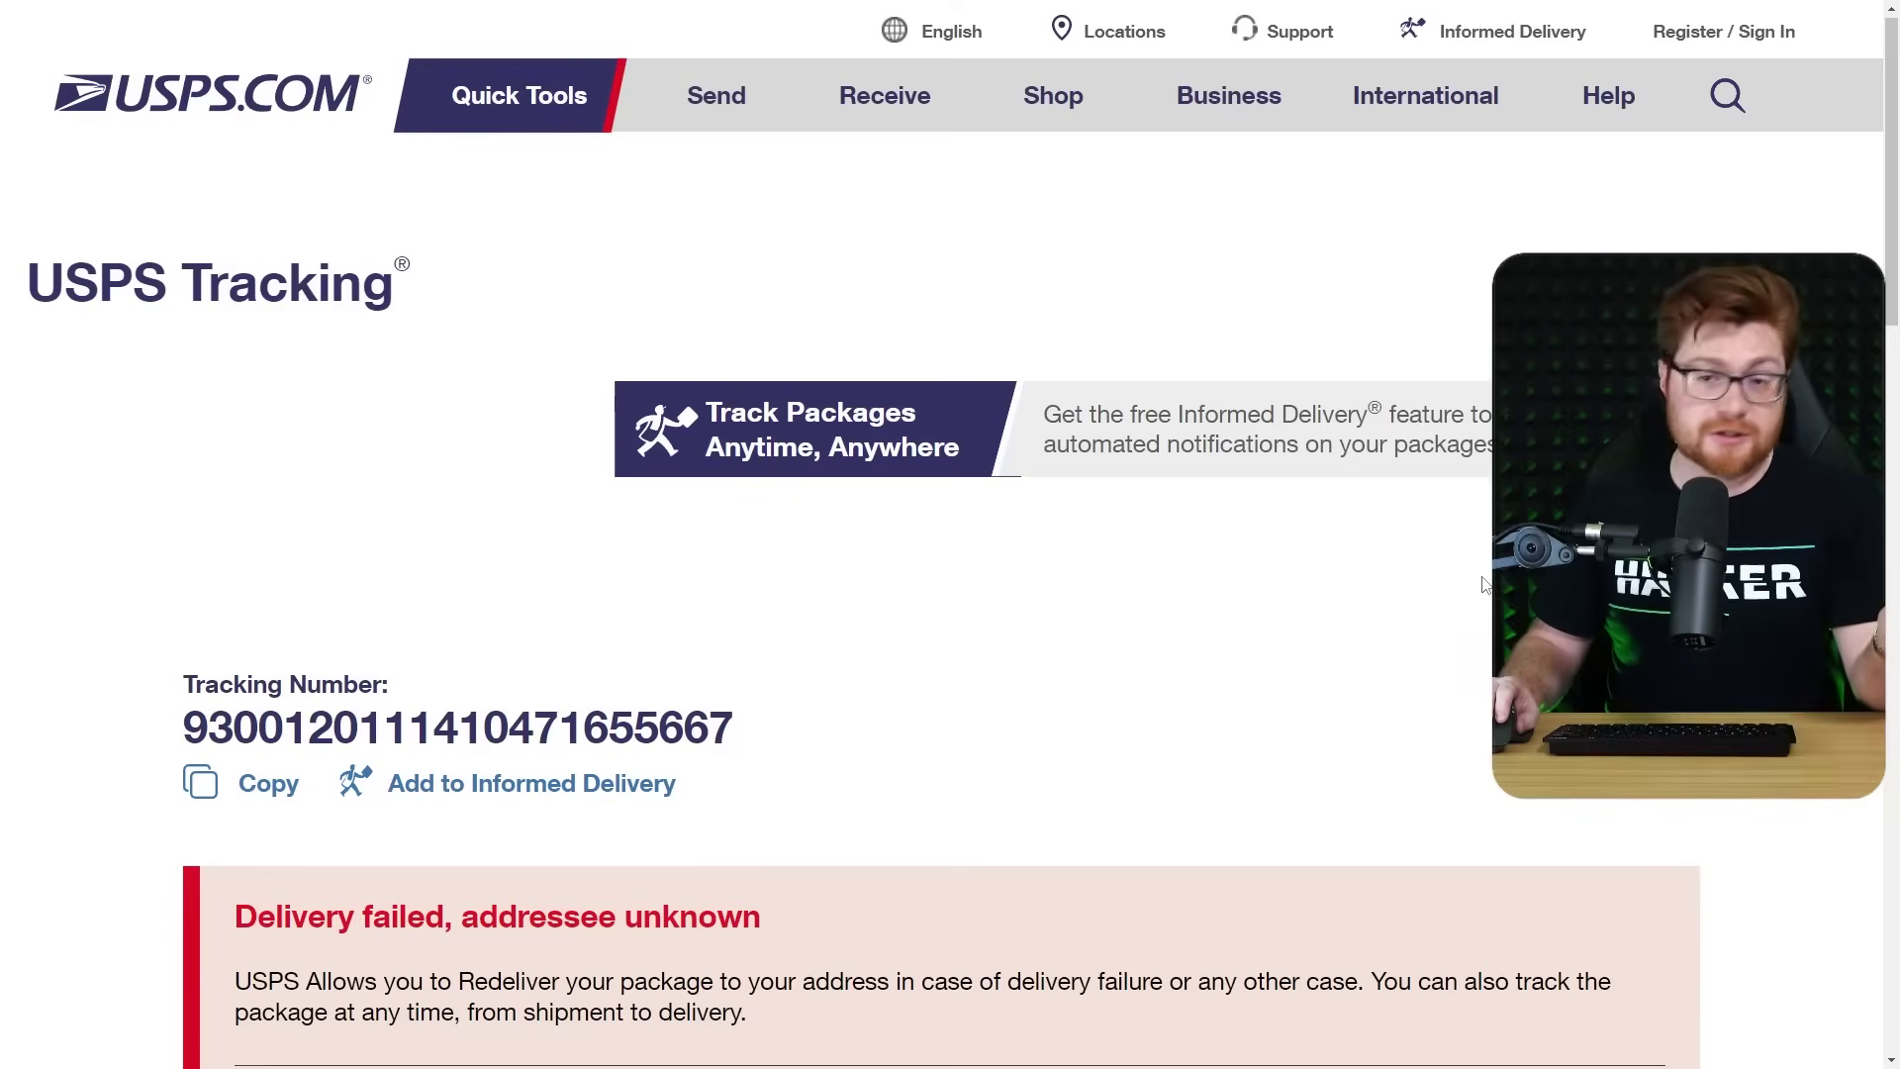
# Review the fake USPS Tracking page from the tracking number and delivery-failure notice through the redelivery address form.
pyautogui.scroll(-3, 382, 476)
pyautogui.moveTo(147, 447); pyautogui.dragTo(874, 441)
pyautogui.click(871, 647)
pyautogui.scroll(-1, 827, 623)
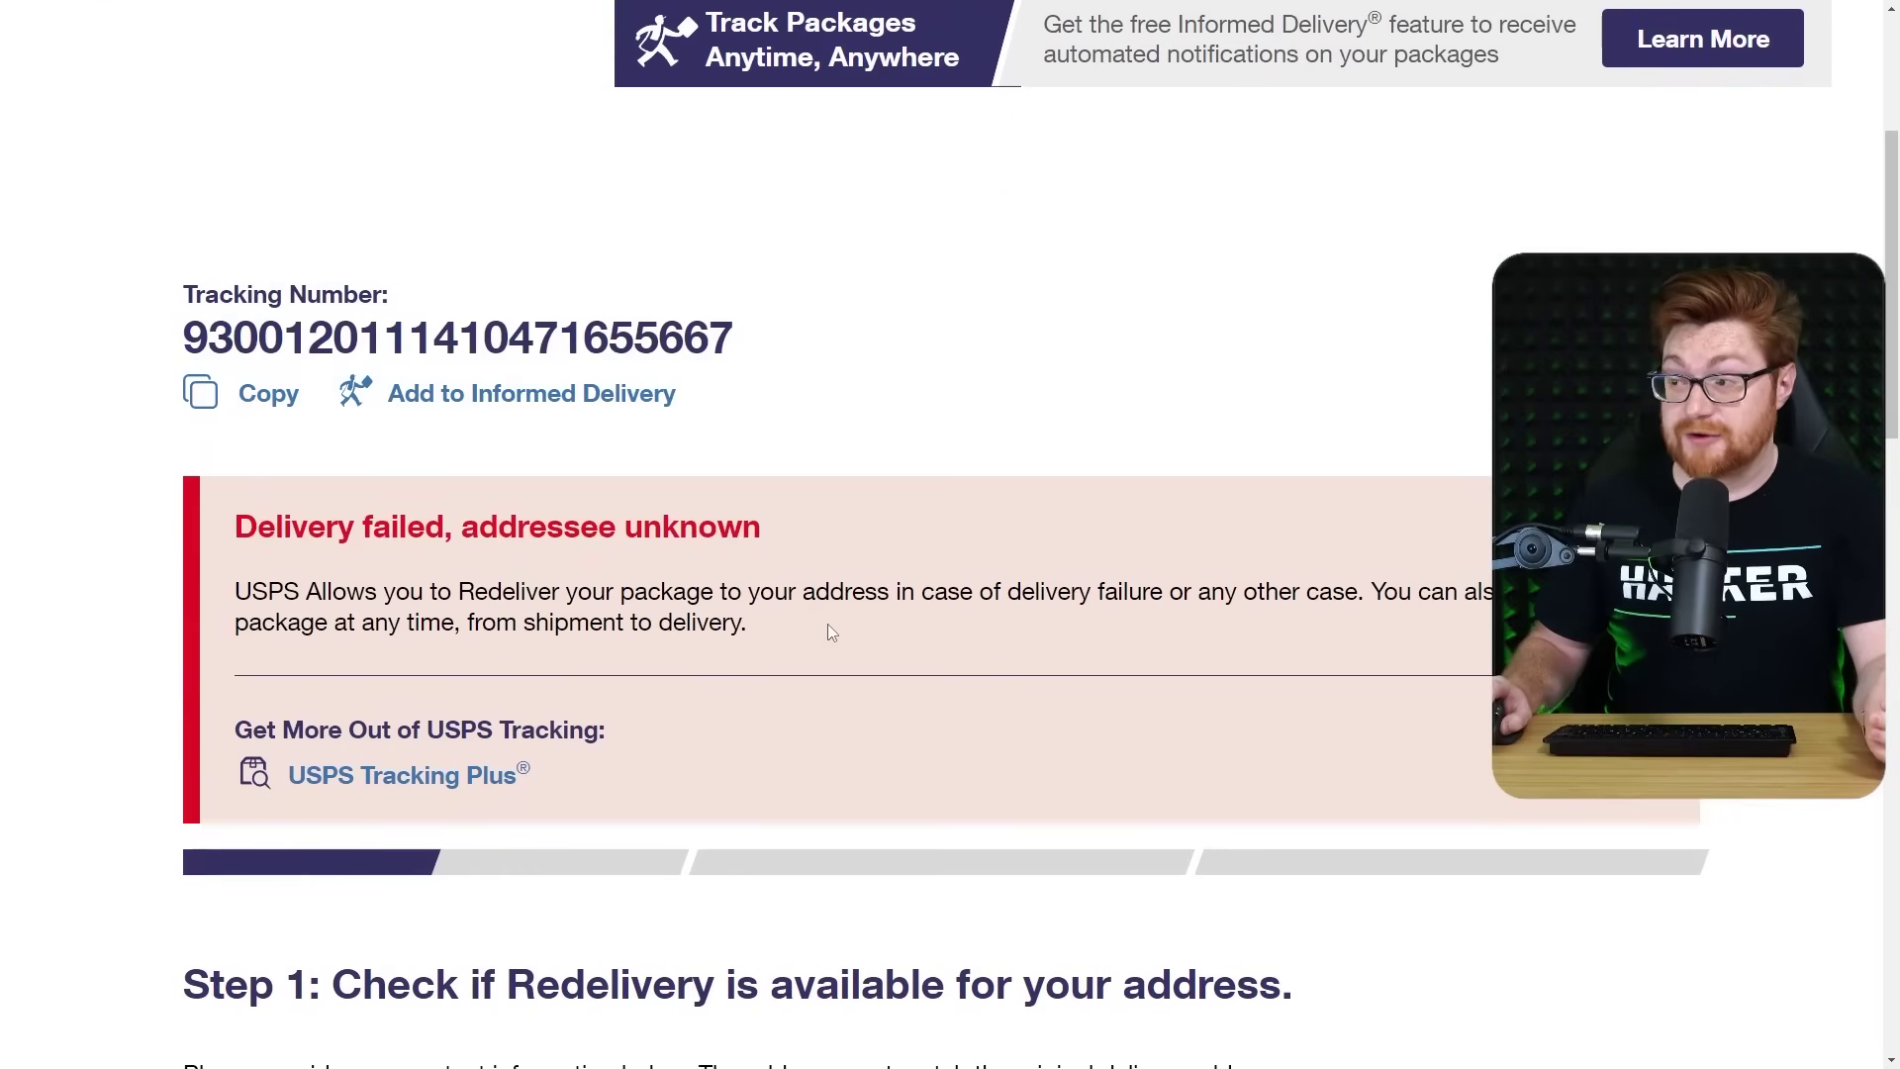
pyautogui.scroll(-1, 827, 624)
pyautogui.scroll(-9, 501, 679)
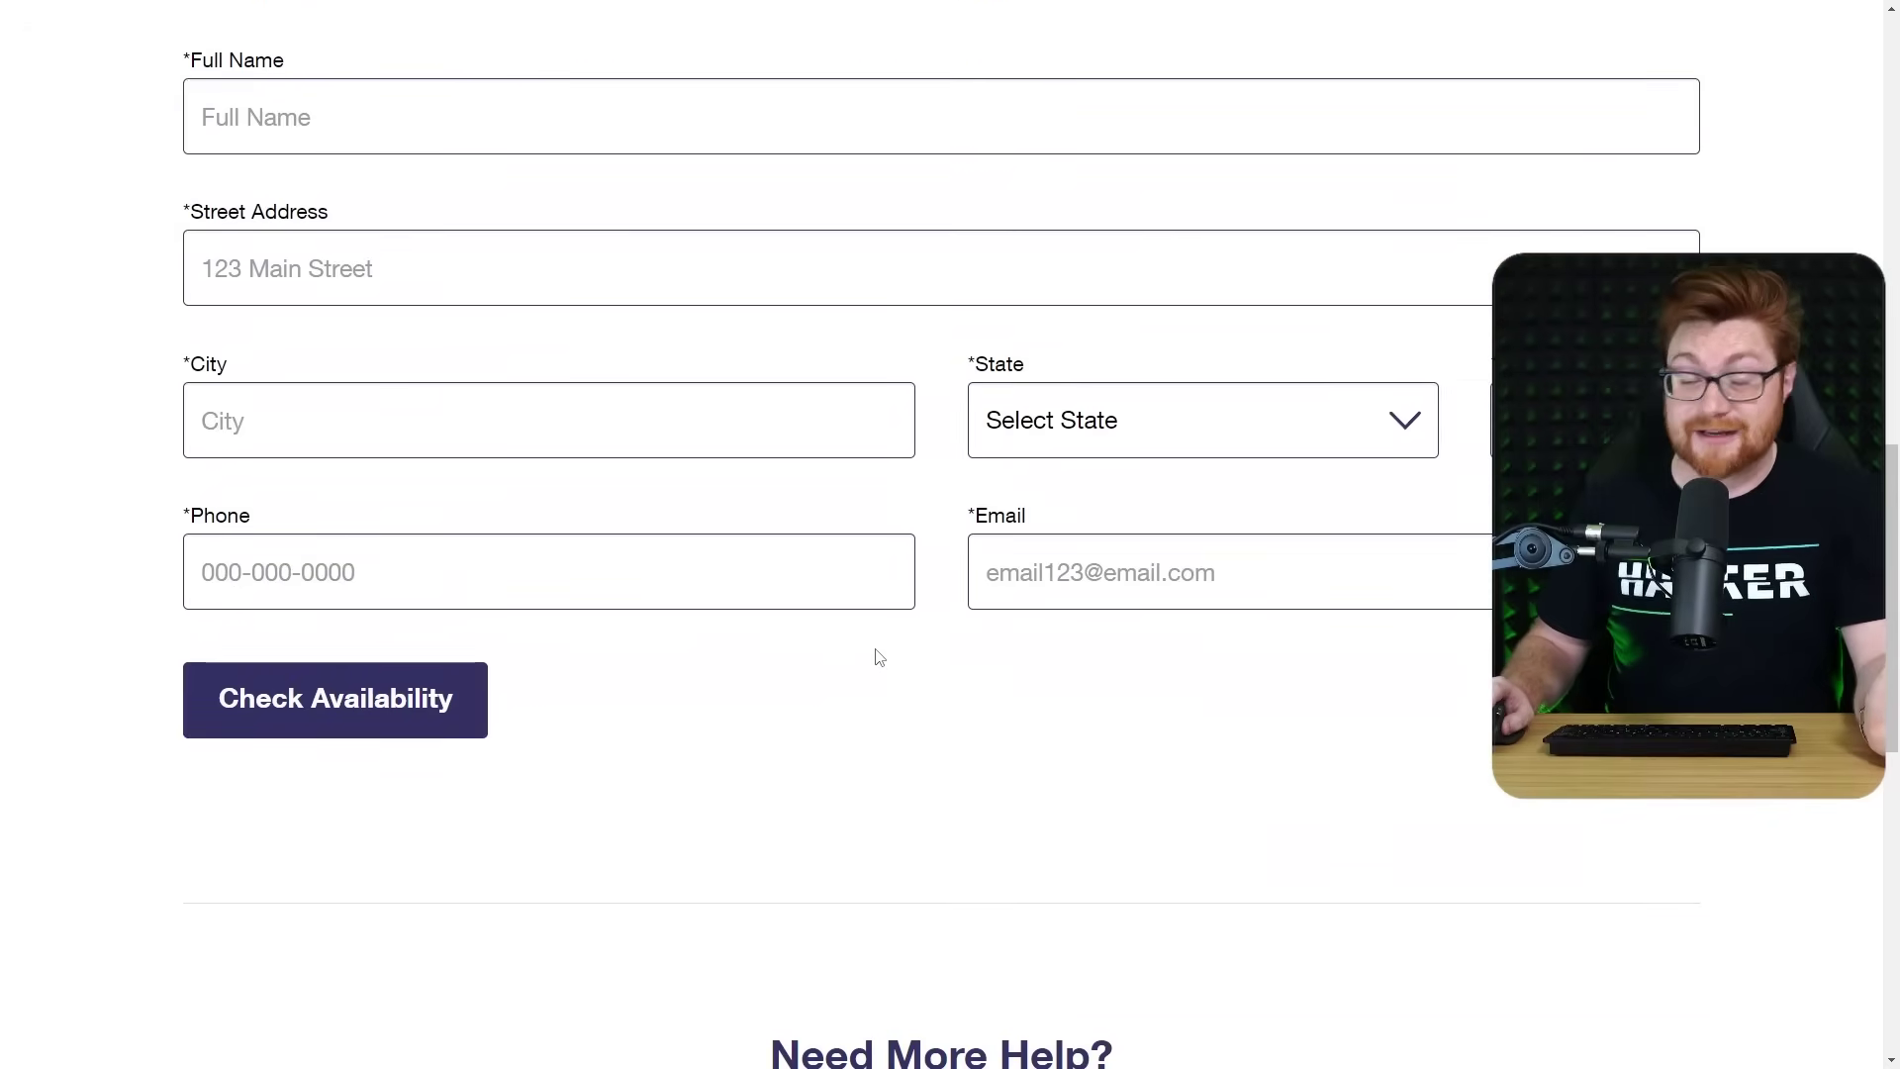
pyautogui.scroll(-6, 878, 657)
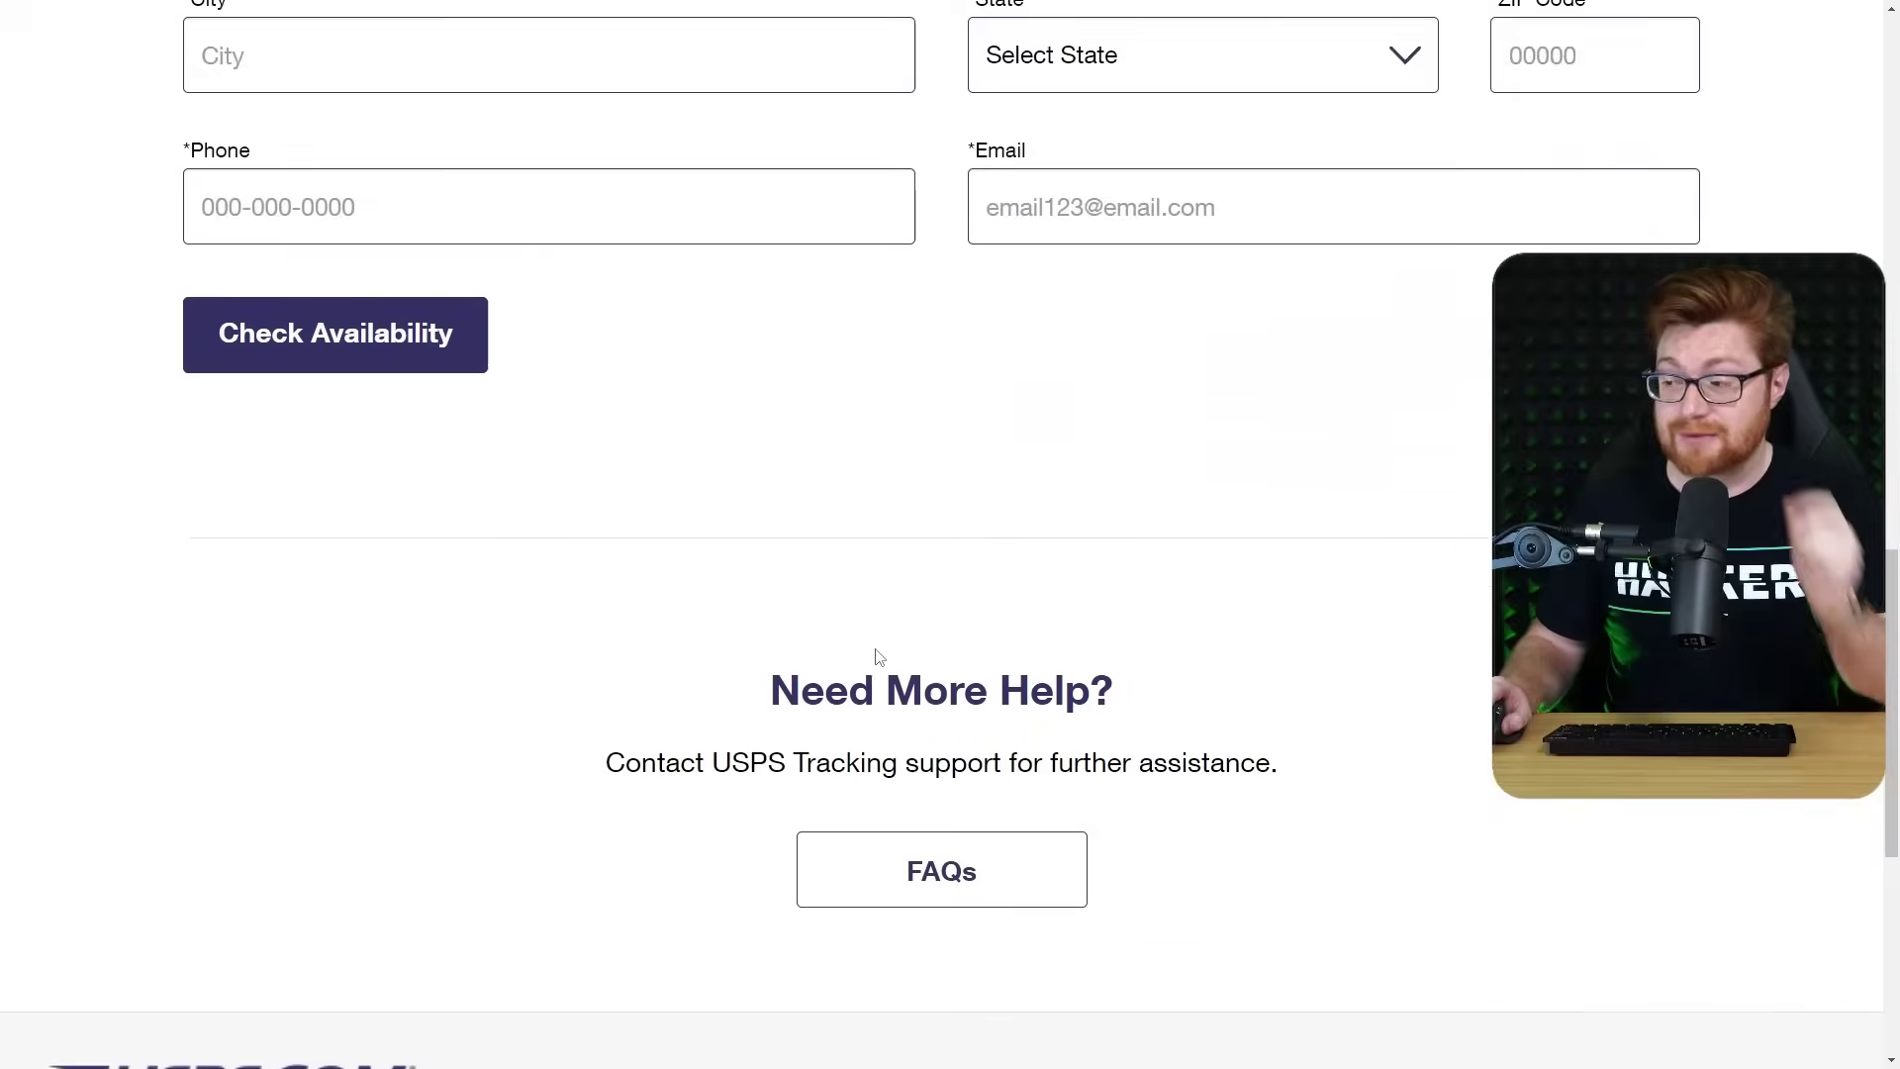
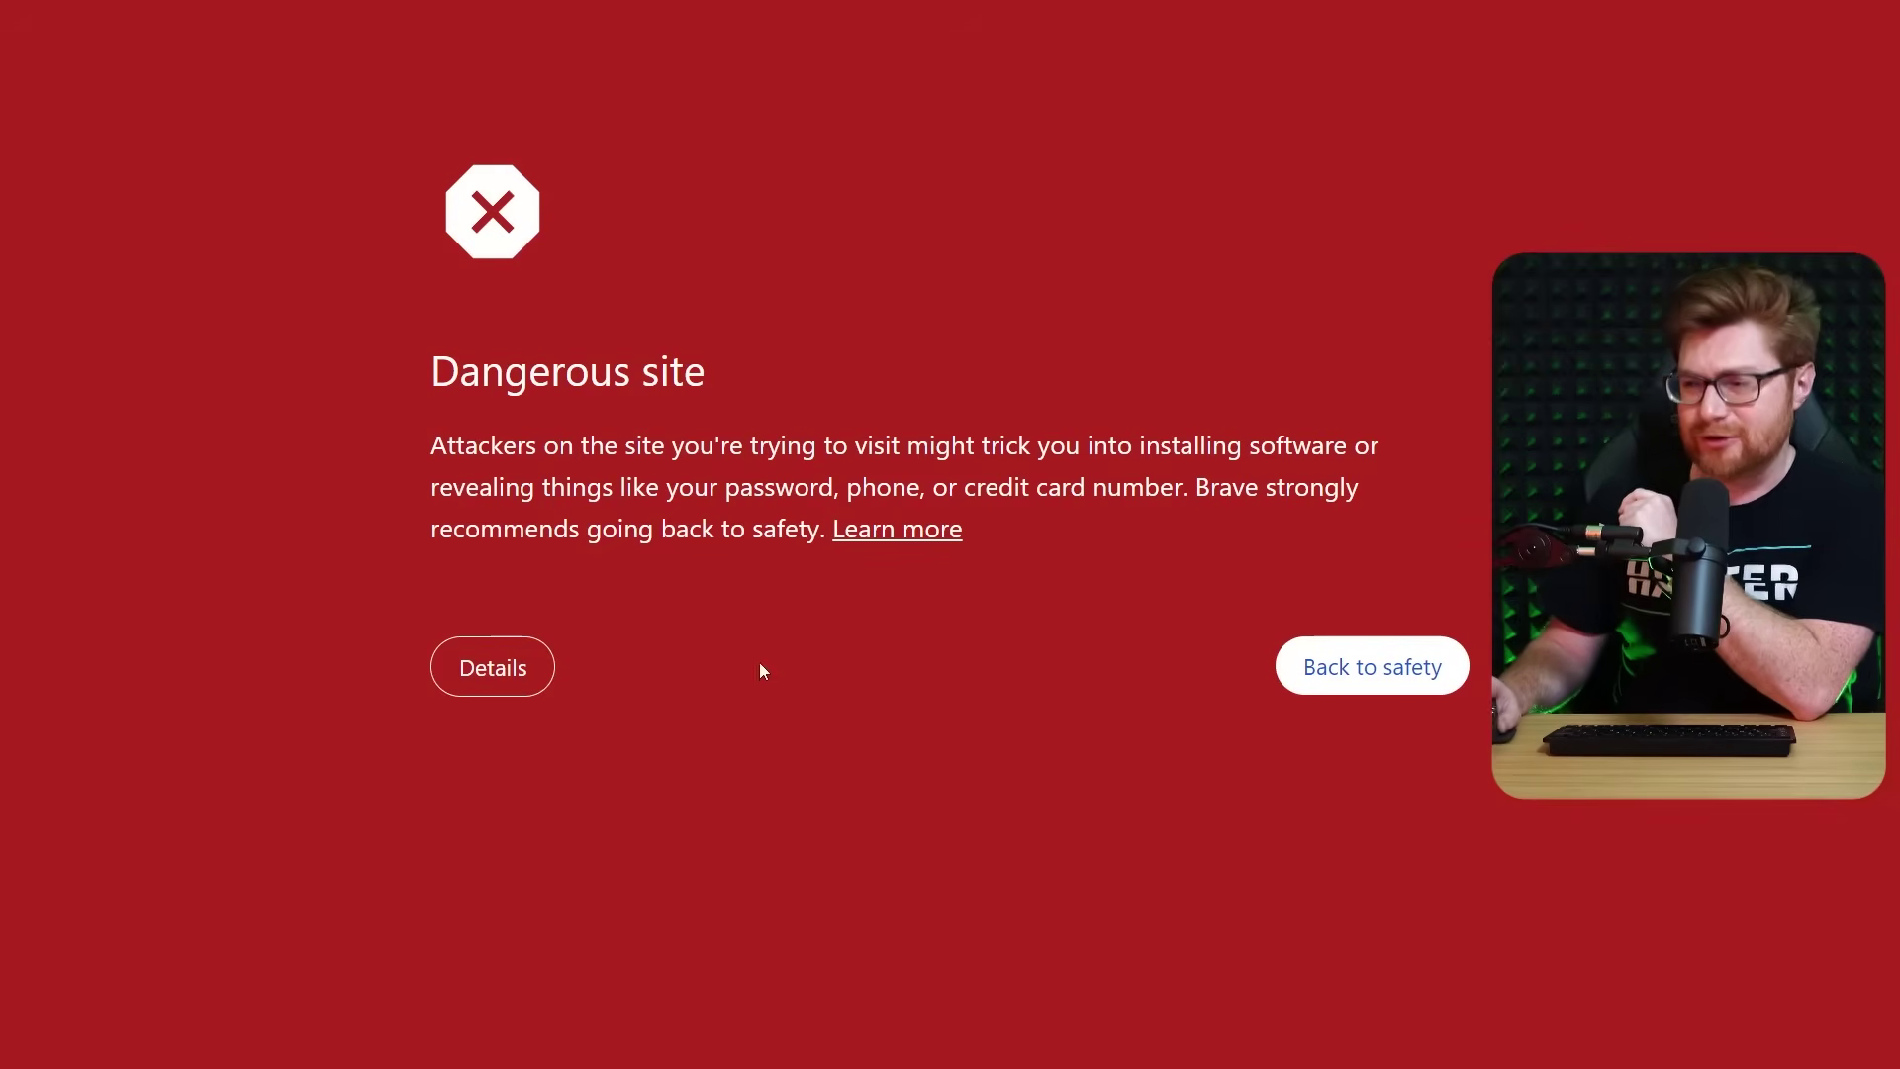
# Show the details of the browser's Dangerous site warning.
pyautogui.click(455, 670)
pyautogui.scroll(-1, 376, 614)
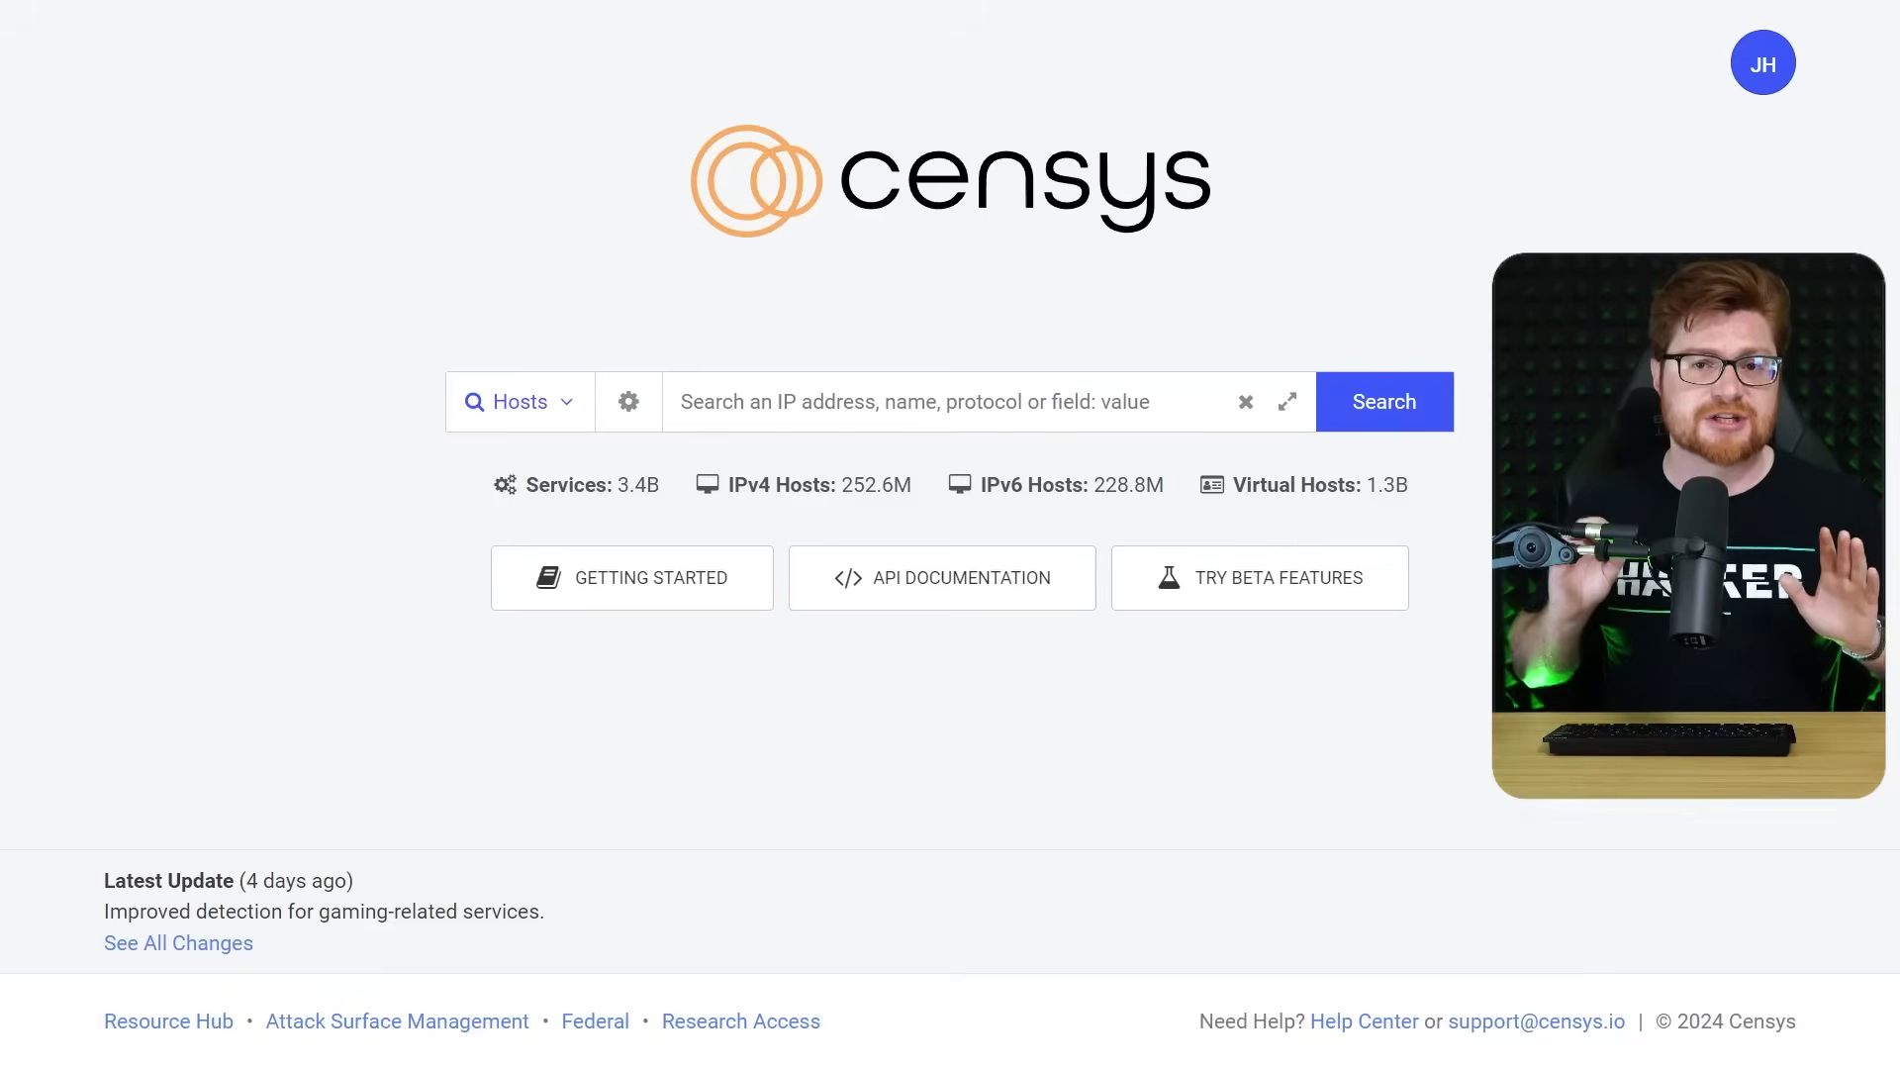
# Start a Censys host search query with the field prefix "labels:".
pyautogui.click(853, 396)
pyautogui.write('labe')
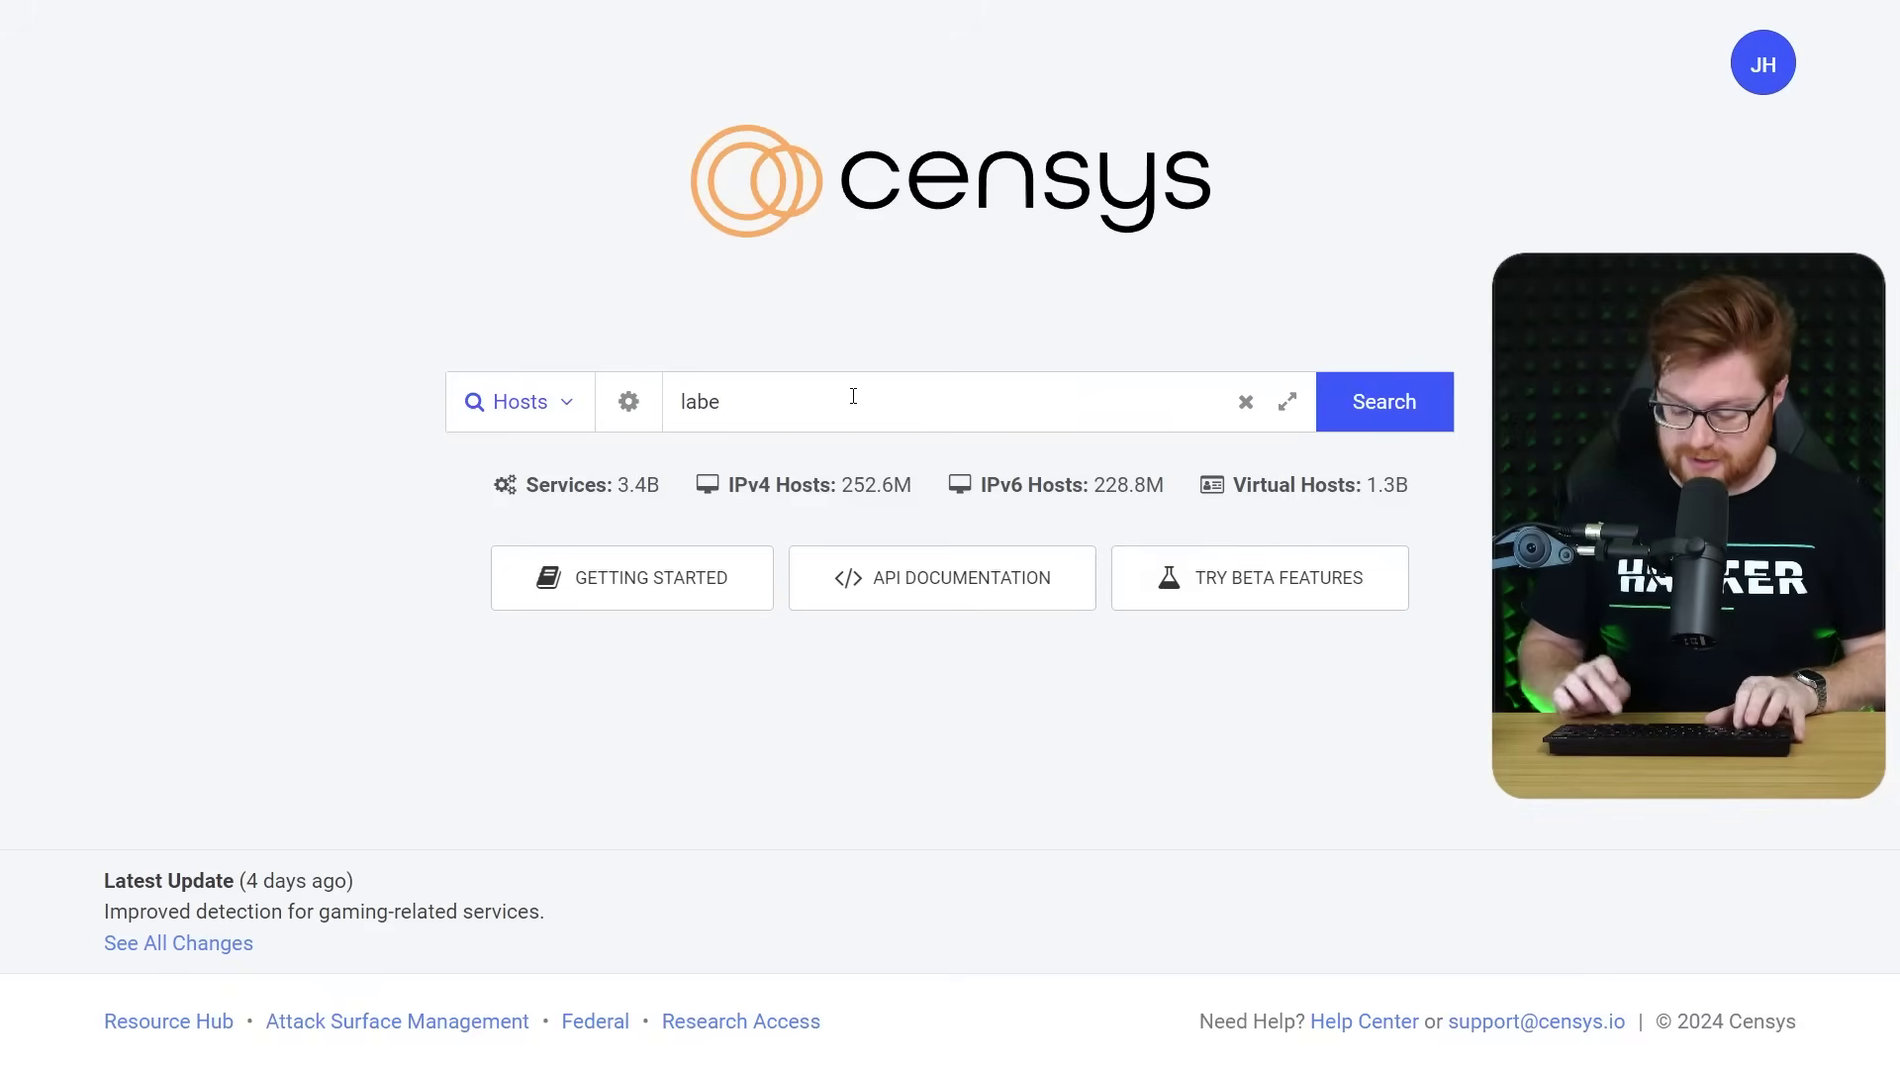
pyautogui.write('ls:')
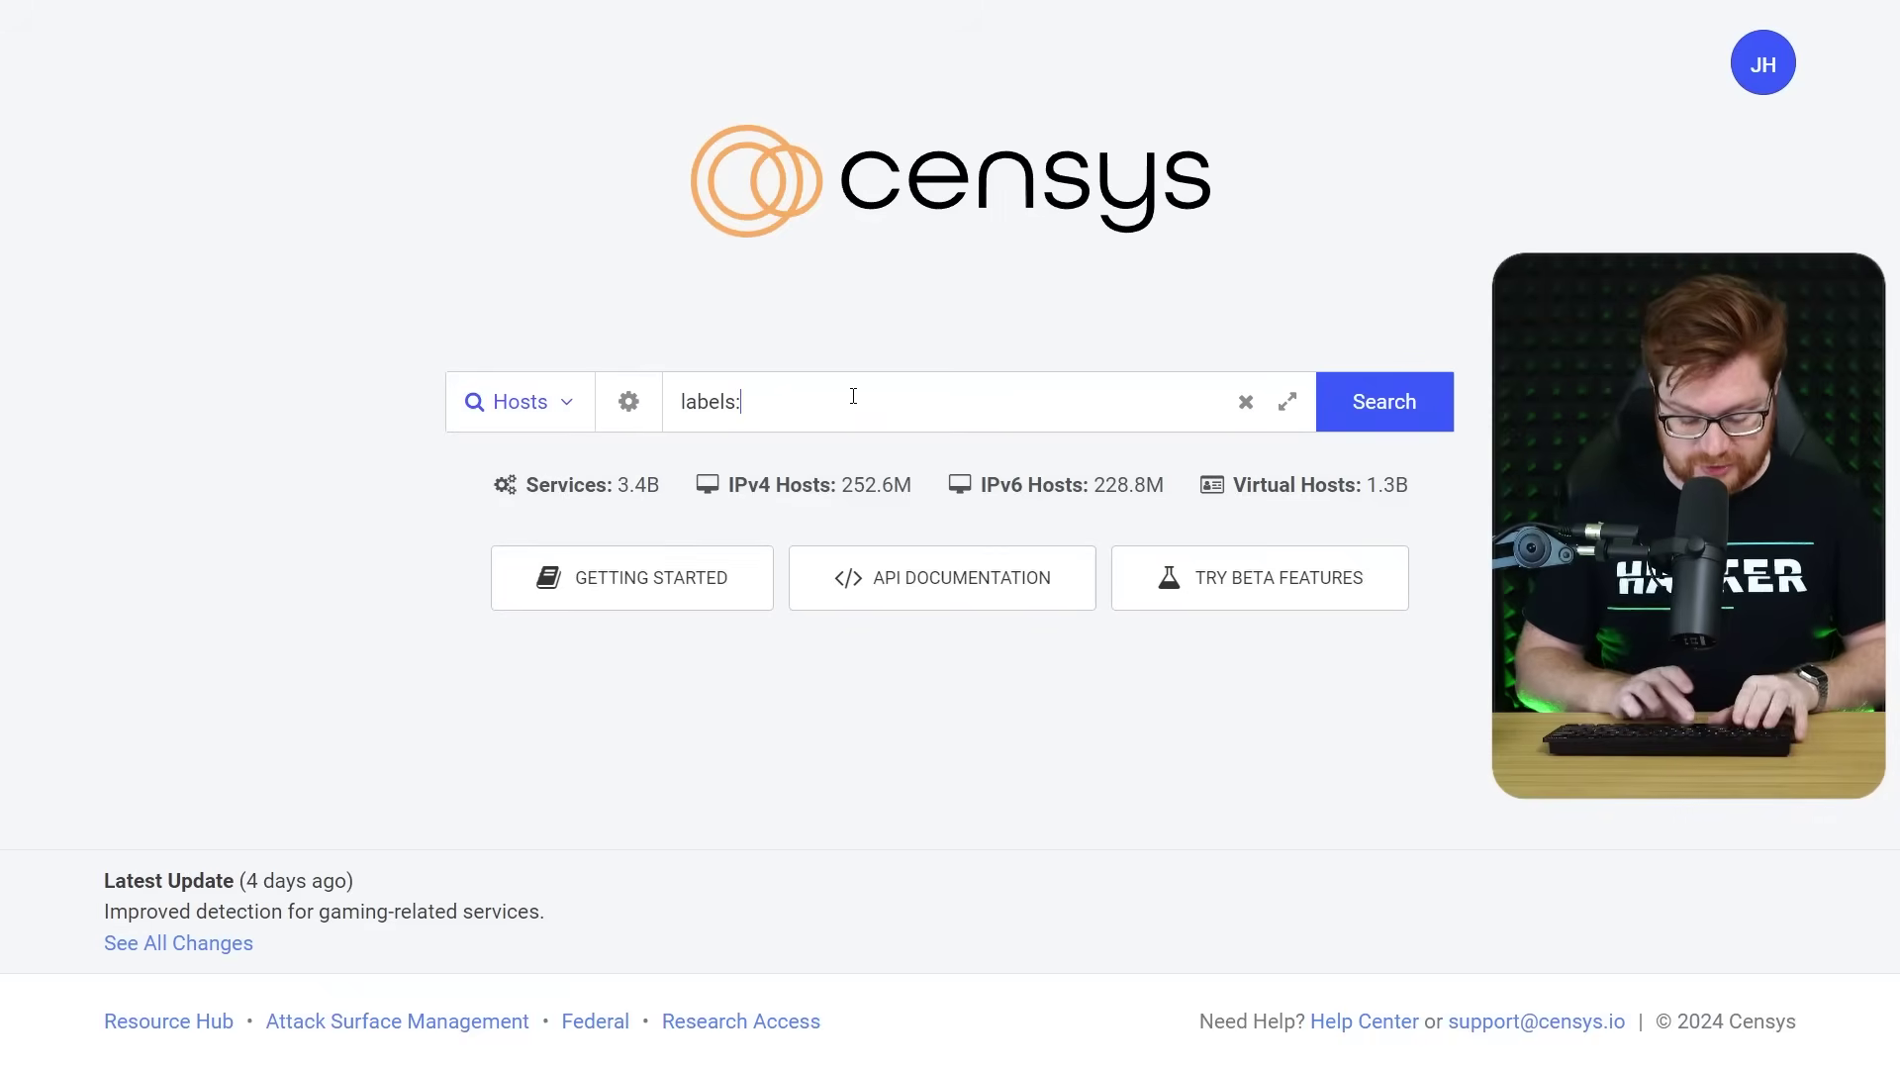
pyautogui.write('c2')
pyautogui.press('BackSpace')
pyautogui.press('BackSpace')
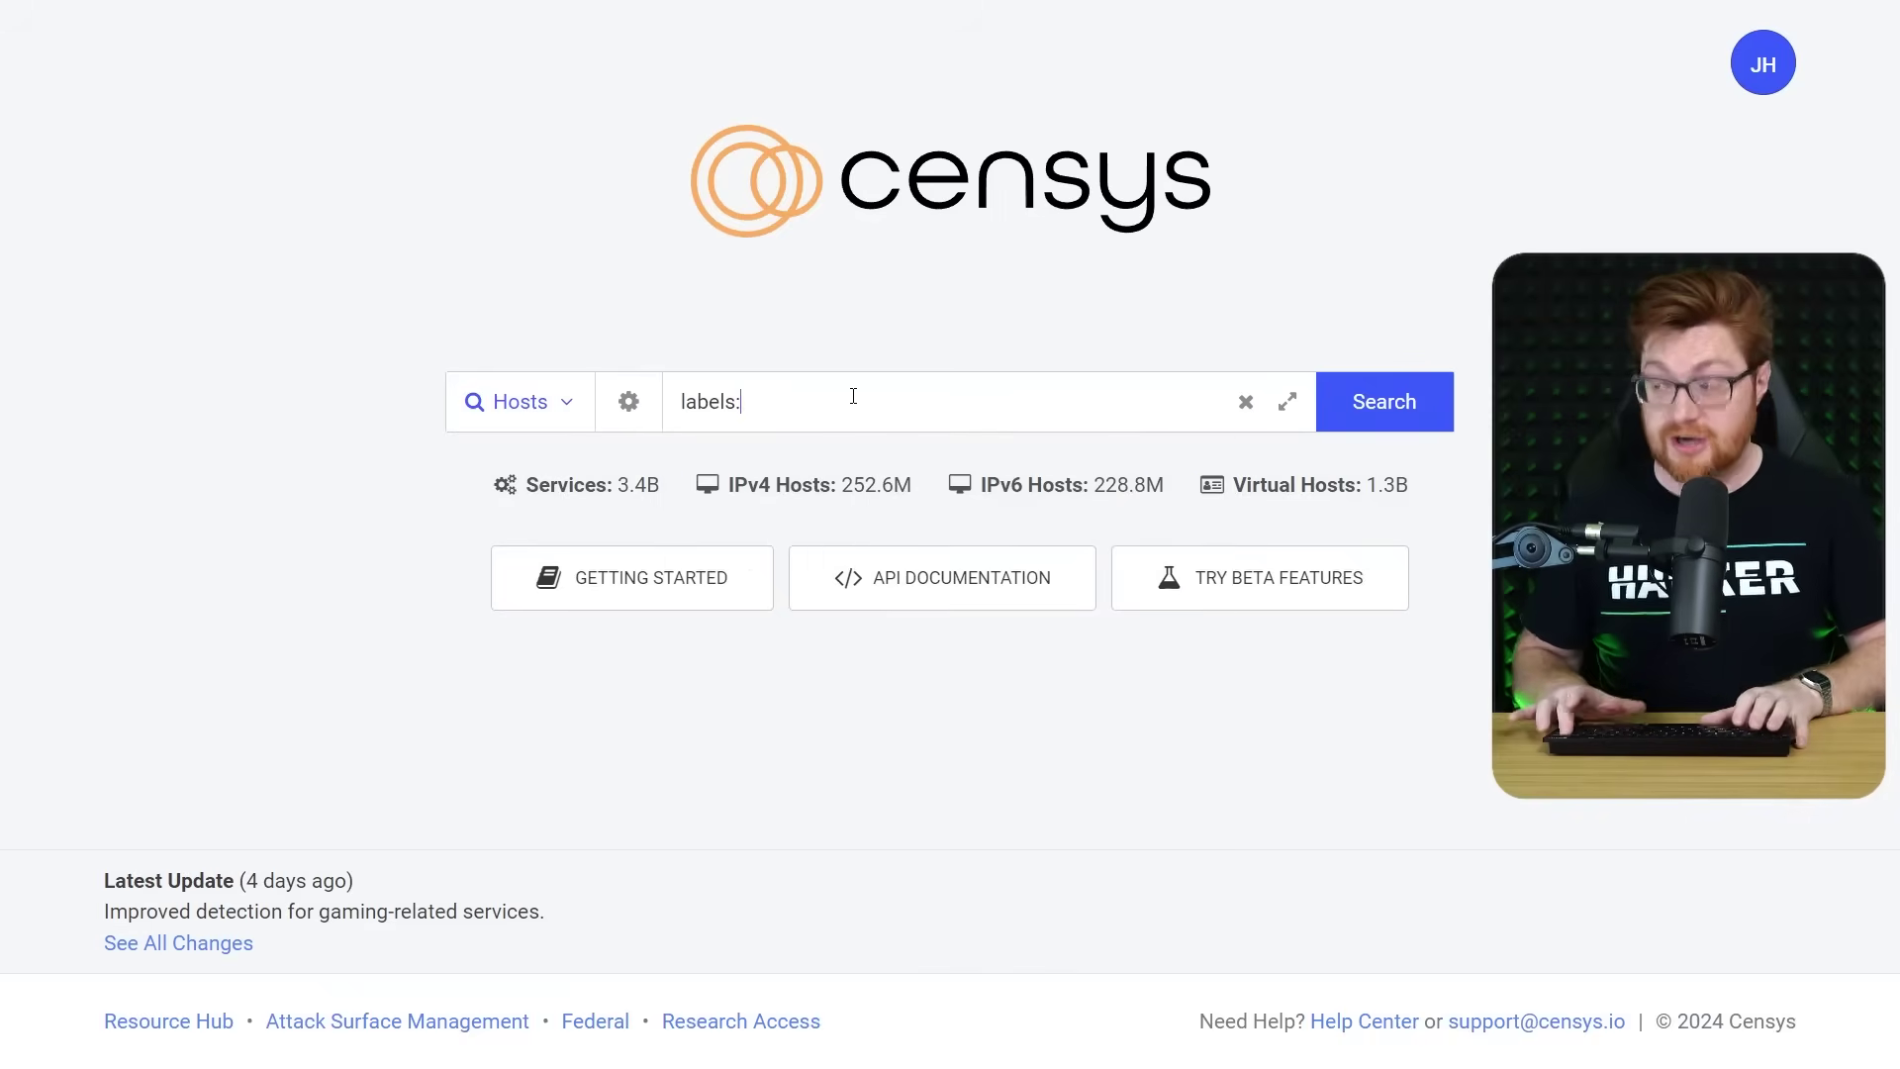
pyautogui.write('open-dir')
pyautogui.press('Escape')
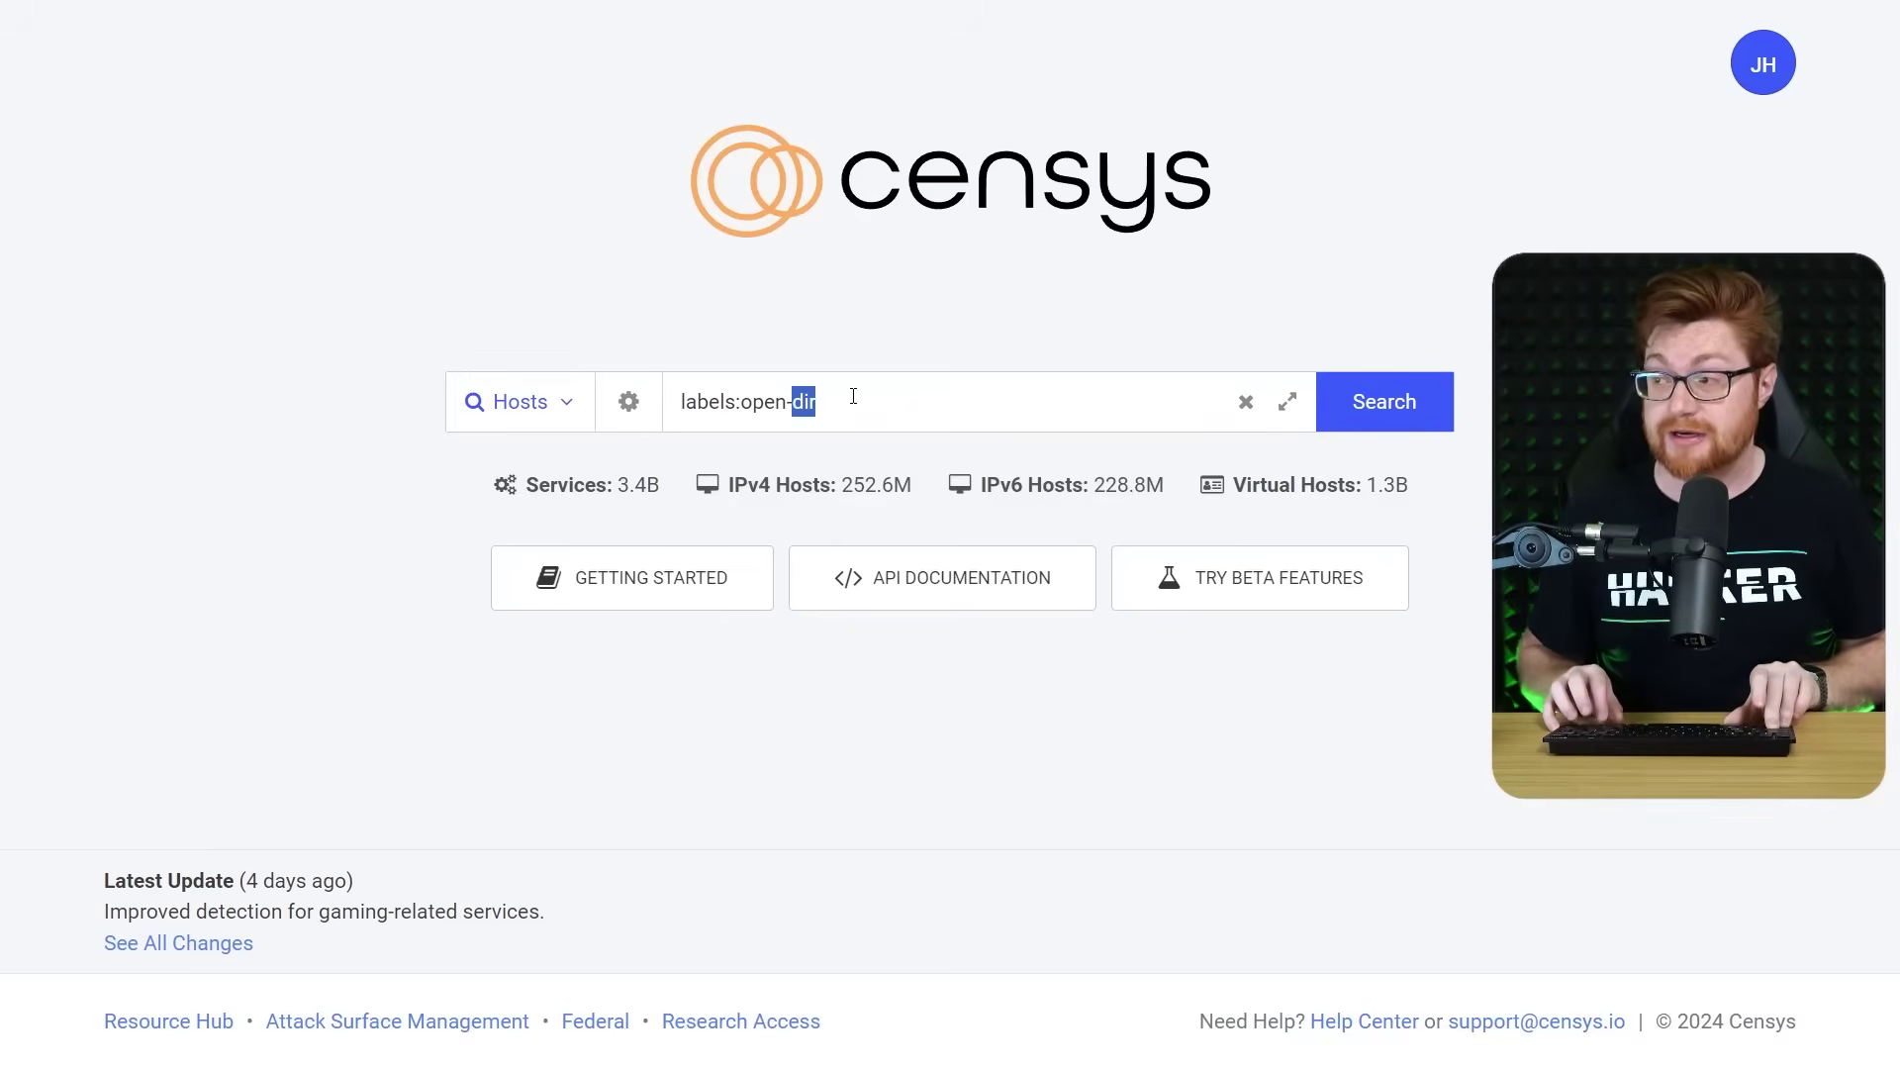
# Complete the query as labels:phishing, run the host search, and enlarge the results page.
pyautogui.write('phishing')
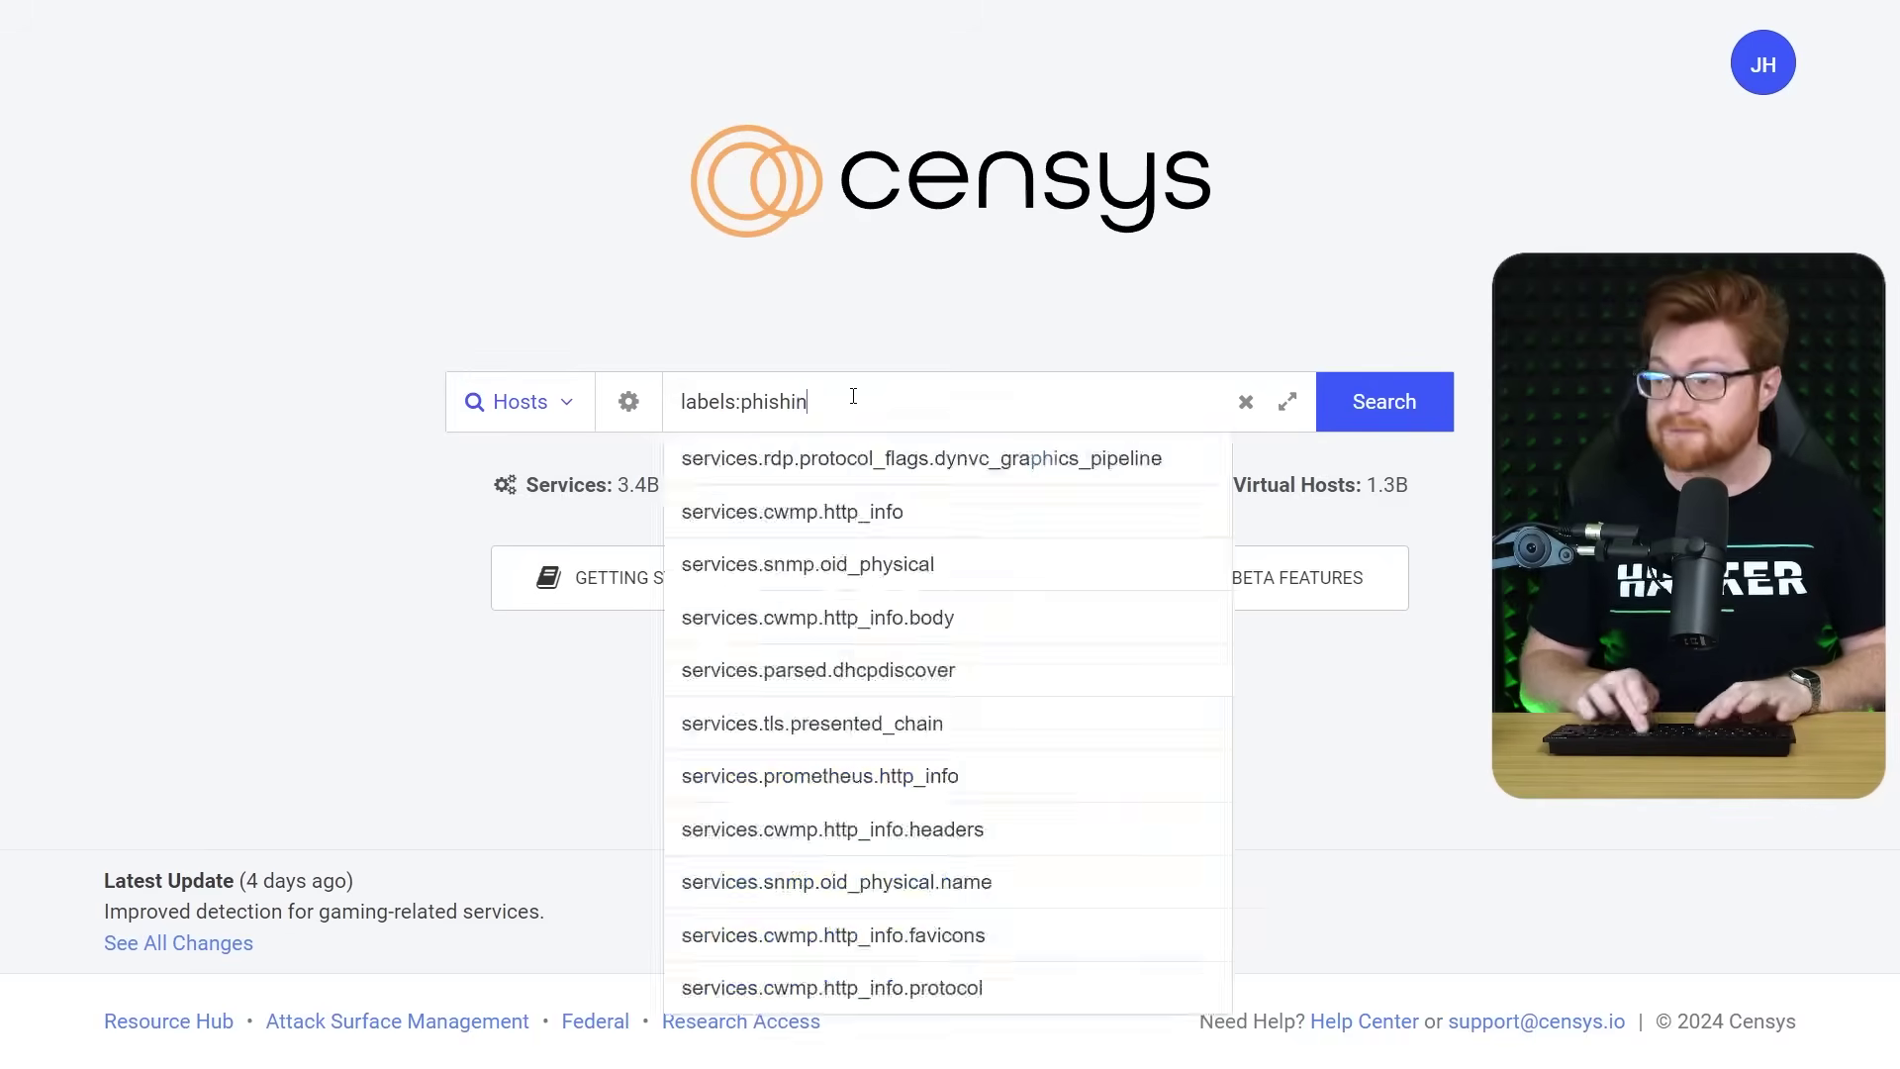
pyautogui.hotkey('ctrl', 'a')
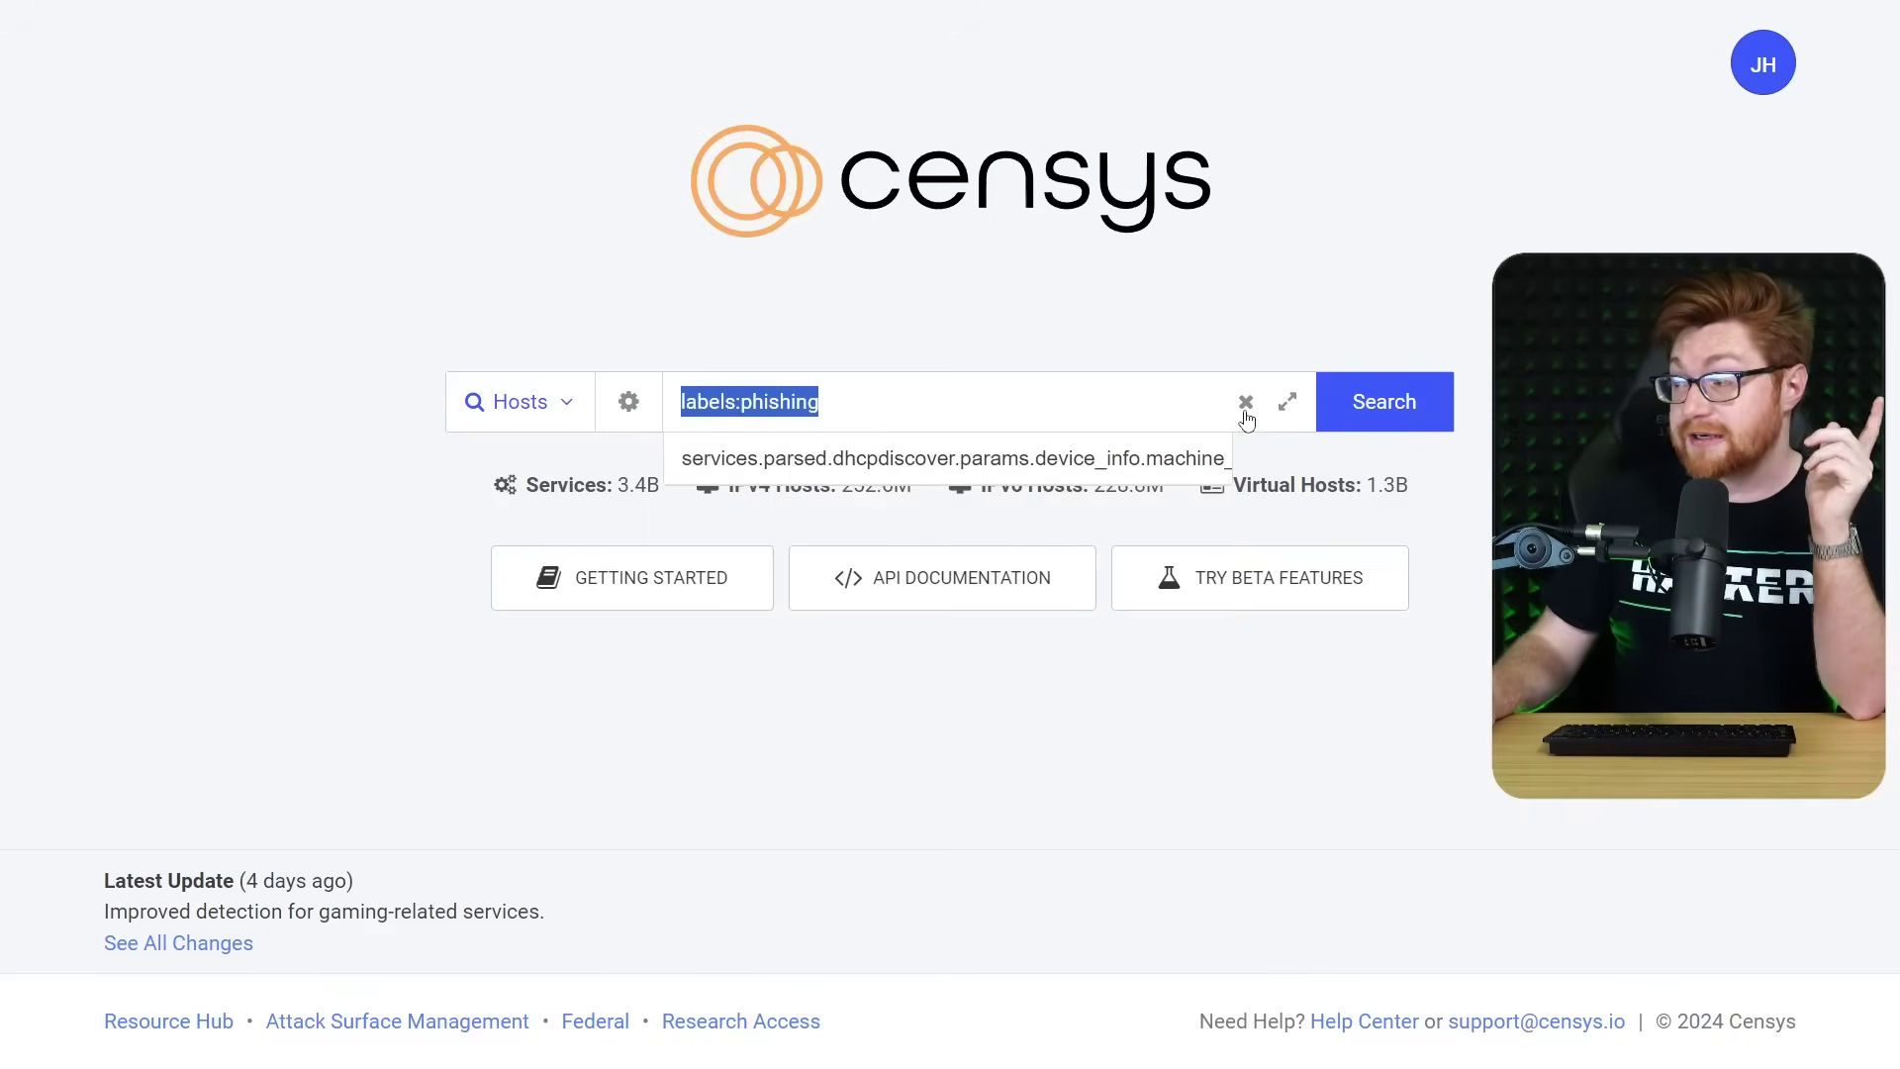
pyautogui.click(1412, 423)
pyautogui.hotkey('ctrl', '+')
pyautogui.hotkey('ctrl', '+')
pyautogui.hotkey('ctrl', '+')
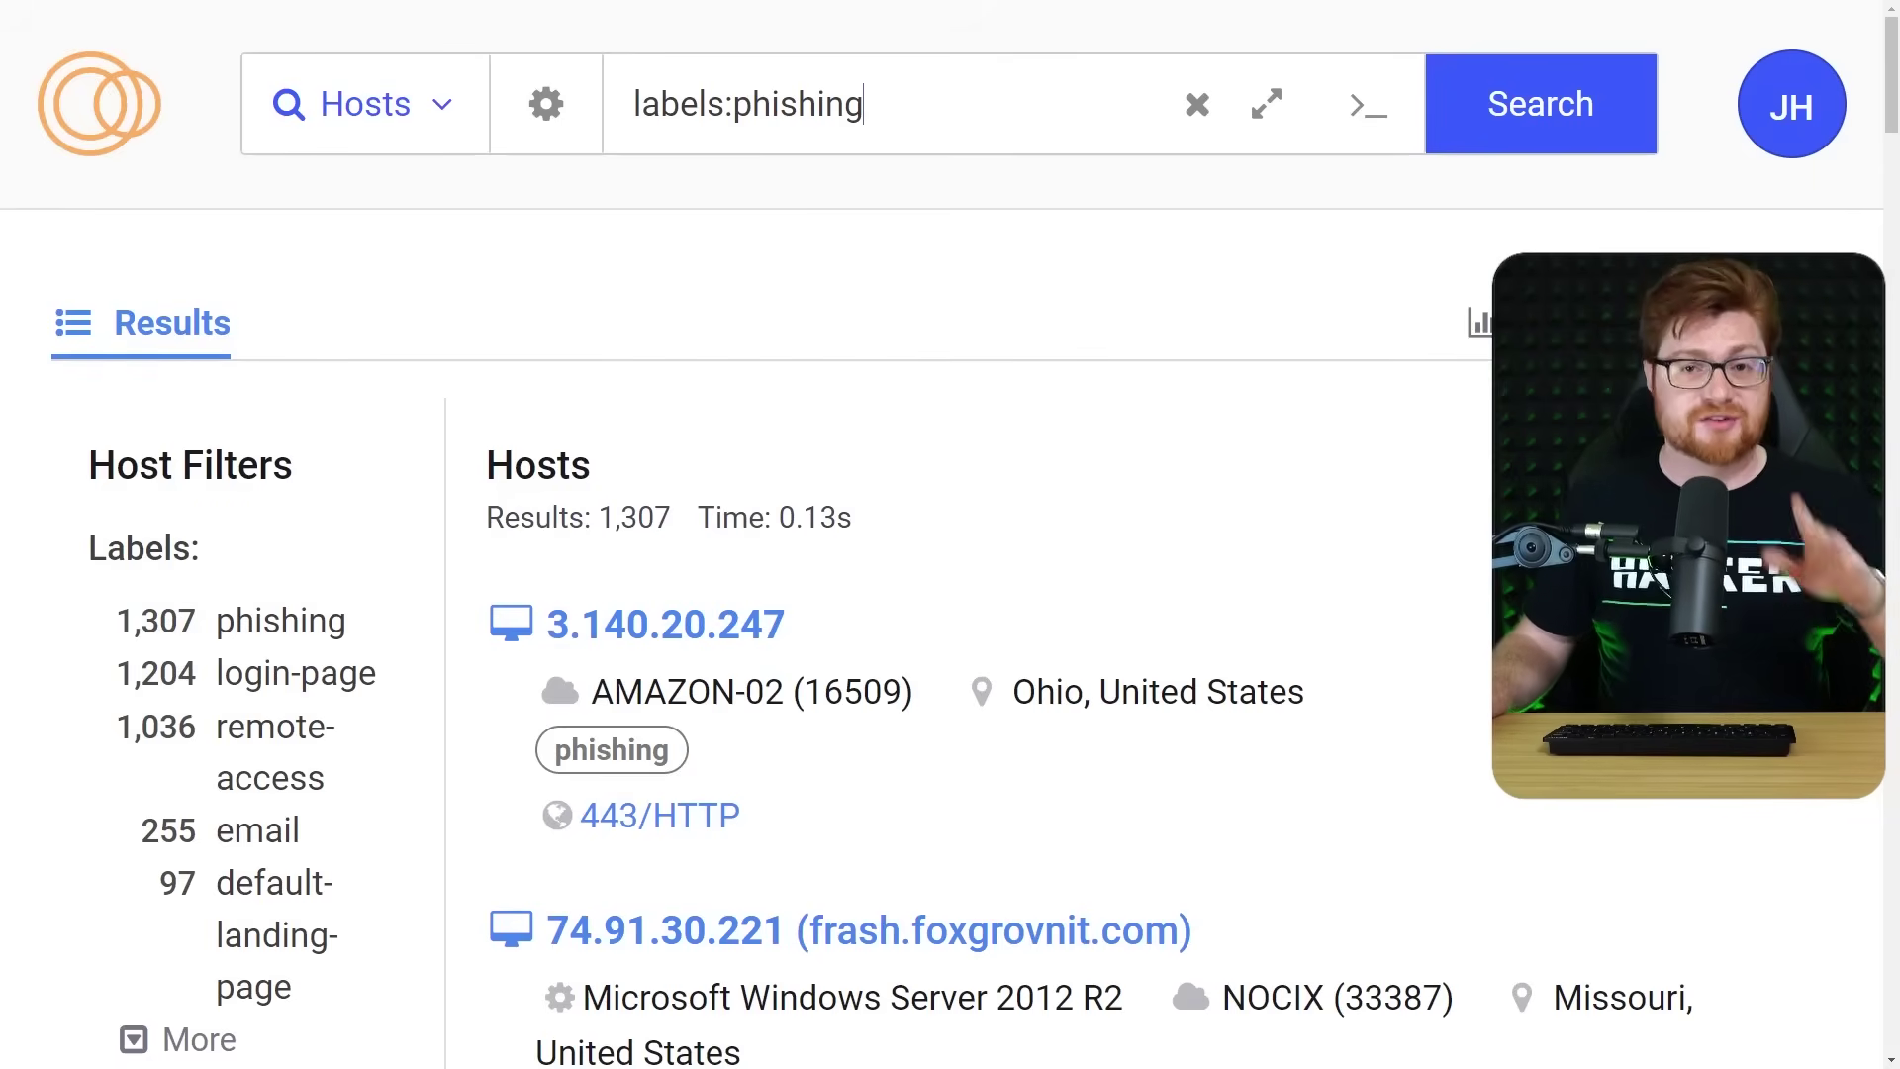
# Examine the first hosts in the phishing results, checking their IP addresses, hostnames and locations.
pyautogui.scroll(-1, 1369, 535)
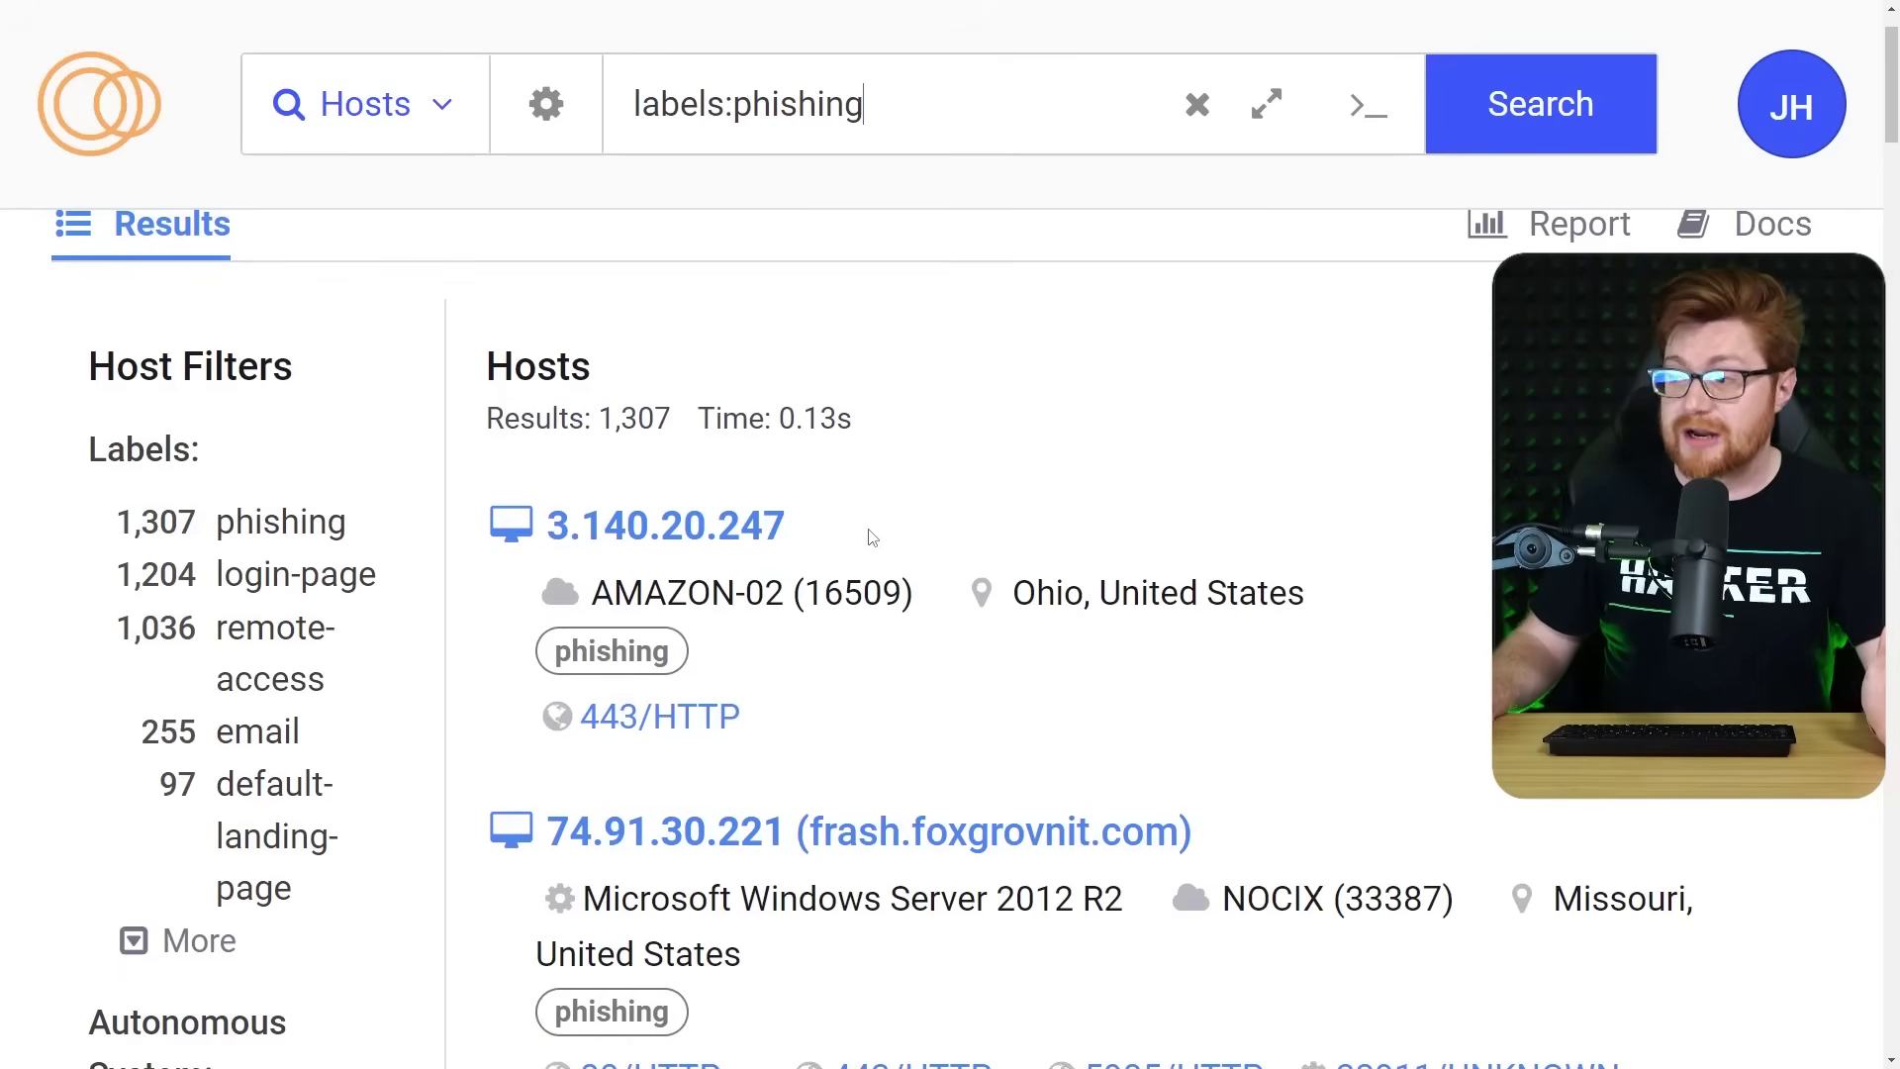
pyautogui.moveTo(786, 522); pyautogui.dragTo(579, 525)
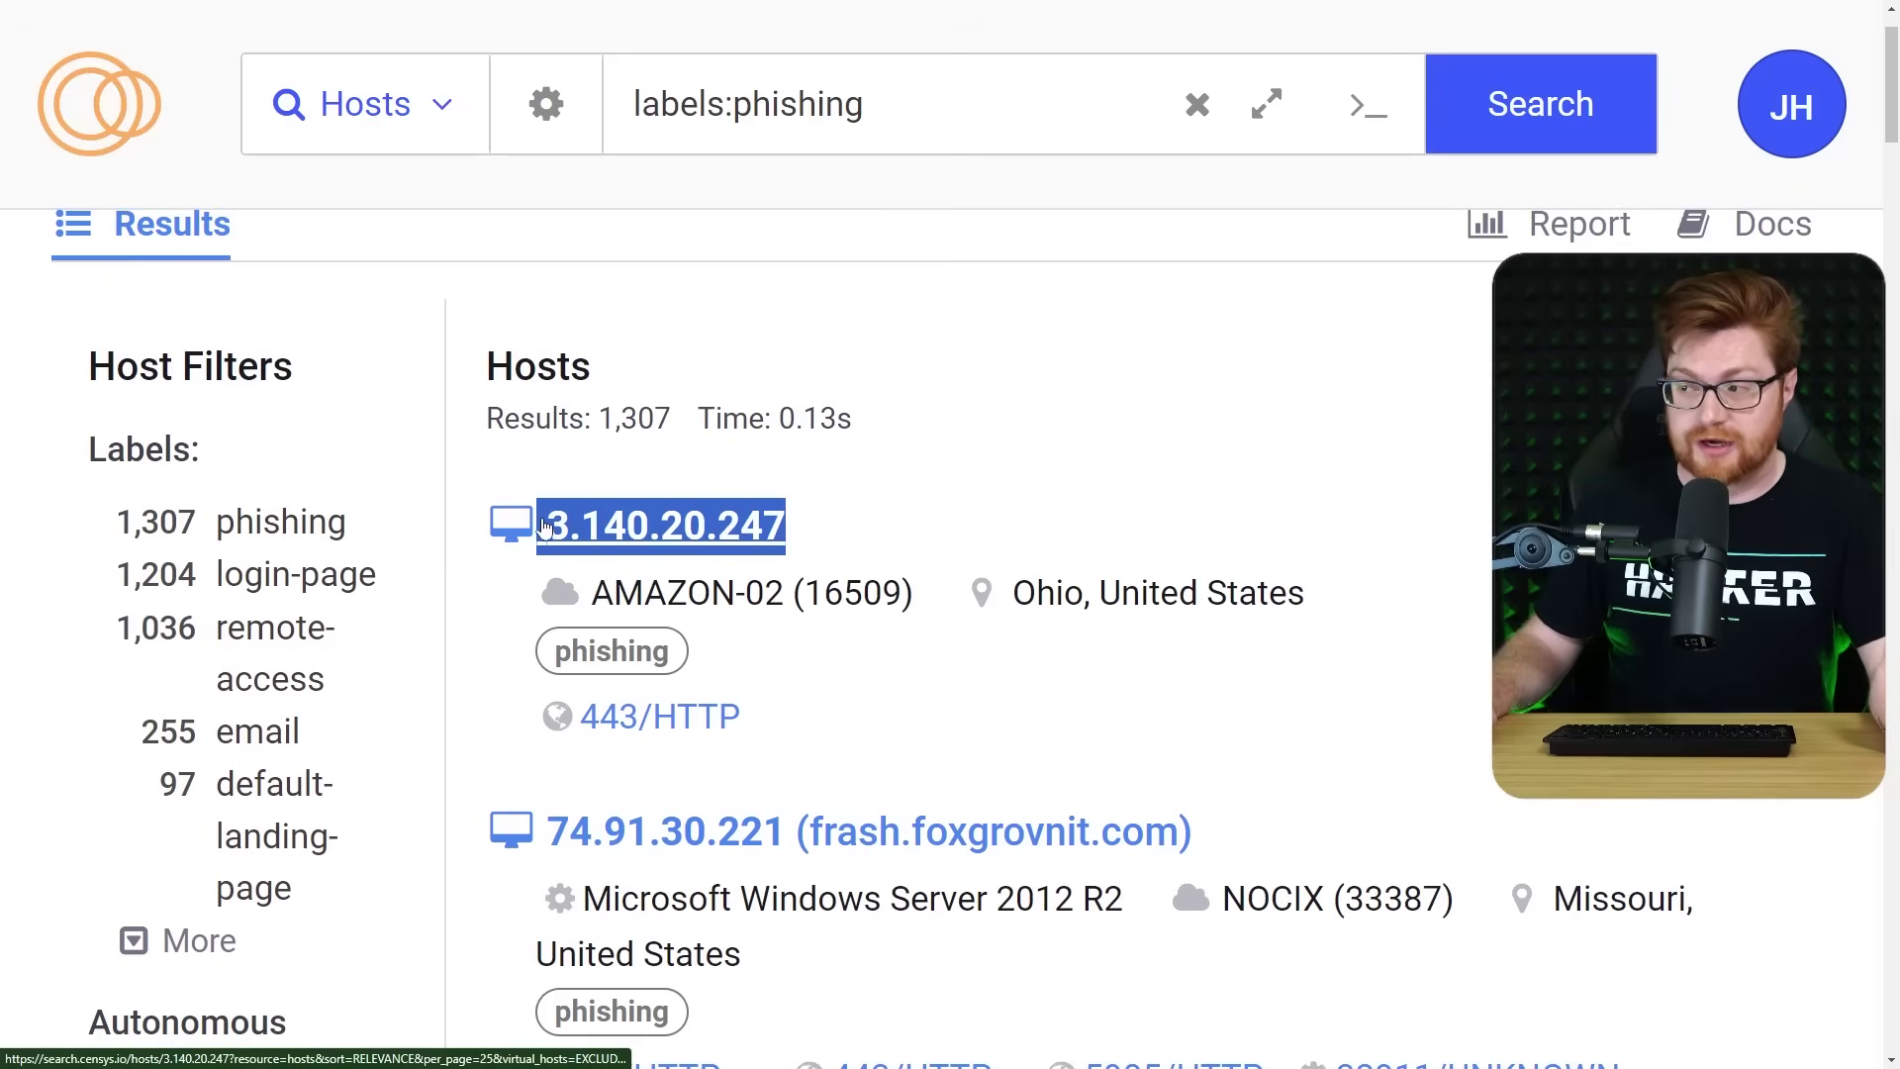
pyautogui.click(1253, 502)
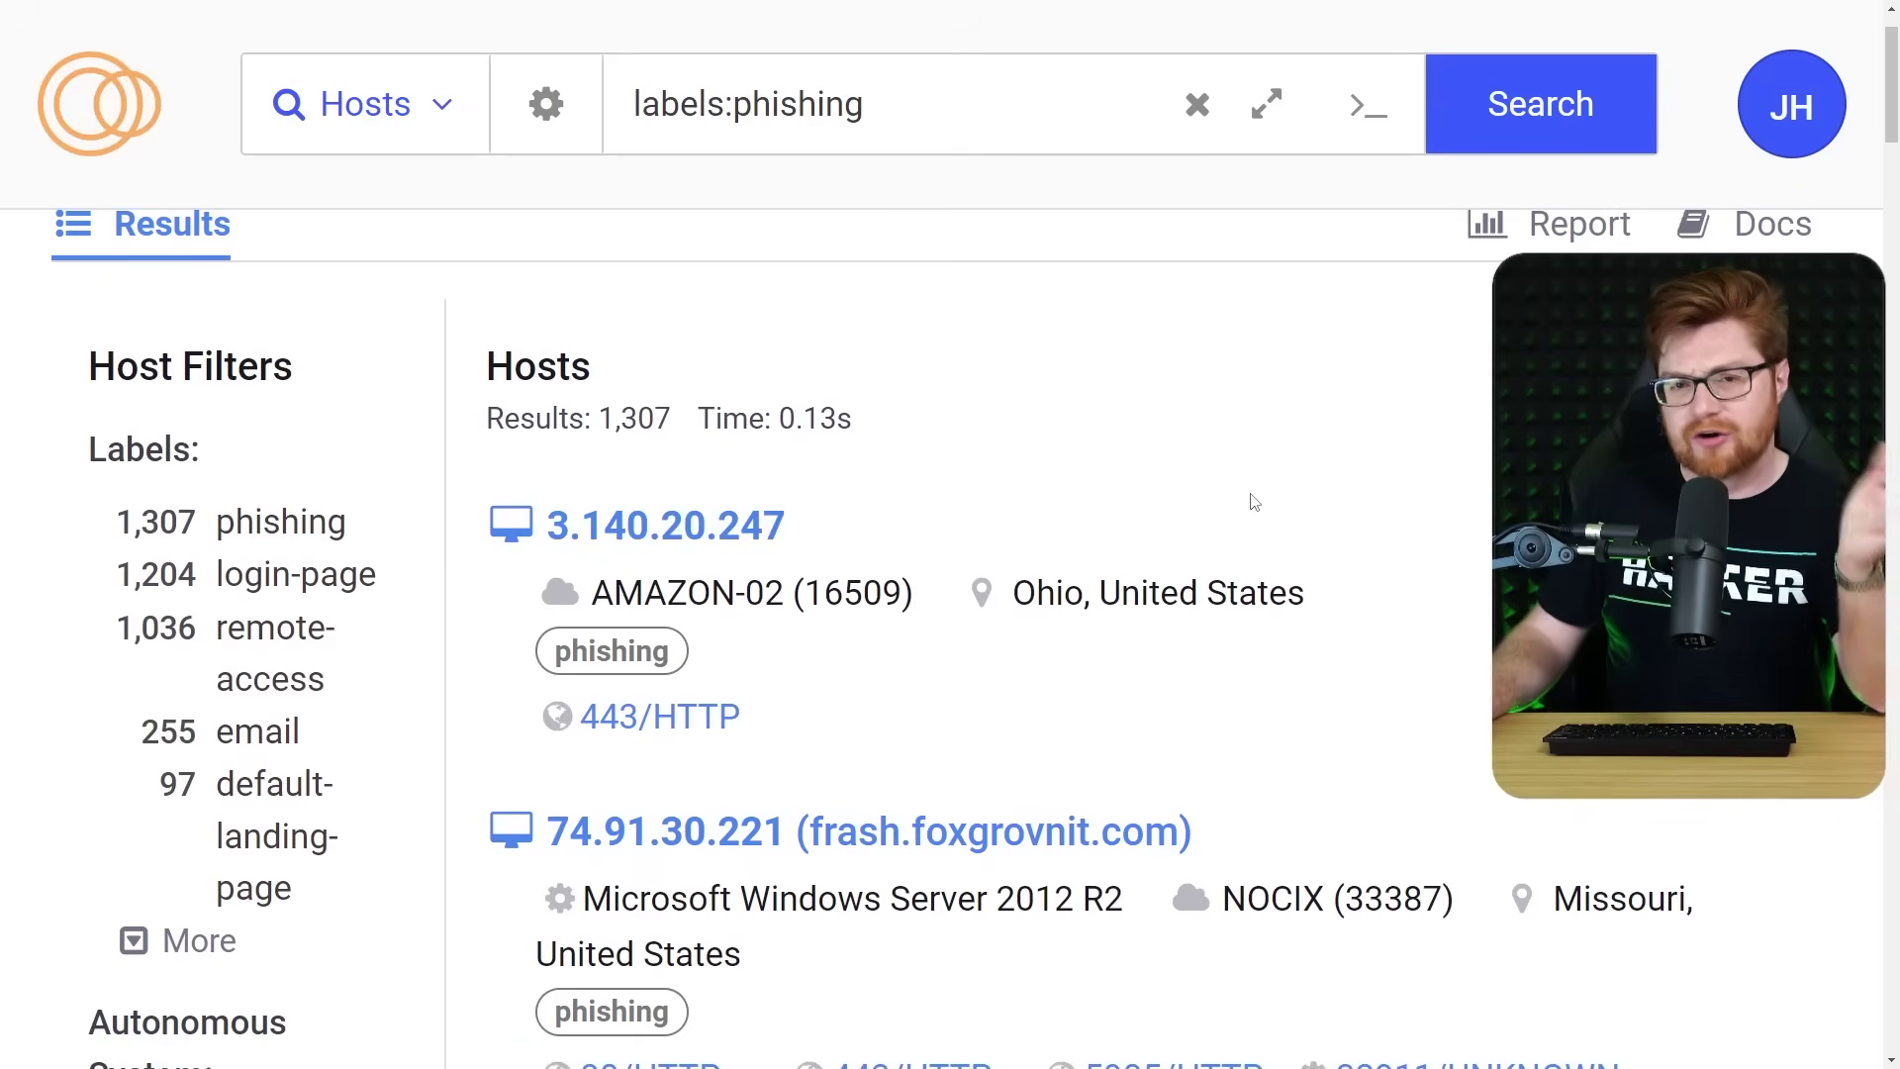
pyautogui.scroll(-1, 1255, 499)
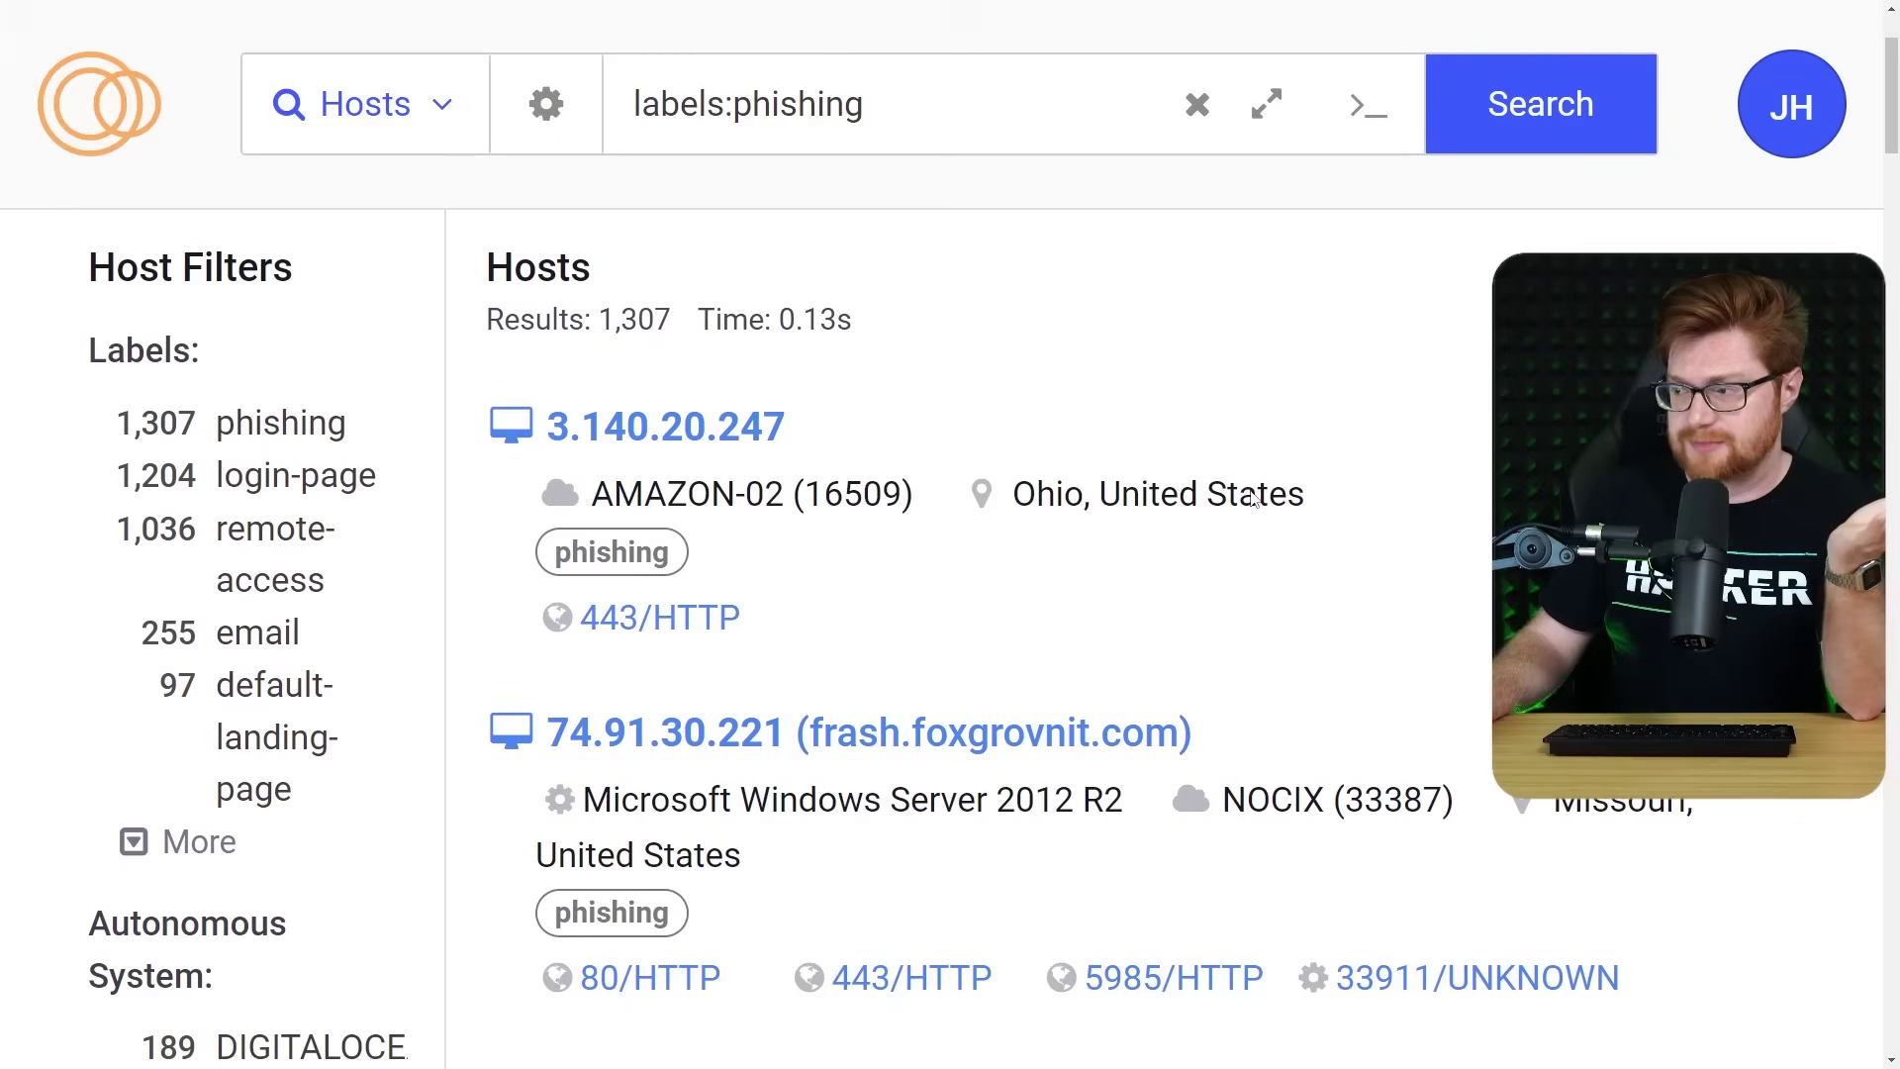
pyautogui.moveTo(996, 512); pyautogui.dragTo(1257, 525)
pyautogui.scroll(-3, 1257, 525)
pyautogui.scroll(-1, 1257, 550)
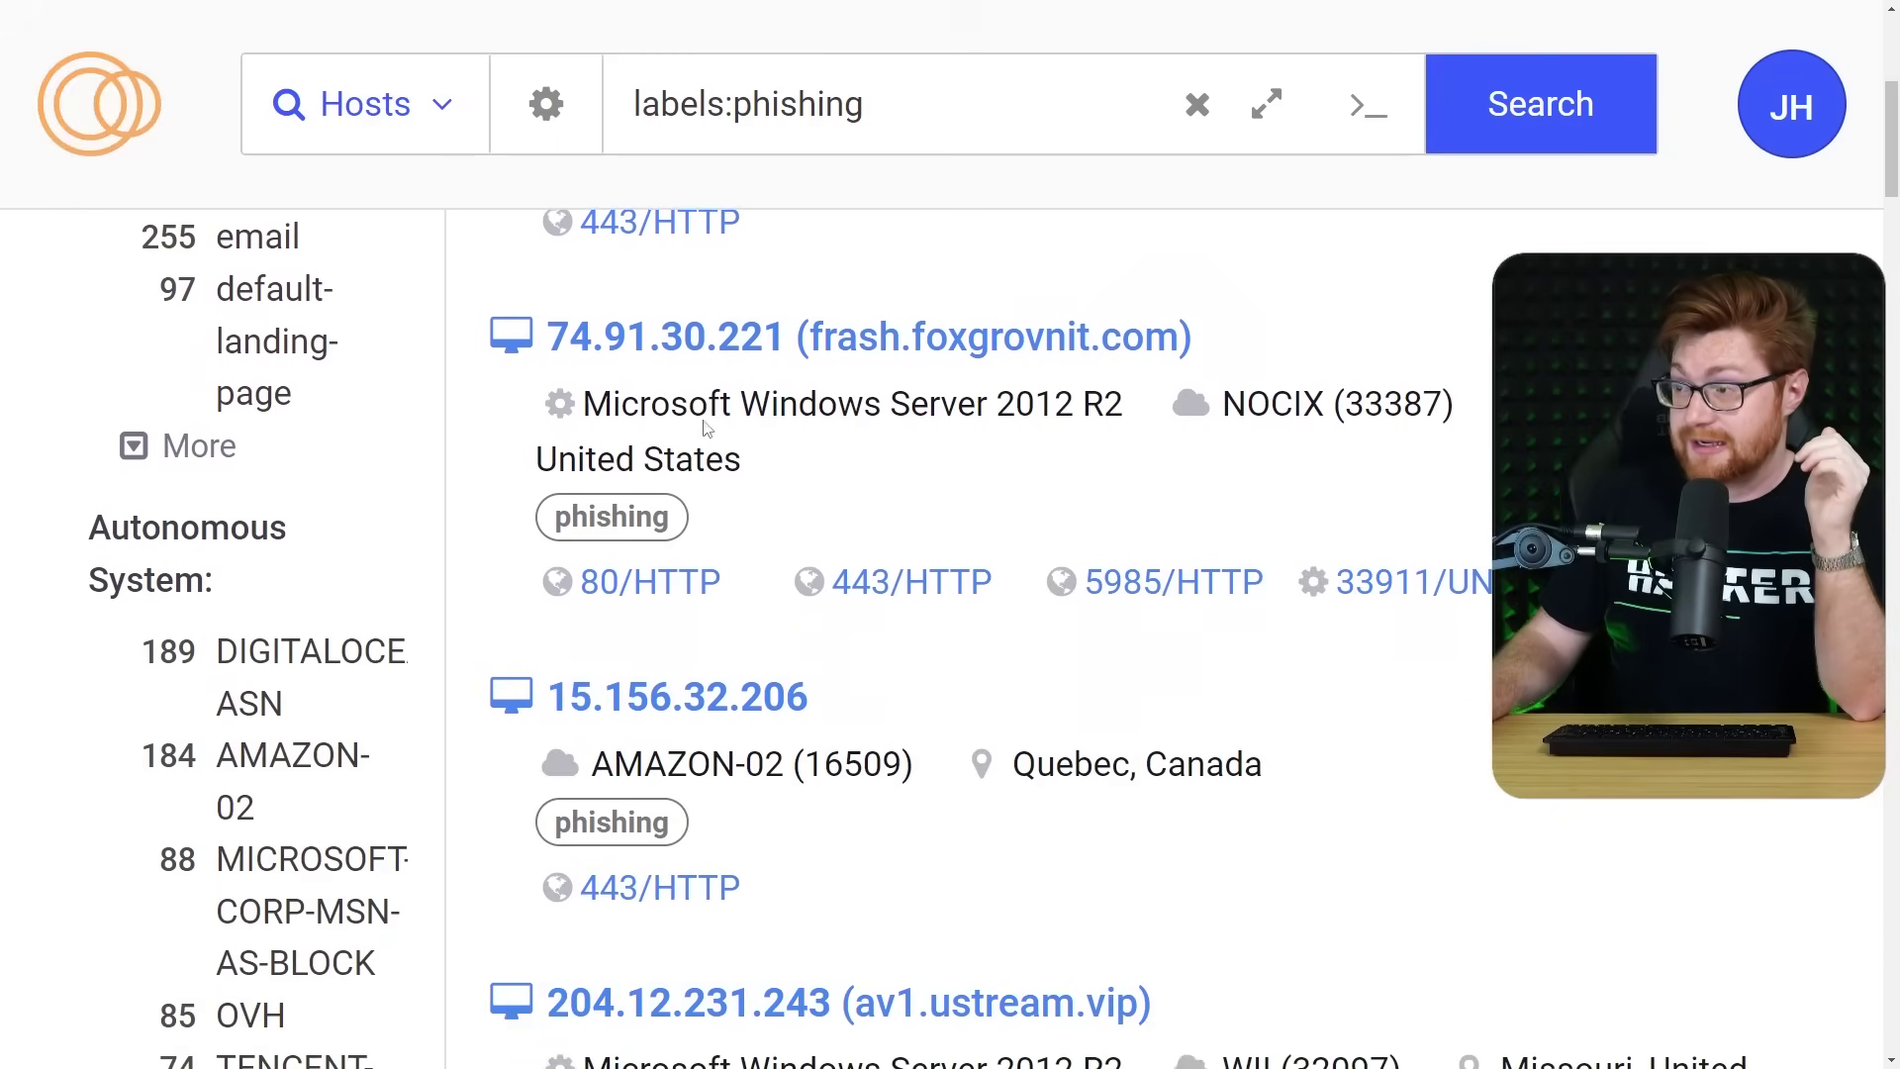
pyautogui.click(552, 358)
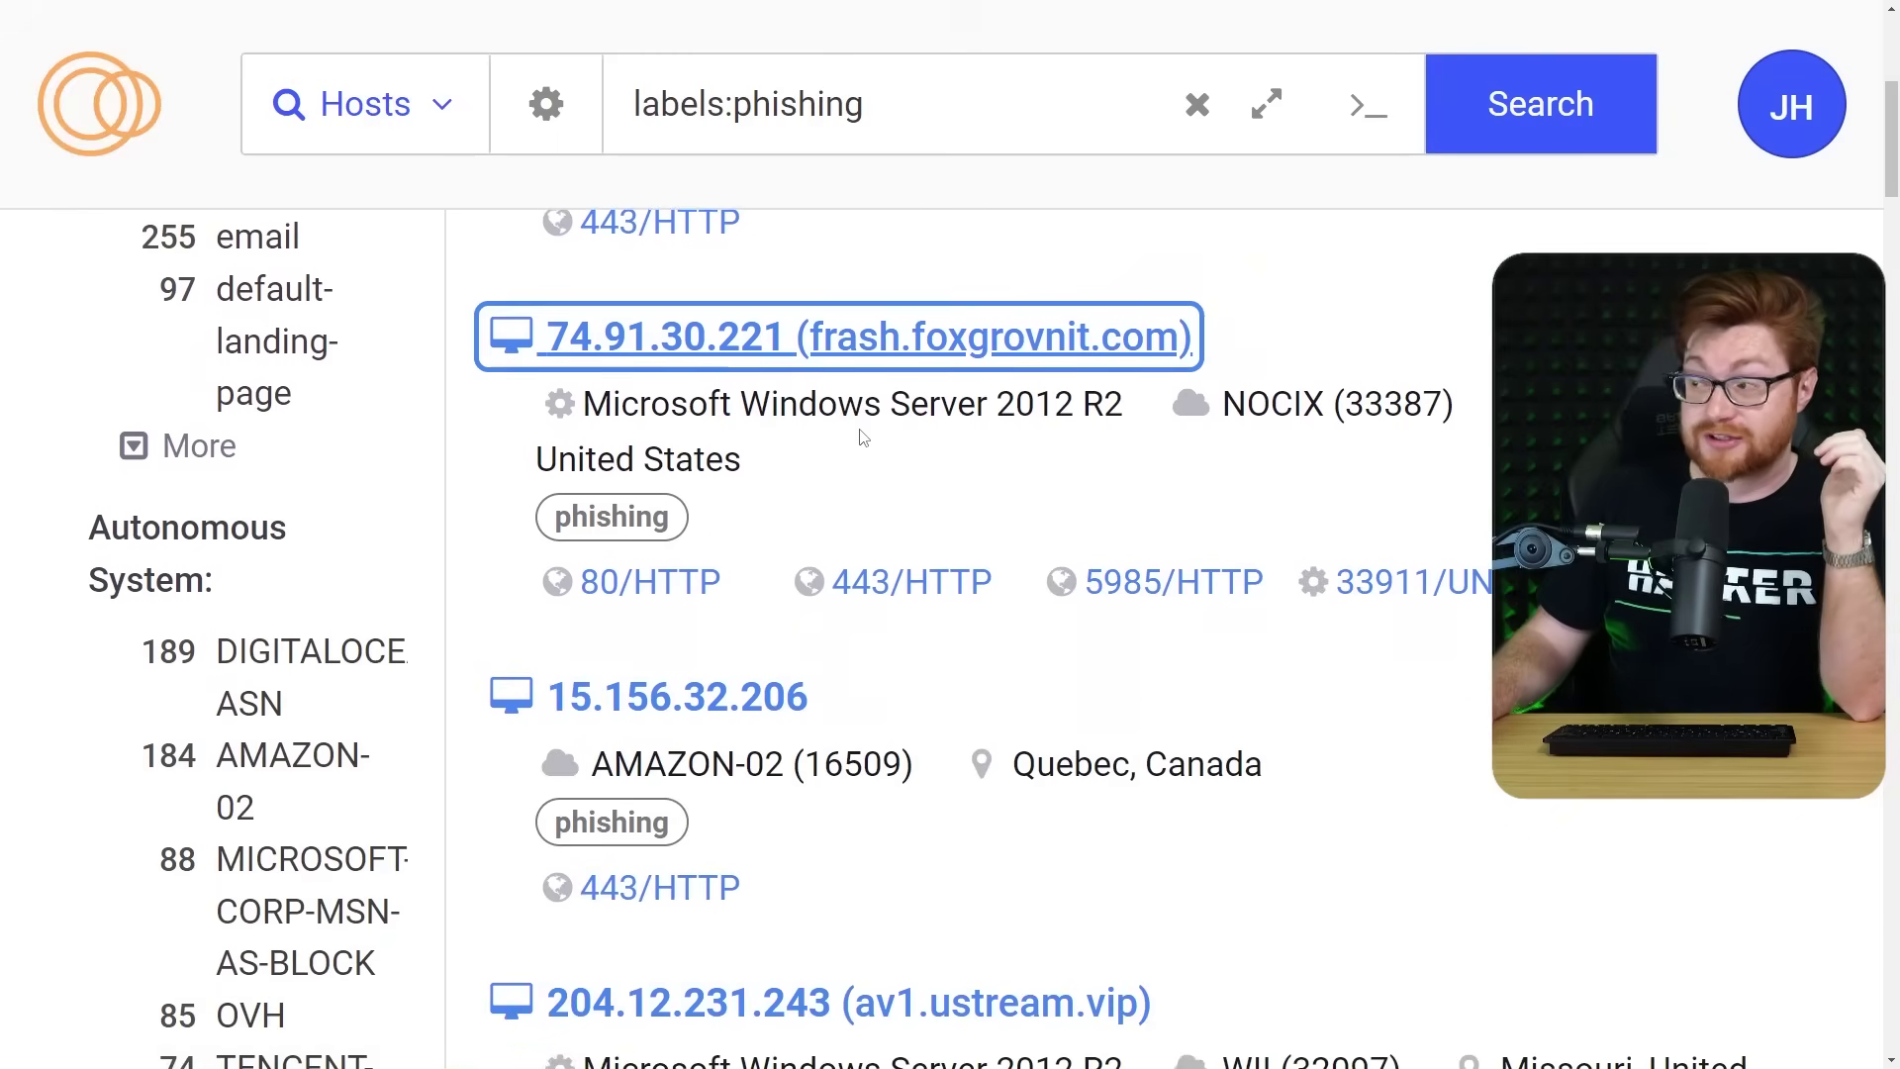
pyautogui.scroll(-3, 863, 439)
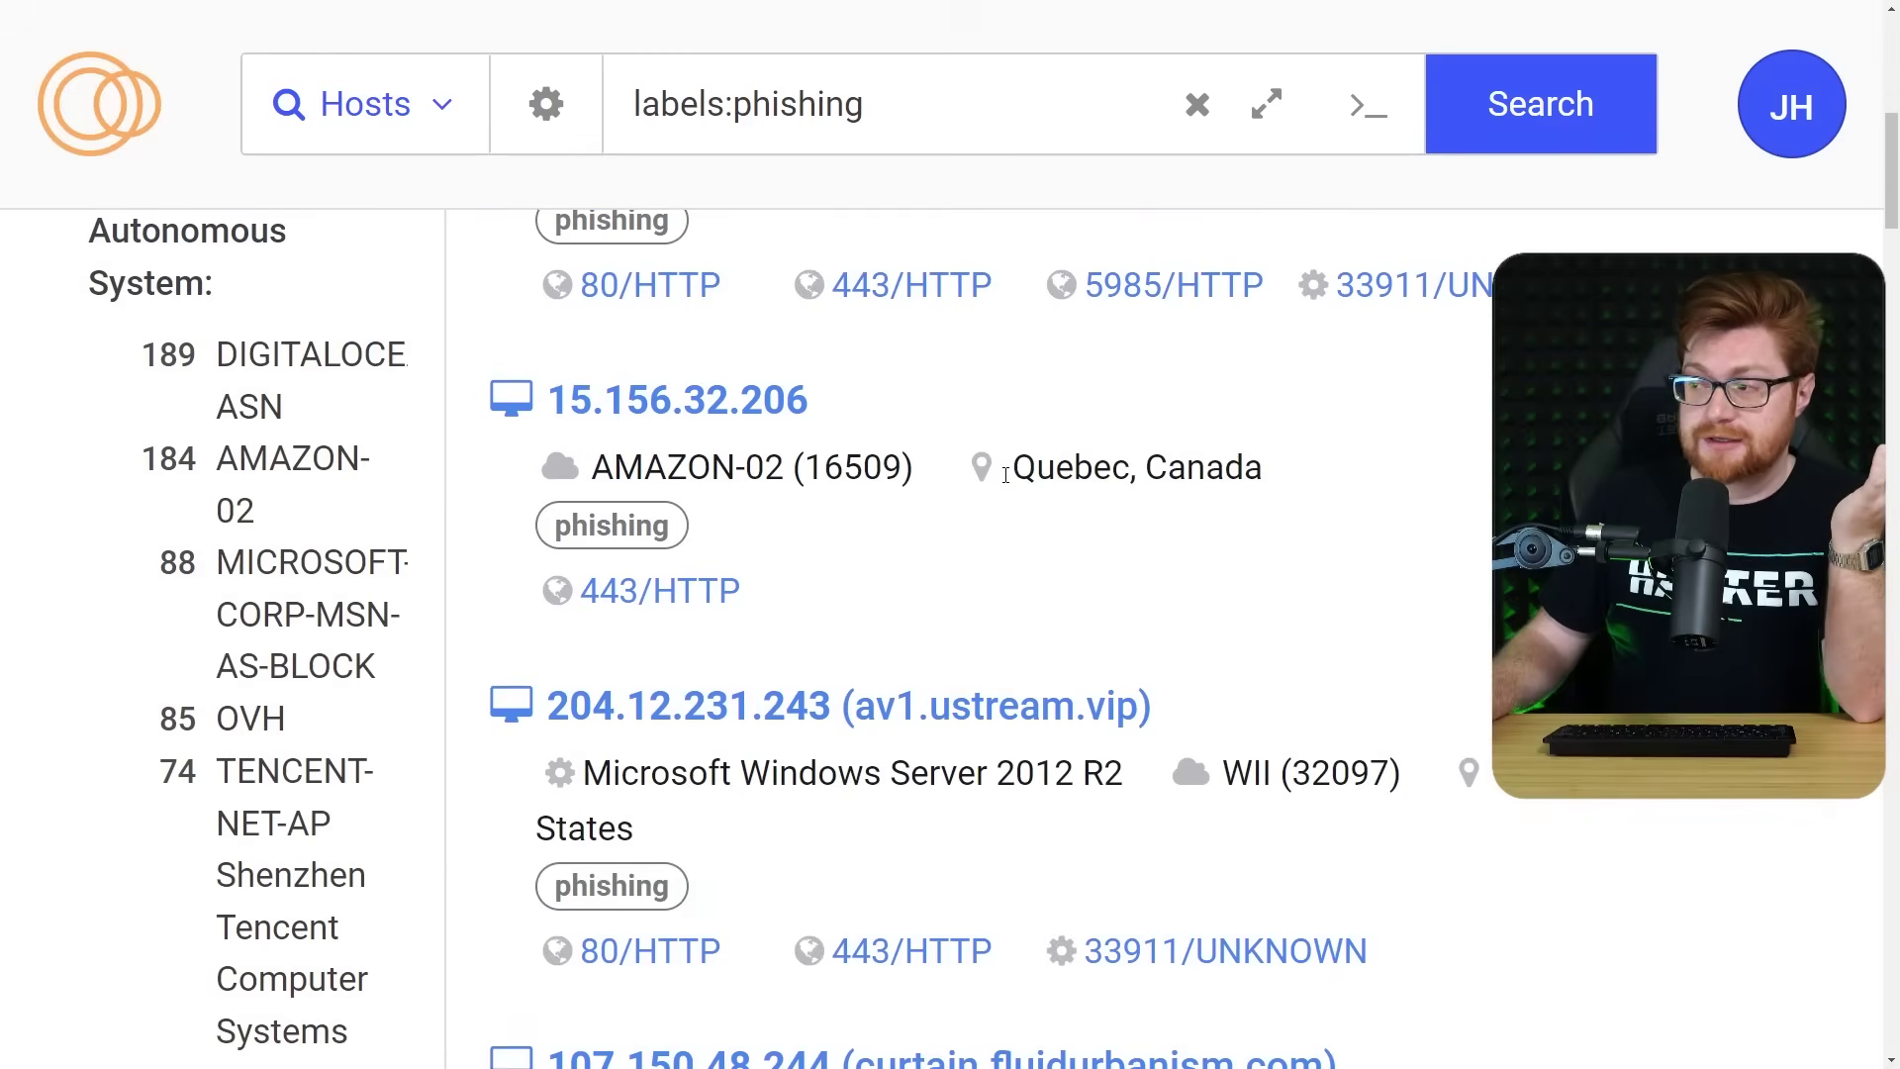
pyautogui.moveTo(1016, 473); pyautogui.dragTo(1366, 492)
pyautogui.click(1019, 404)
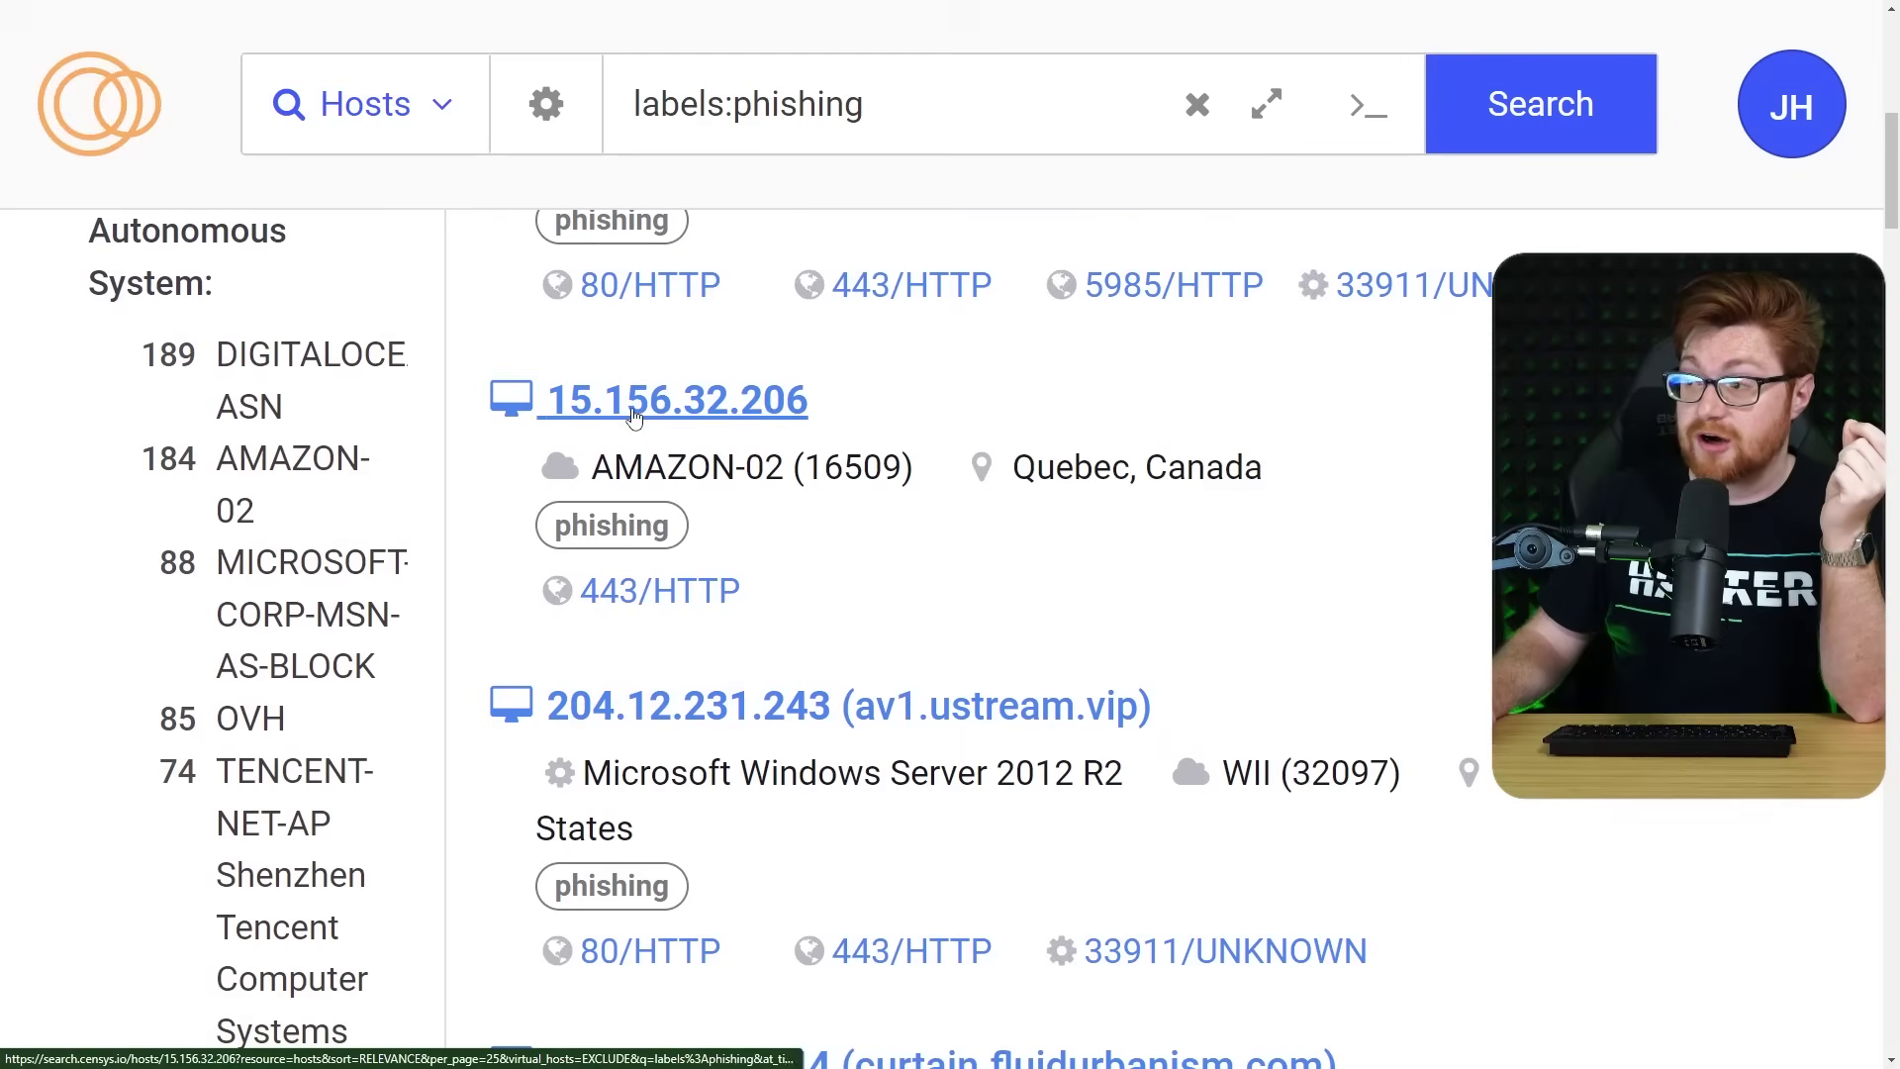
# Open host 15.156.32.206 and inspect the software identified on its 443/TCP HTTP service.
pyautogui.click(635, 414)
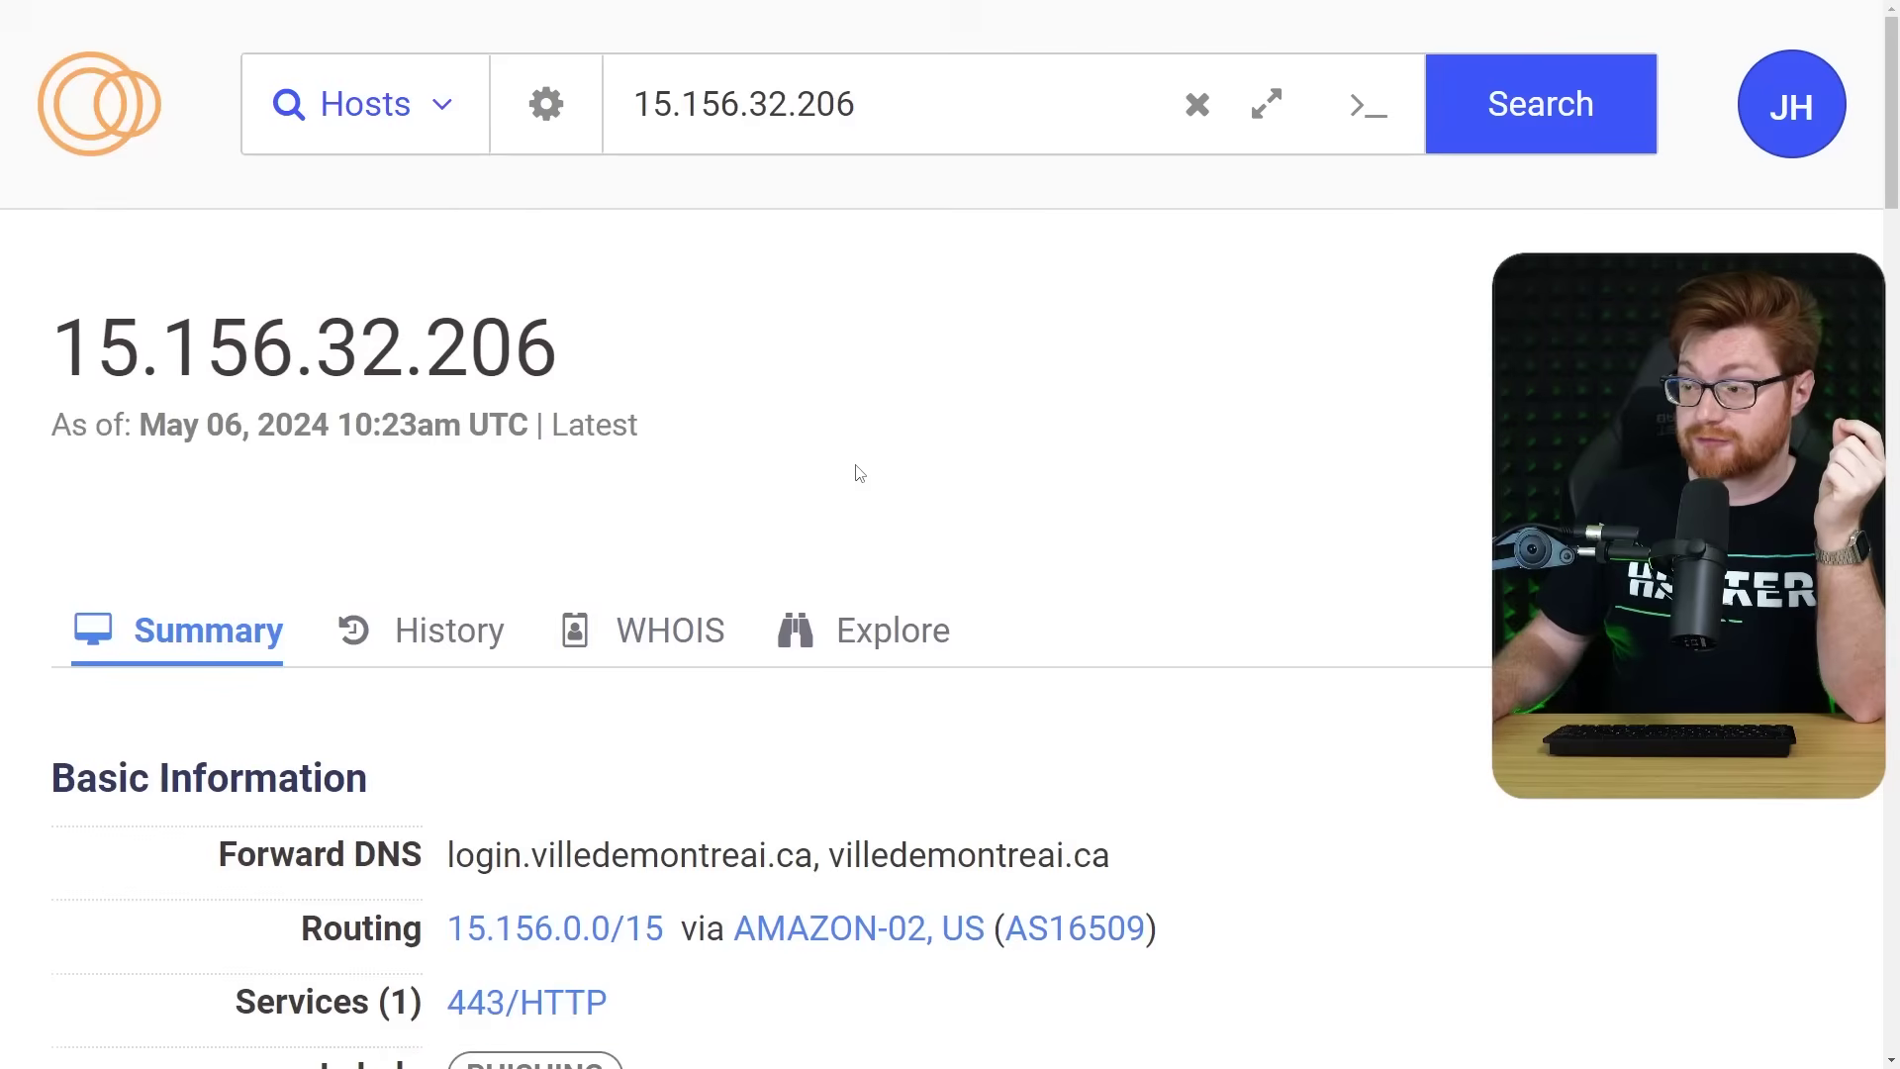
pyautogui.scroll(-10, 859, 473)
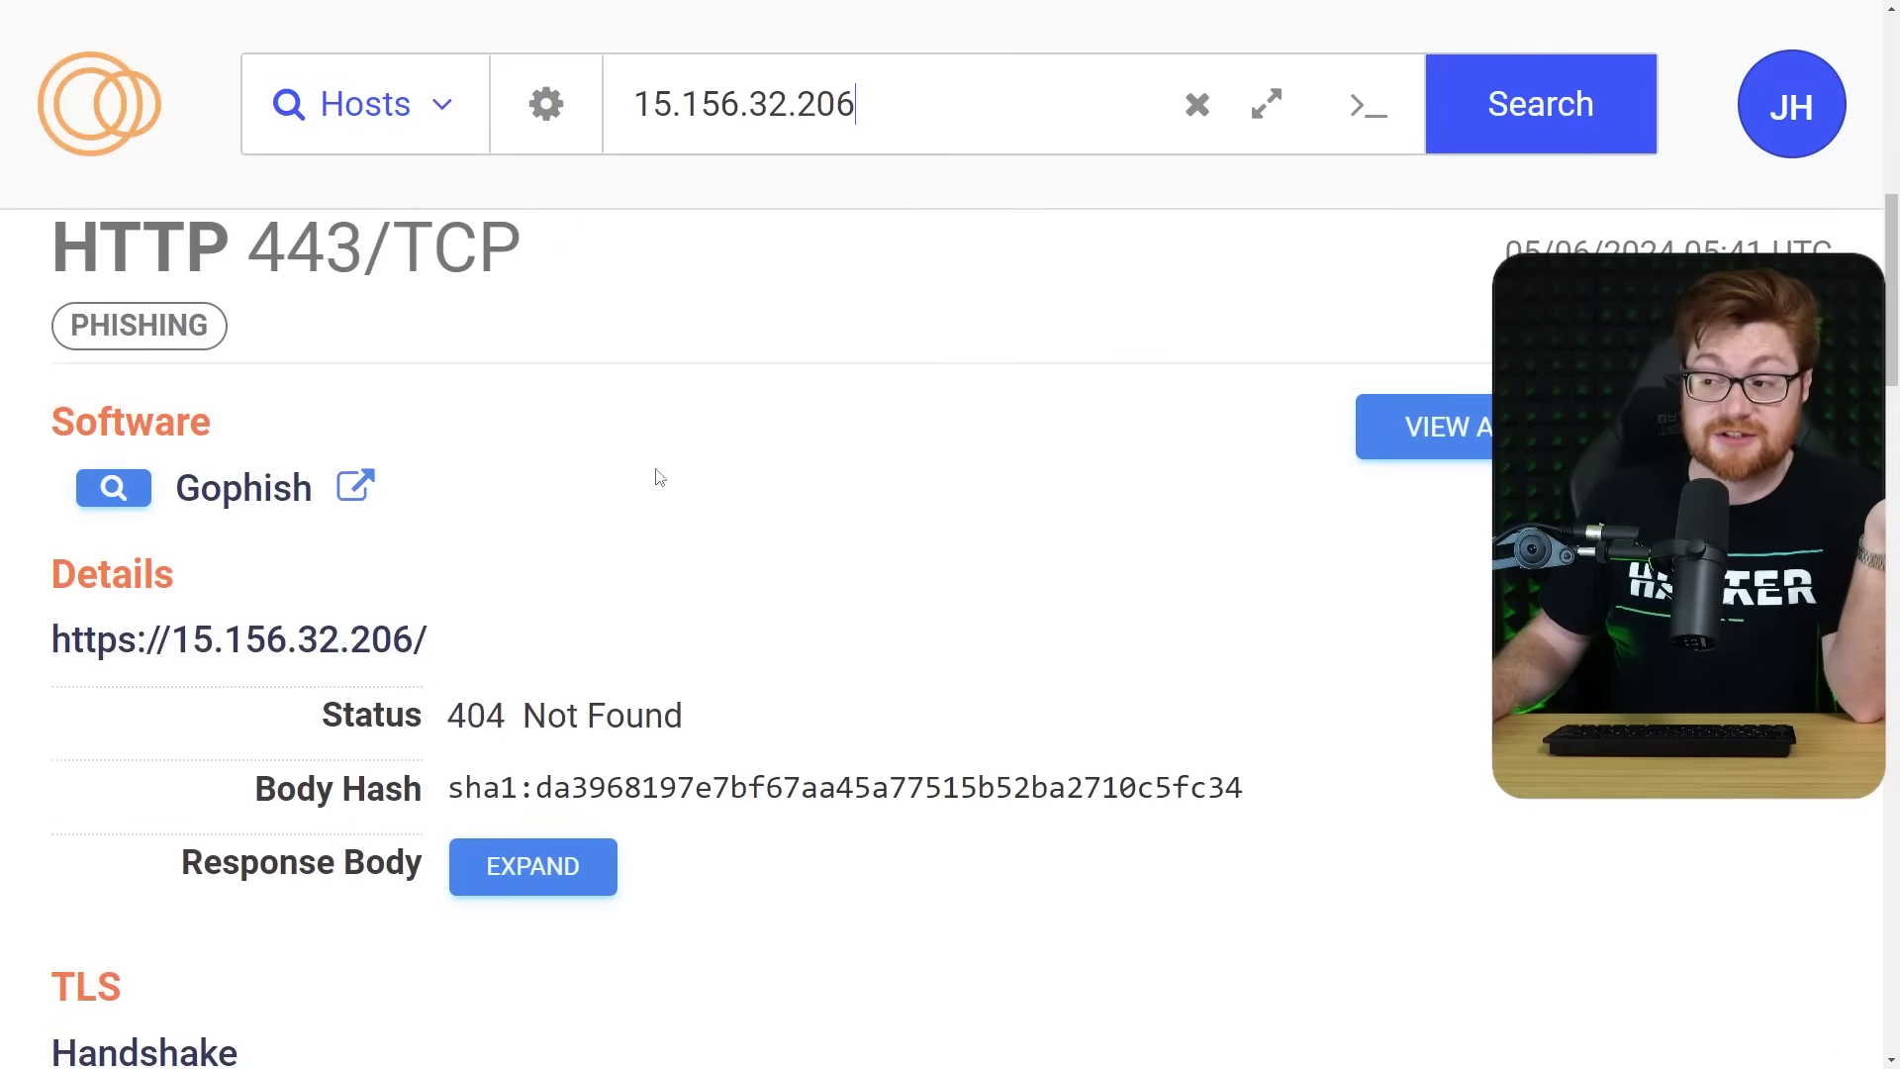
pyautogui.moveTo(47, 488); pyautogui.dragTo(458, 497)
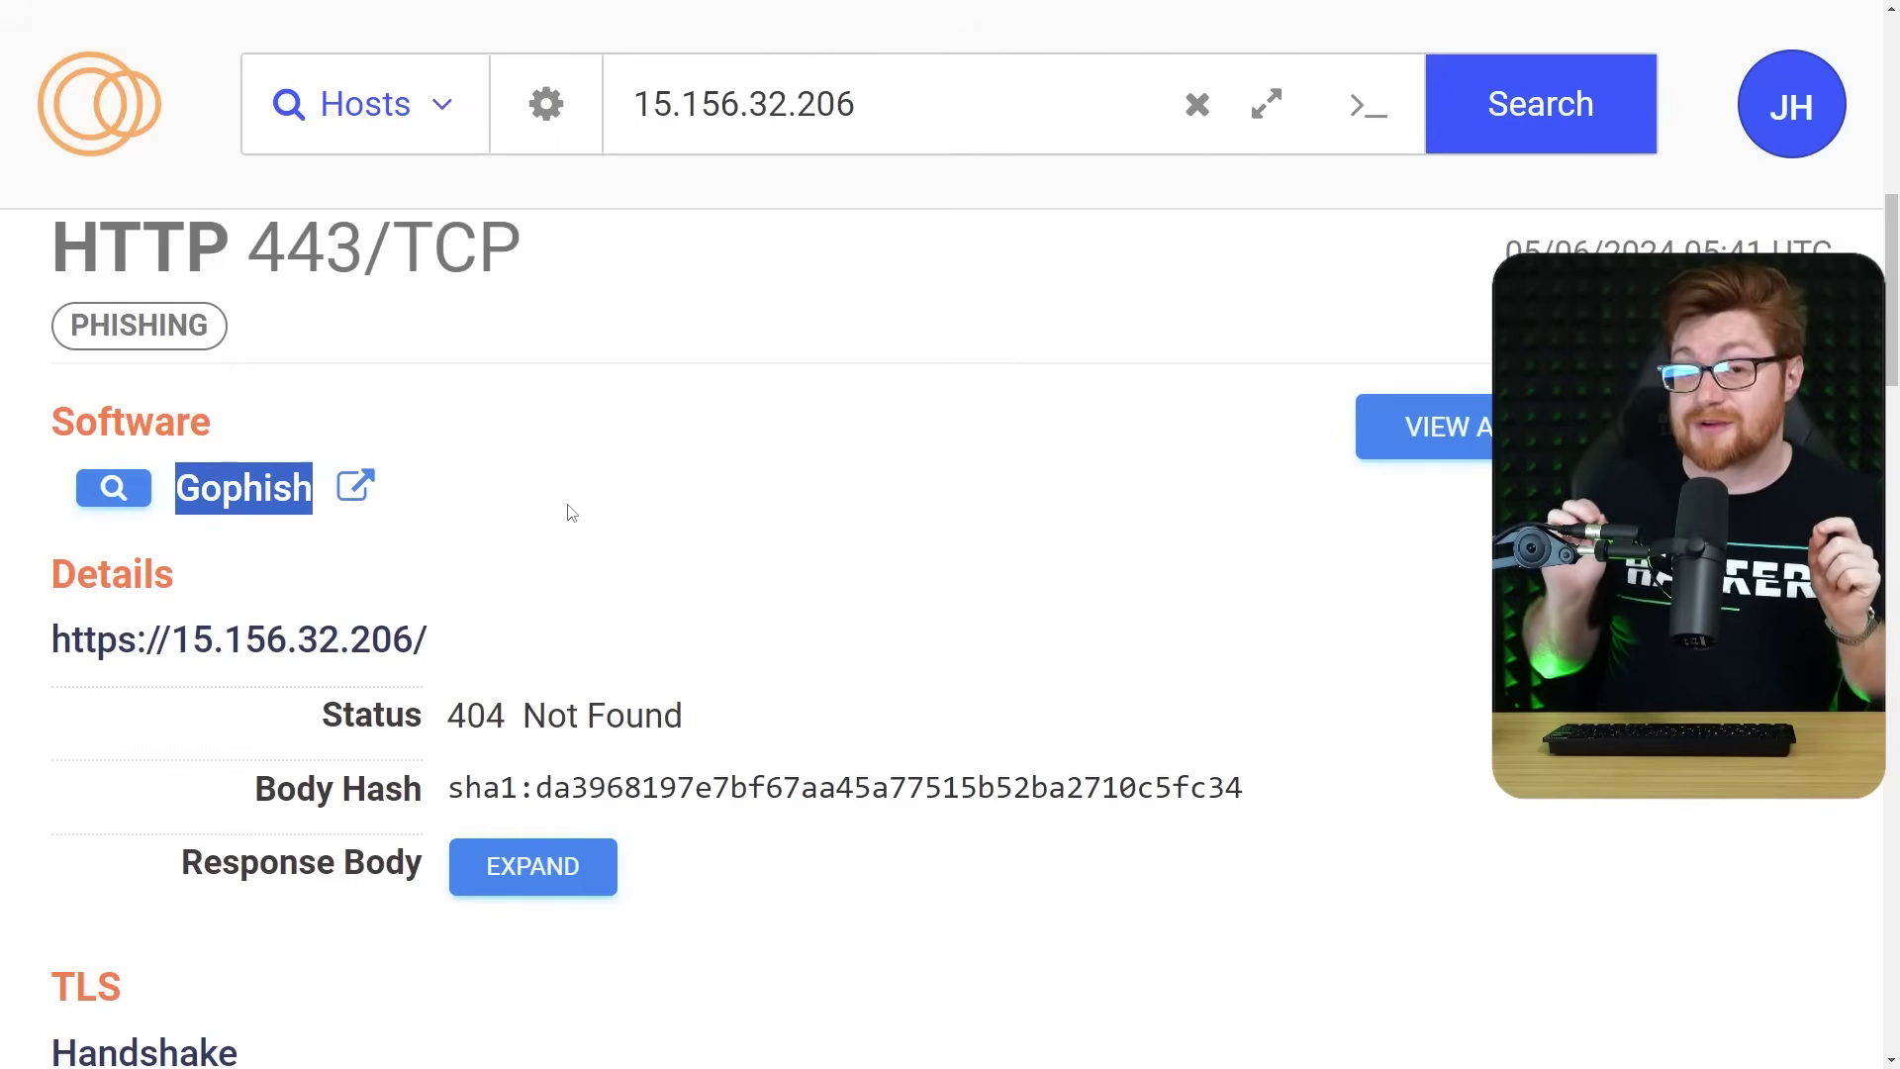
pyautogui.click(997, 499)
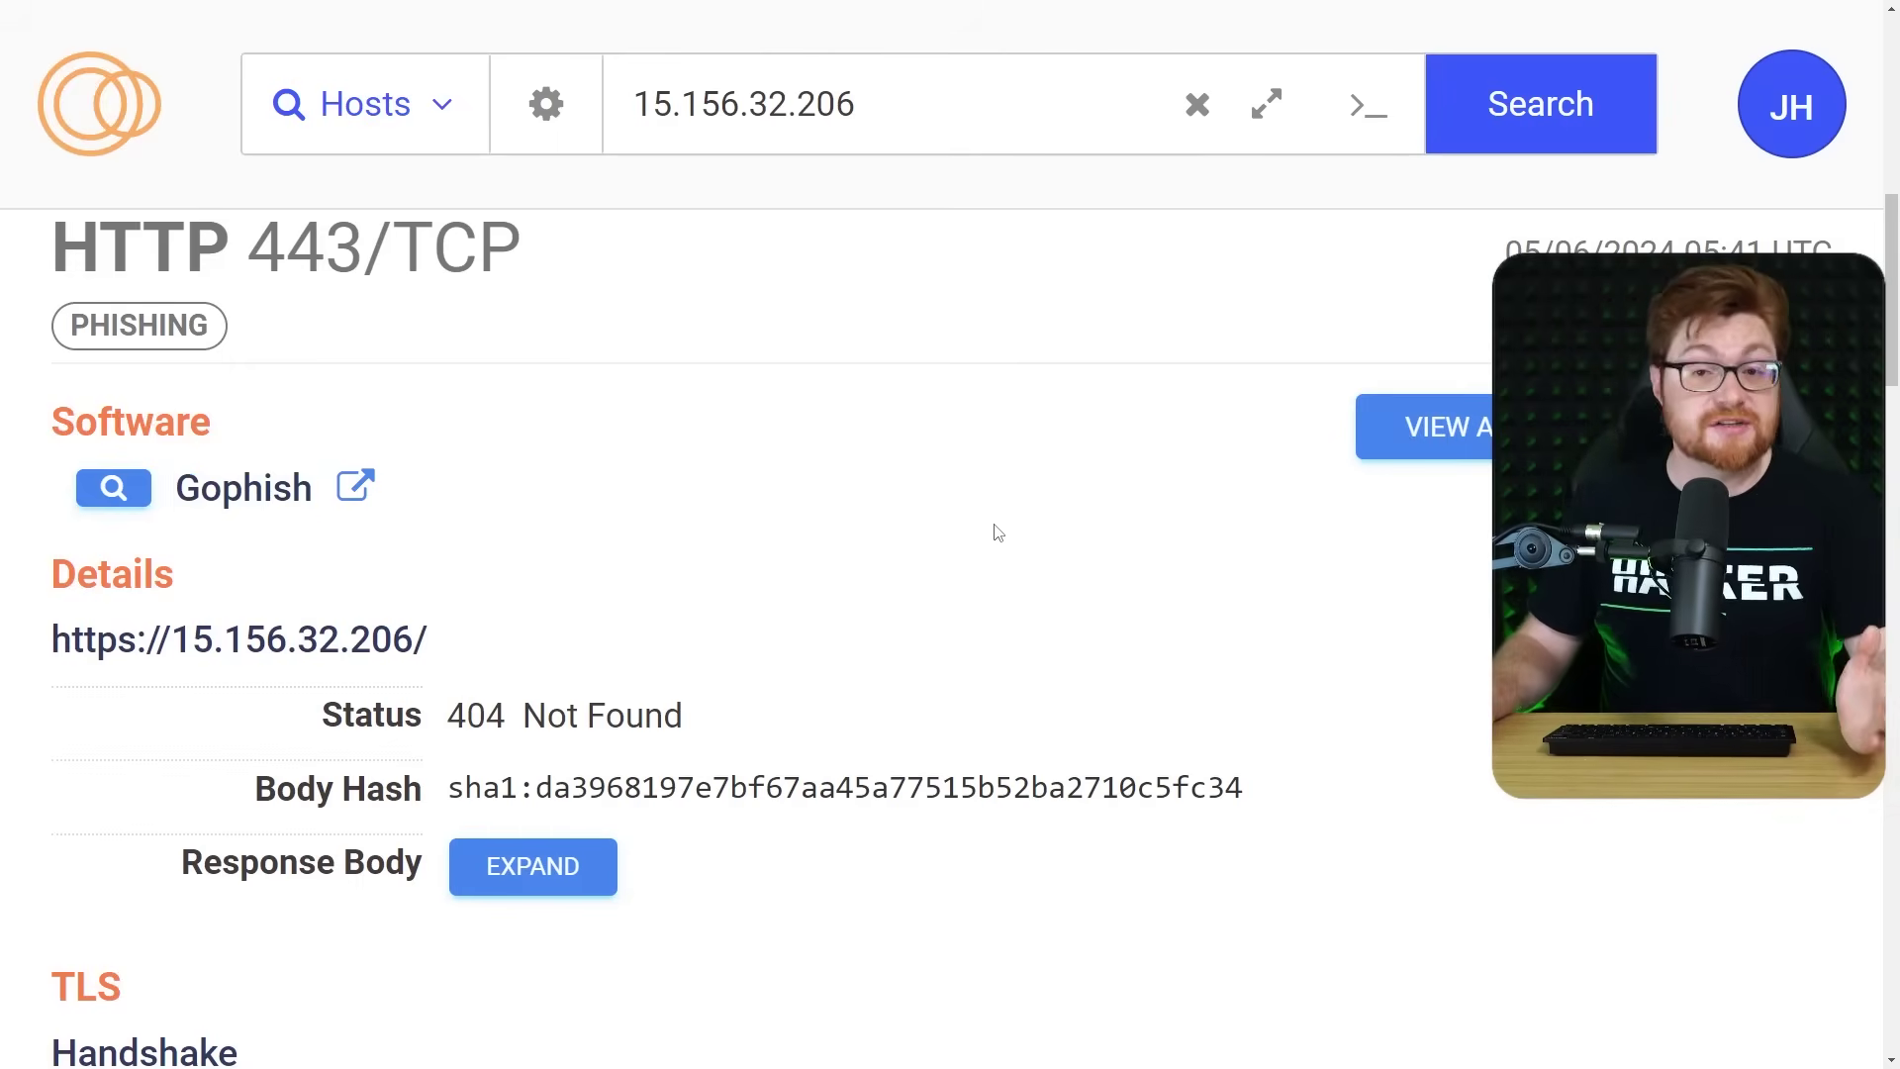
# Inspect the host's TLS certificate fingerprint, subject and issuer.
pyautogui.scroll(-2, 997, 500)
pyautogui.scroll(-7, 997, 532)
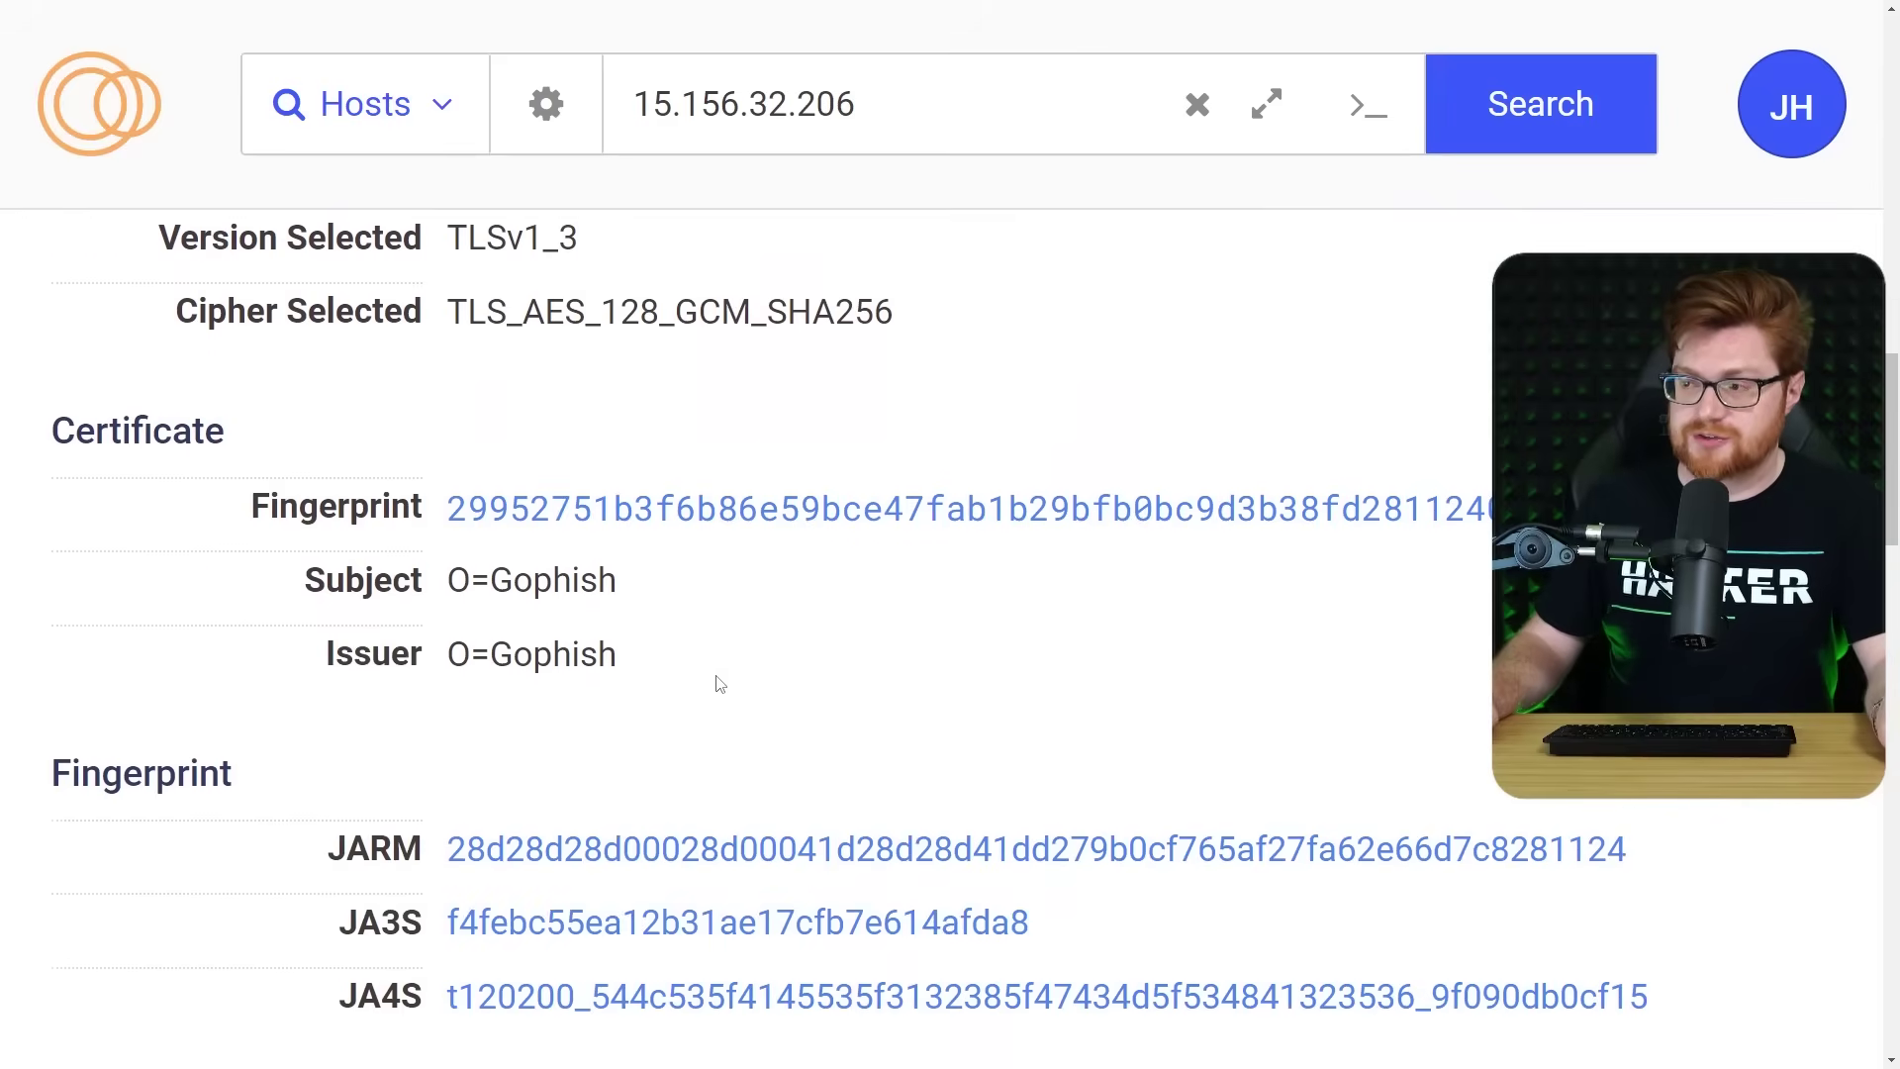
pyautogui.moveTo(716, 670); pyautogui.dragTo(216, 531)
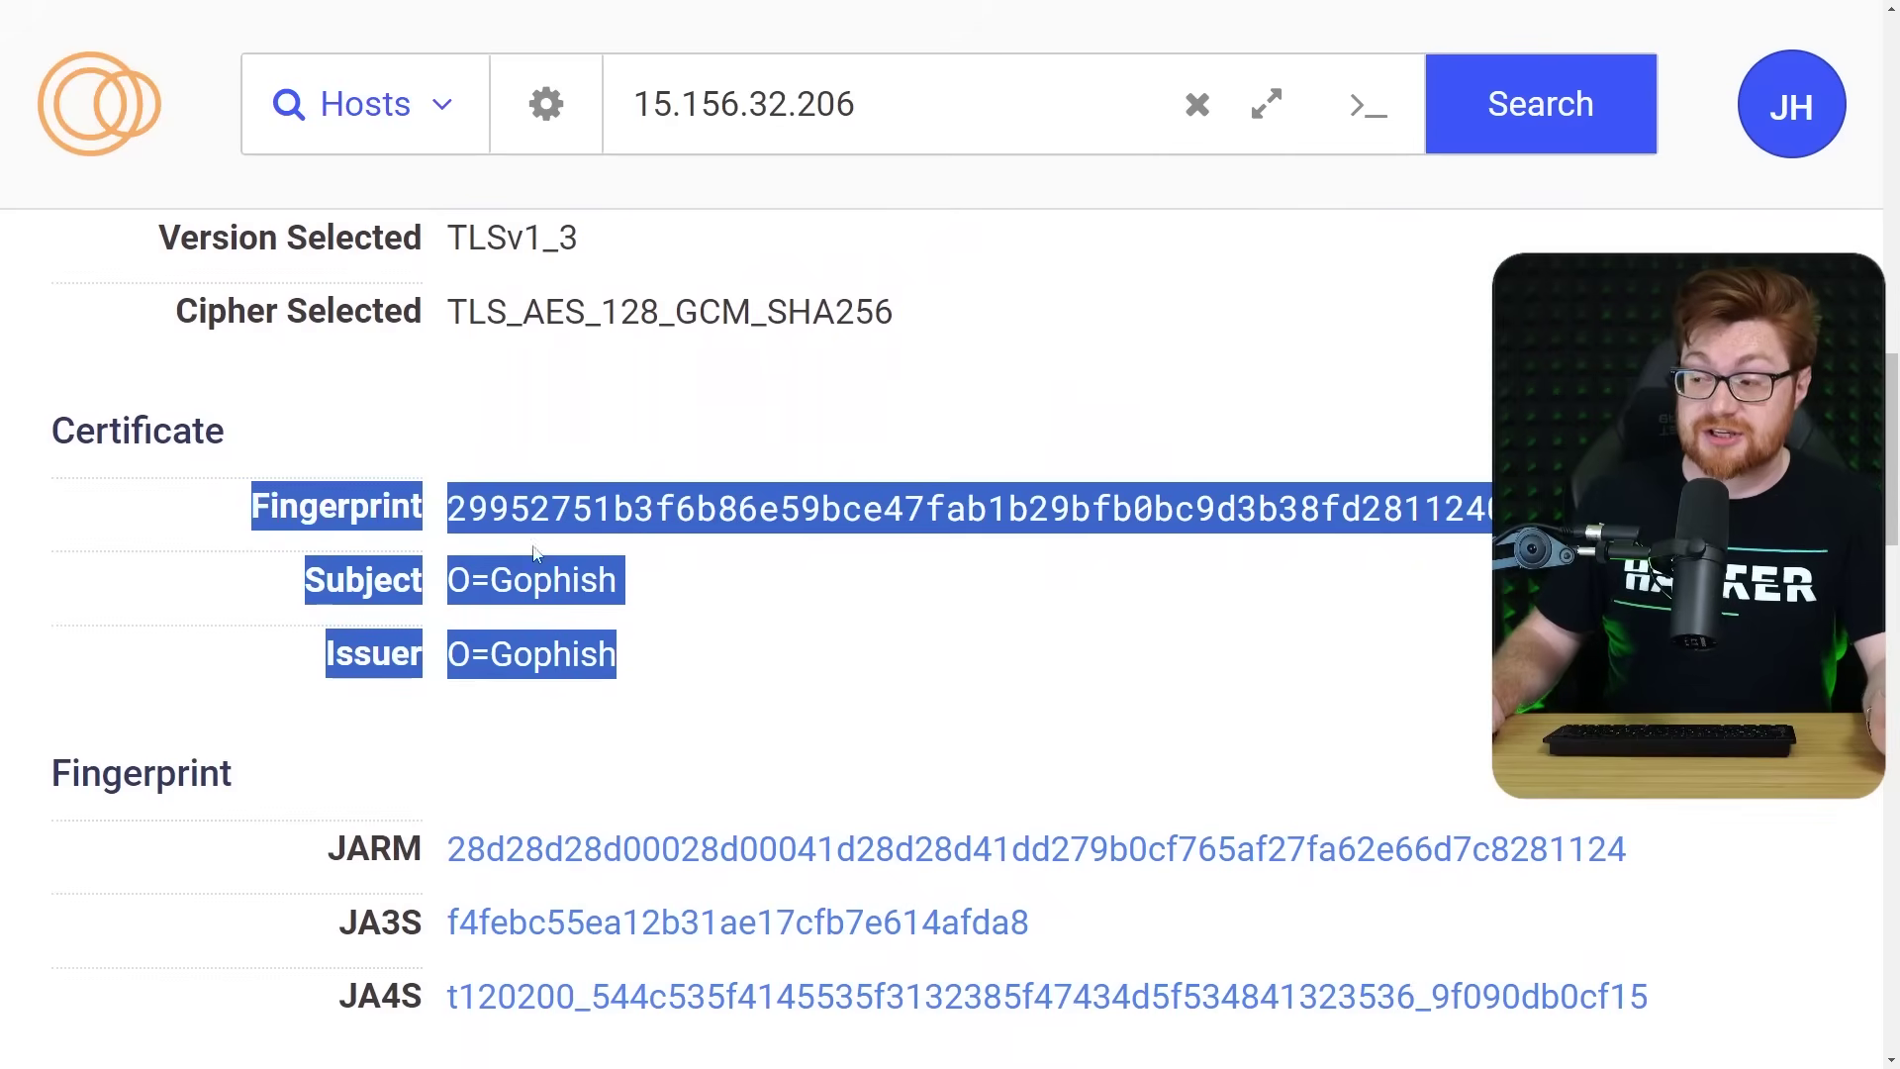
pyautogui.click(922, 652)
pyautogui.scroll(6, 919, 683)
pyautogui.scroll(2, 916, 700)
pyautogui.scroll(-1, 916, 693)
pyautogui.click(1742, 229)
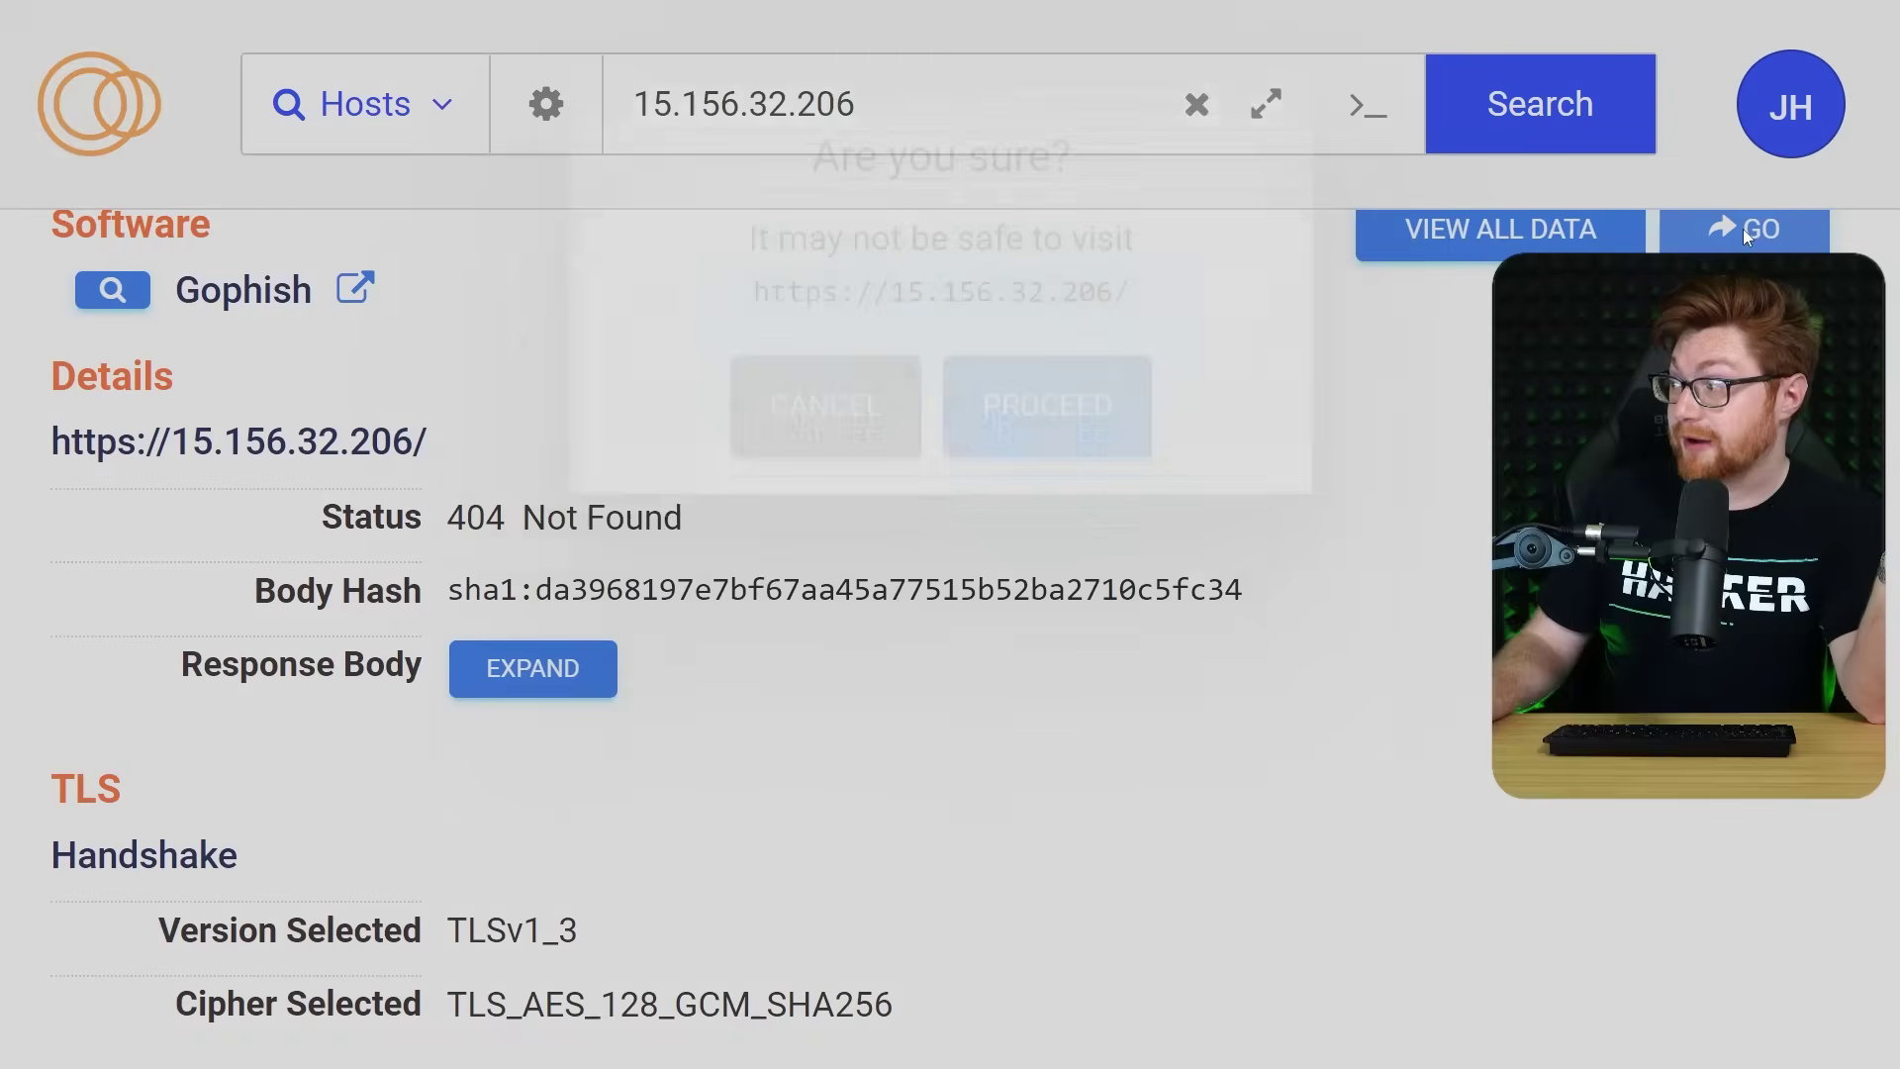
pyautogui.click(1021, 541)
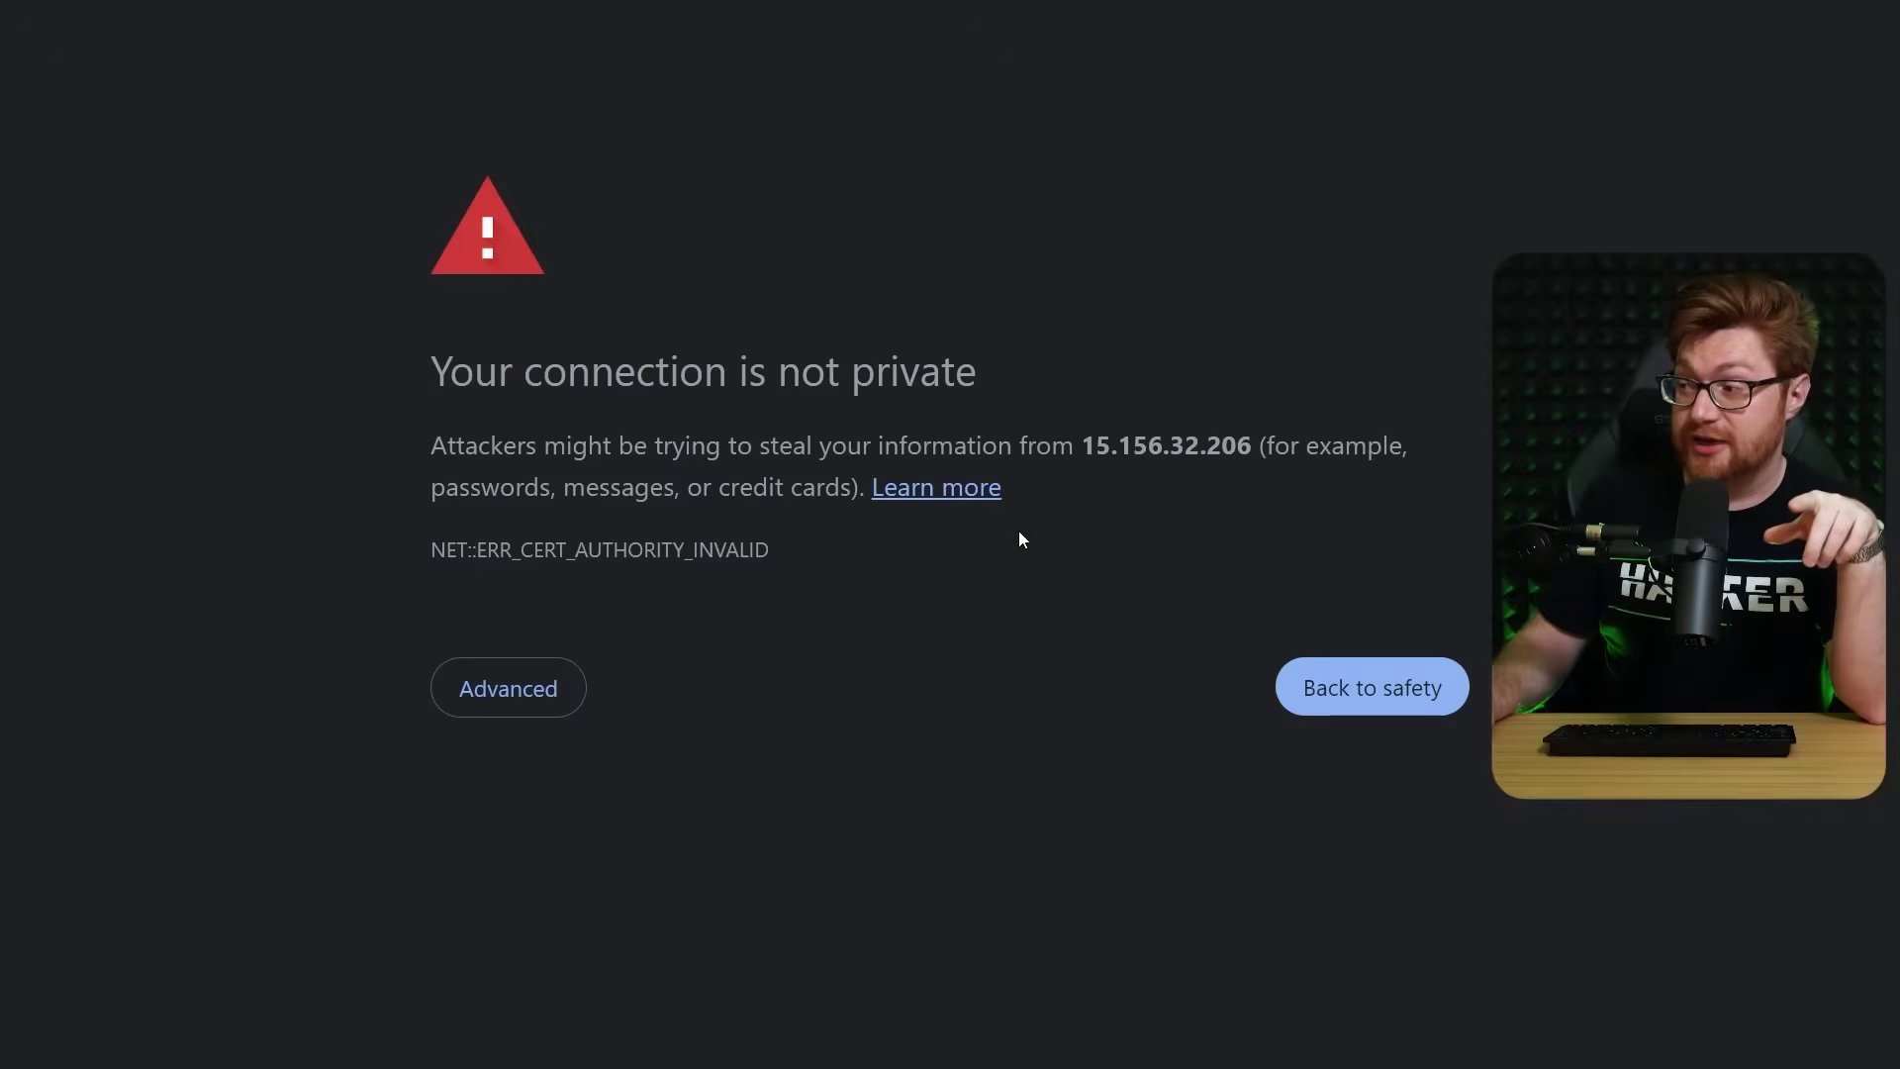
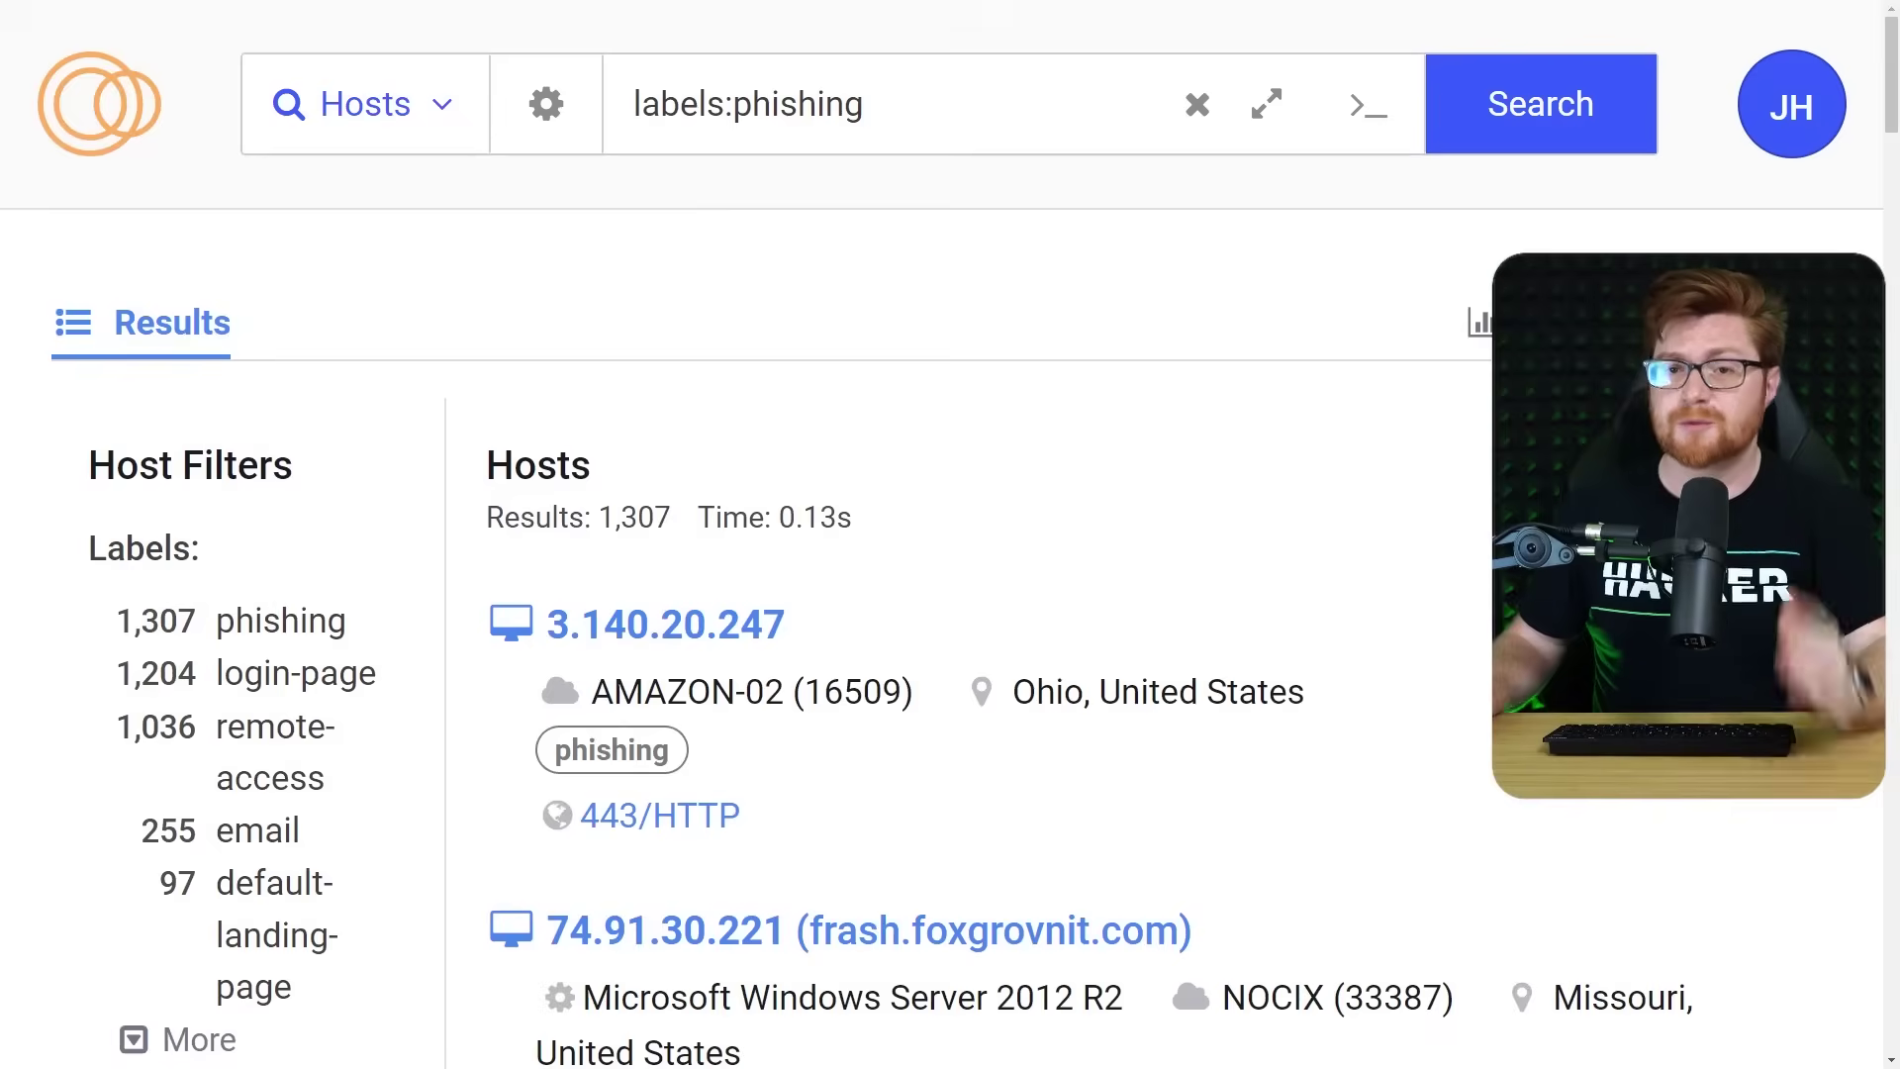
# Open host 204.12.231.243 (av1.ustream.vip) from the phishing results.
pyautogui.scroll(-5, 921, 633)
pyautogui.scroll(-7, 920, 633)
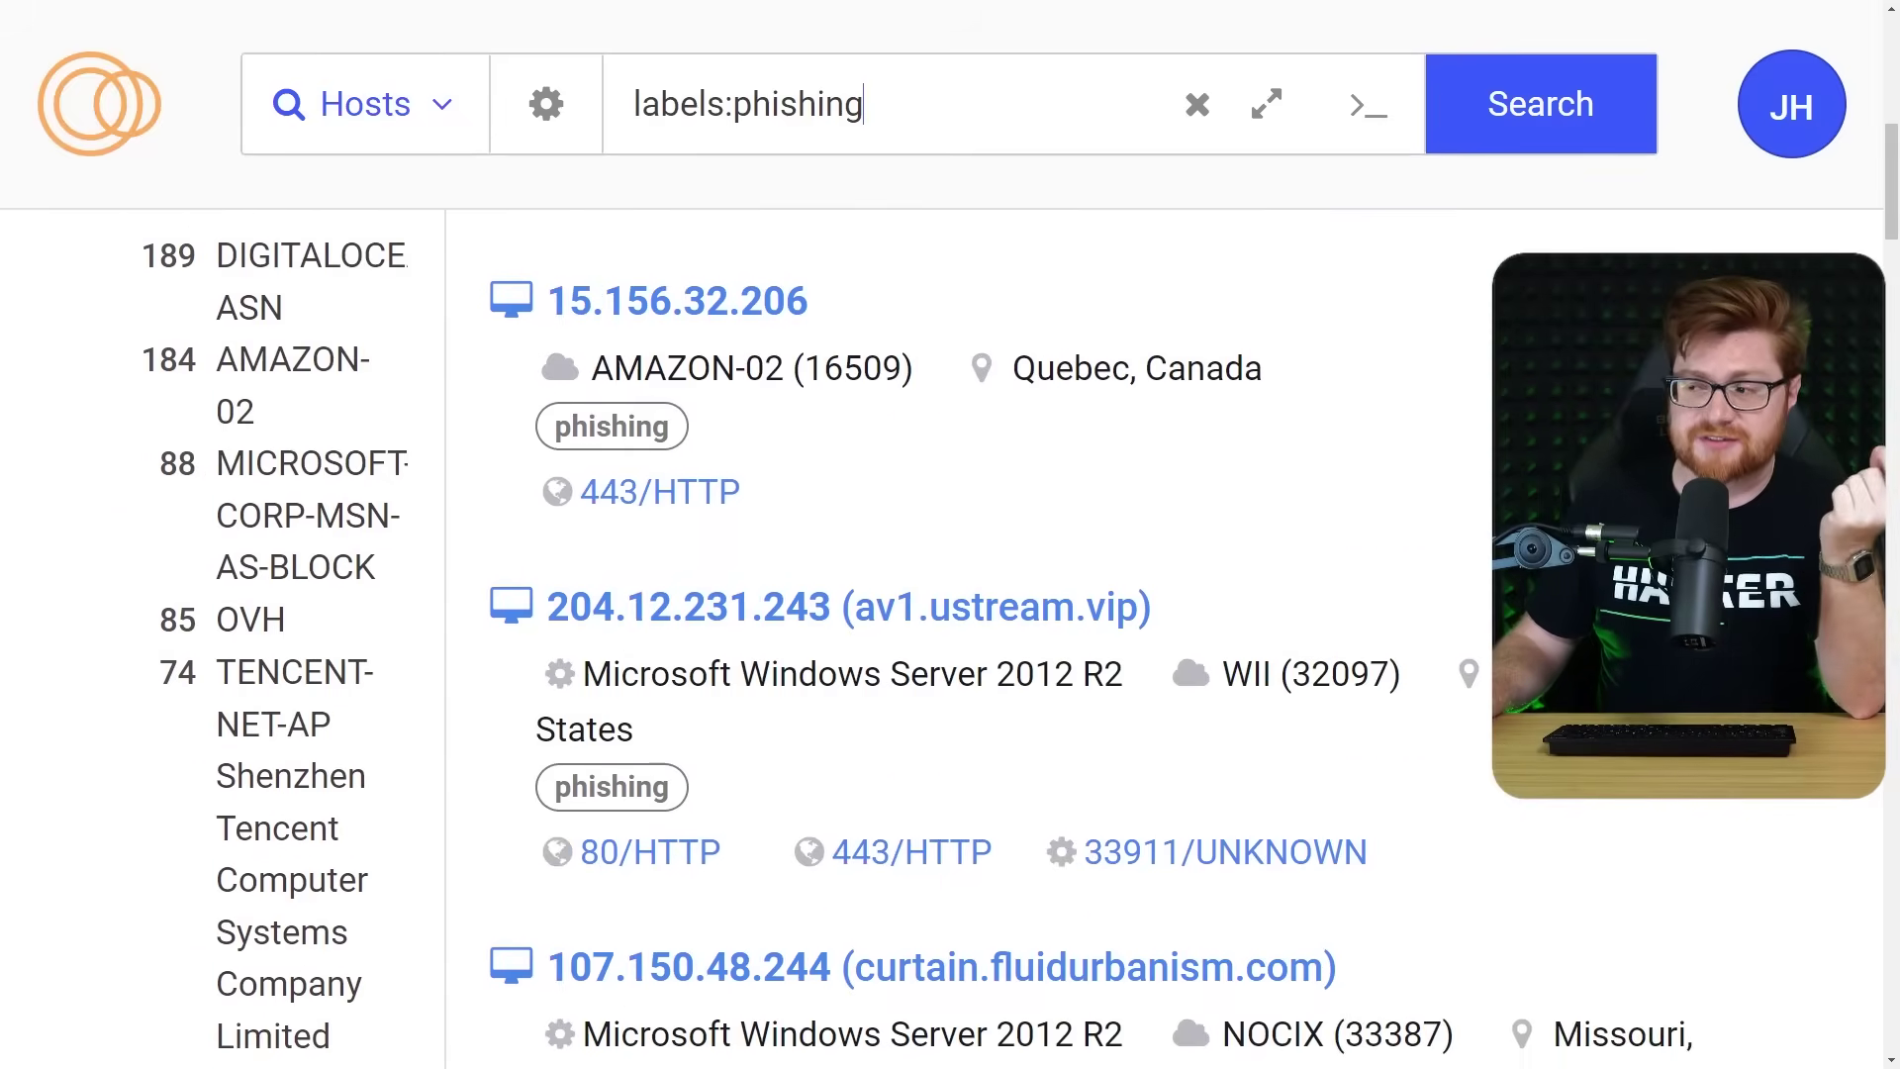
pyautogui.scroll(-3, 920, 633)
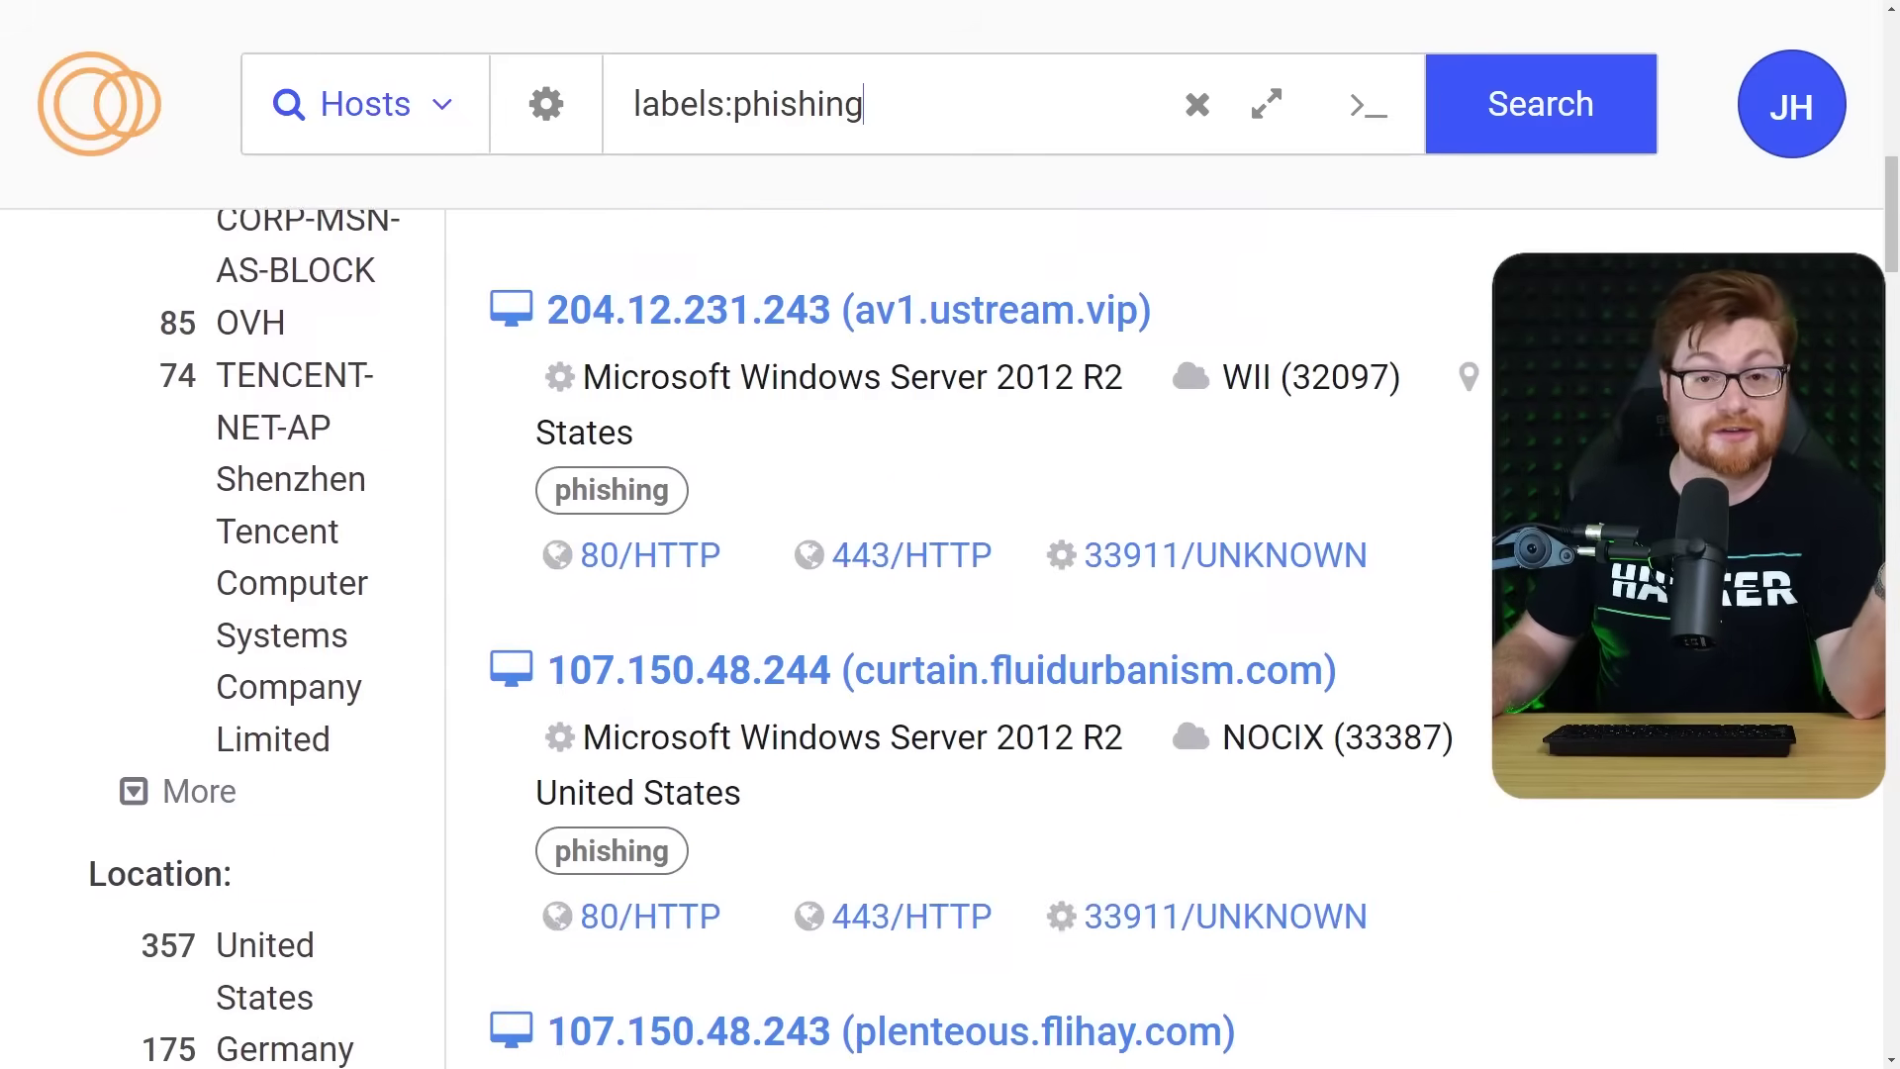
pyautogui.scroll(1, 920, 634)
pyautogui.scroll(1, 920, 633)
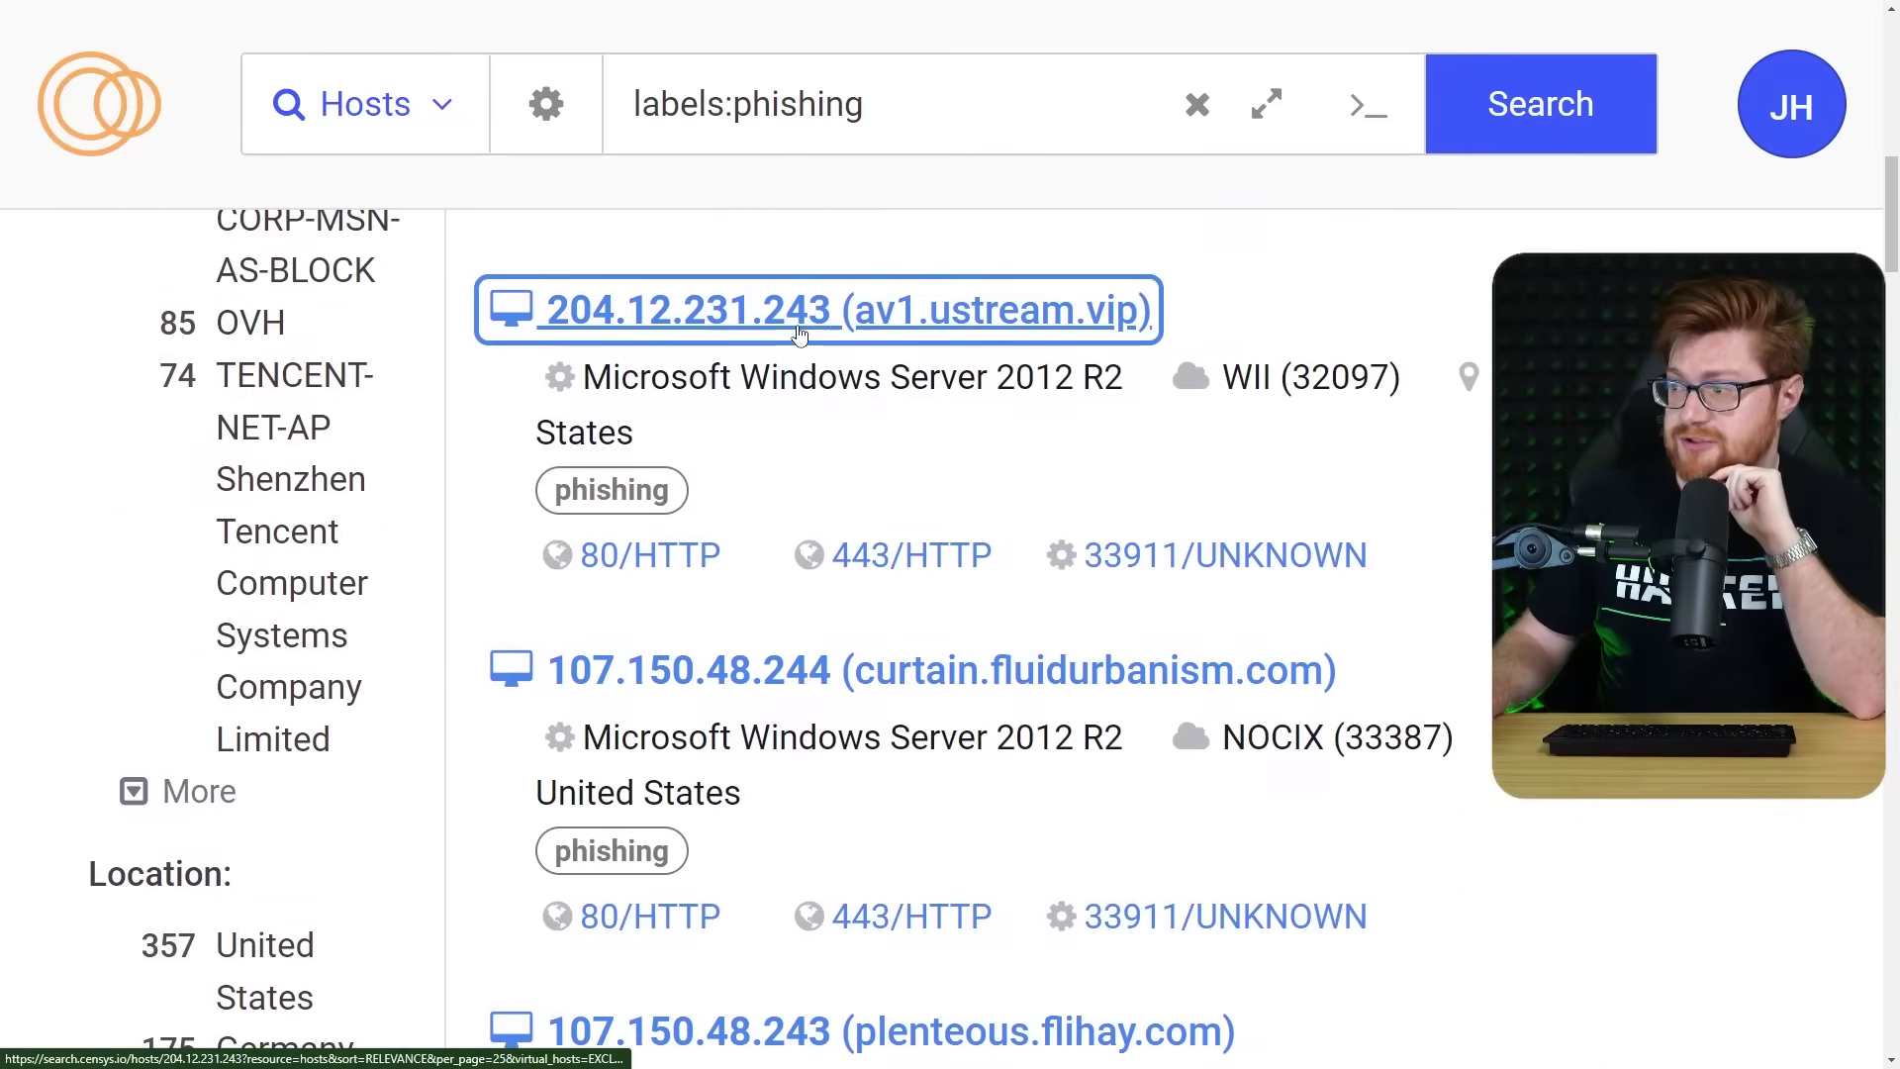
pyautogui.click(831, 305)
# Inspect the host's basic information, including its reverse DNS and operating system, and its HTTP service details.
pyautogui.moveTo(65, 330); pyautogui.dragTo(492, 354)
pyautogui.scroll(-3, 1271, 470)
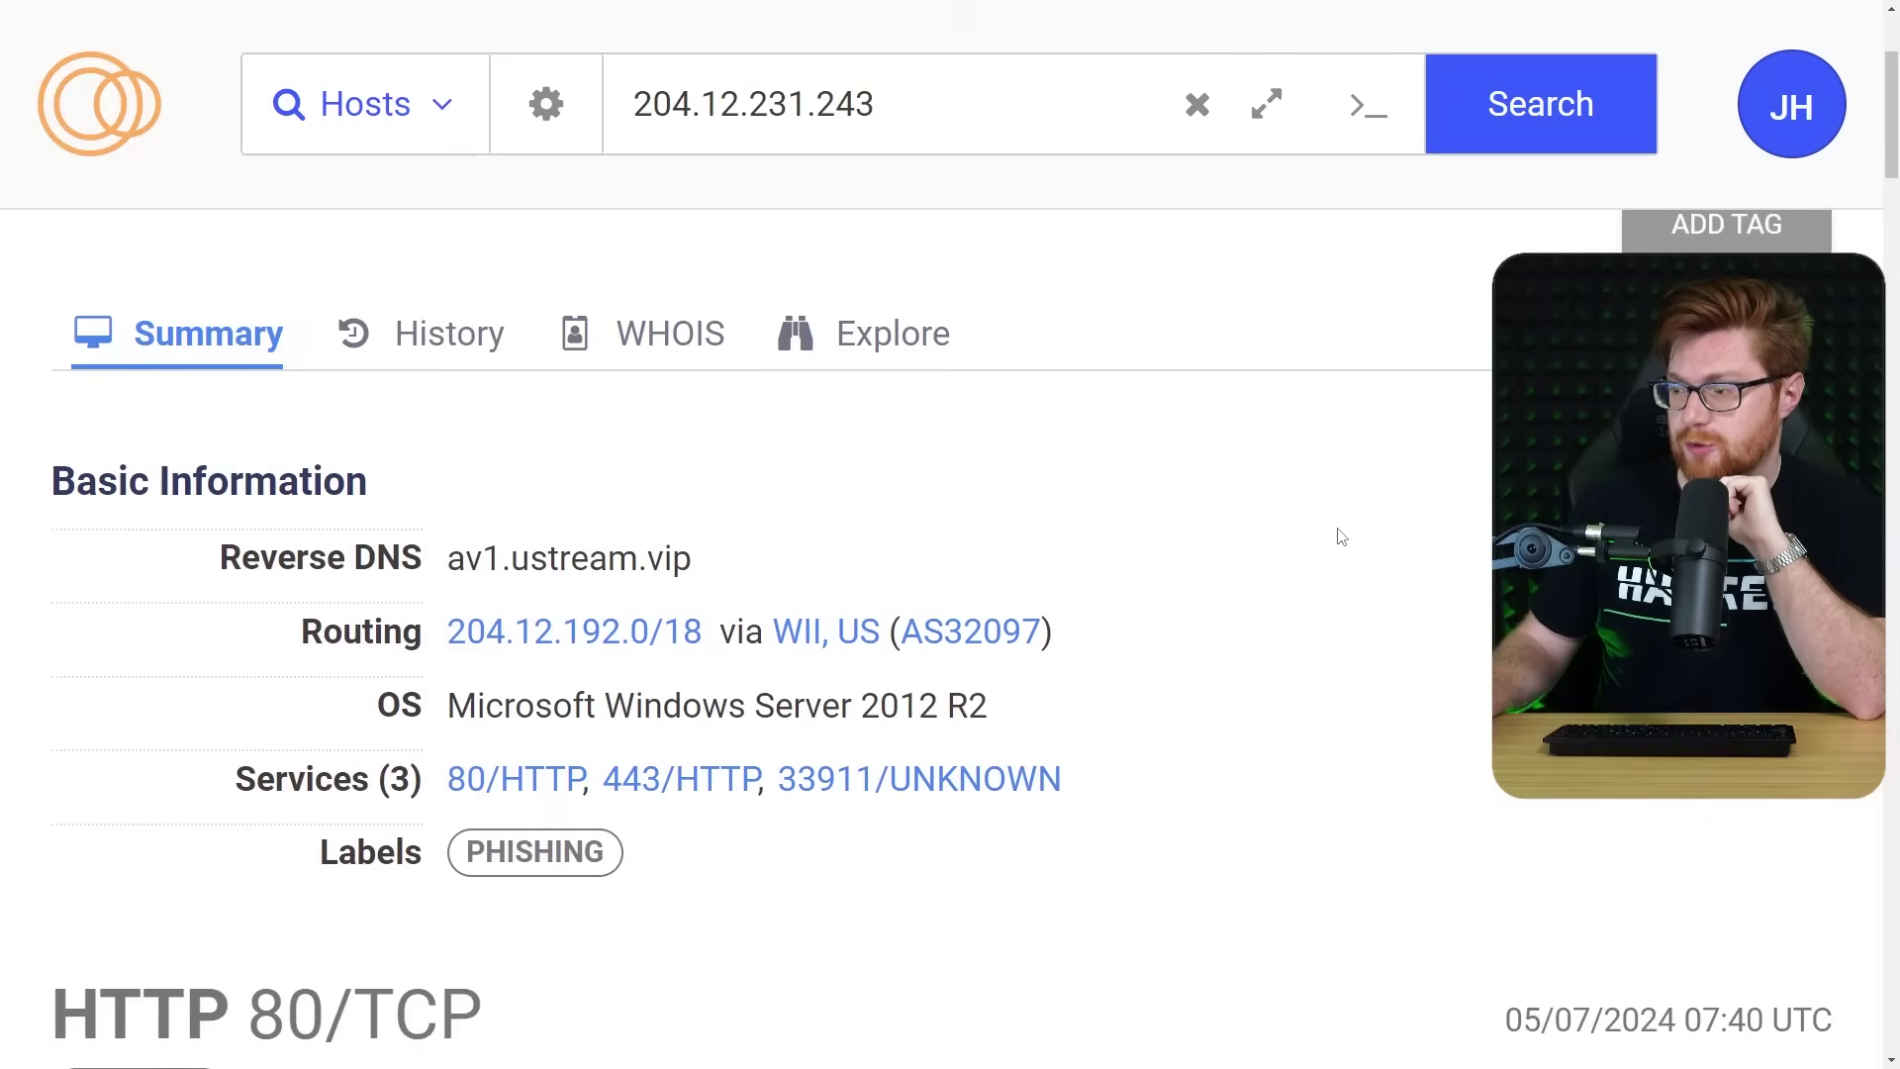
pyautogui.scroll(-2, 1356, 554)
pyautogui.moveTo(440, 508); pyautogui.dragTo(1102, 518)
pyautogui.scroll(-6, 1103, 518)
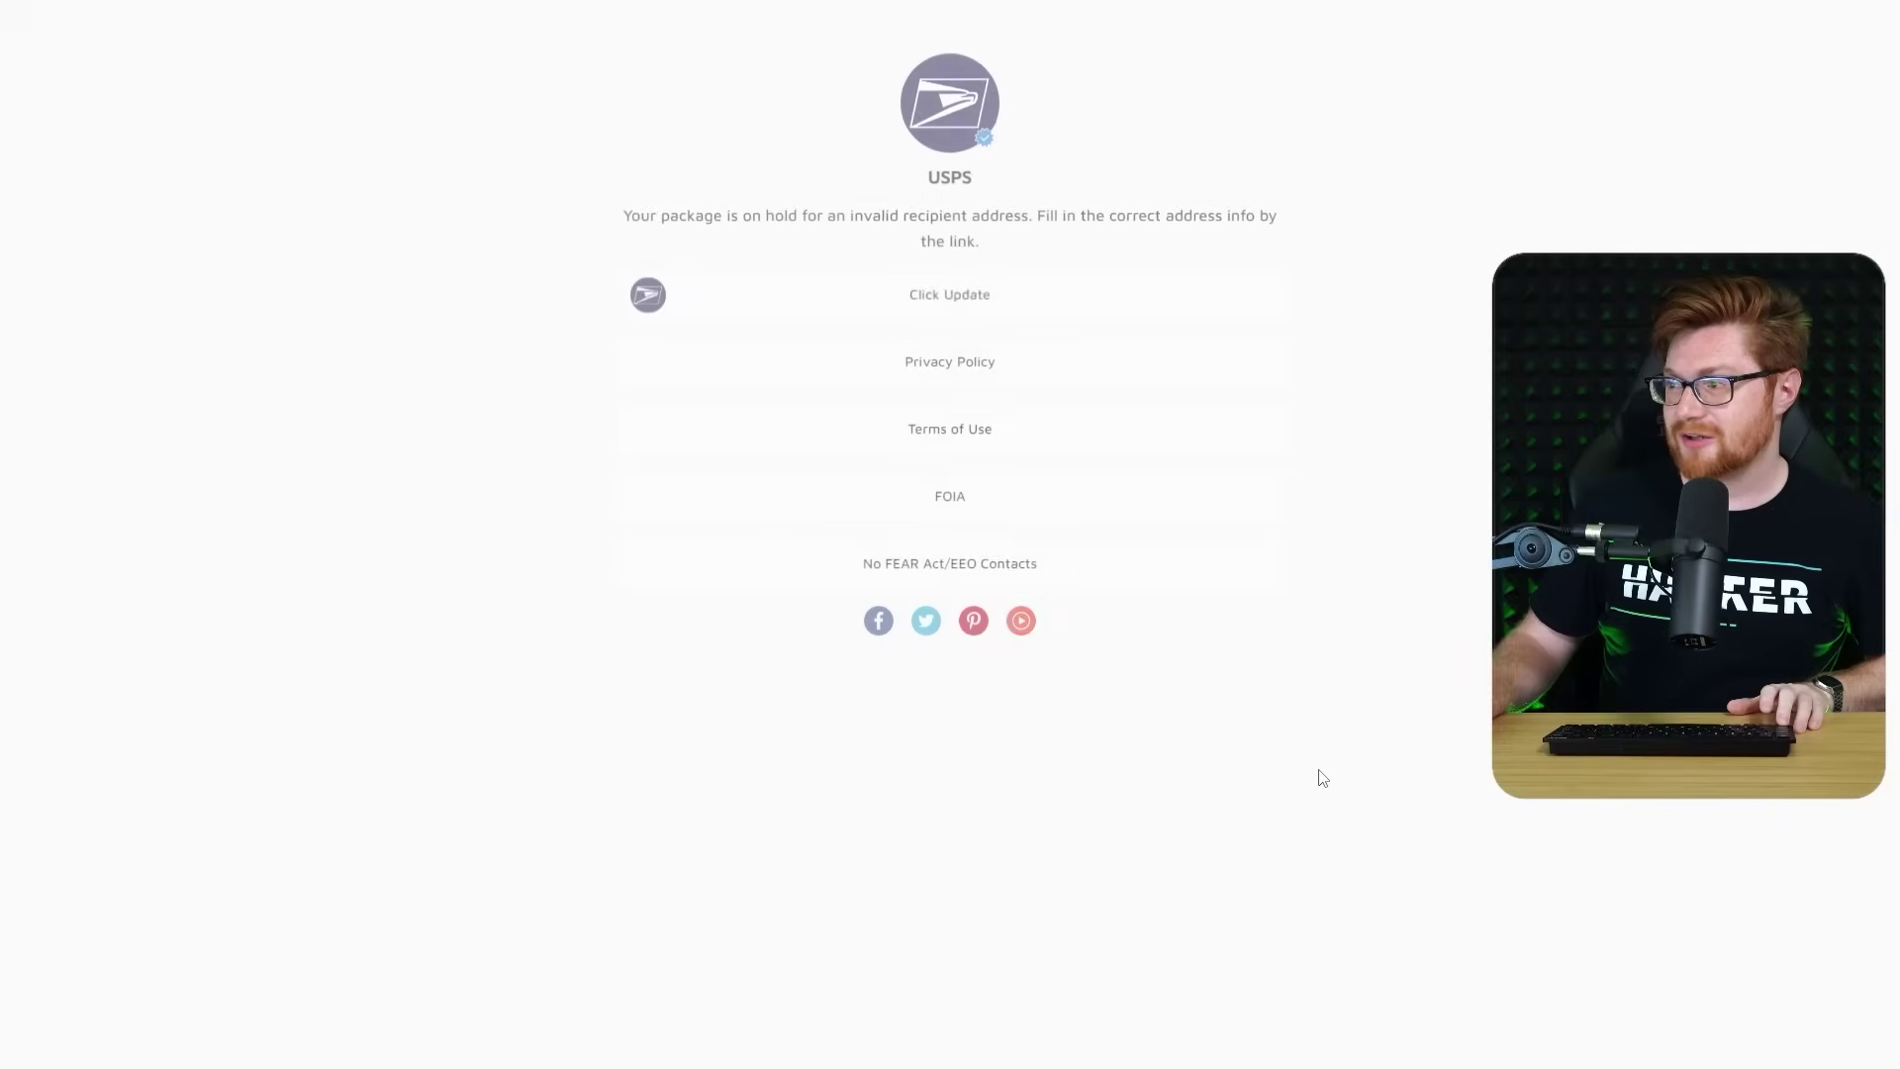
# Follow the update link on the fake USPS page and submit the redelivery form without filling it in.
pyautogui.keyDown('ctrl'); pyautogui.scroll(4, 1308, 772); pyautogui.keyUp('ctrl')
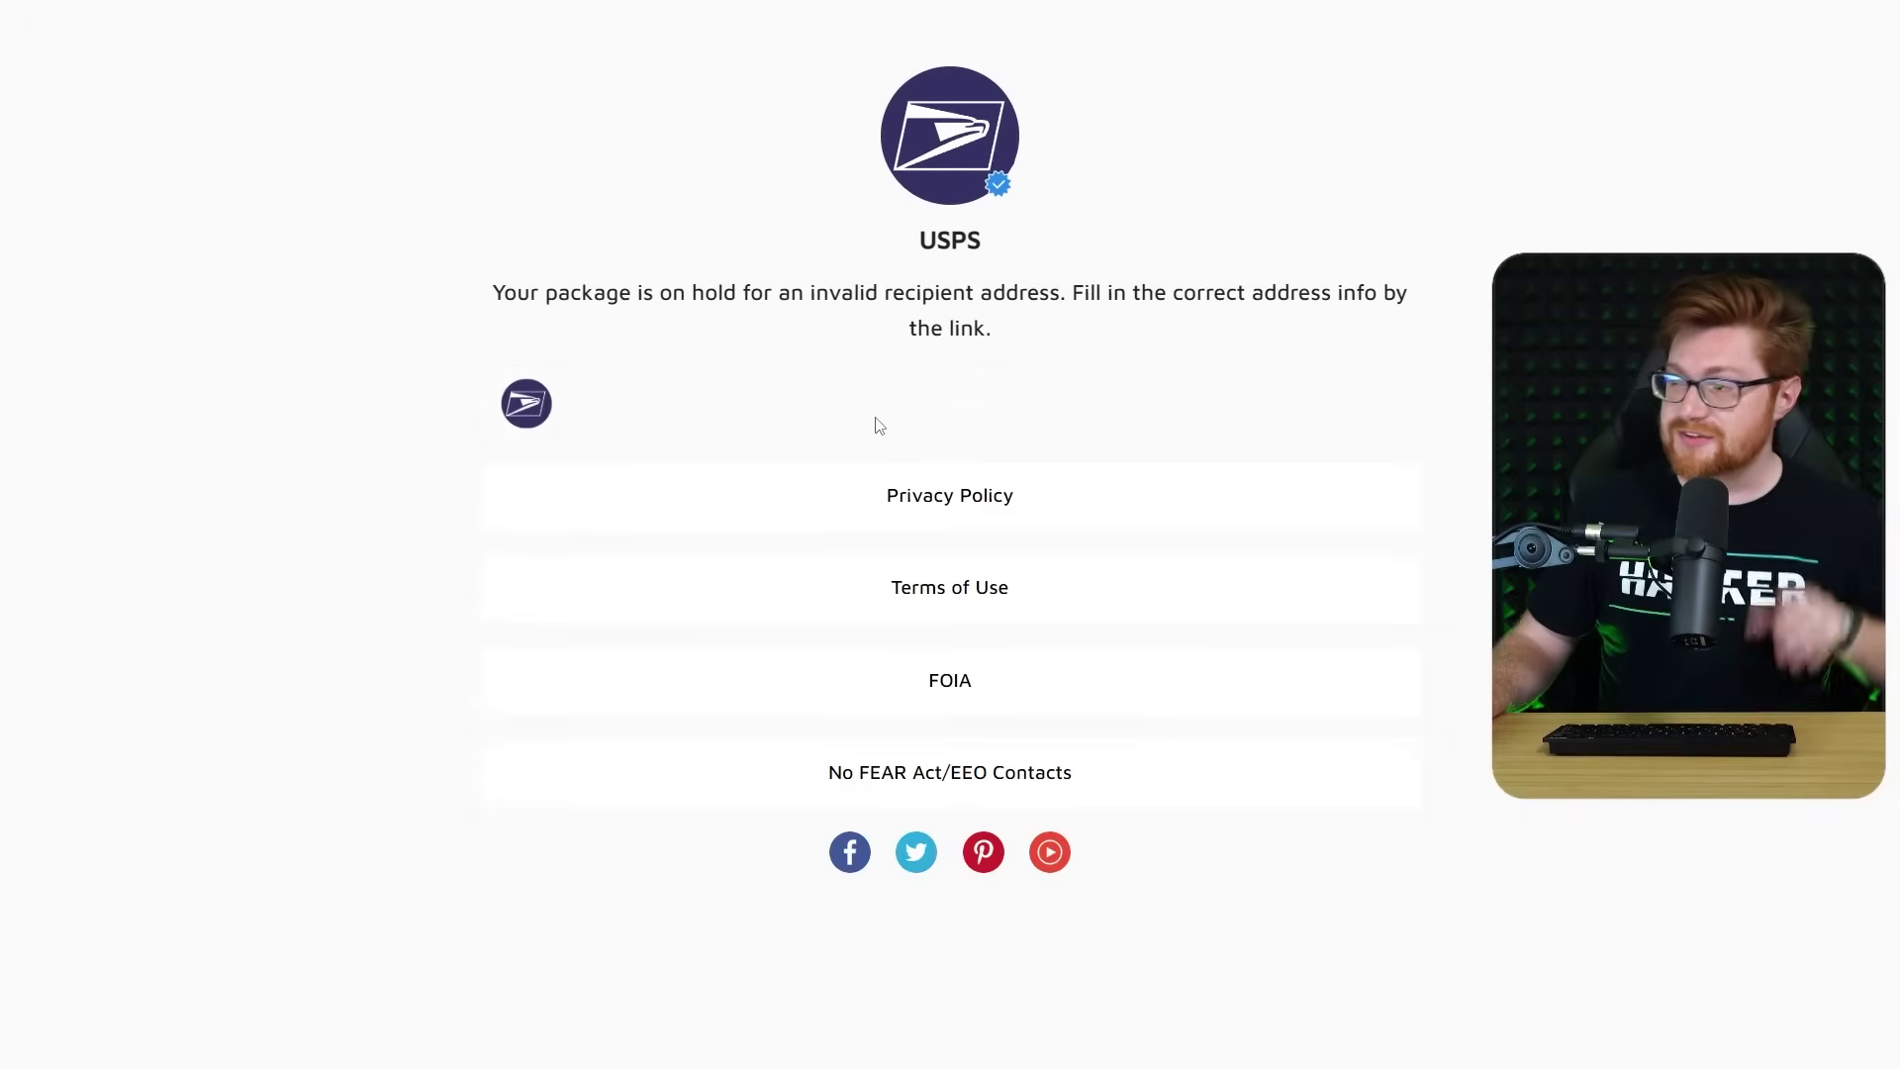
pyautogui.click(879, 425)
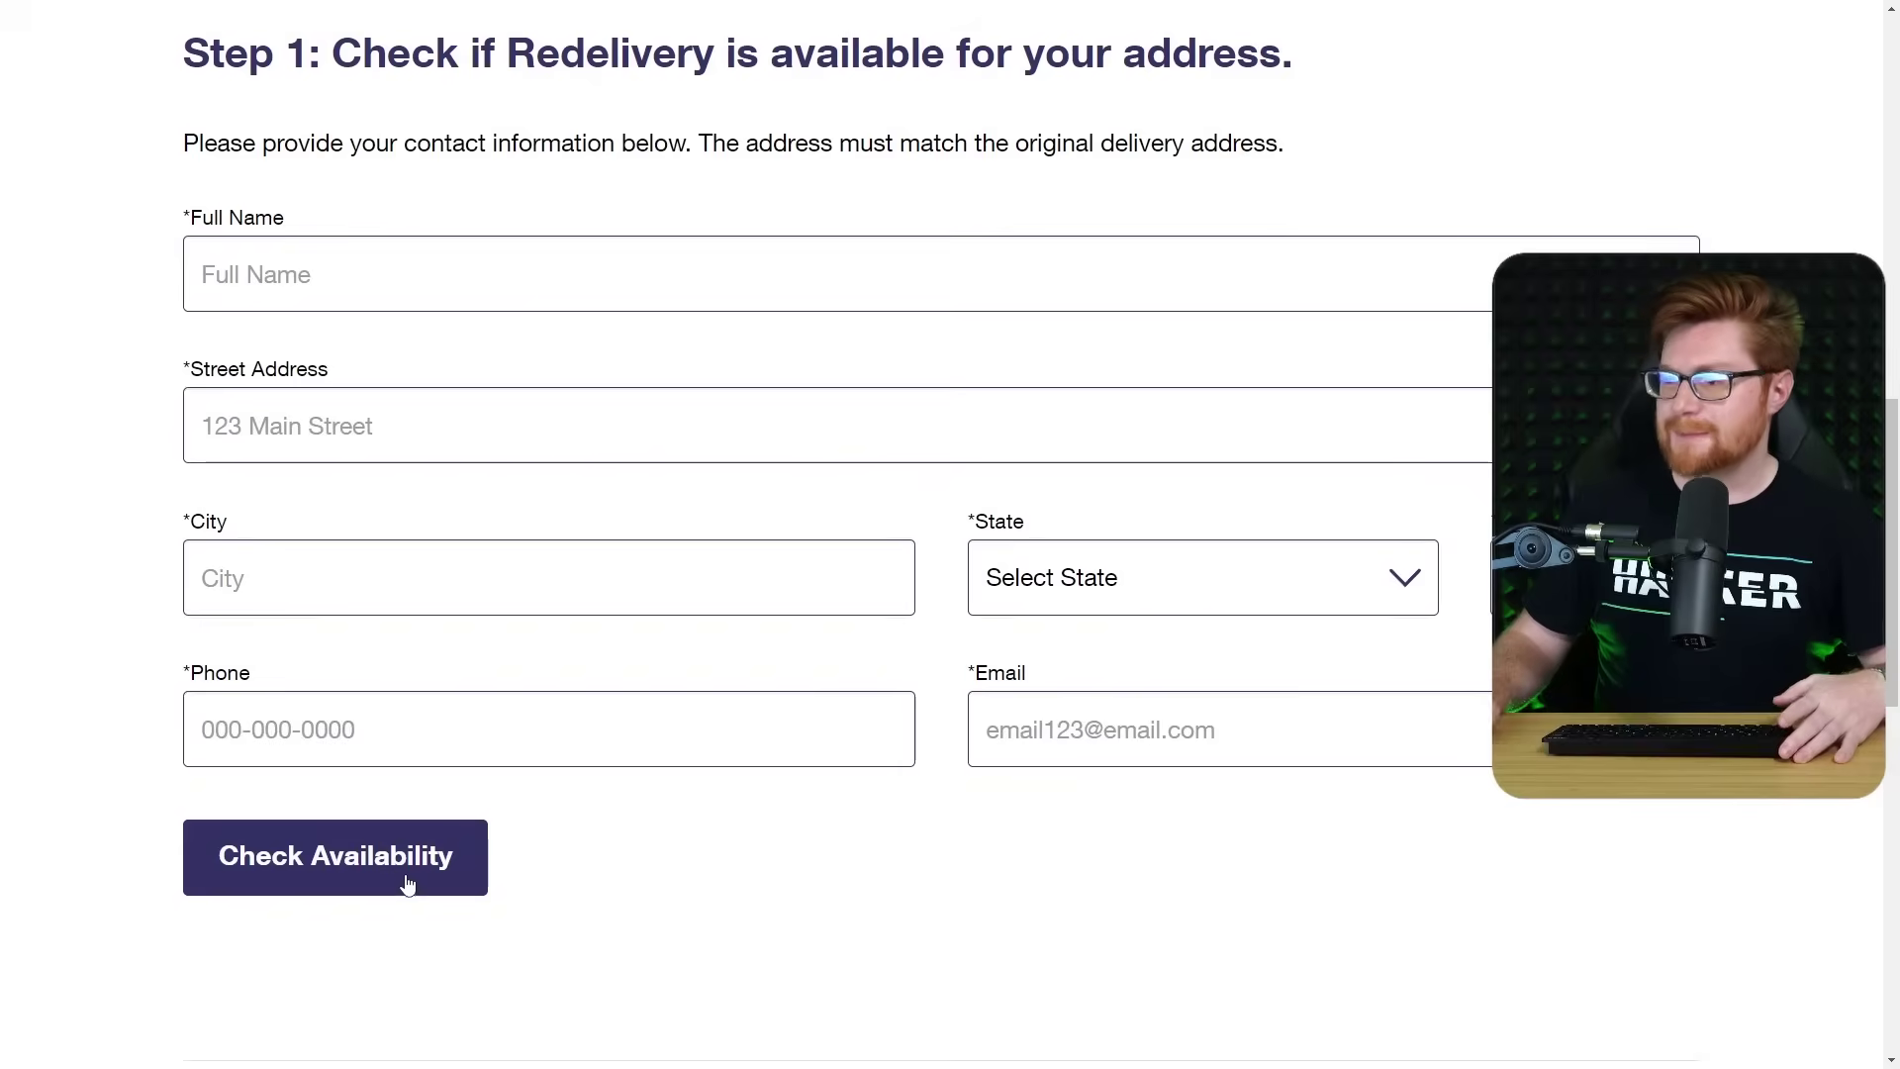
pyautogui.click(401, 879)
pyautogui.scroll(-1, 395, 881)
# Fill in the full name, street address and city on the redelivery form and select NE - Nebraska as the state.
pyautogui.click(306, 136)
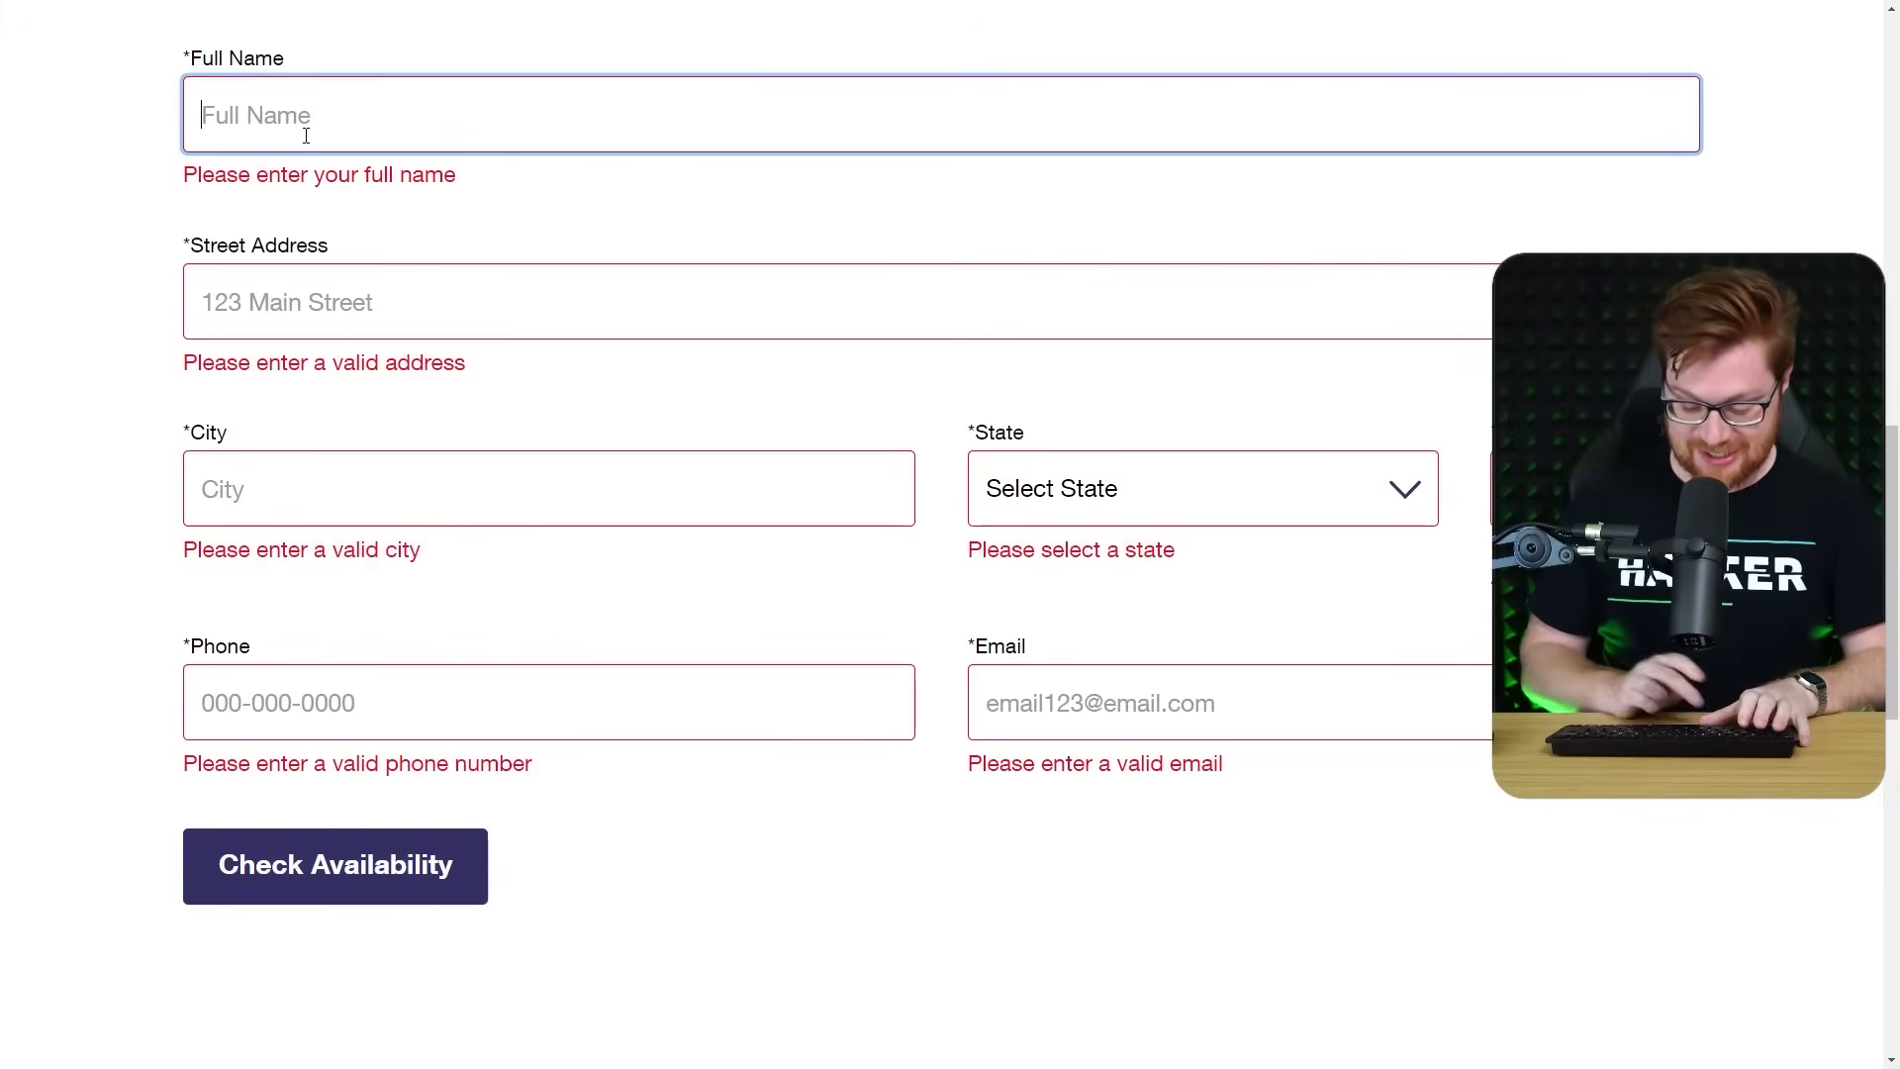
pyautogui.write('doug')
pyautogui.press('Tab')
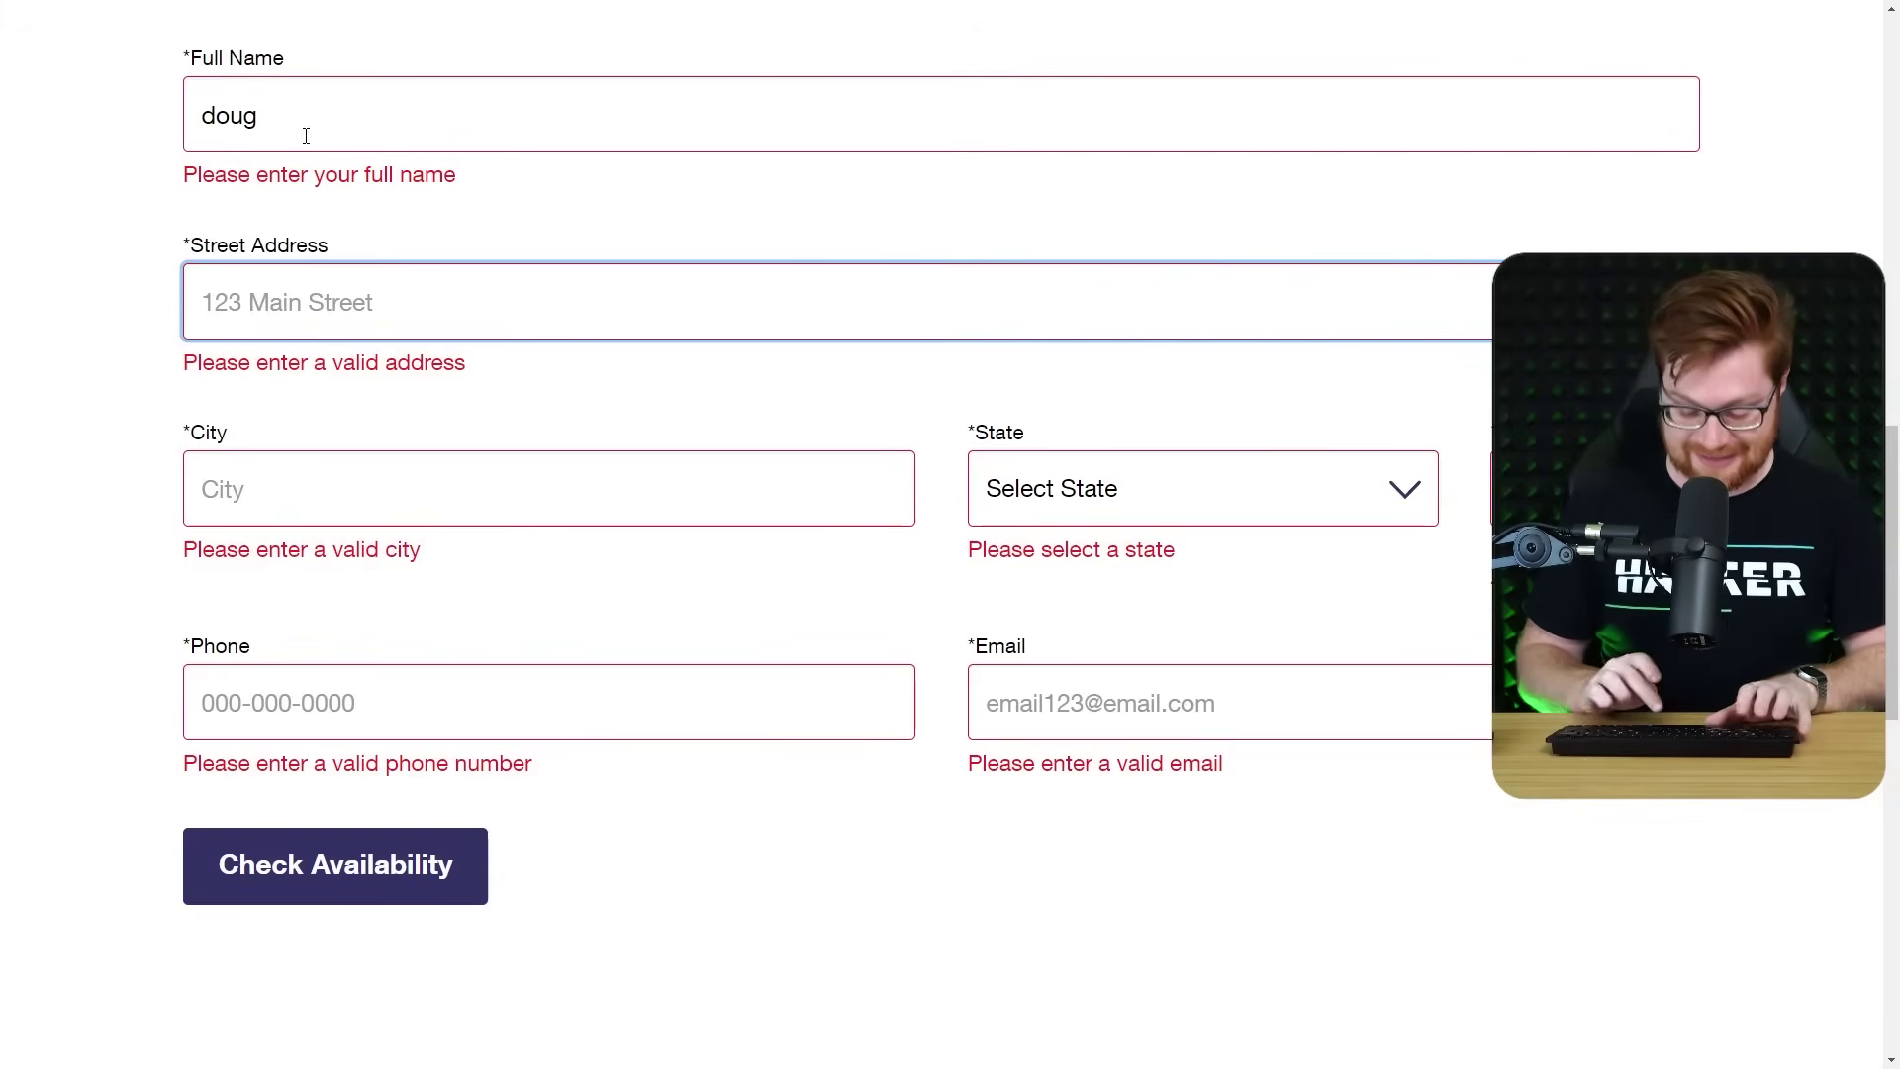
pyautogui.write('town')
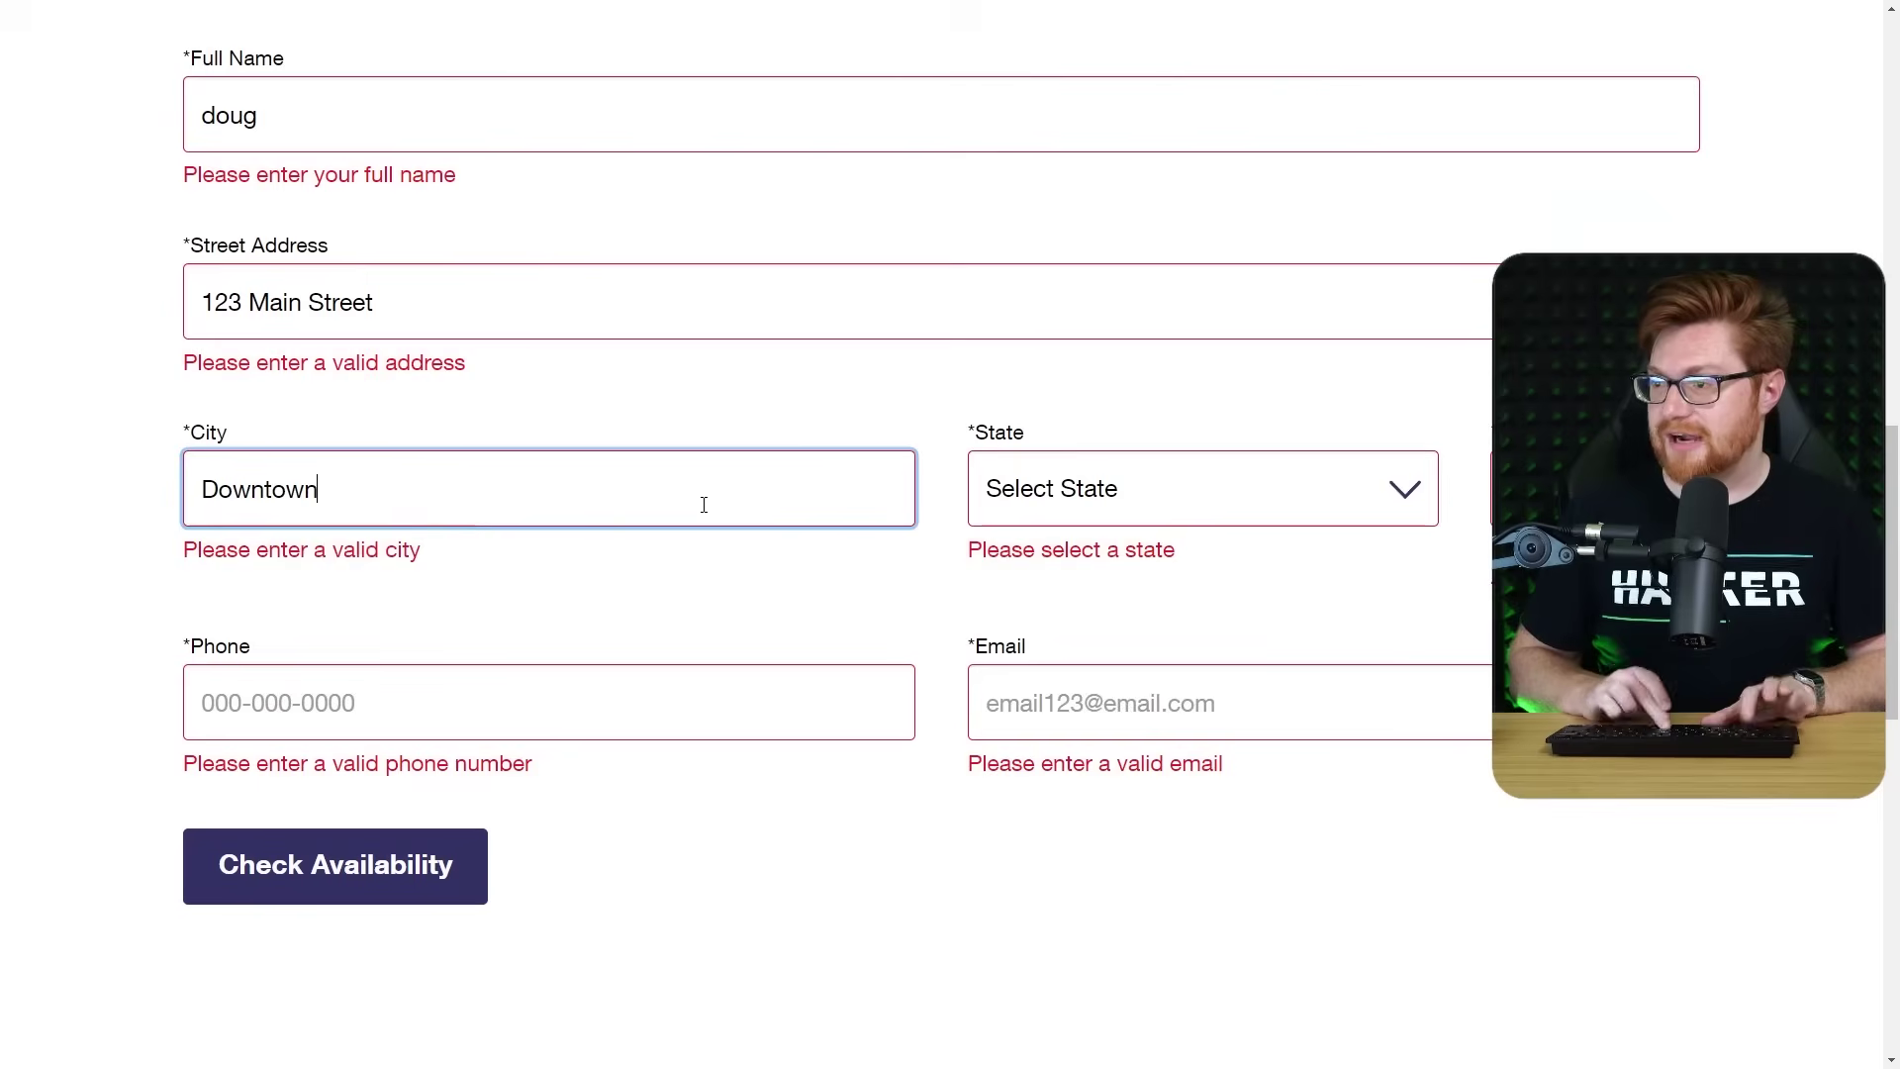
pyautogui.press('Tab')
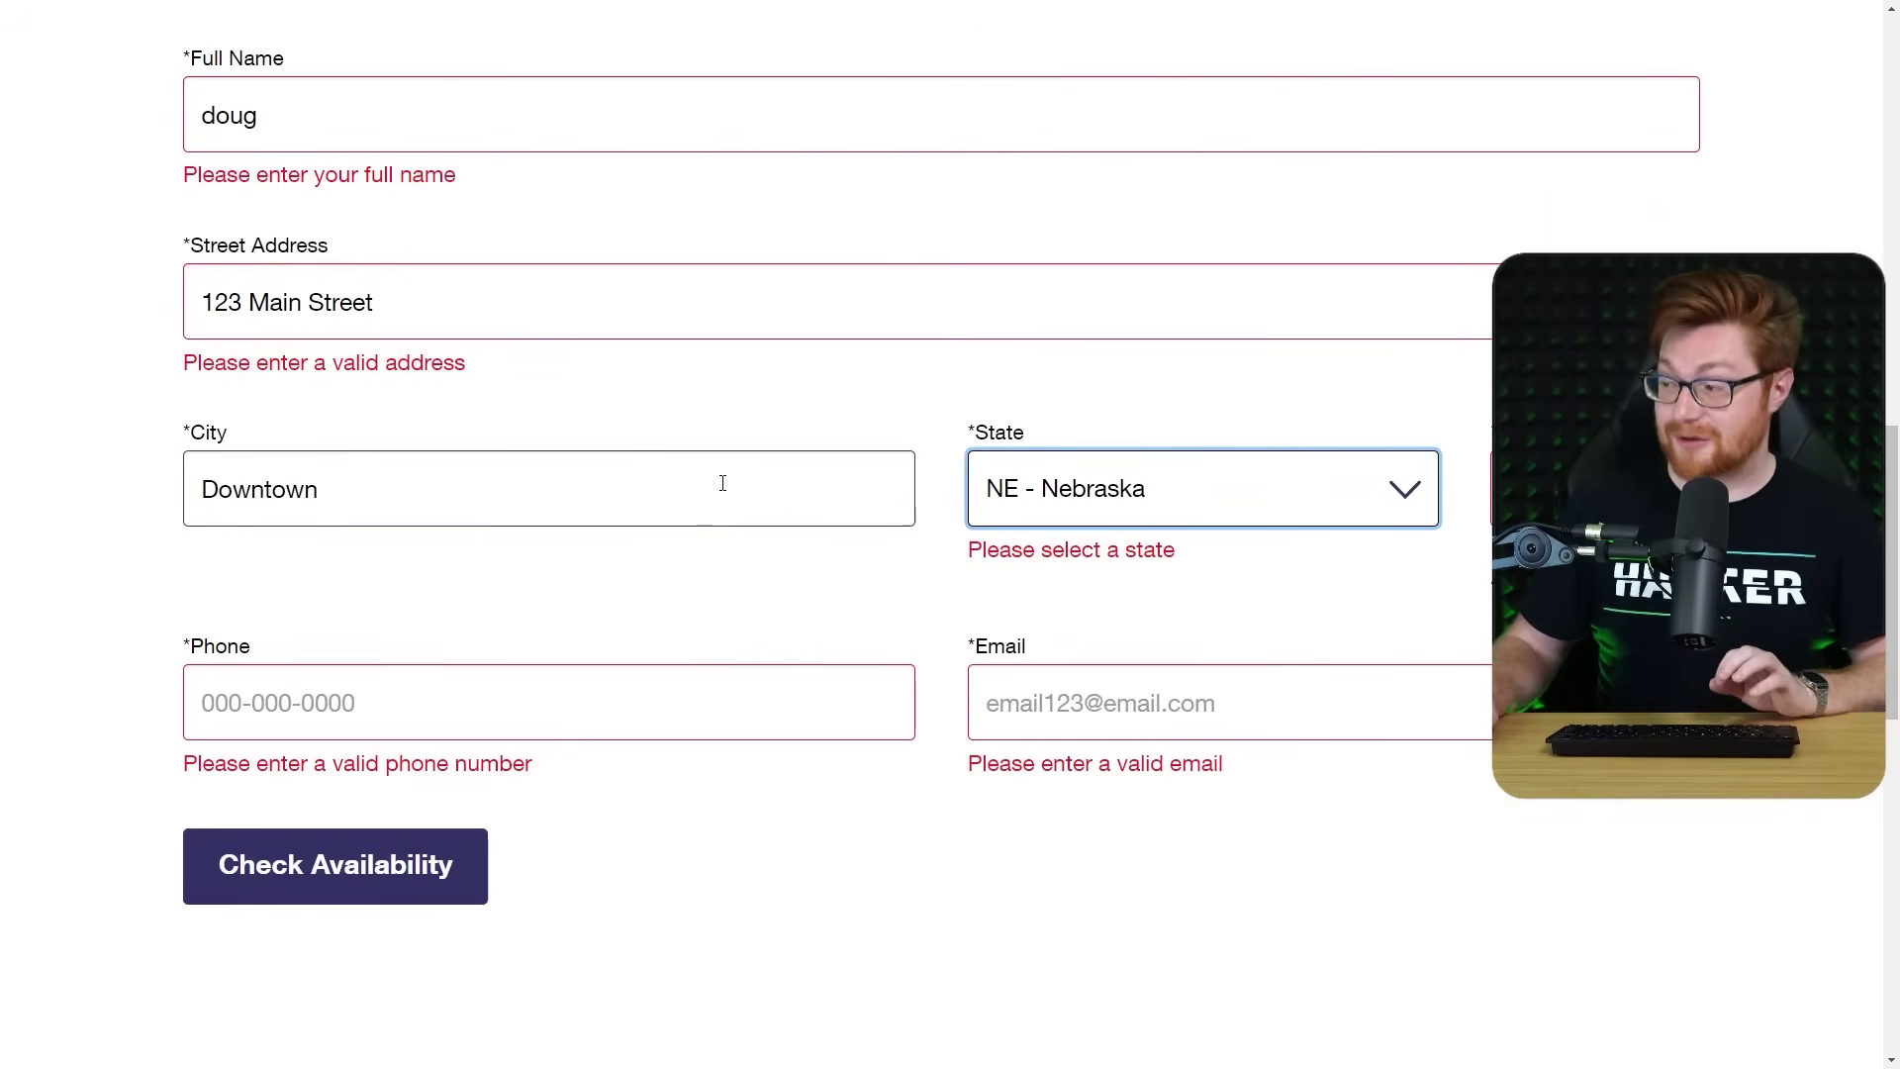
# Enter the phone number and email address, and submit the form to check redelivery availability.
pyautogui.press('Tab')
pyautogui.write('1')
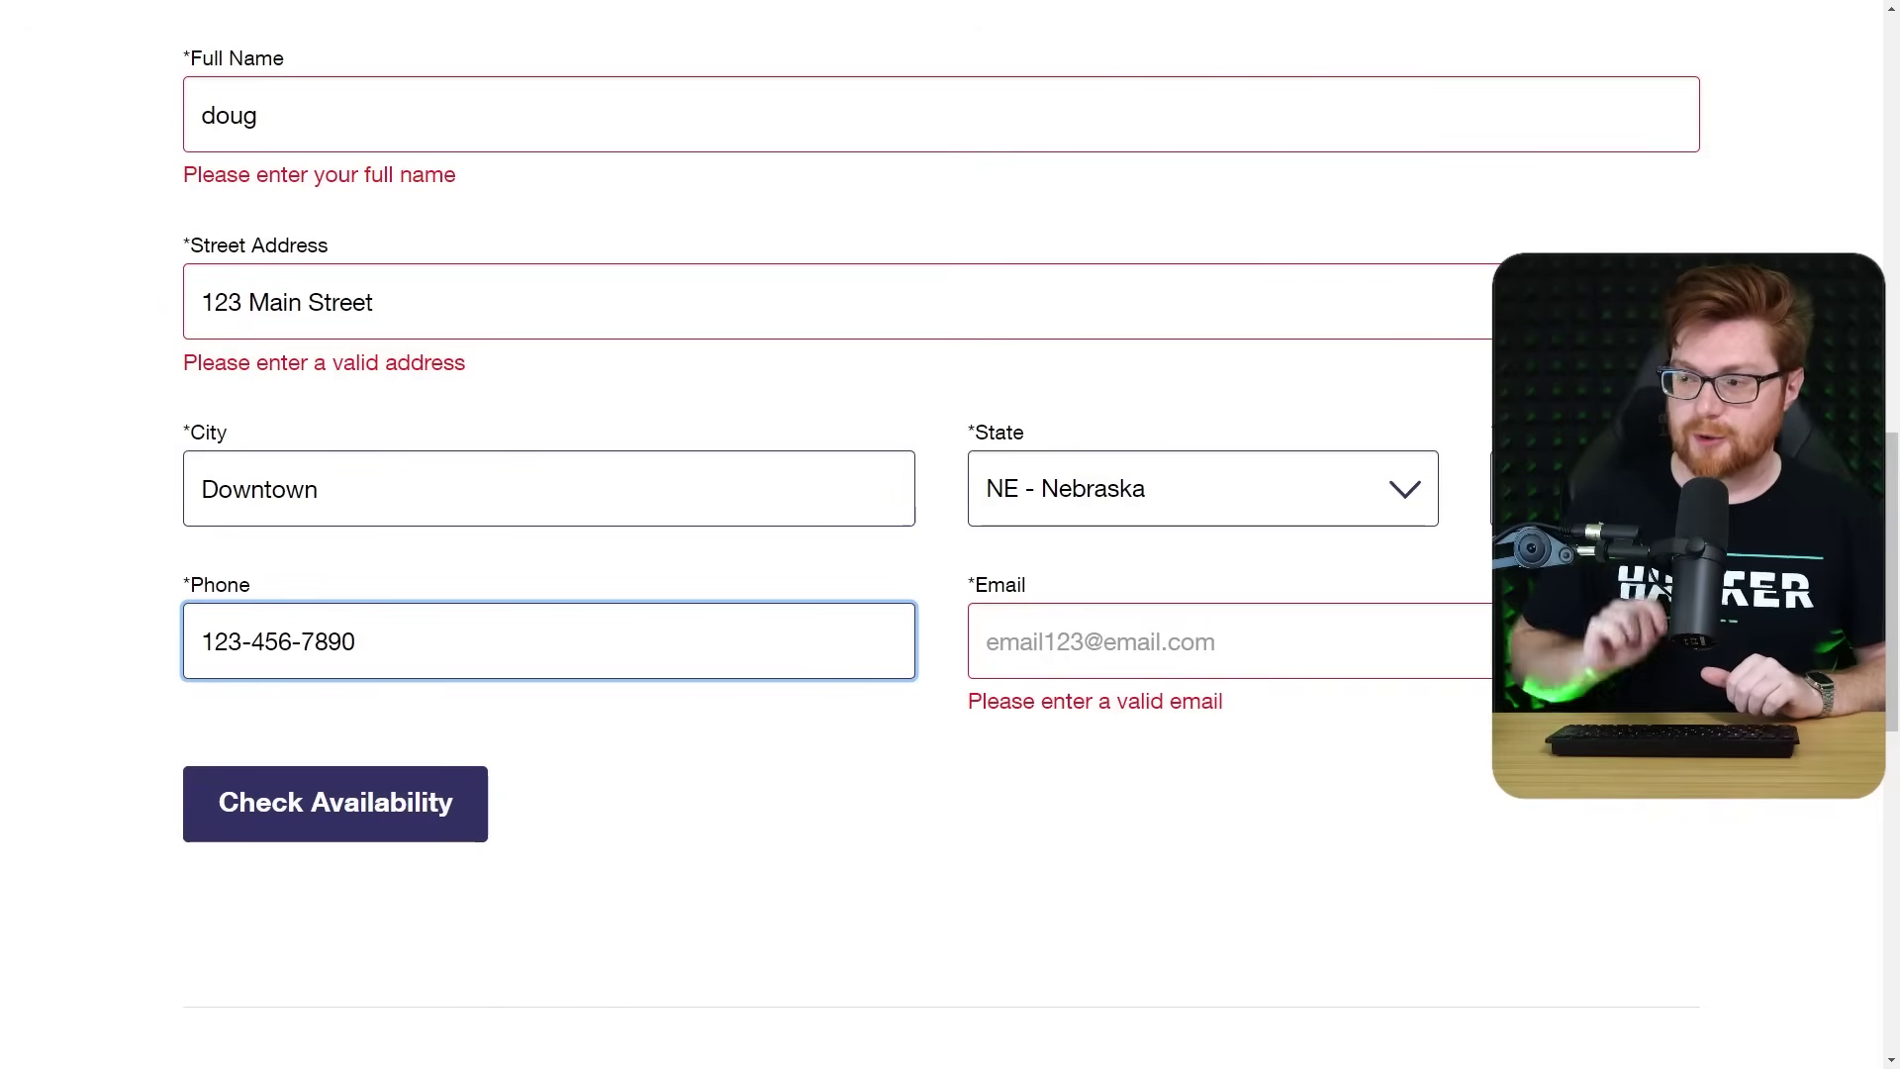
pyautogui.press('Tab')
pyautogui.write('a@')
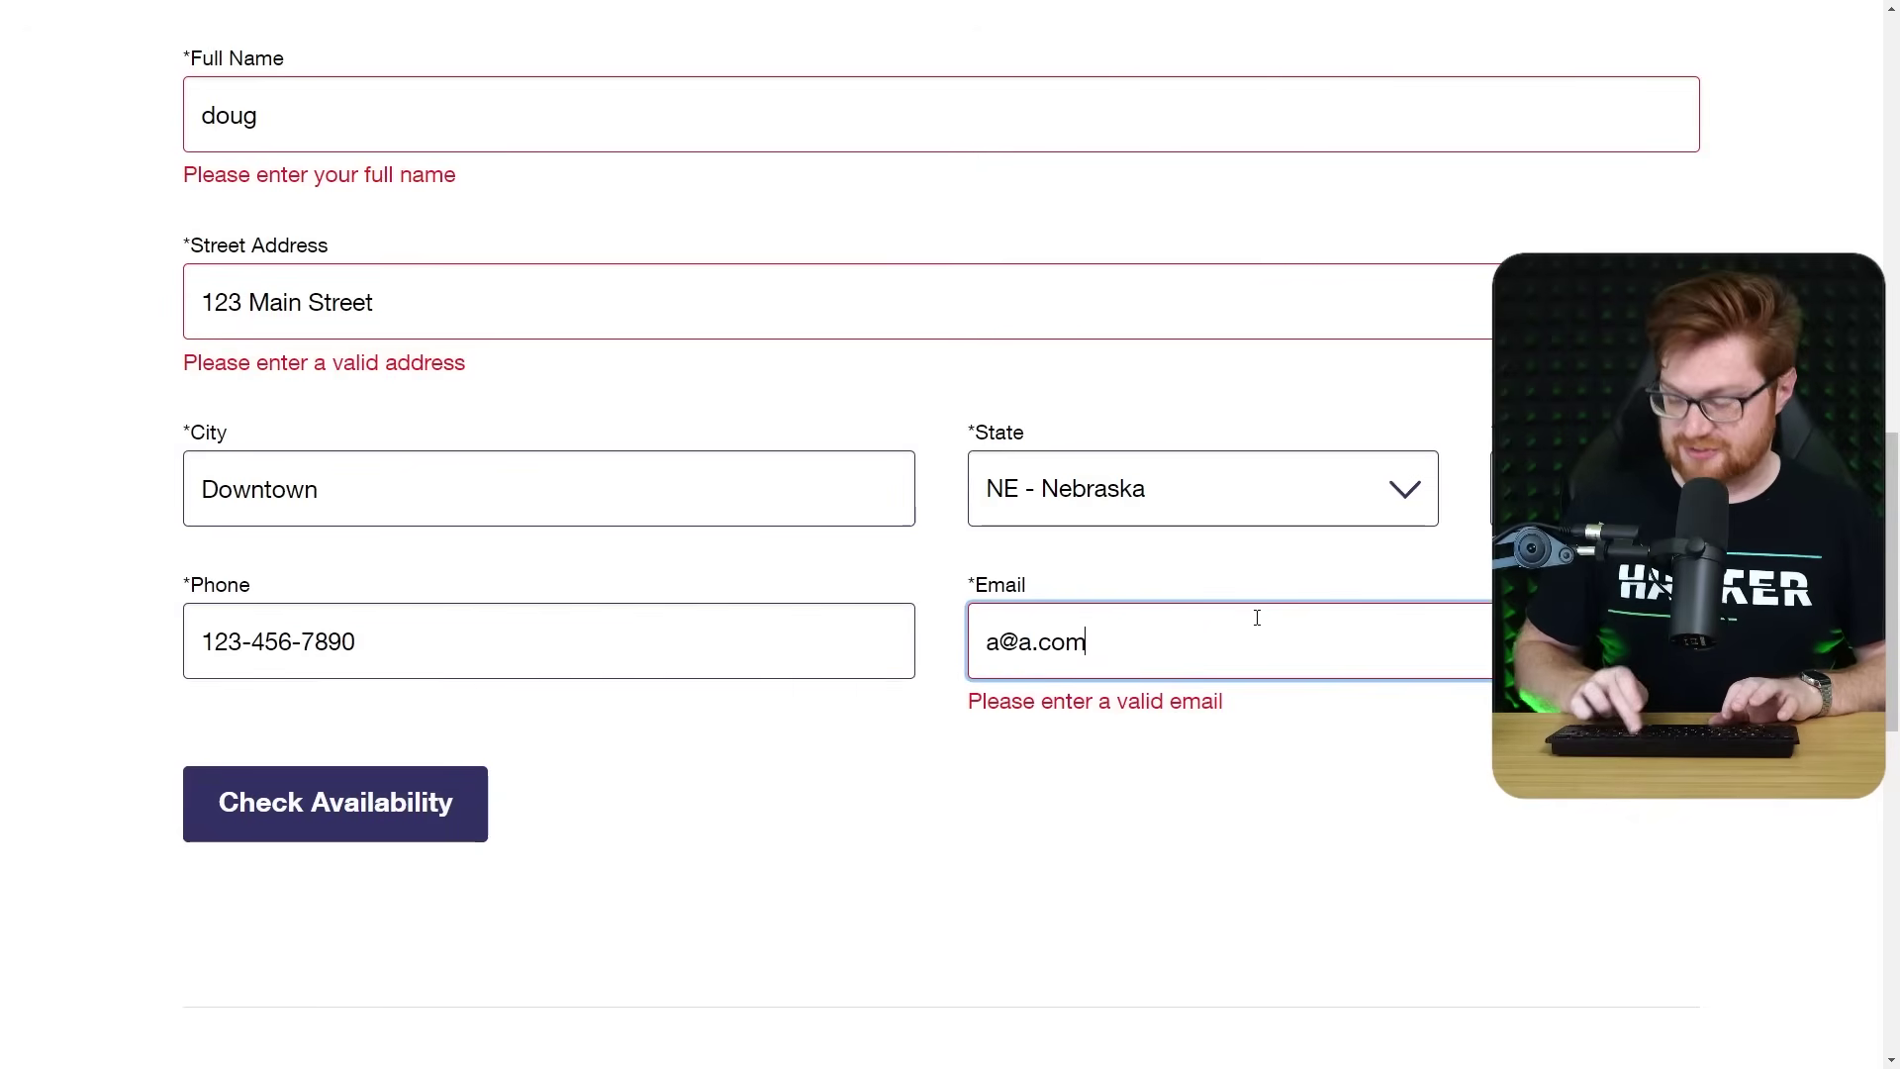
pyautogui.click(263, 835)
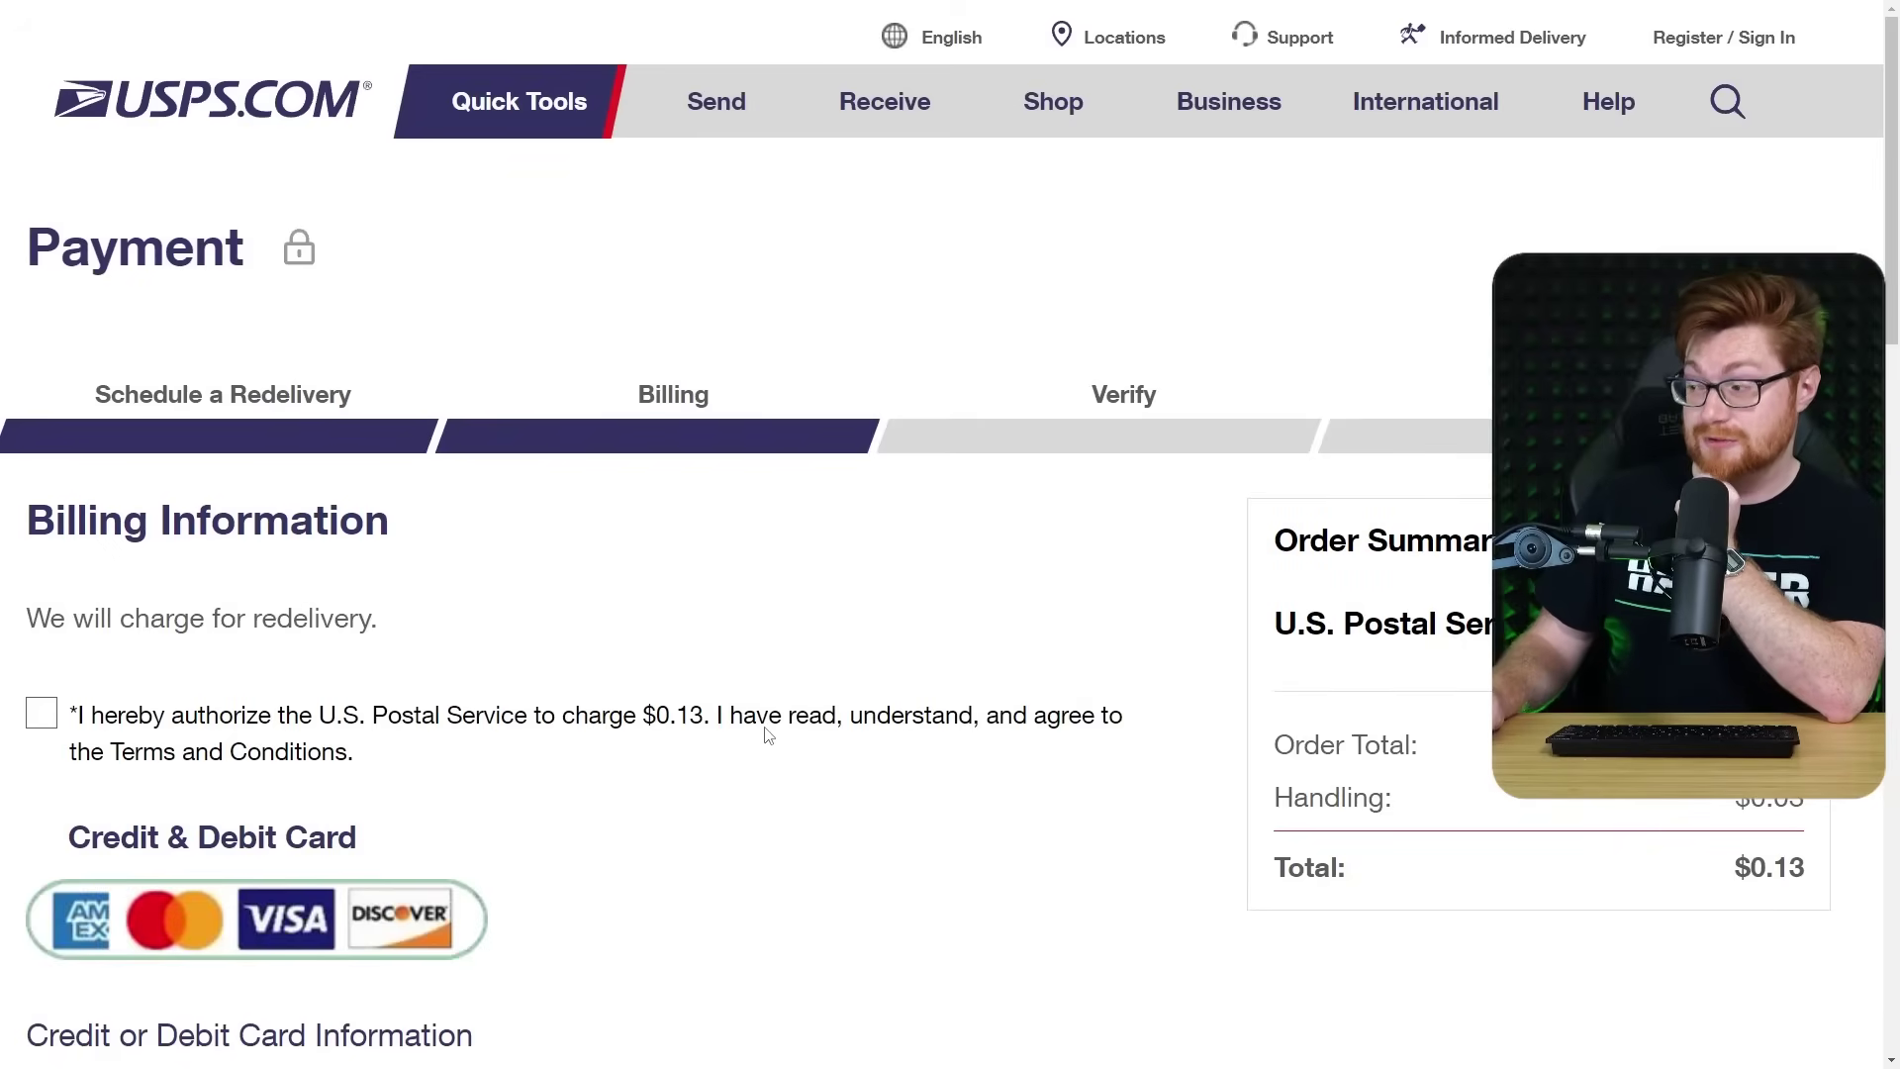
# Authorize the $0.13 redelivery charge on the payment page and examine the card and billing address fields.
pyautogui.scroll(-5, 769, 735)
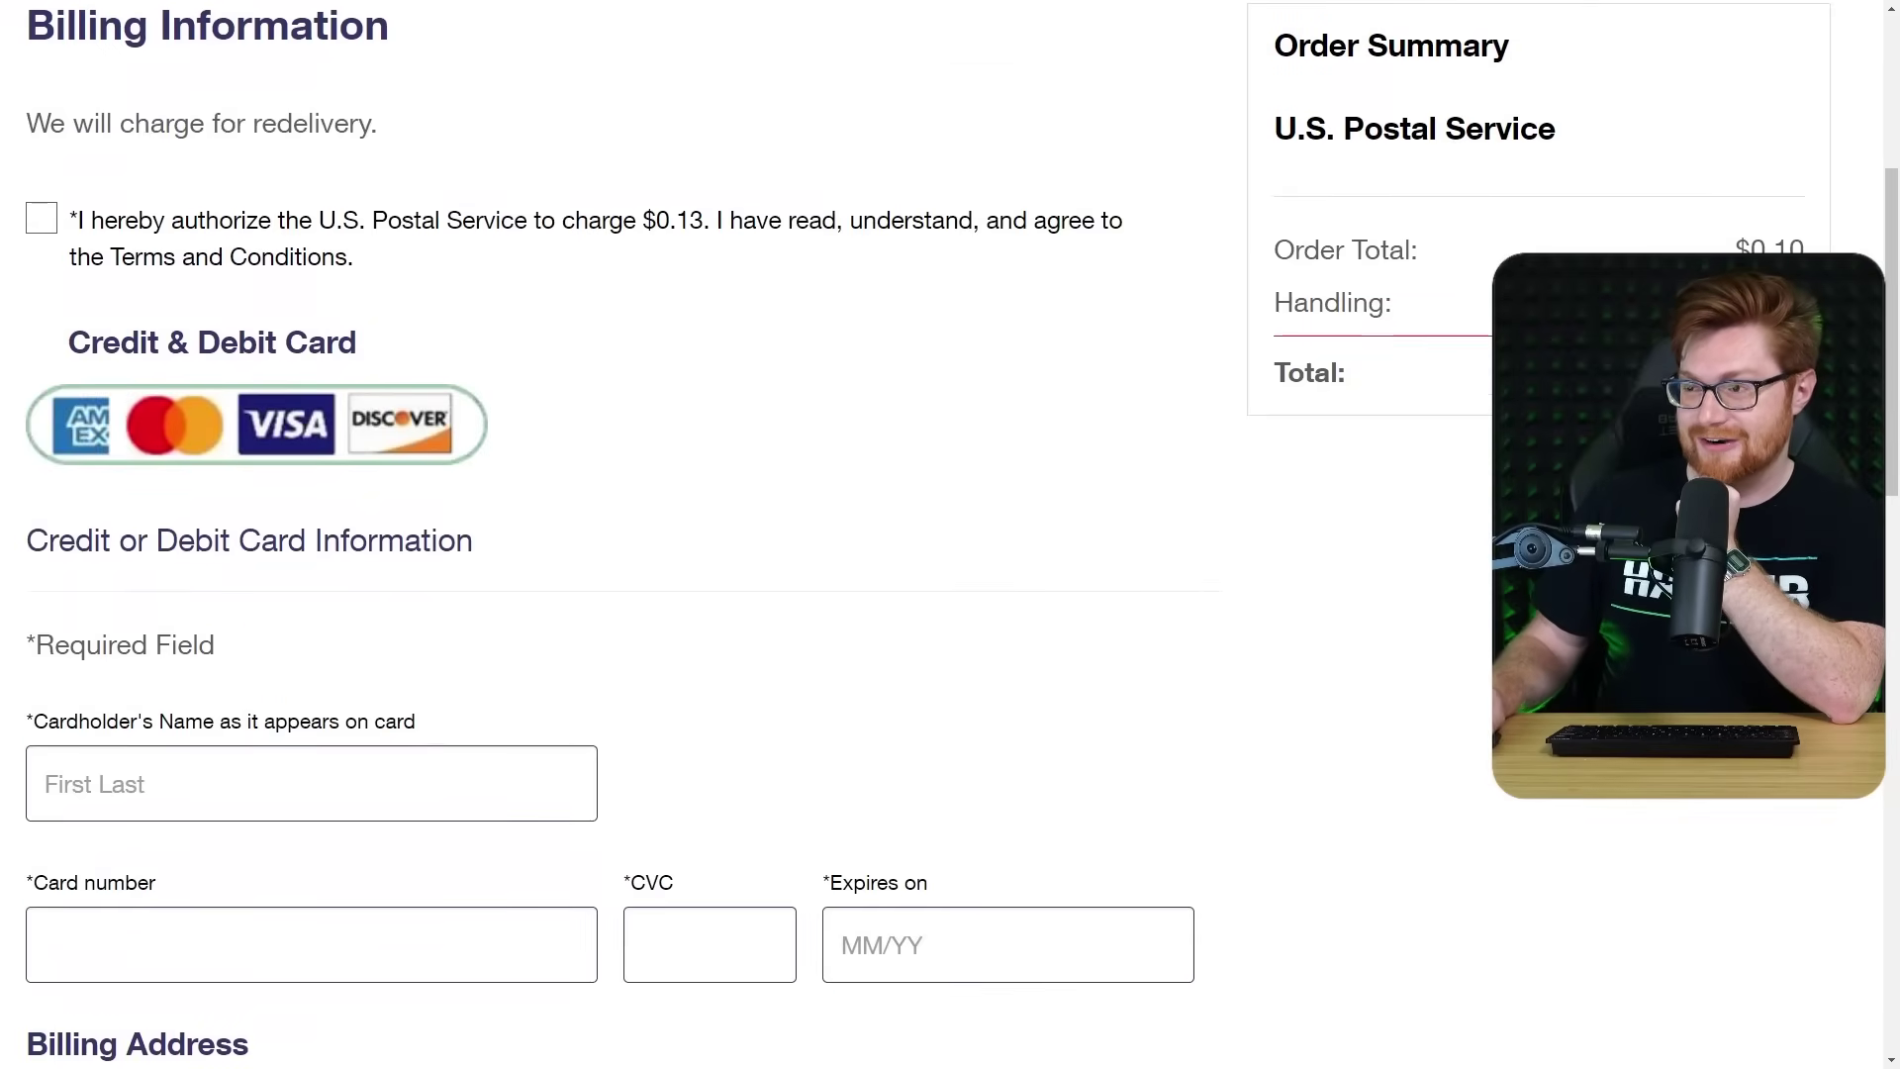
pyautogui.click(38, 227)
pyautogui.scroll(-7, 801, 501)
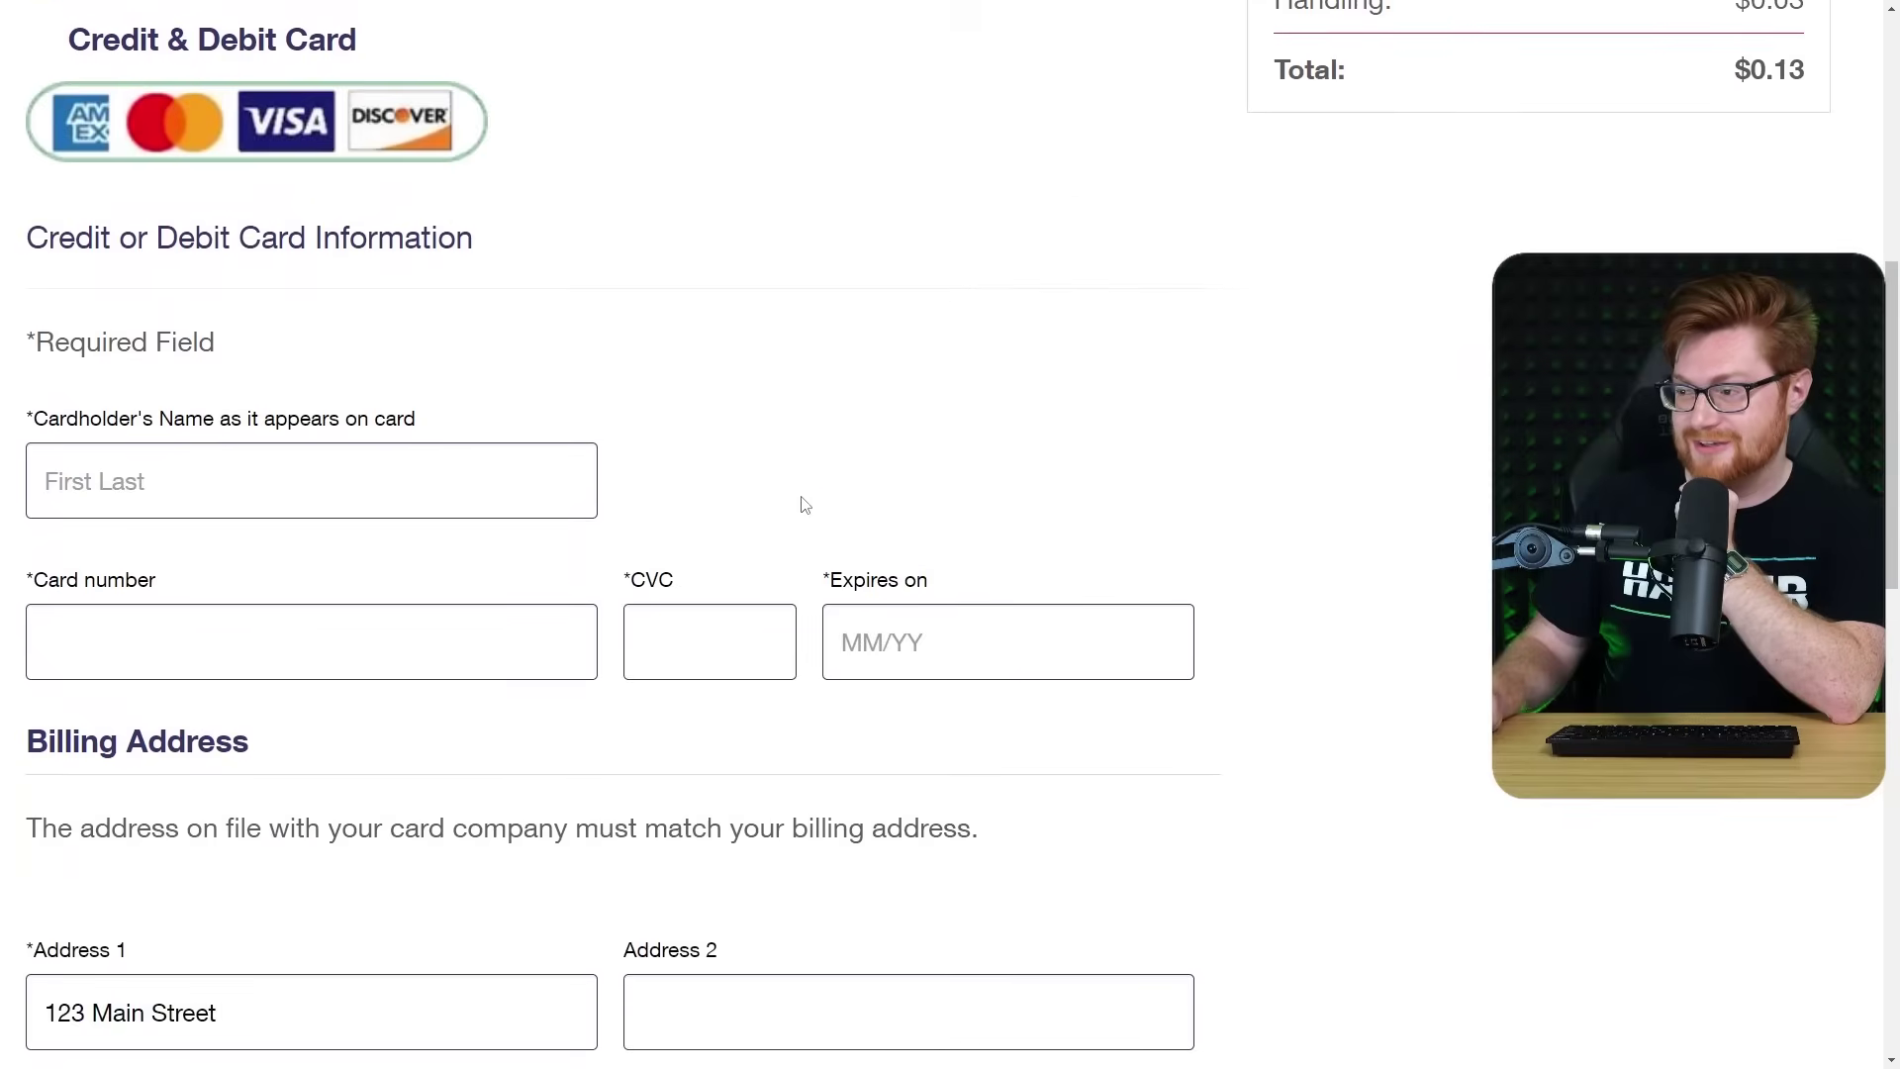
pyautogui.scroll(-4, 804, 505)
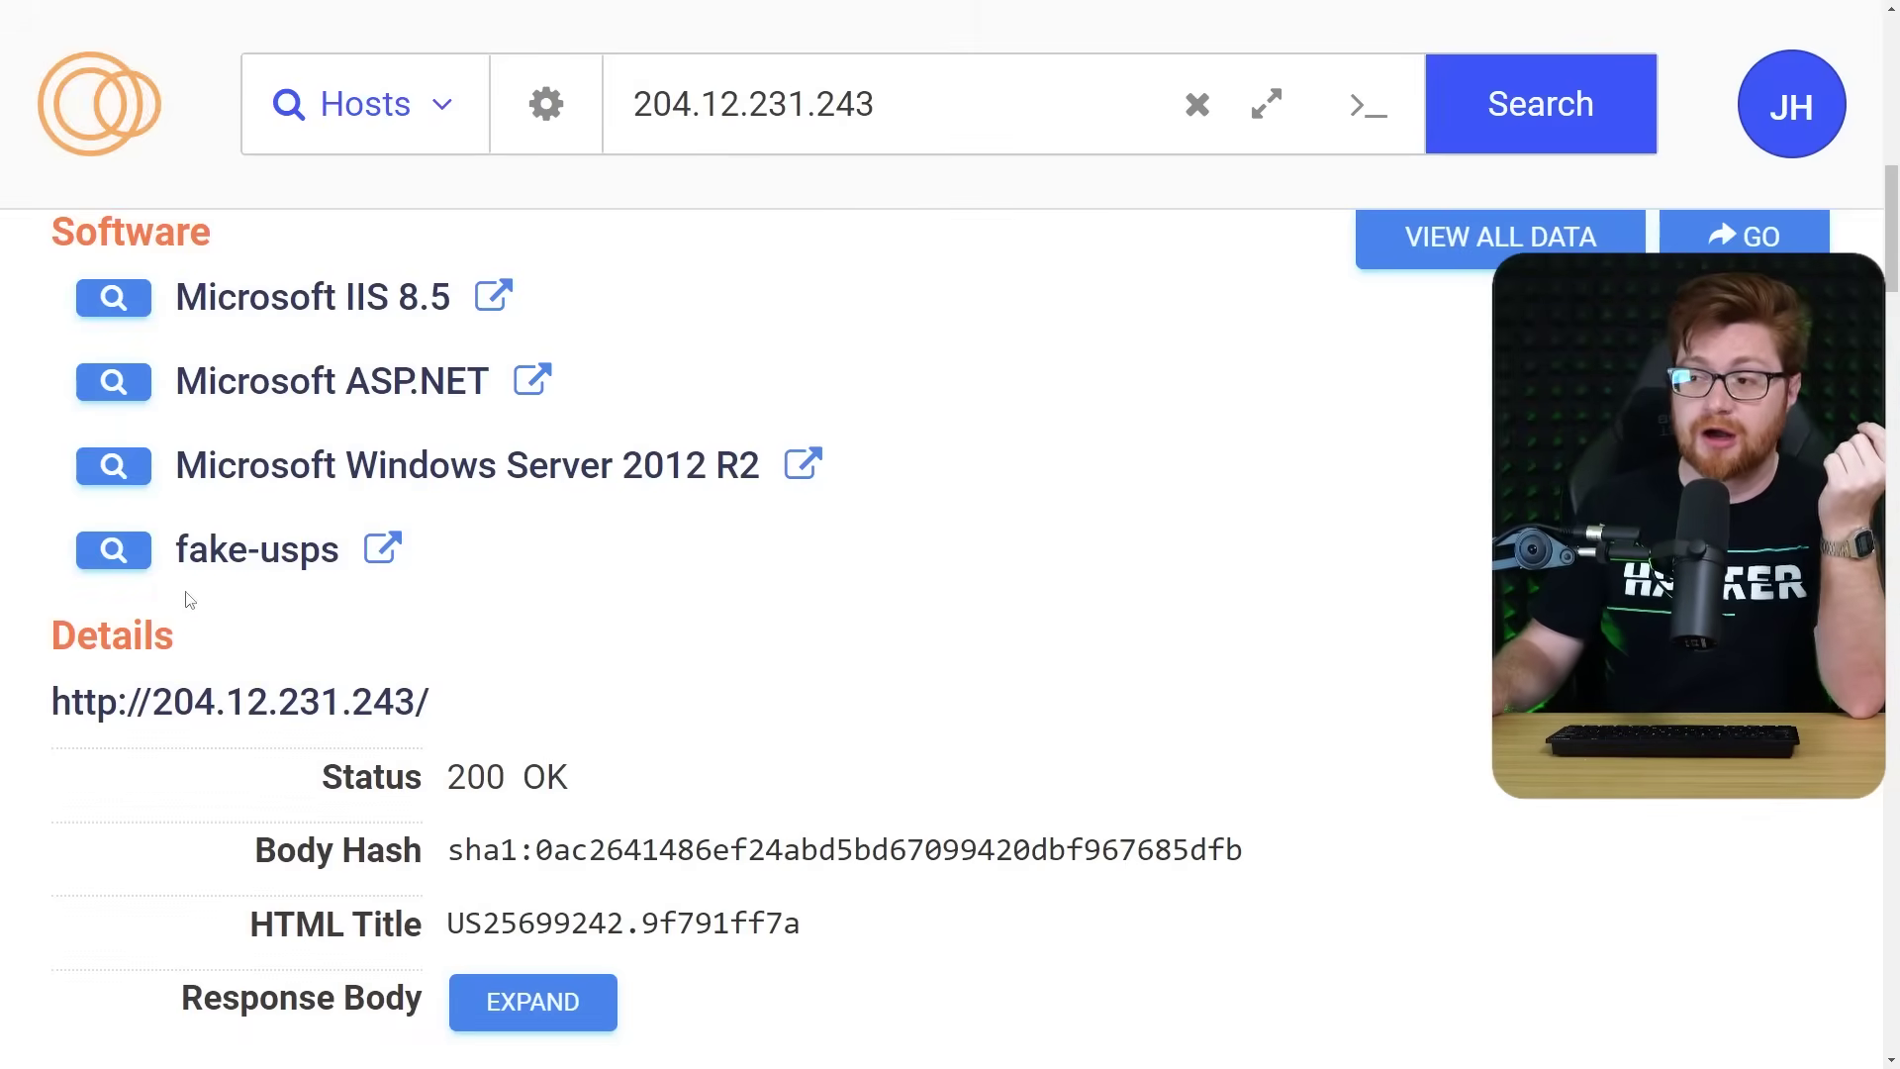
# Search for hosts with the fake-usps software and open host 170.106.192.101 to view its details.
pyautogui.click(113, 551)
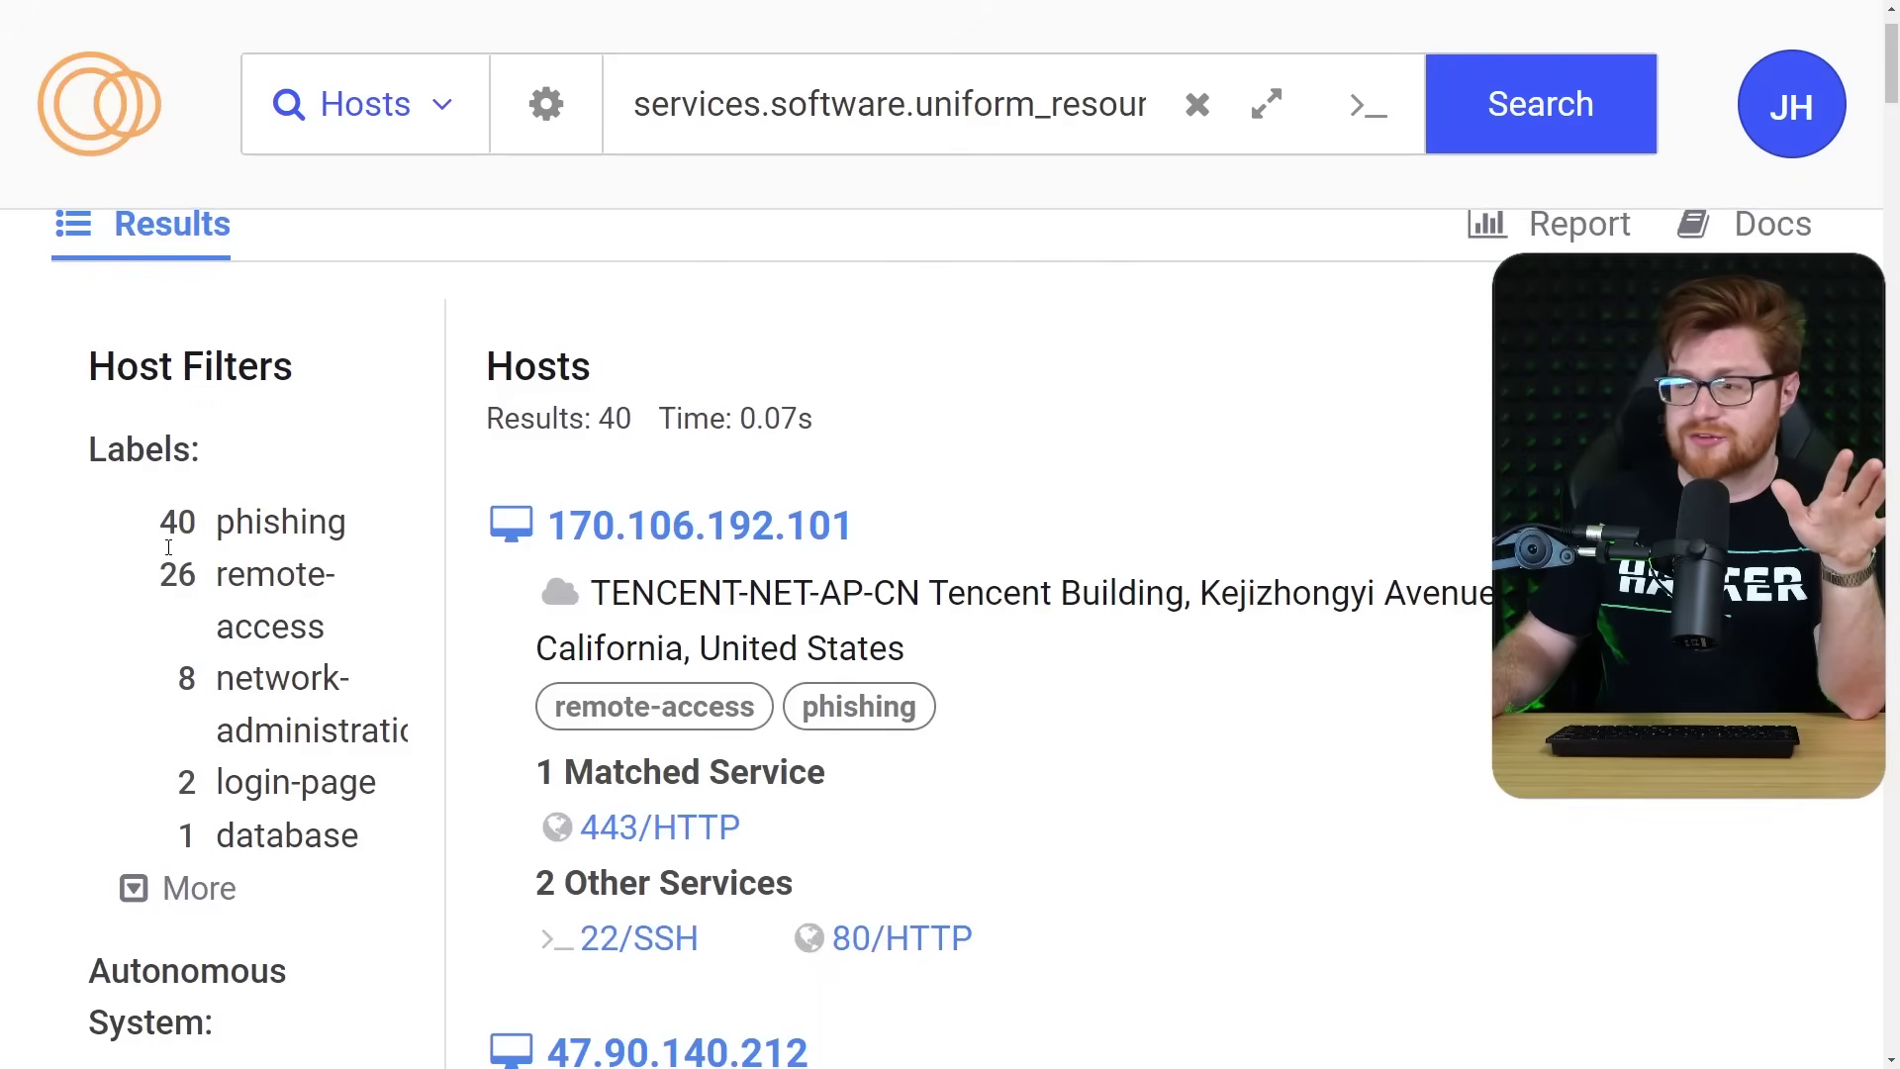
pyautogui.scroll(-1, 168, 547)
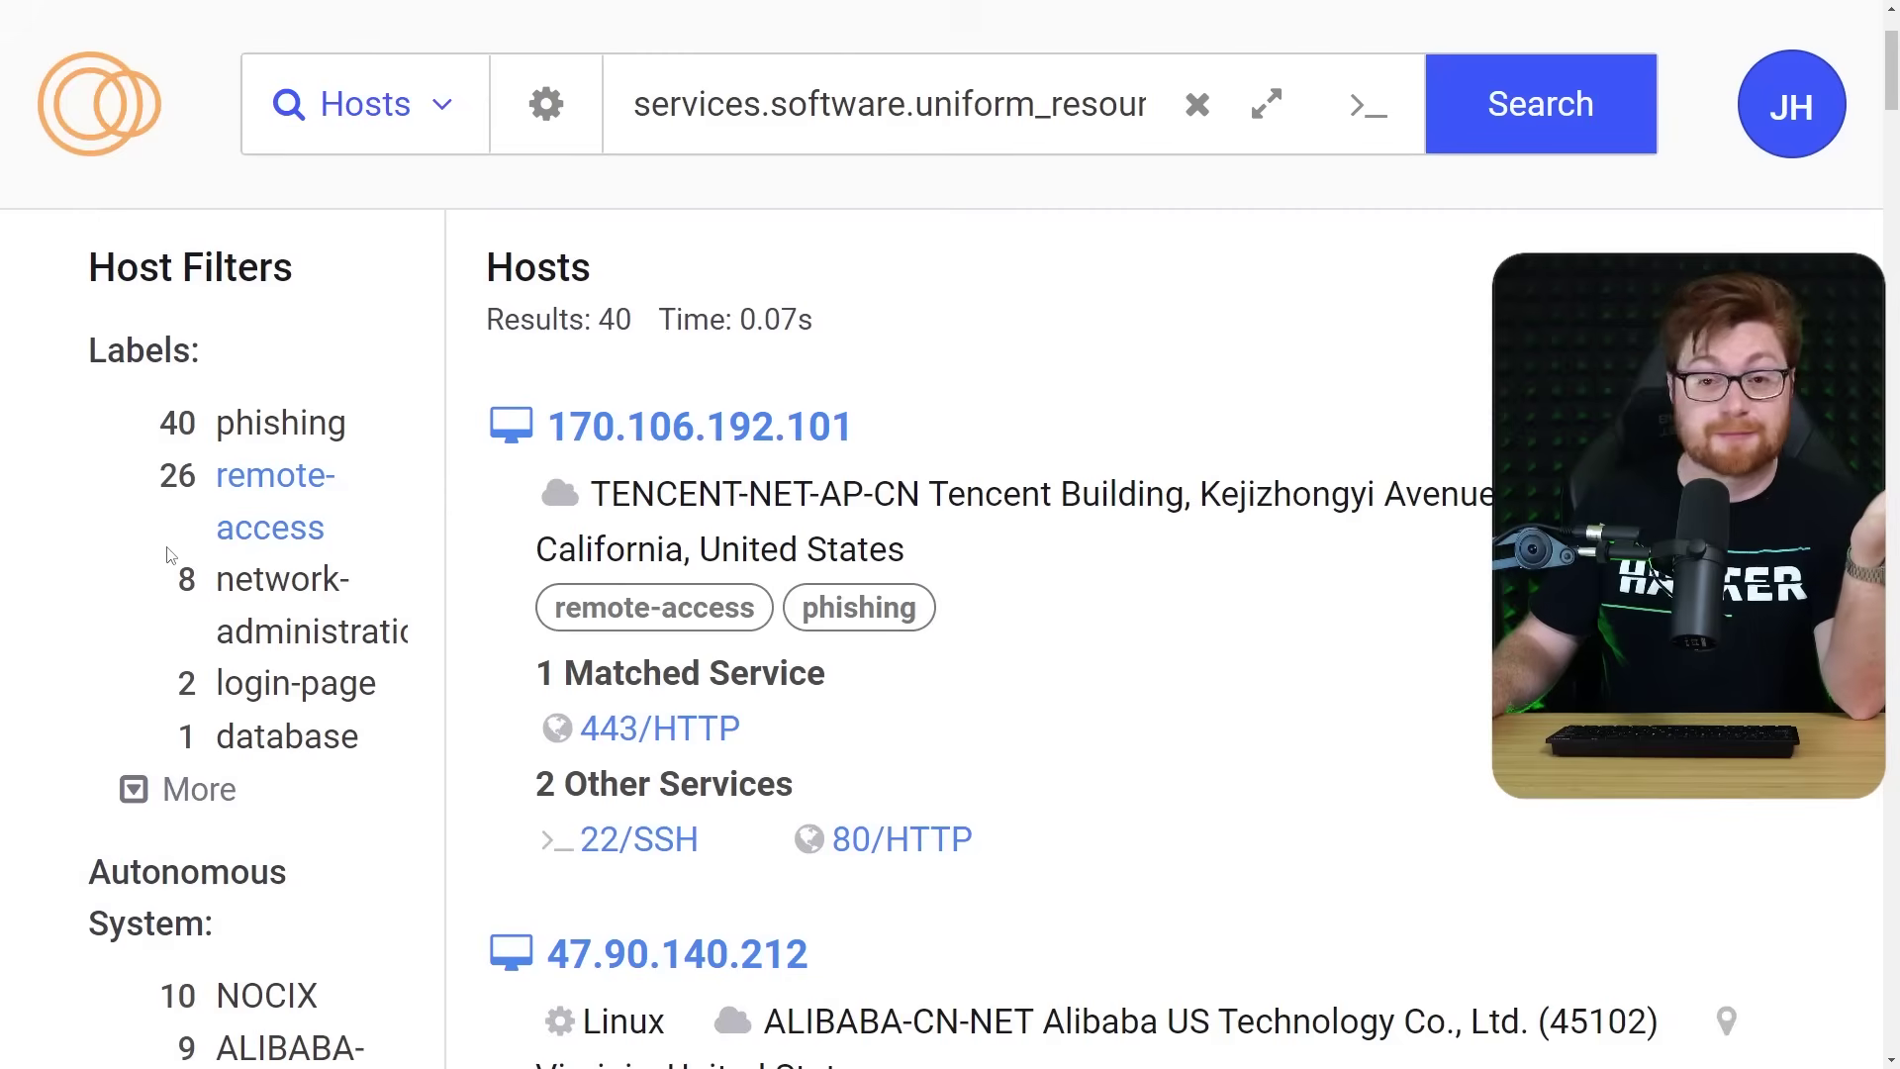
pyautogui.click(663, 441)
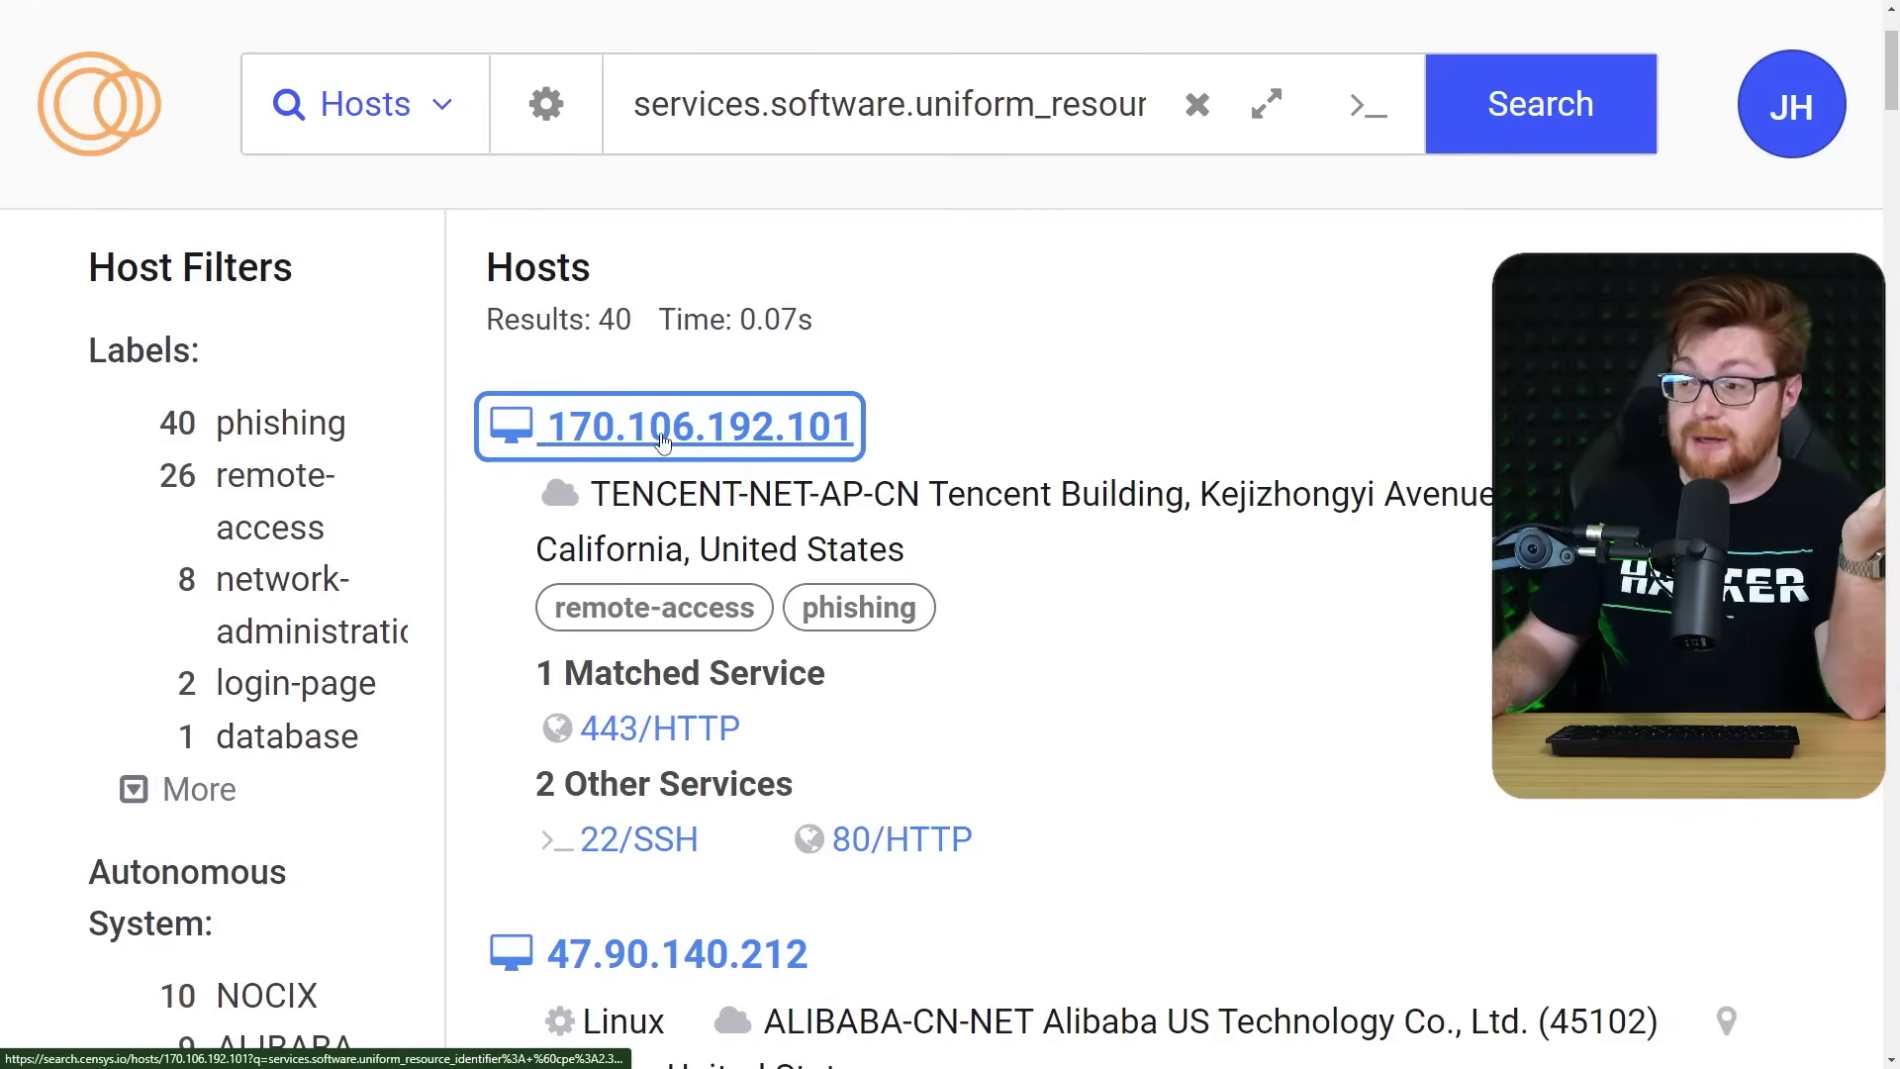
pyautogui.scroll(-6, 746, 449)
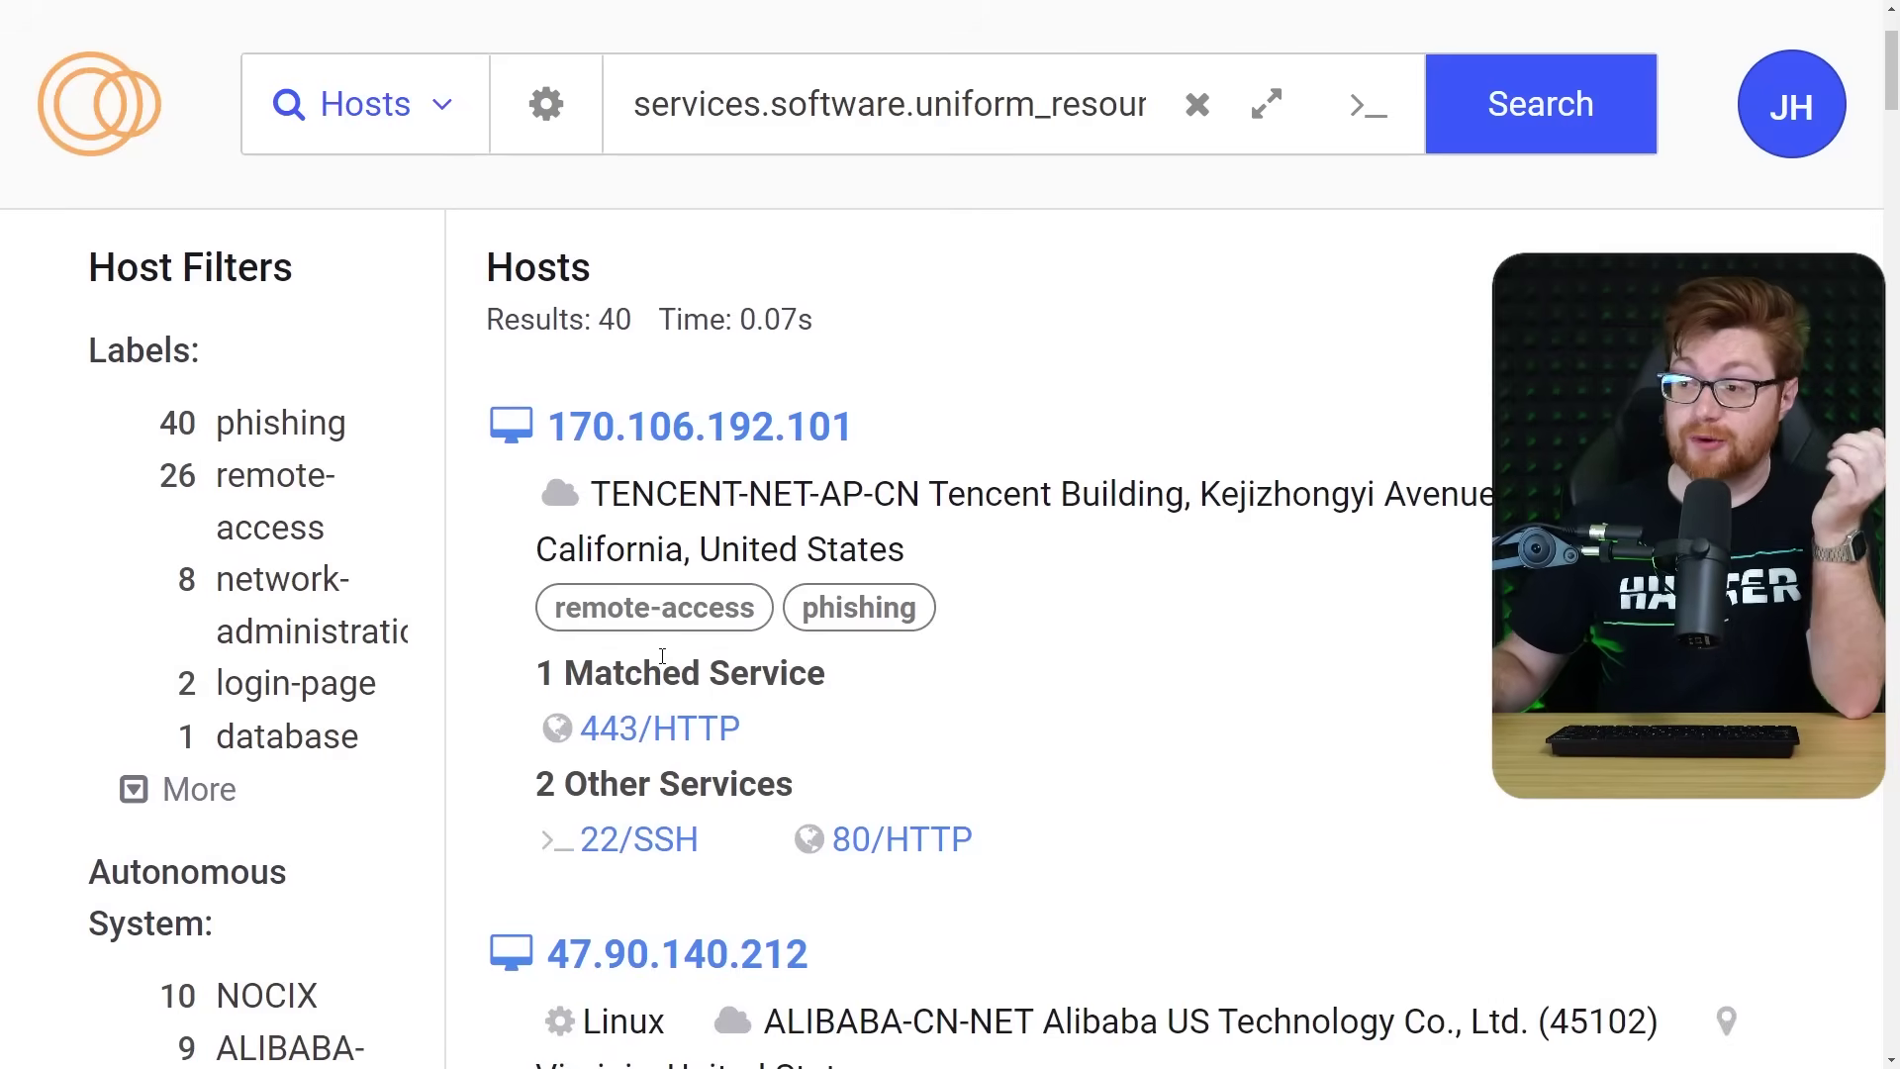
# Expand the host label filters, narrow the fake-usps results to login-page, and examine the matching hosts and their services.
pyautogui.click(144, 793)
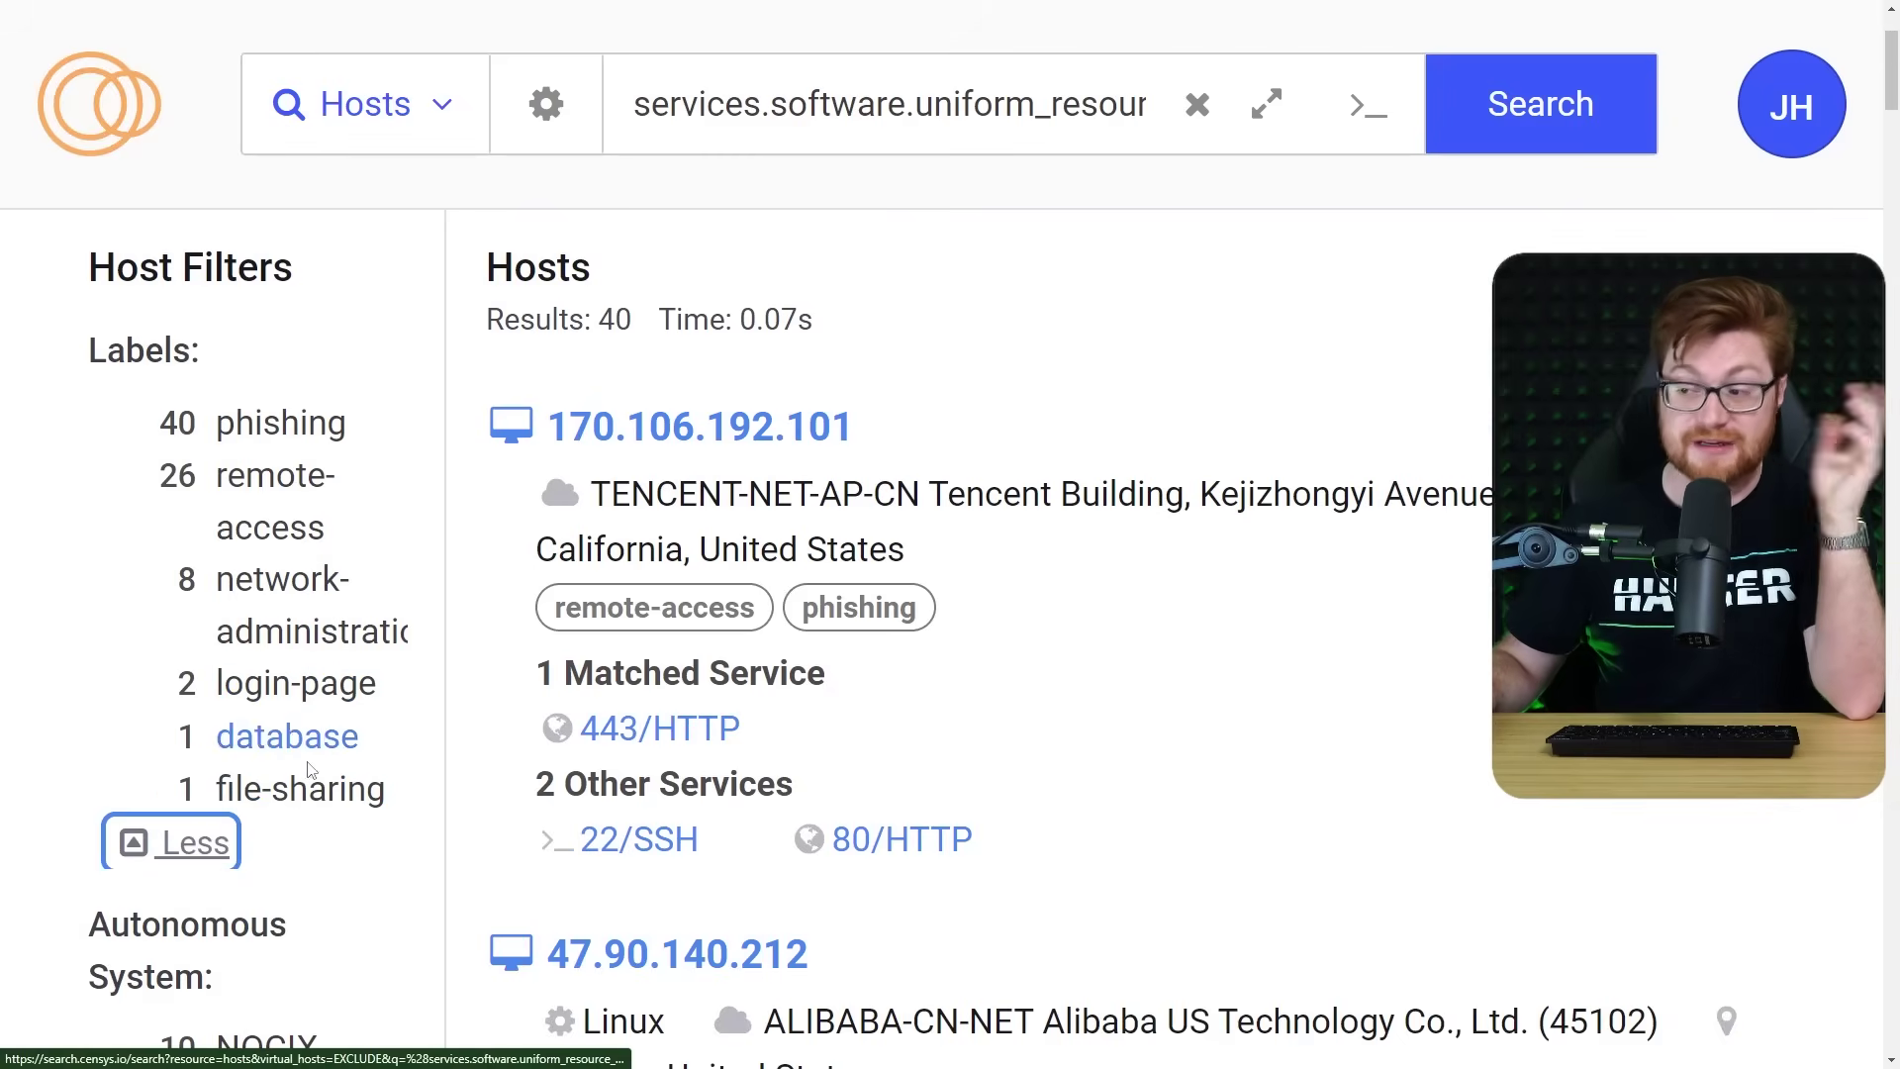
pyautogui.click(293, 693)
pyautogui.scroll(-5, 1099, 852)
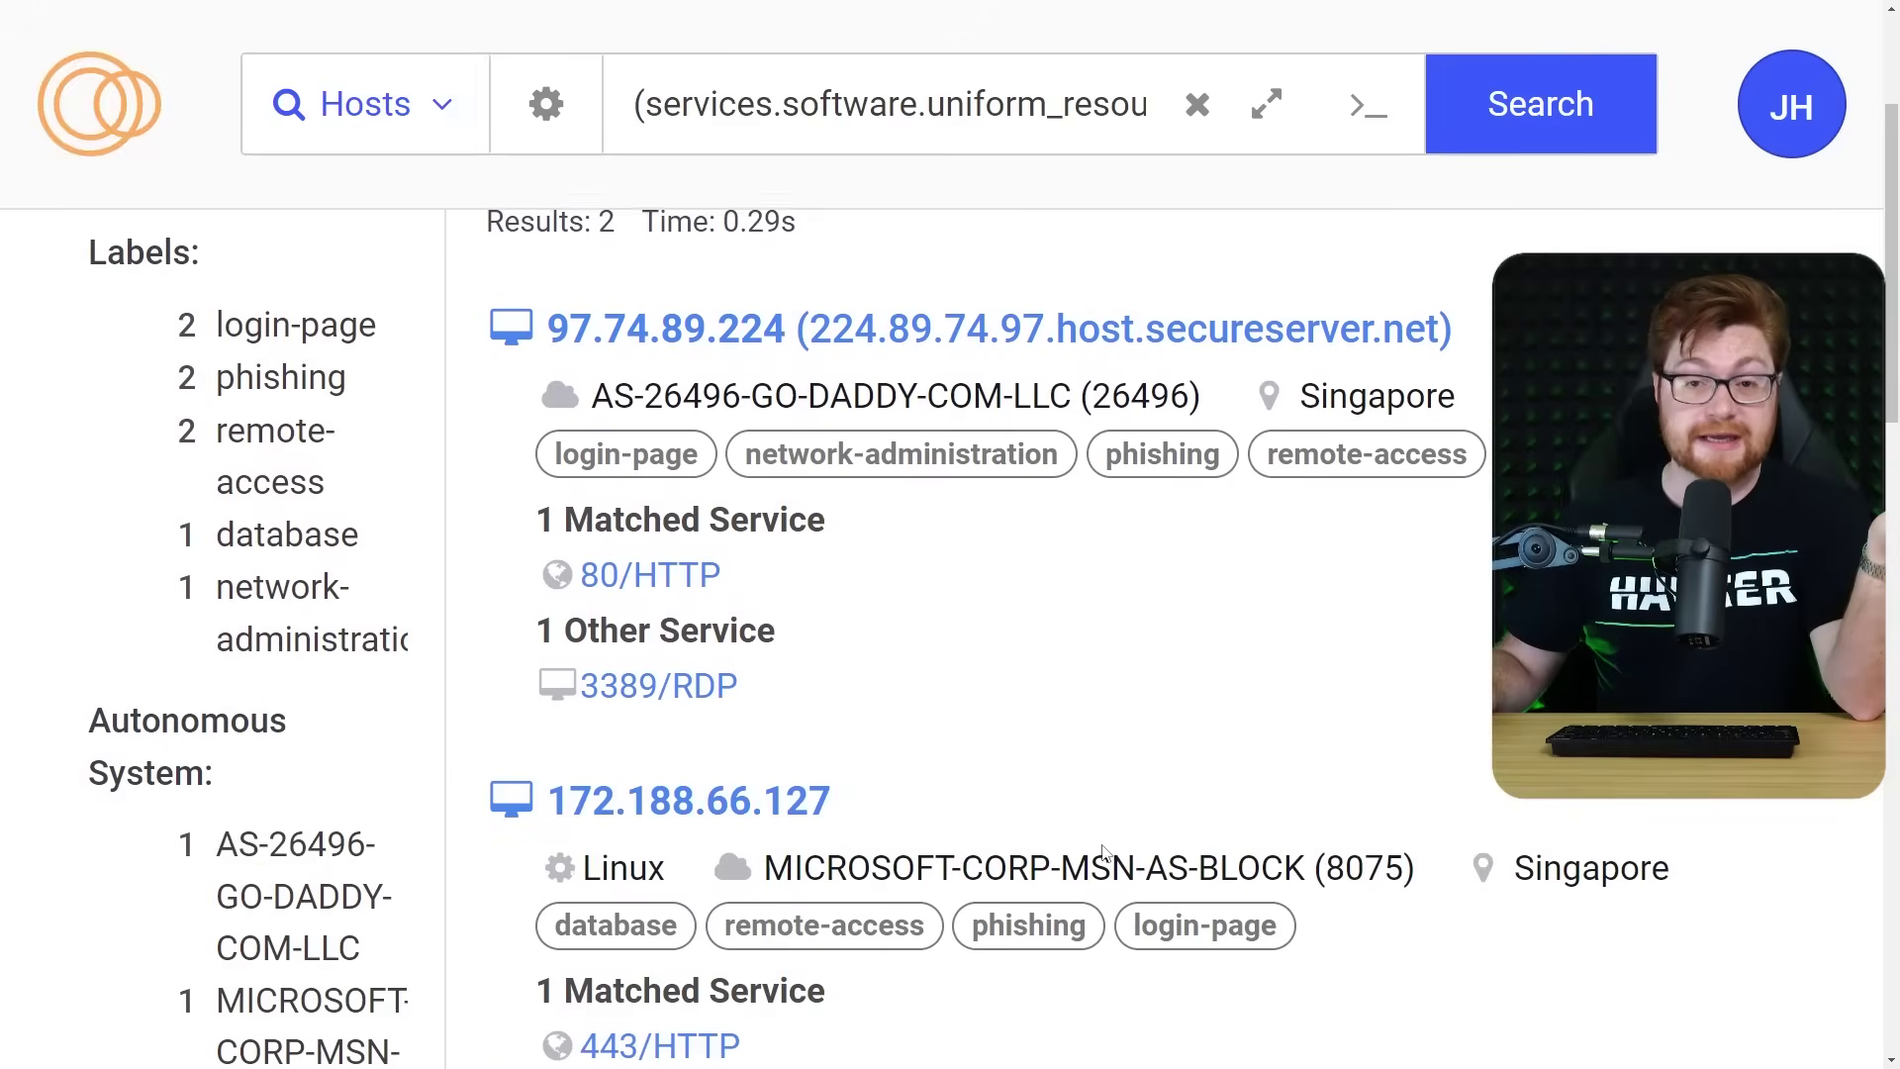
pyautogui.scroll(-6, 1105, 853)
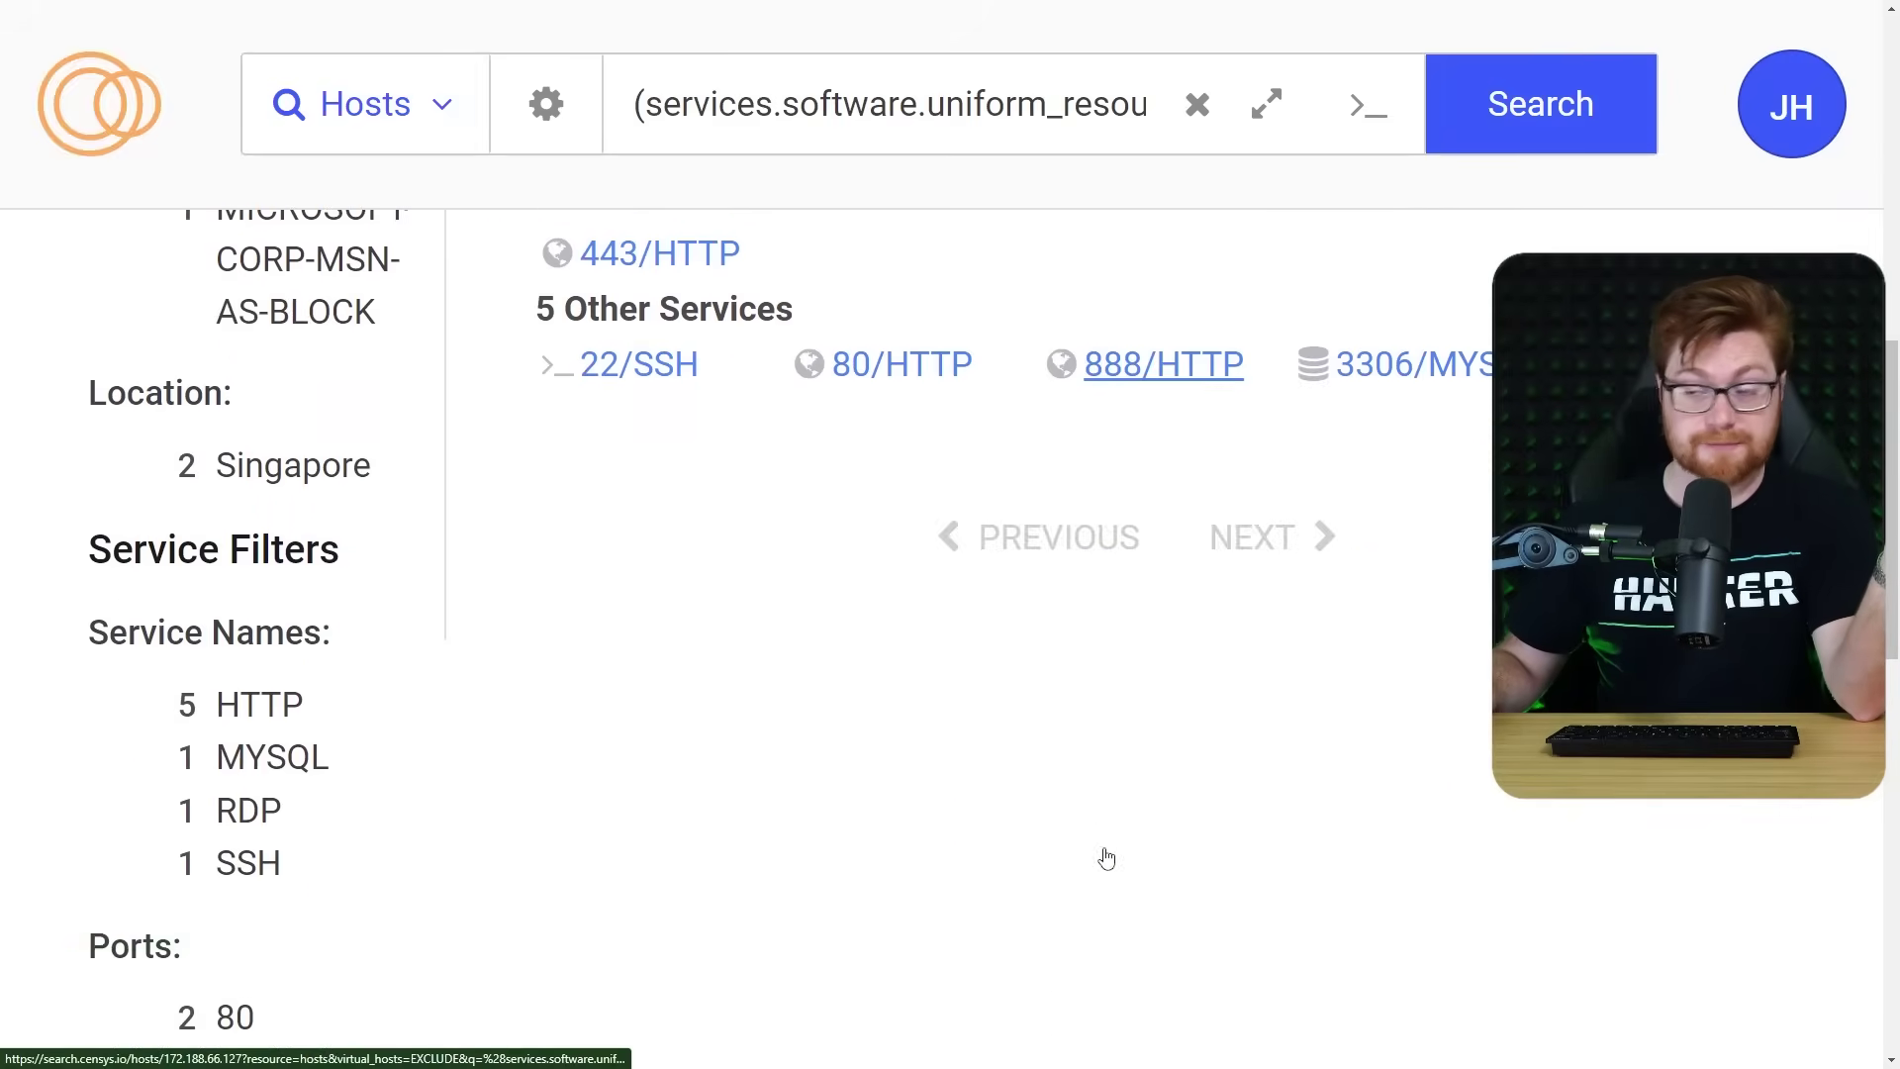
pyautogui.scroll(8, 1111, 895)
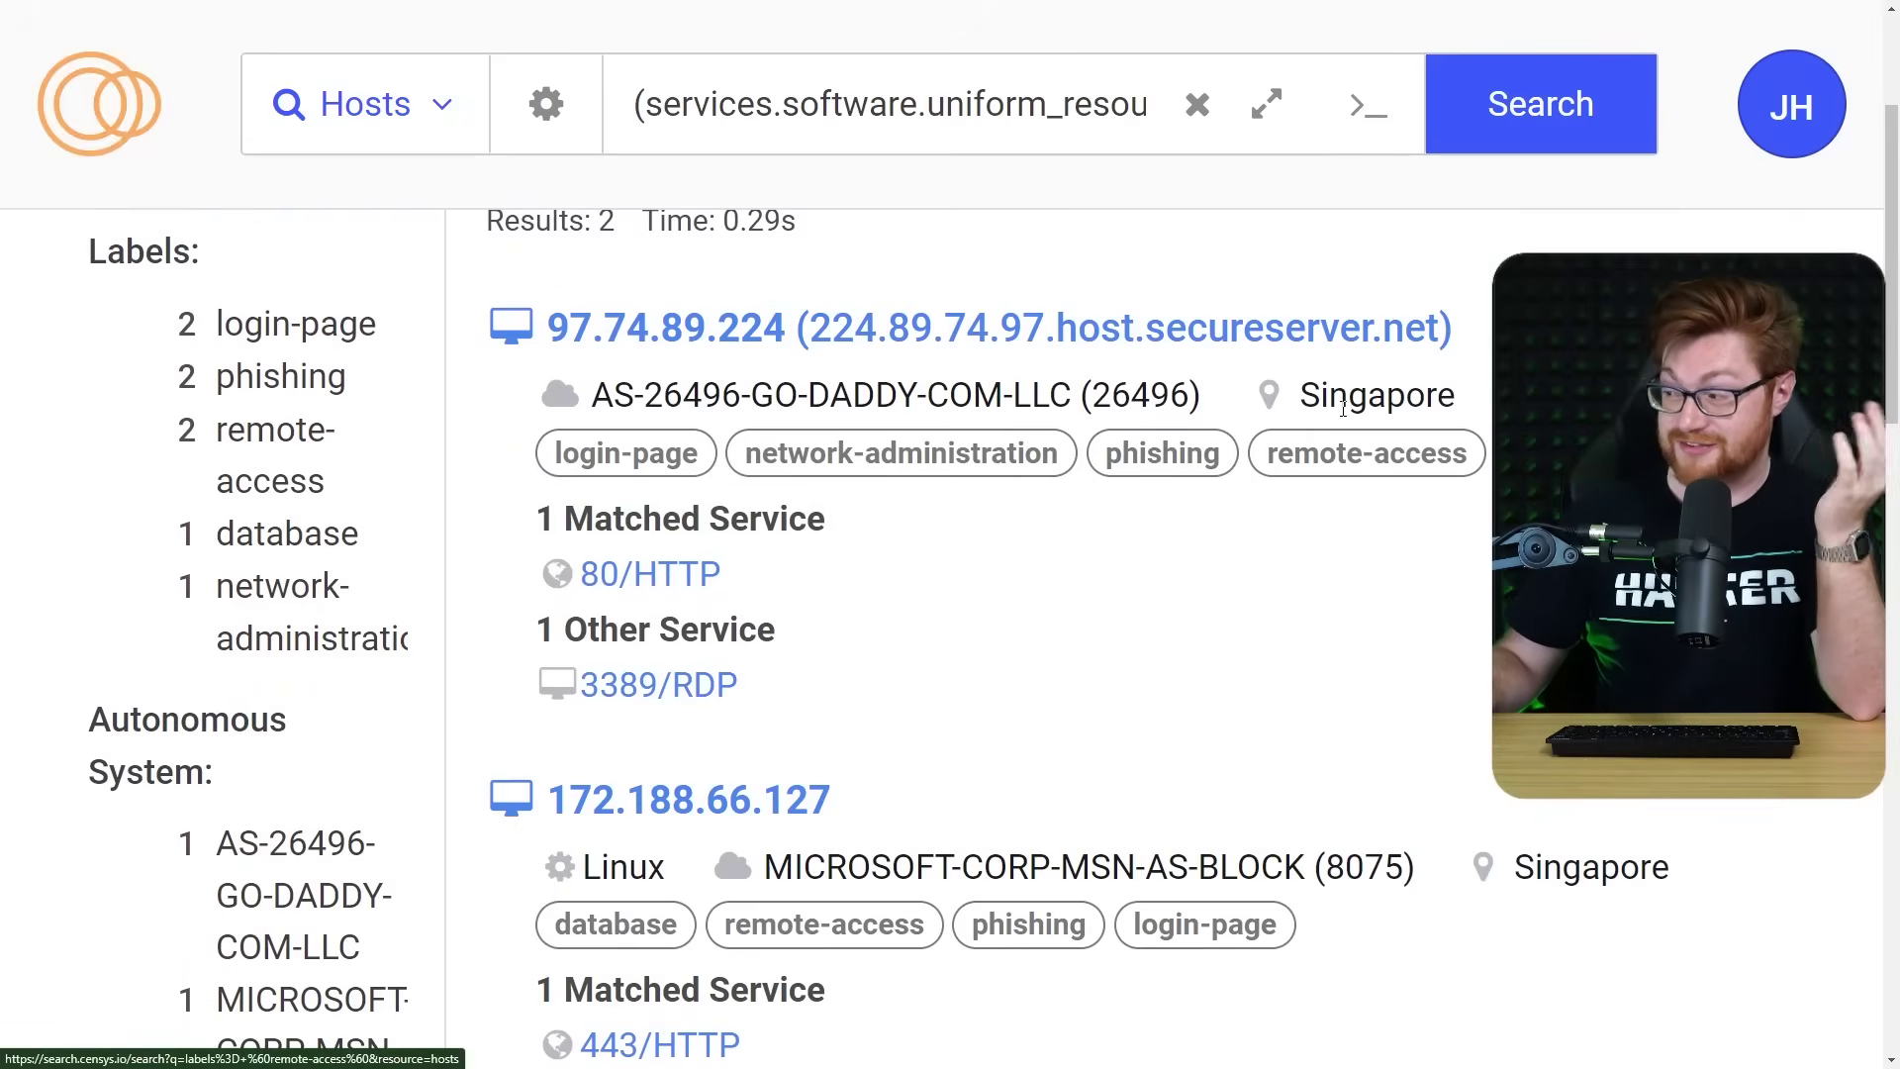
pyautogui.scroll(1, 1047, 628)
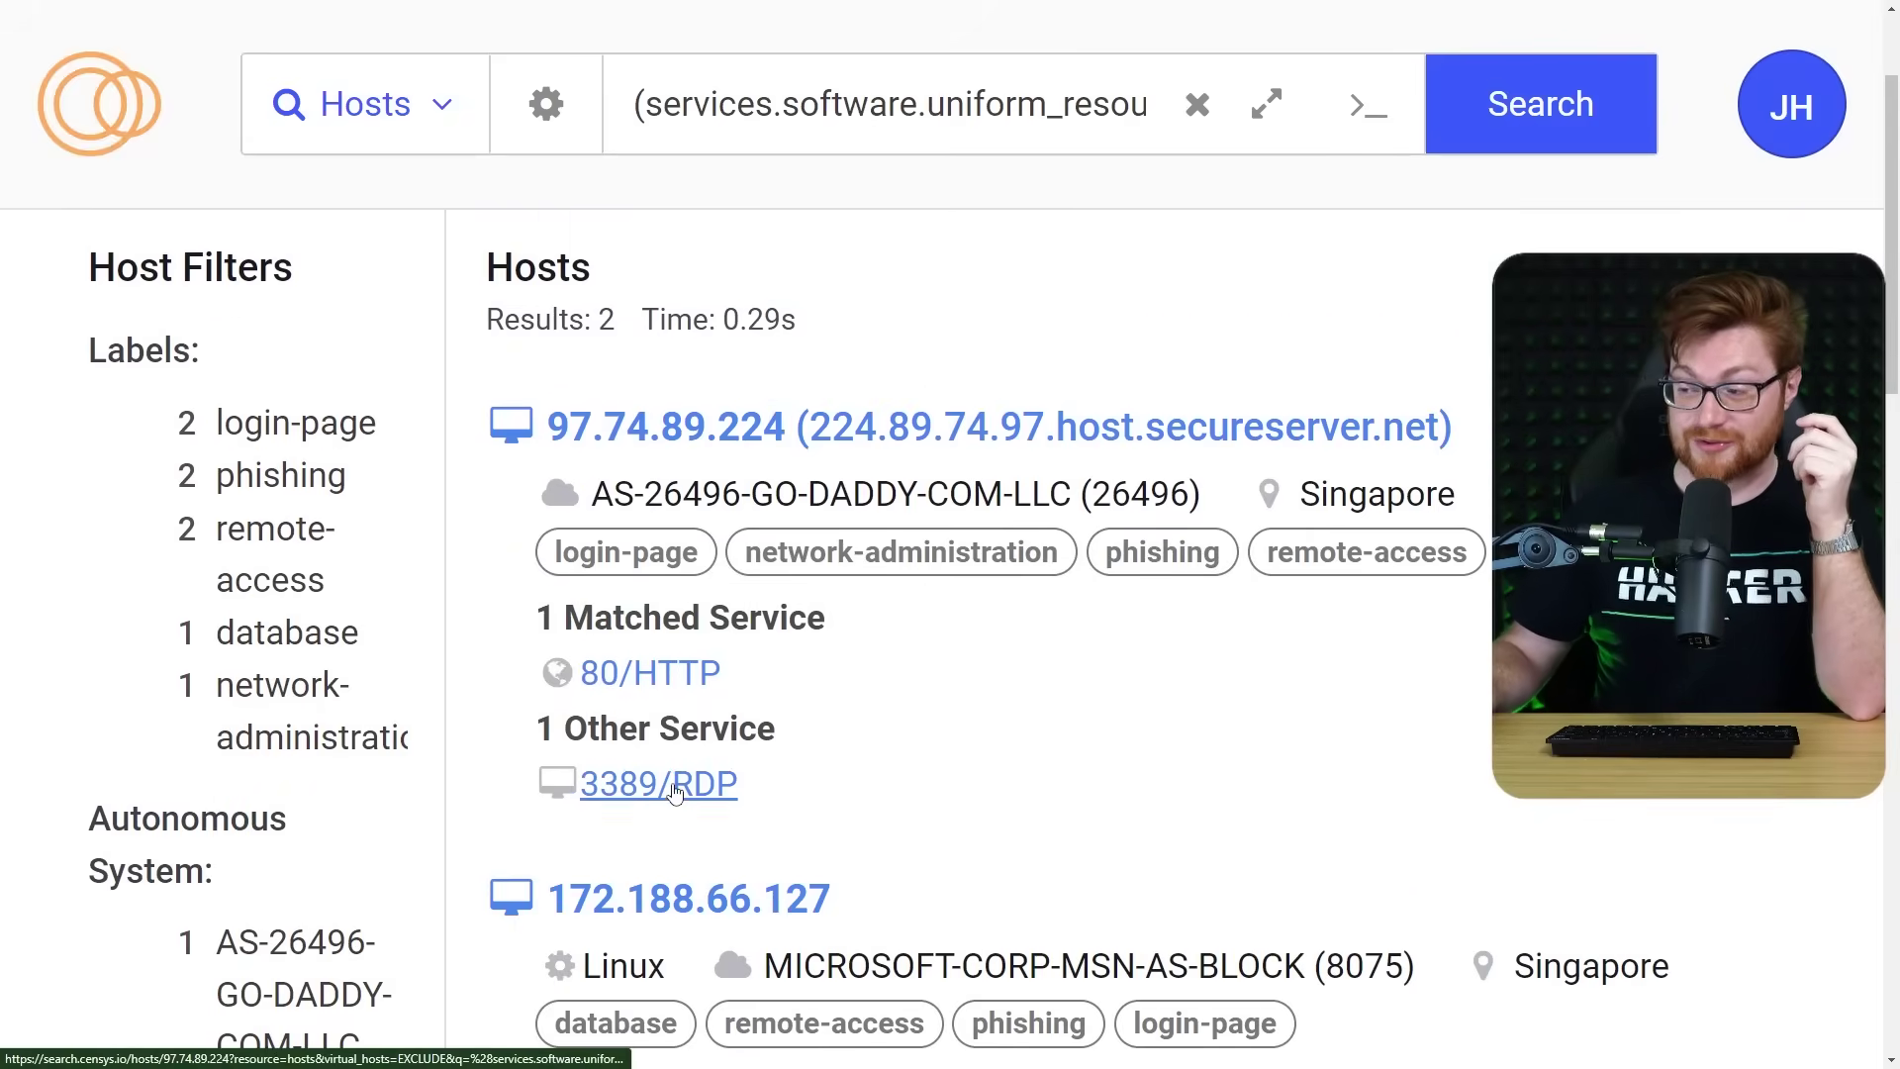
# Open host 97.74.89.224 through its 3389/RDP service and inspect the software identified on its HTTP service.
pyautogui.click(673, 789)
pyautogui.scroll(-6, 1419, 711)
pyautogui.scroll(-3, 1421, 712)
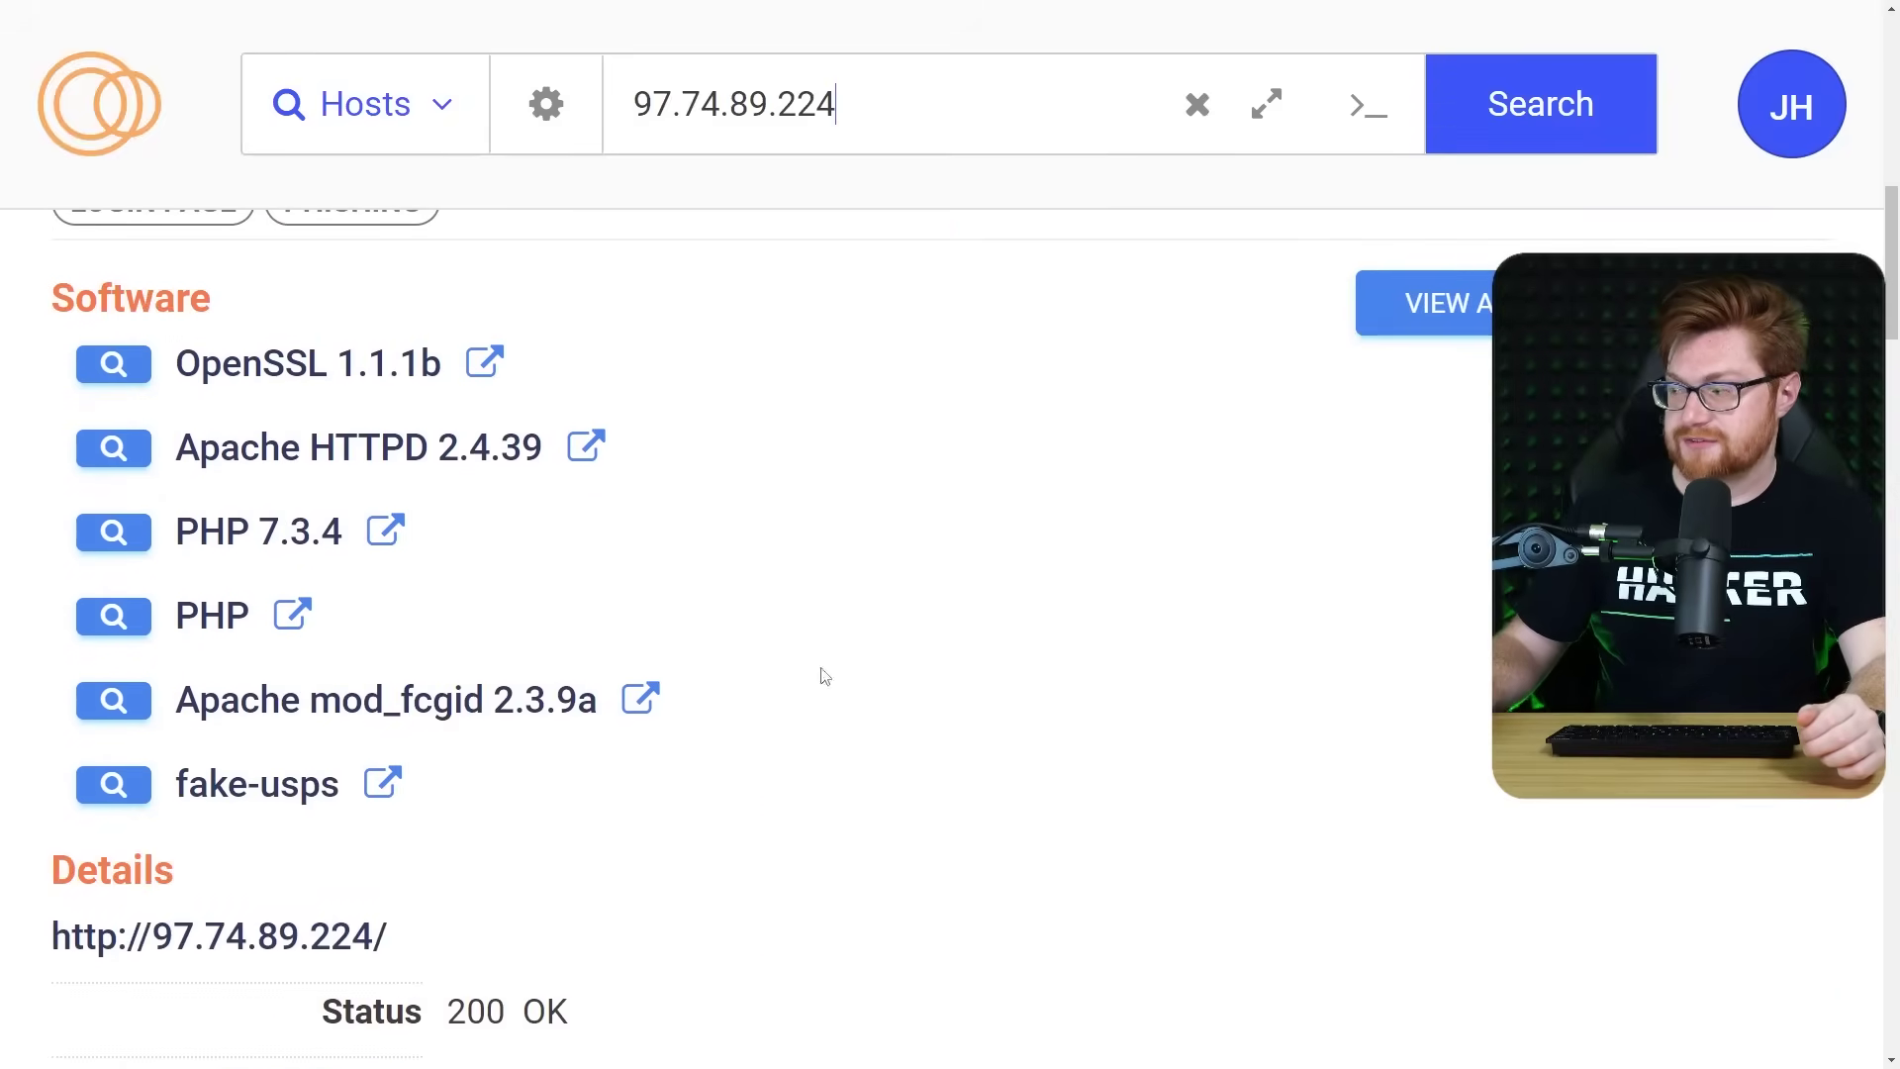
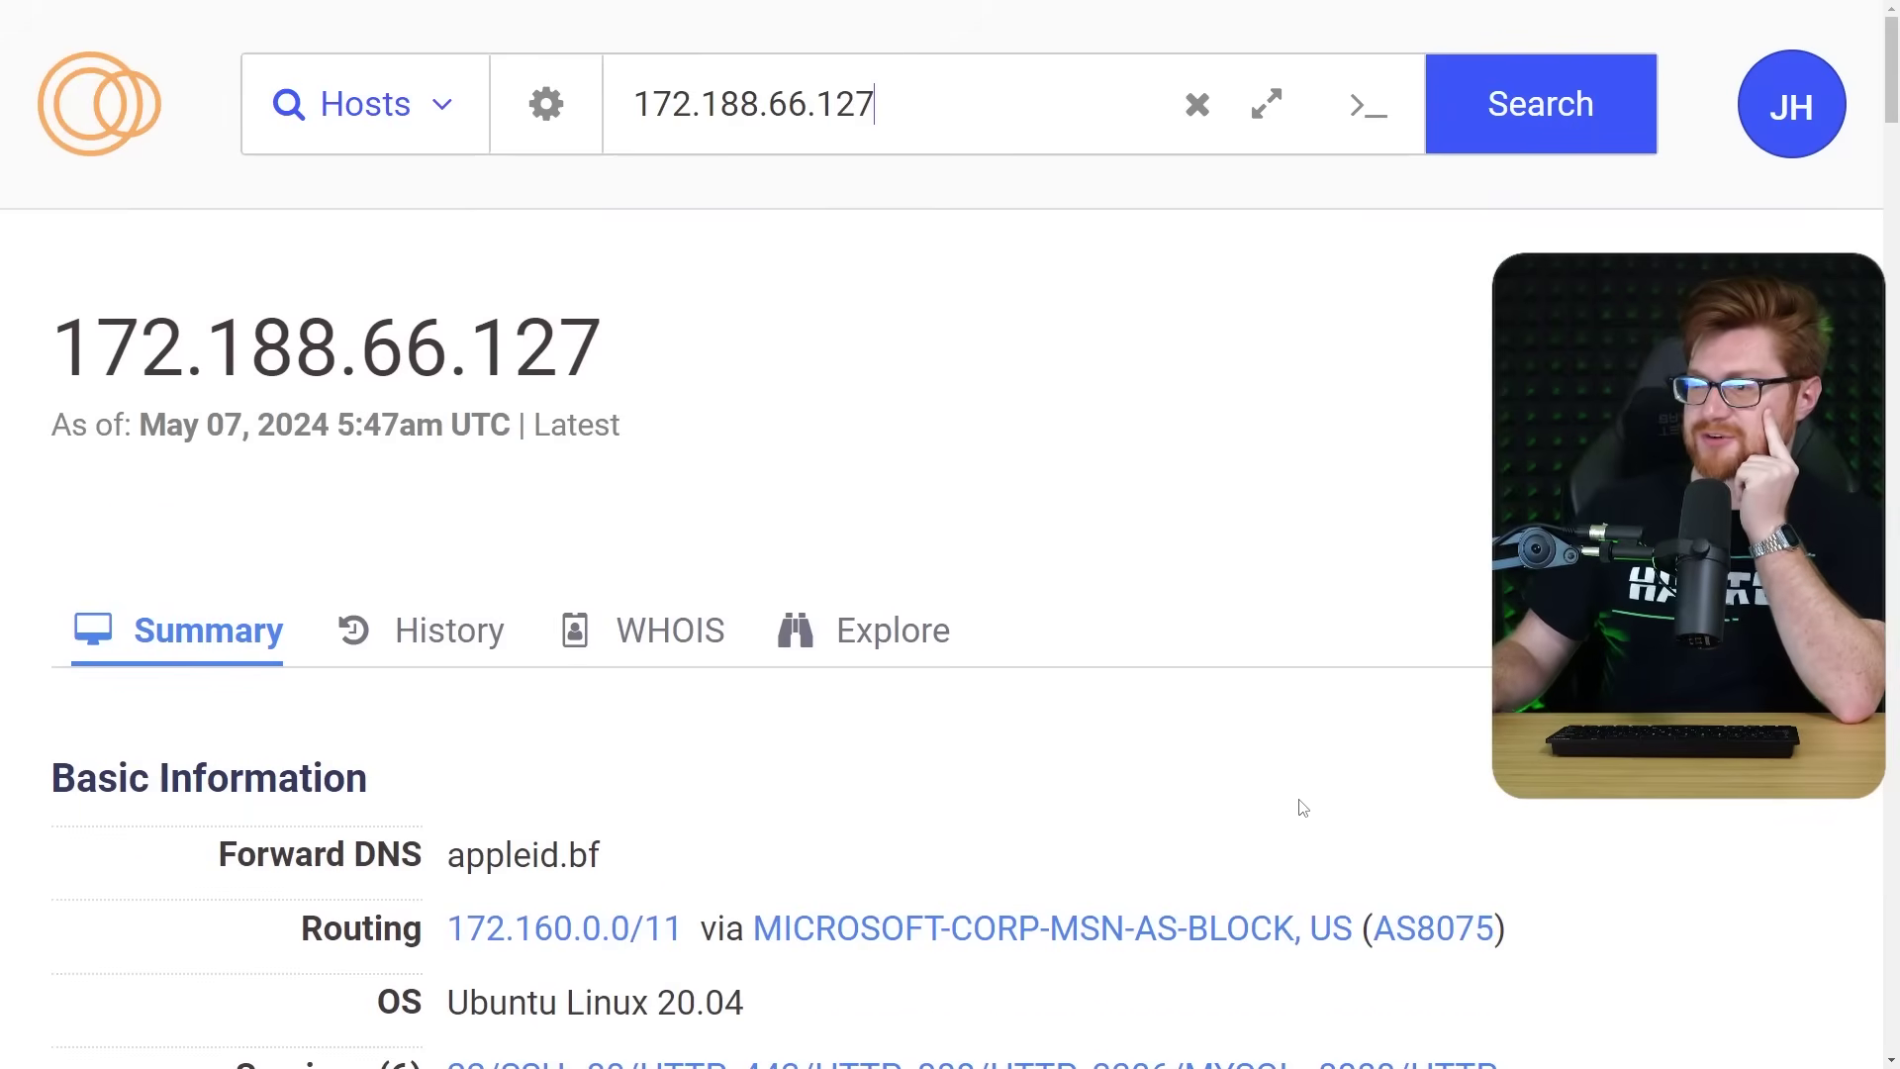
# Review host 172.188.66.127's basic information, labels and 22/TCP SSH service details.
pyautogui.scroll(-10, 1302, 808)
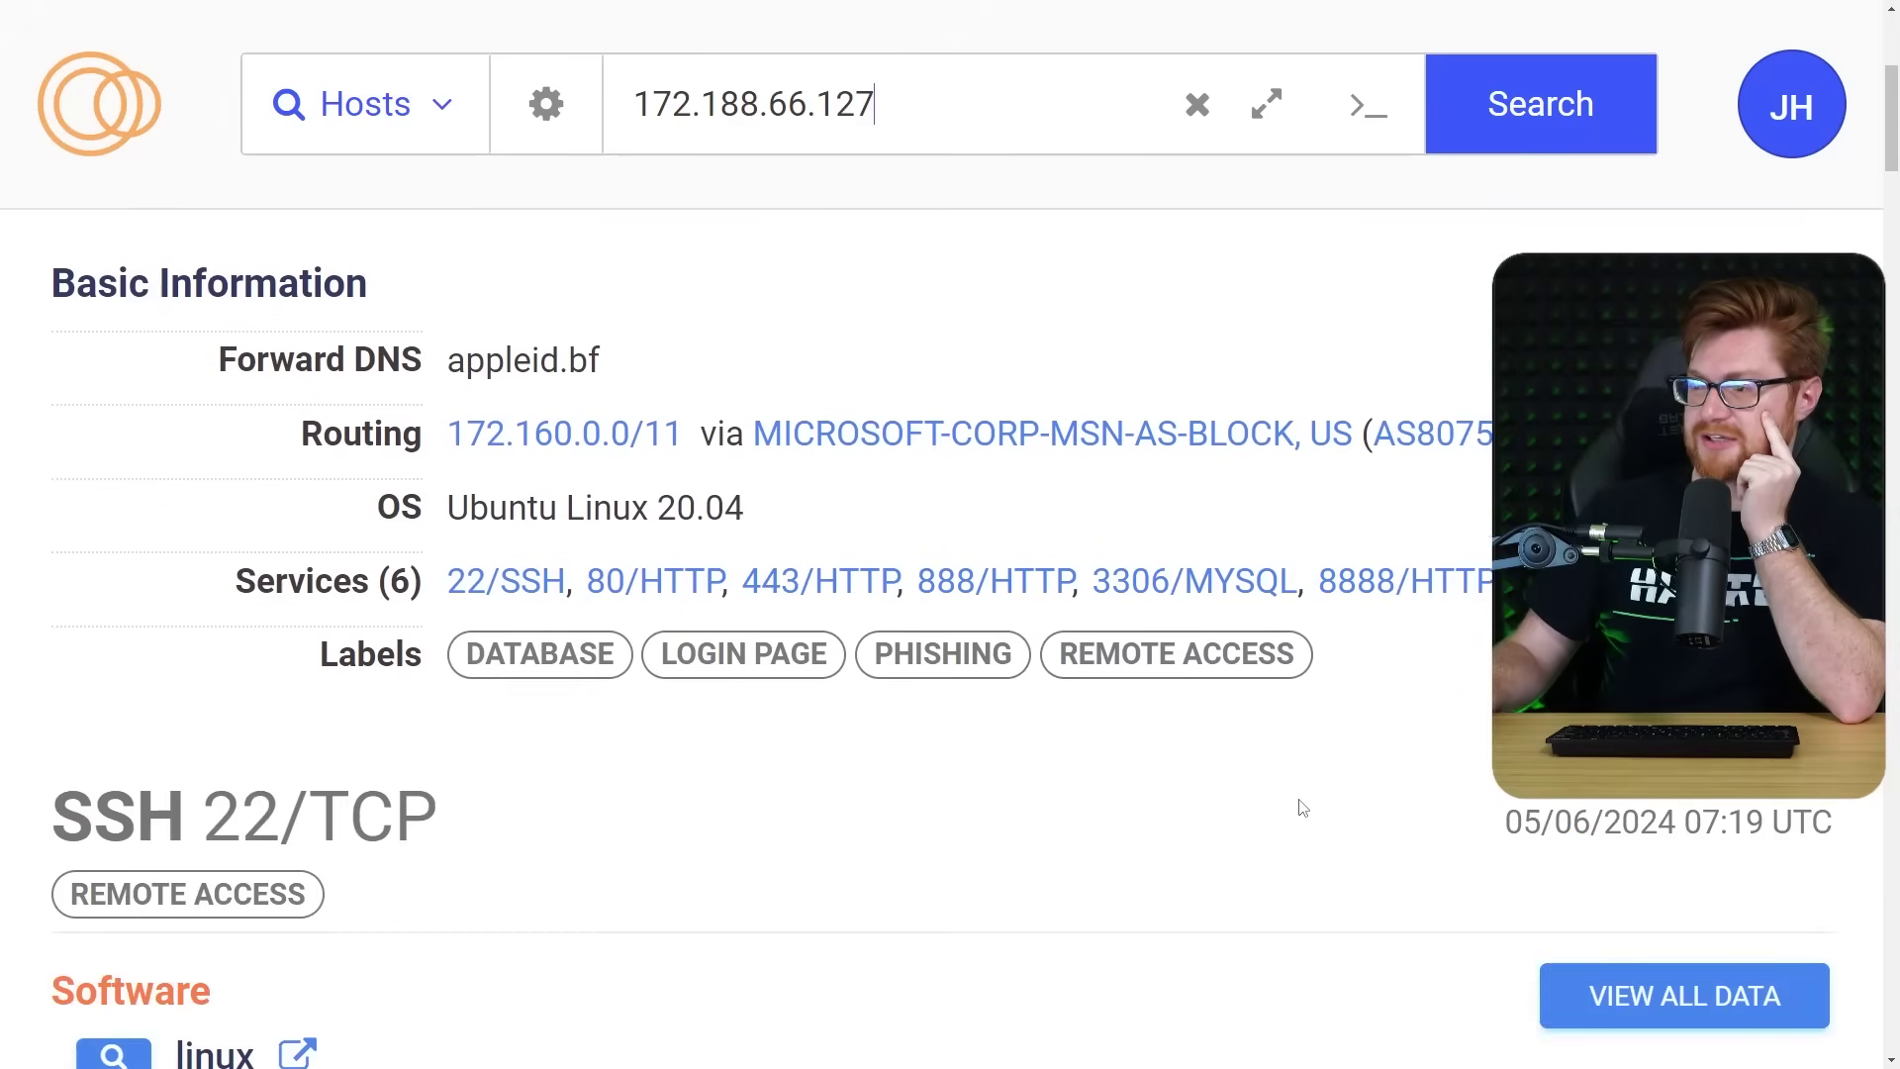
pyautogui.scroll(-6, 1302, 808)
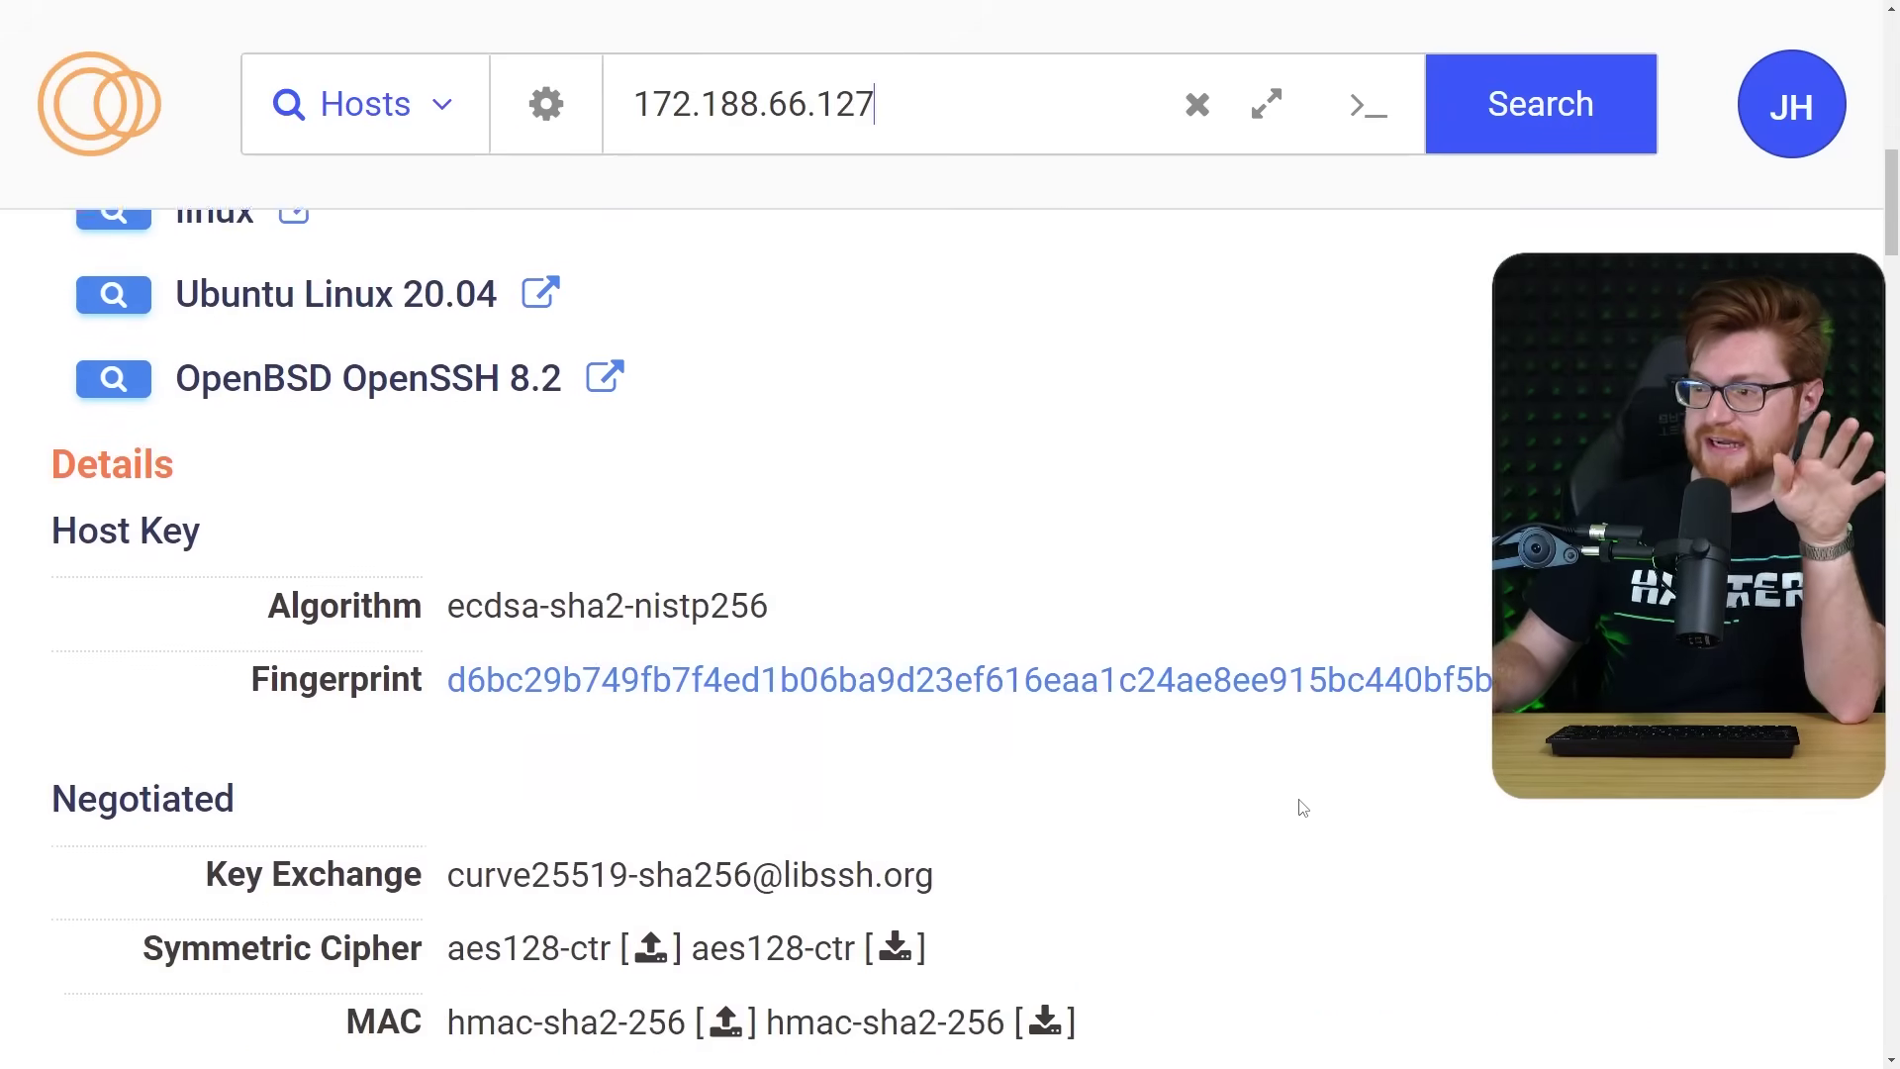
pyautogui.scroll(-6, 1303, 809)
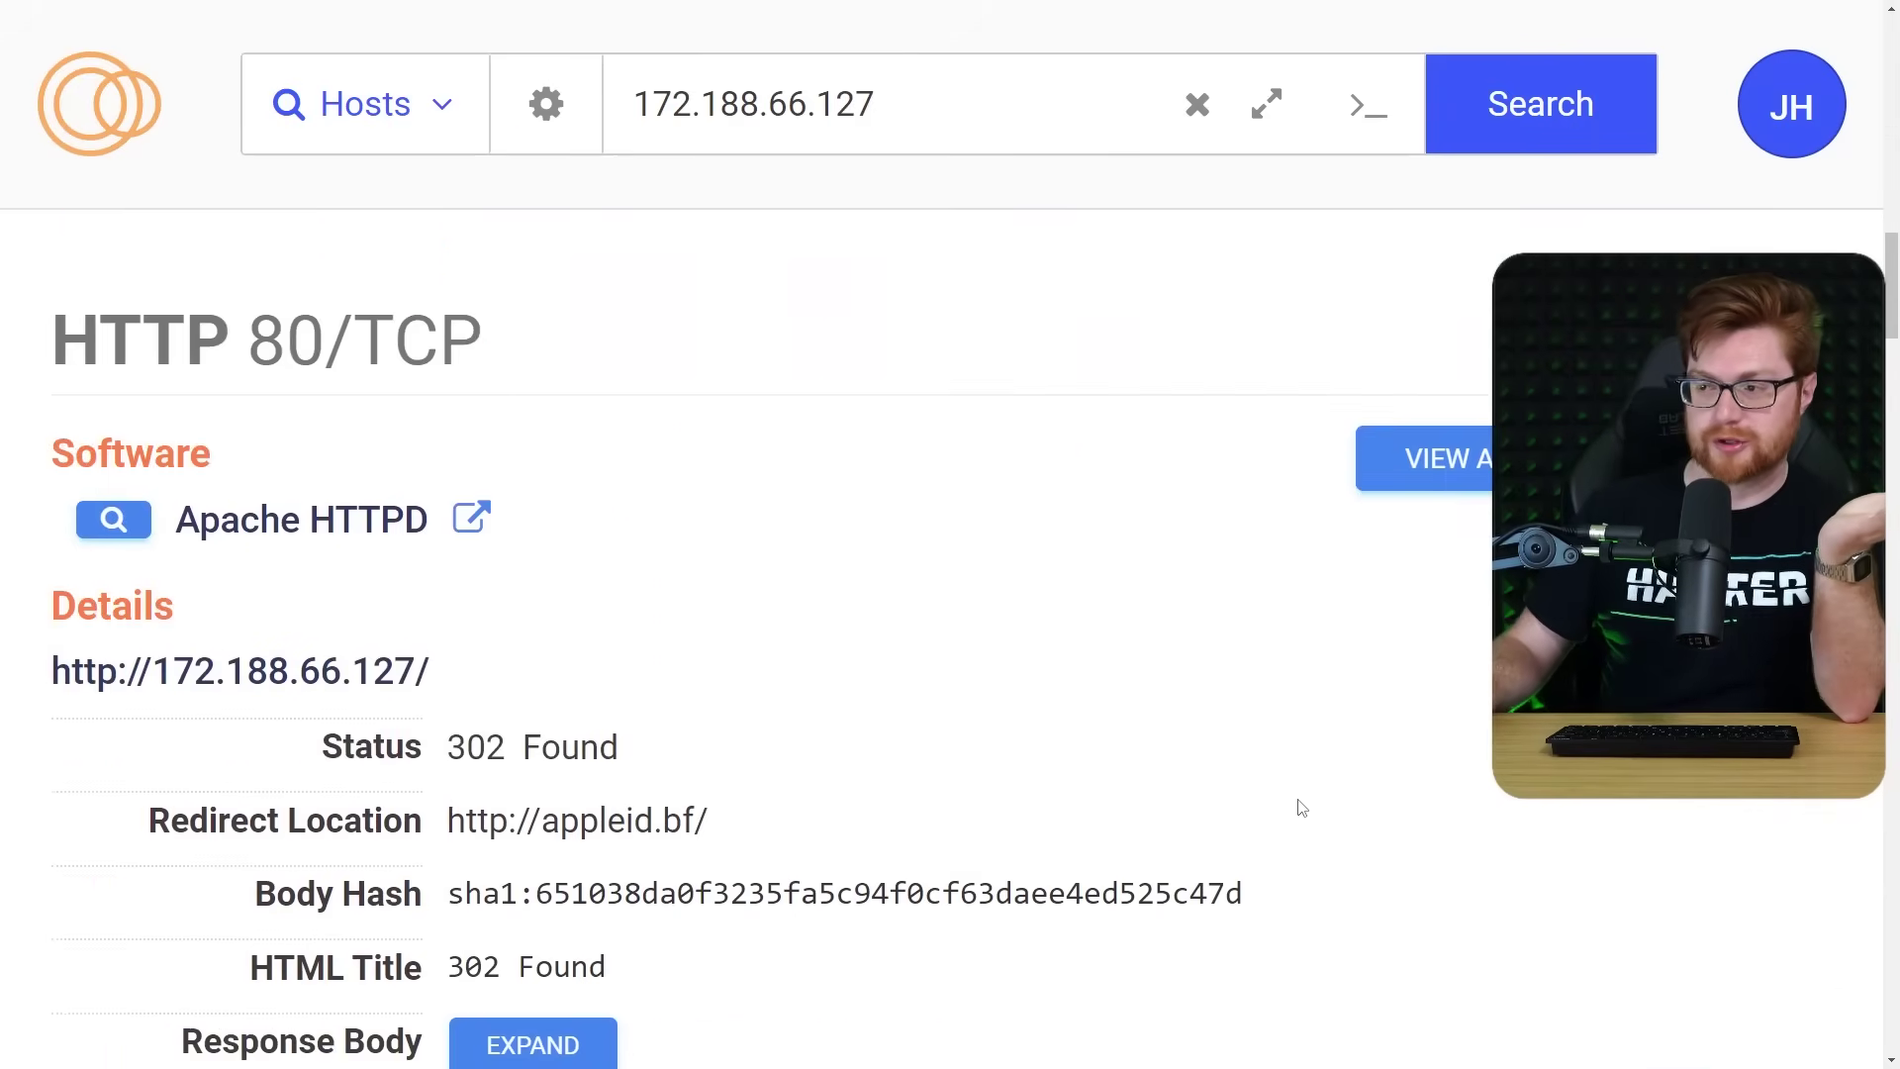
# Inspect the redirect location and HTML title of the host's 80/TCP HTTP service.
pyautogui.scroll(-1, 1188, 831)
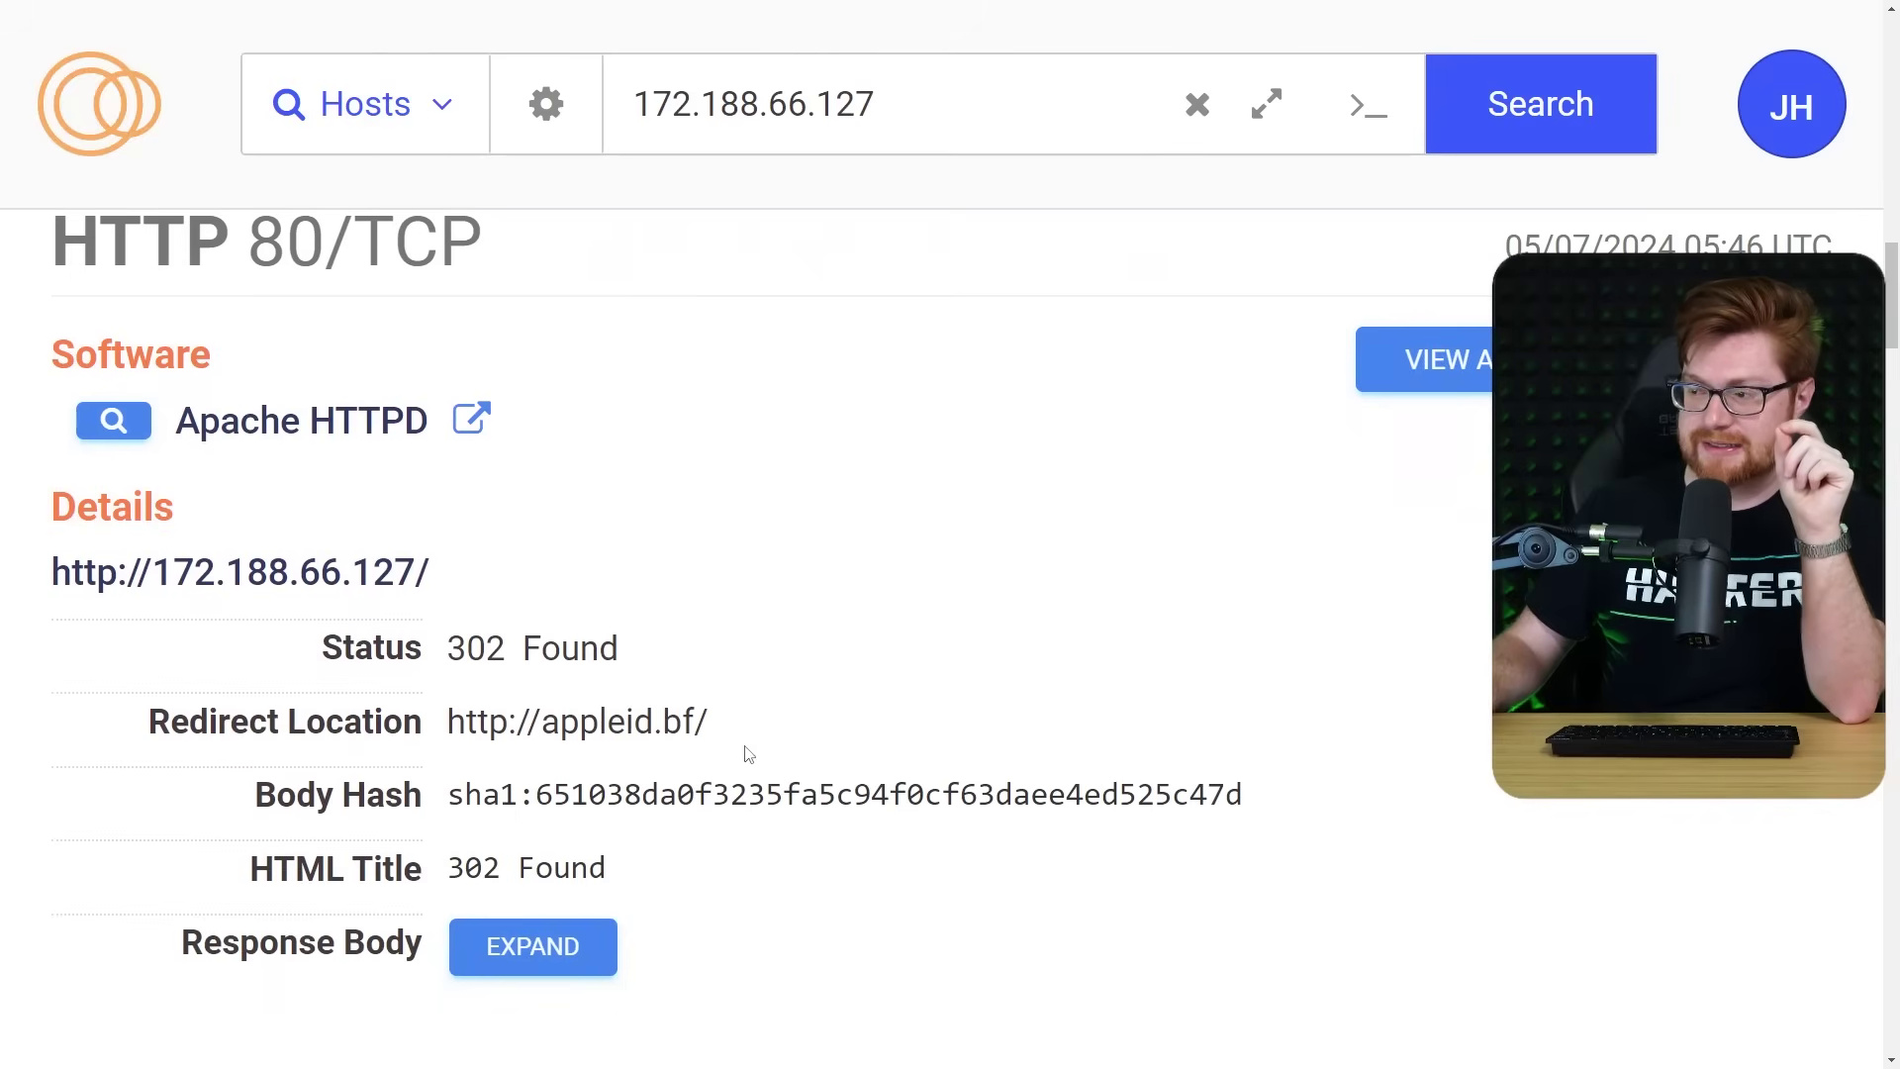
pyautogui.moveTo(709, 722); pyautogui.dragTo(497, 720)
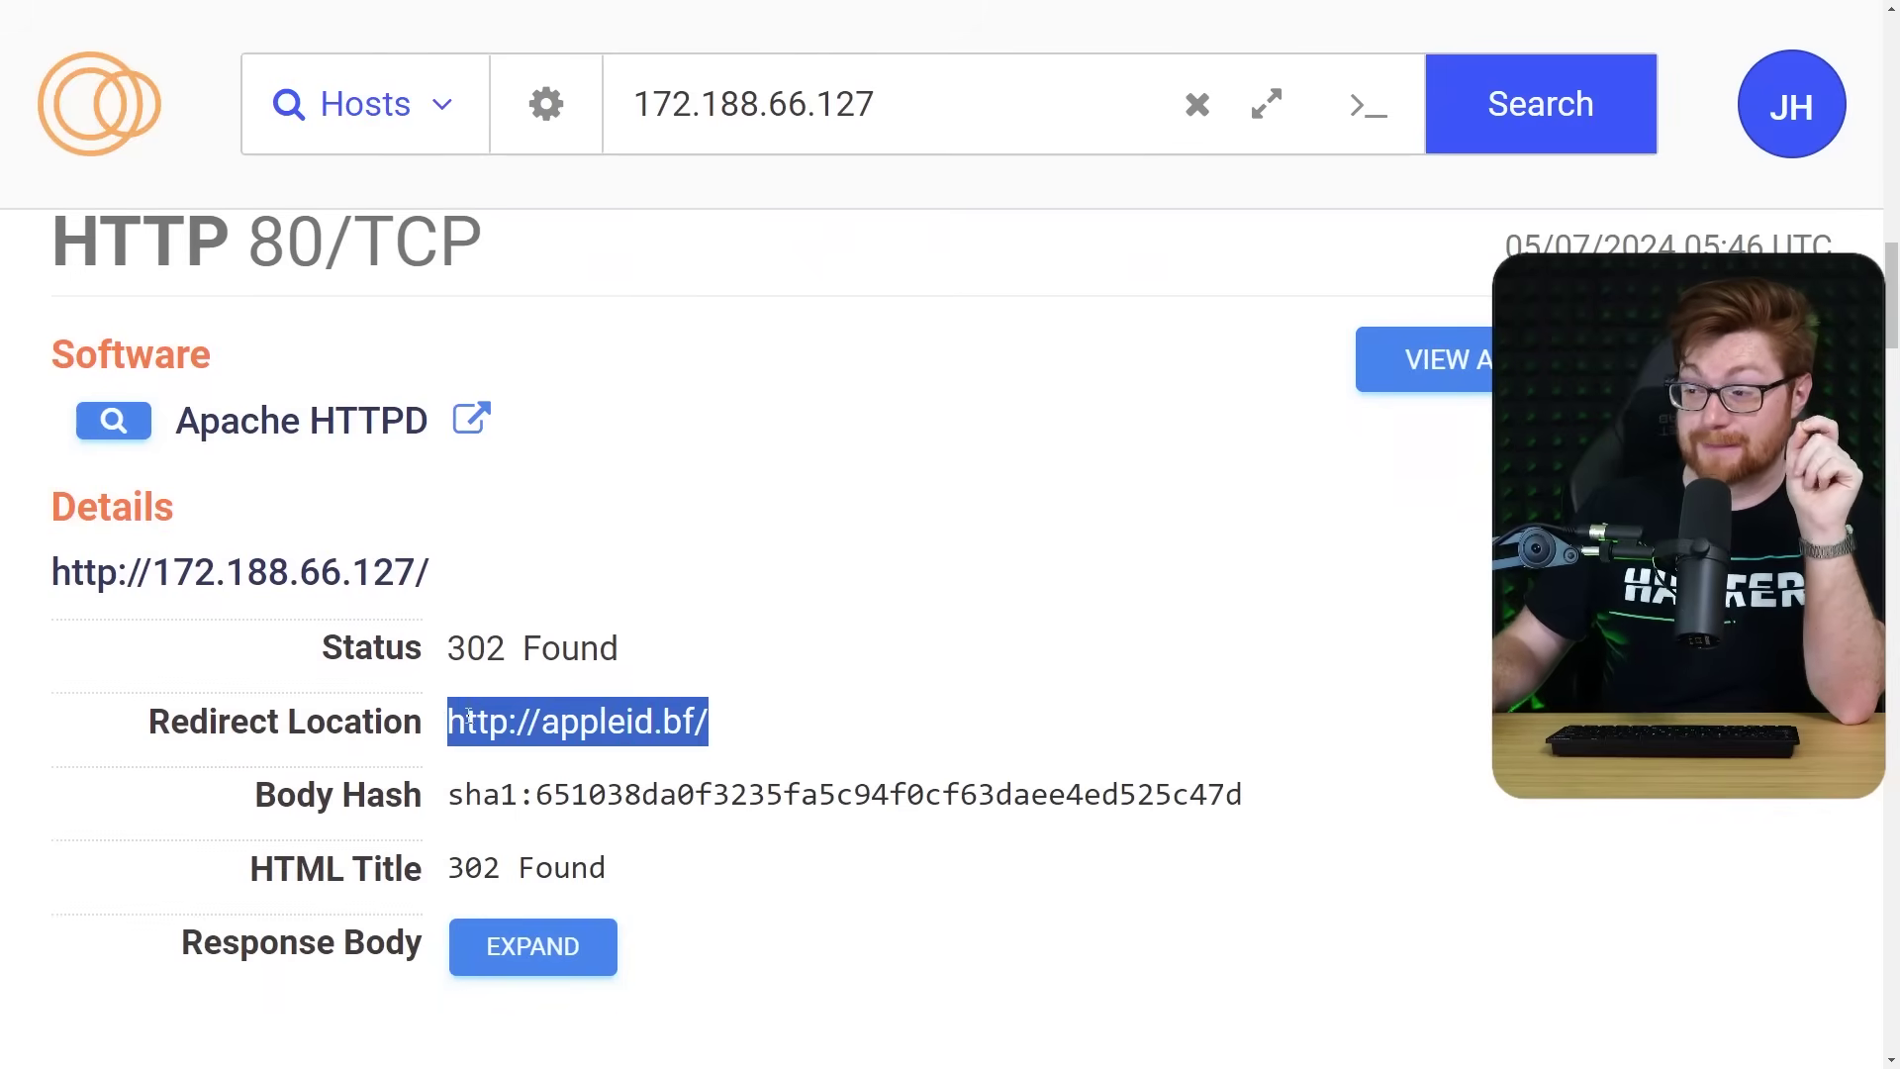
pyautogui.click(811, 732)
pyautogui.moveTo(607, 867); pyautogui.dragTo(446, 868)
# Inspect the software and response details of the host's 443/TCP and 888/TCP HTTP services.
pyautogui.scroll(-6, 975, 730)
pyautogui.scroll(-3, 976, 729)
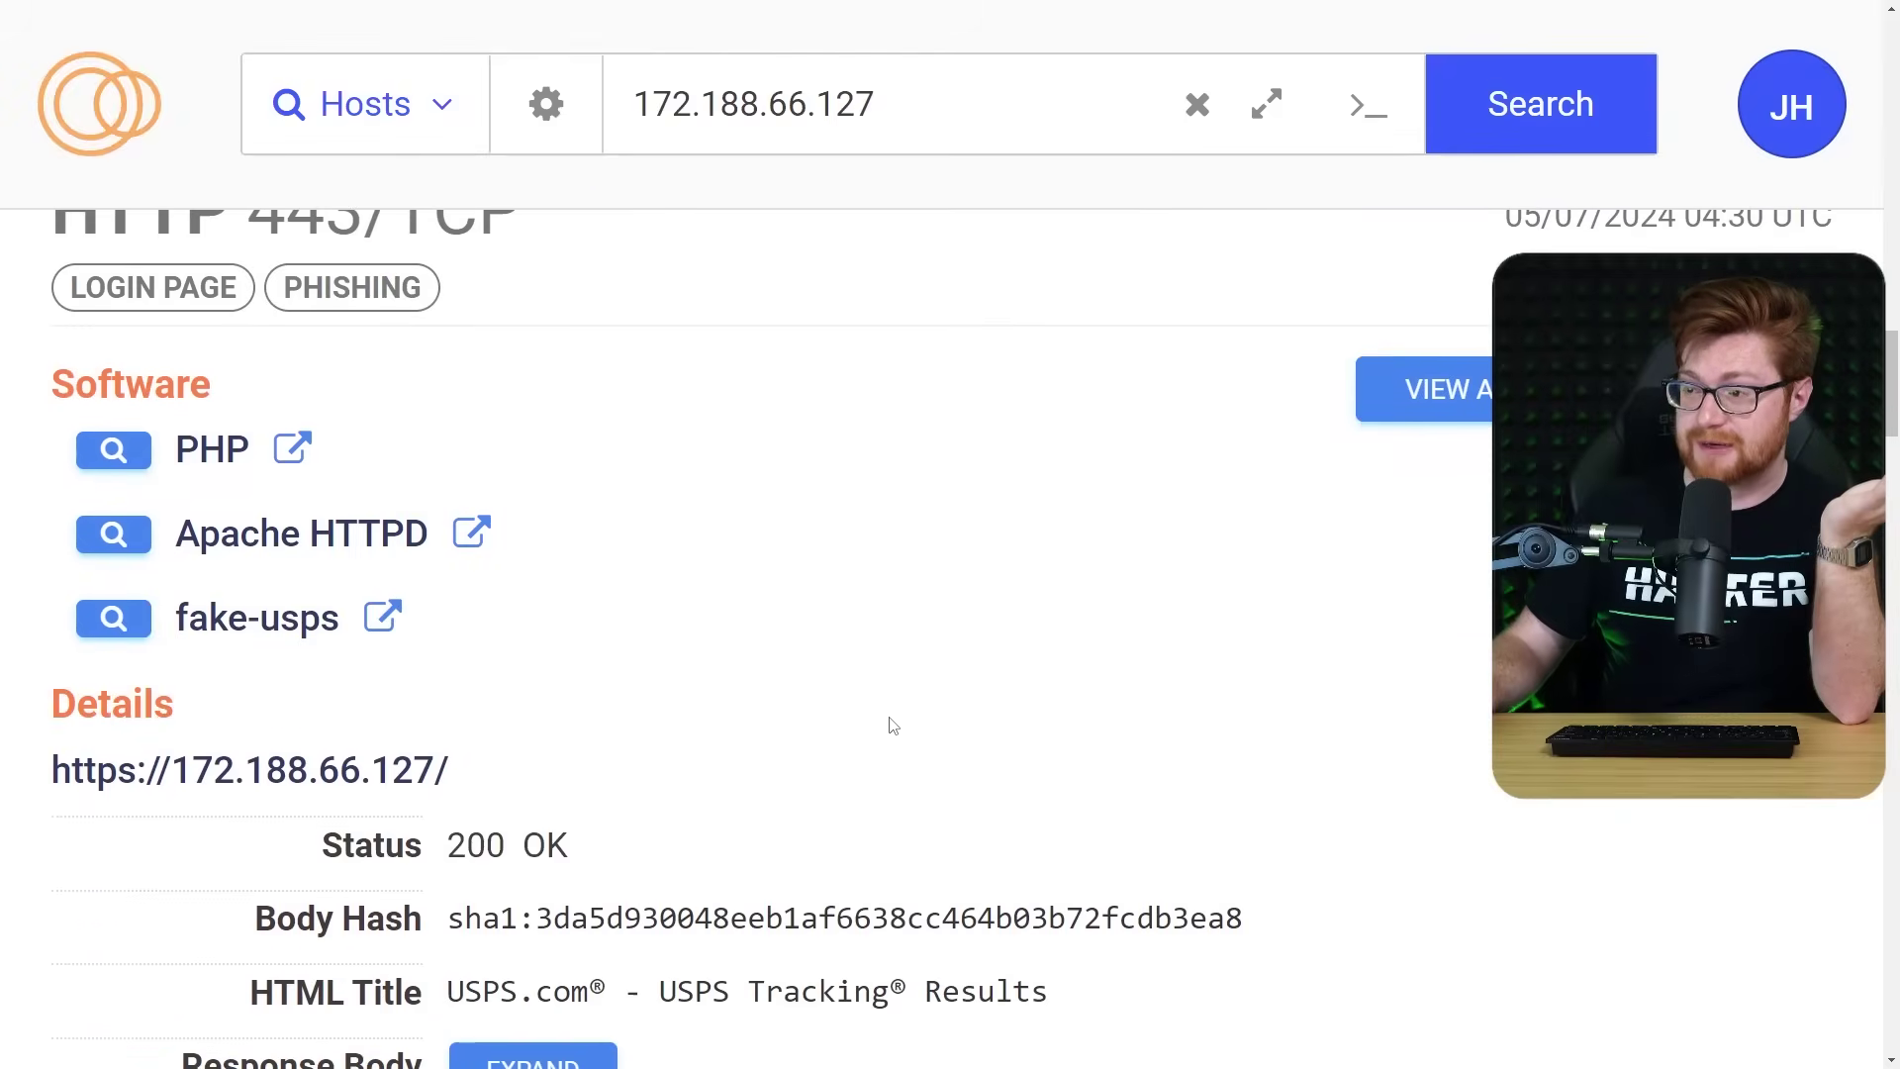
pyautogui.scroll(-3, 1344, 746)
pyautogui.scroll(-15, 1344, 746)
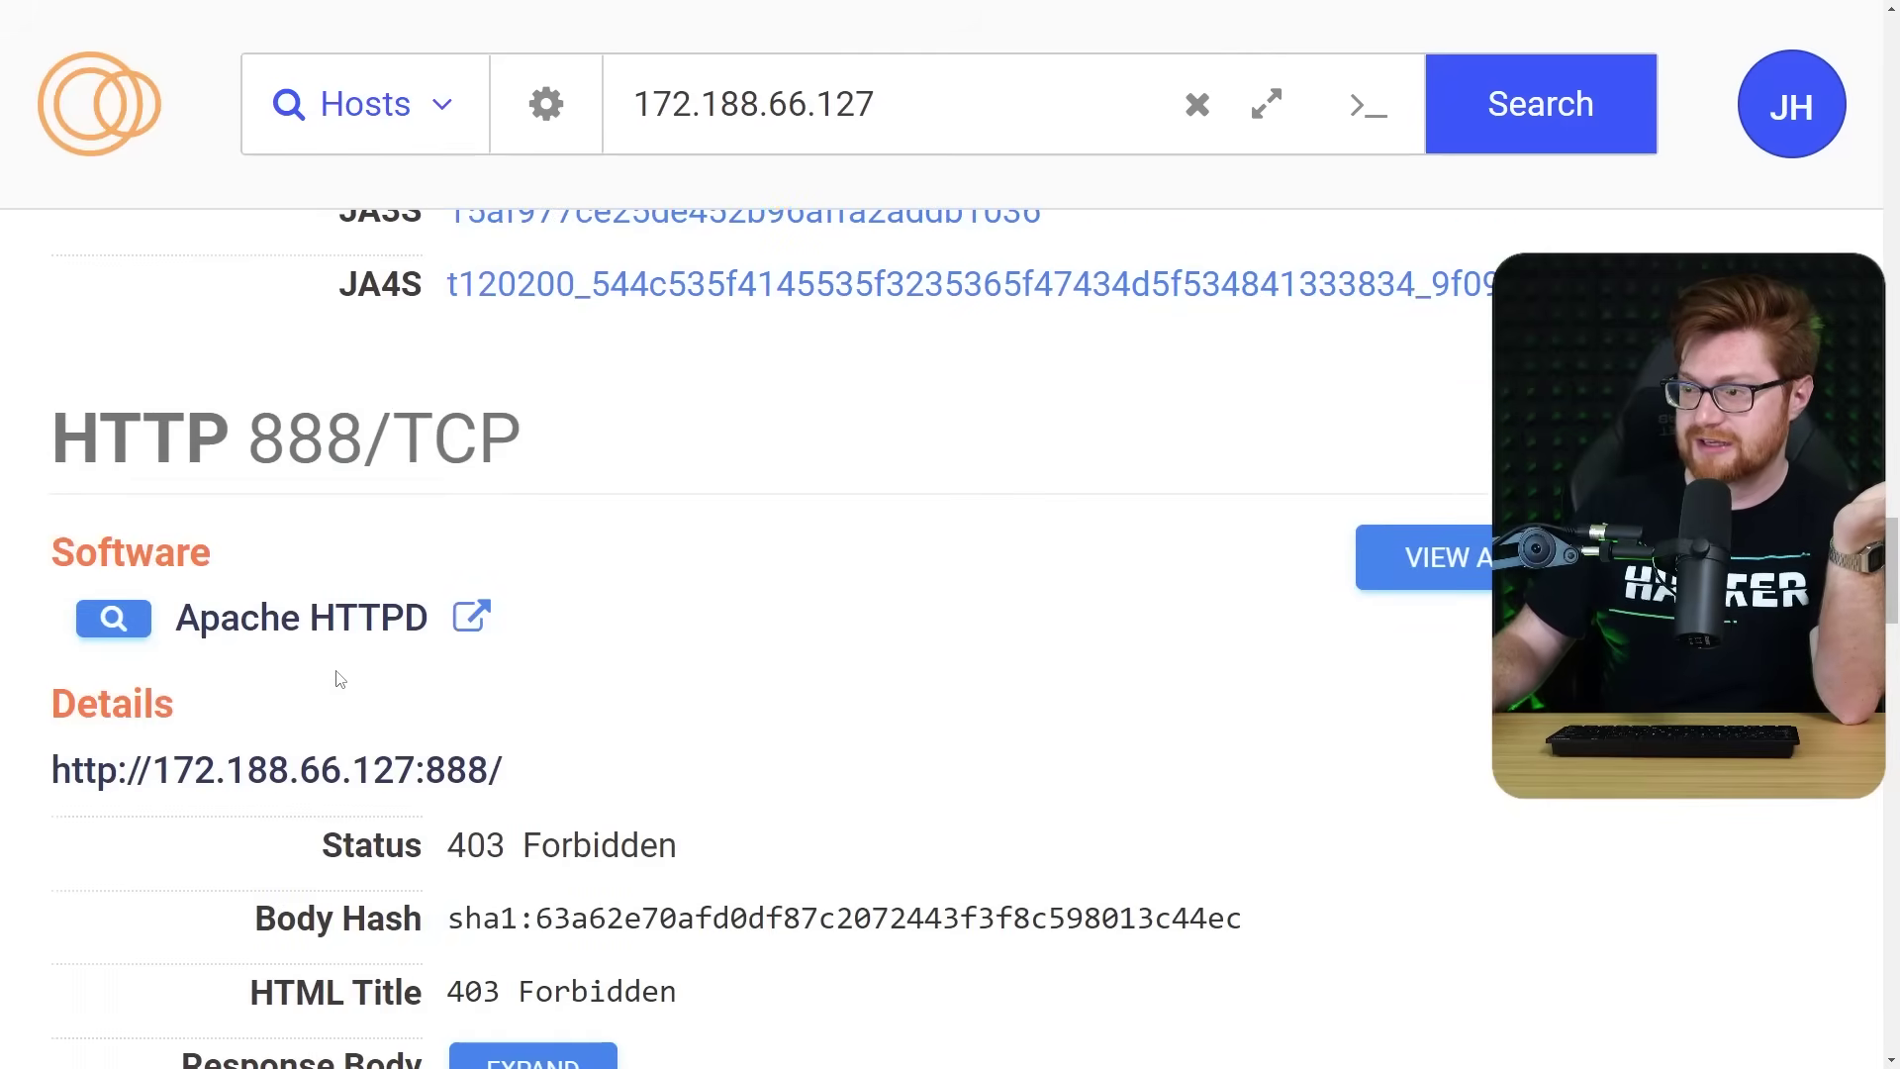
# Review the 888/TCP HTTP service and the software and details of the 3306/TCP MySQL database service.
pyautogui.moveTo(304, 440); pyautogui.dragTo(364, 439)
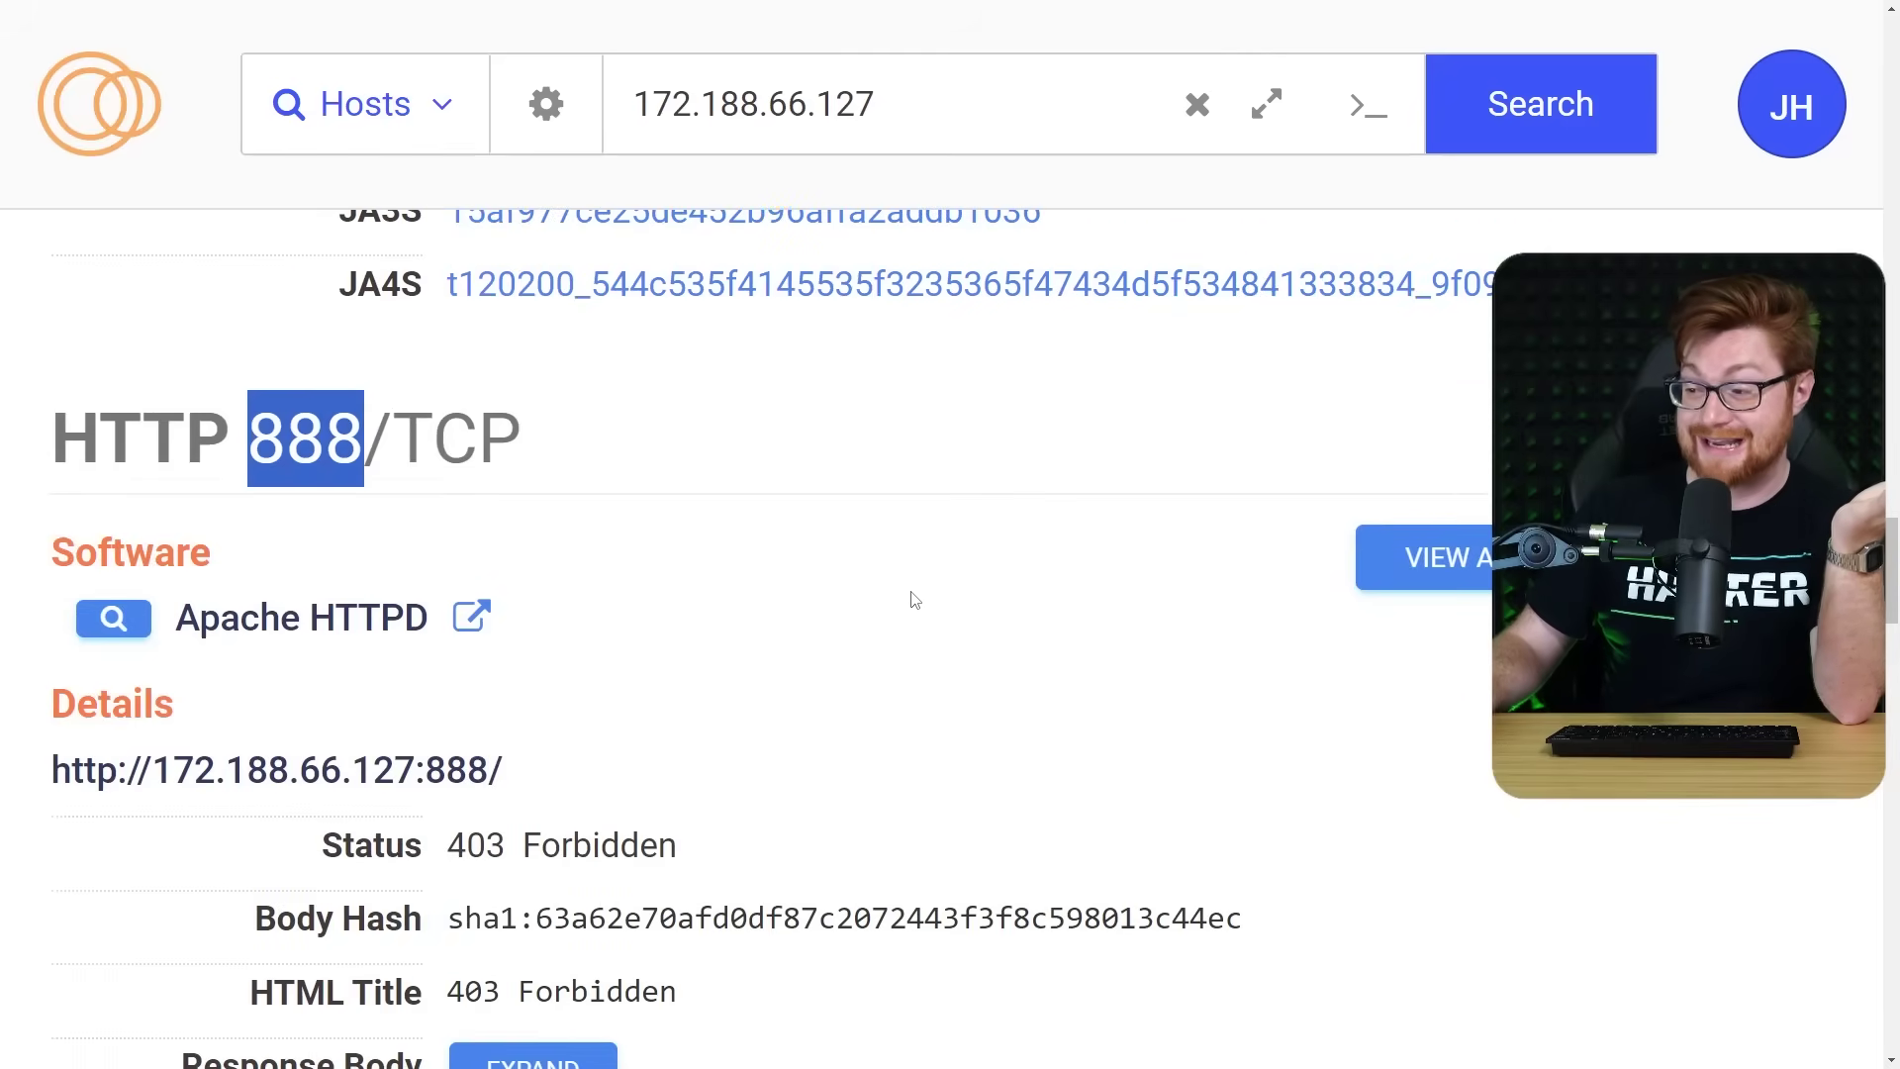
pyautogui.scroll(-4, 1026, 633)
pyautogui.scroll(-4, 1048, 652)
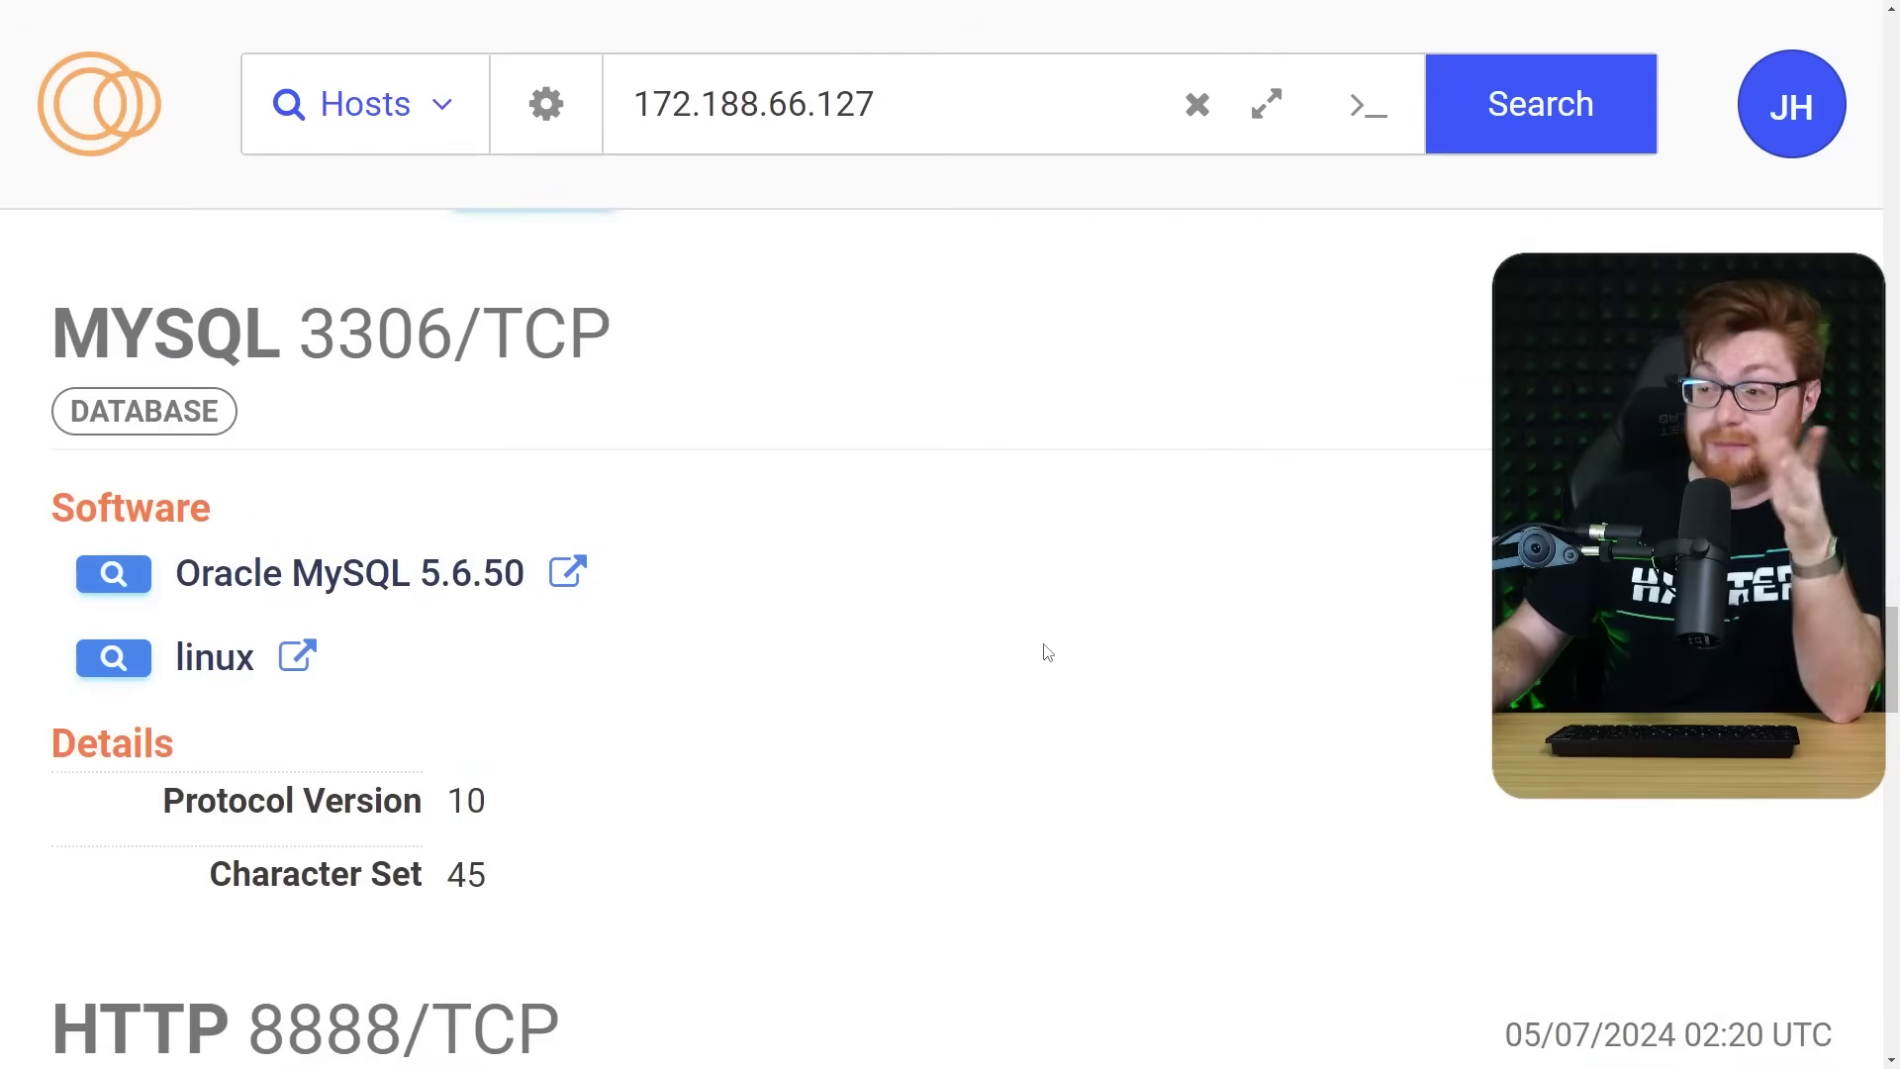
pyautogui.scroll(-5, 1048, 652)
pyautogui.scroll(-2, 1042, 644)
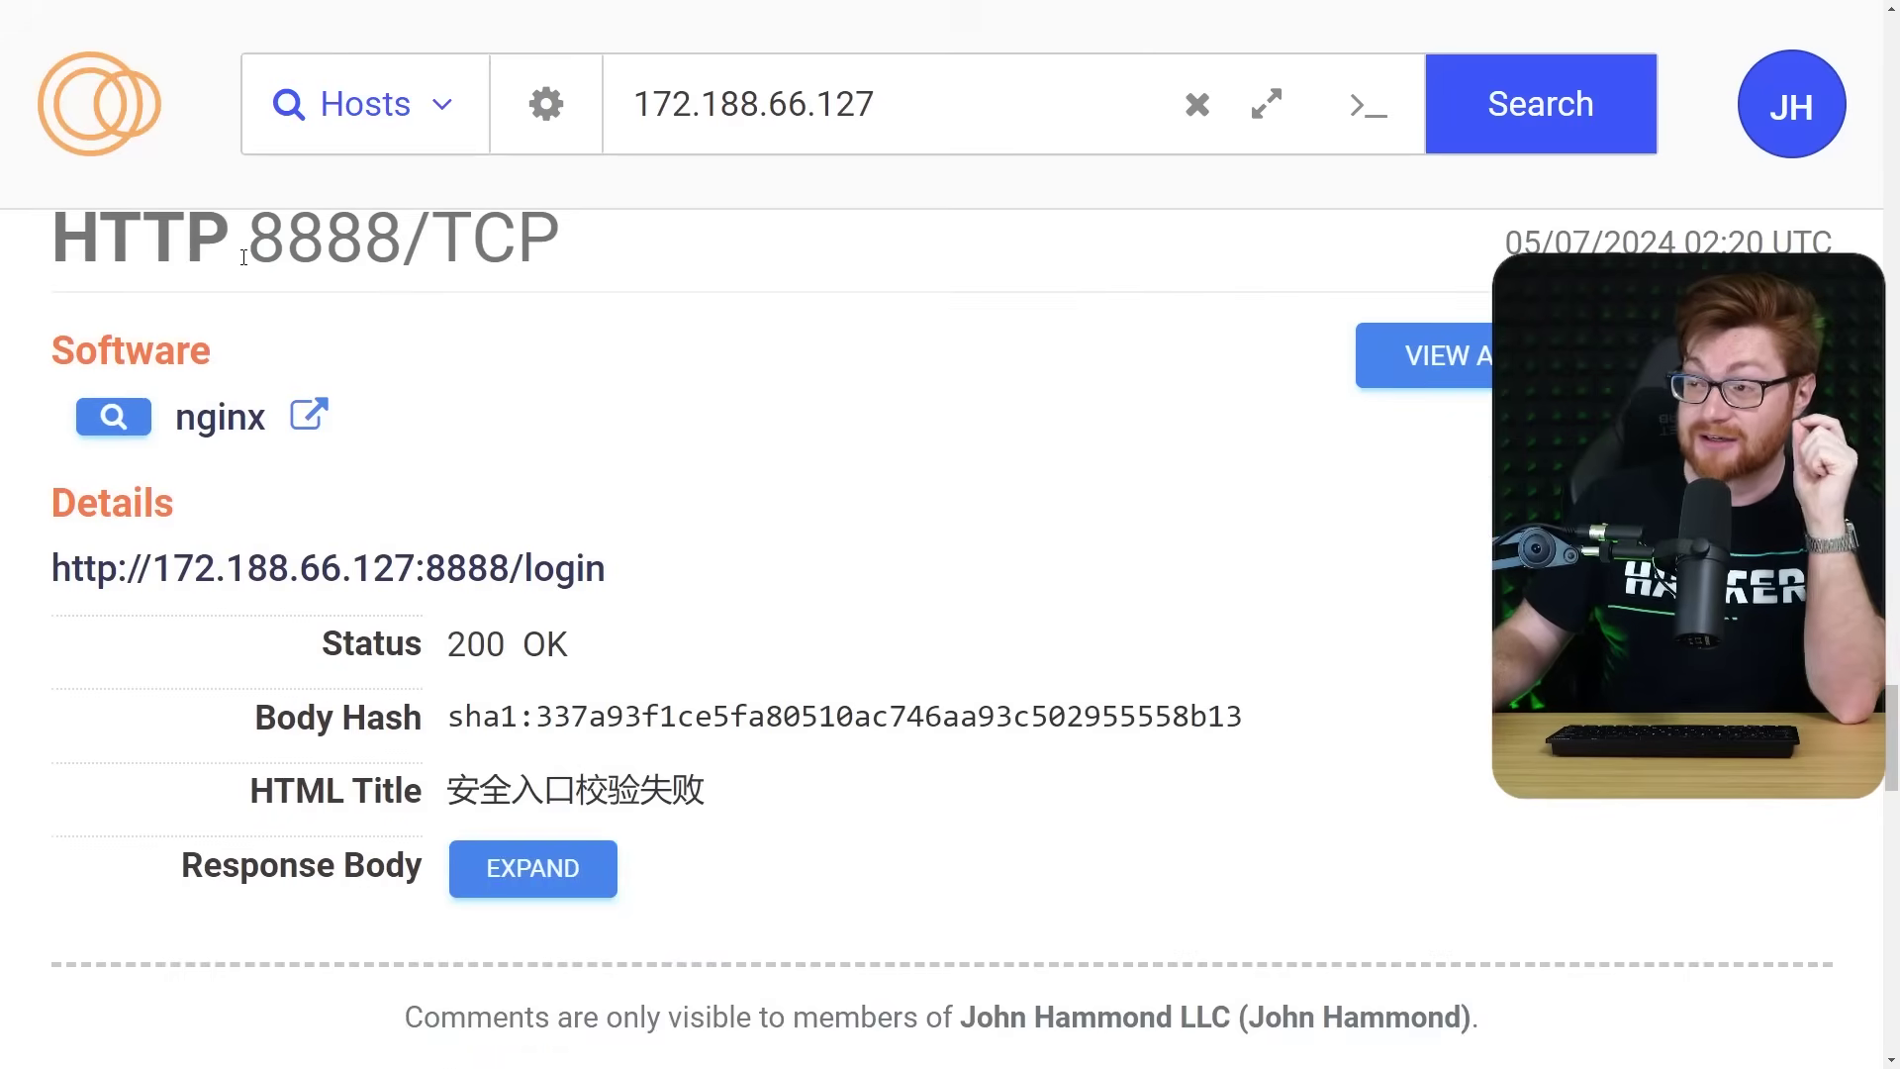
# Inspect the port, HTML title and login URL of the host's 8888/TCP HTTP service.
pyautogui.moveTo(247, 248); pyautogui.dragTo(633, 282)
pyautogui.click(763, 445)
pyautogui.moveTo(447, 790); pyautogui.dragTo(877, 806)
pyautogui.moveTo(640, 564); pyautogui.dragTo(47, 570)
pyautogui.click(763, 594)
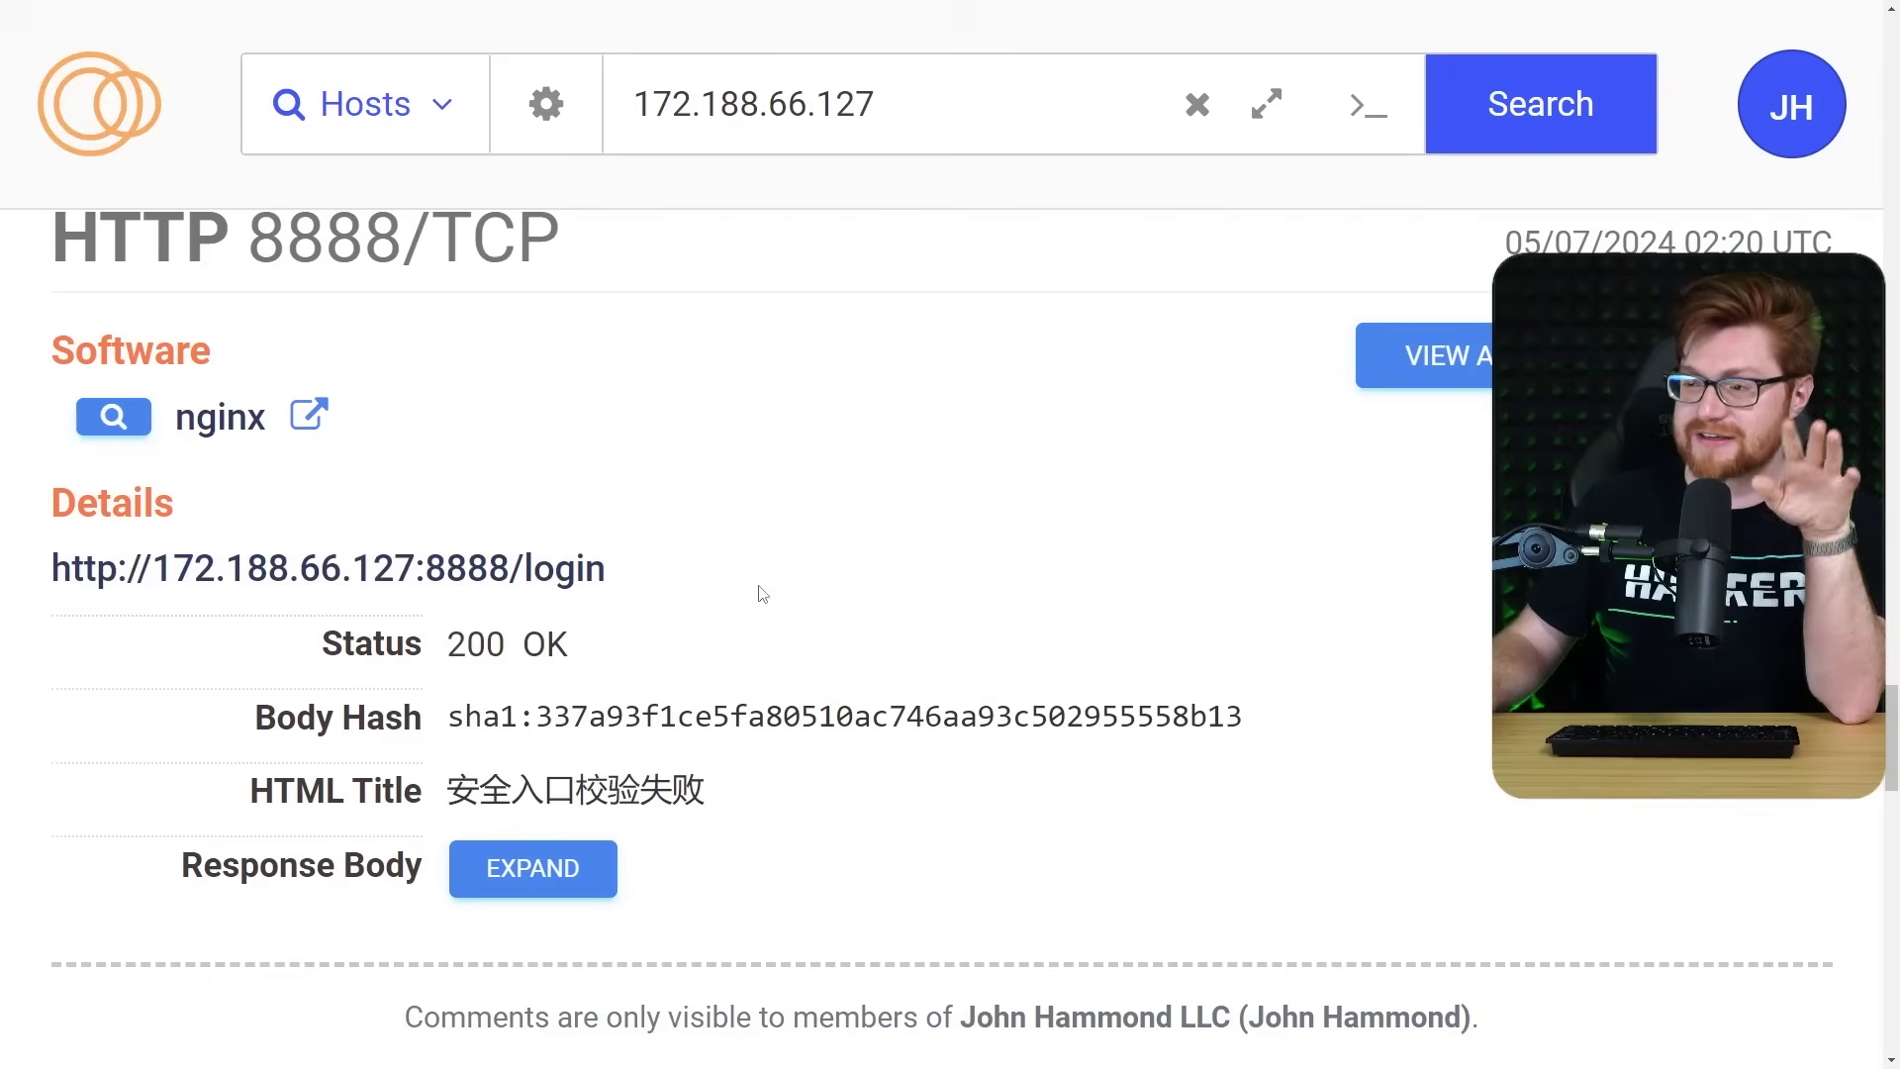
pyautogui.scroll(-1, 1166, 523)
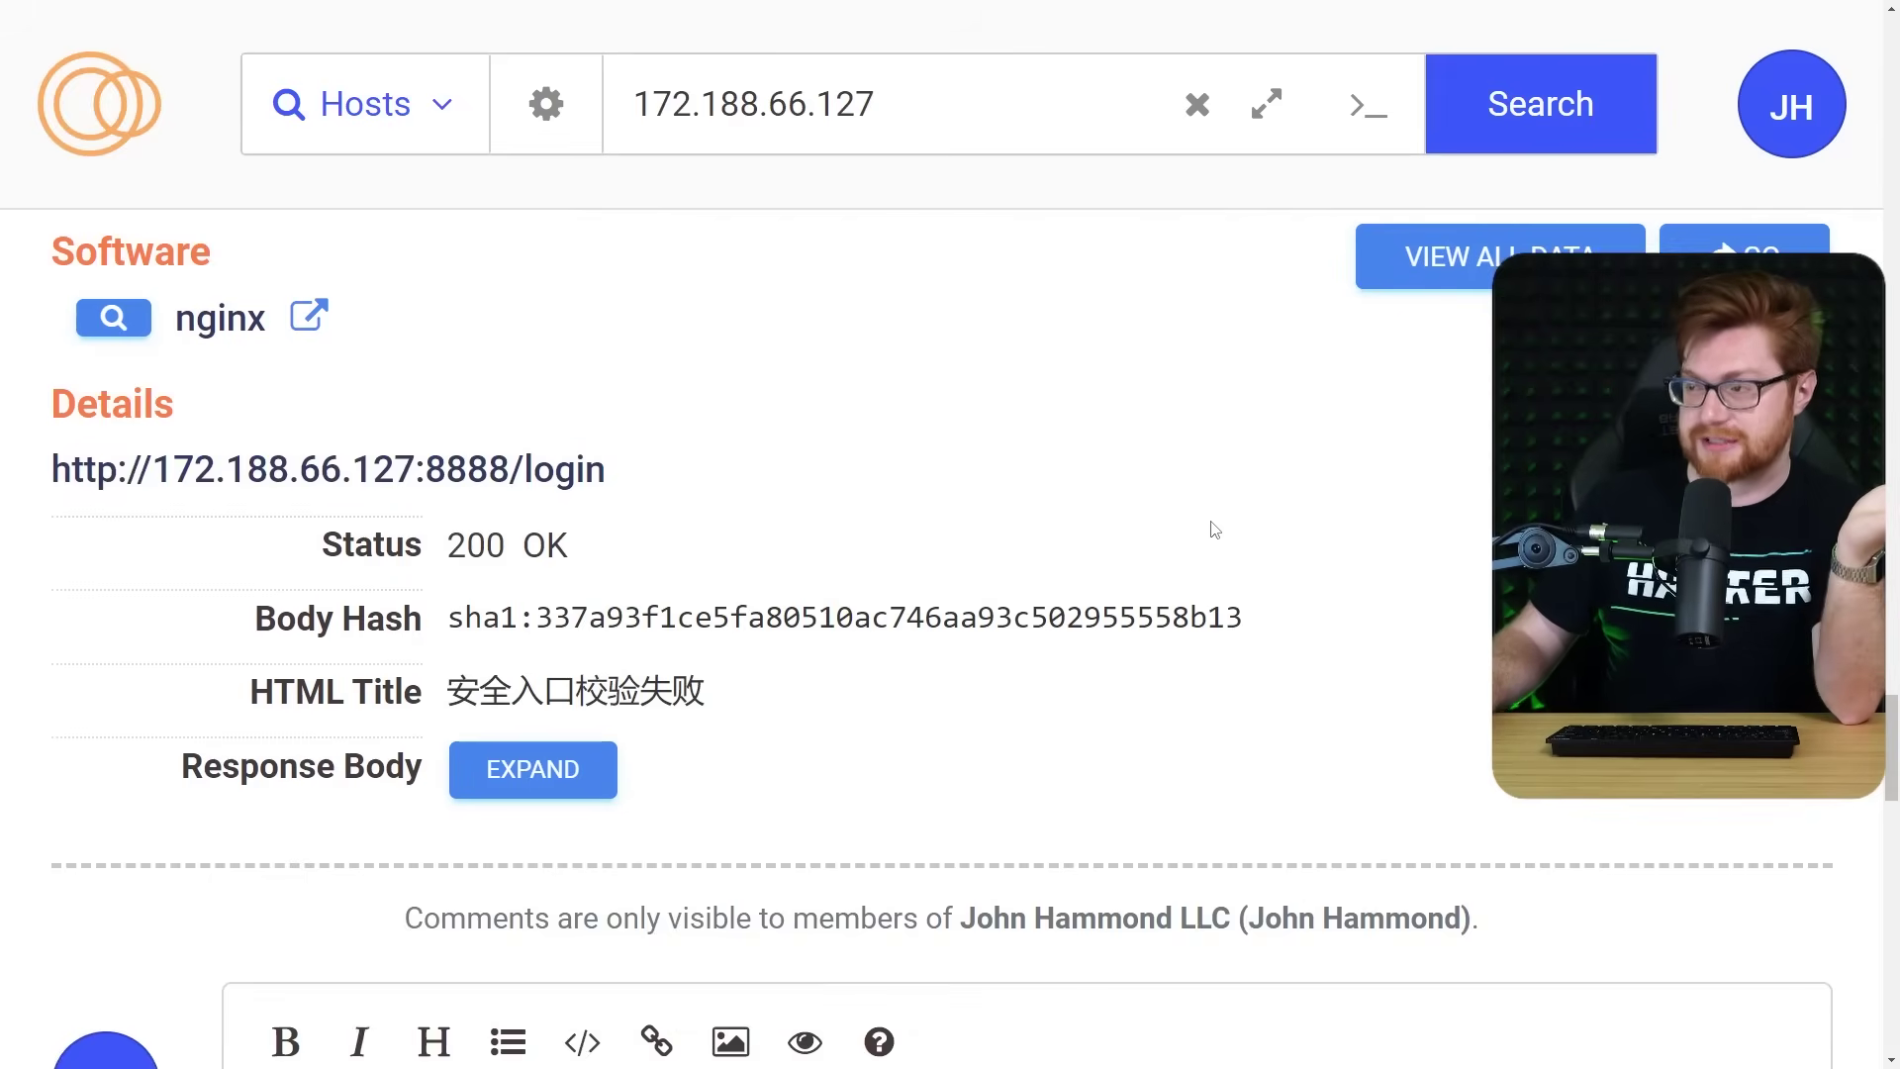
pyautogui.click(1743, 255)
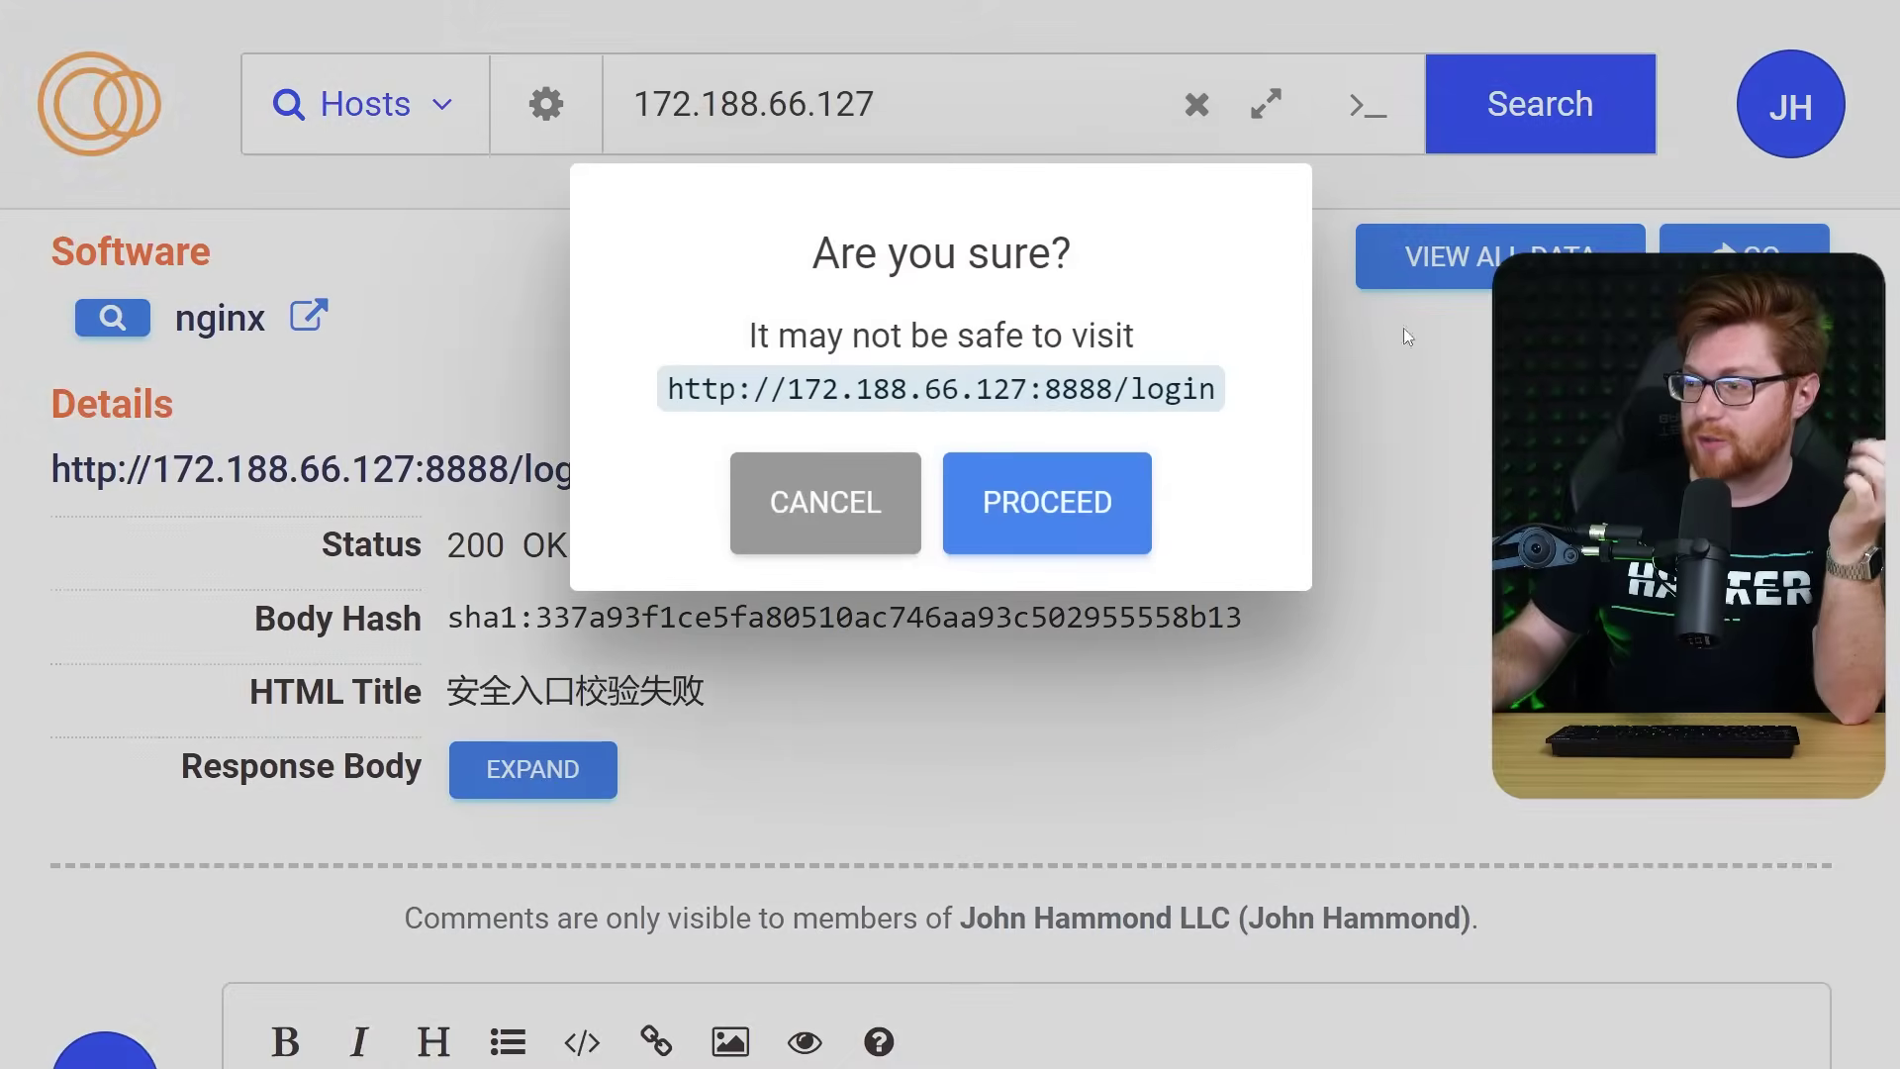
pyautogui.click(1063, 495)
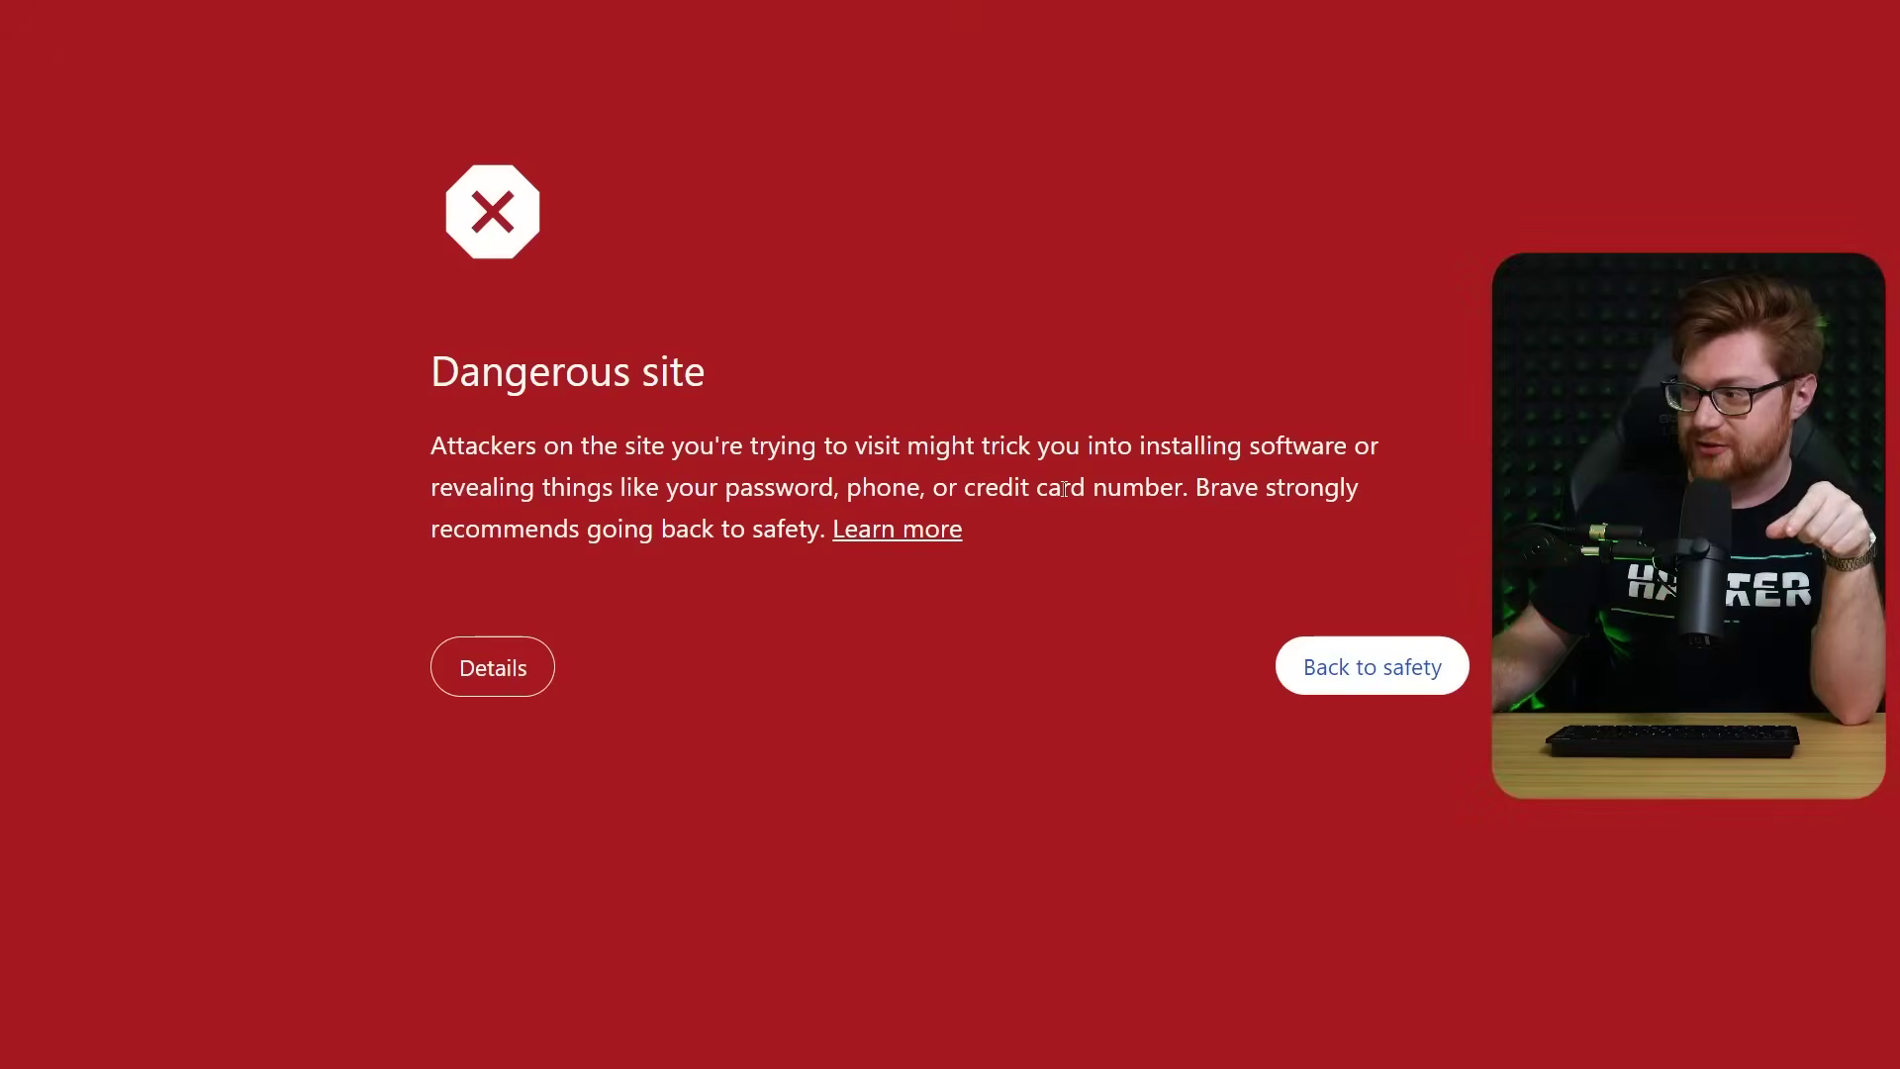
pyautogui.click(483, 676)
pyautogui.scroll(-1, 550, 797)
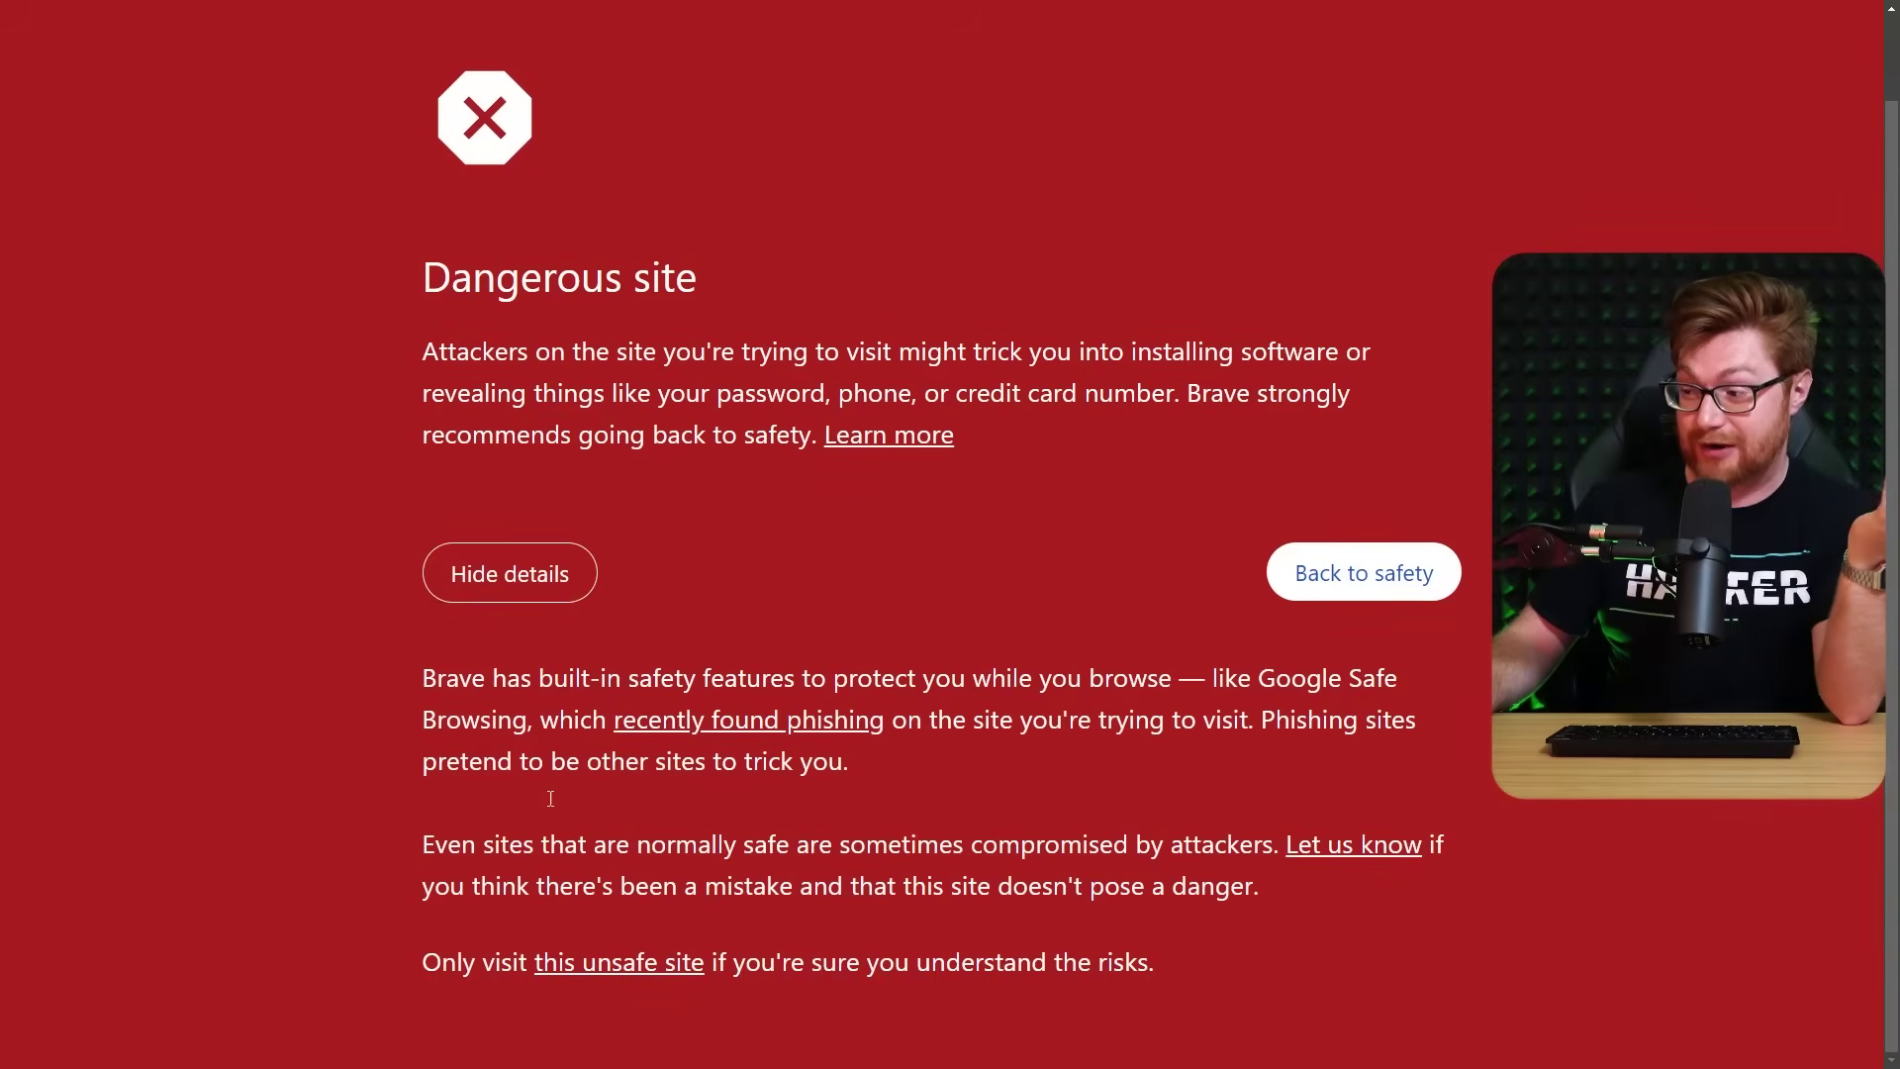
pyautogui.click(586, 972)
# Enlarge the Chinese login panel page, translate it to English, and read its heading, error reason and red note.
pyautogui.hotkey('ctrl', '+')
pyautogui.hotkey('ctrl', '+')
pyautogui.hotkey('ctrl', '+')
pyautogui.hotkey('ctrl', '+')
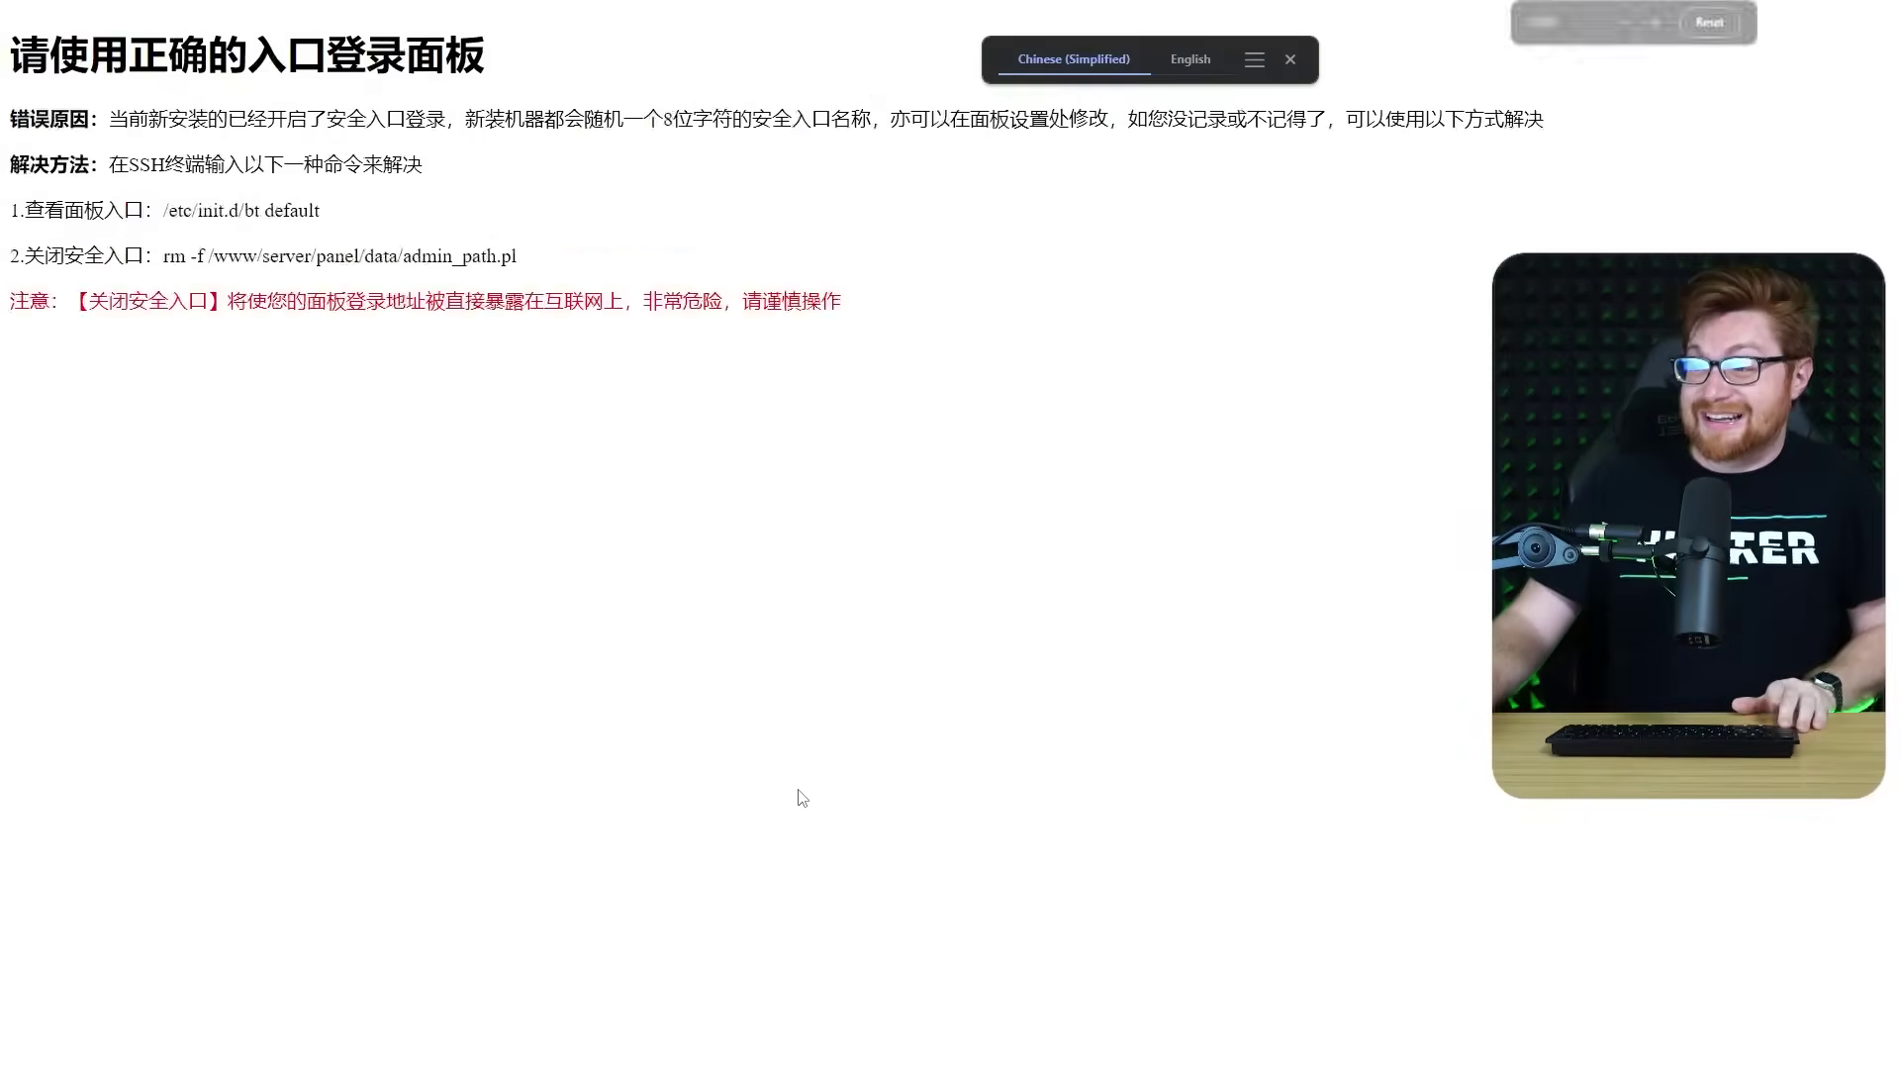
pyautogui.click(1186, 57)
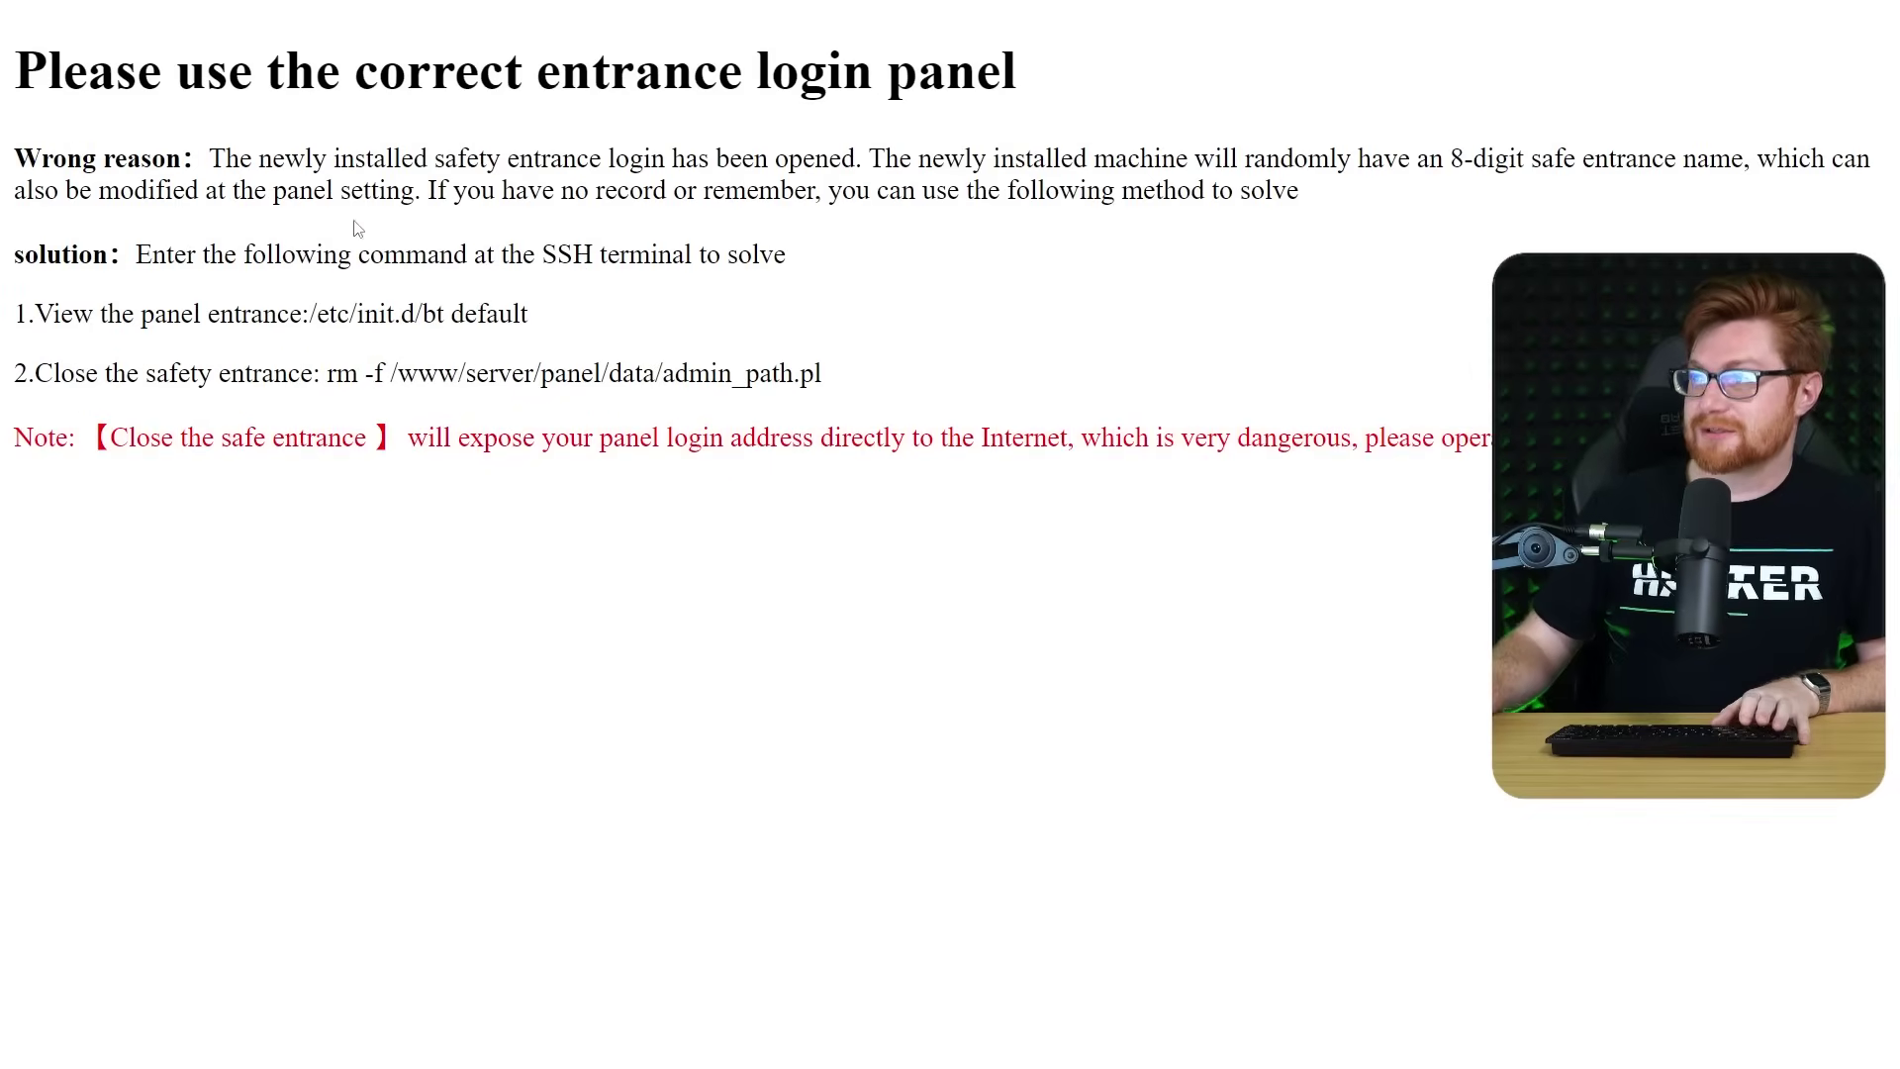
pyautogui.moveTo(27, 96); pyautogui.dragTo(457, 74)
pyautogui.moveTo(225, 158); pyautogui.dragTo(1096, 183)
pyautogui.click(1360, 195)
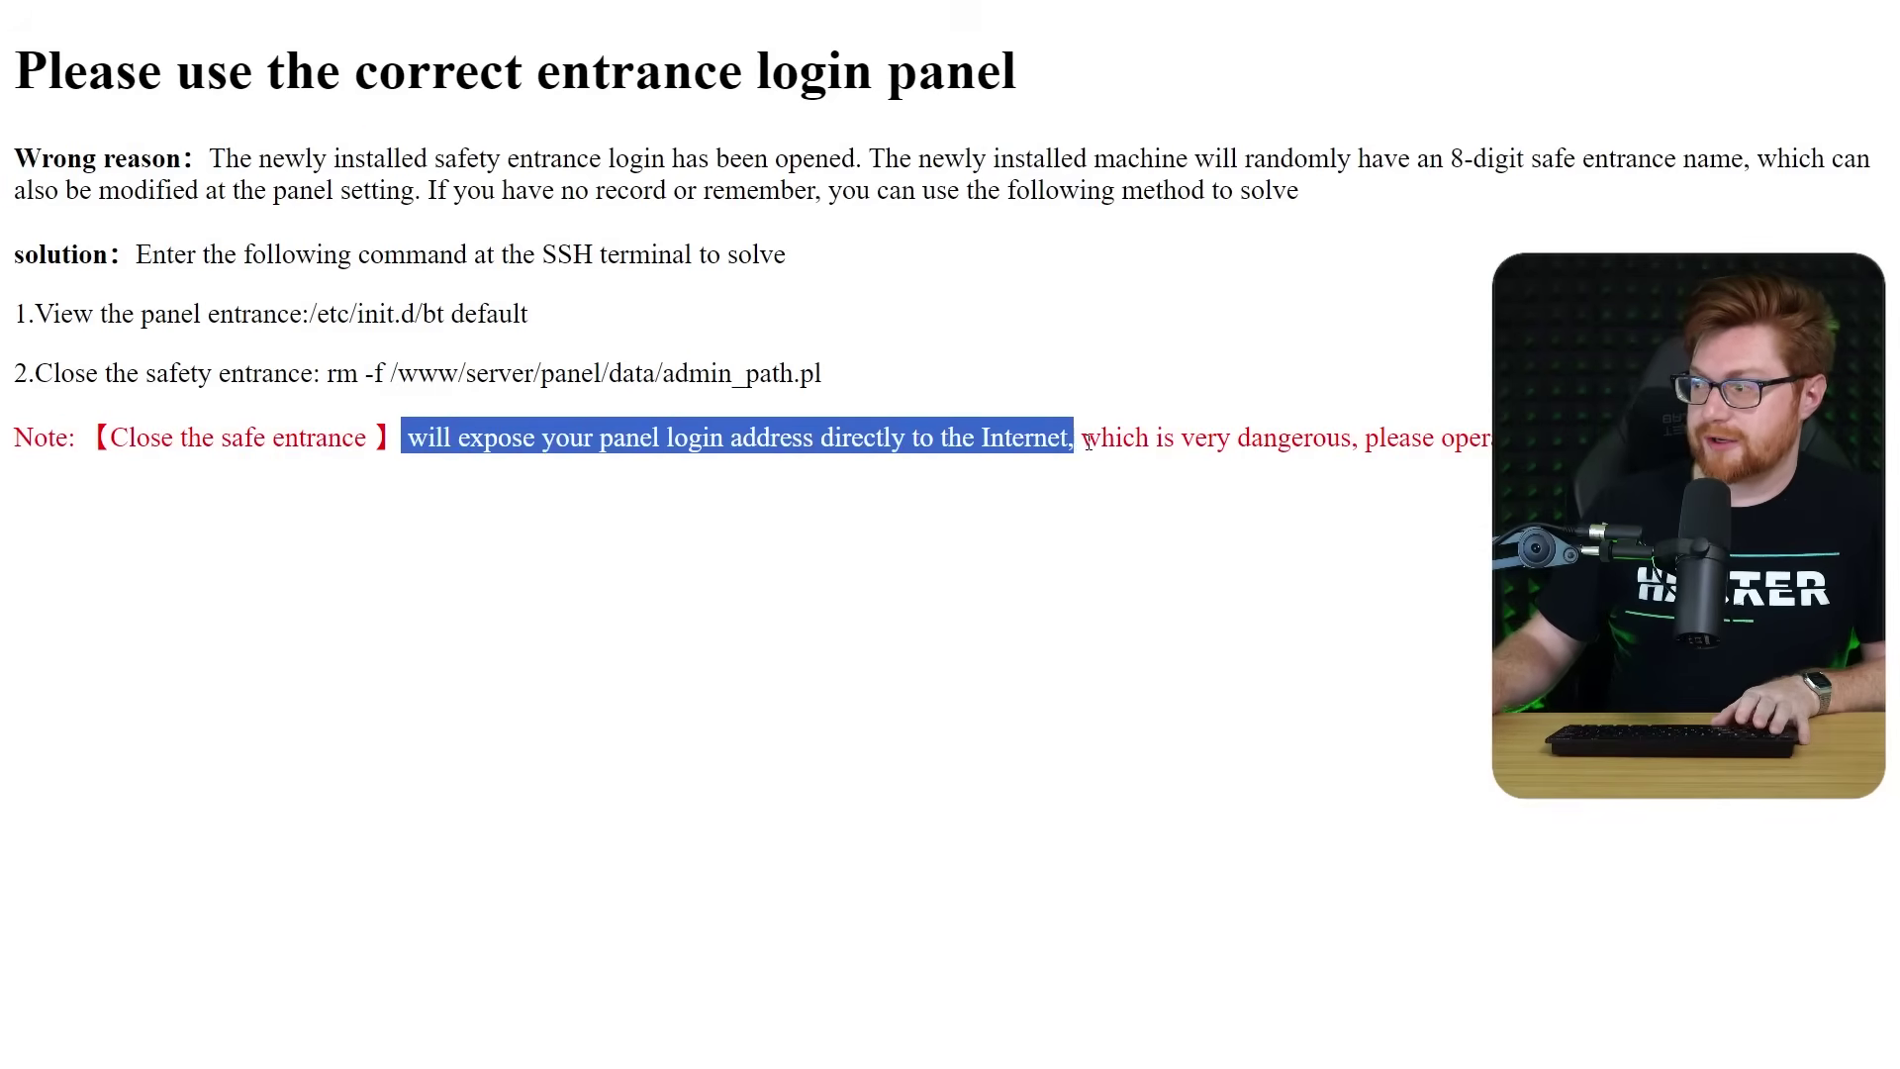
pyautogui.hotkey('ctrl', '-')
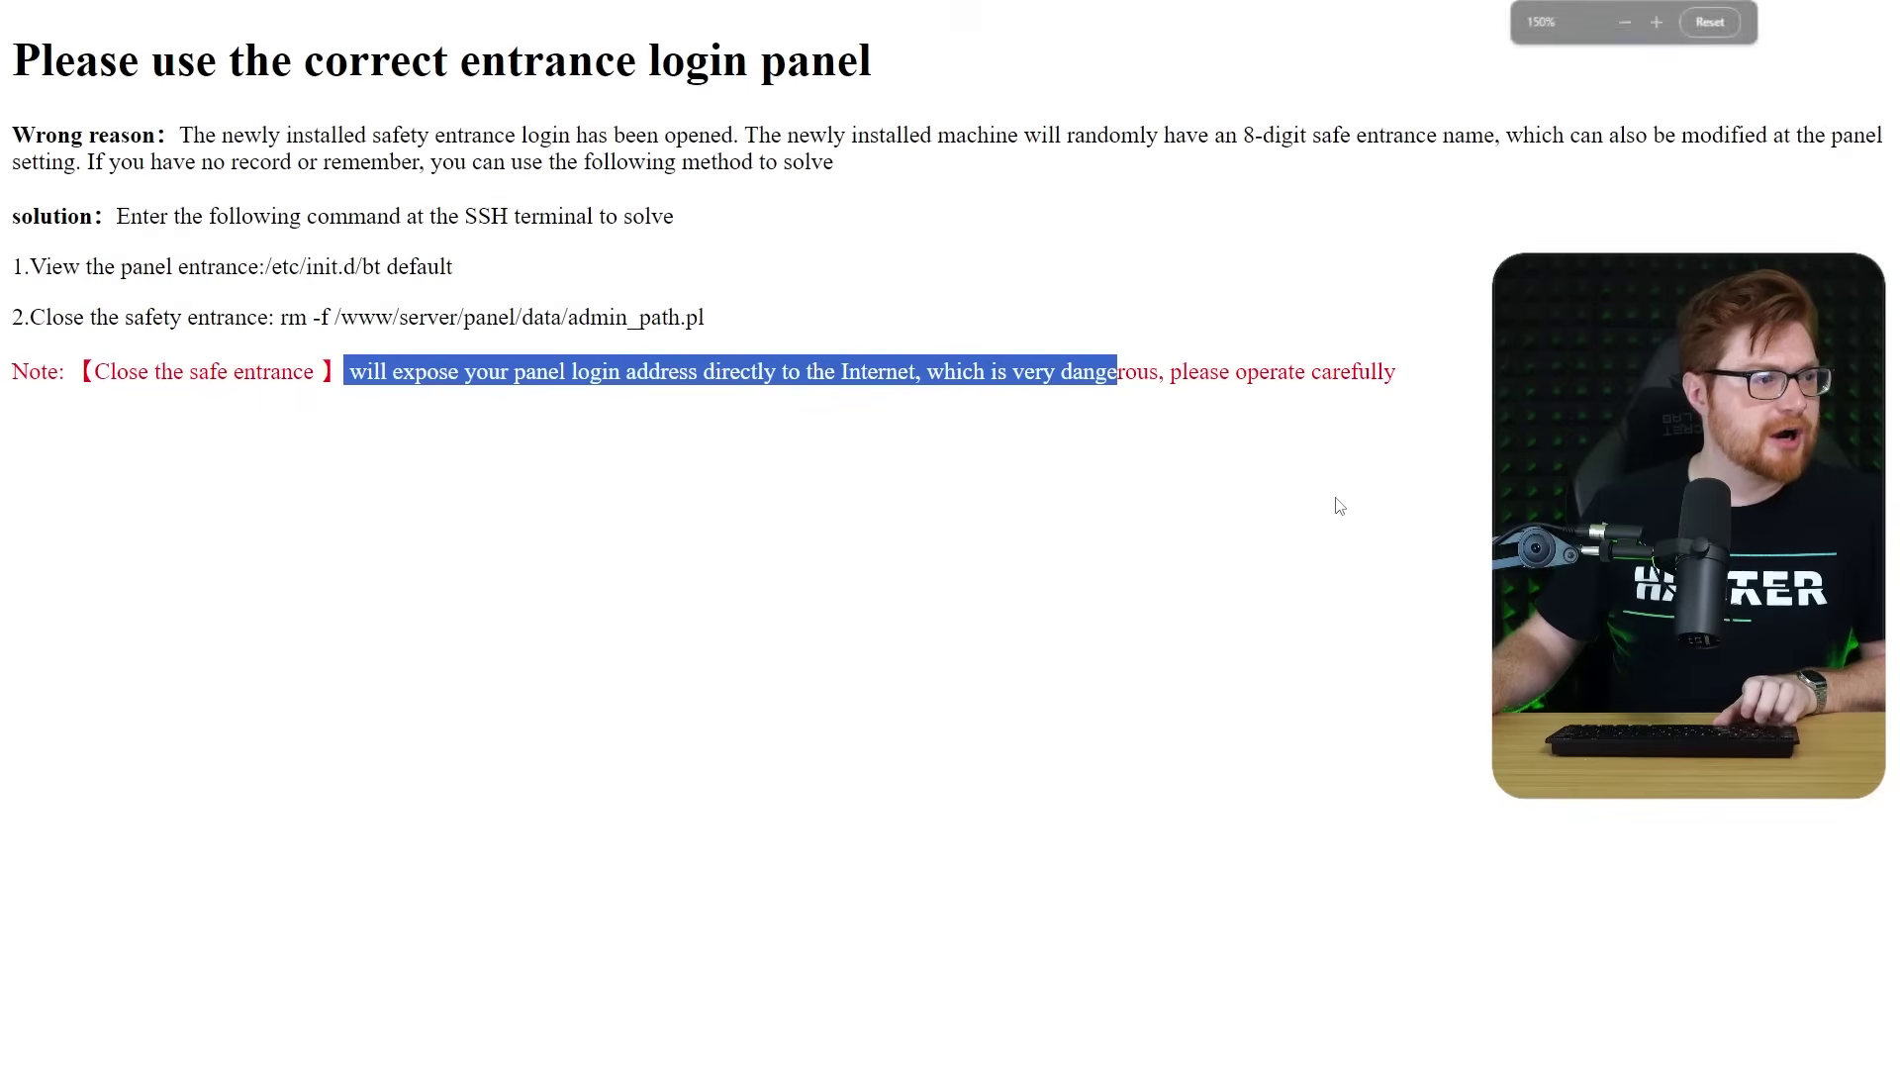
pyautogui.hotkey('ctrl', '+')
pyautogui.hotkey('ctrl', '+')
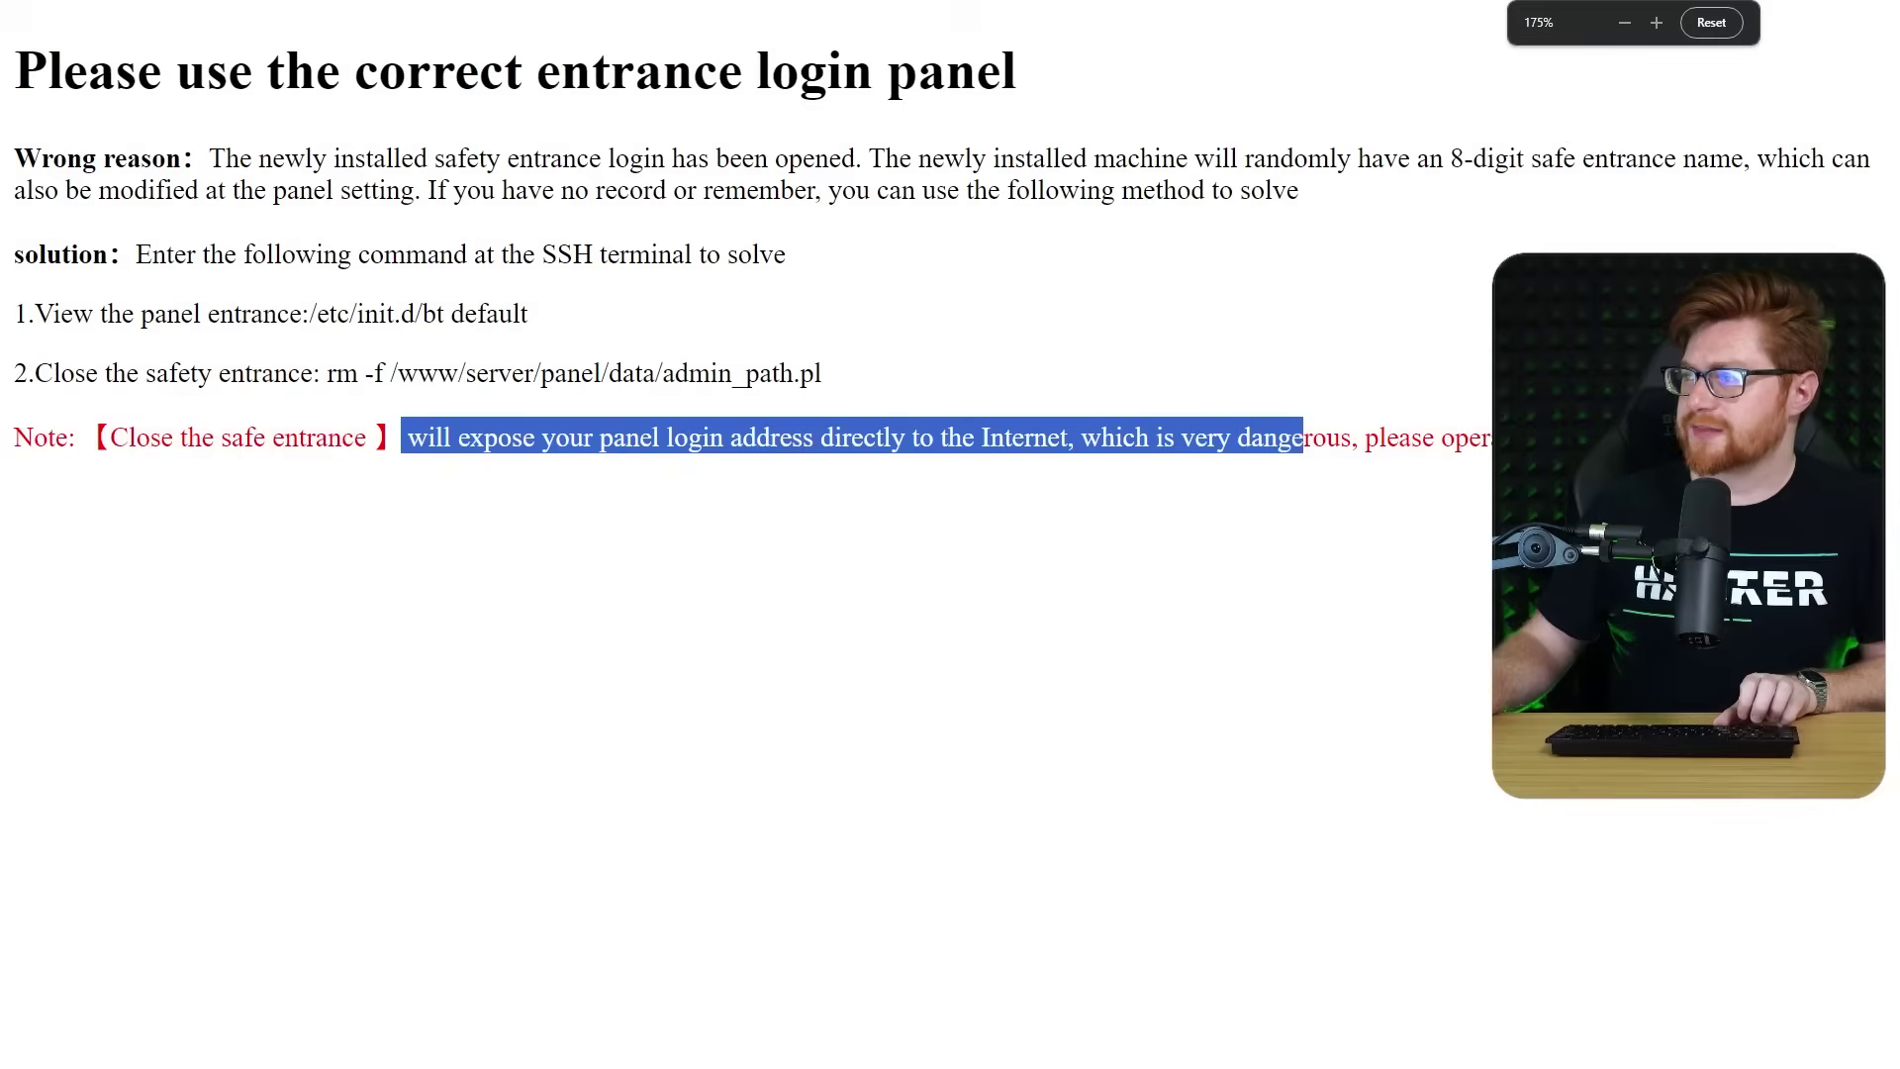
pyautogui.click(1216, 606)
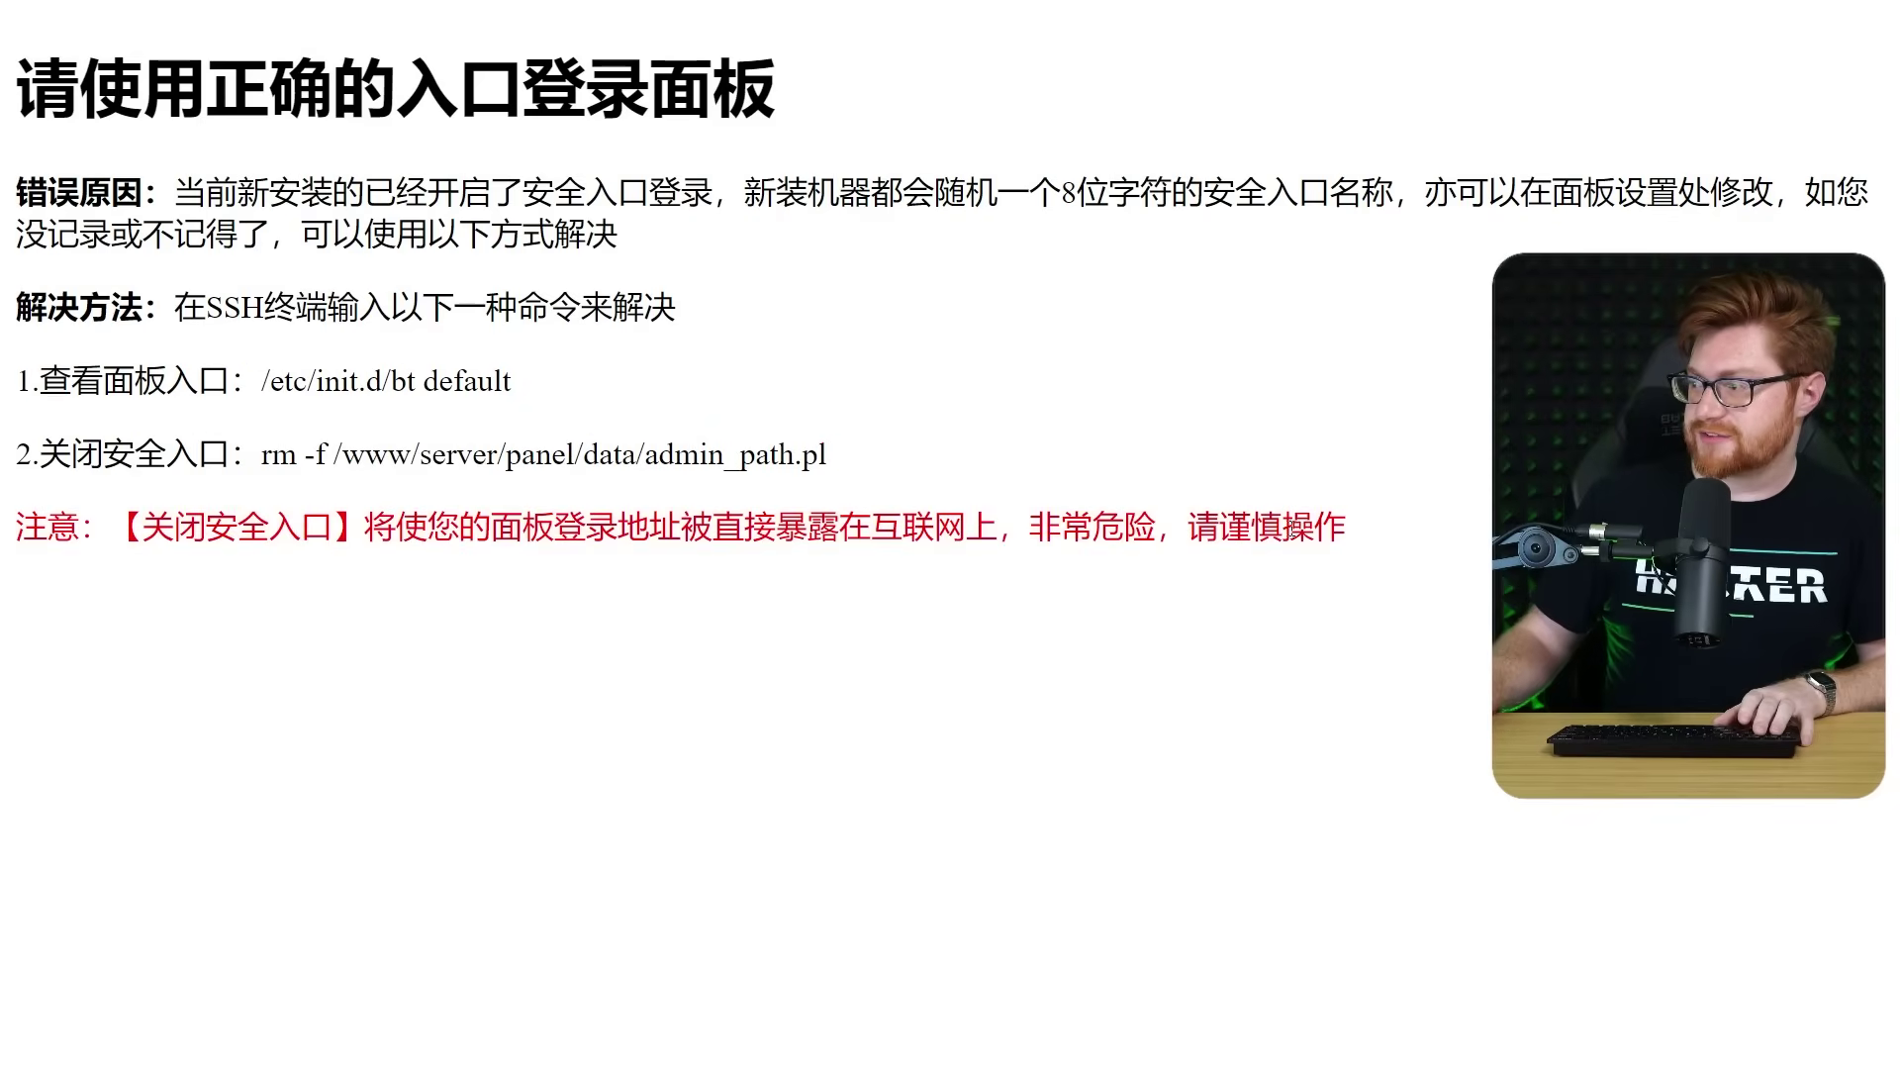
# Search Google for the red note's exact Chinese text, starting with "将使您的面板登录地址被直接暴露在互联网上", and look through the results.
pyautogui.moveTo(1348, 528); pyautogui.dragTo(459, 528)
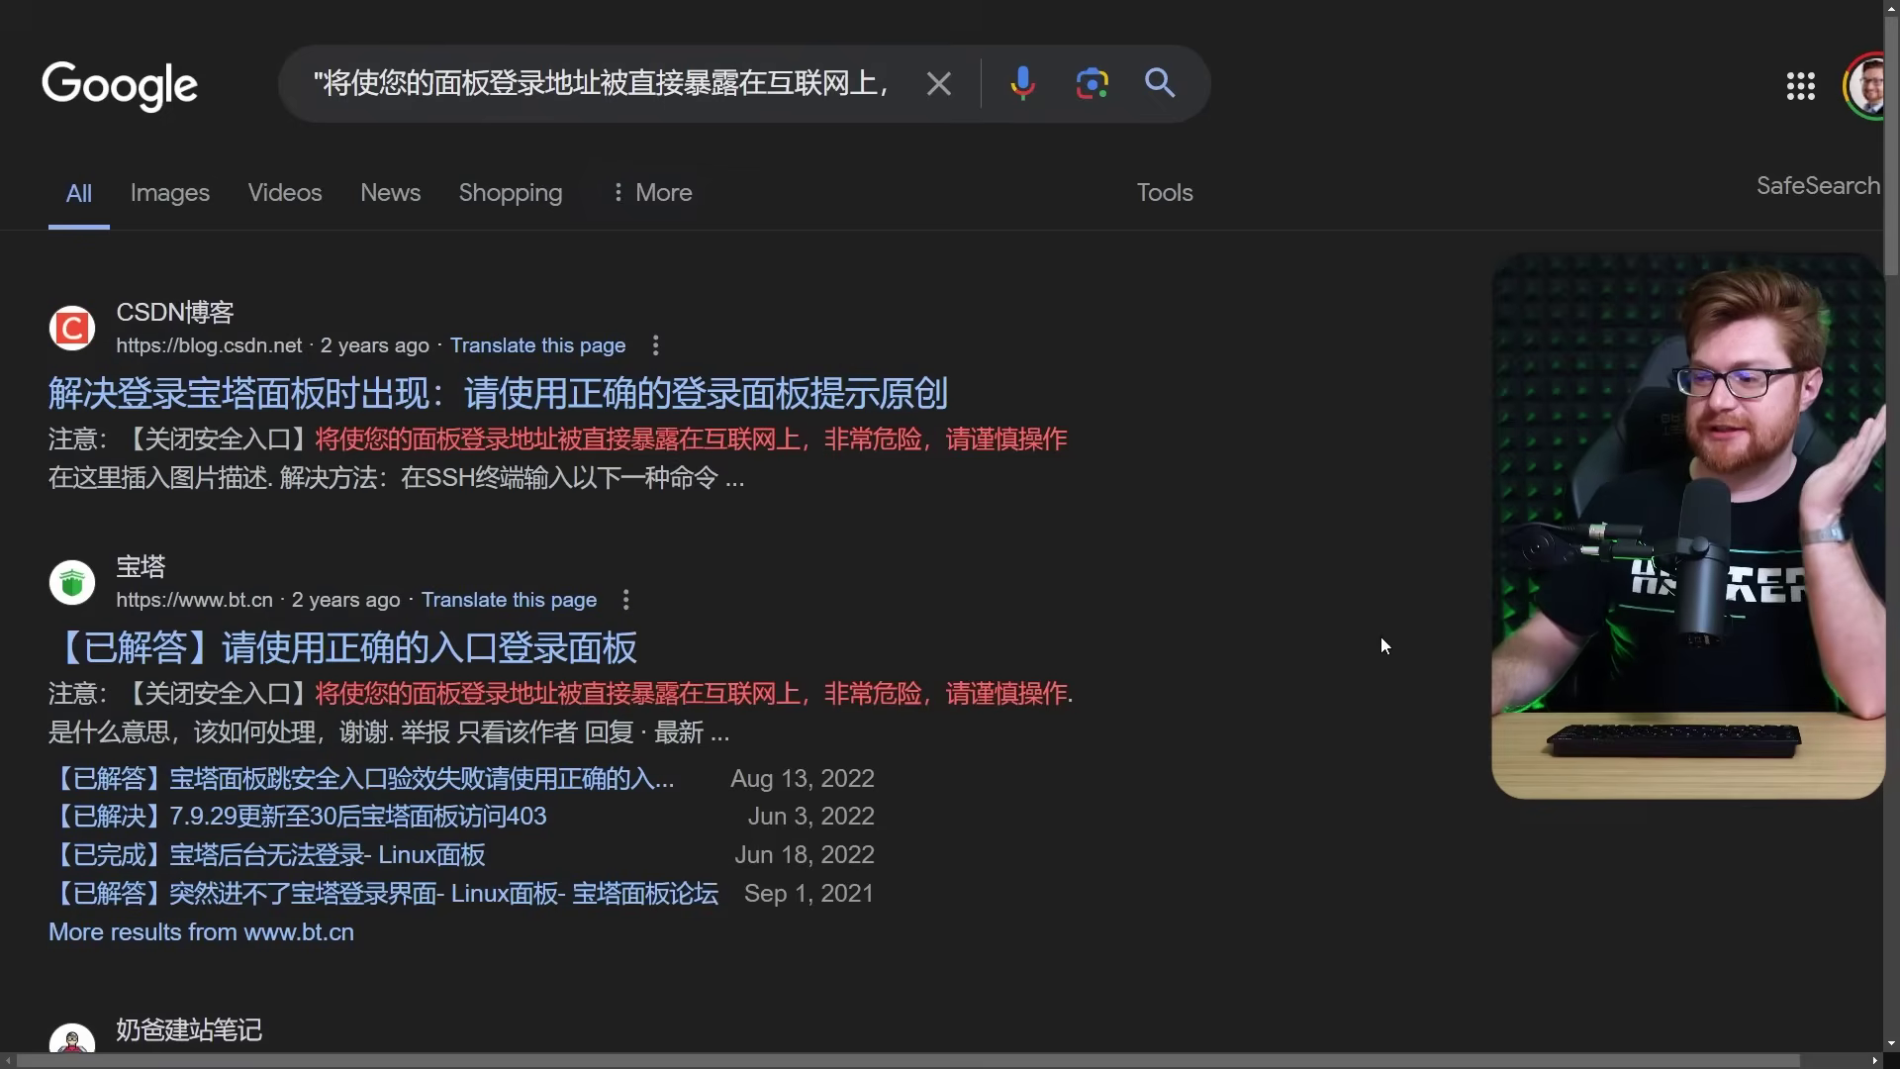
pyautogui.scroll(-6, 1380, 637)
pyautogui.scroll(-7, 1380, 643)
pyautogui.scroll(-7, 1383, 645)
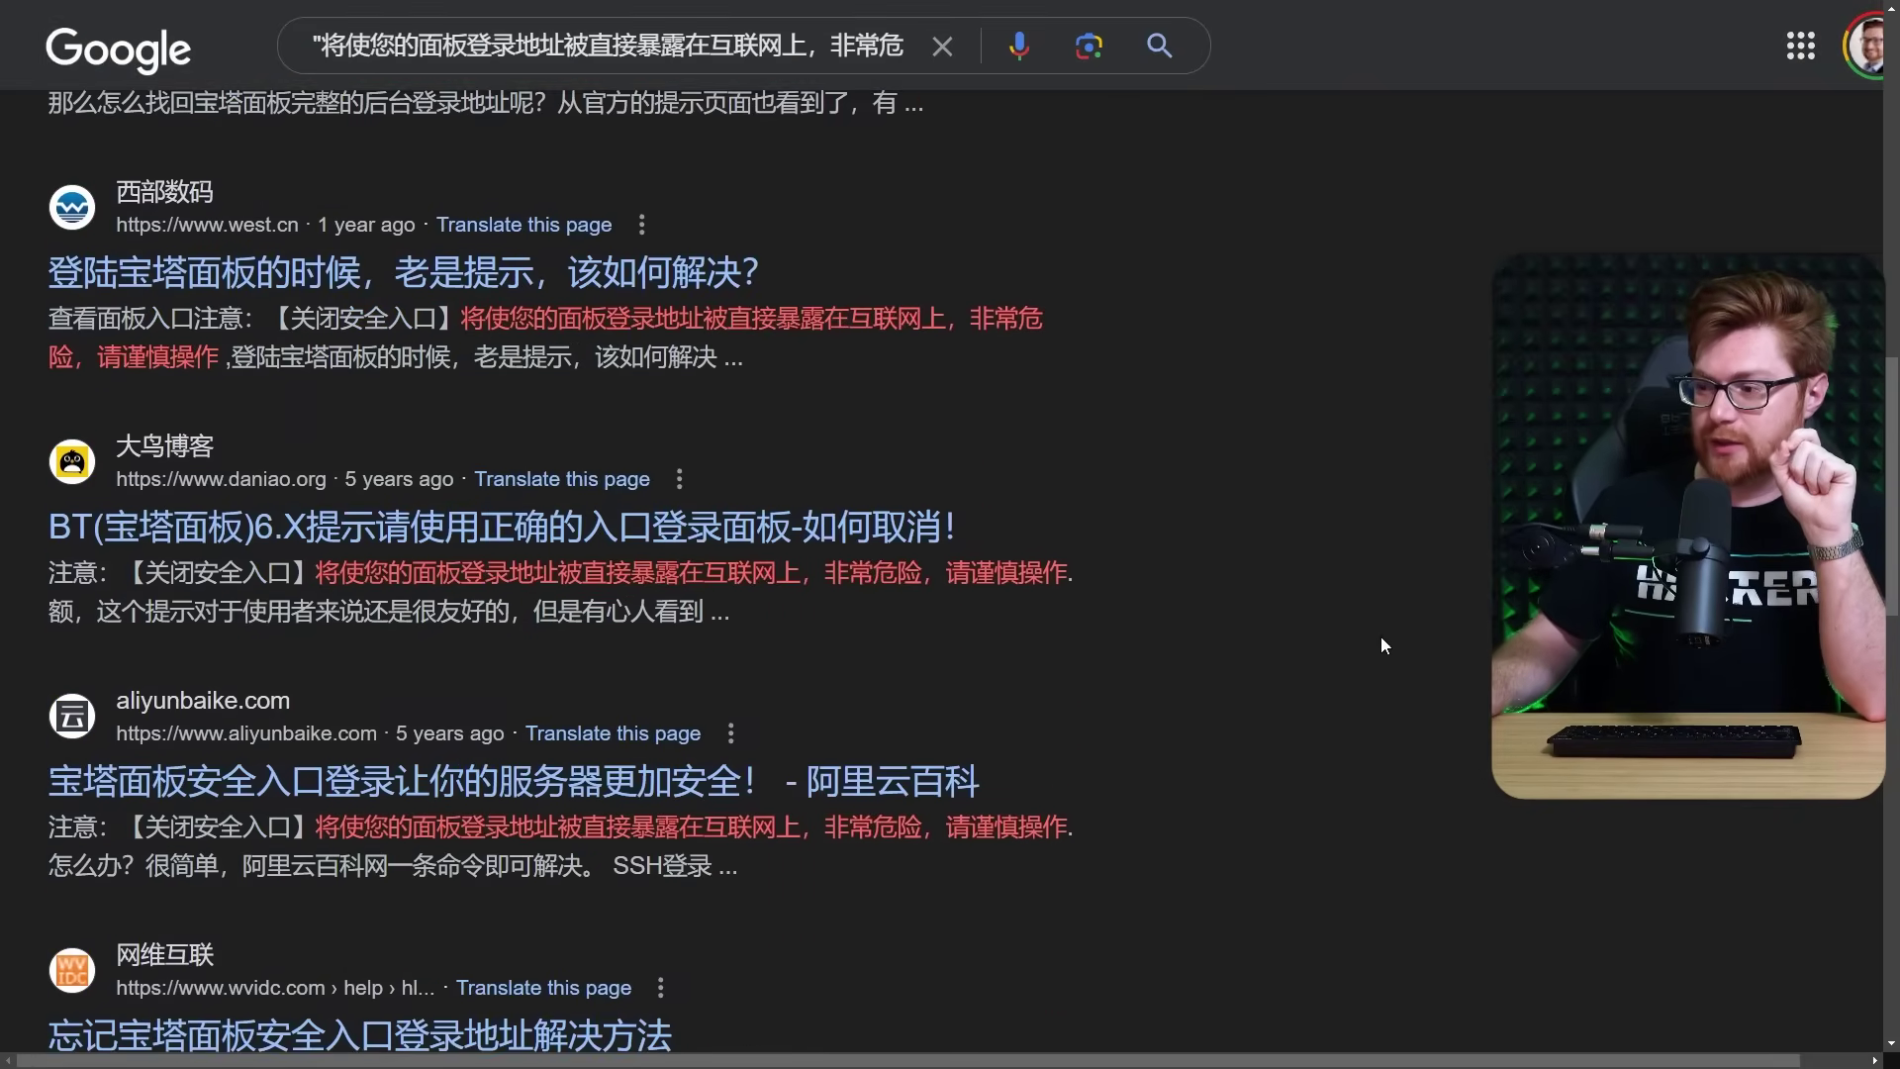
pyautogui.scroll(9, 1380, 643)
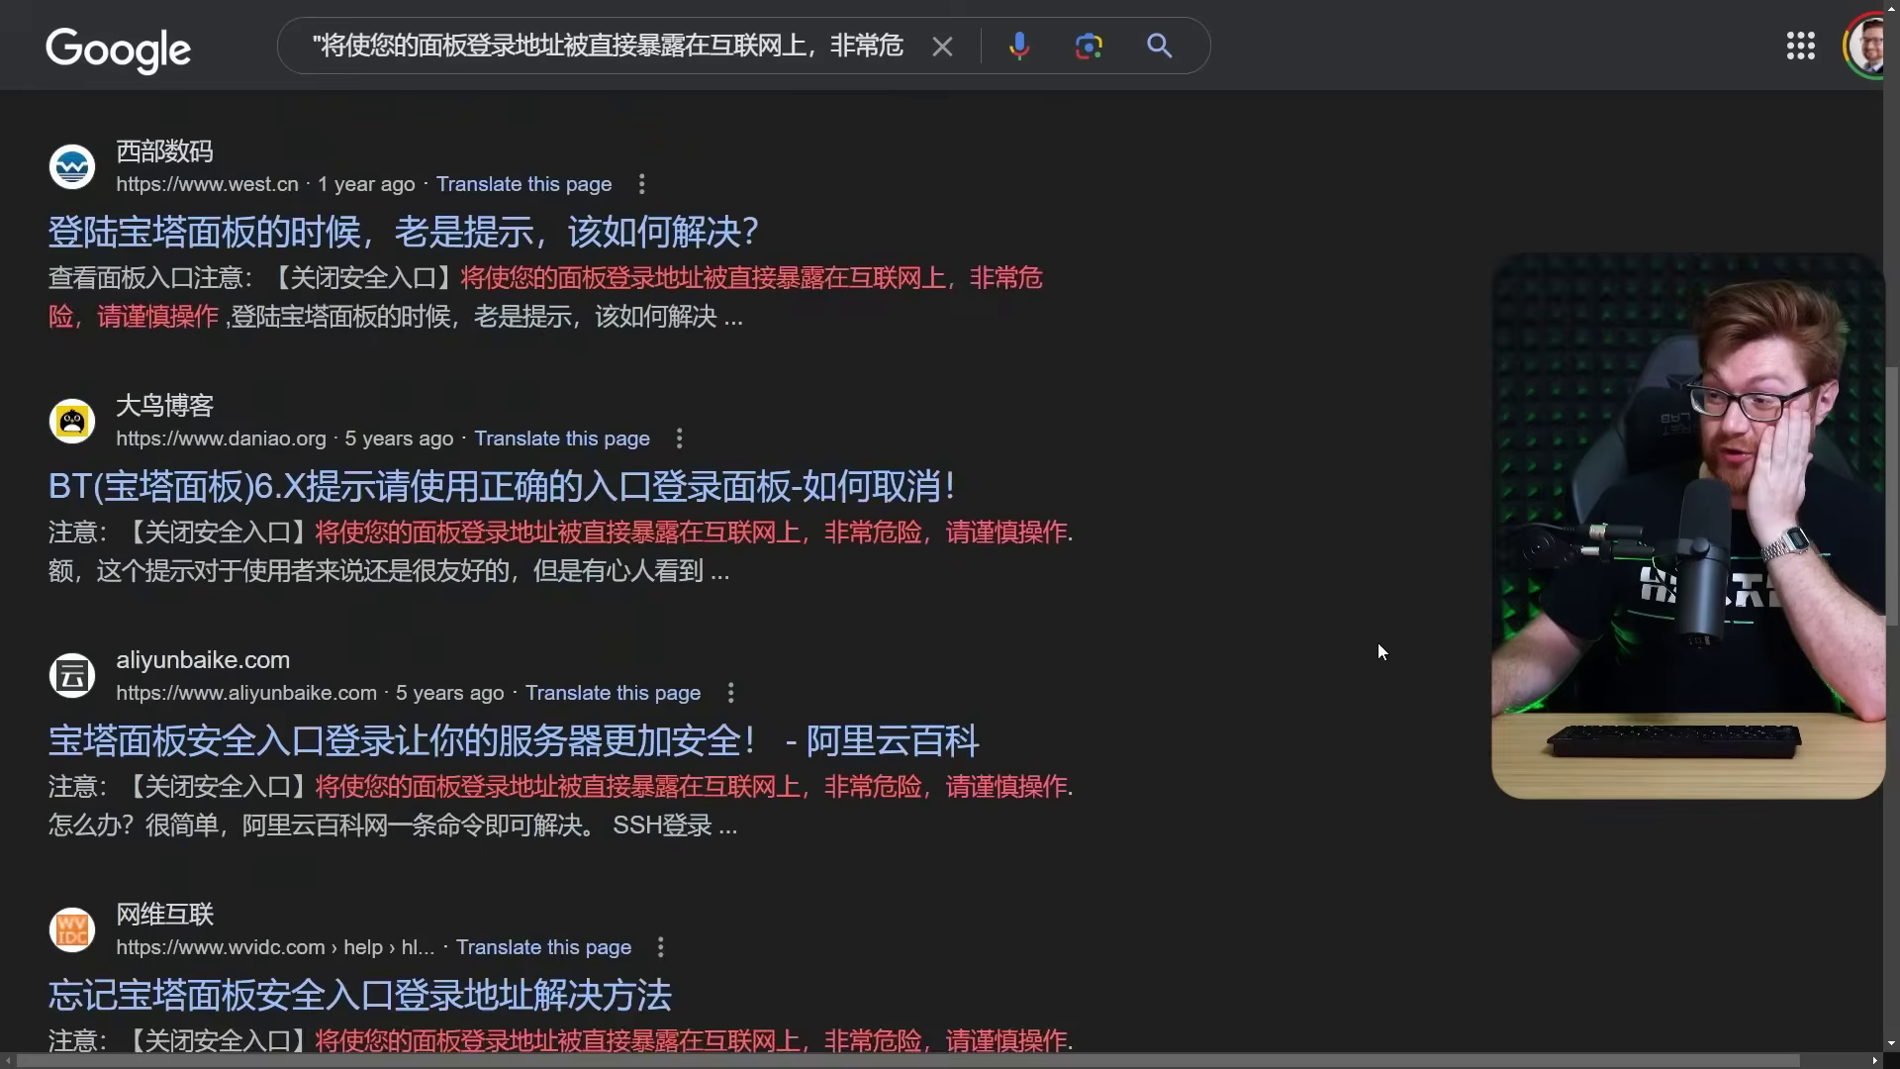
pyautogui.scroll(10, 1376, 649)
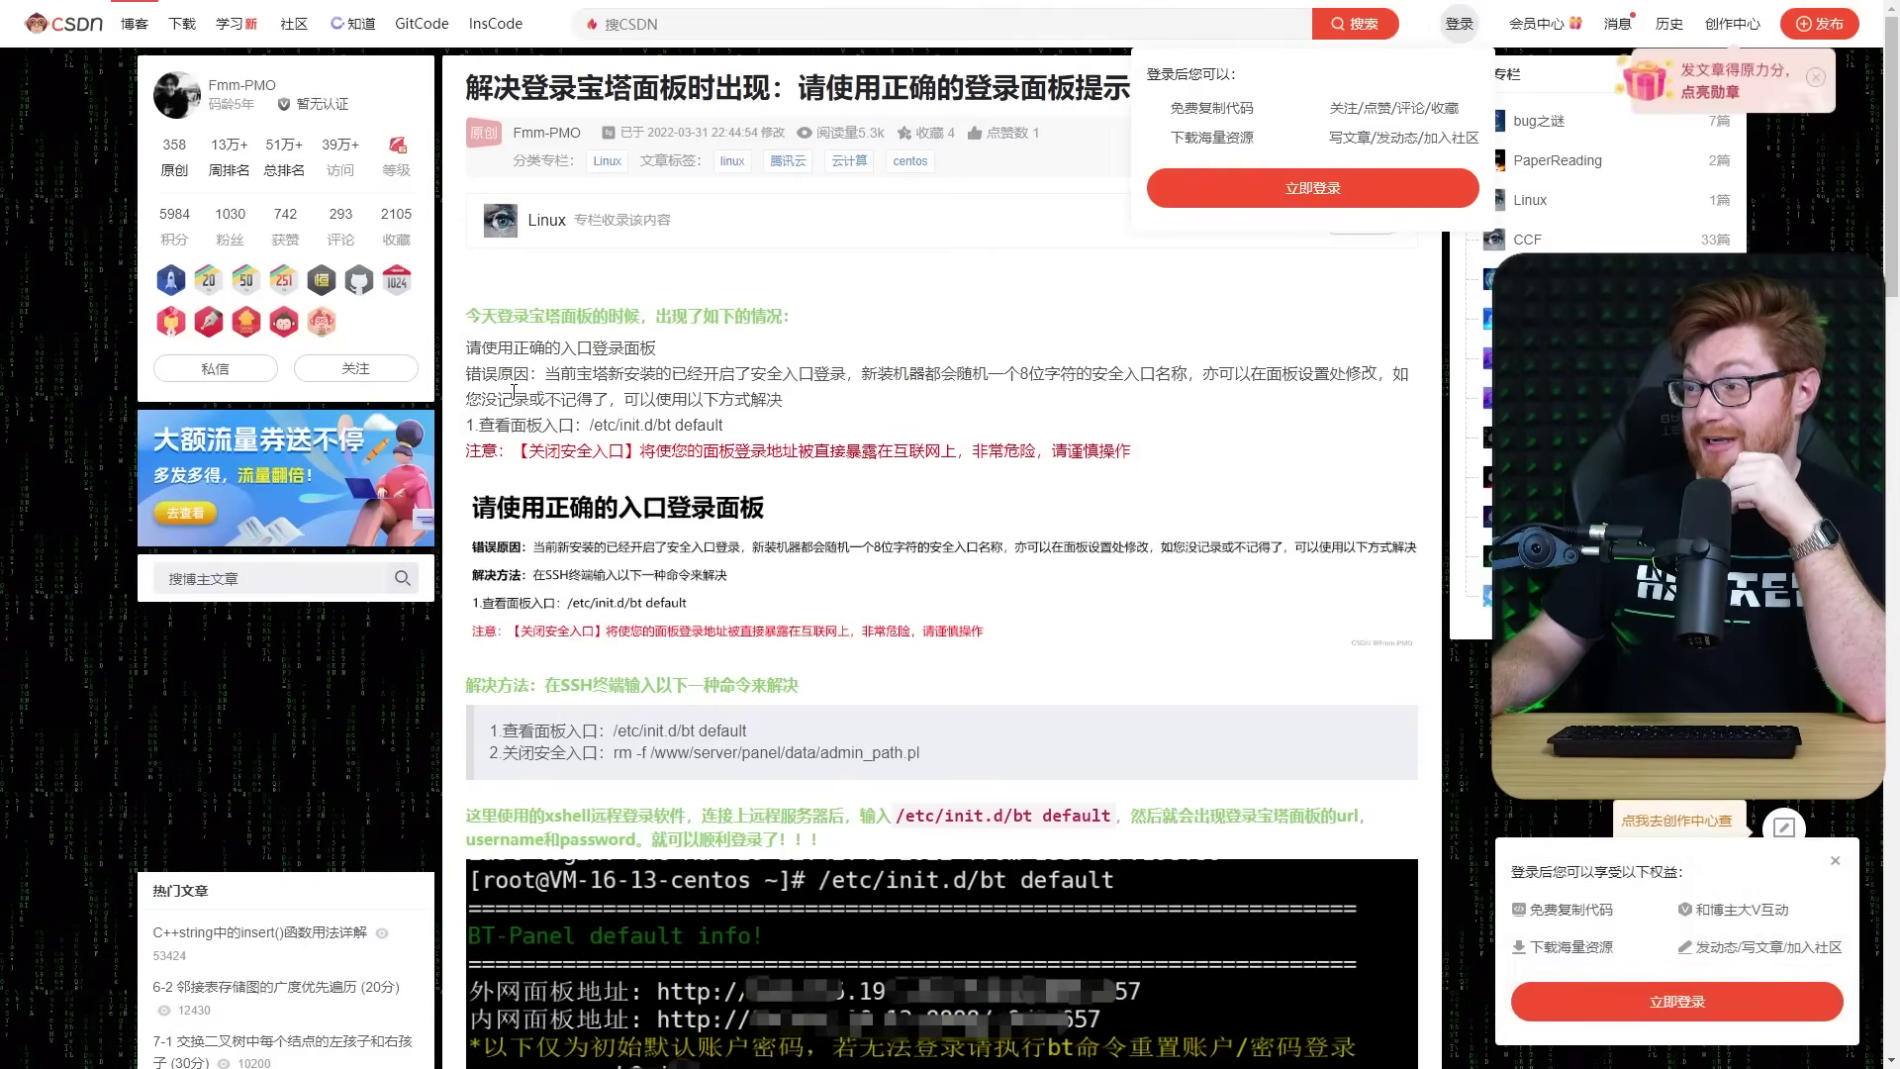
# Enlarge the CSDN article on the login panel reminder and read its English translation, including the pagoda panel mention and SSH solution.
pyautogui.hotkey('ctrl', '+')
pyautogui.hotkey('ctrl', '+')
pyautogui.hotkey('ctrl', '+')
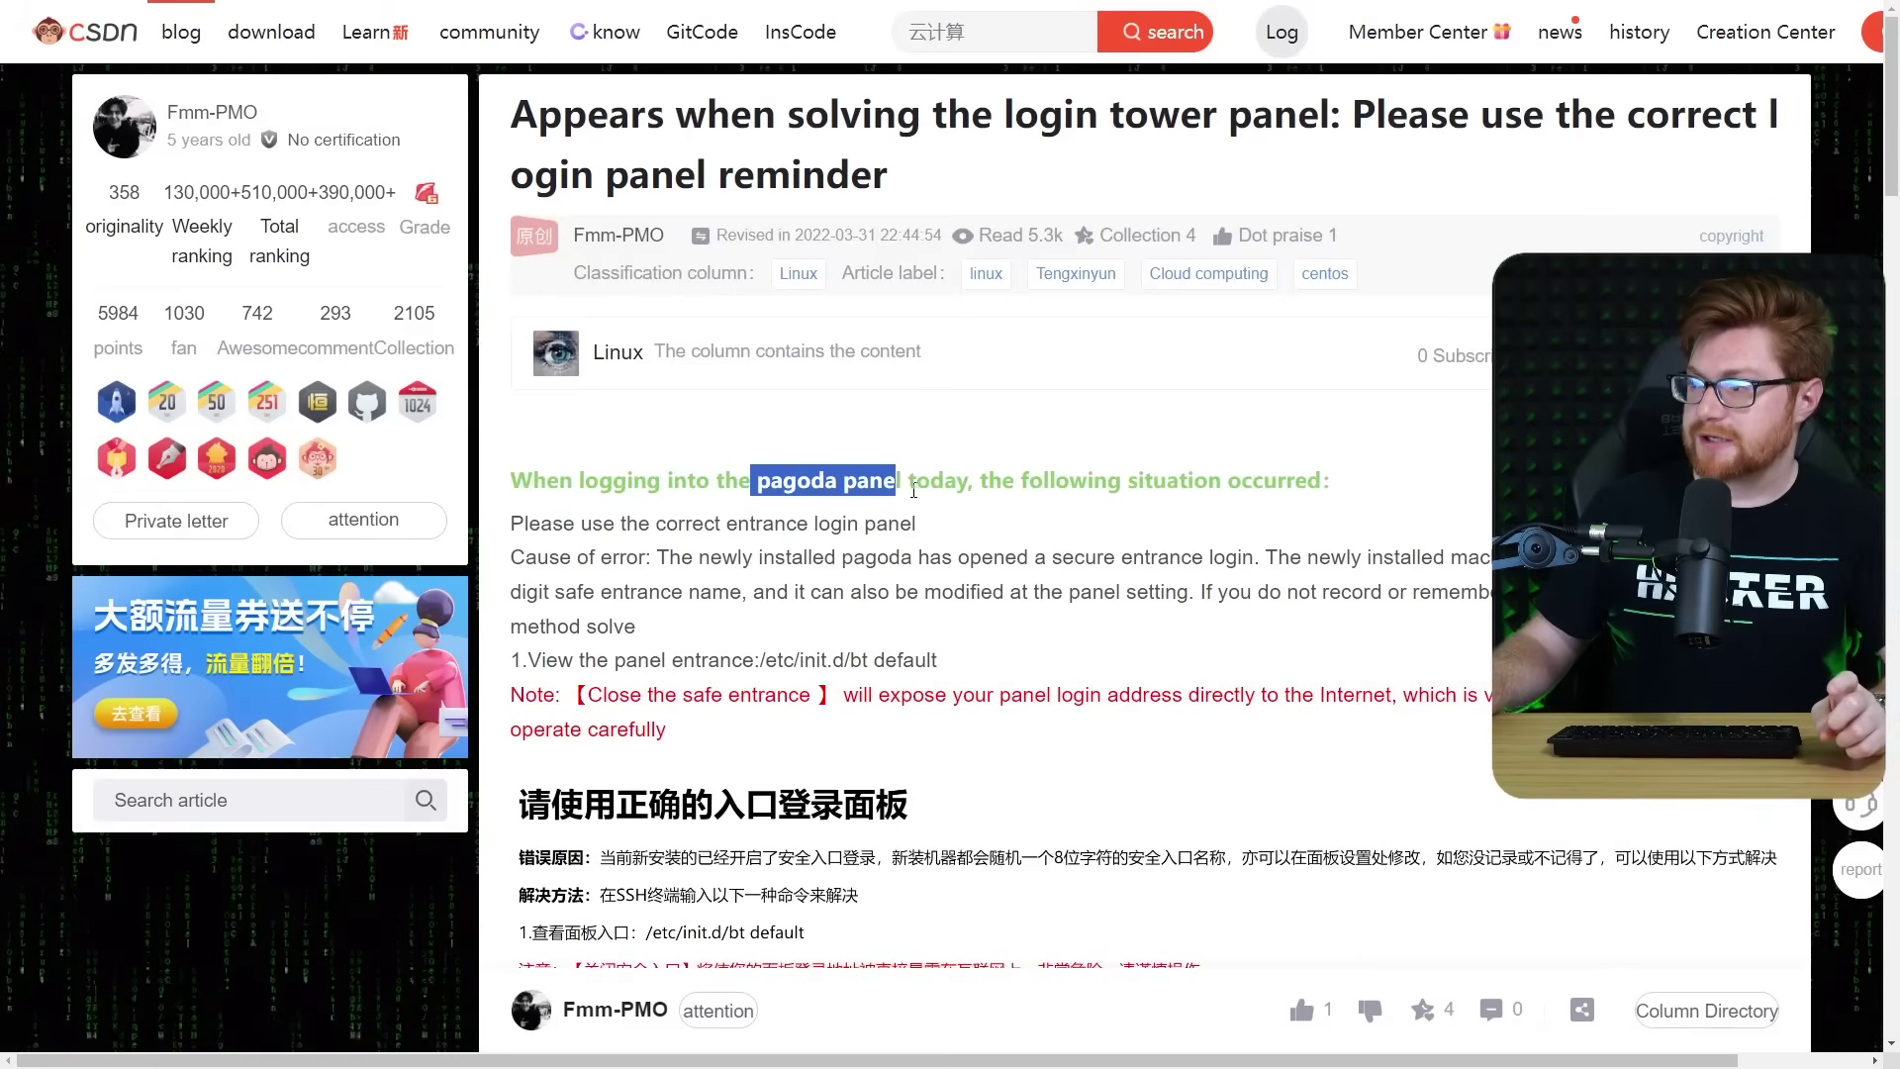
pyautogui.moveTo(913, 492); pyautogui.dragTo(1417, 510)
pyautogui.click(1419, 506)
pyautogui.scroll(-5, 1447, 543)
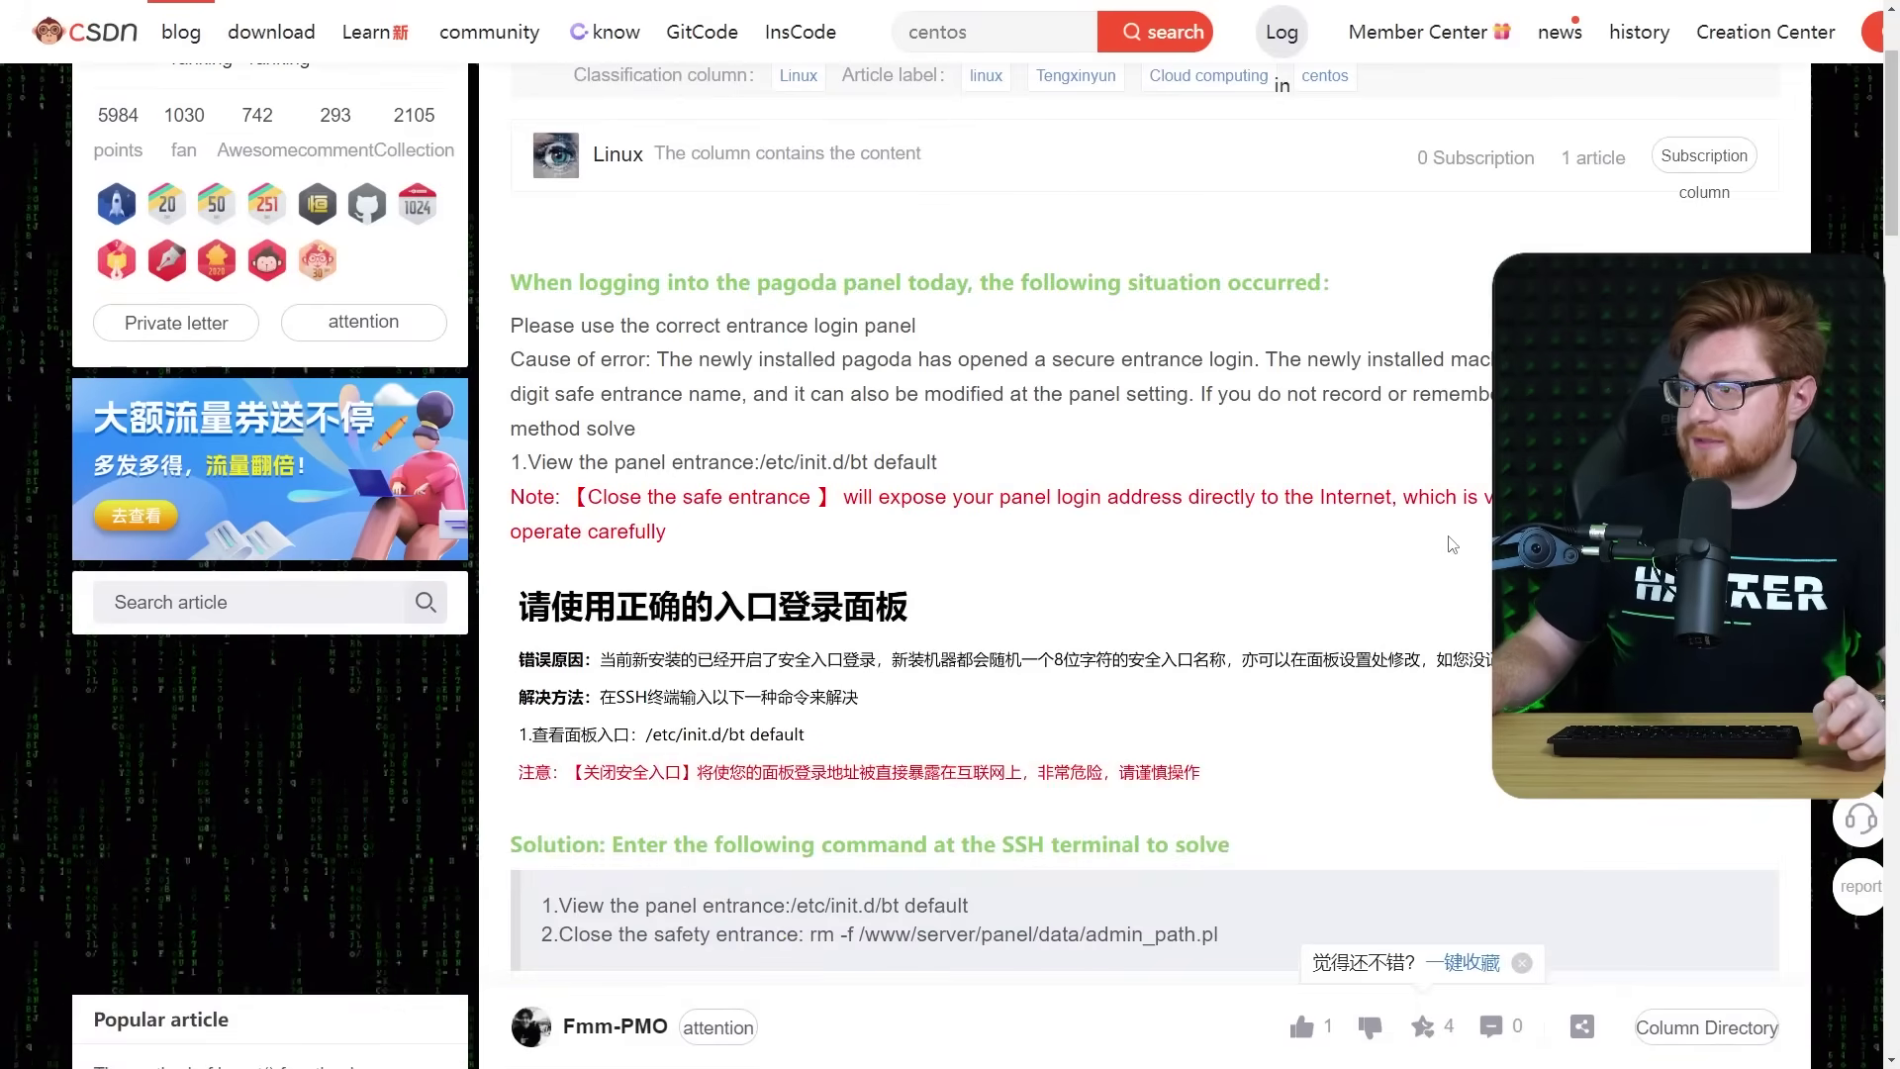
pyautogui.scroll(-3, 1452, 543)
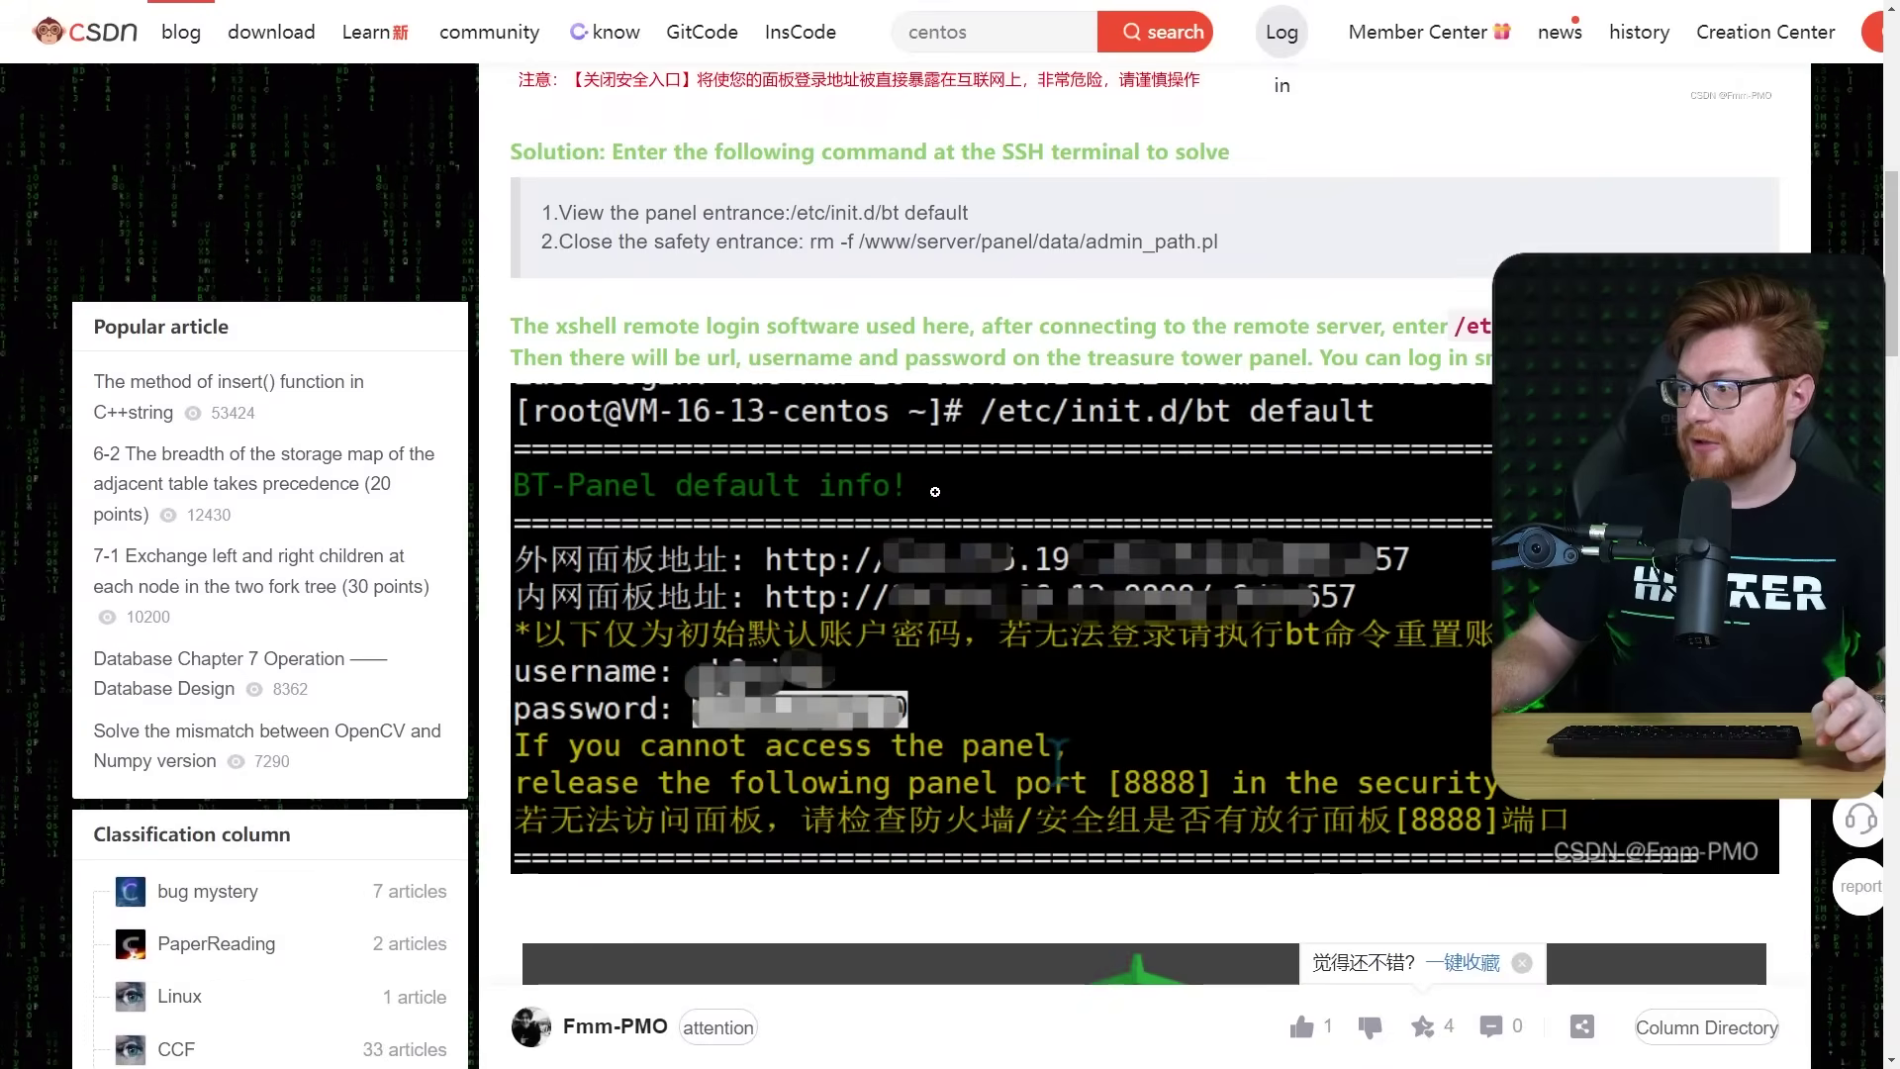
pyautogui.scroll(-20, 1230, 531)
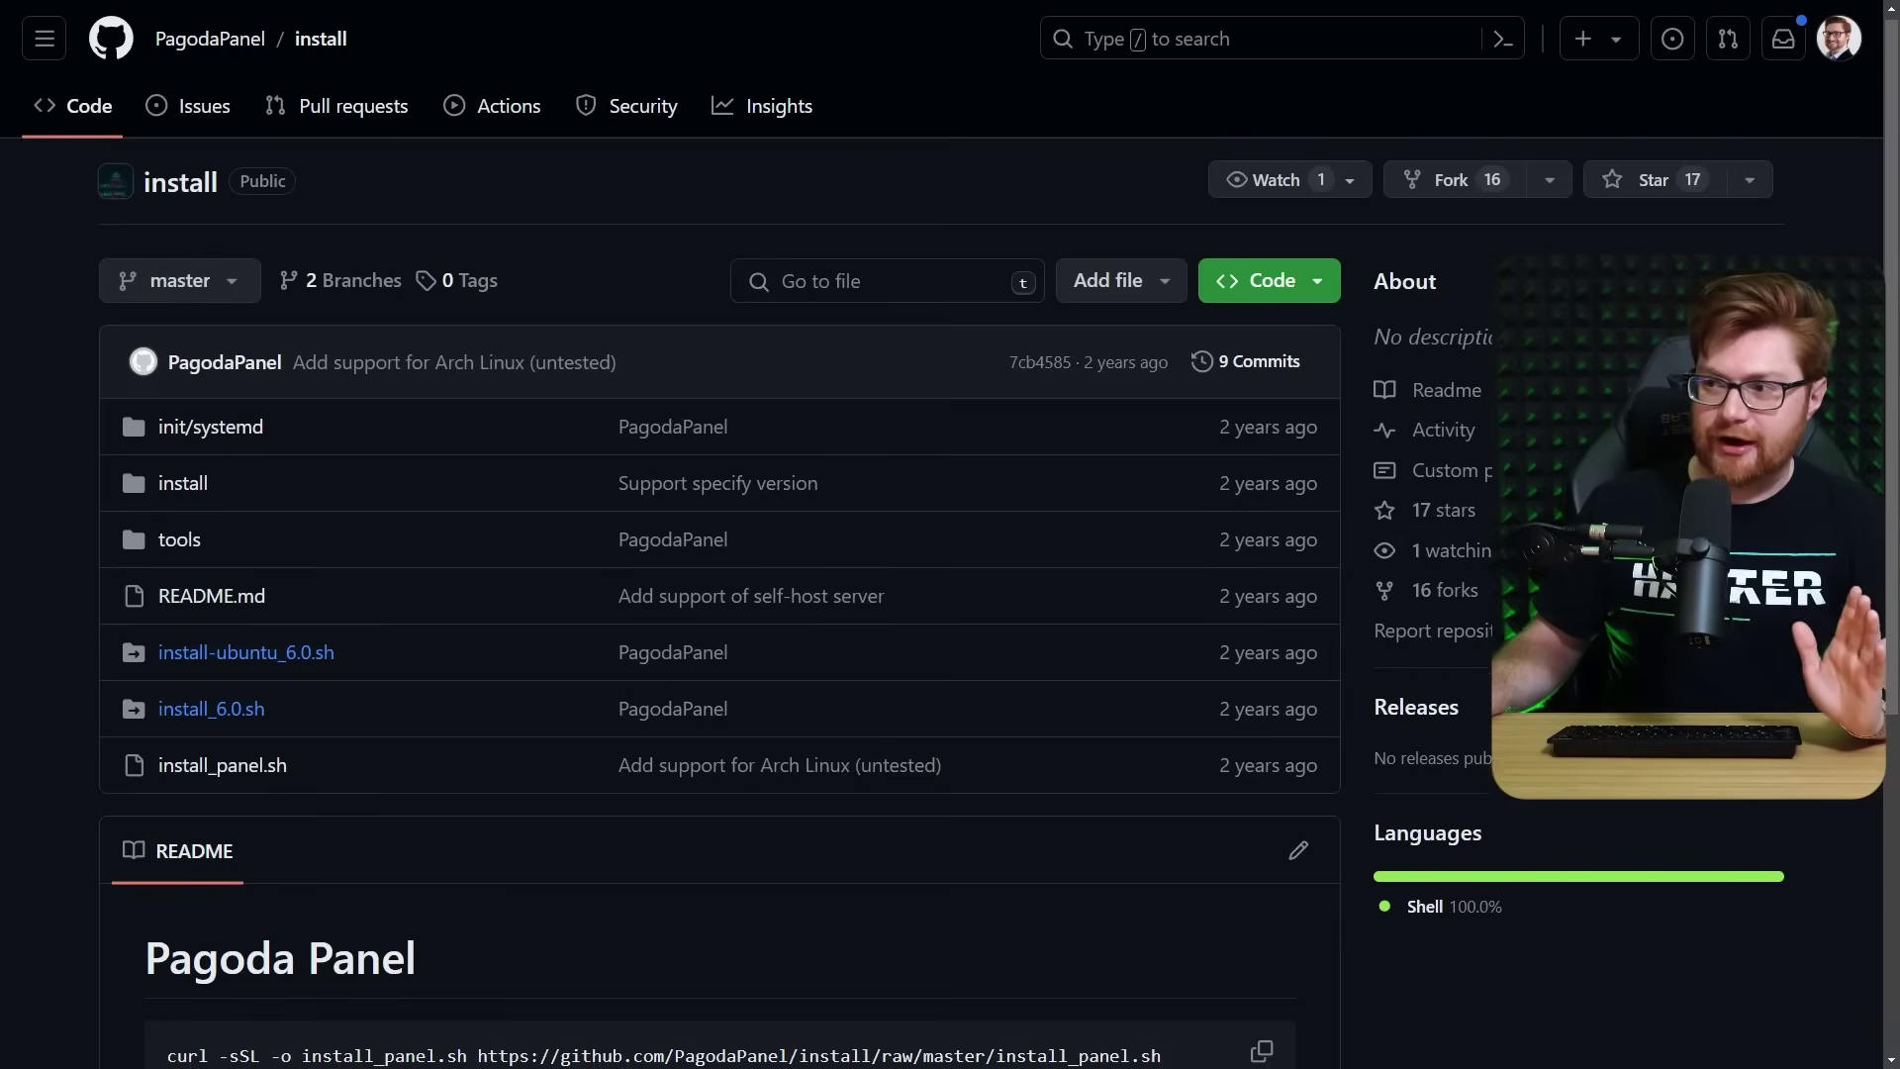
# Read the README of the PagodaPanel/install GitHub repository and look into its tools, install and init folders.
pyautogui.scroll(-4, 950, 534)
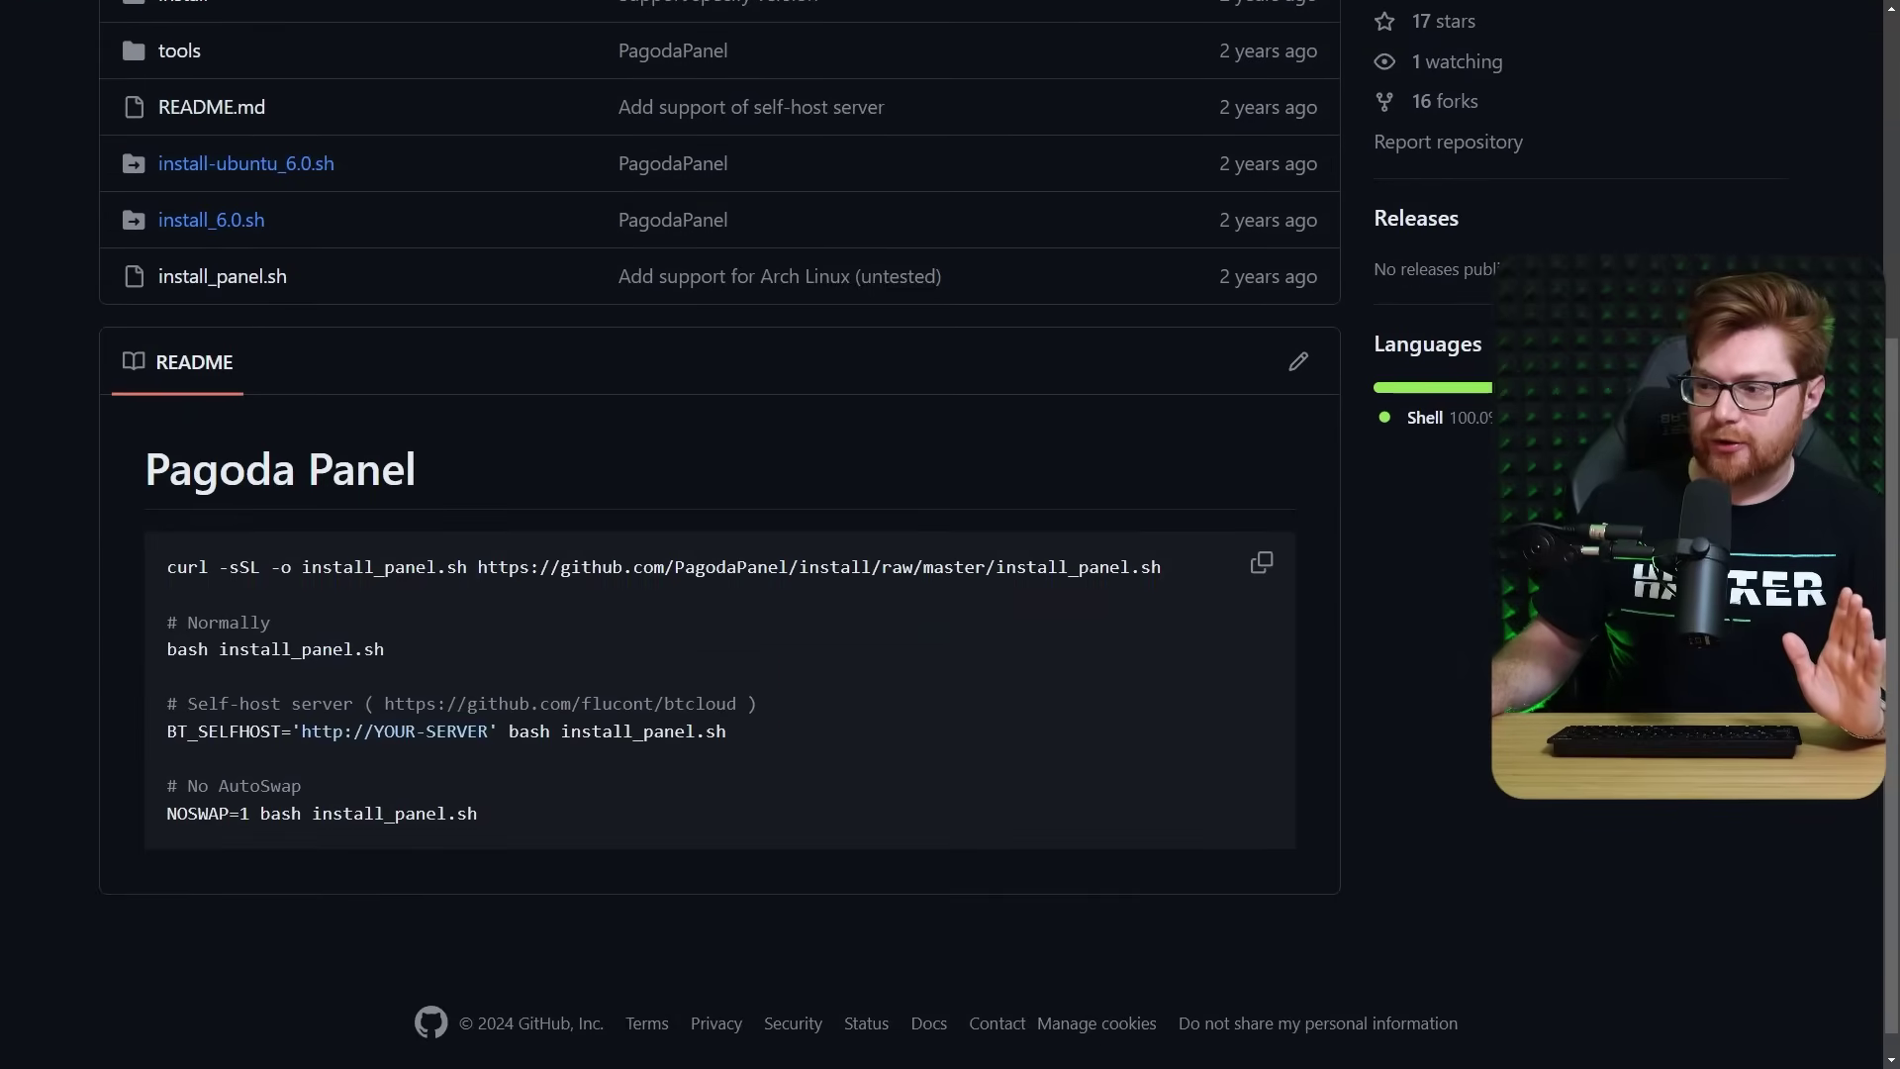
pyautogui.scroll(4, 1221, 659)
pyautogui.click(179, 418)
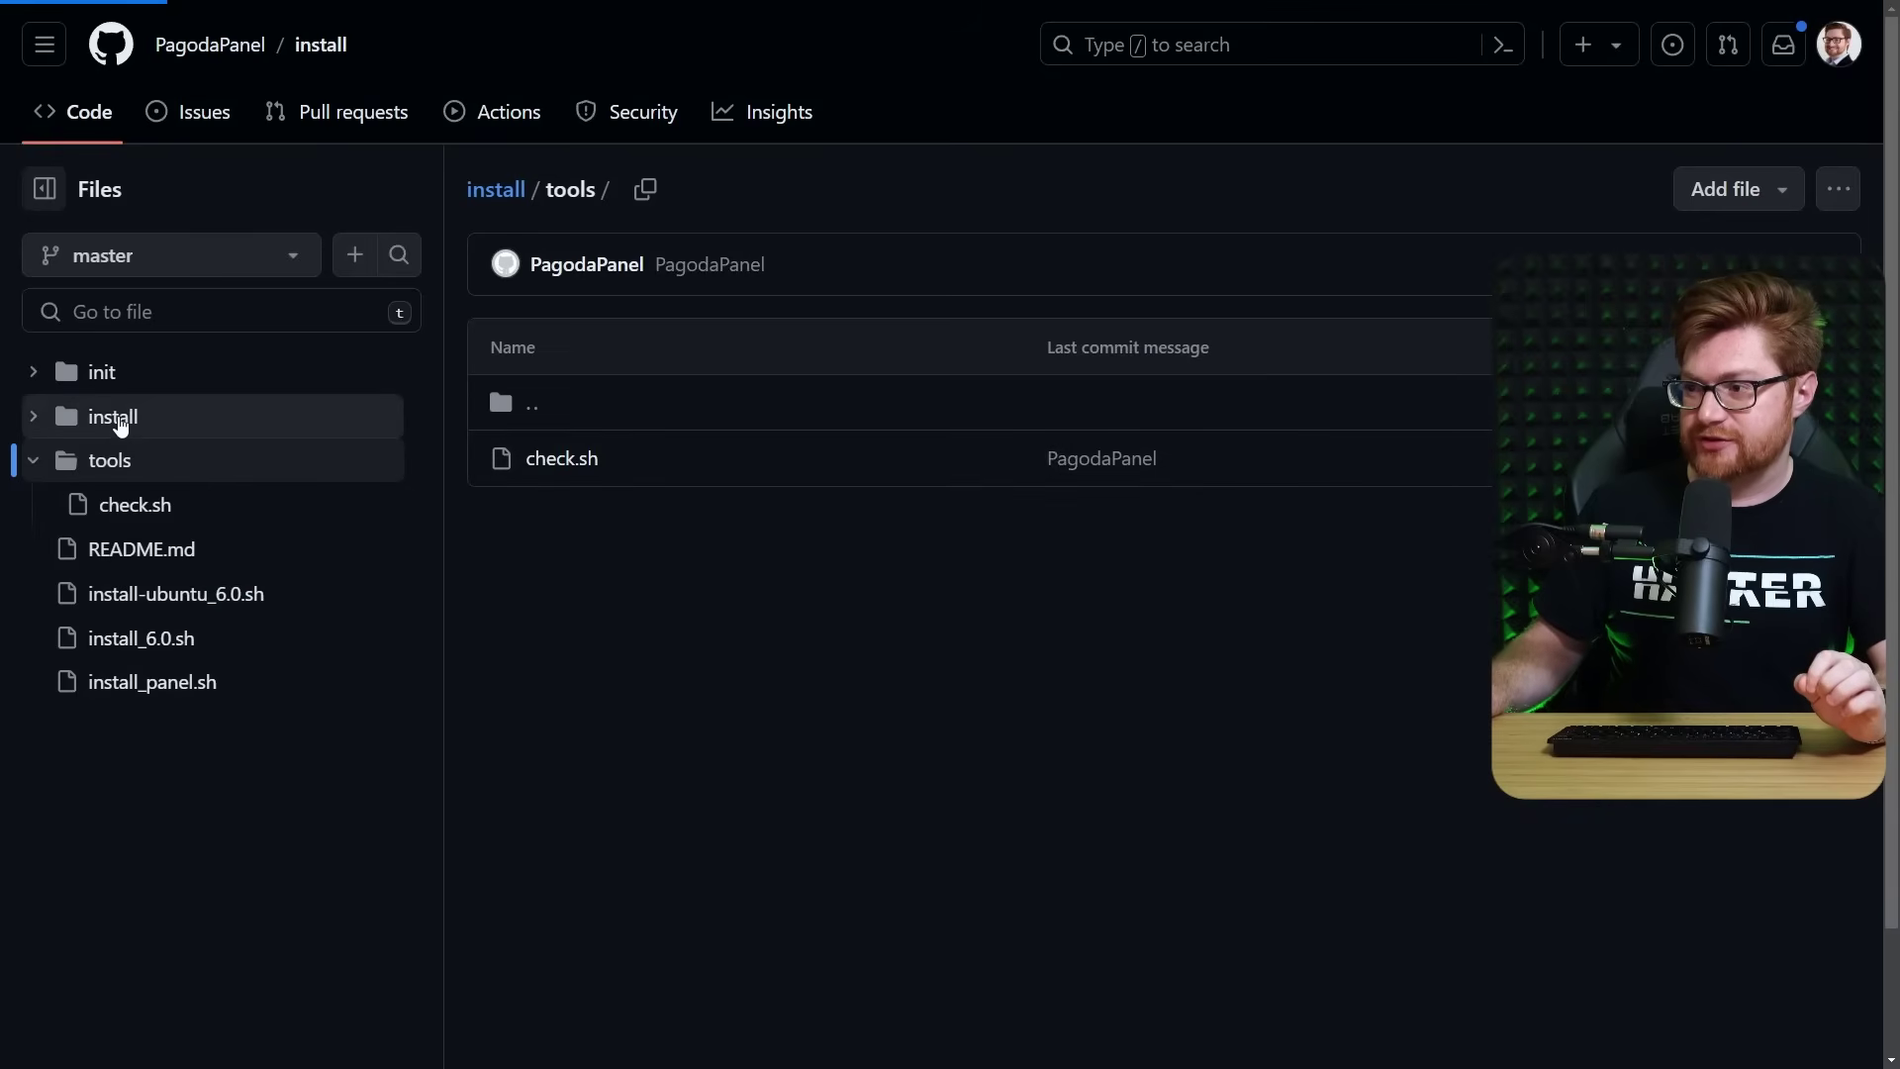
pyautogui.click(120, 423)
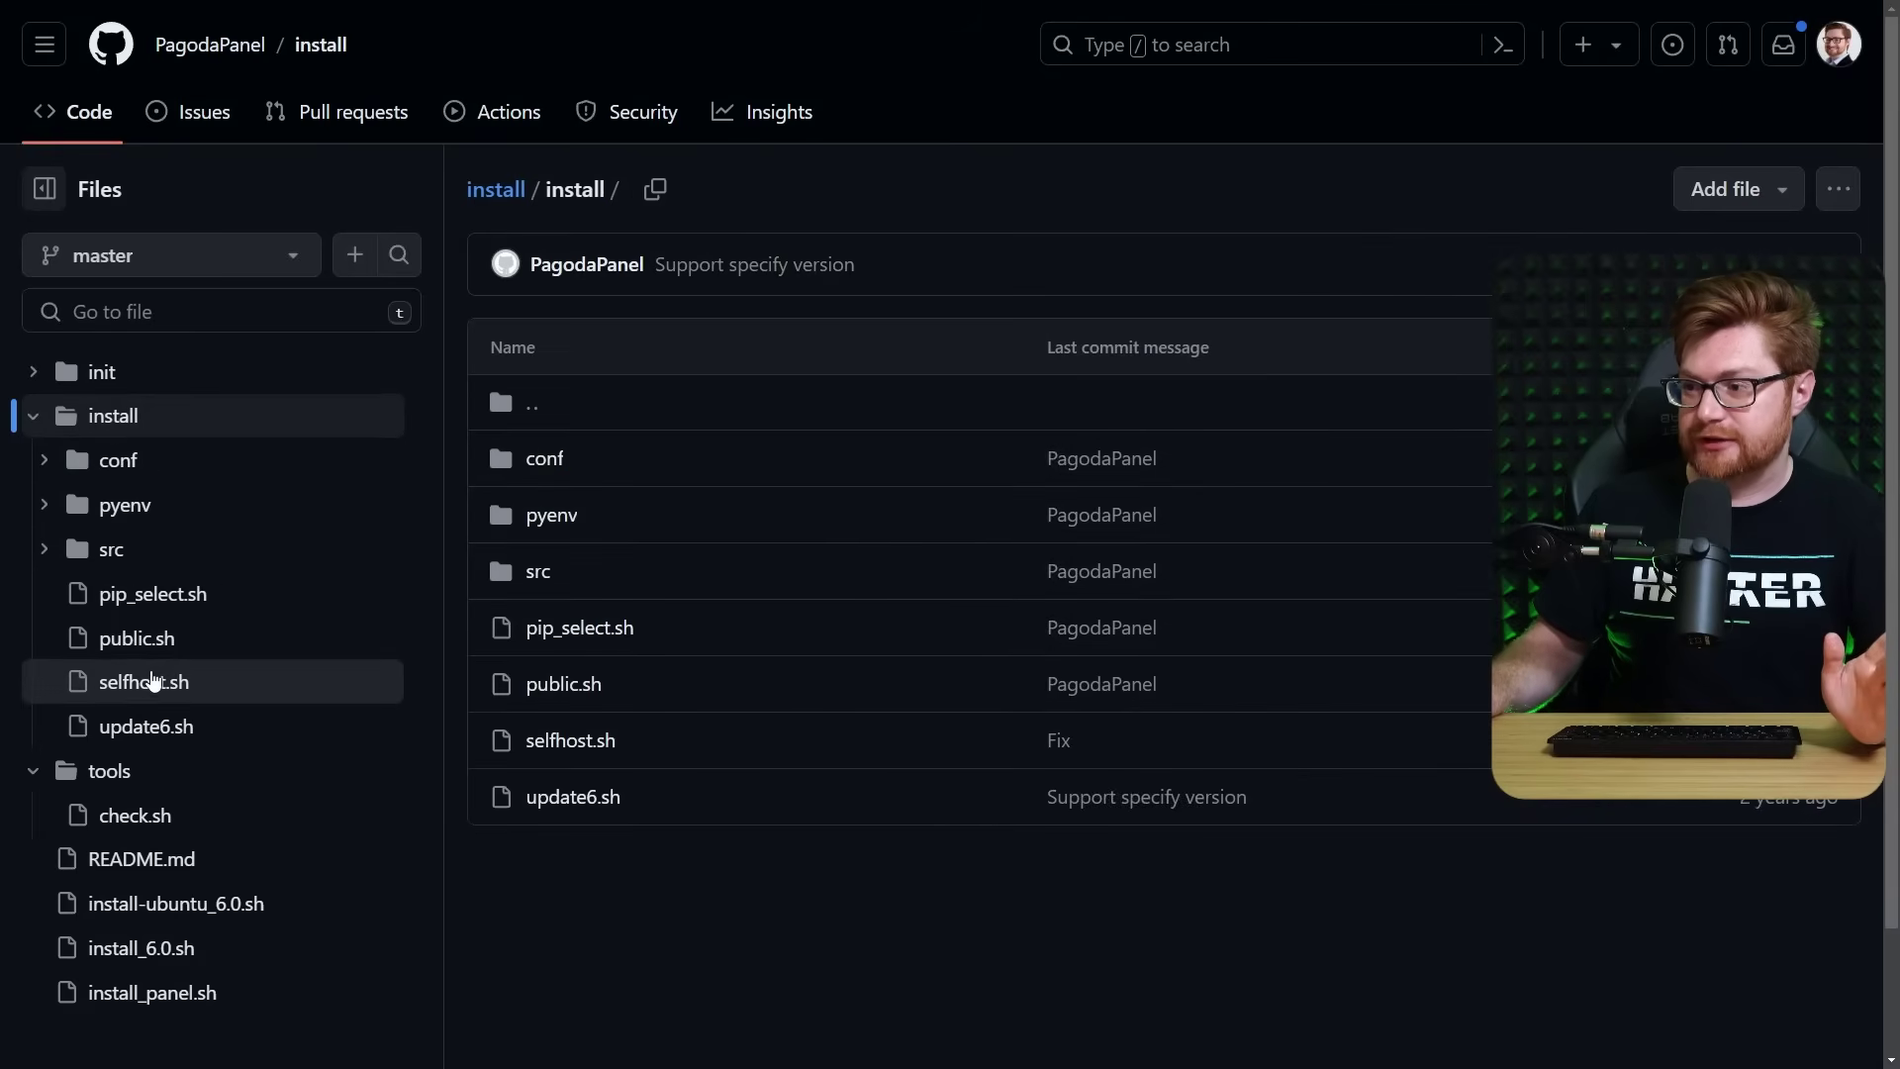
pyautogui.click(131, 373)
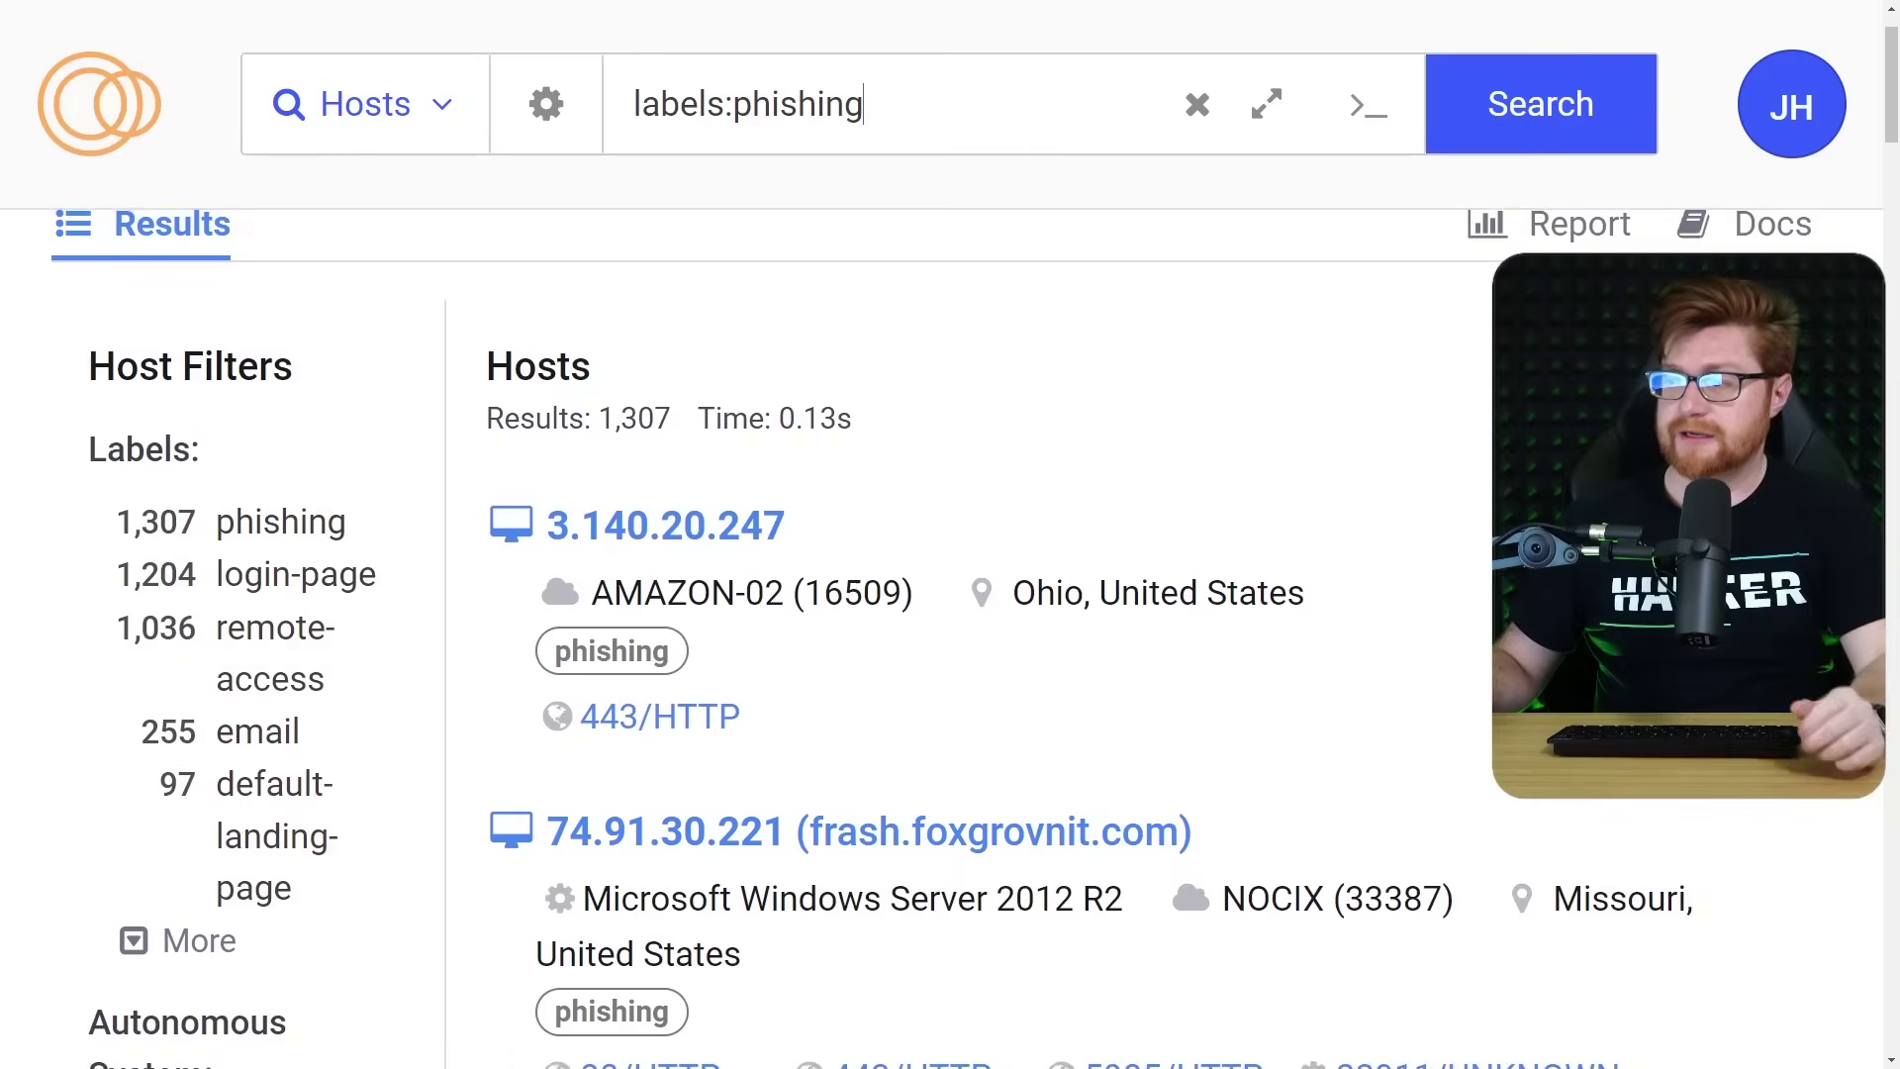
# Browse the Censys host results for labels:phishing.
pyautogui.scroll(-10, 915, 638)
pyautogui.scroll(-4, 916, 638)
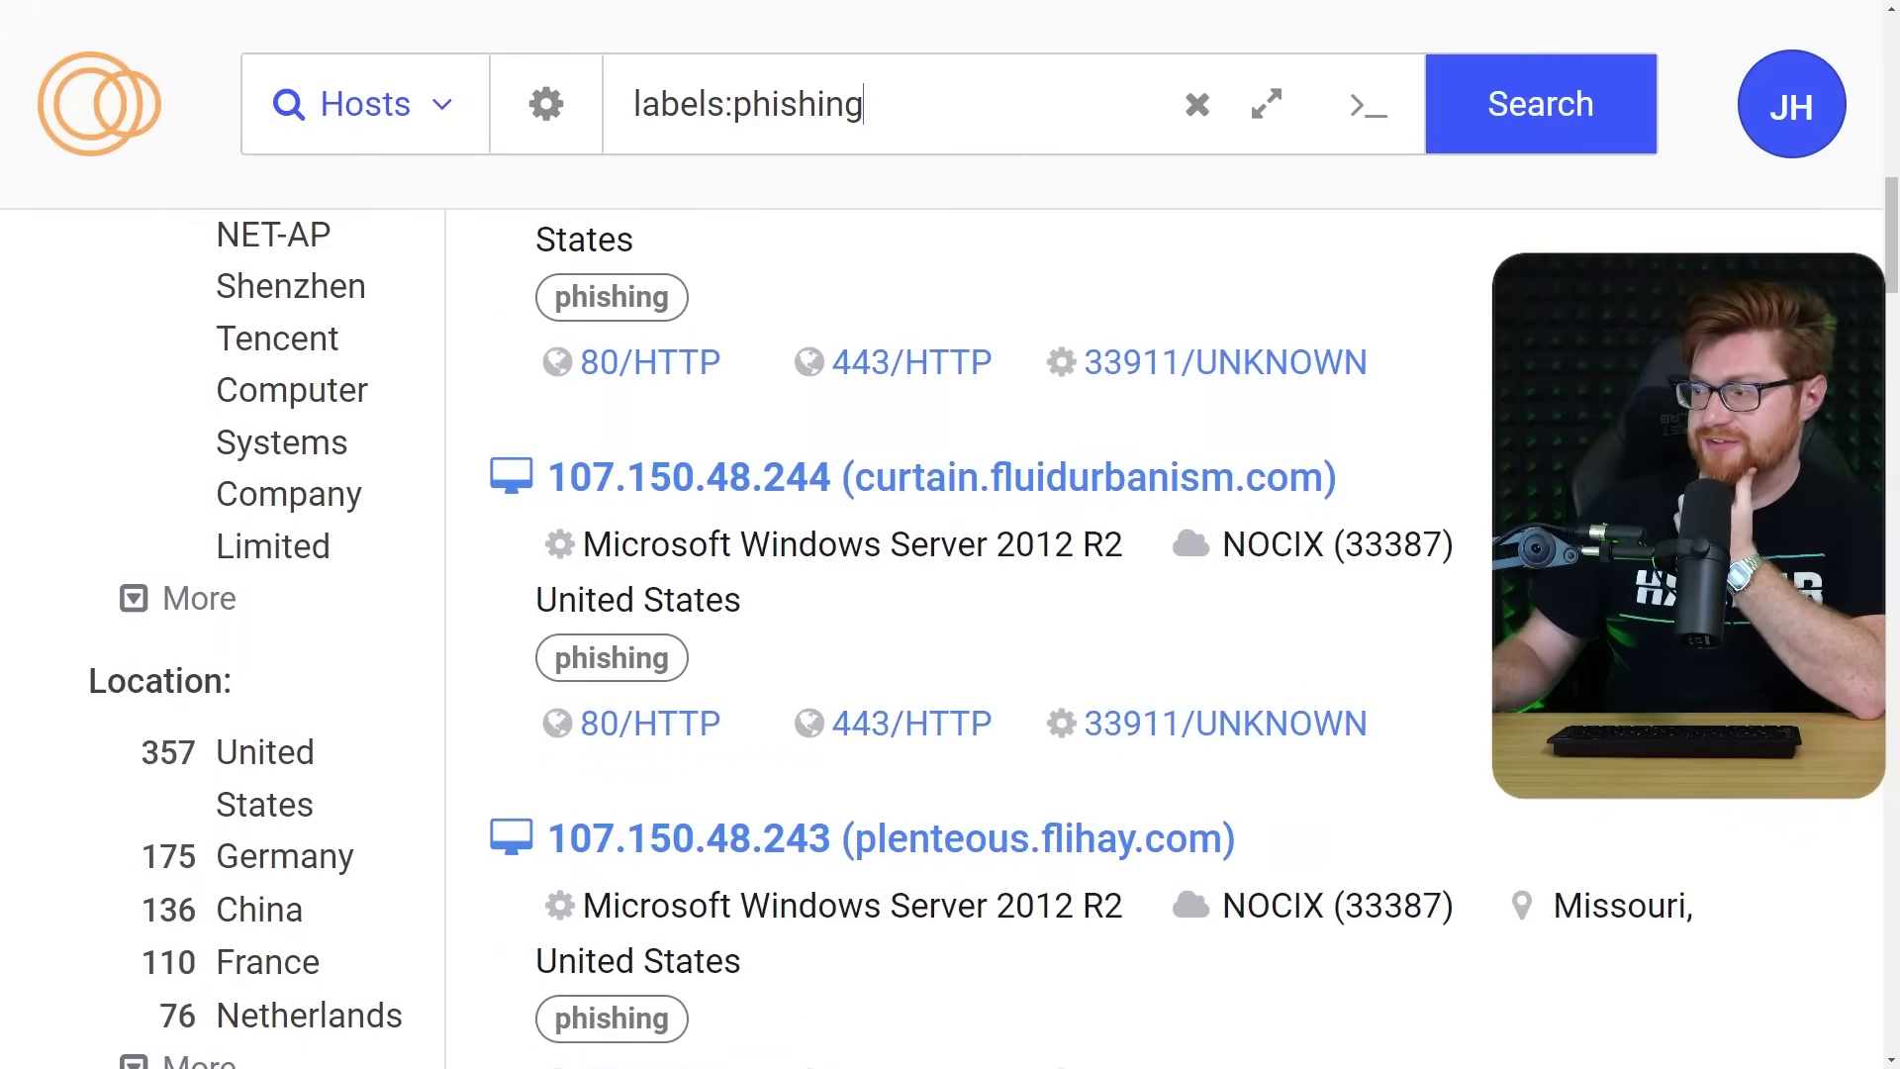
pyautogui.scroll(-5, 916, 639)
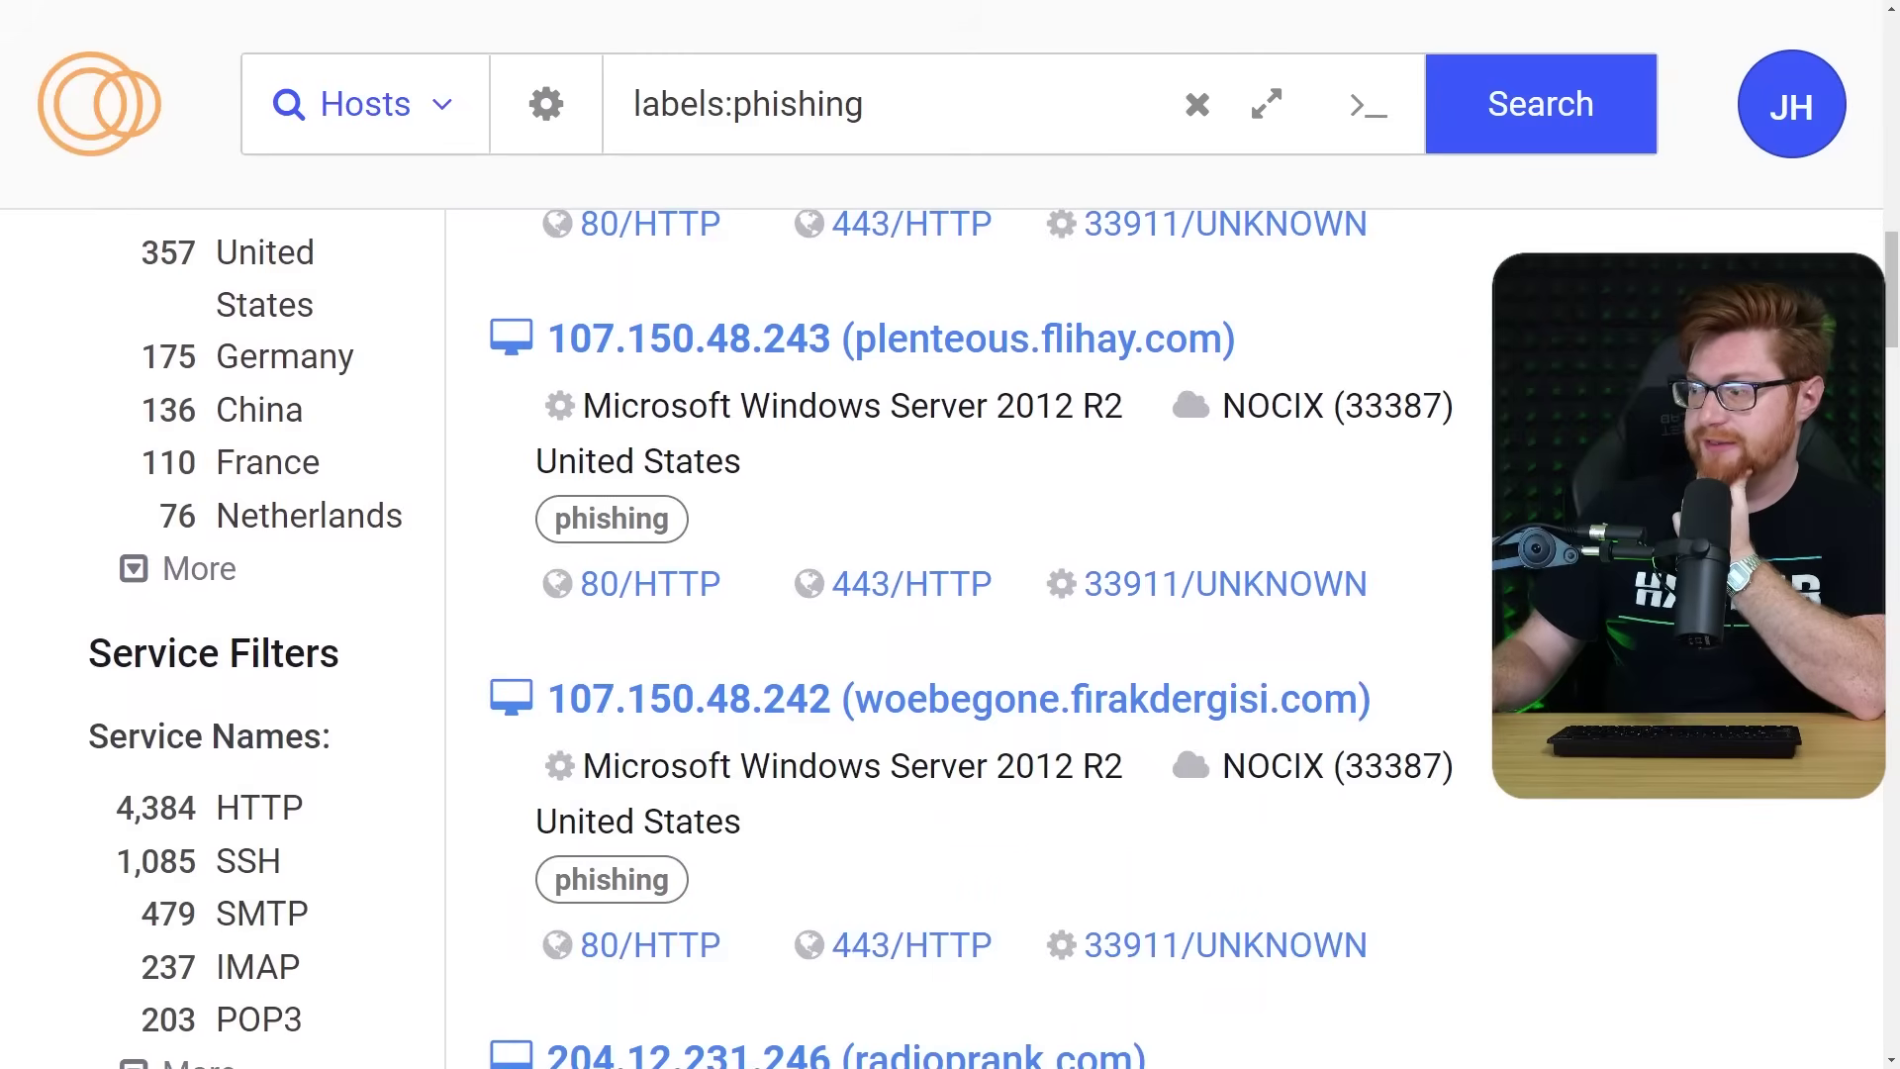
pyautogui.scroll(-1, 915, 639)
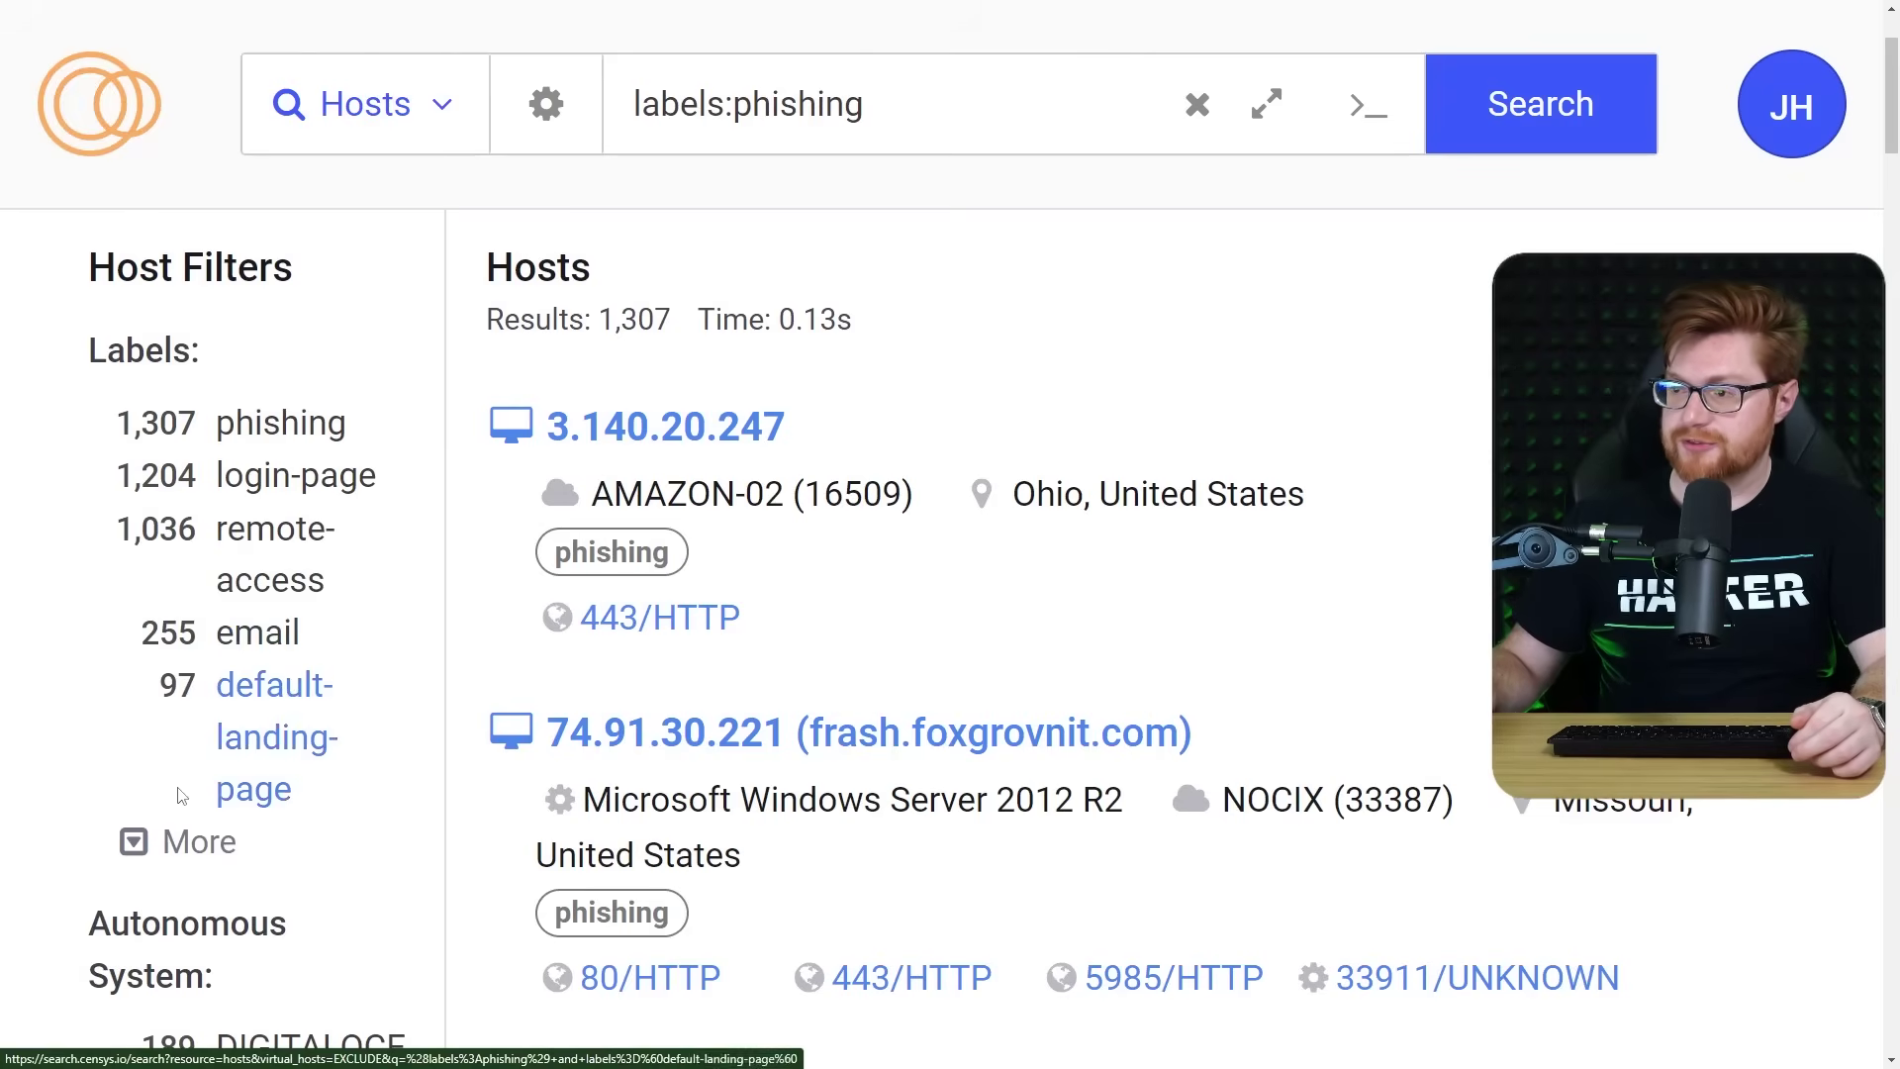
# Expand the full list of label filters and narrow the labels:phishing hosts to those also labelled email.
pyautogui.click(186, 841)
pyautogui.scroll(-1, 181, 800)
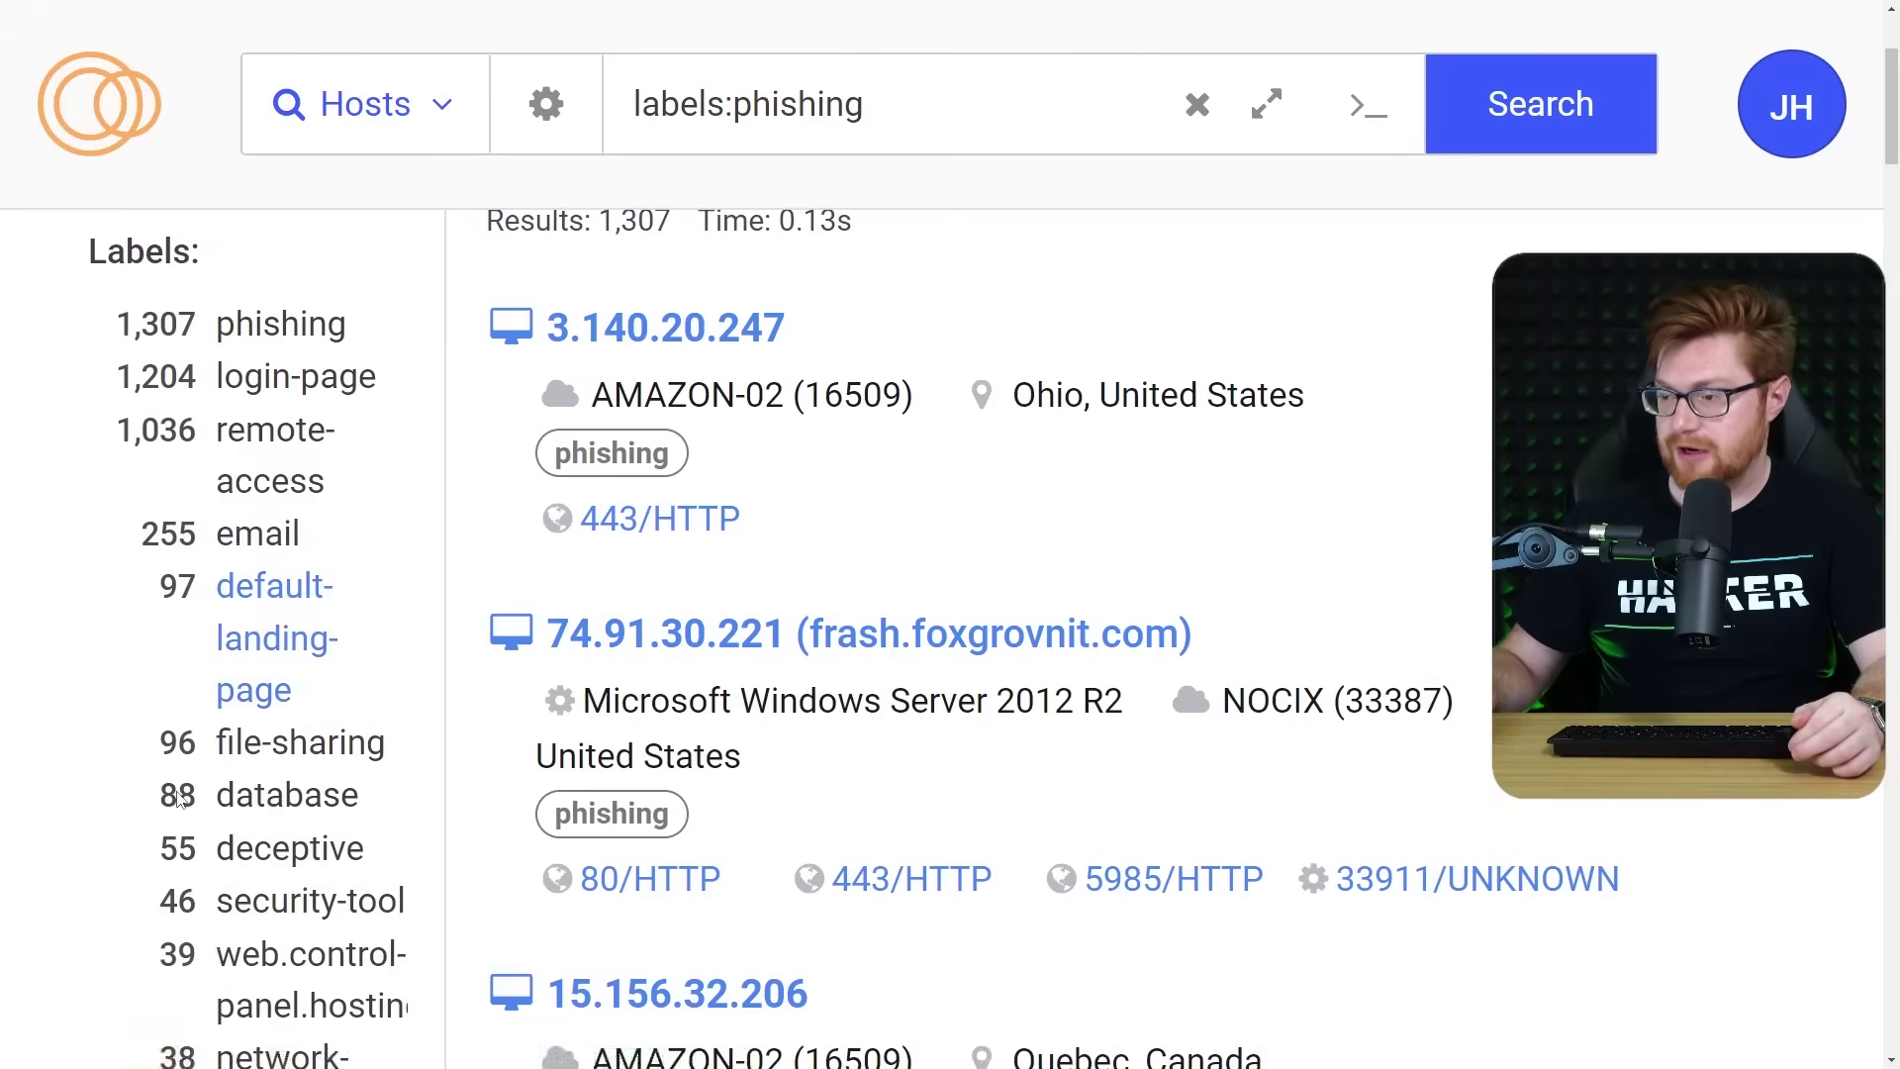
pyautogui.scroll(-2, 179, 800)
pyautogui.scroll(-1, 262, 654)
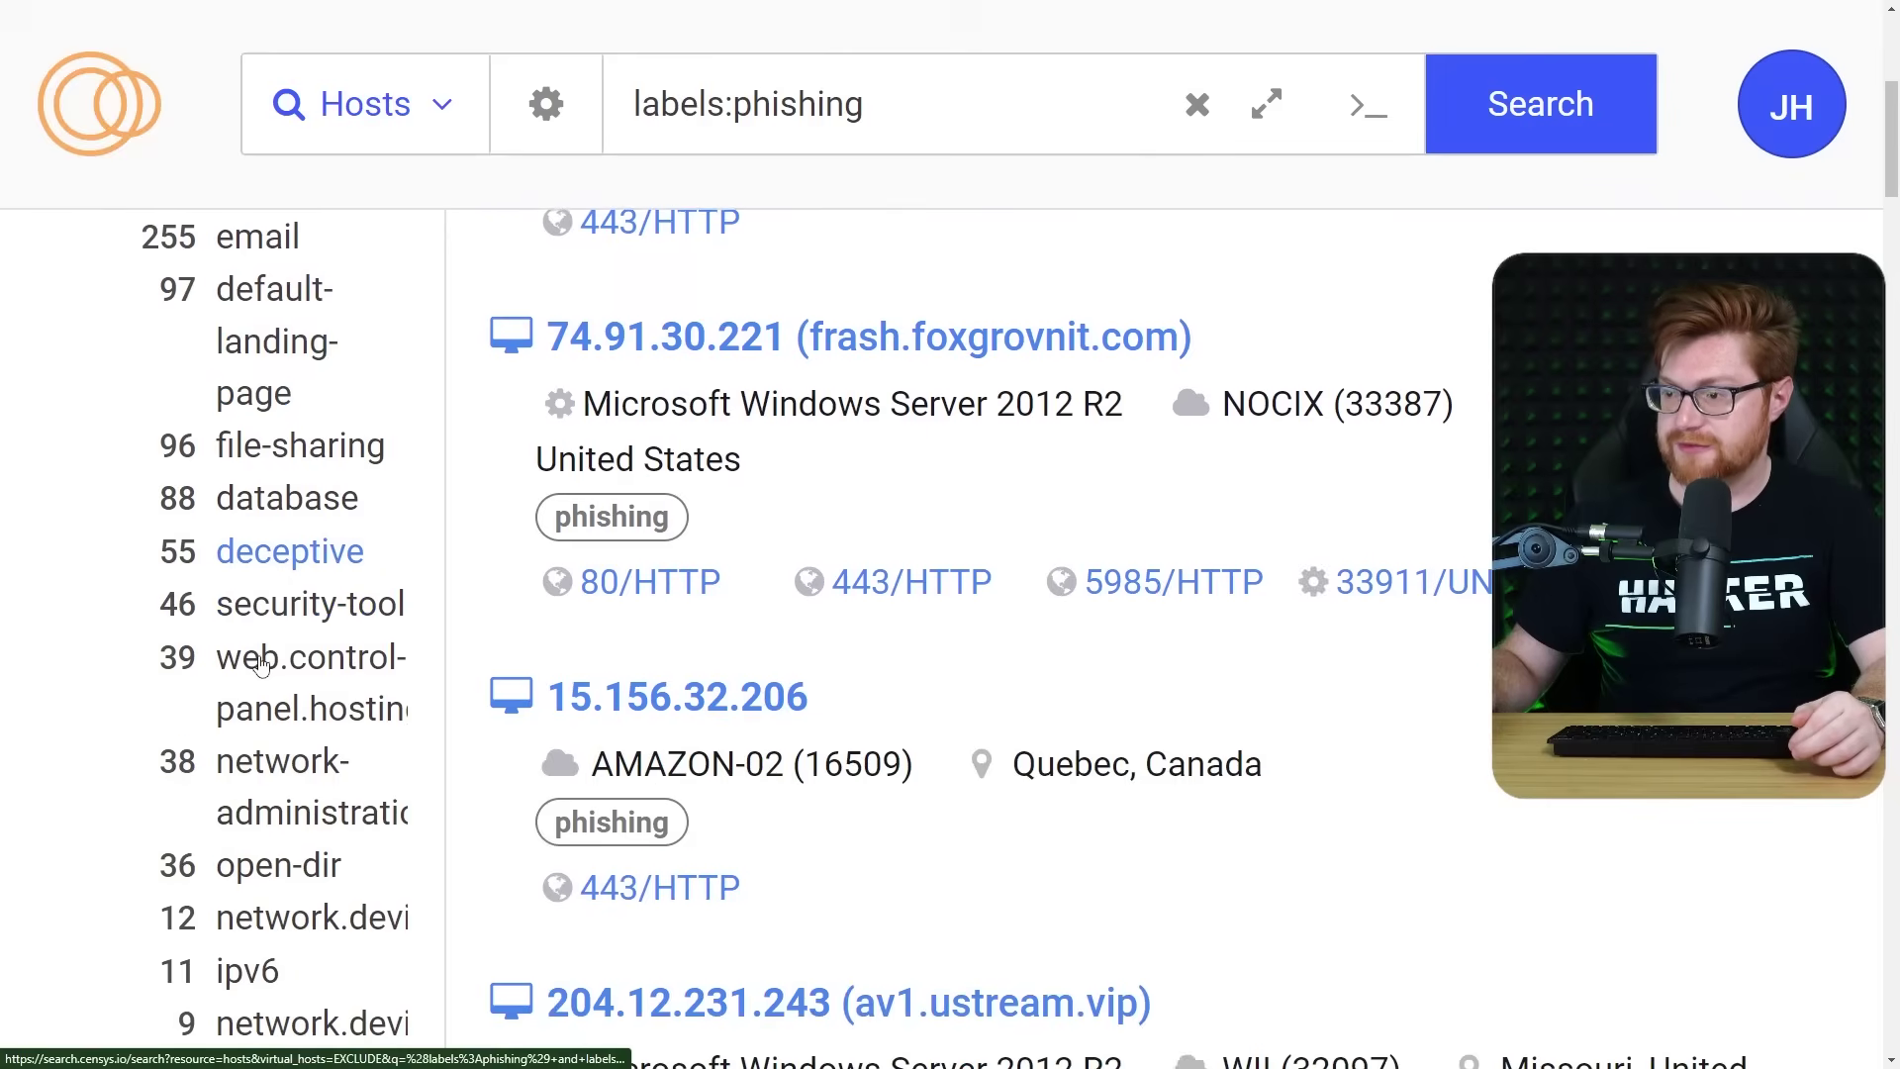
pyautogui.scroll(-5, 262, 668)
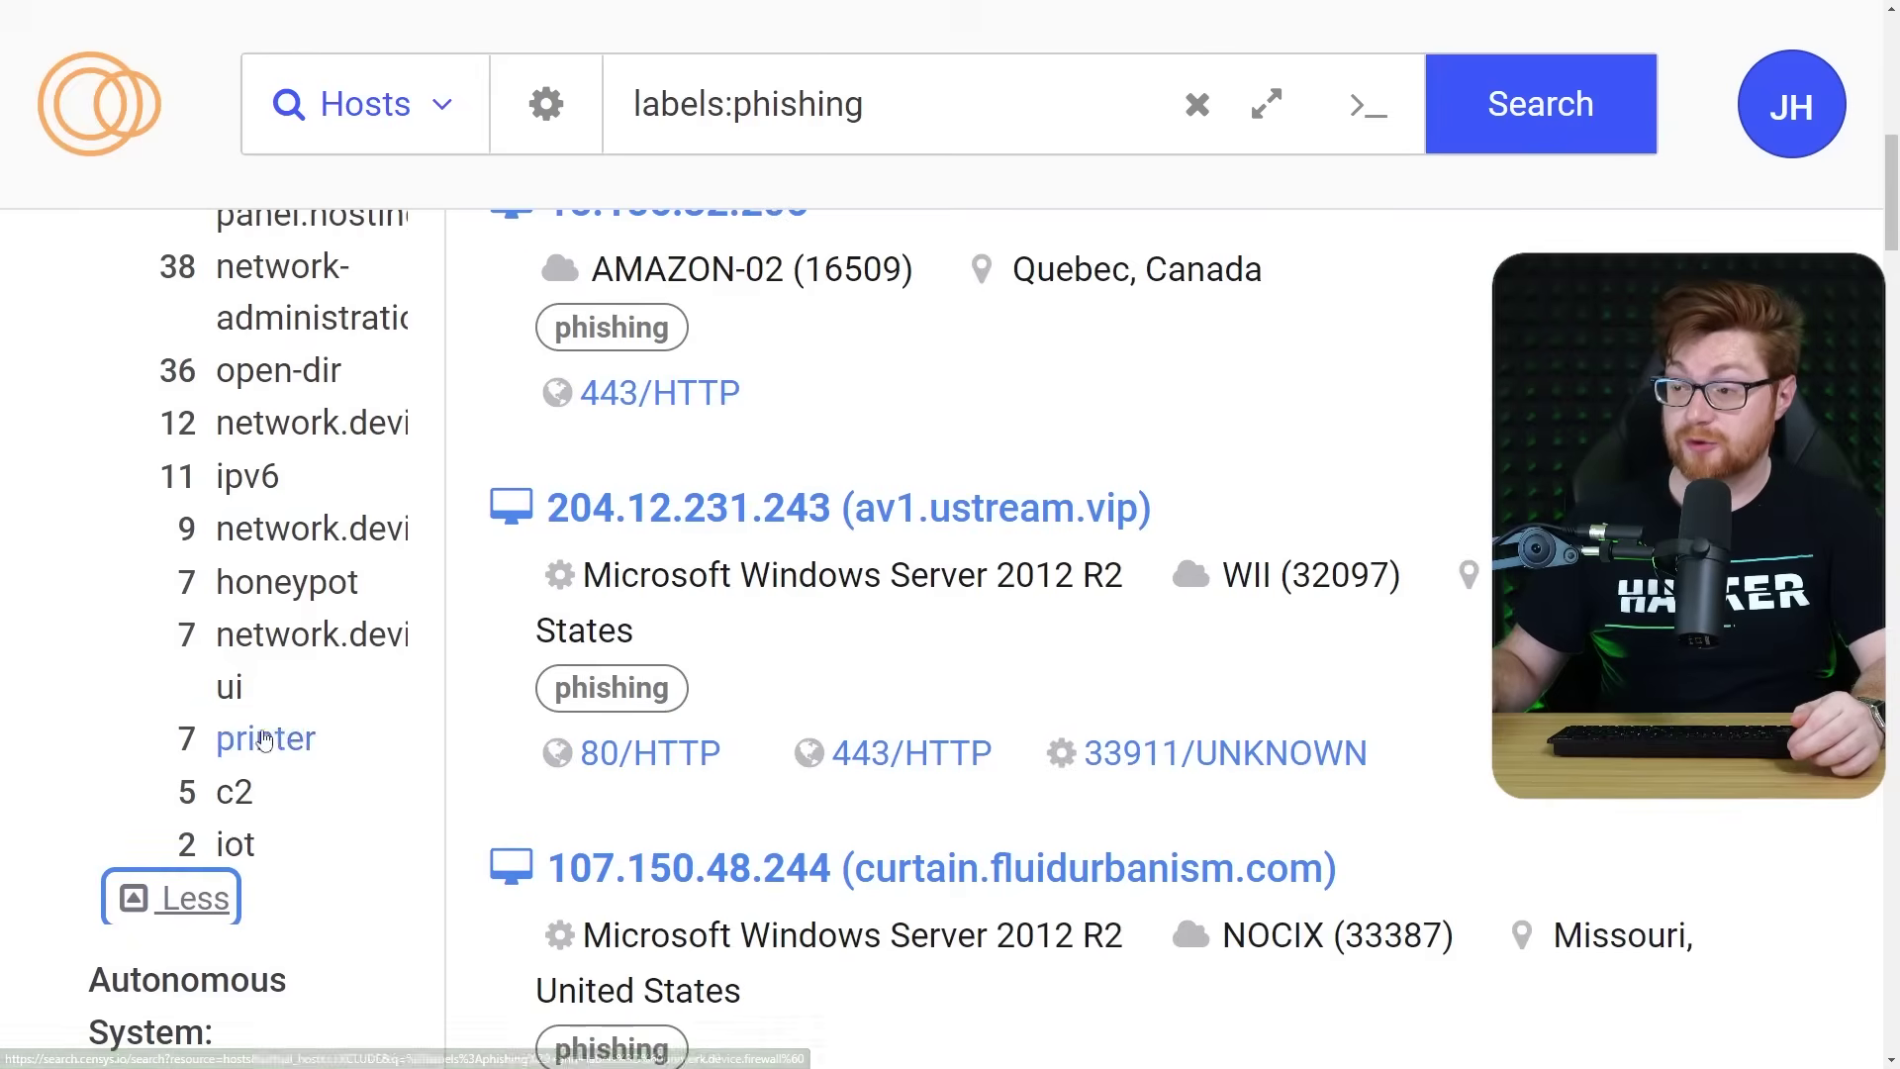
pyautogui.scroll(7, 245, 806)
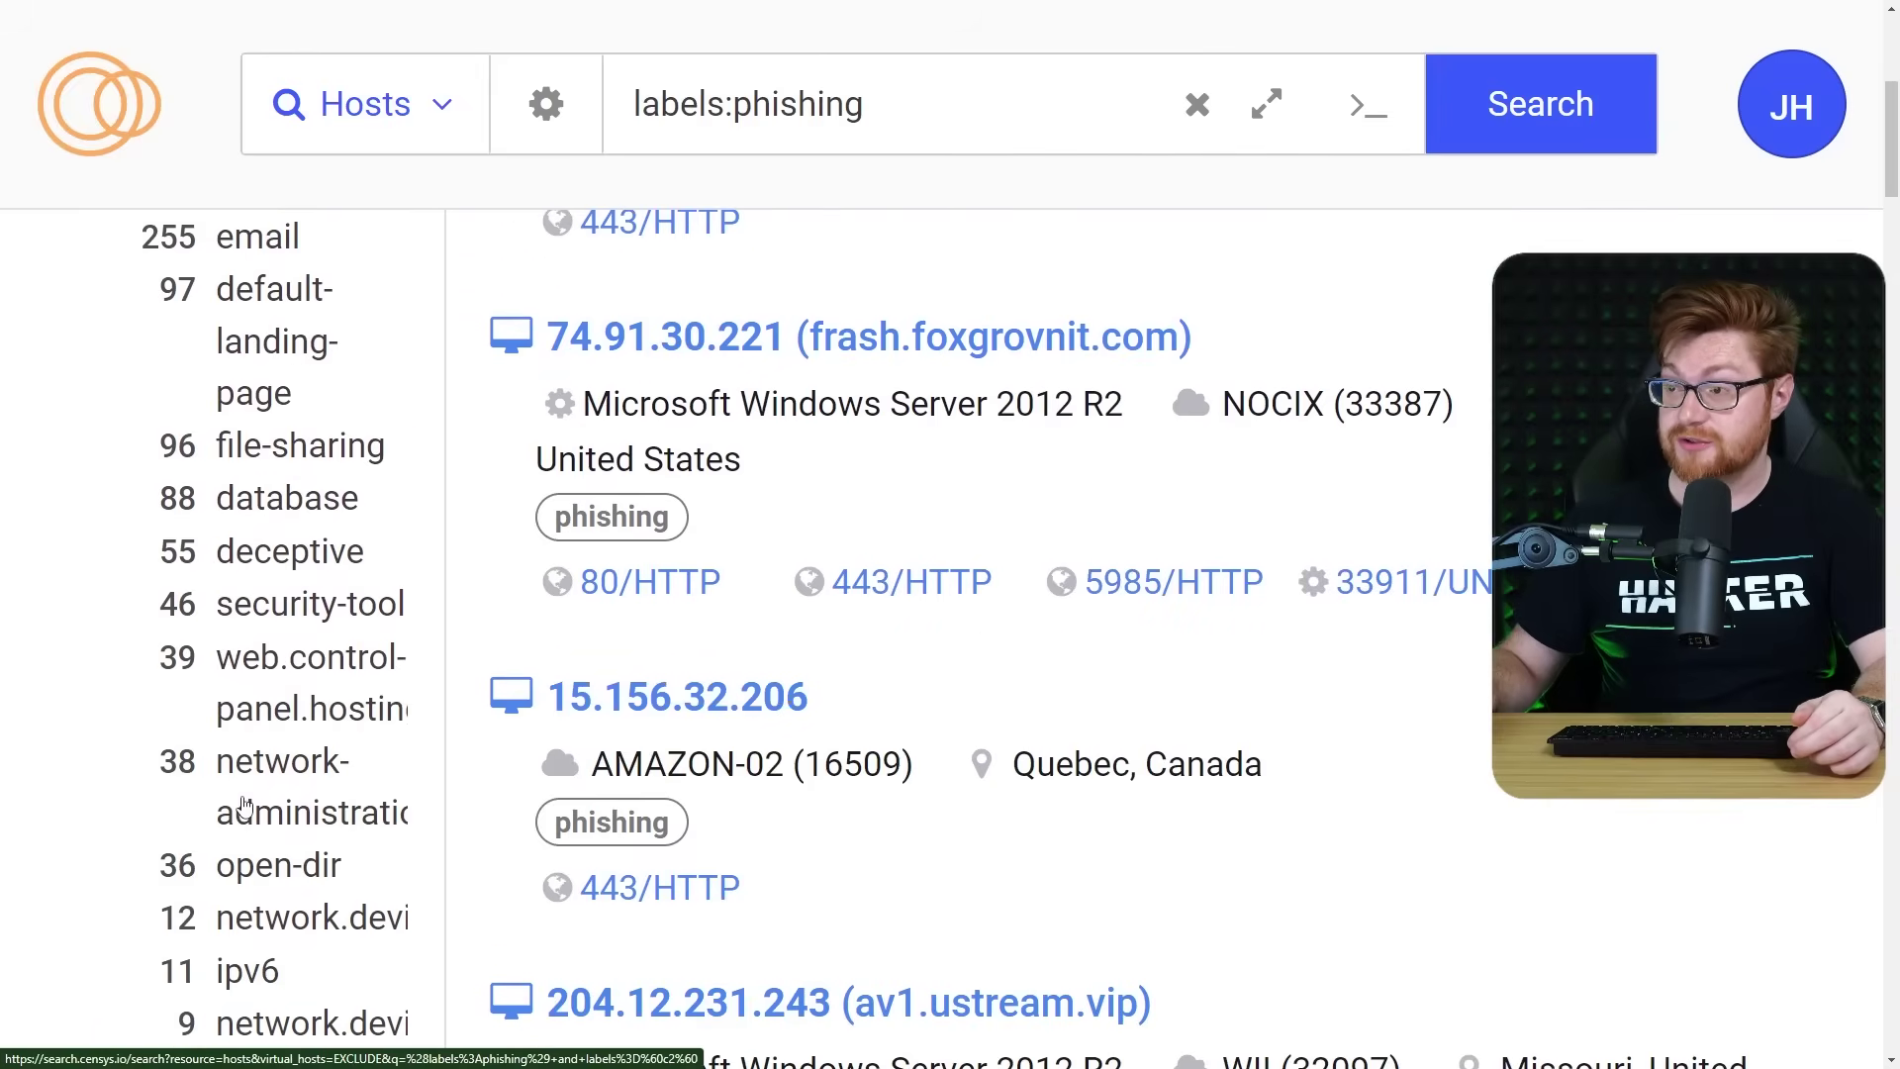
pyautogui.click(247, 457)
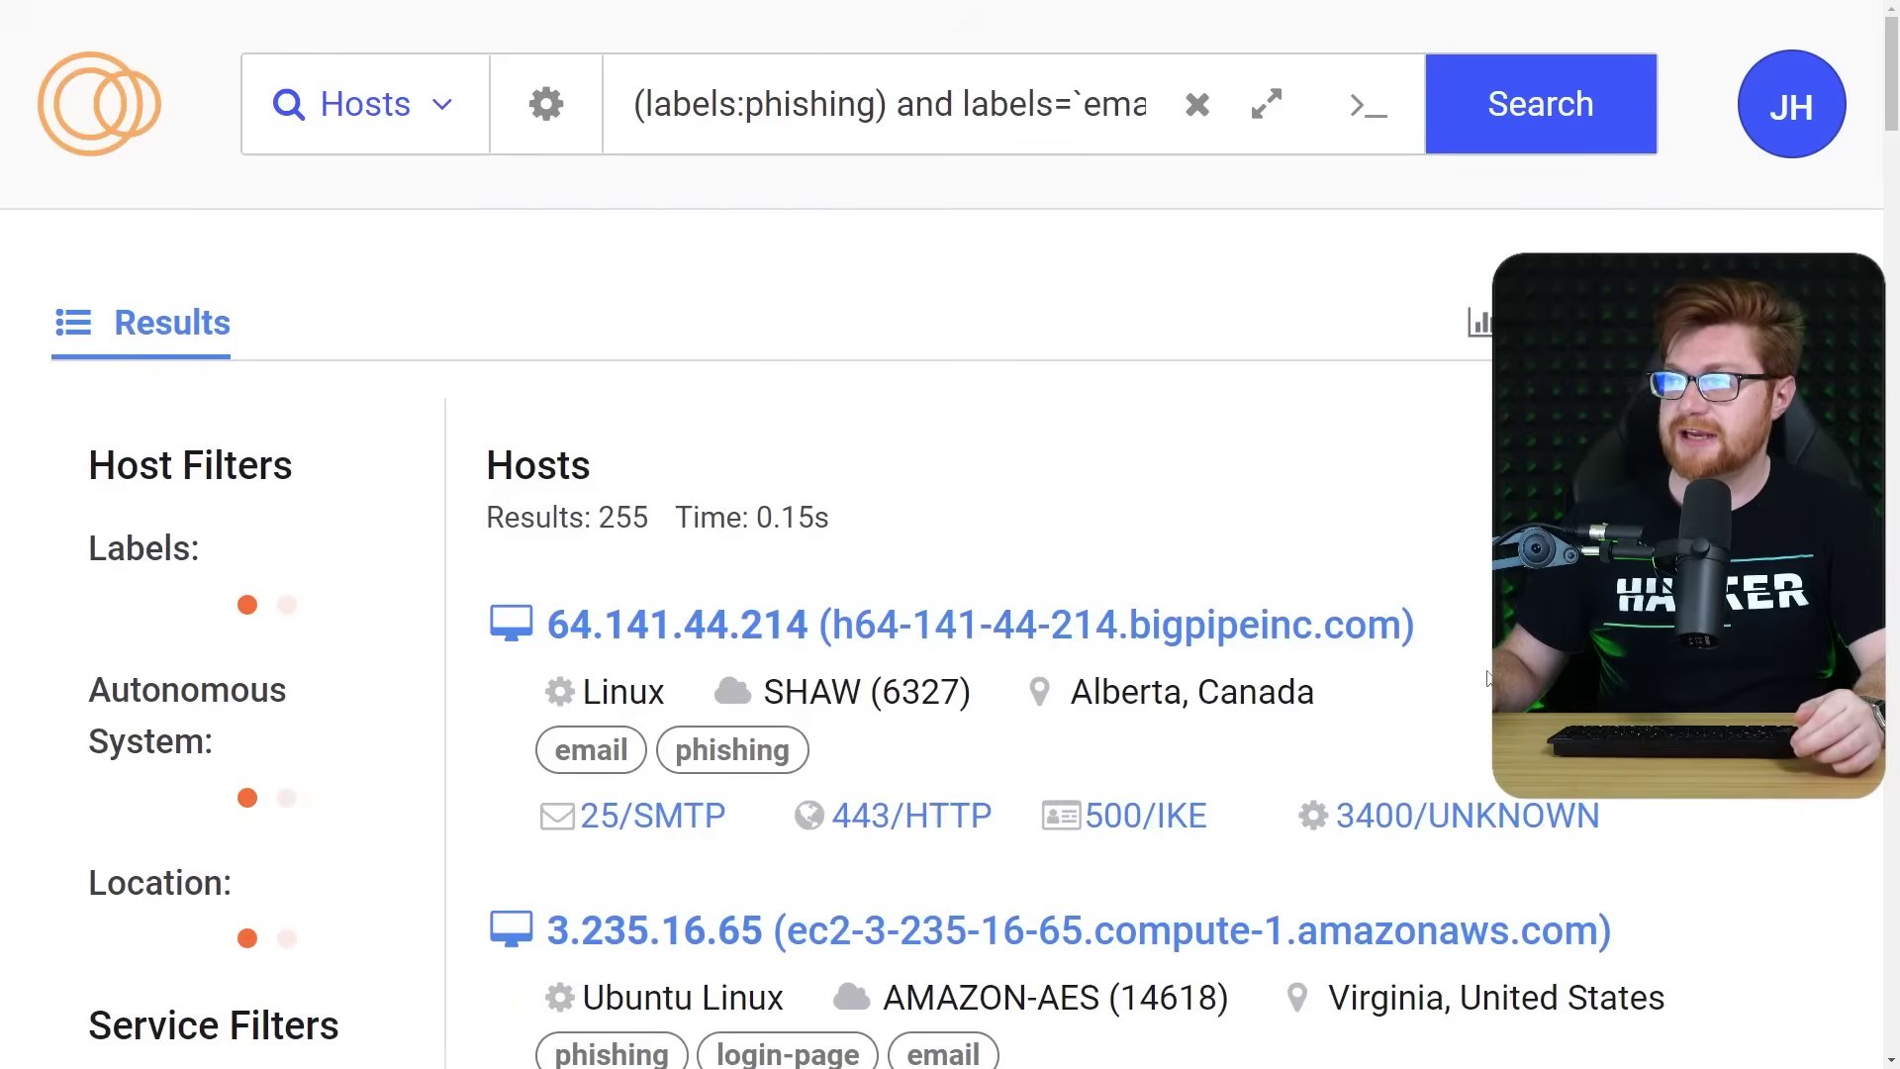
pyautogui.scroll(-3, 836, 495)
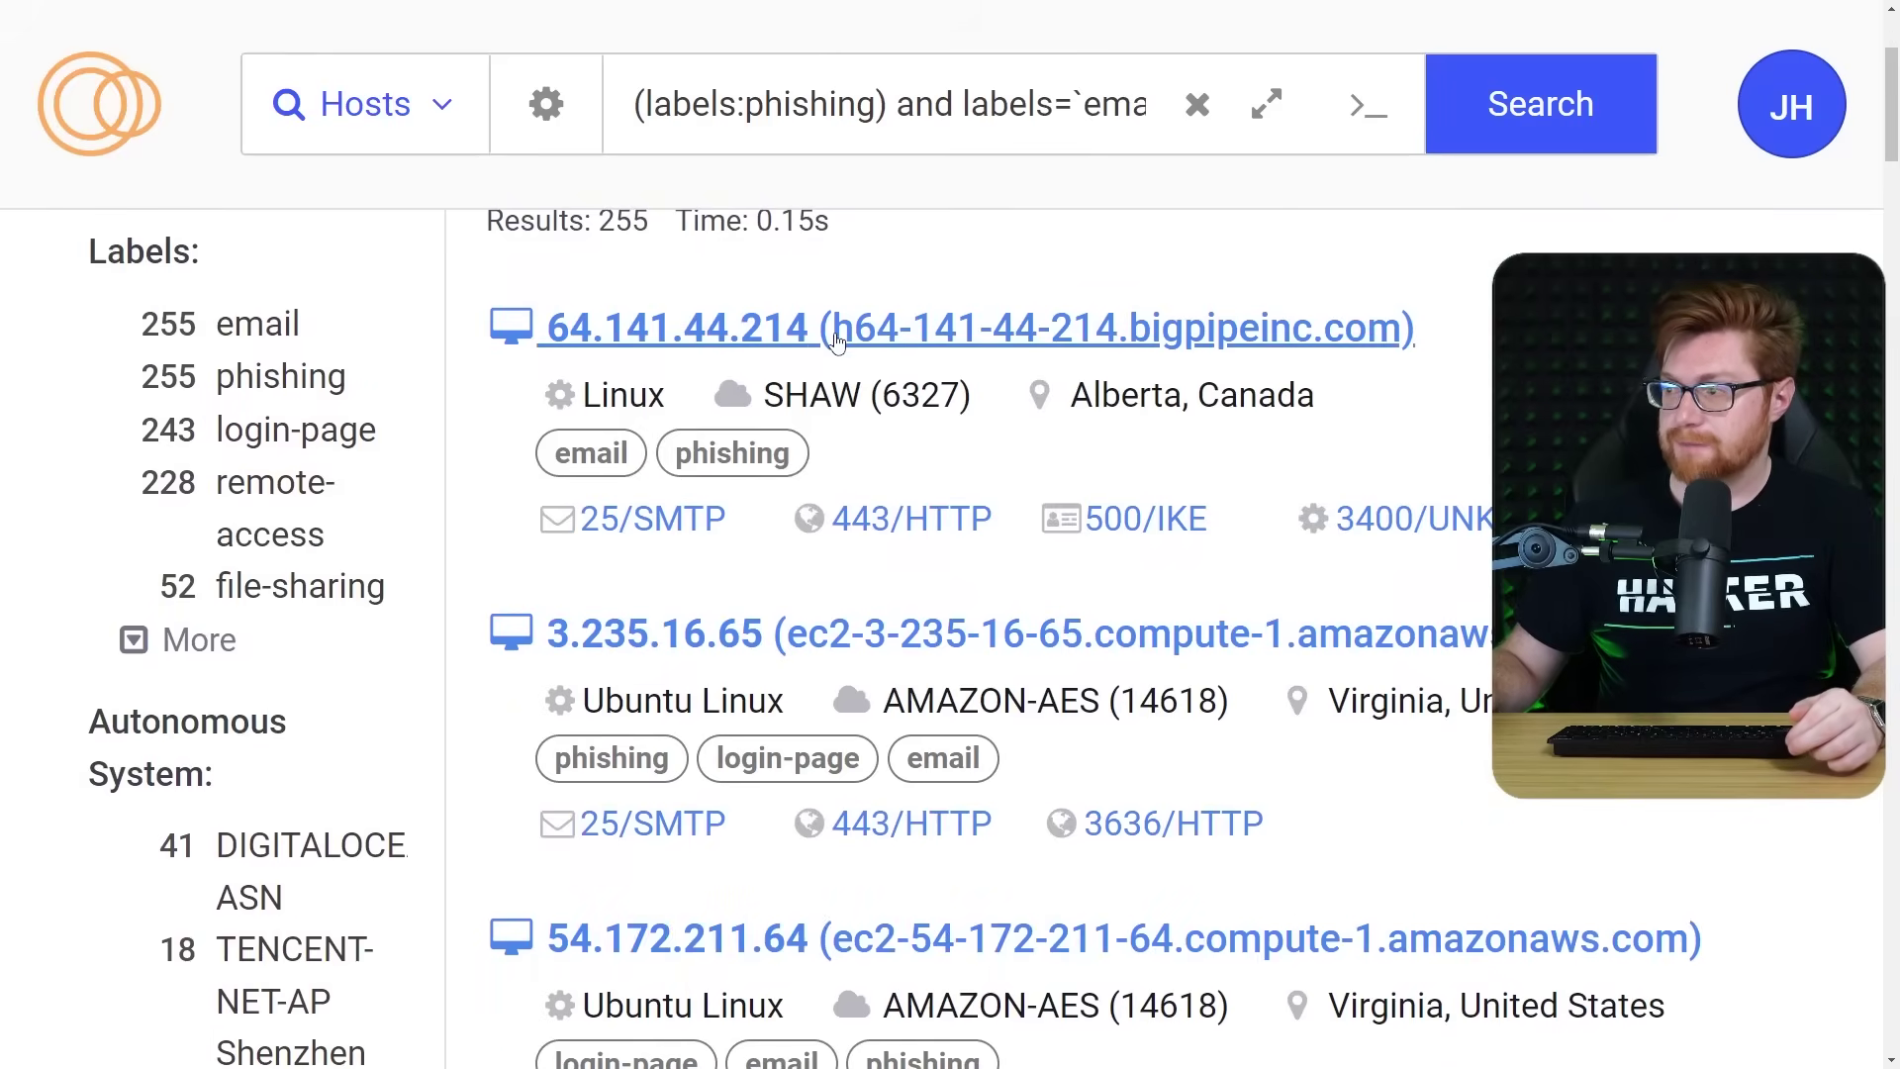
# Open host 64.141.44.214 and review its SMTP, HTTP, IKE and port 3400 service details, including software and TLS certificate.
pyautogui.click(836, 340)
pyautogui.scroll(-6, 1182, 615)
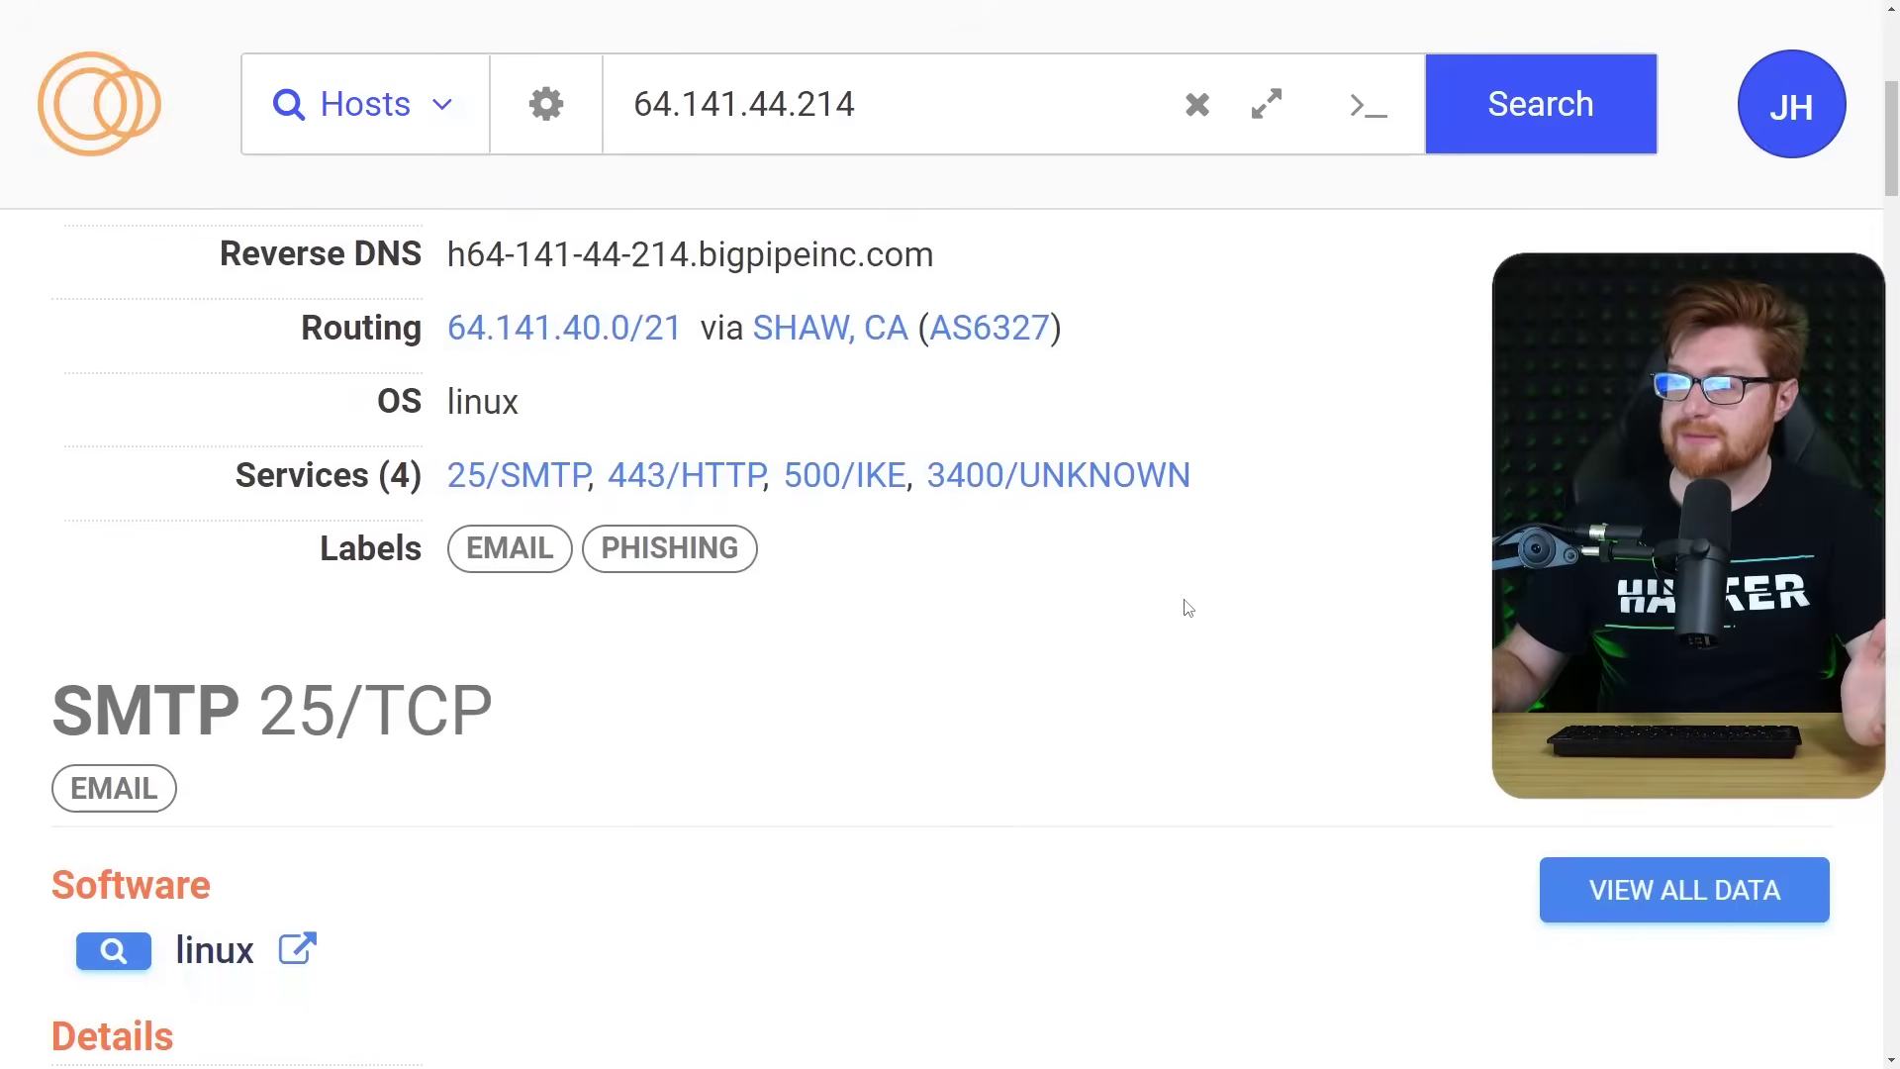
pyautogui.scroll(-3, 1188, 607)
pyautogui.scroll(-7, 1187, 608)
pyautogui.scroll(-18, 1187, 608)
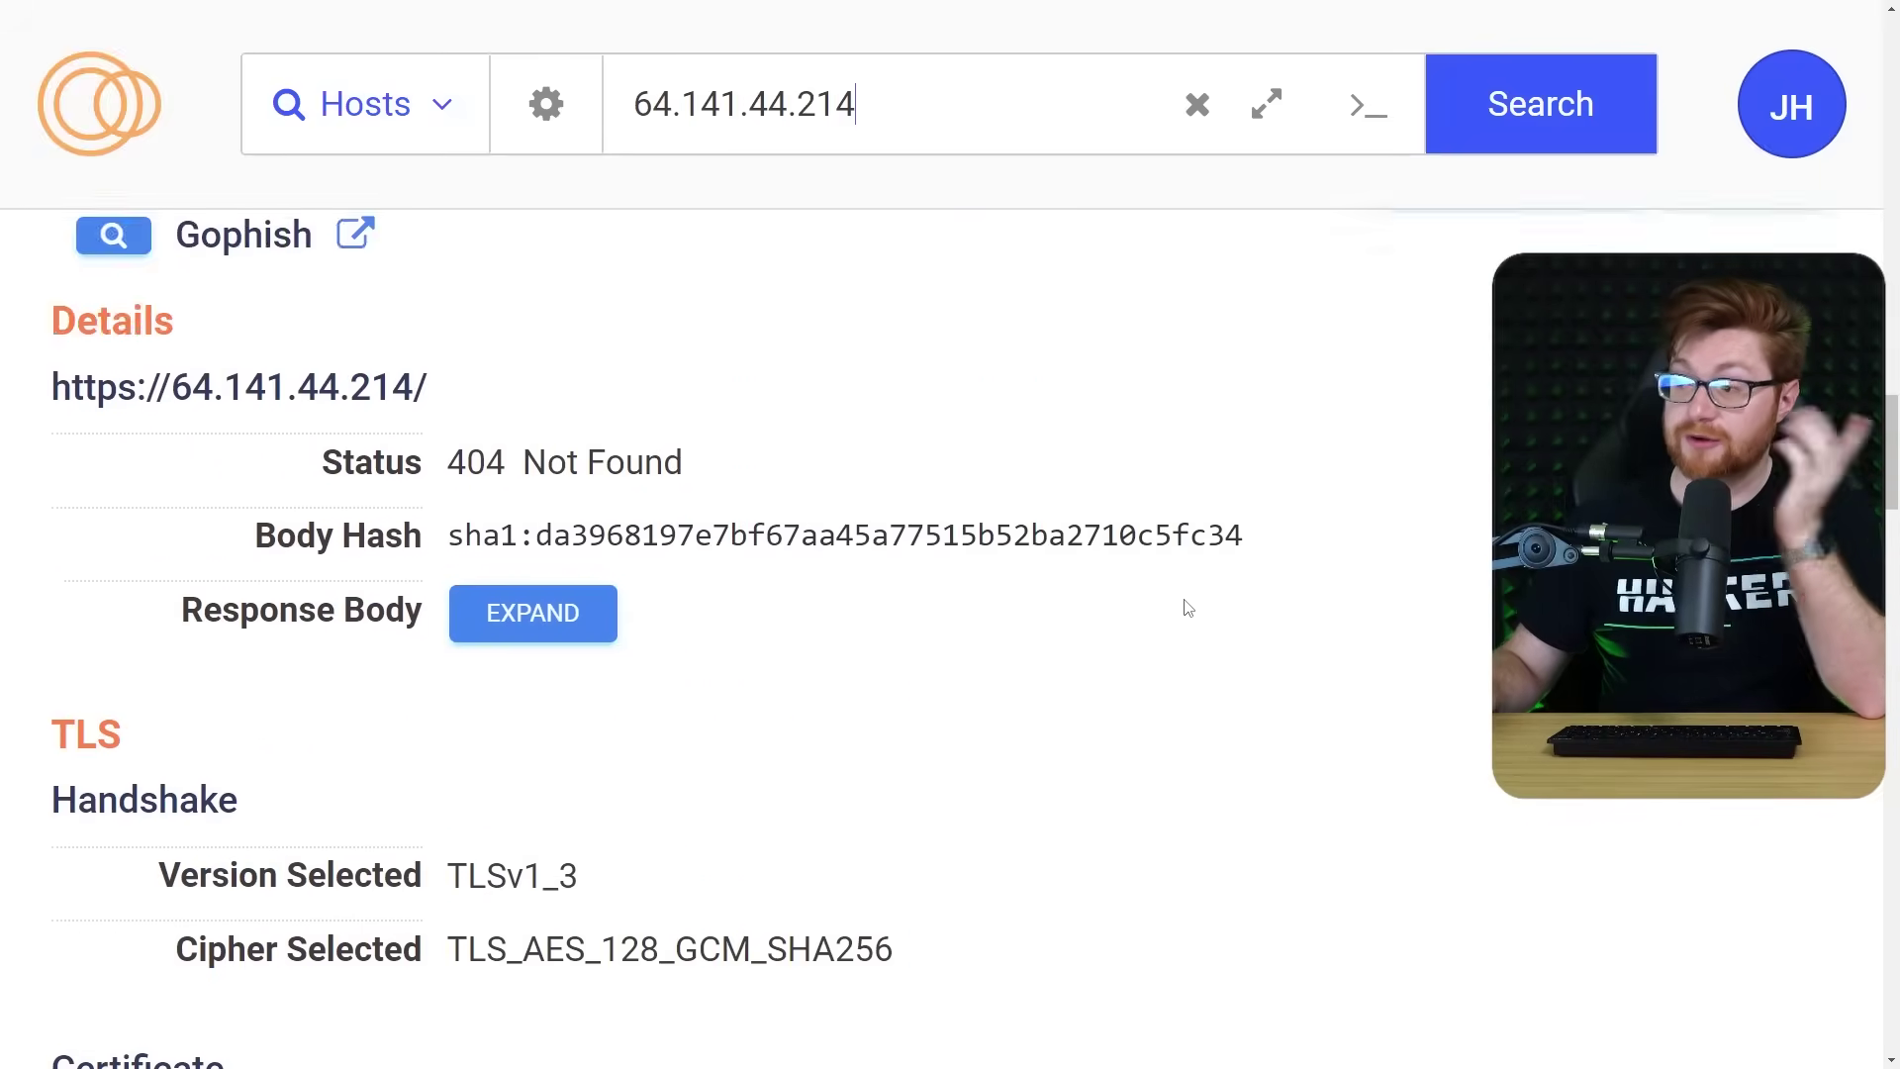
pyautogui.scroll(-10, 1183, 624)
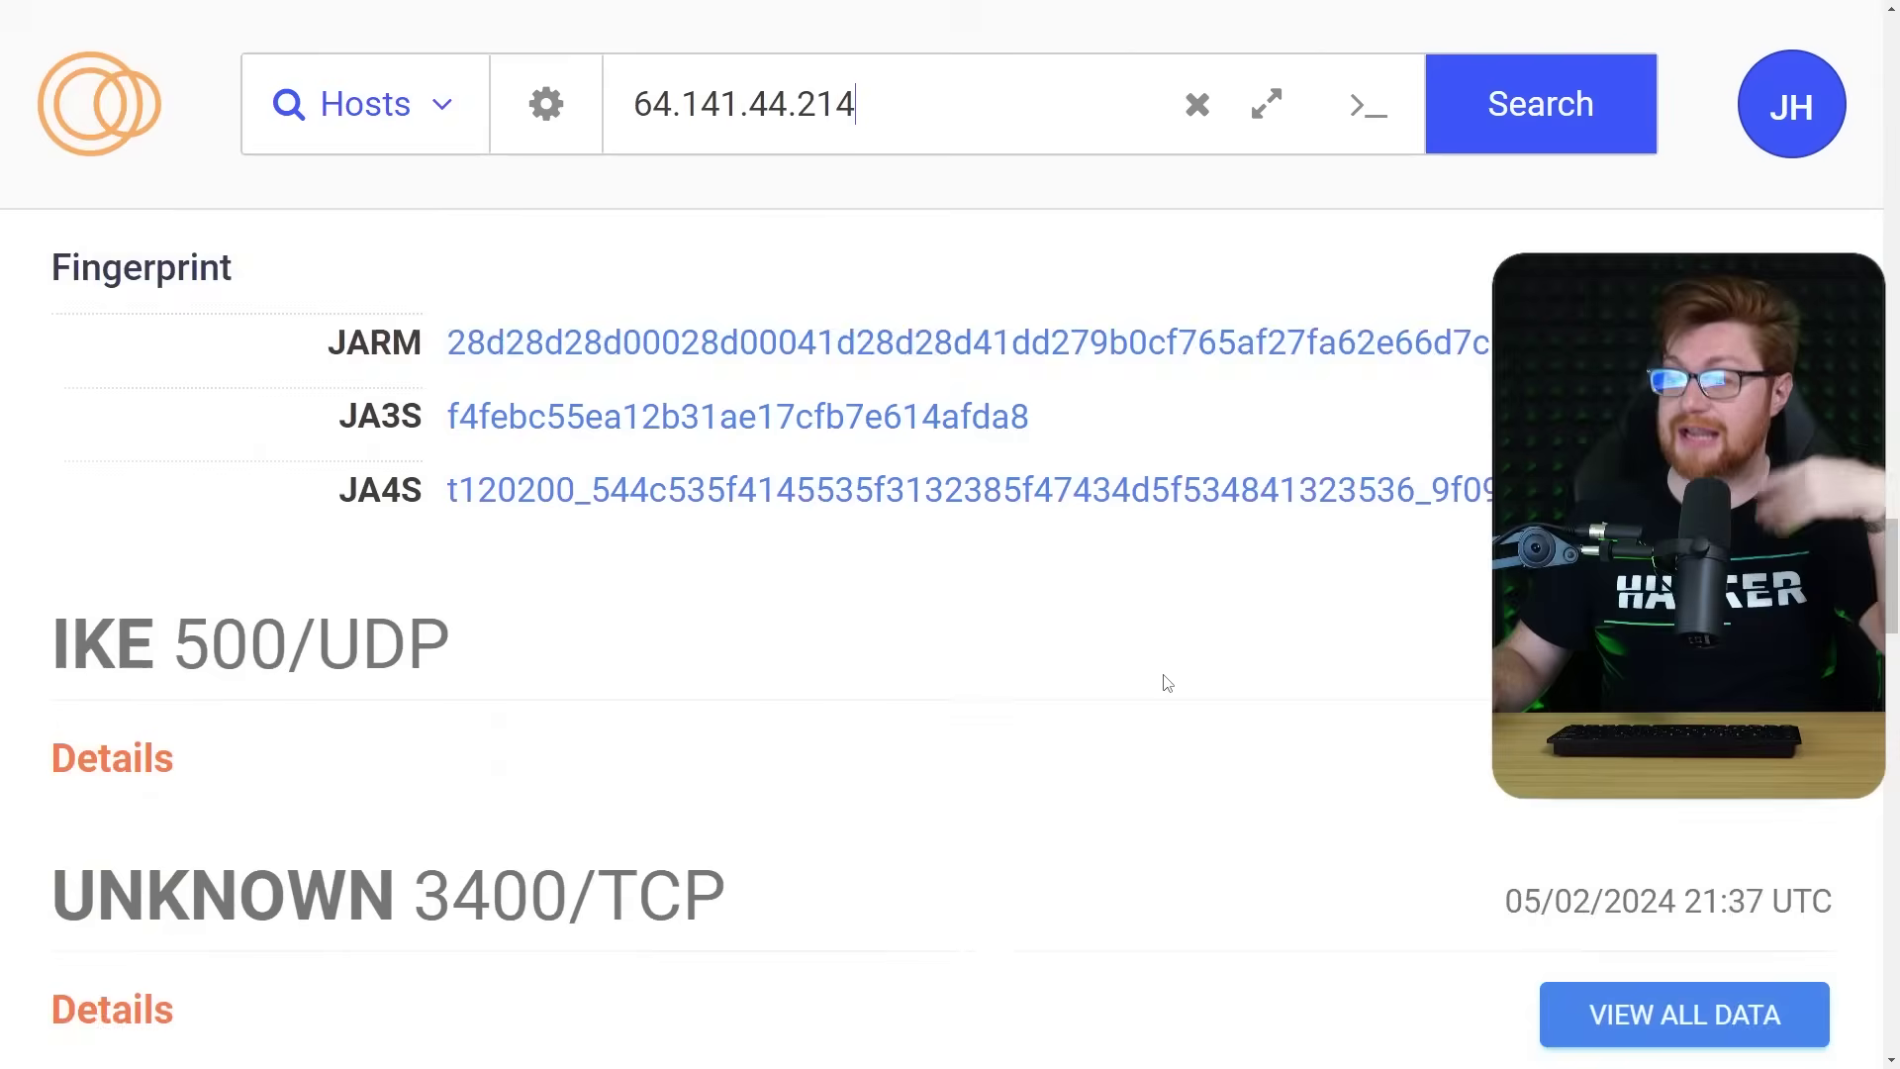
pyautogui.scroll(-10, 1165, 682)
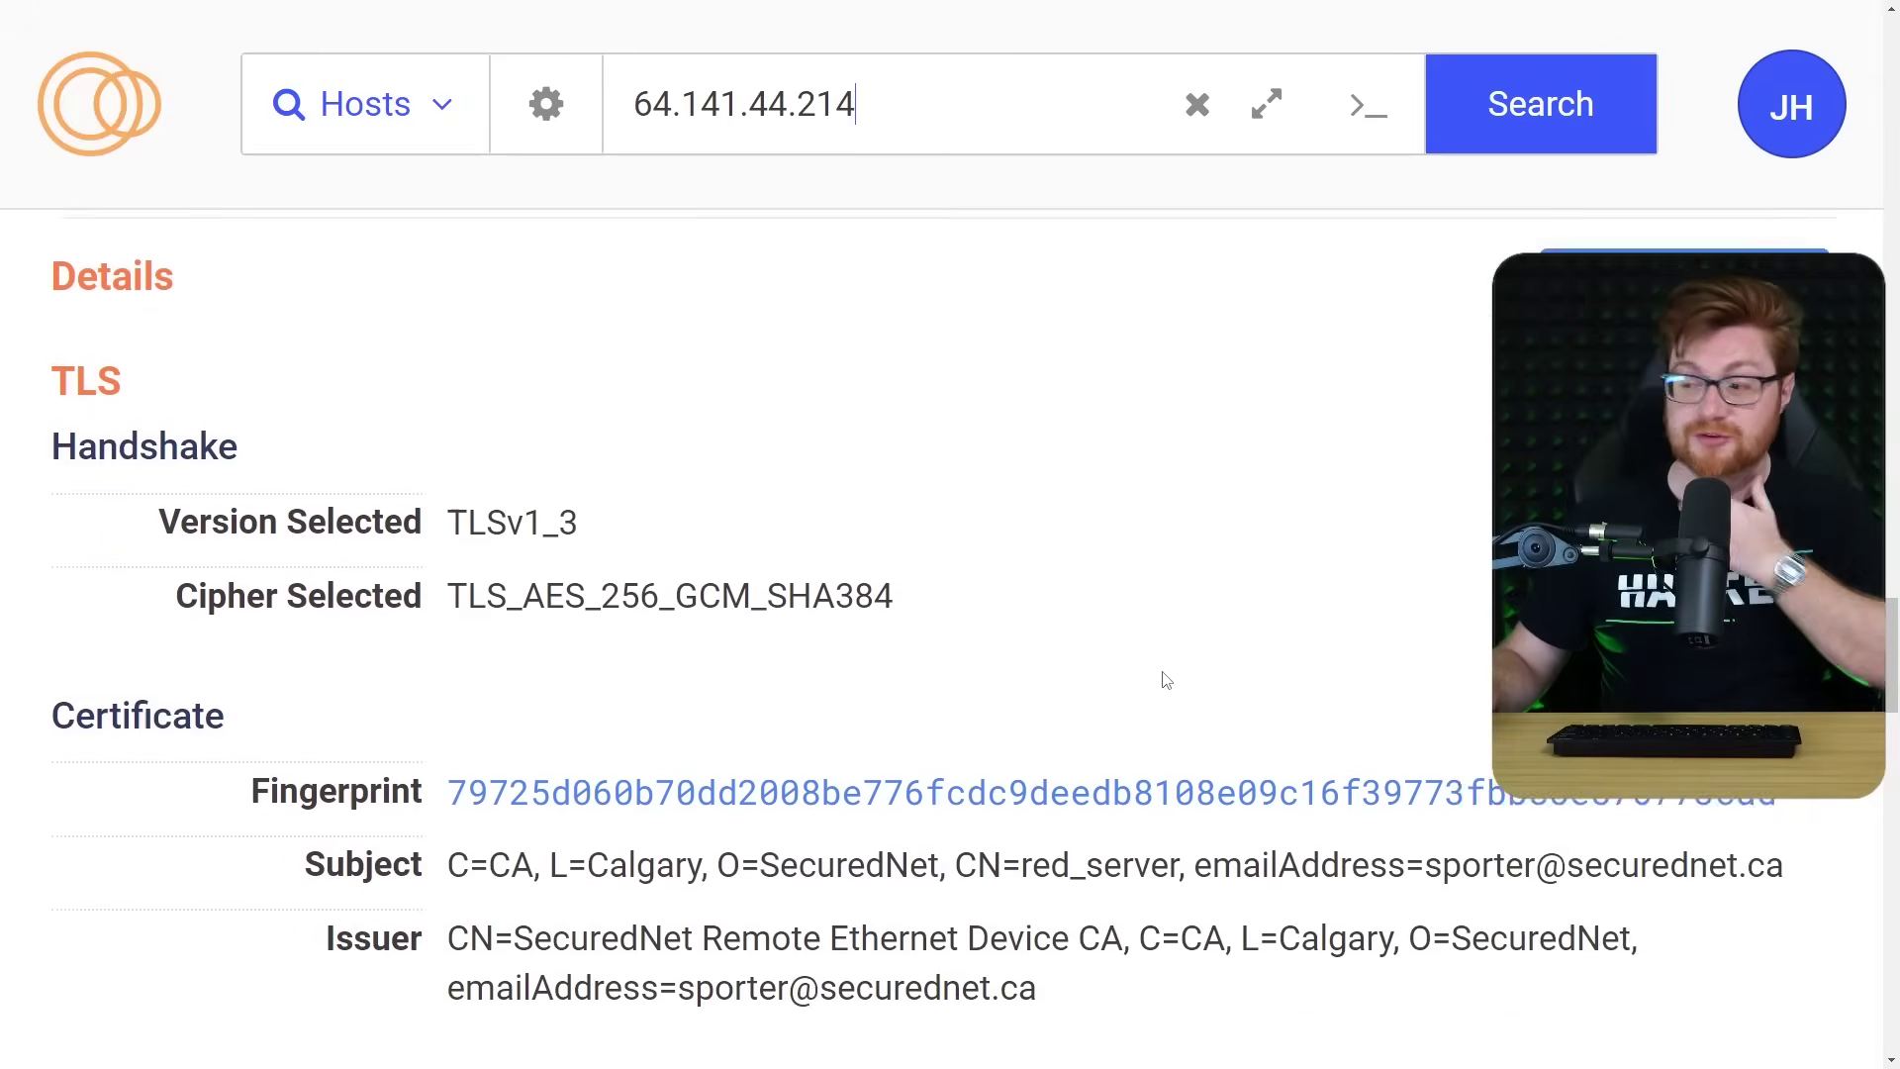
pyautogui.scroll(-3, 1163, 672)
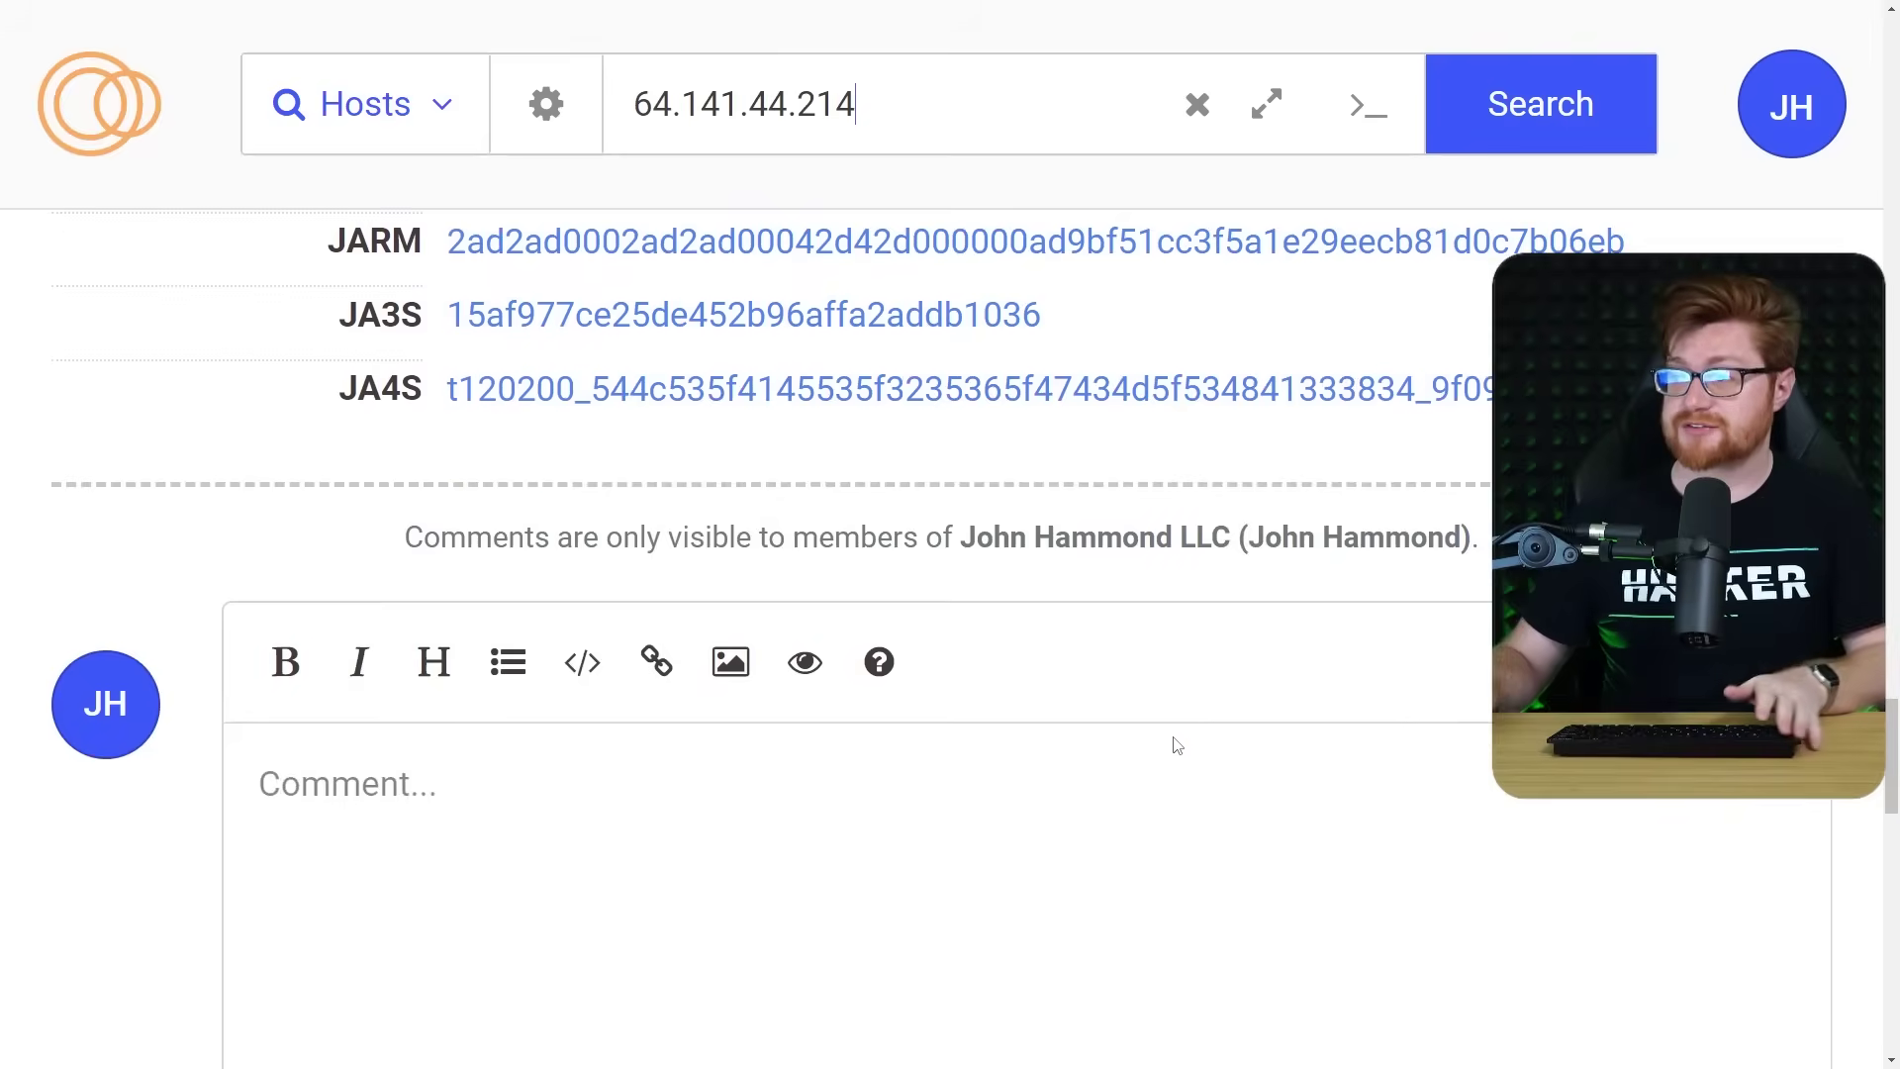
pyautogui.scroll(20, 1183, 772)
pyautogui.scroll(15, 1188, 792)
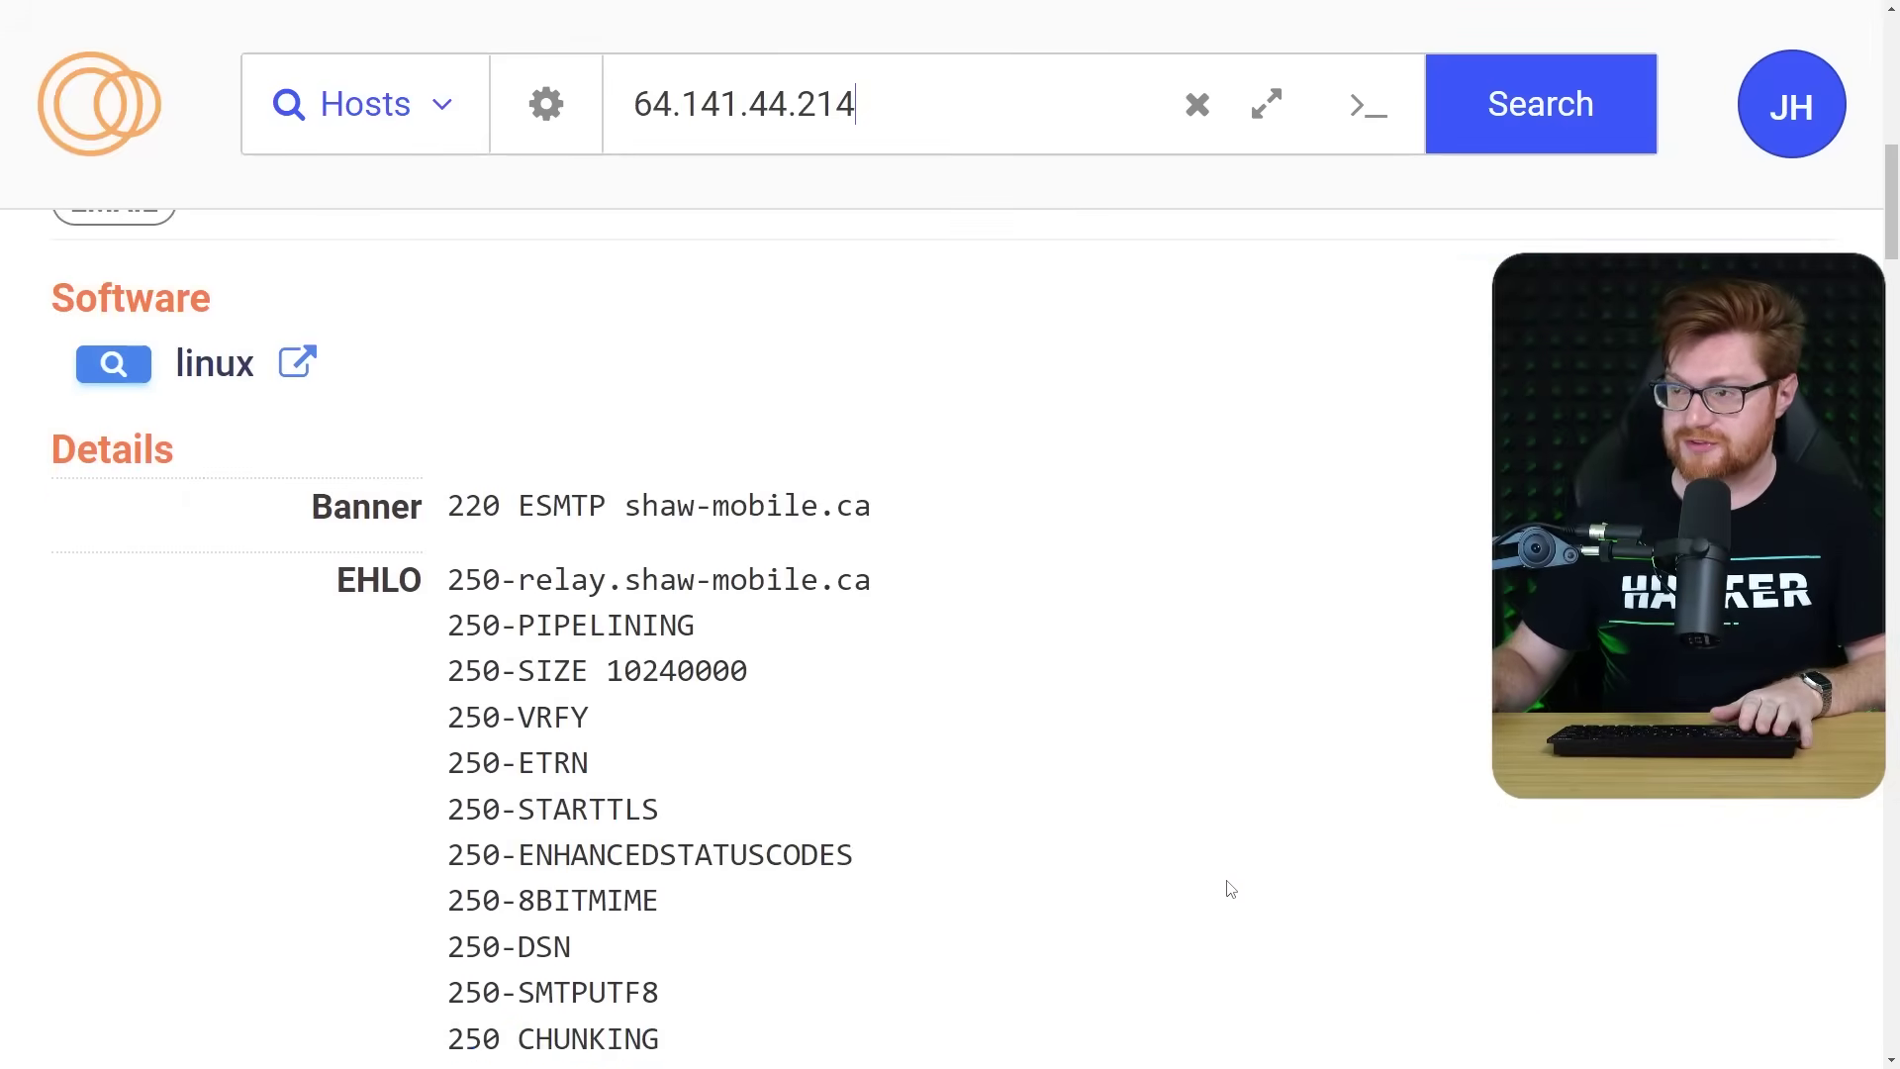
pyautogui.scroll(10, 1227, 886)
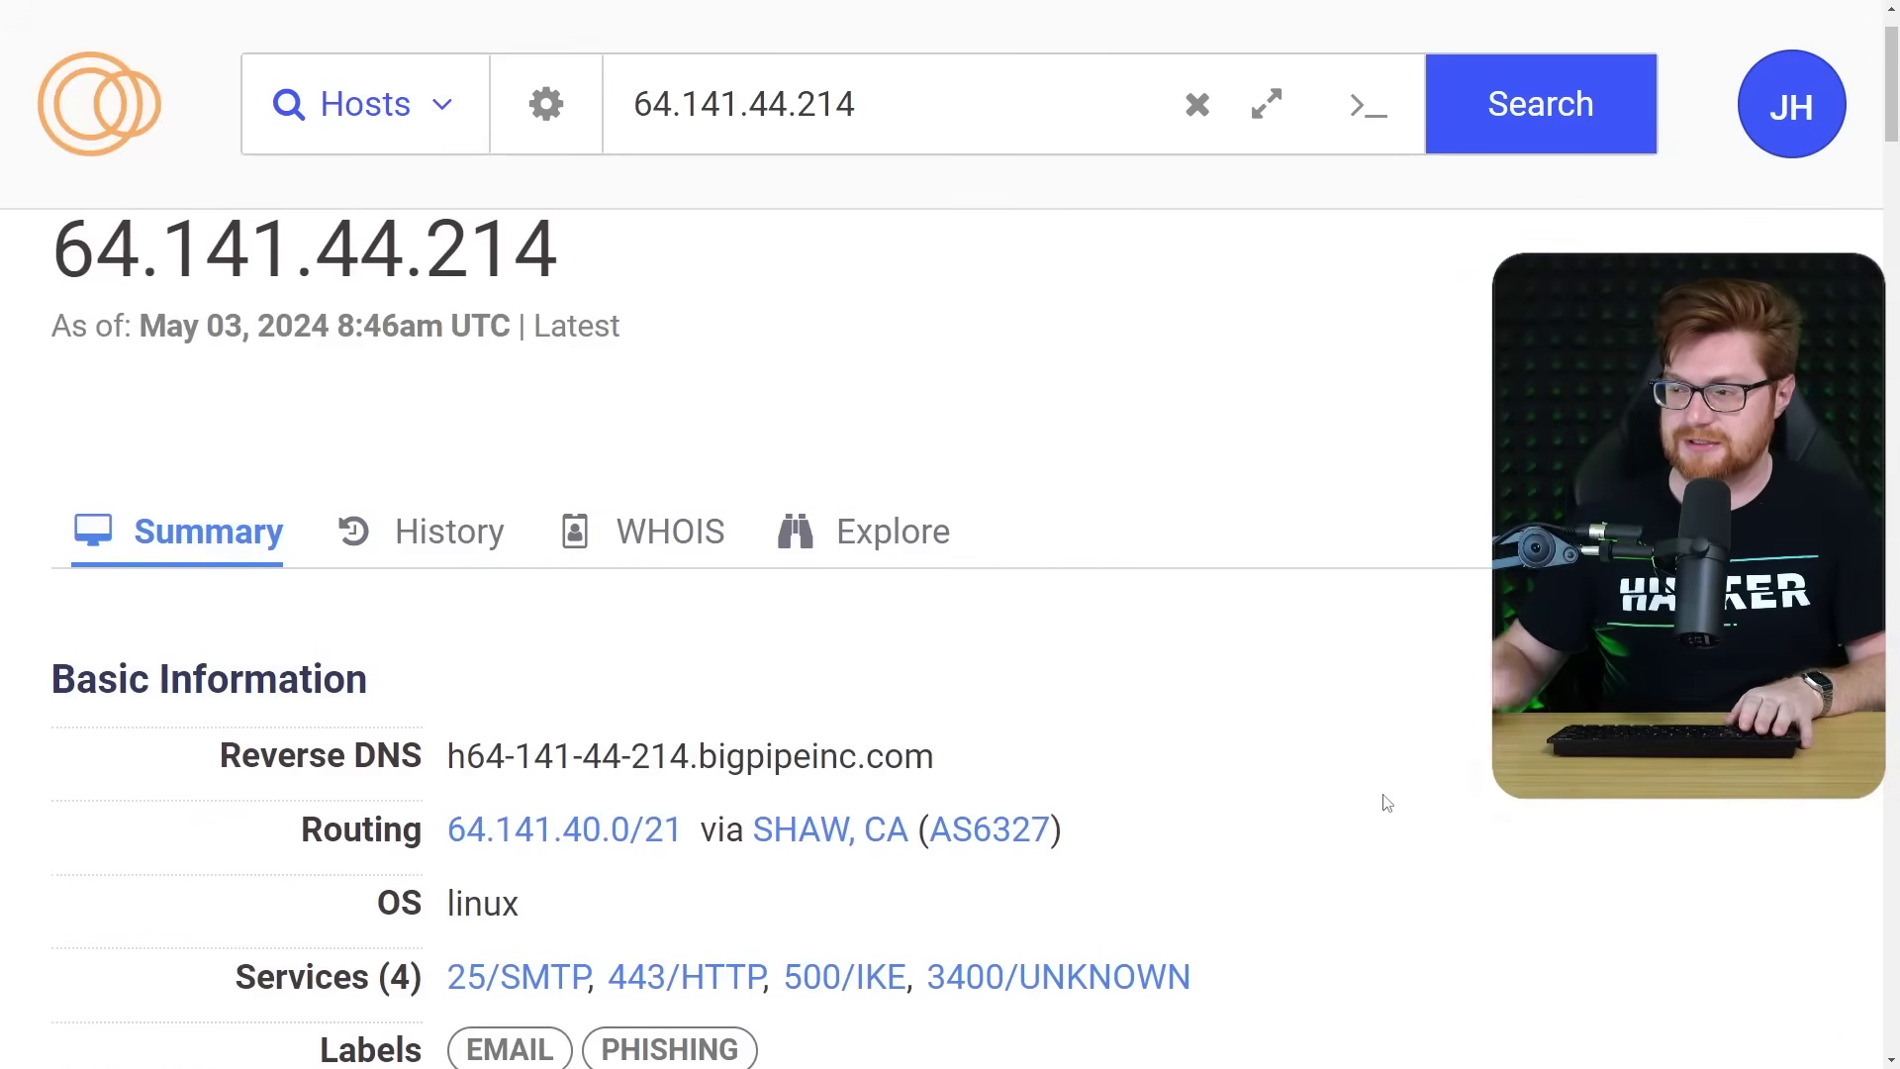
# Return to the host results, open host 54.172.211.64 and look through its services down to HTTP 3636/TCP.
pyautogui.hotkey('alt', 'Left')
pyautogui.scroll(-5, 967, 497)
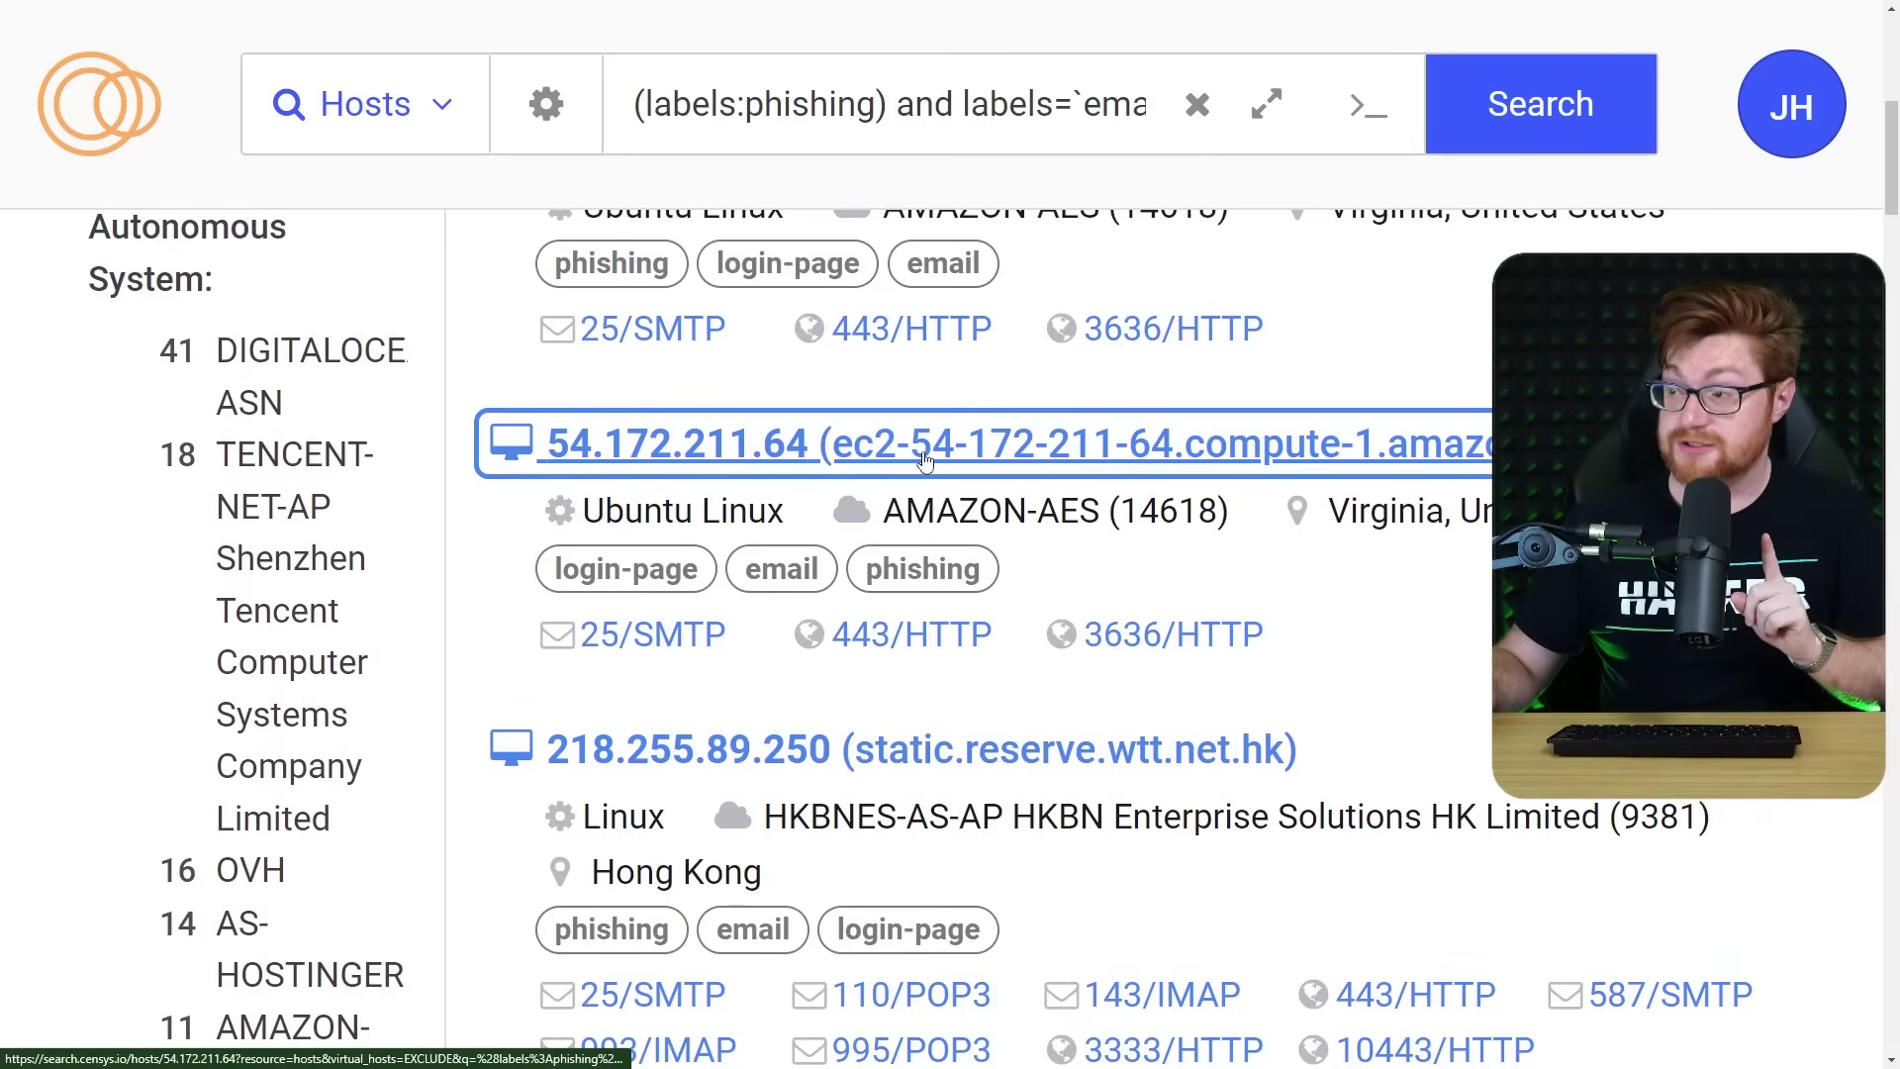
pyautogui.click(924, 462)
pyautogui.scroll(-20, 770, 651)
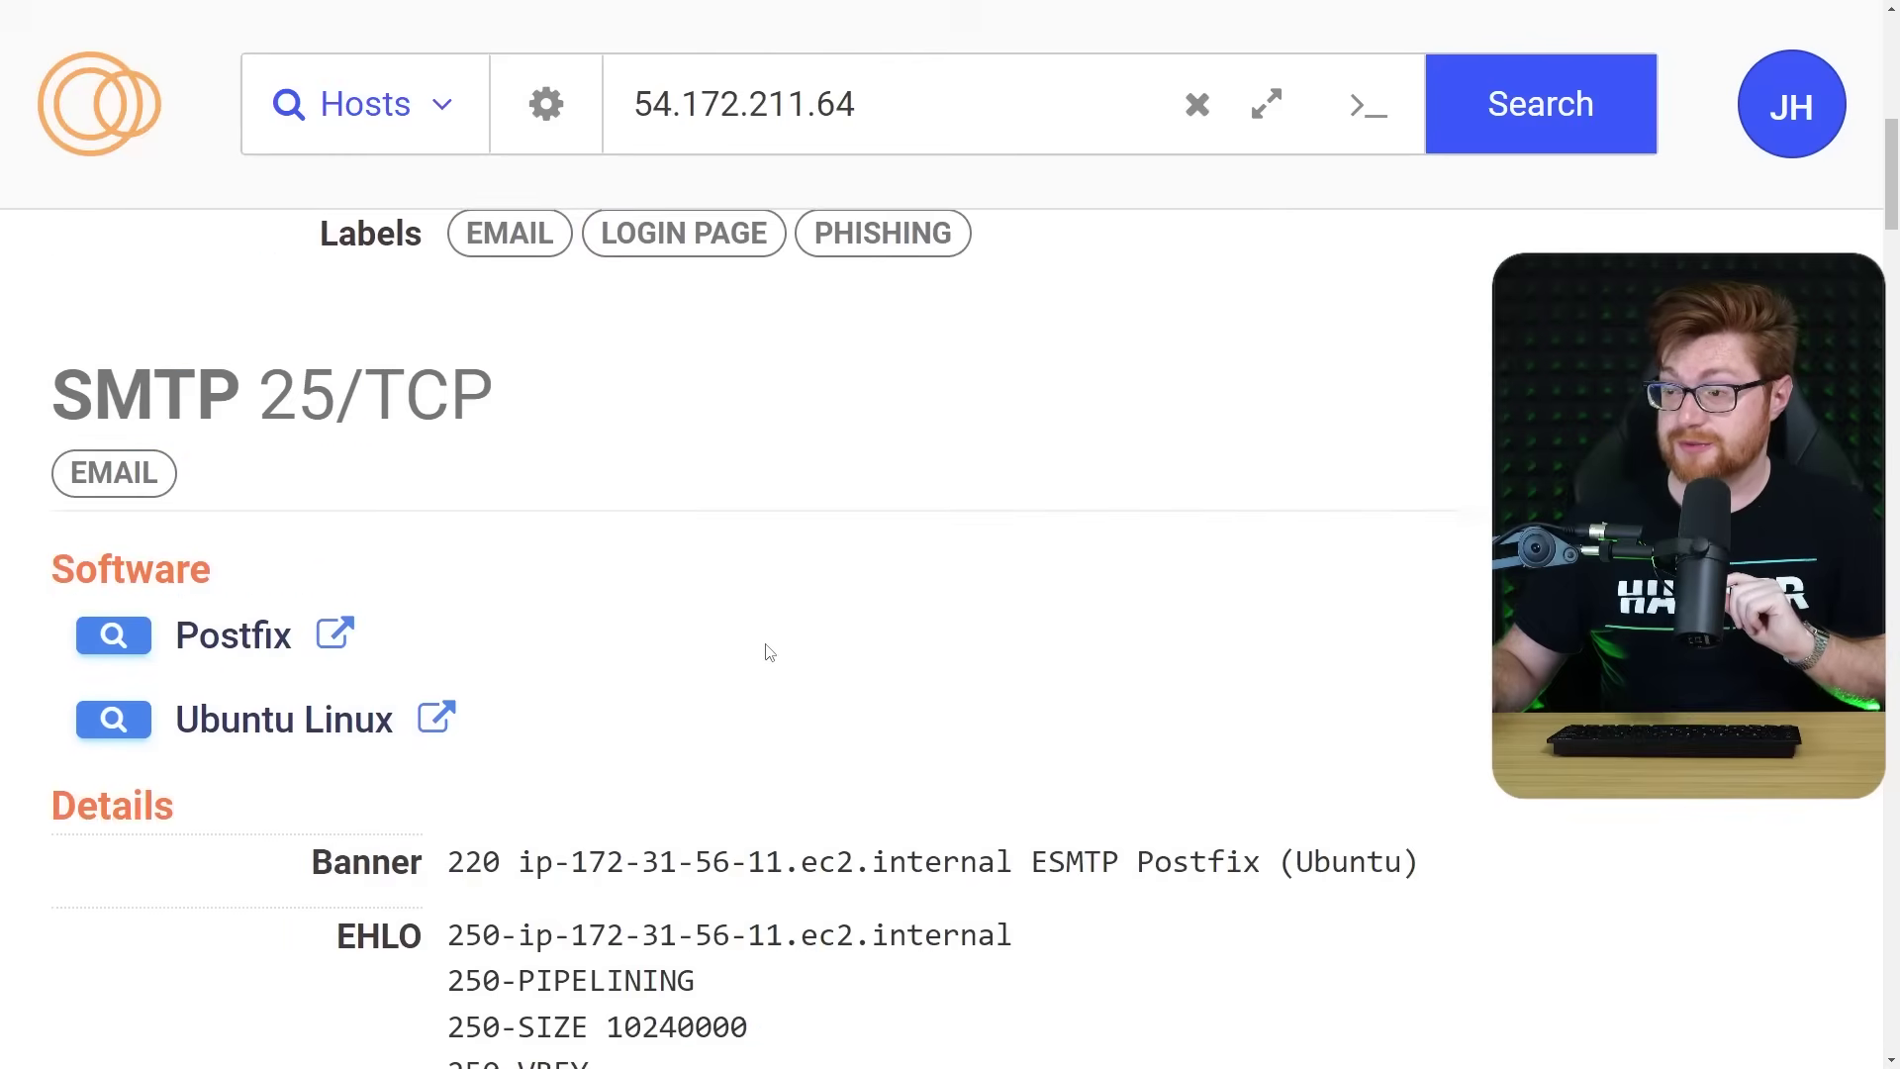
pyautogui.scroll(-9, 950, 693)
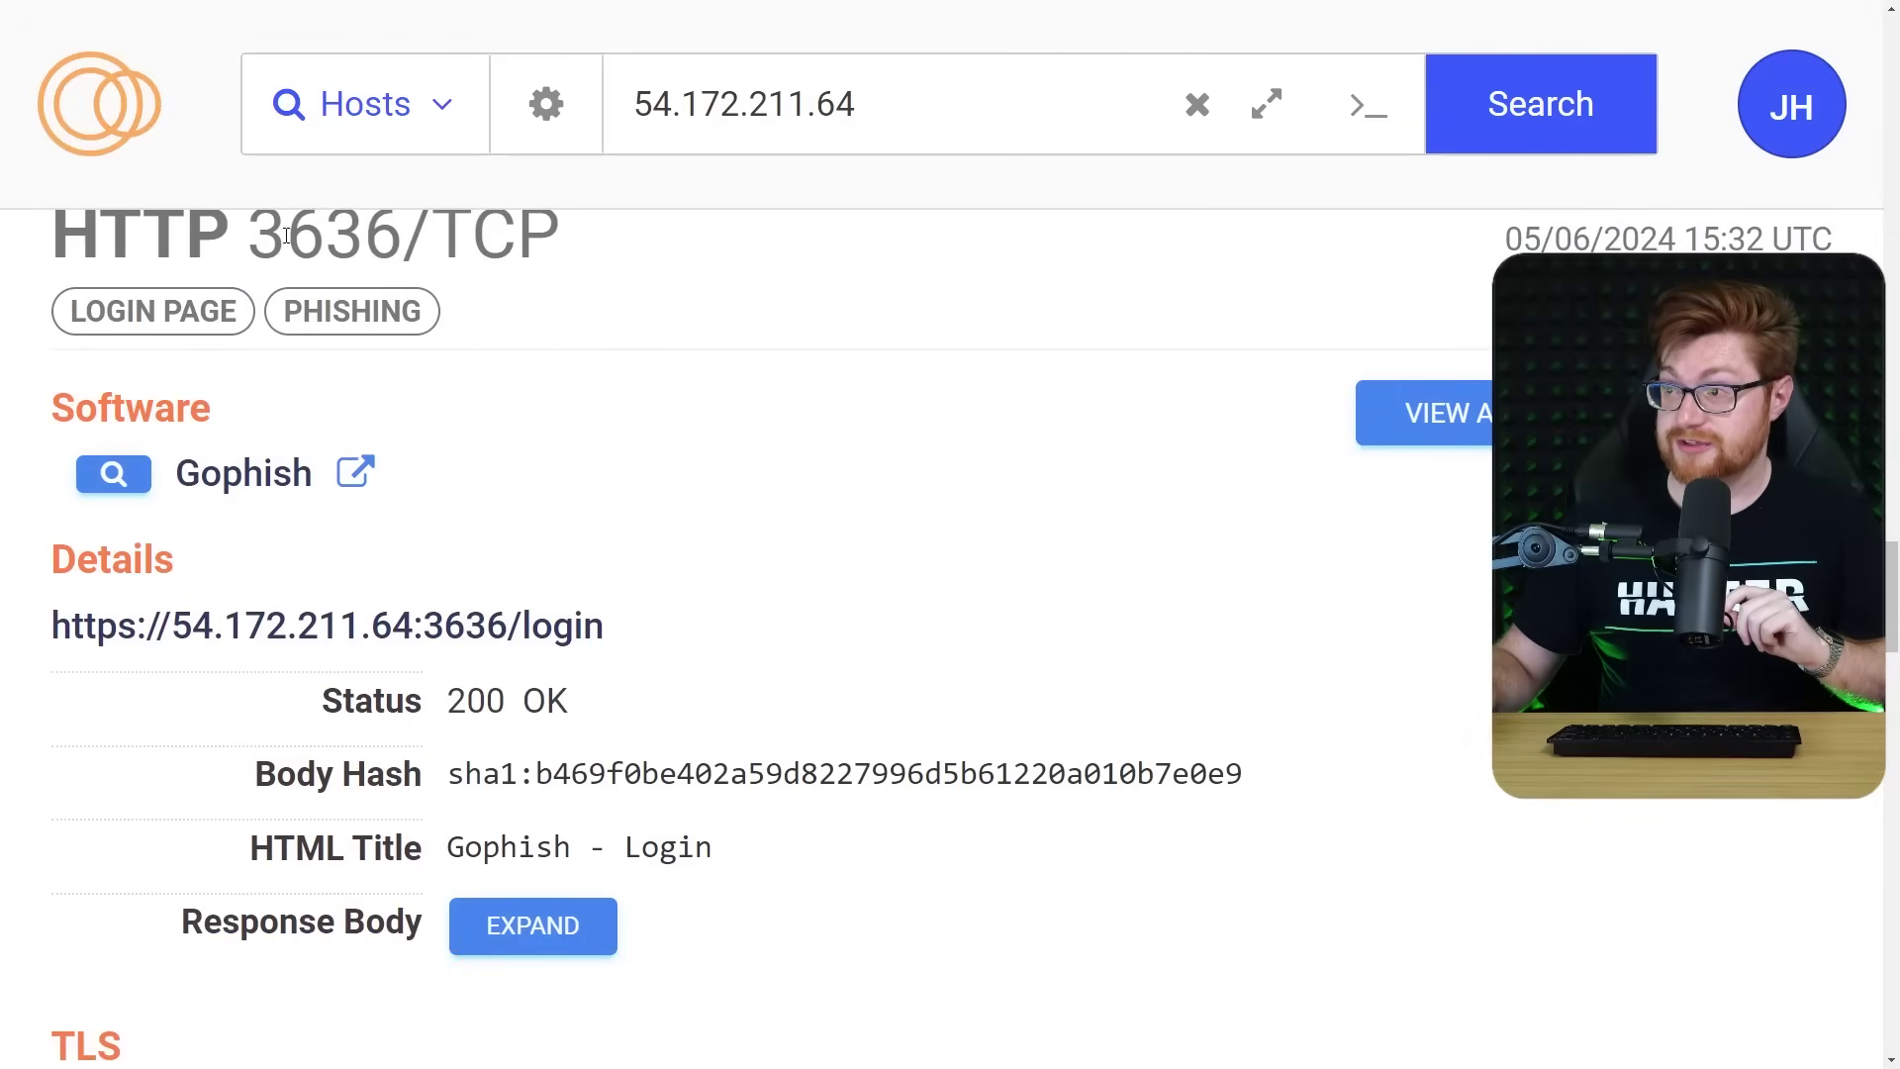
pyautogui.scroll(-5, 1039, 543)
pyautogui.scroll(5, 1111, 702)
pyautogui.click(1029, 624)
pyautogui.click(327, 625)
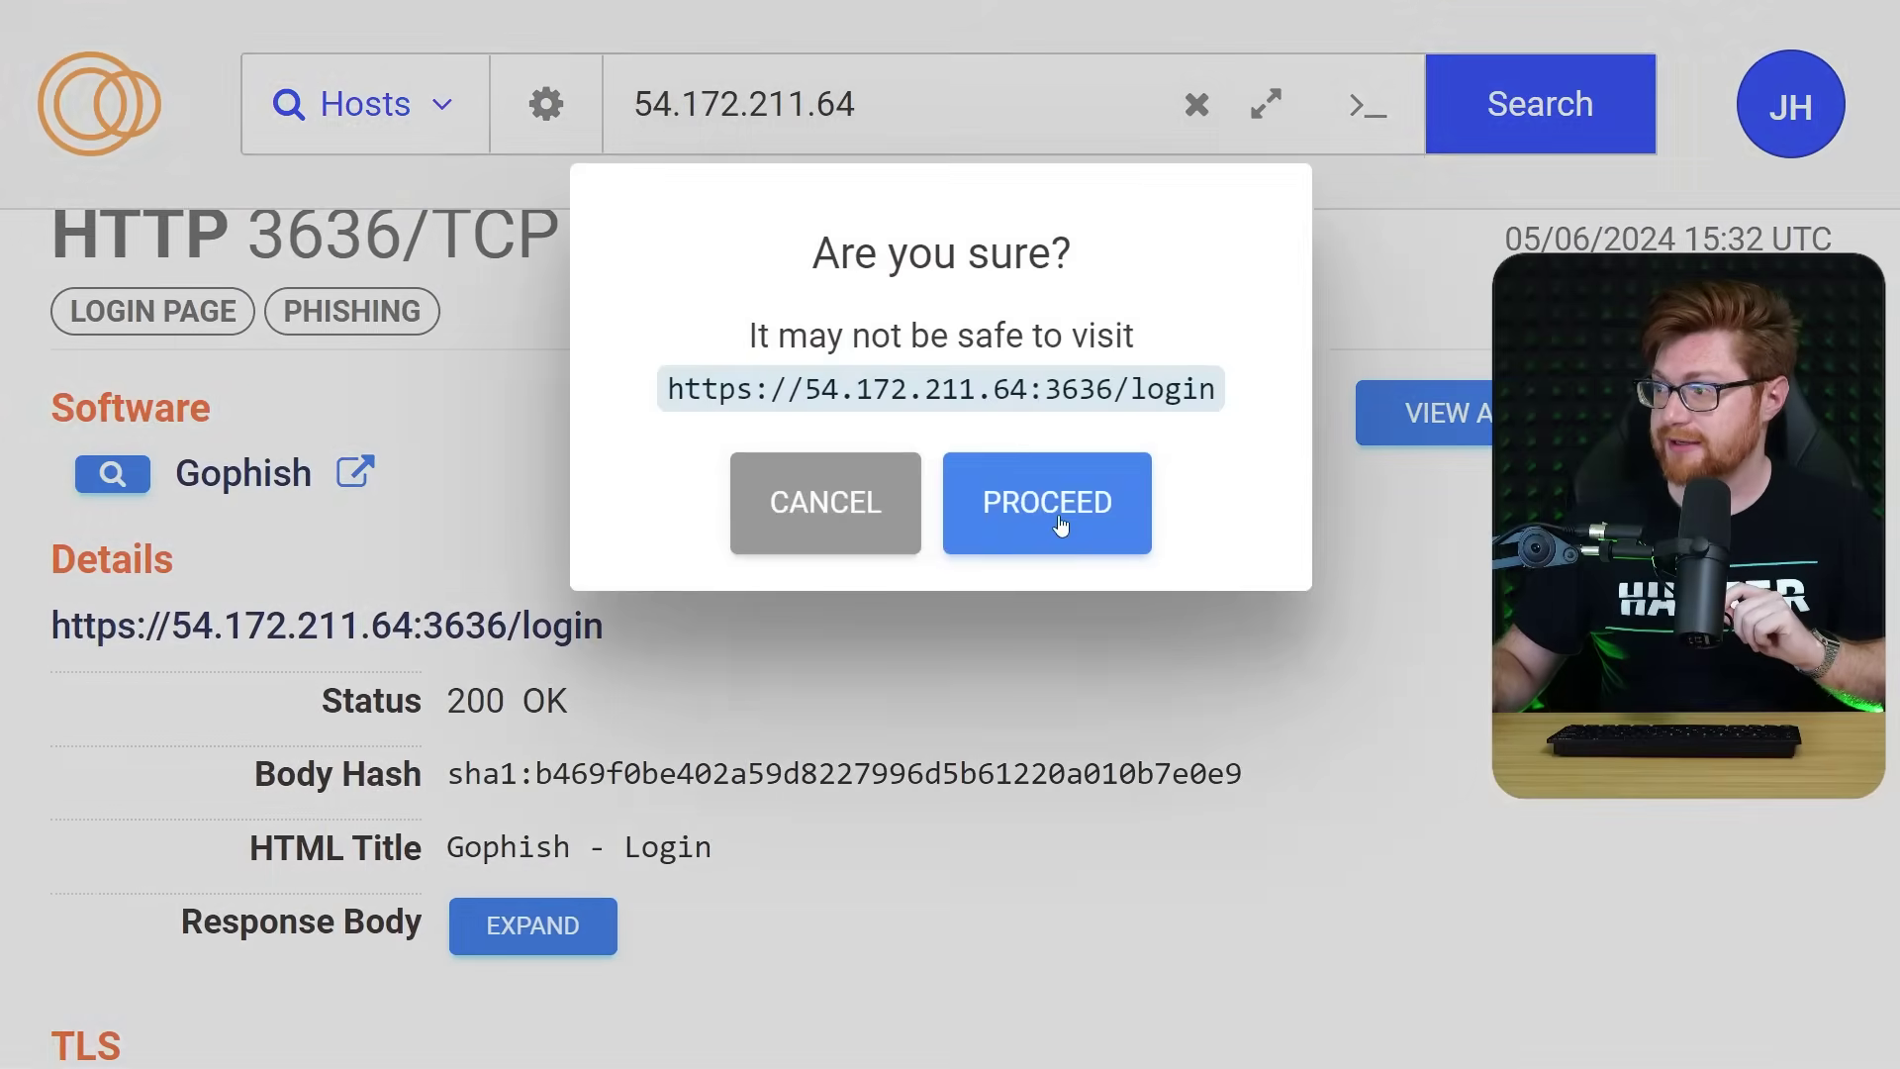
pyautogui.click(1065, 534)
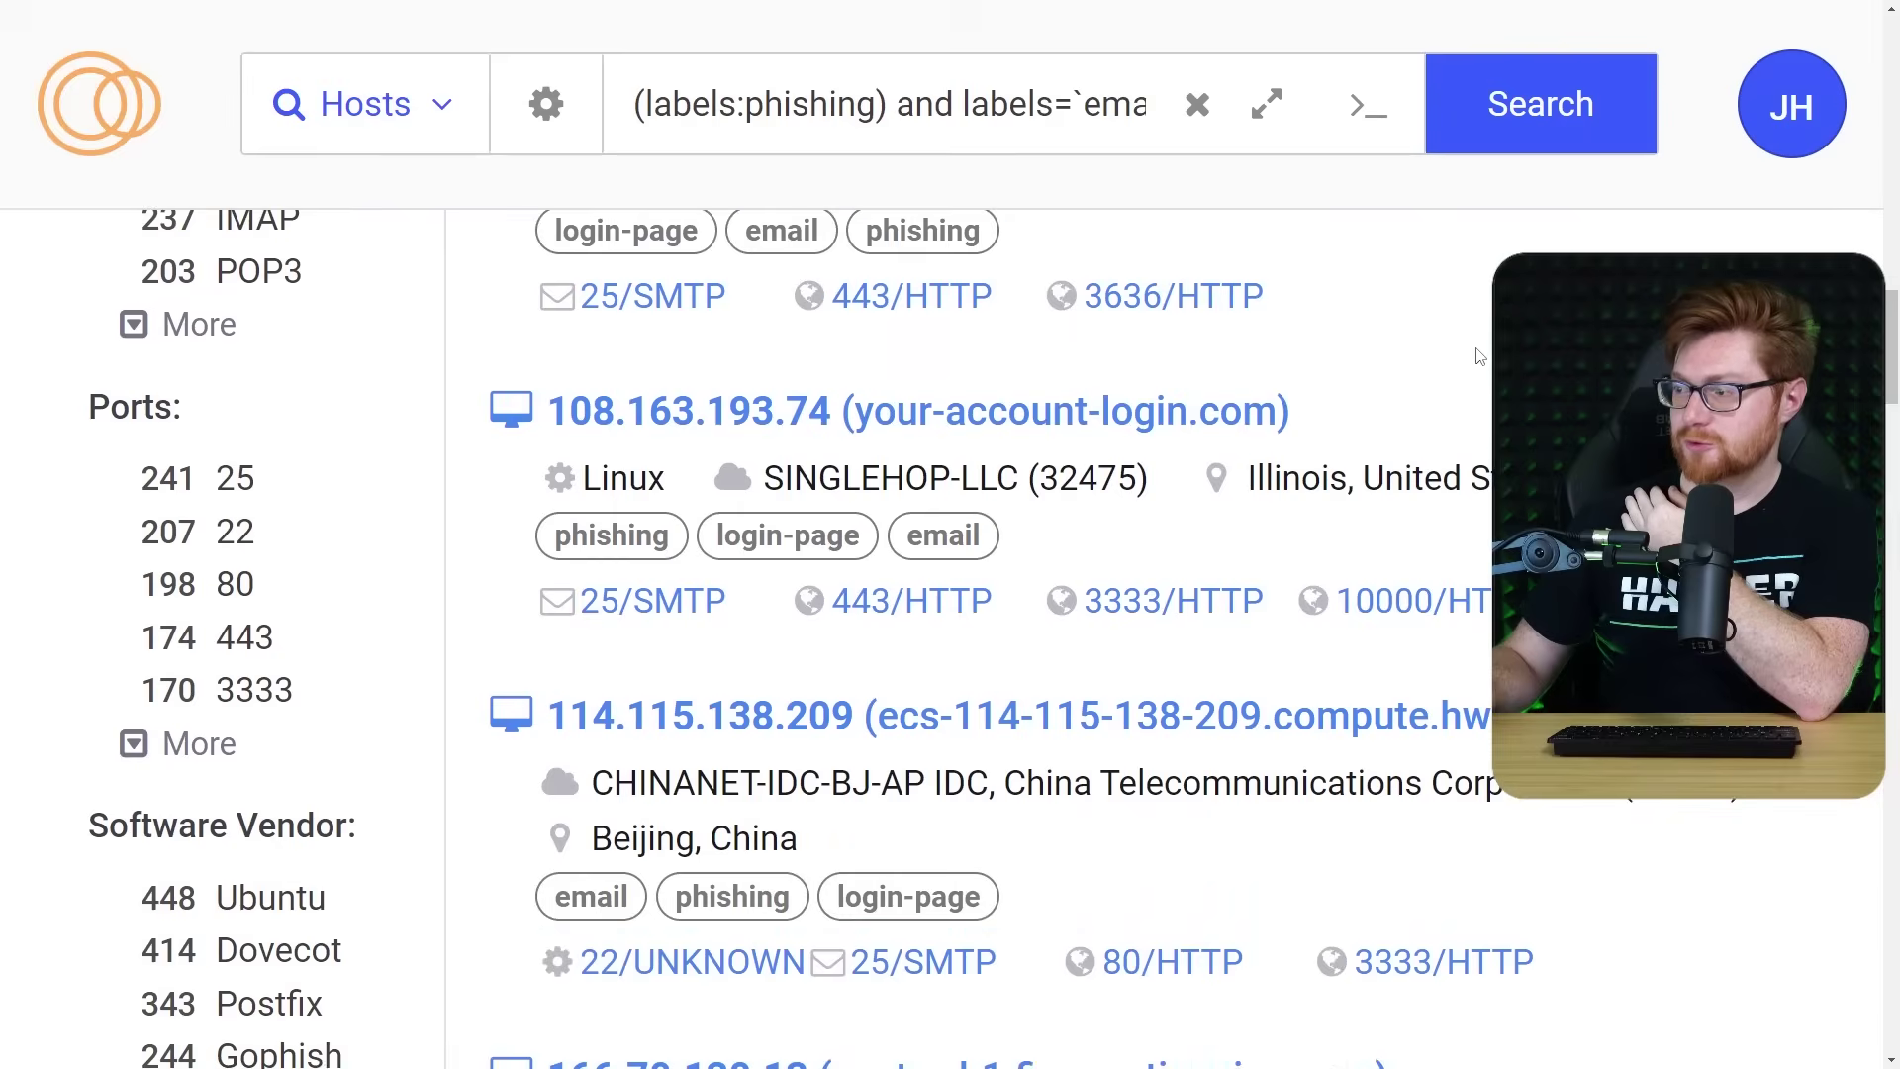
# Open host 108.163.193.74 (your-account-login.com) from the results and examine its DNS names and services.
pyautogui.scroll(-1, 1081, 342)
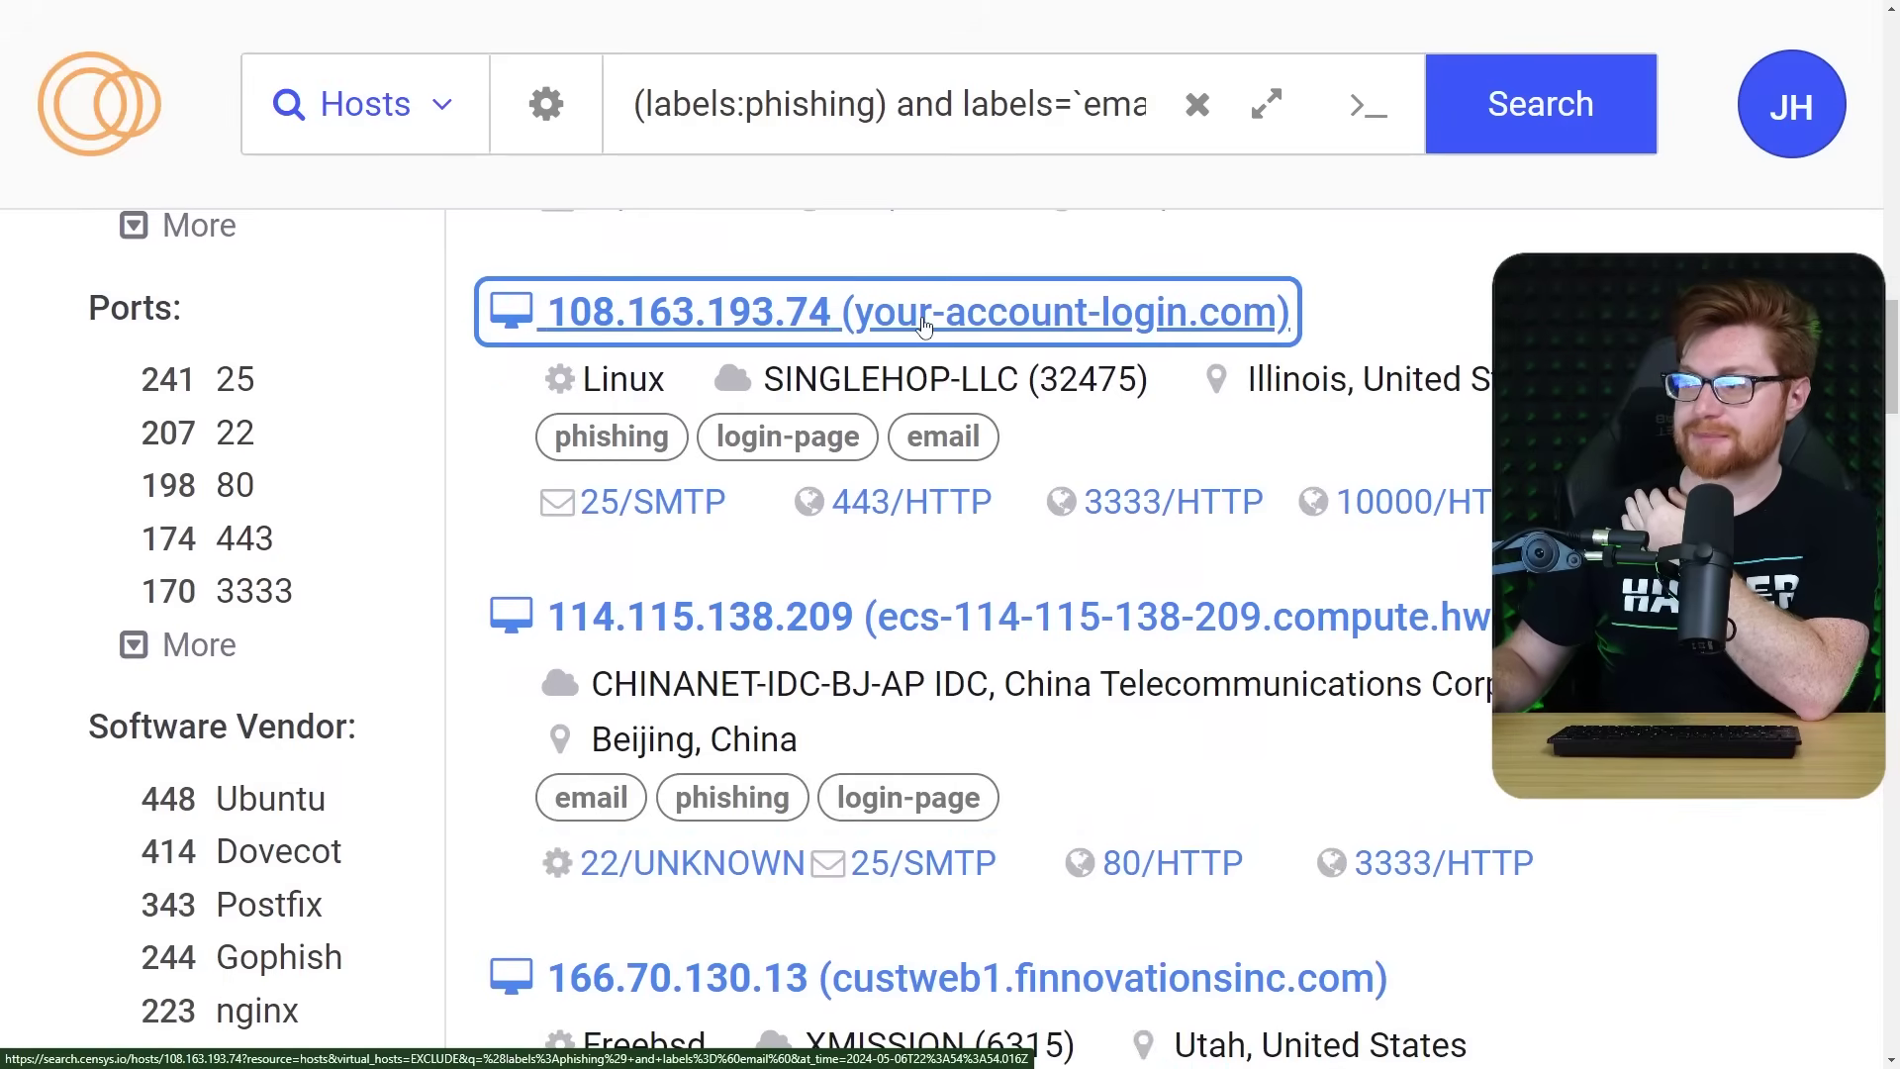
pyautogui.click(923, 326)
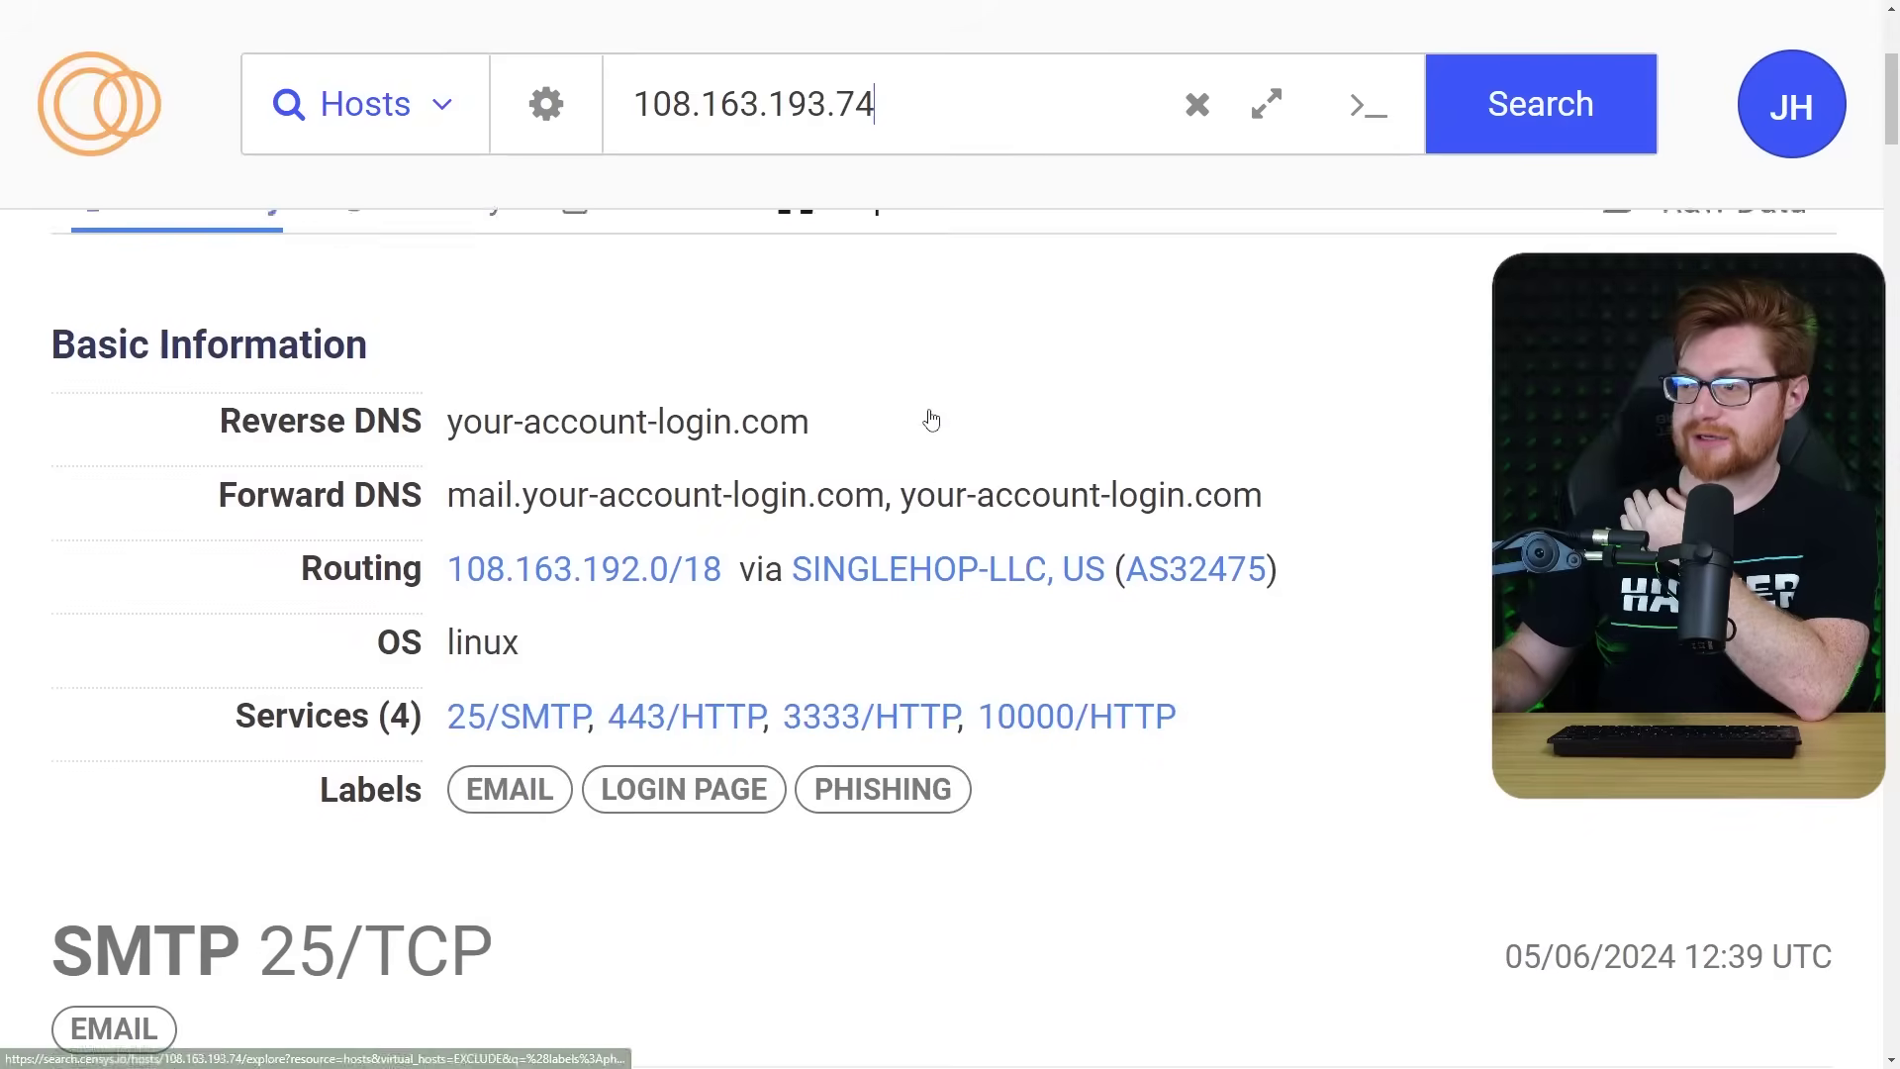
pyautogui.scroll(-10, 928, 416)
pyautogui.scroll(-20, 932, 418)
pyautogui.scroll(-15, 932, 418)
pyautogui.scroll(-4, 930, 414)
pyautogui.scroll(3, 648, 508)
pyautogui.scroll(4, 1213, 564)
pyautogui.scroll(-4, 1213, 564)
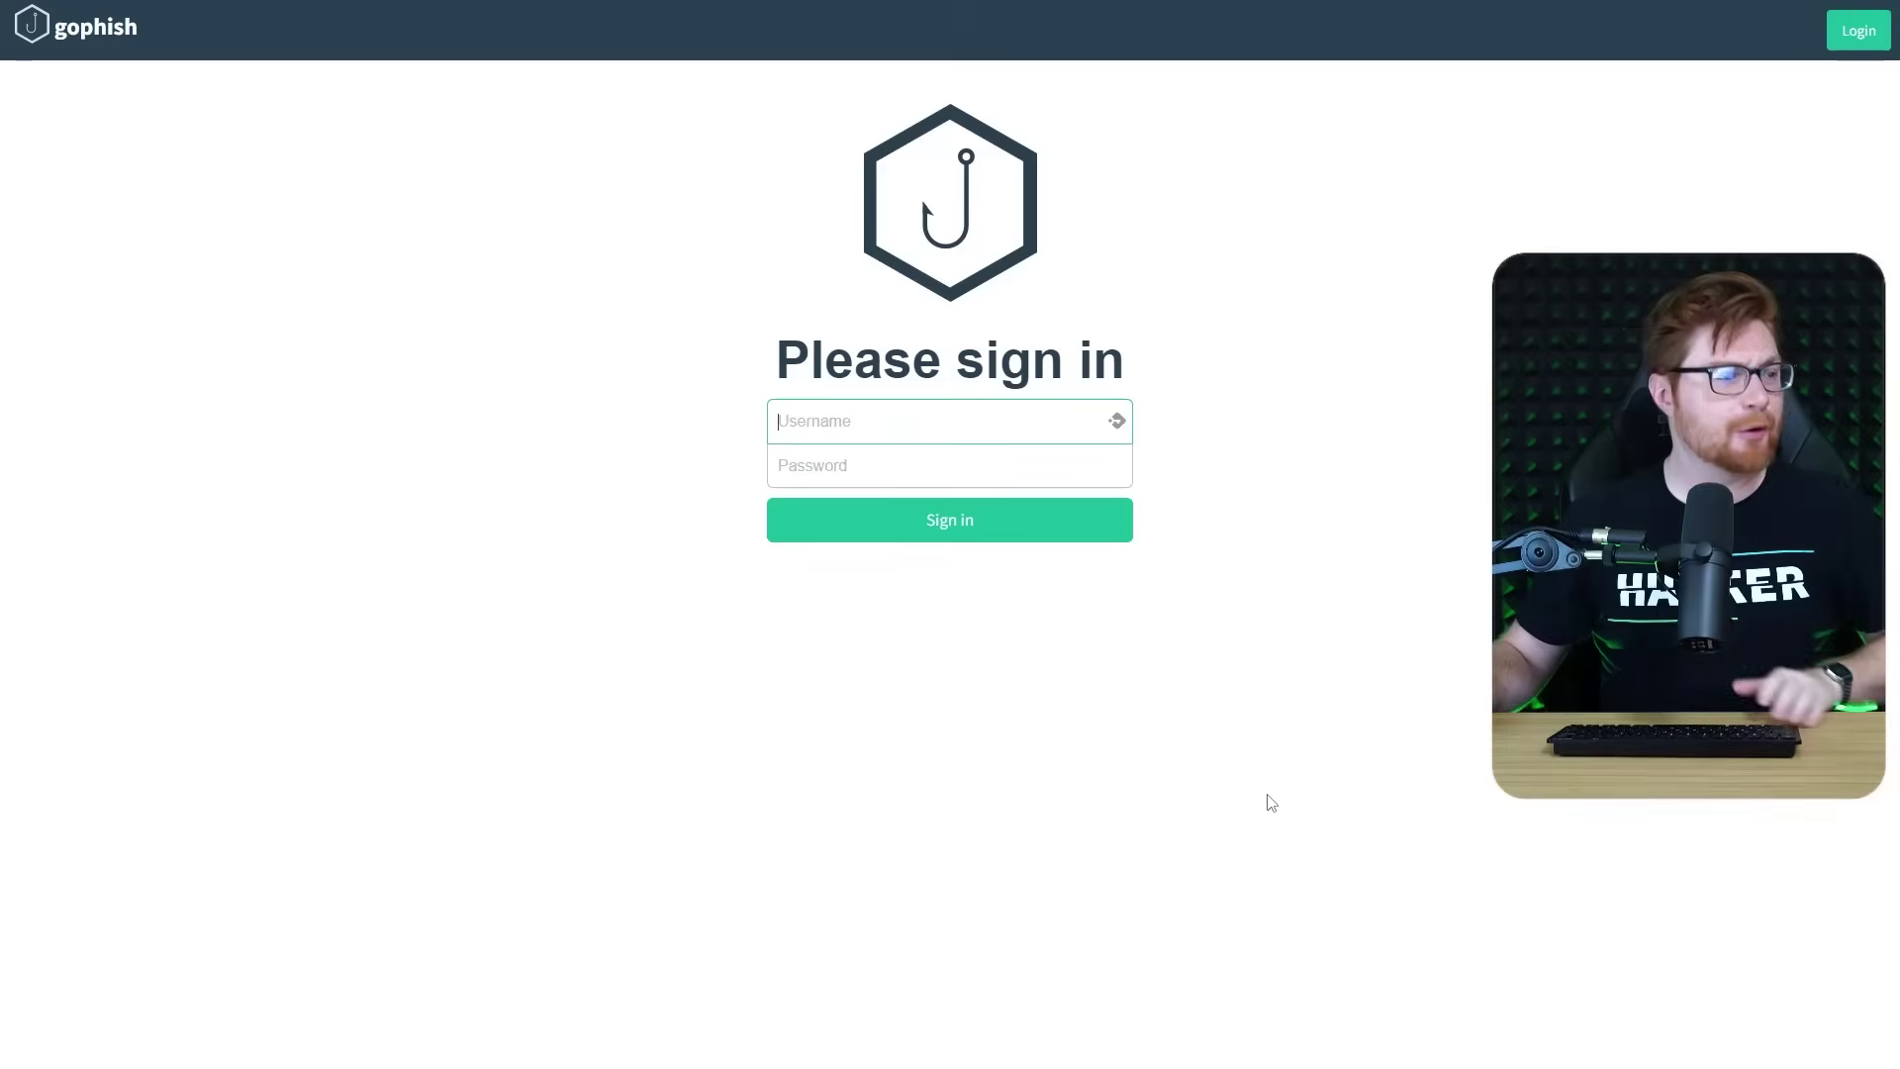
# Enlarge the Gophish sign-in page to 175% and view its login form.
pyautogui.hotkey('ctrl', '+')
pyautogui.hotkey('ctrl', '+')
pyautogui.hotkey('ctrl', '+')
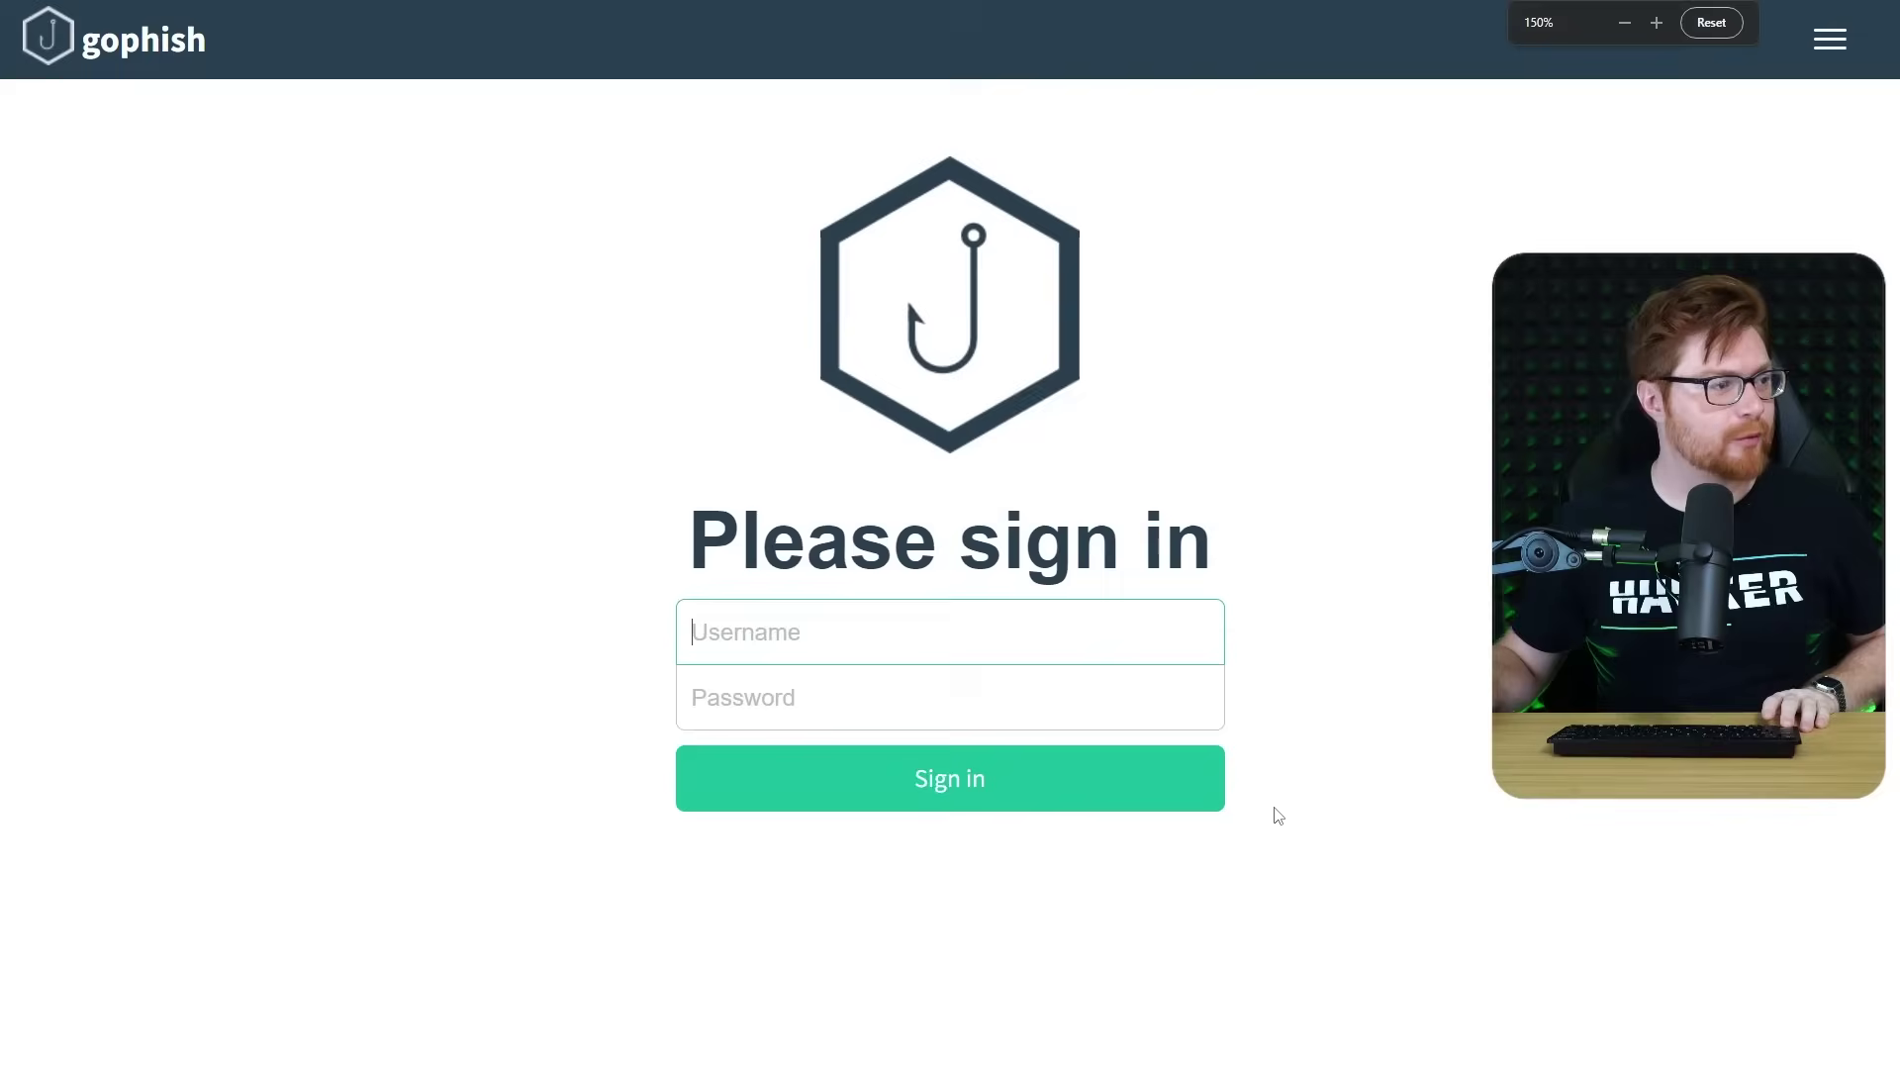
pyautogui.hotkey('ctrl', '+')
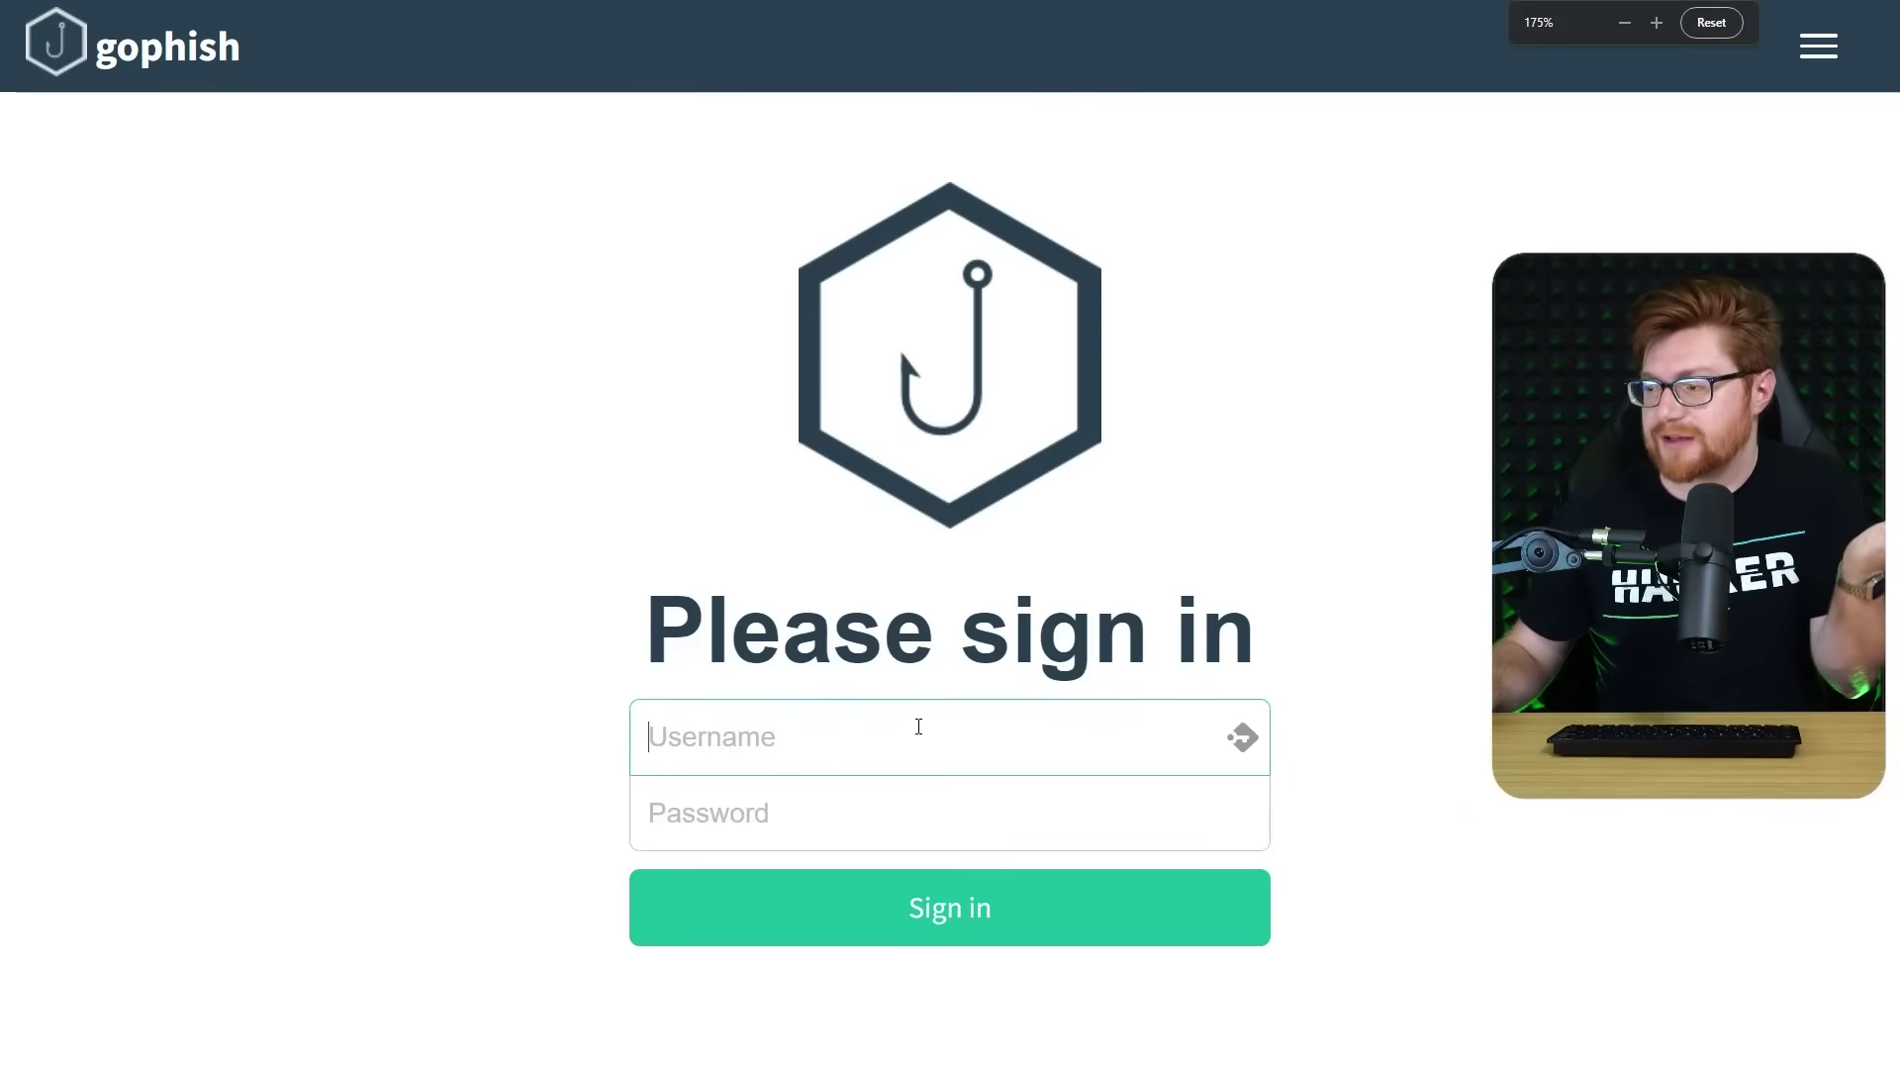
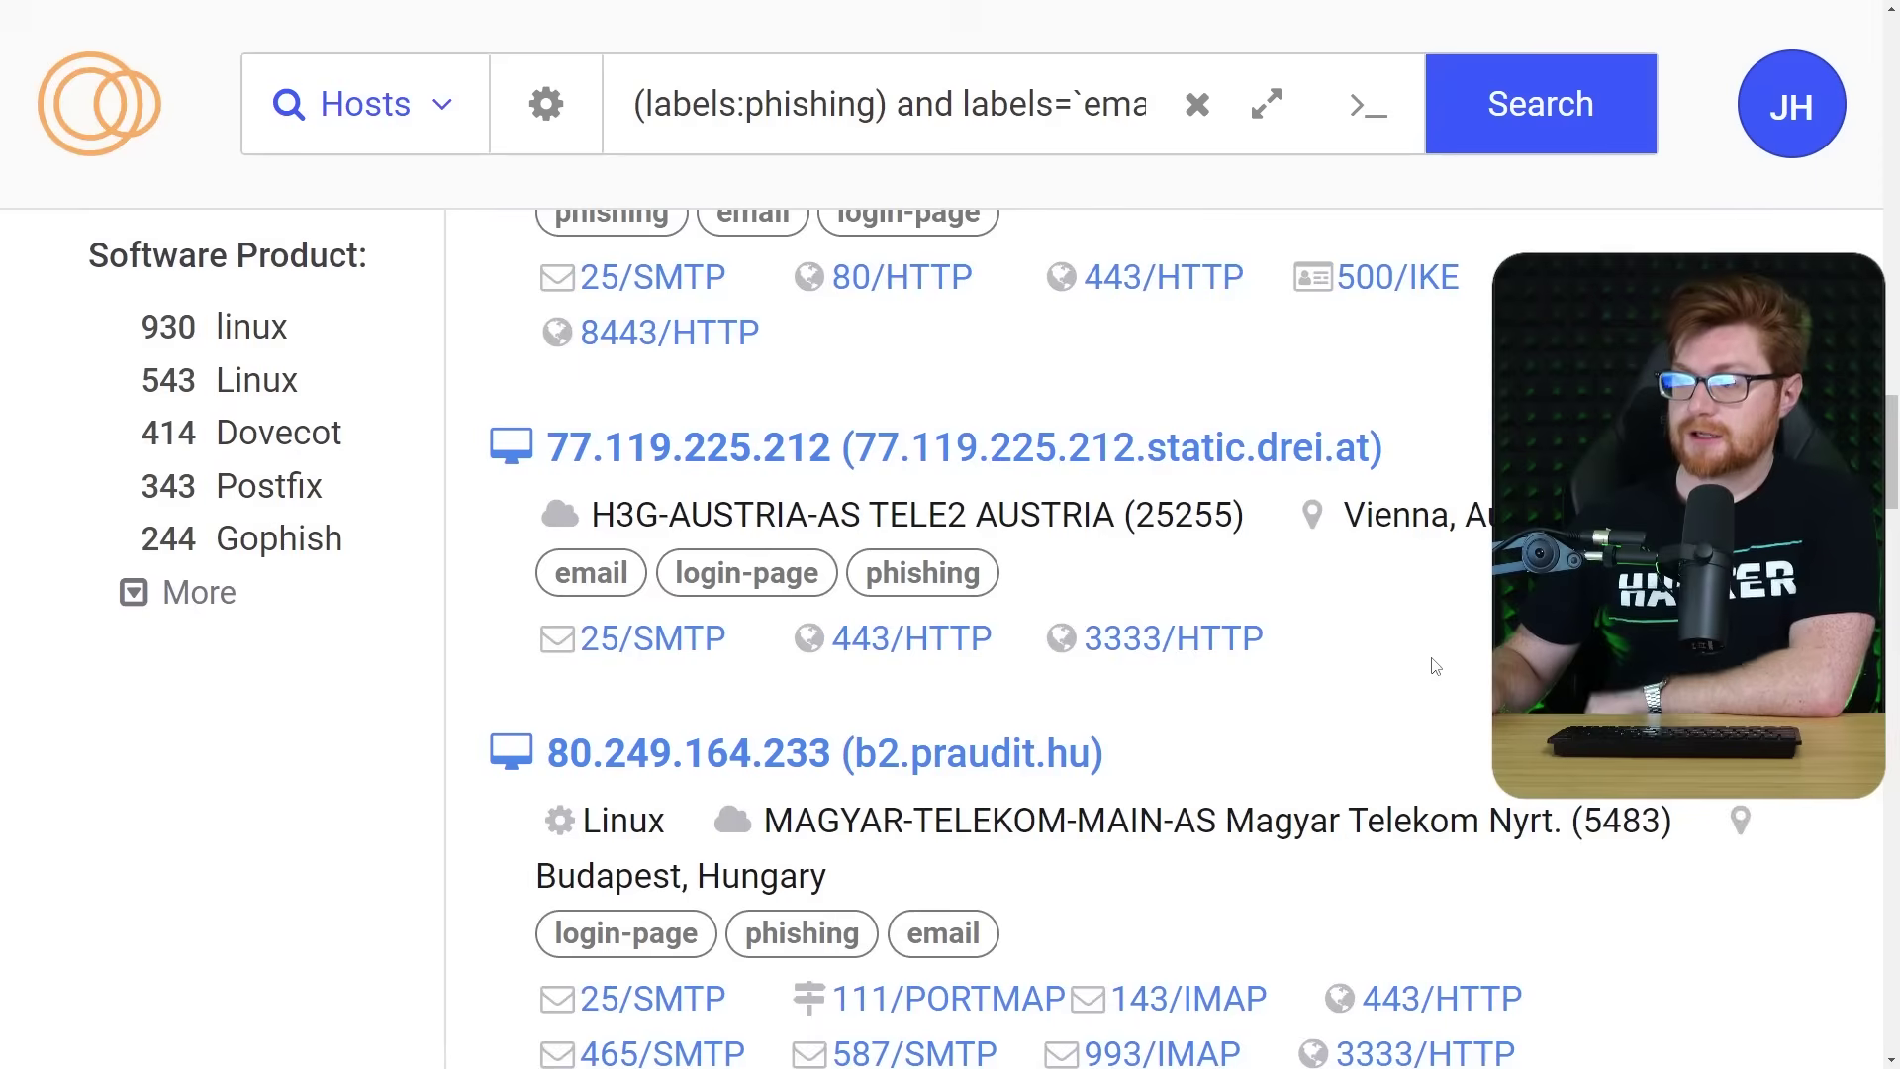
# Browse the remaining phishing and email hosts on the results page, checking their labels, locations and open services.
pyautogui.scroll(-2, 1435, 666)
pyautogui.scroll(-3, 1435, 666)
pyautogui.scroll(-3, 1435, 666)
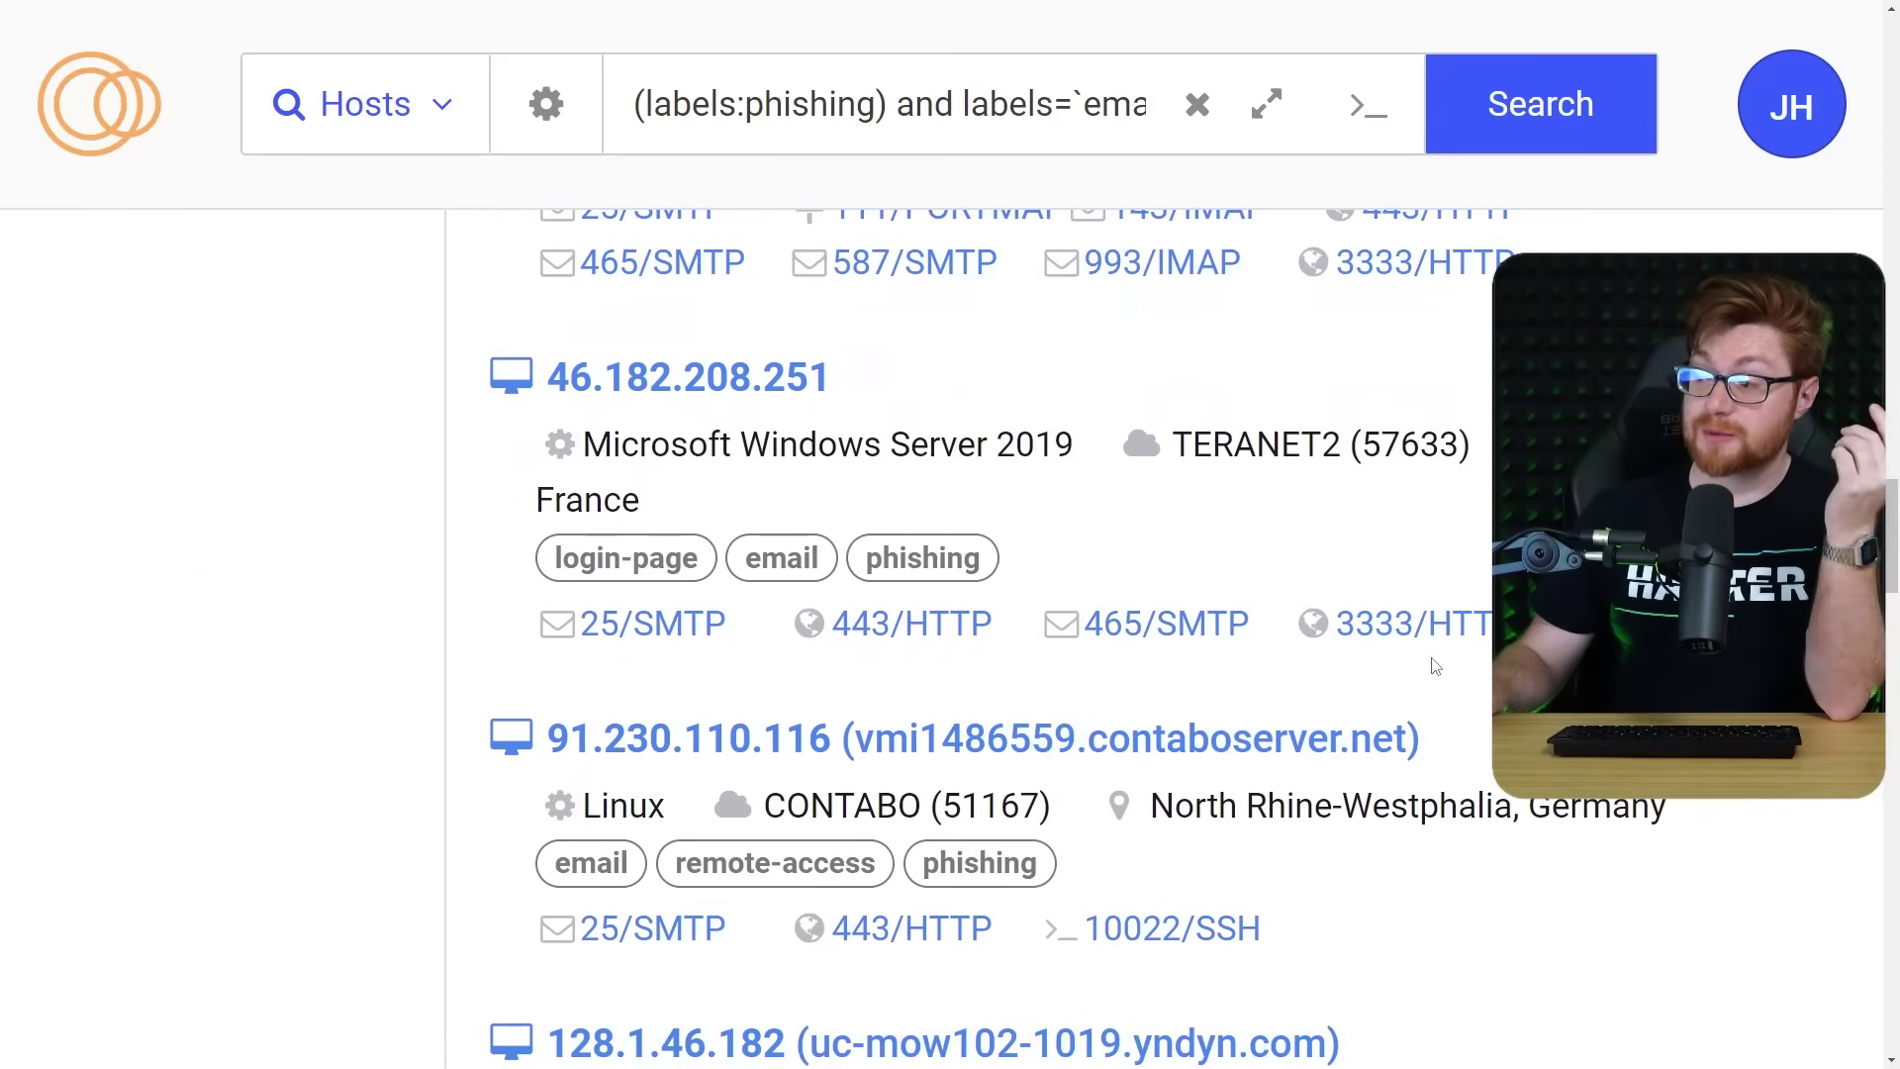
pyautogui.scroll(-3, 1435, 666)
pyautogui.scroll(-8, 1434, 666)
pyautogui.scroll(-5, 1434, 666)
pyautogui.scroll(-8, 1435, 666)
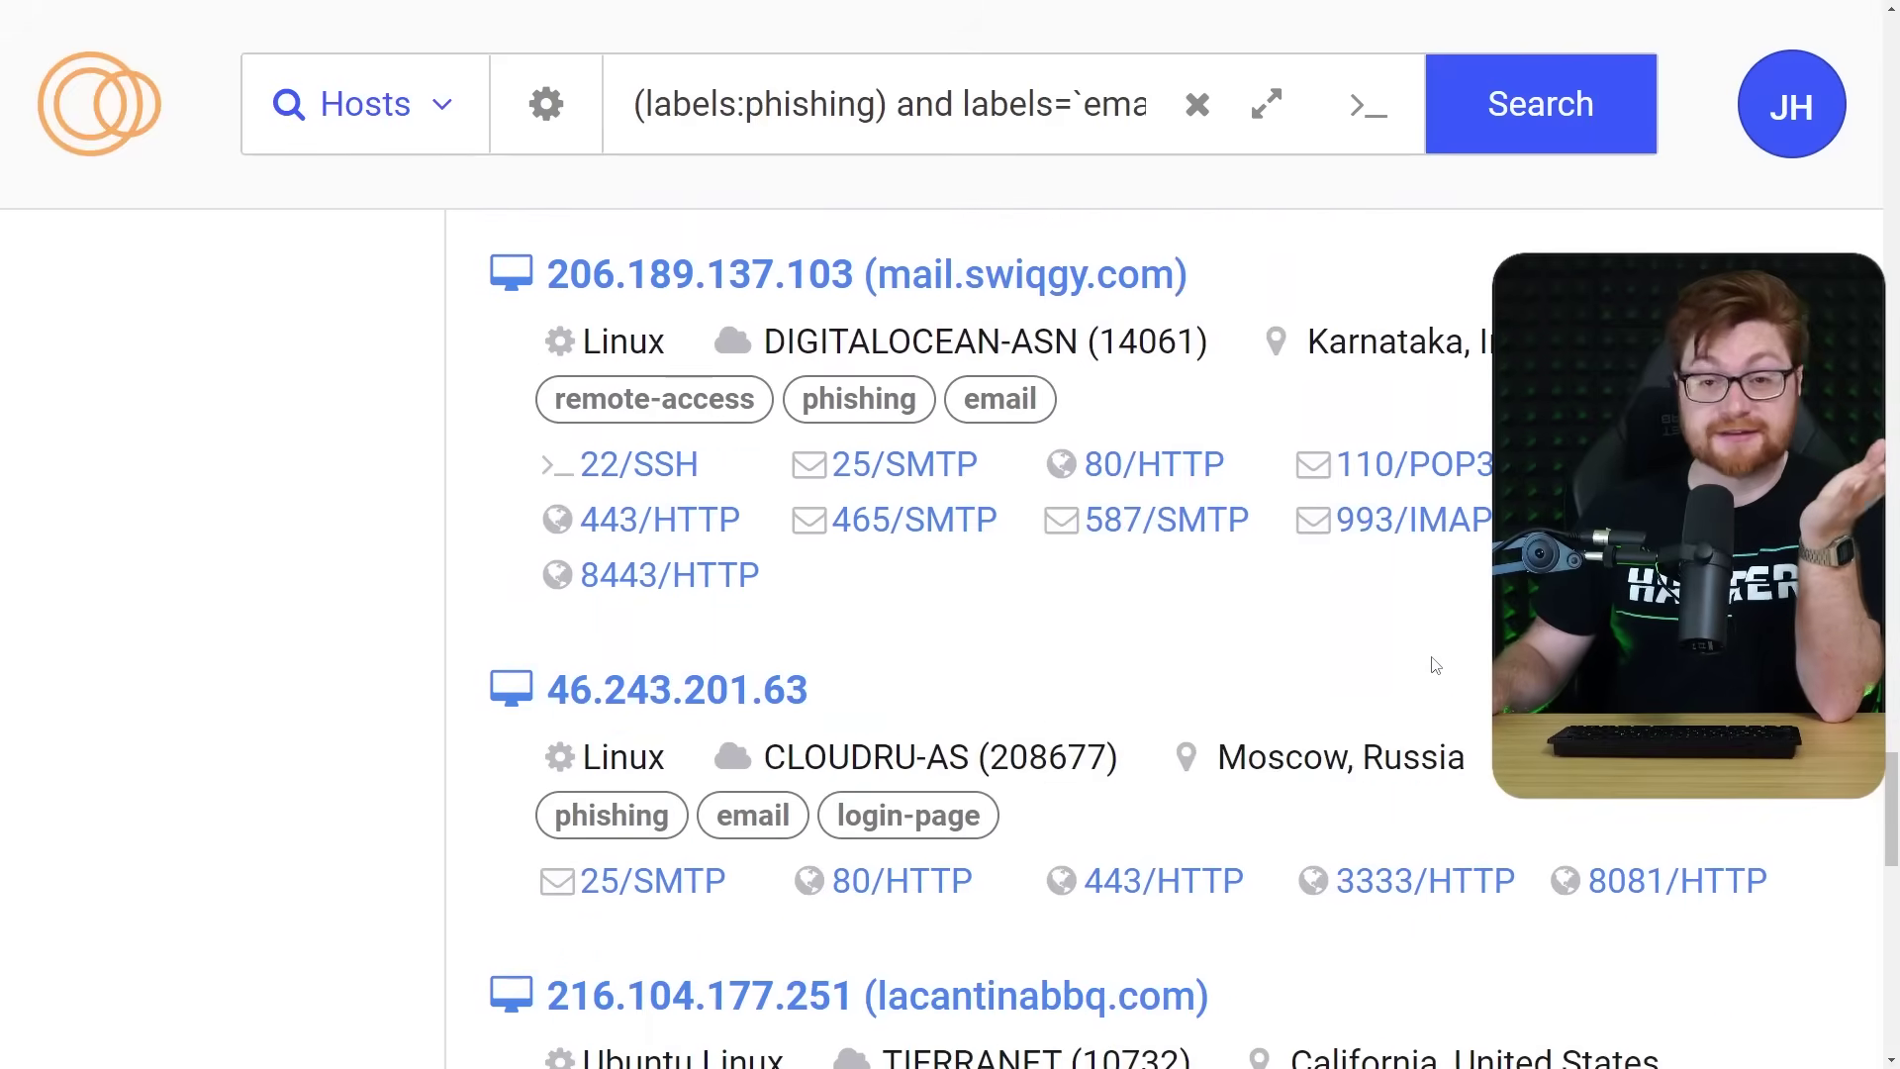
pyautogui.scroll(-7, 1434, 666)
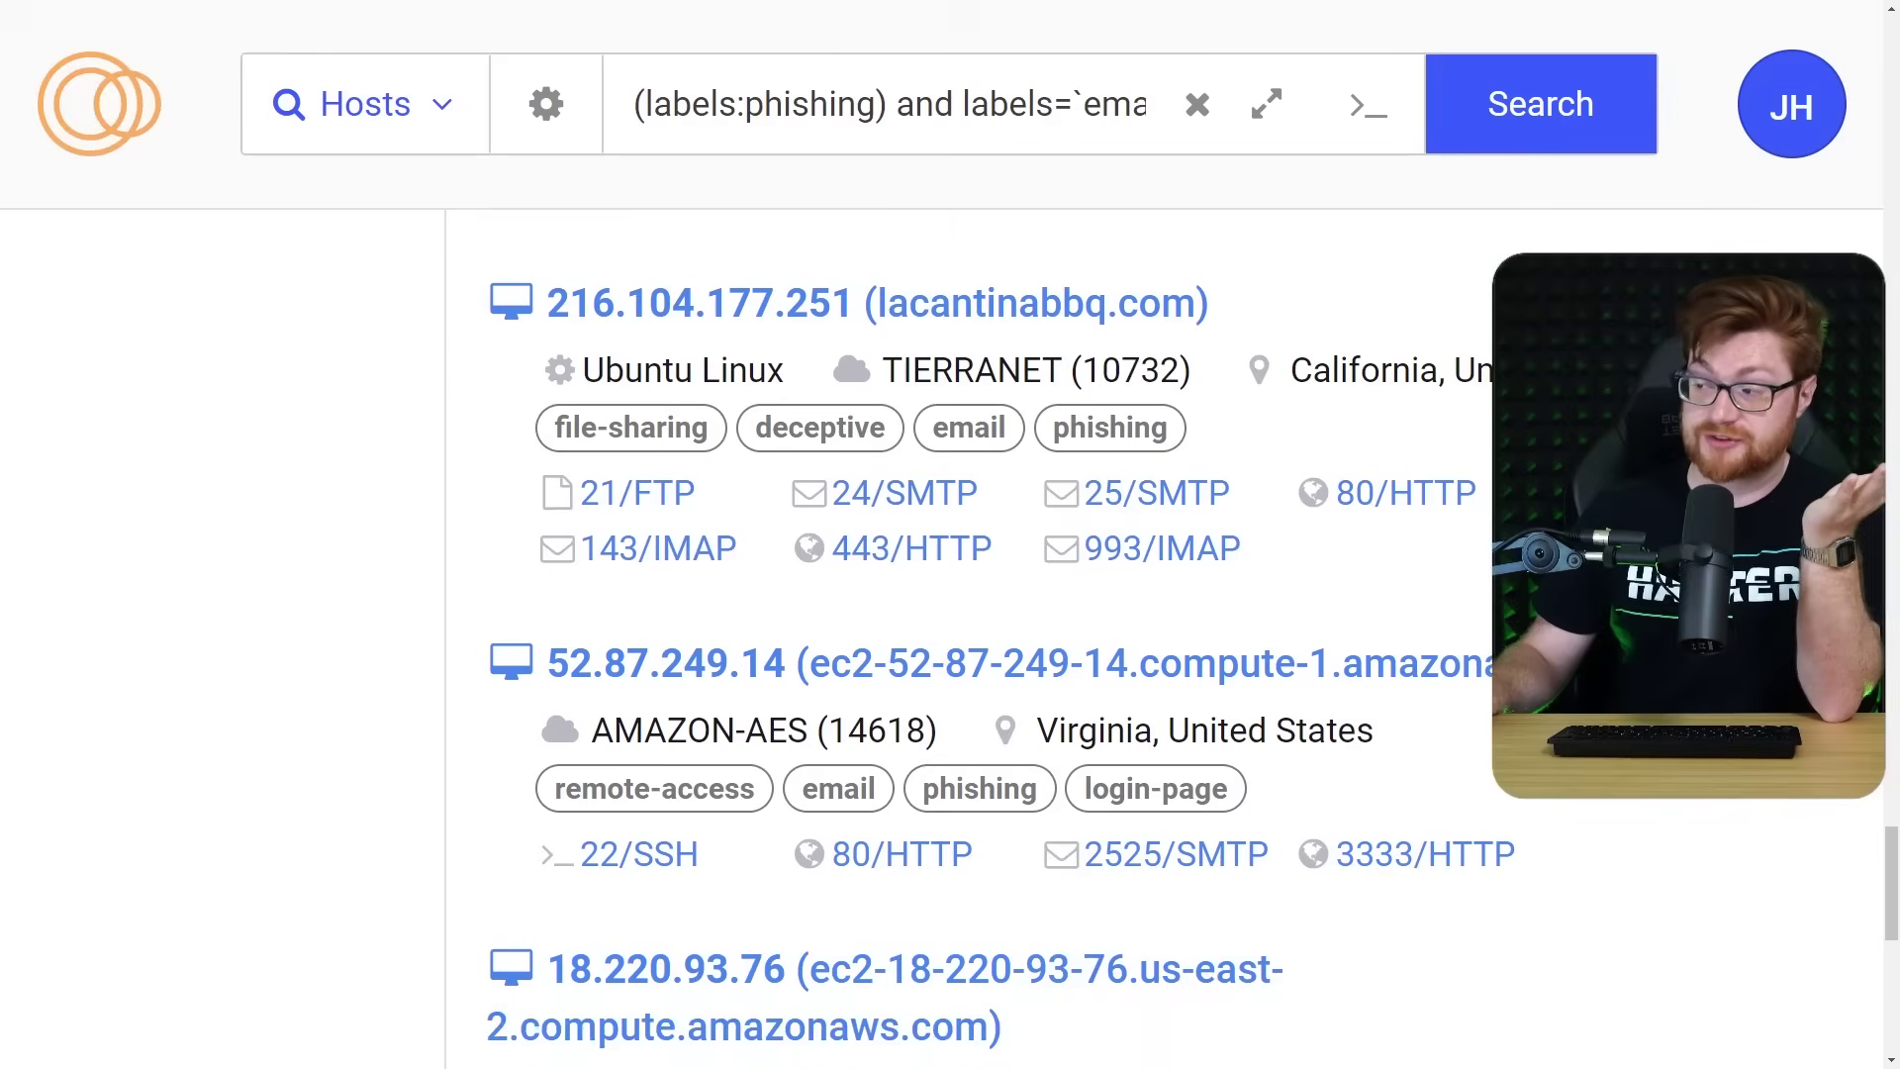
pyautogui.scroll(-5, 1434, 666)
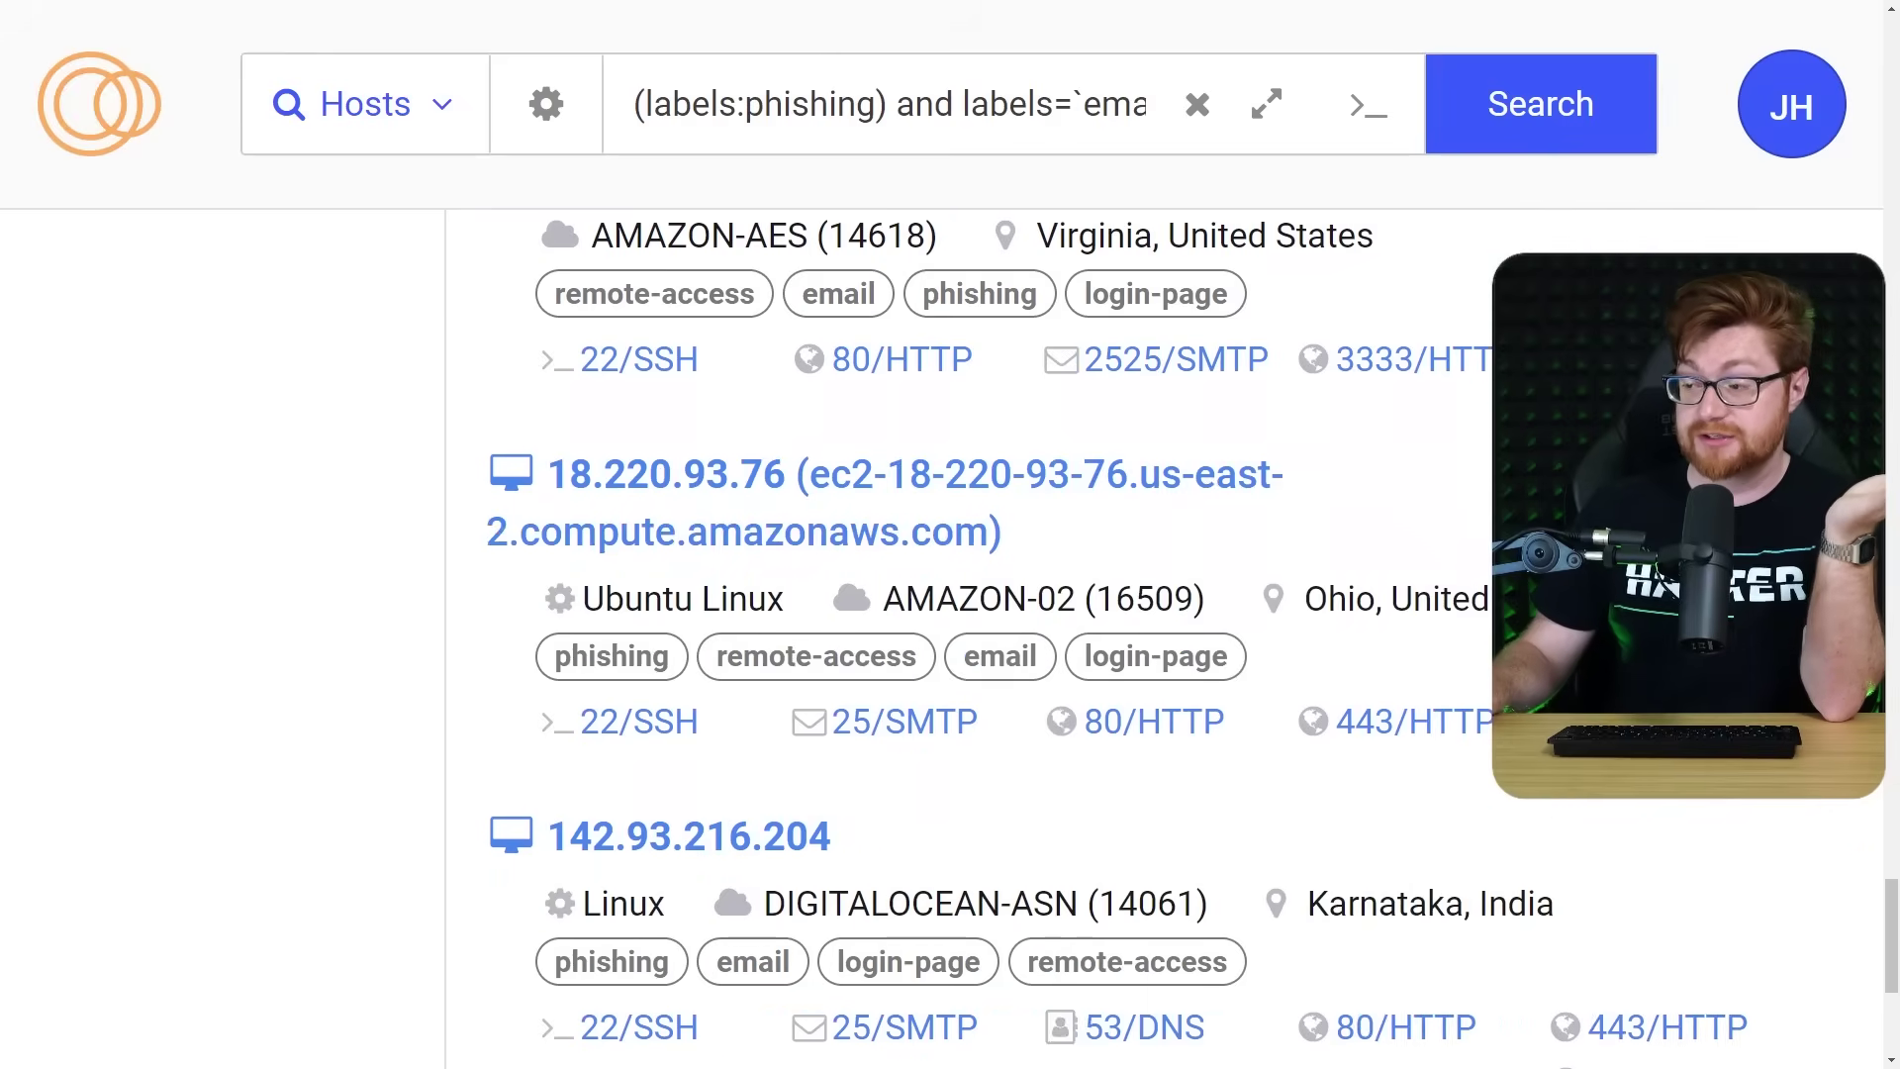
pyautogui.scroll(-2, 1434, 666)
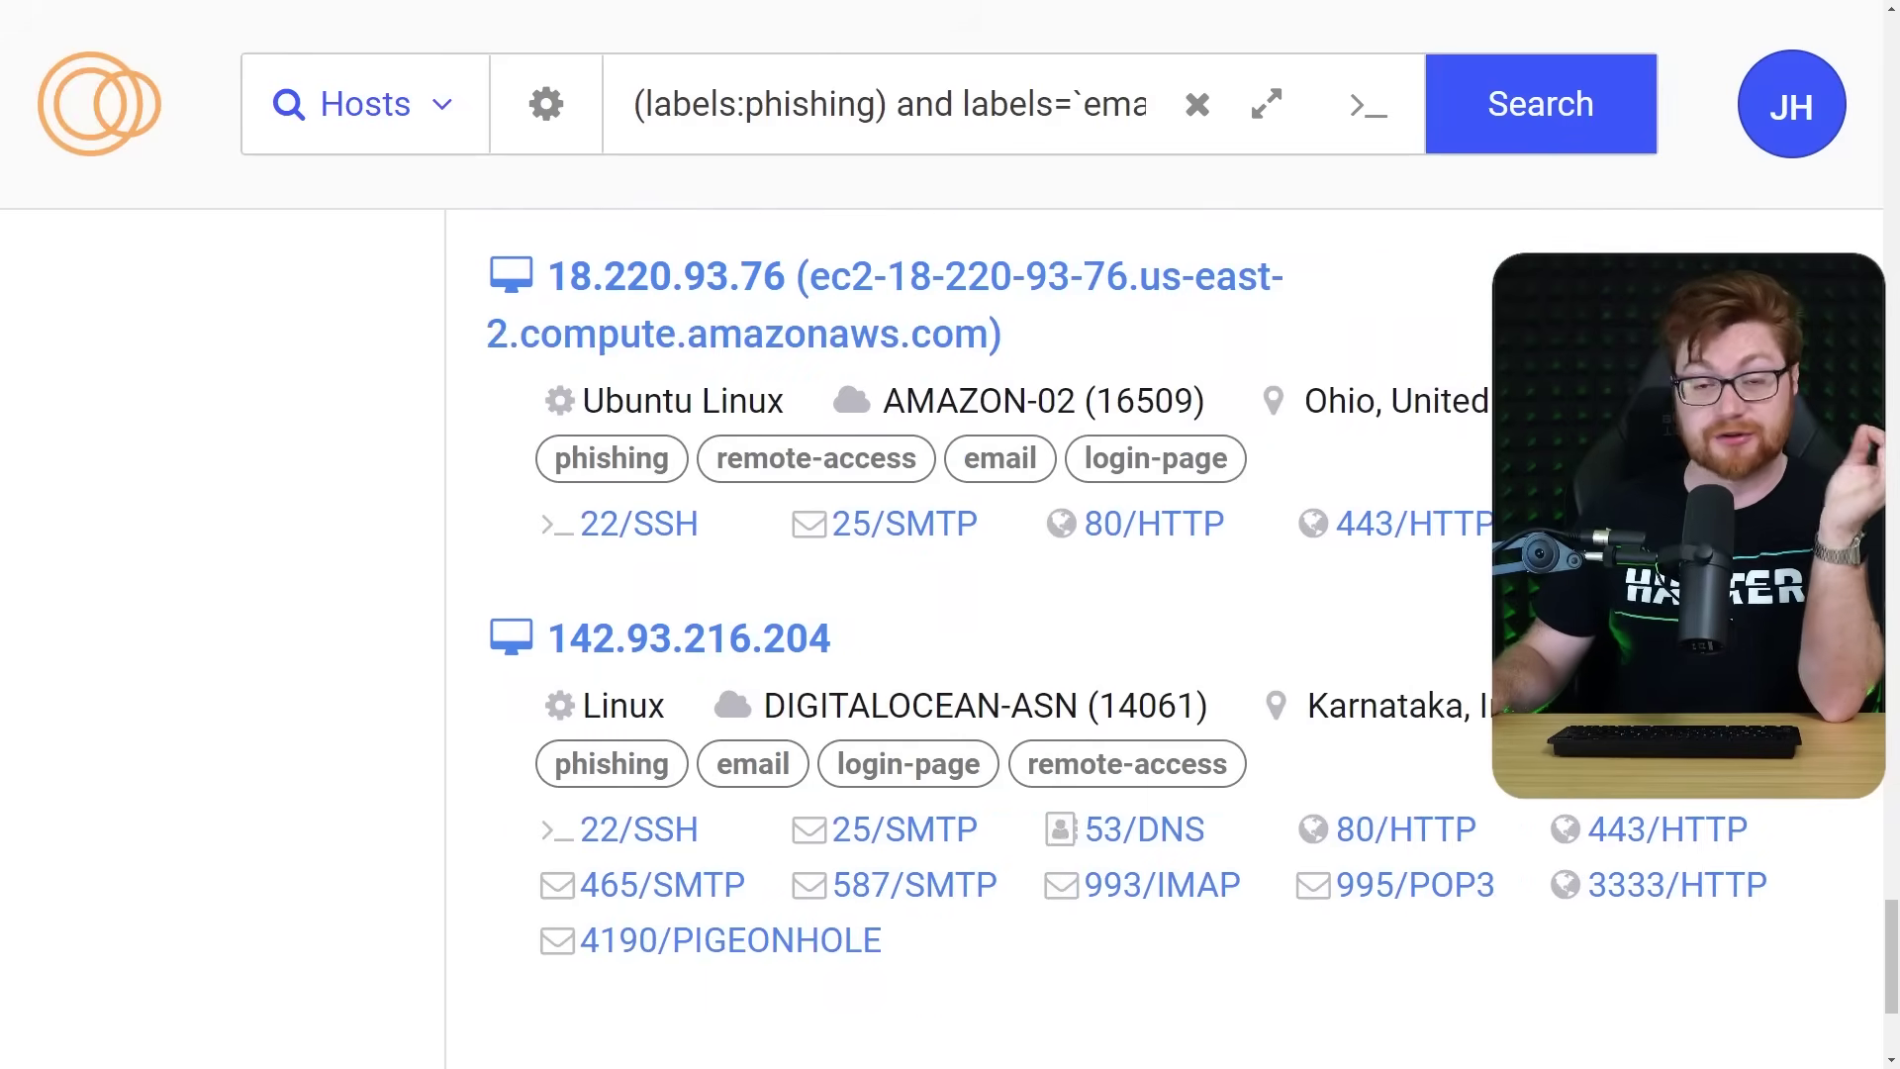
# Expand the full list of label filters and narrow the phishing email hosts to those also labelled gaming.
pyautogui.scroll(7, 949, 633)
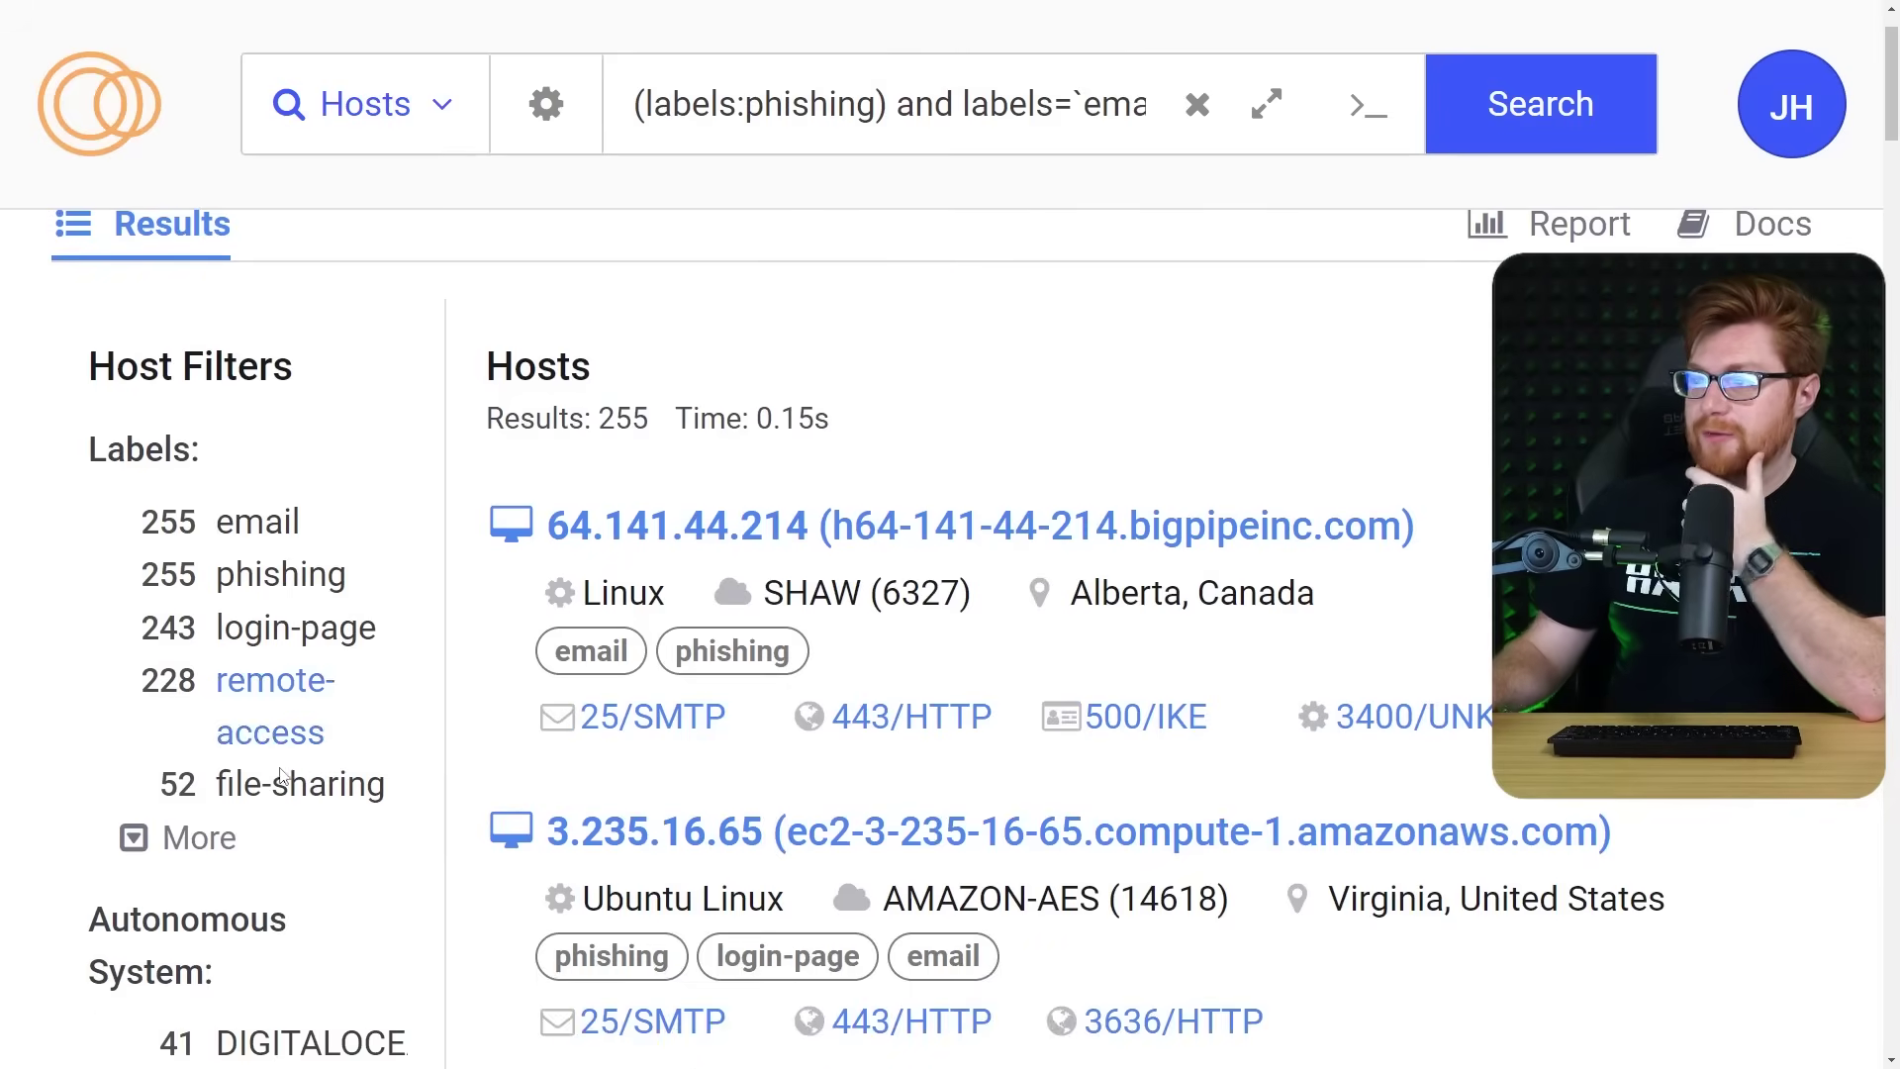
pyautogui.scroll(-3, 165, 840)
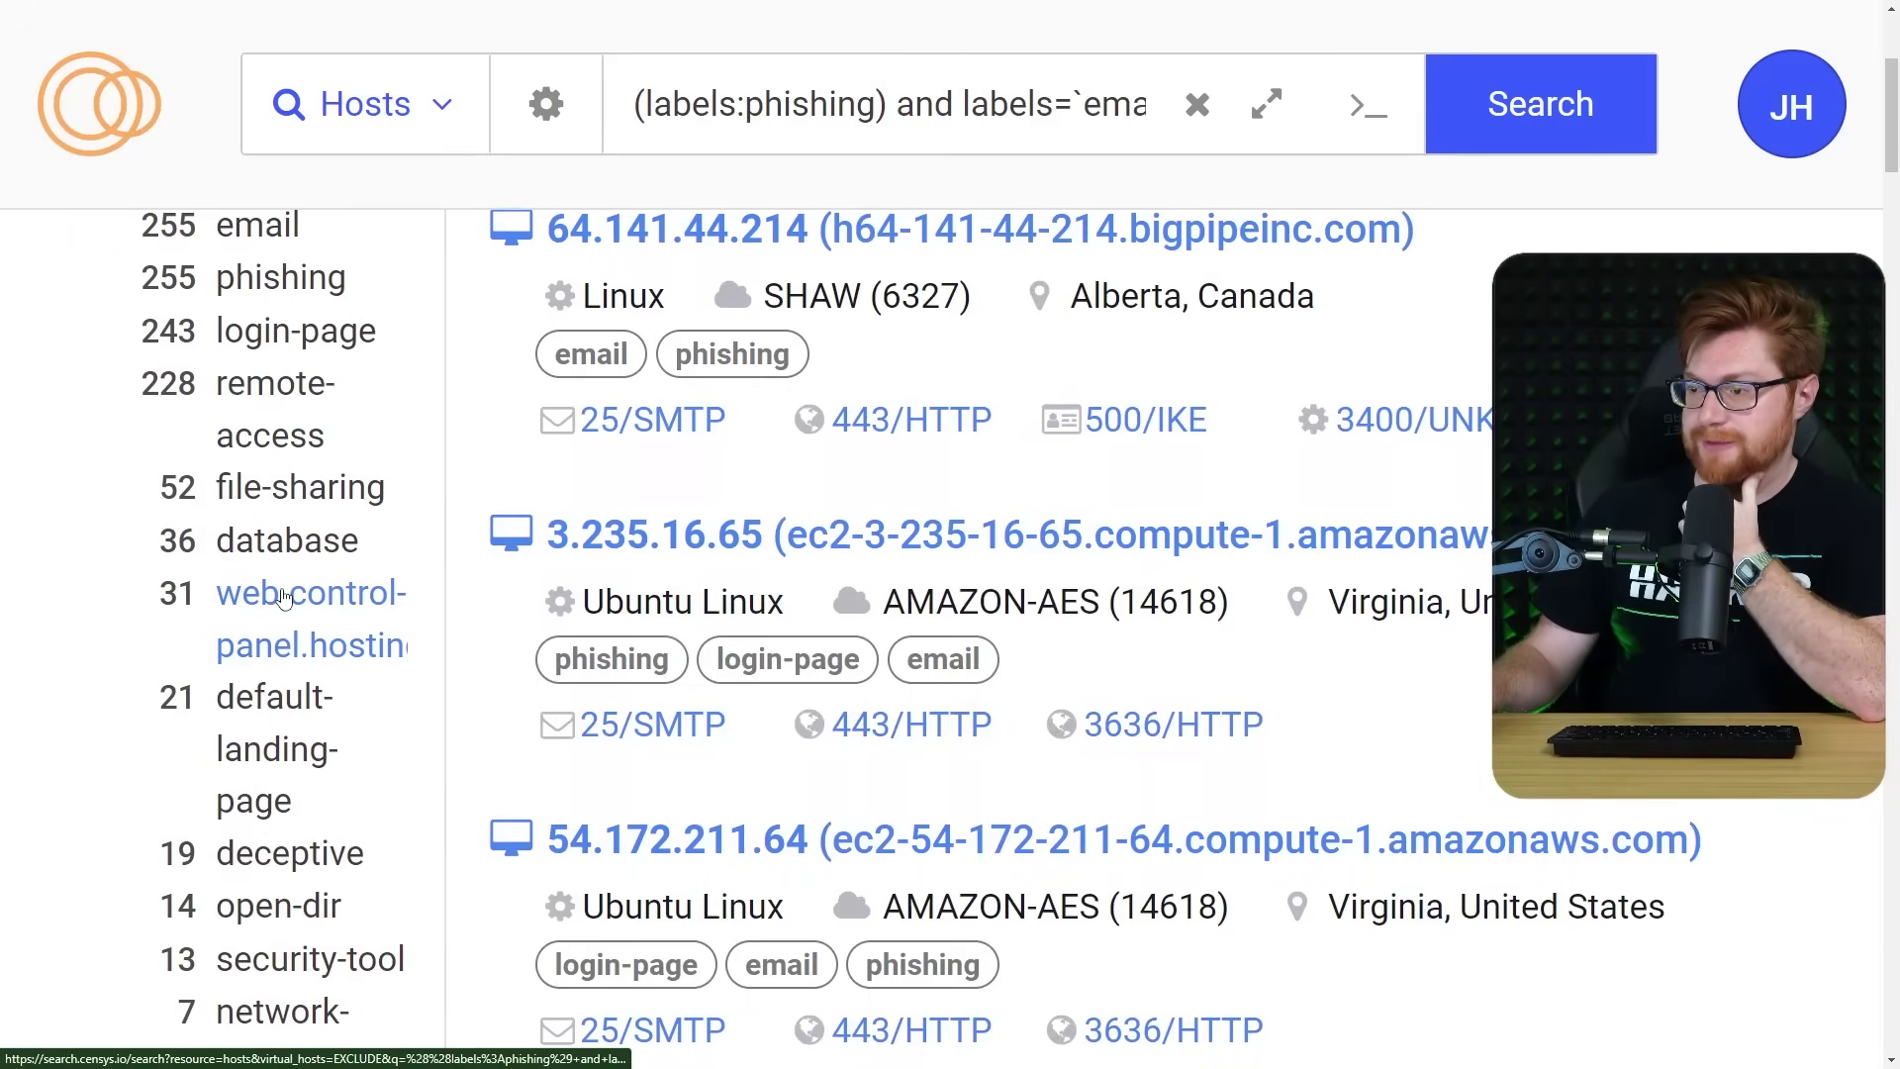
pyautogui.scroll(-2, 282, 596)
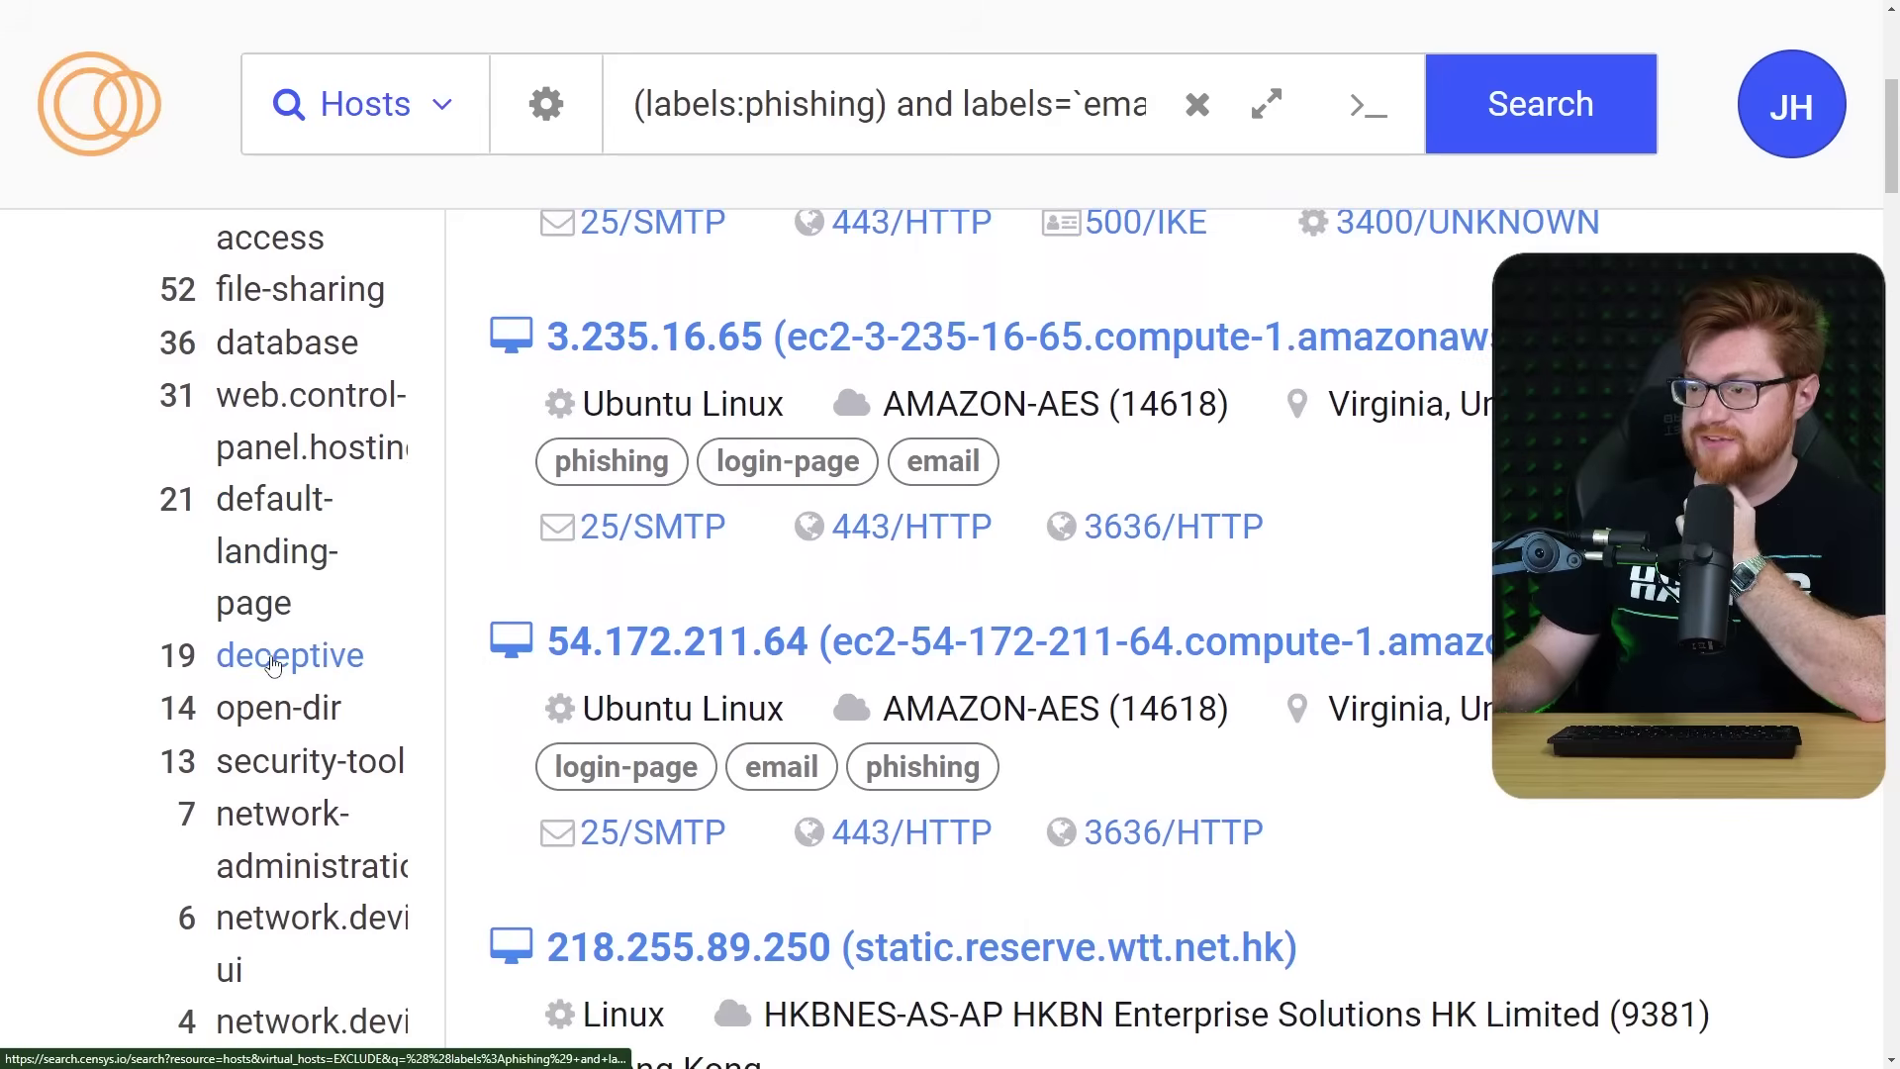
pyautogui.scroll(-6, 274, 665)
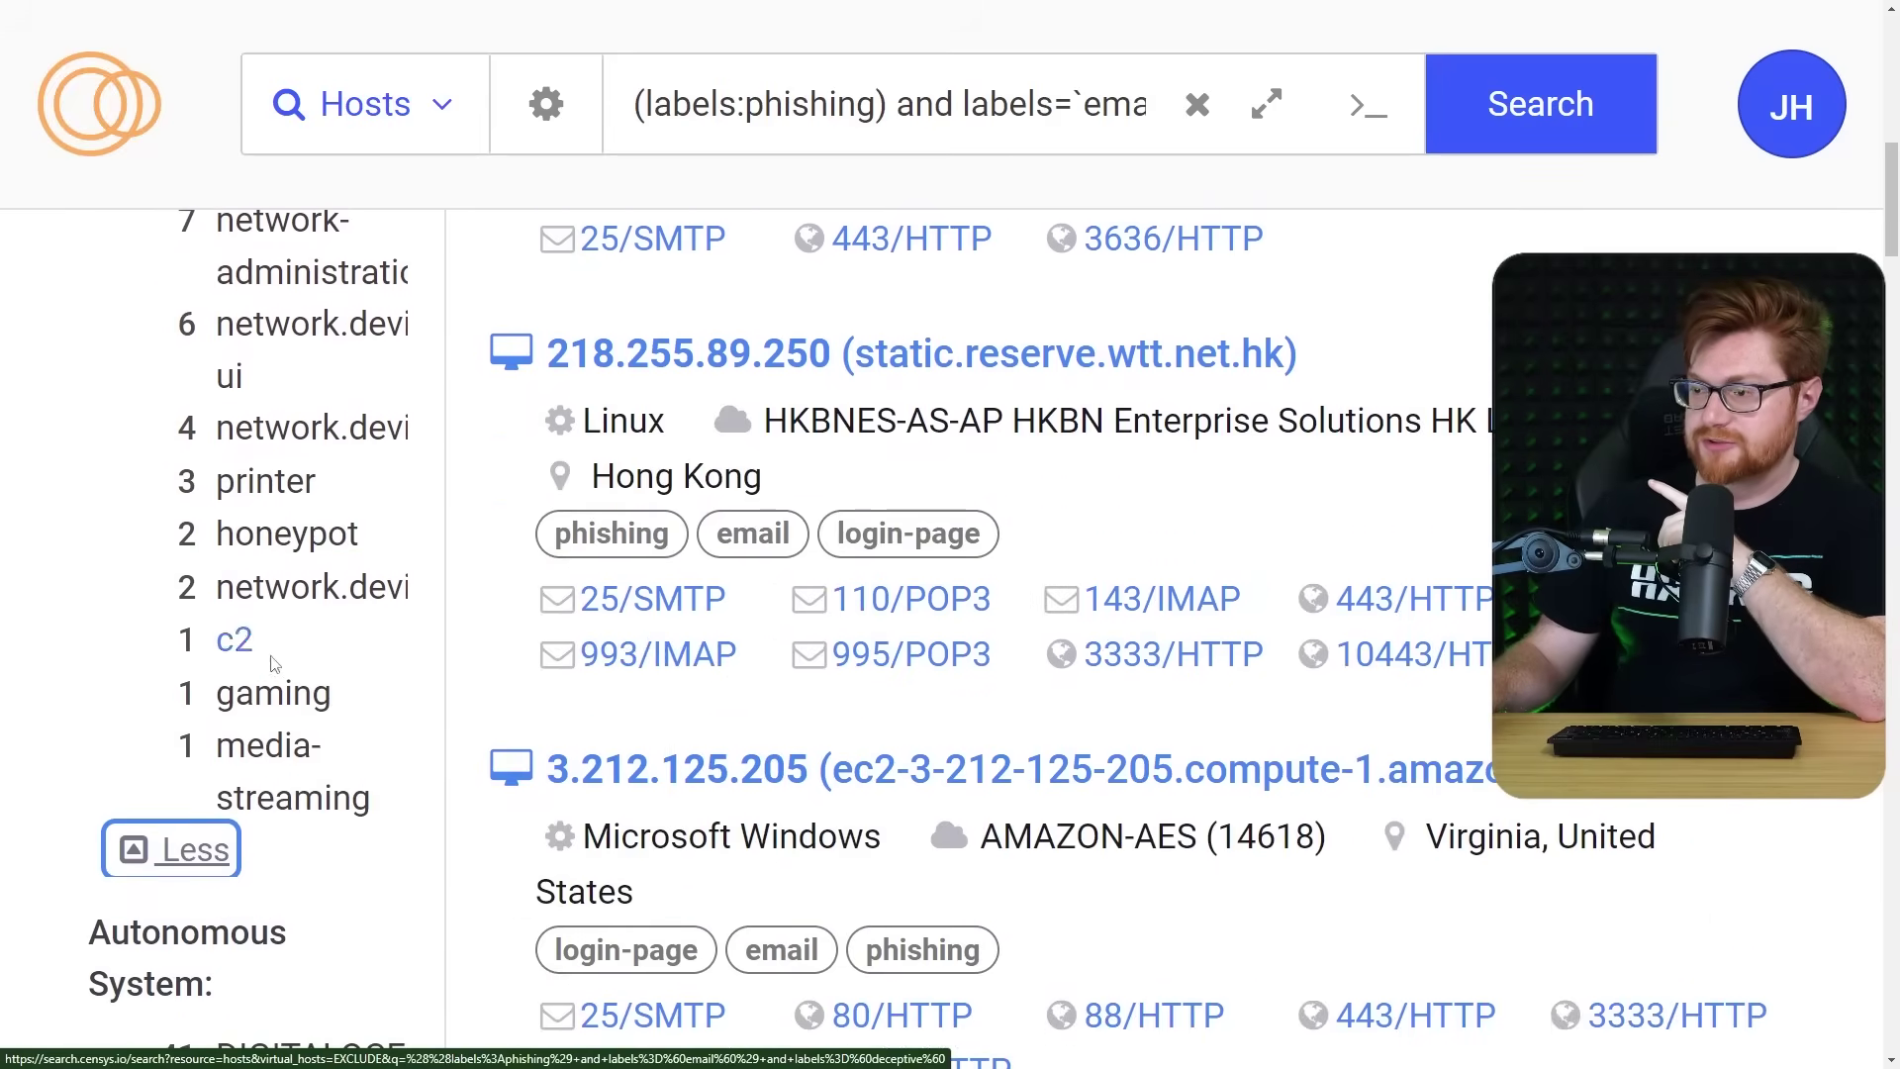
pyautogui.click(262, 714)
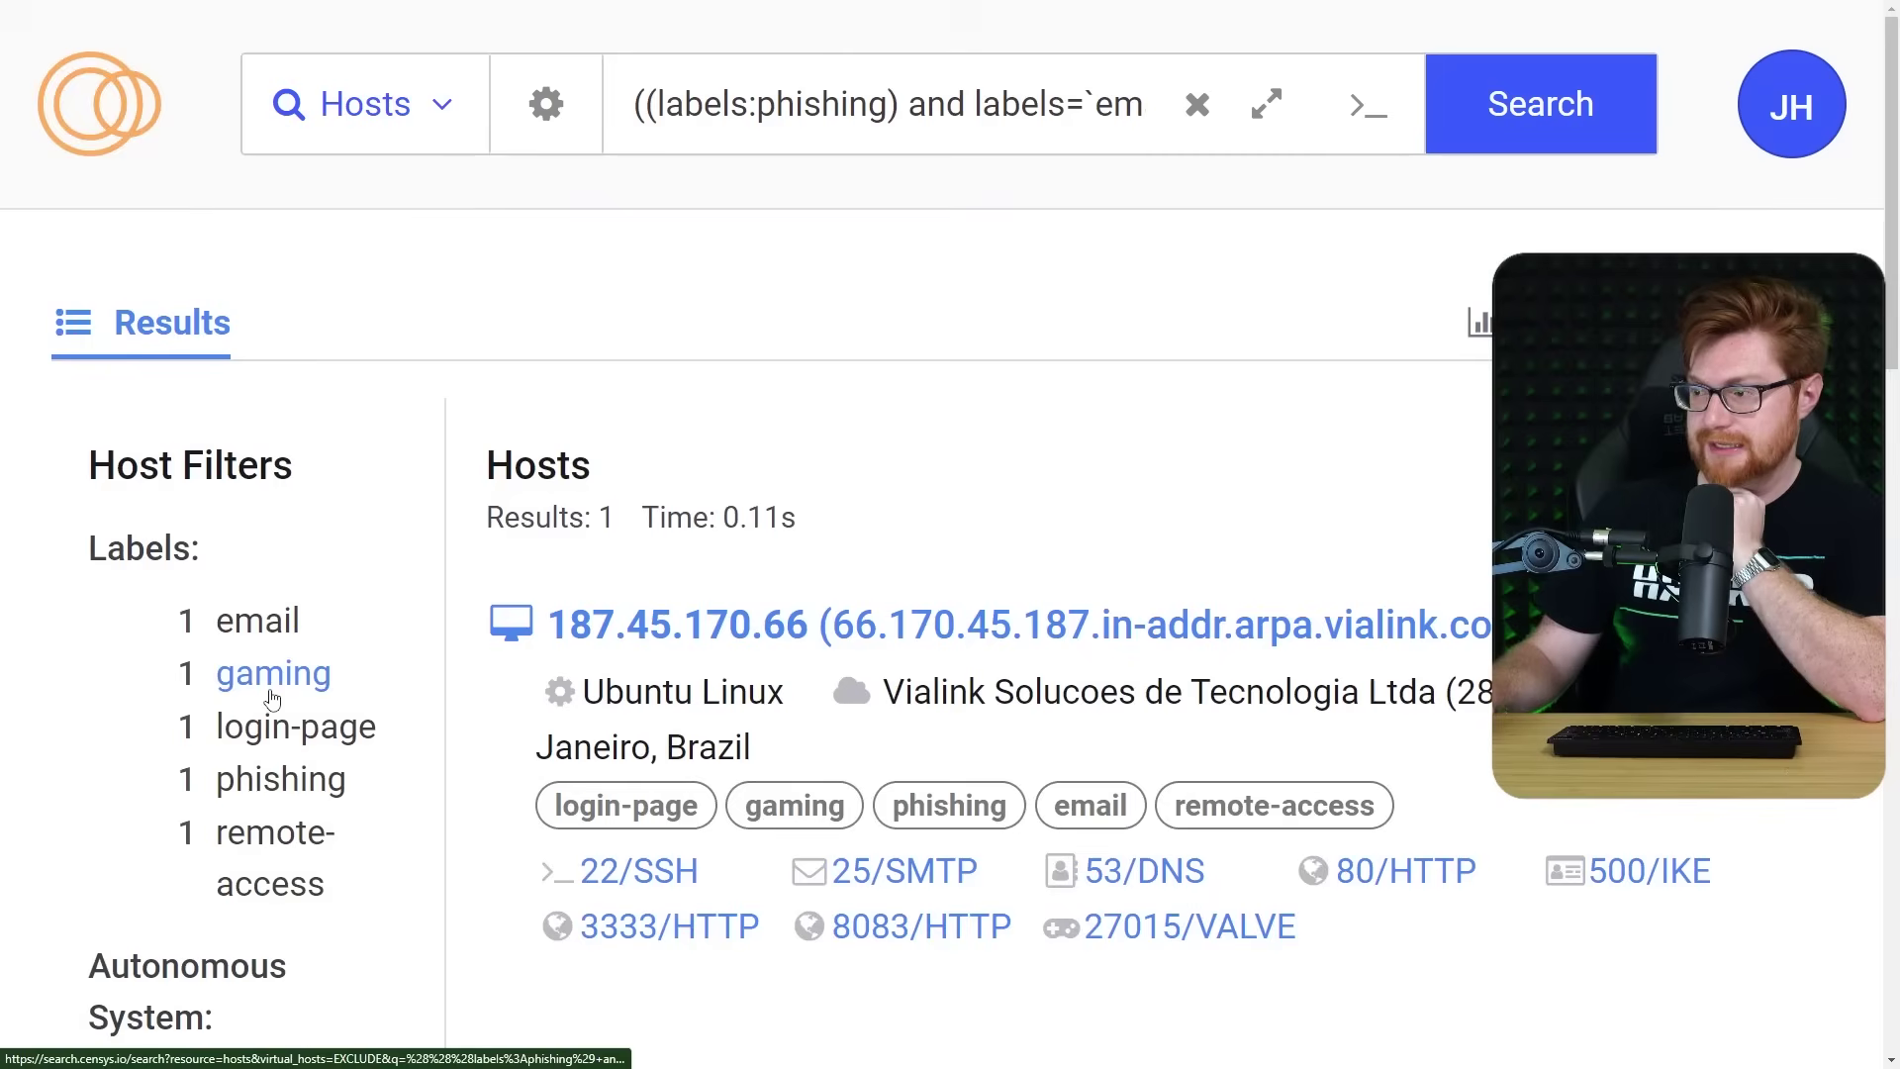
pyautogui.scroll(-2, 1208, 924)
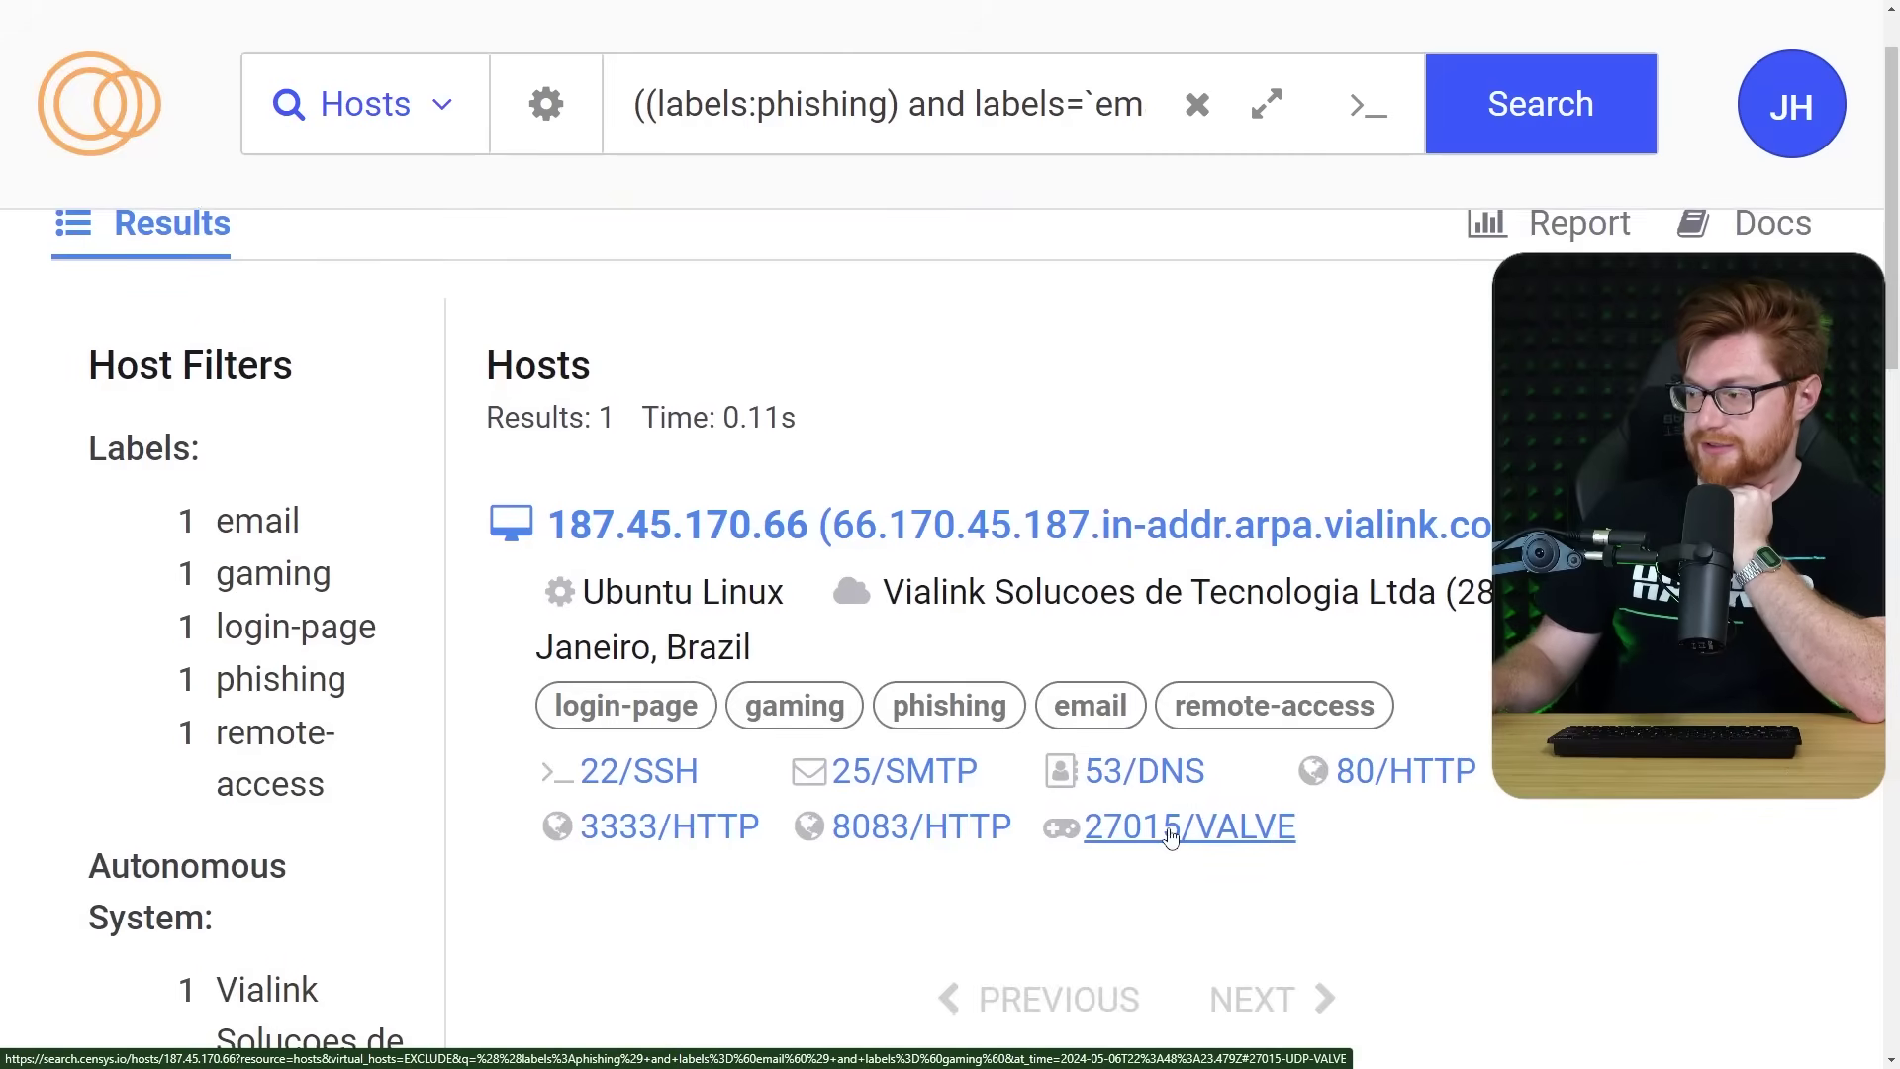
pyautogui.scroll(-2, 1168, 761)
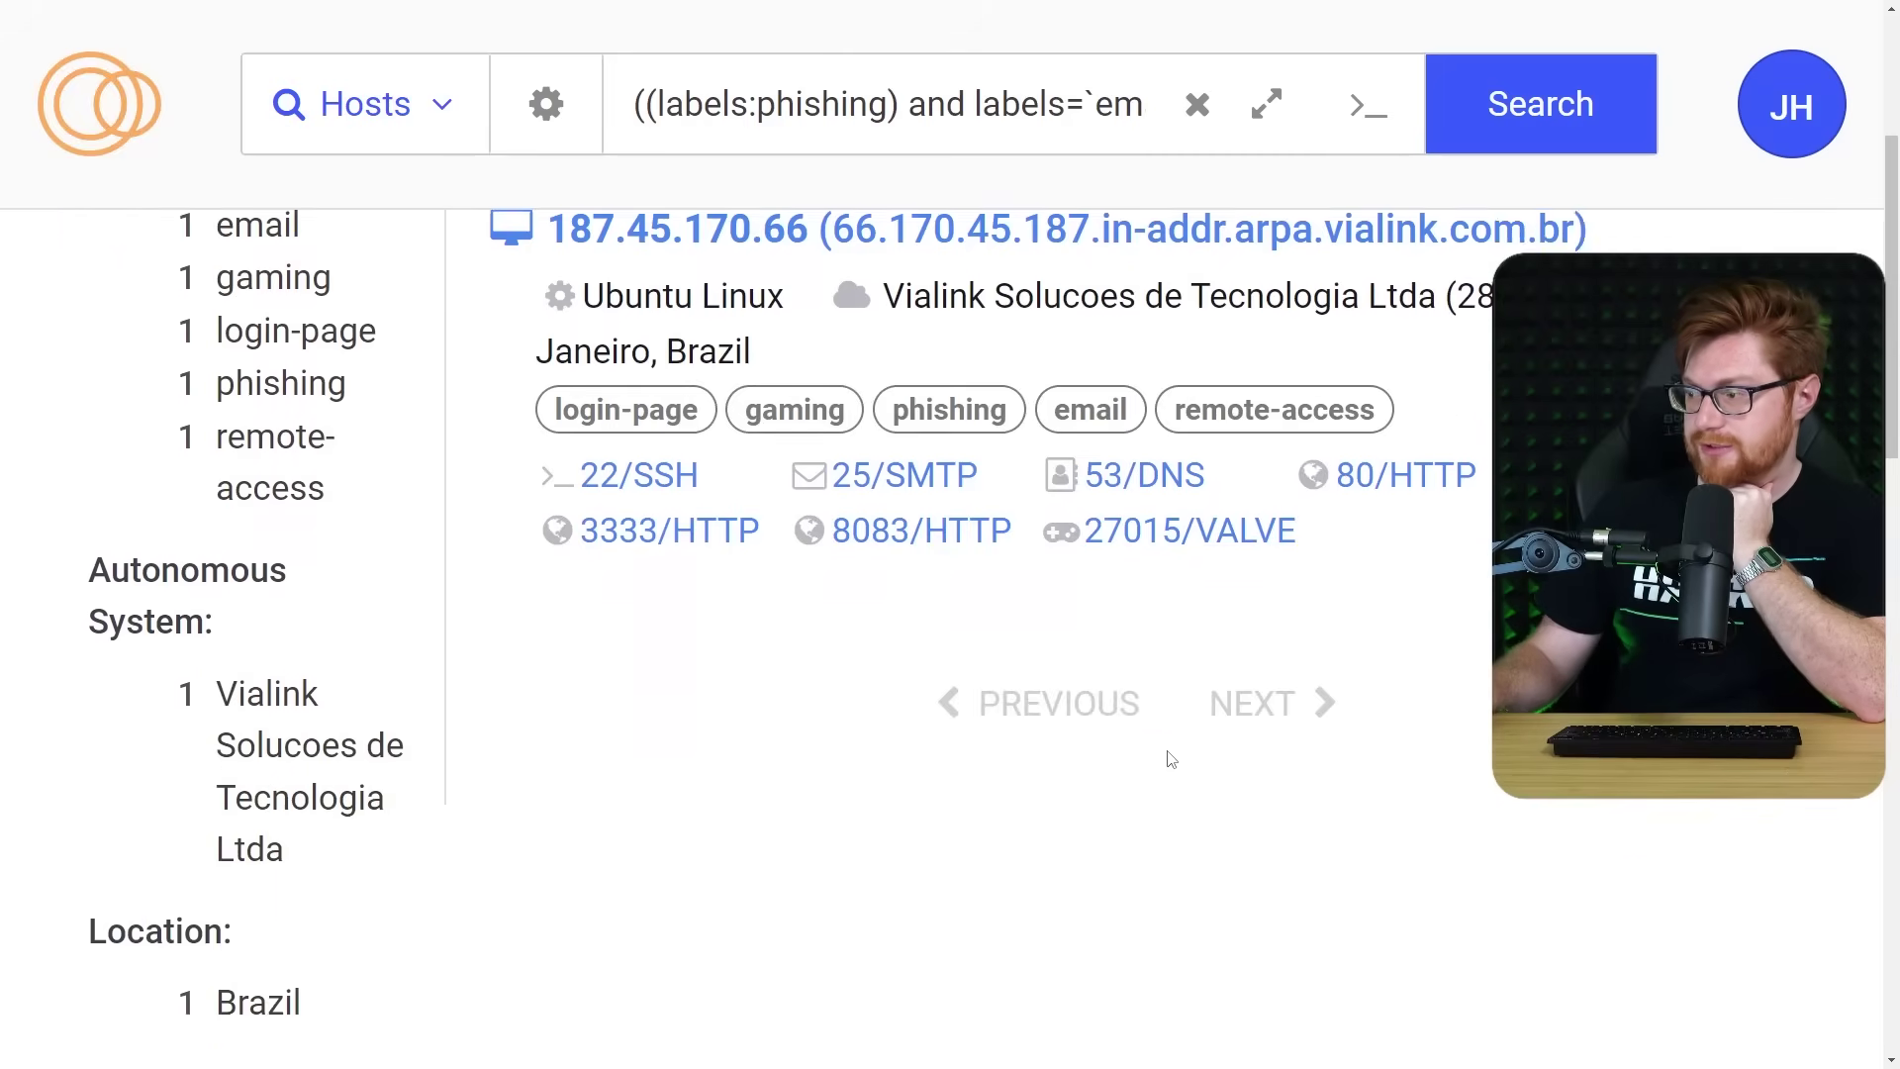
pyautogui.scroll(2, 918, 476)
pyautogui.click(881, 440)
pyautogui.scroll(-10, 1077, 665)
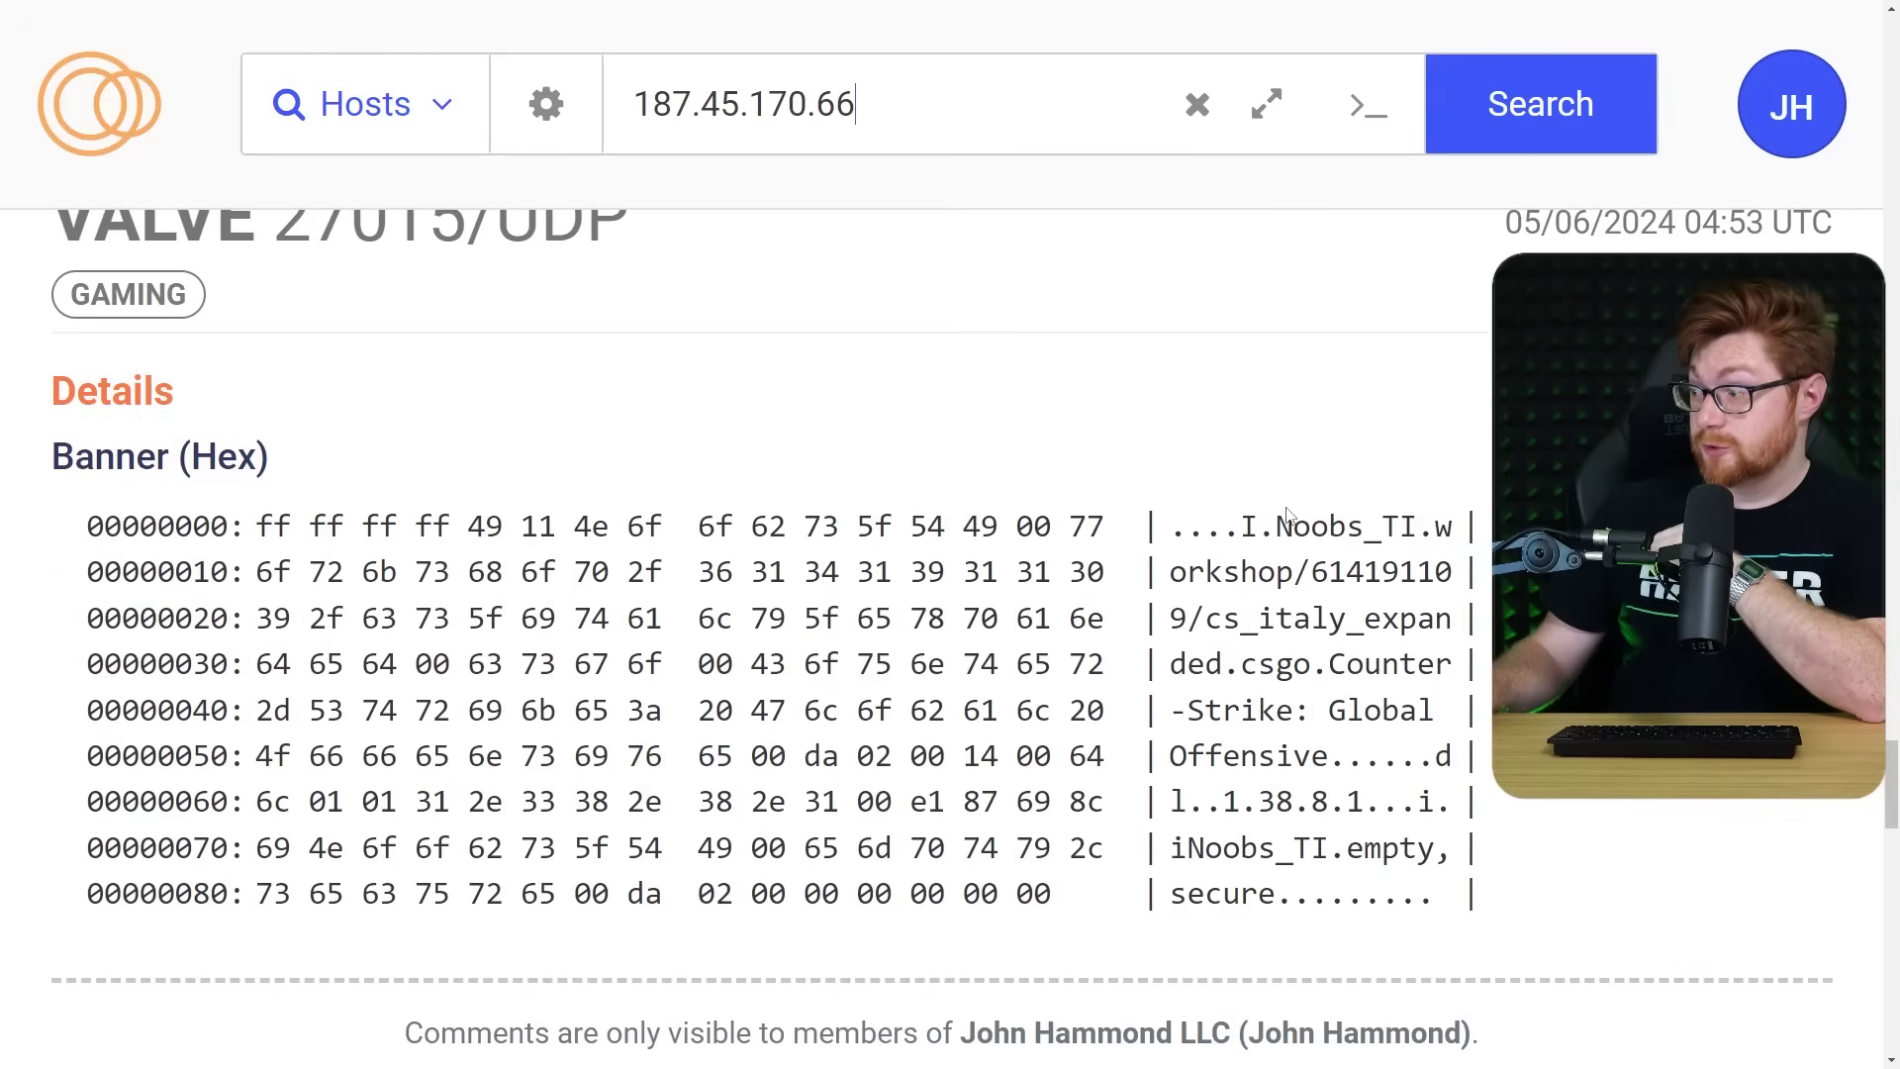
# Highlight the cs_italy_expanded.csgo.Counter-Strike text in the VALVE service banner, clear the highlight and look over the neighbouring HTTP 8083 service.
pyautogui.scroll(-1, 1253, 552)
pyautogui.moveTo(1205, 519); pyautogui.dragTo(1348, 577)
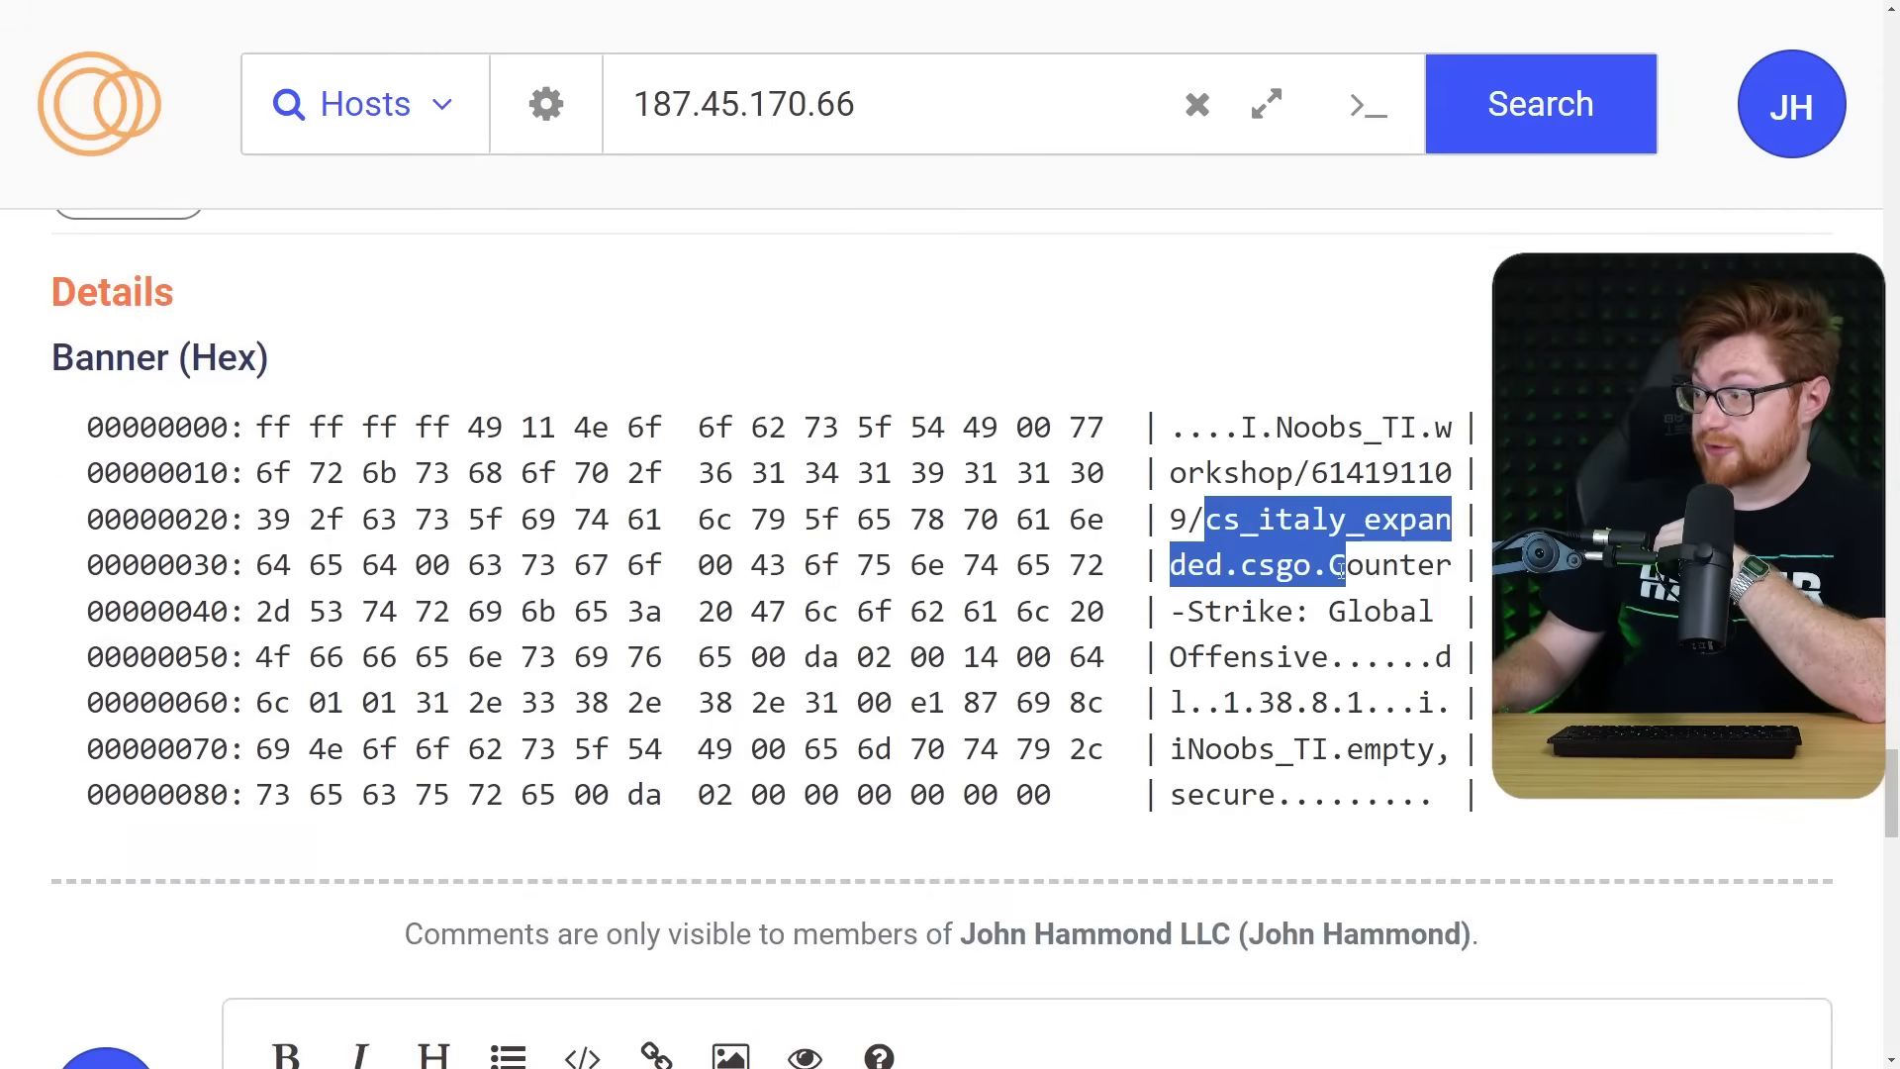
pyautogui.scroll(-1, 1465, 645)
pyautogui.scroll(2, 1464, 645)
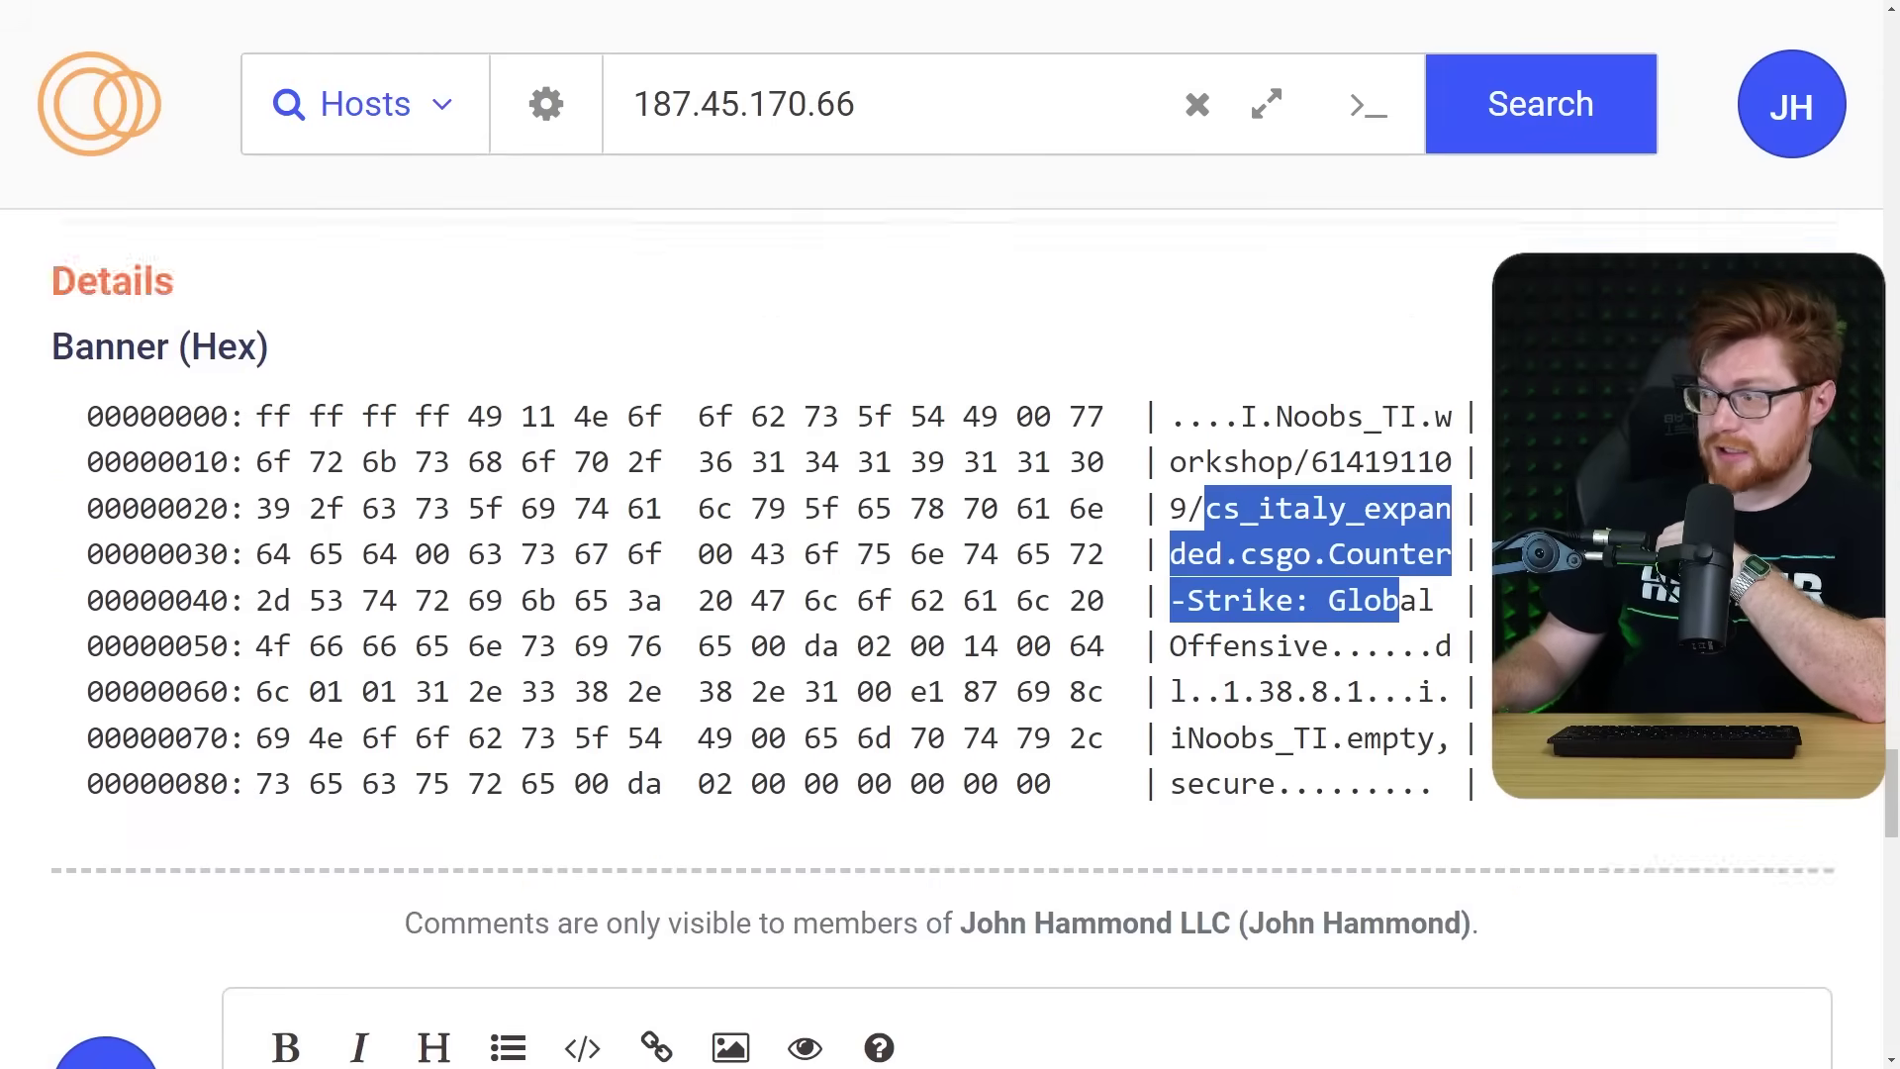
pyautogui.click(1465, 645)
pyautogui.scroll(1, 1465, 646)
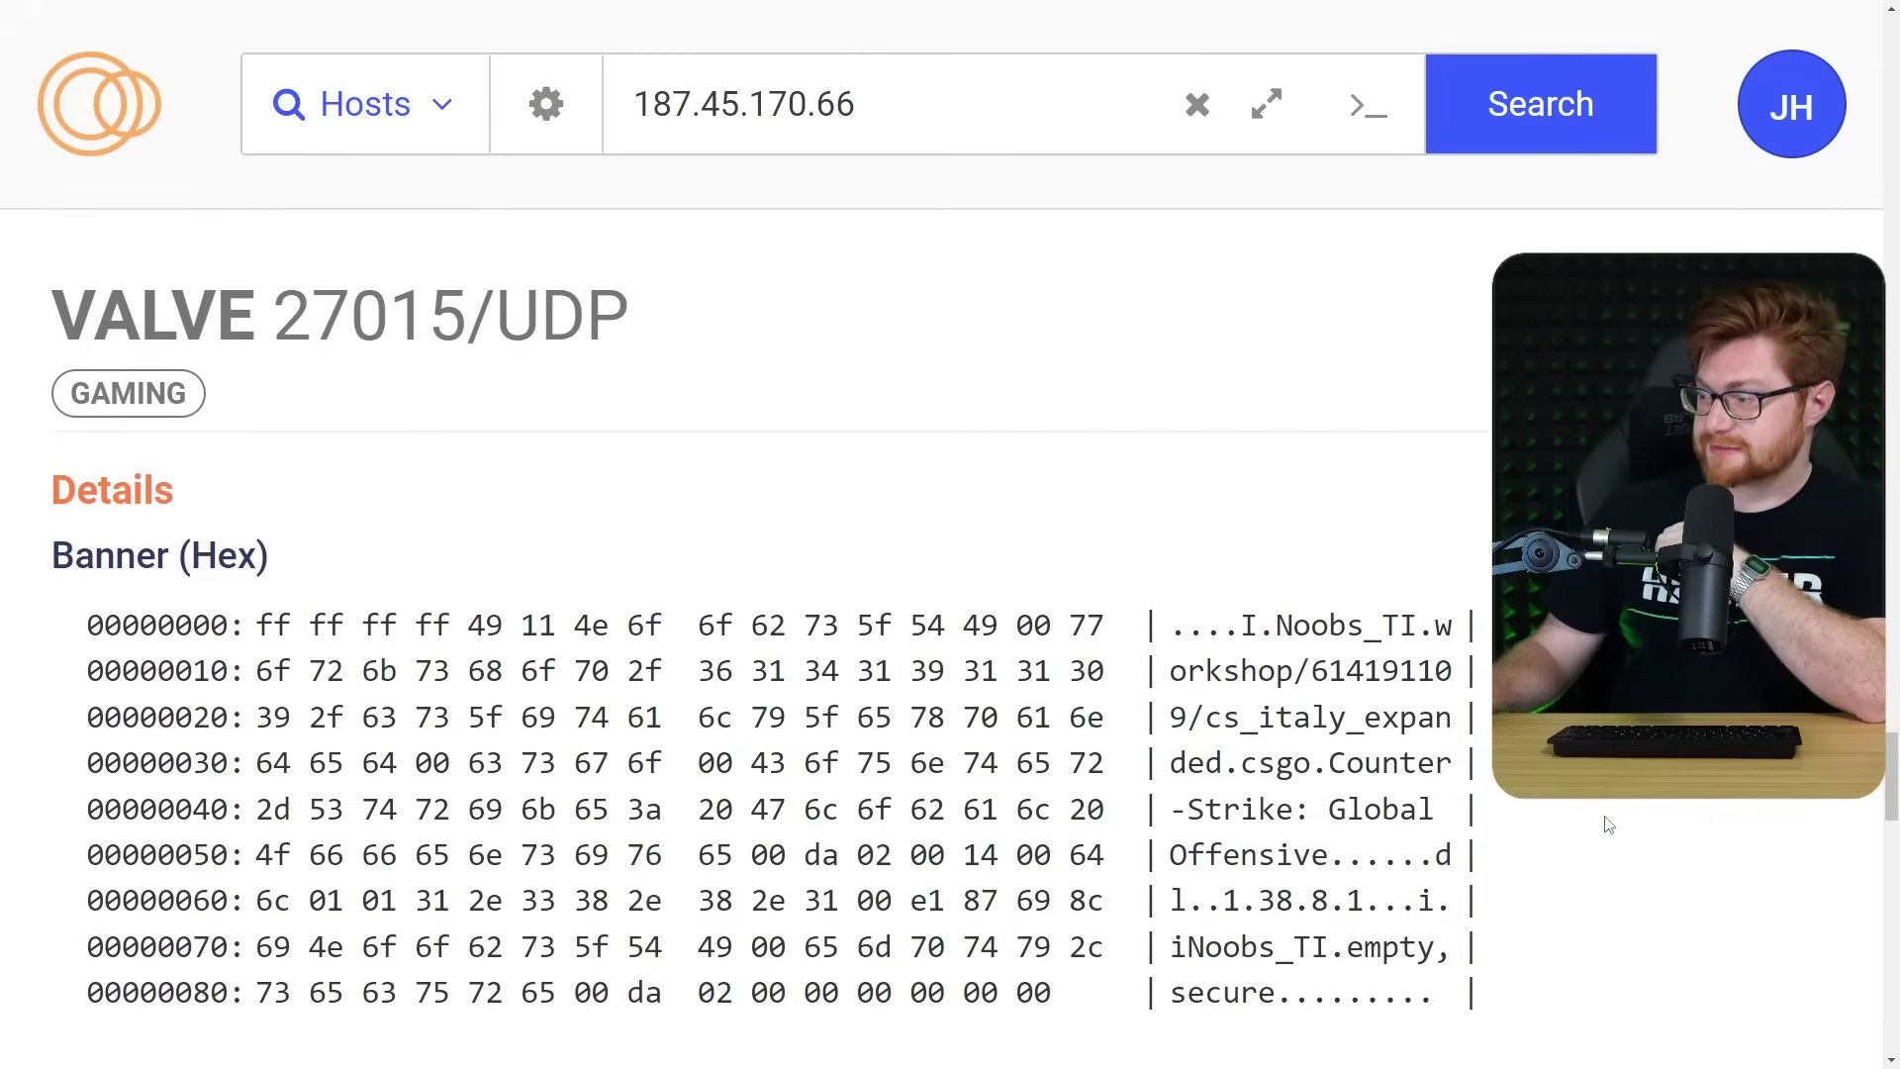
pyautogui.scroll(8, 1608, 824)
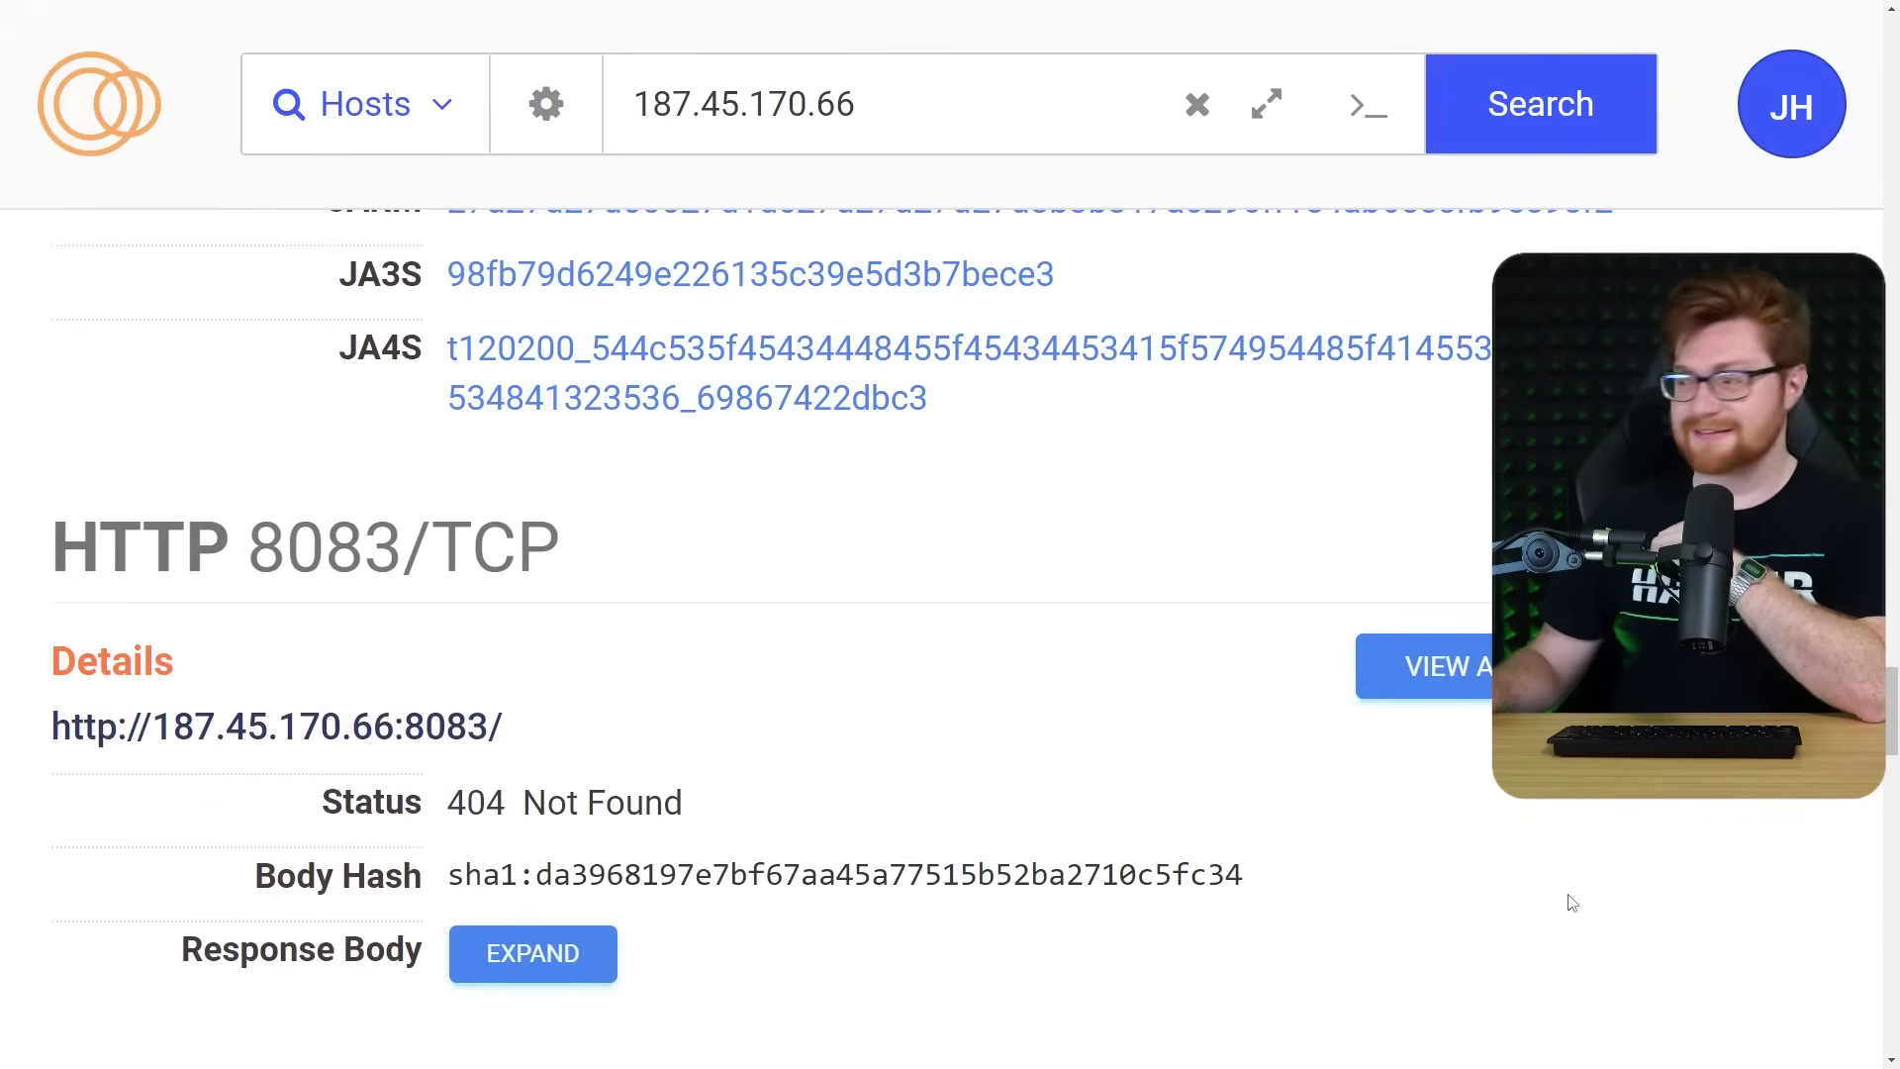
# Return to the labels:phishing results, expand the full list of label filters and narrow the hosts to those also labelled open-dir.
pyautogui.scroll(7, 1571, 903)
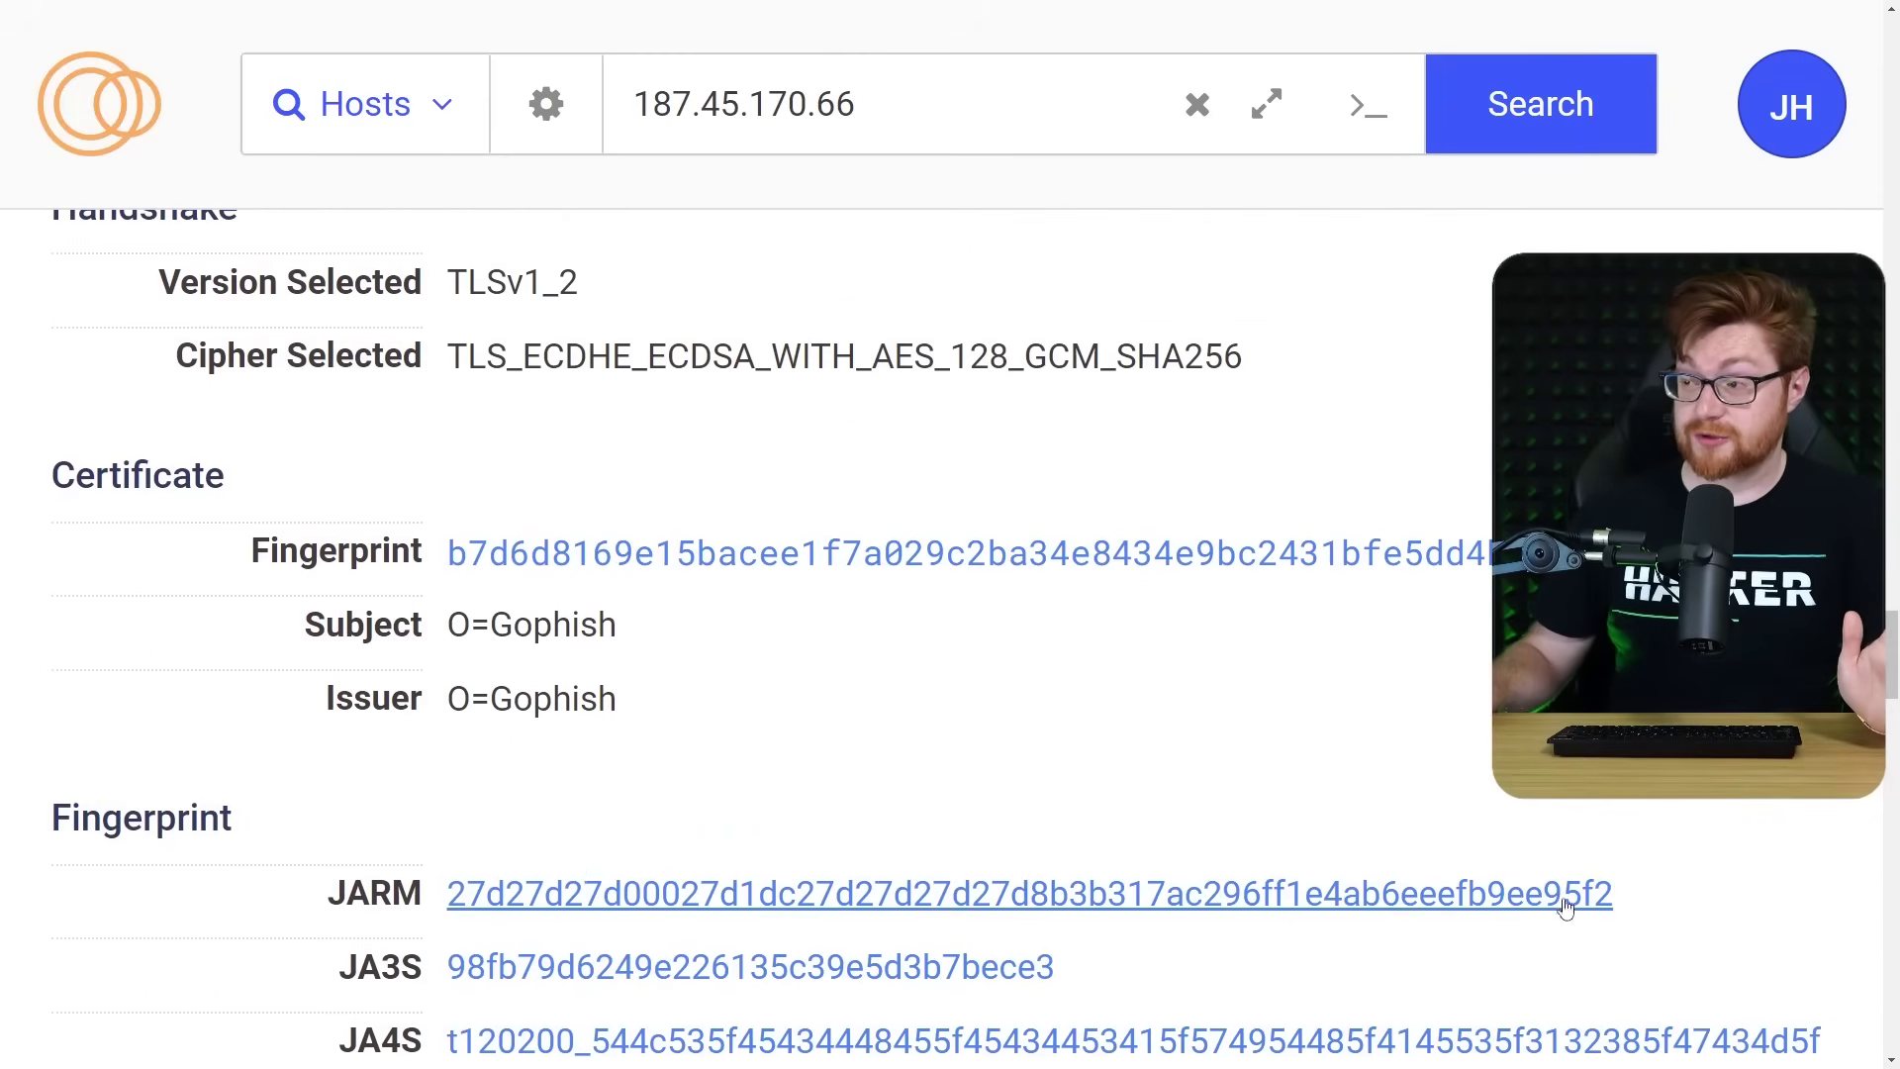
pyautogui.scroll(4, 1568, 871)
pyautogui.scroll(3, 1549, 842)
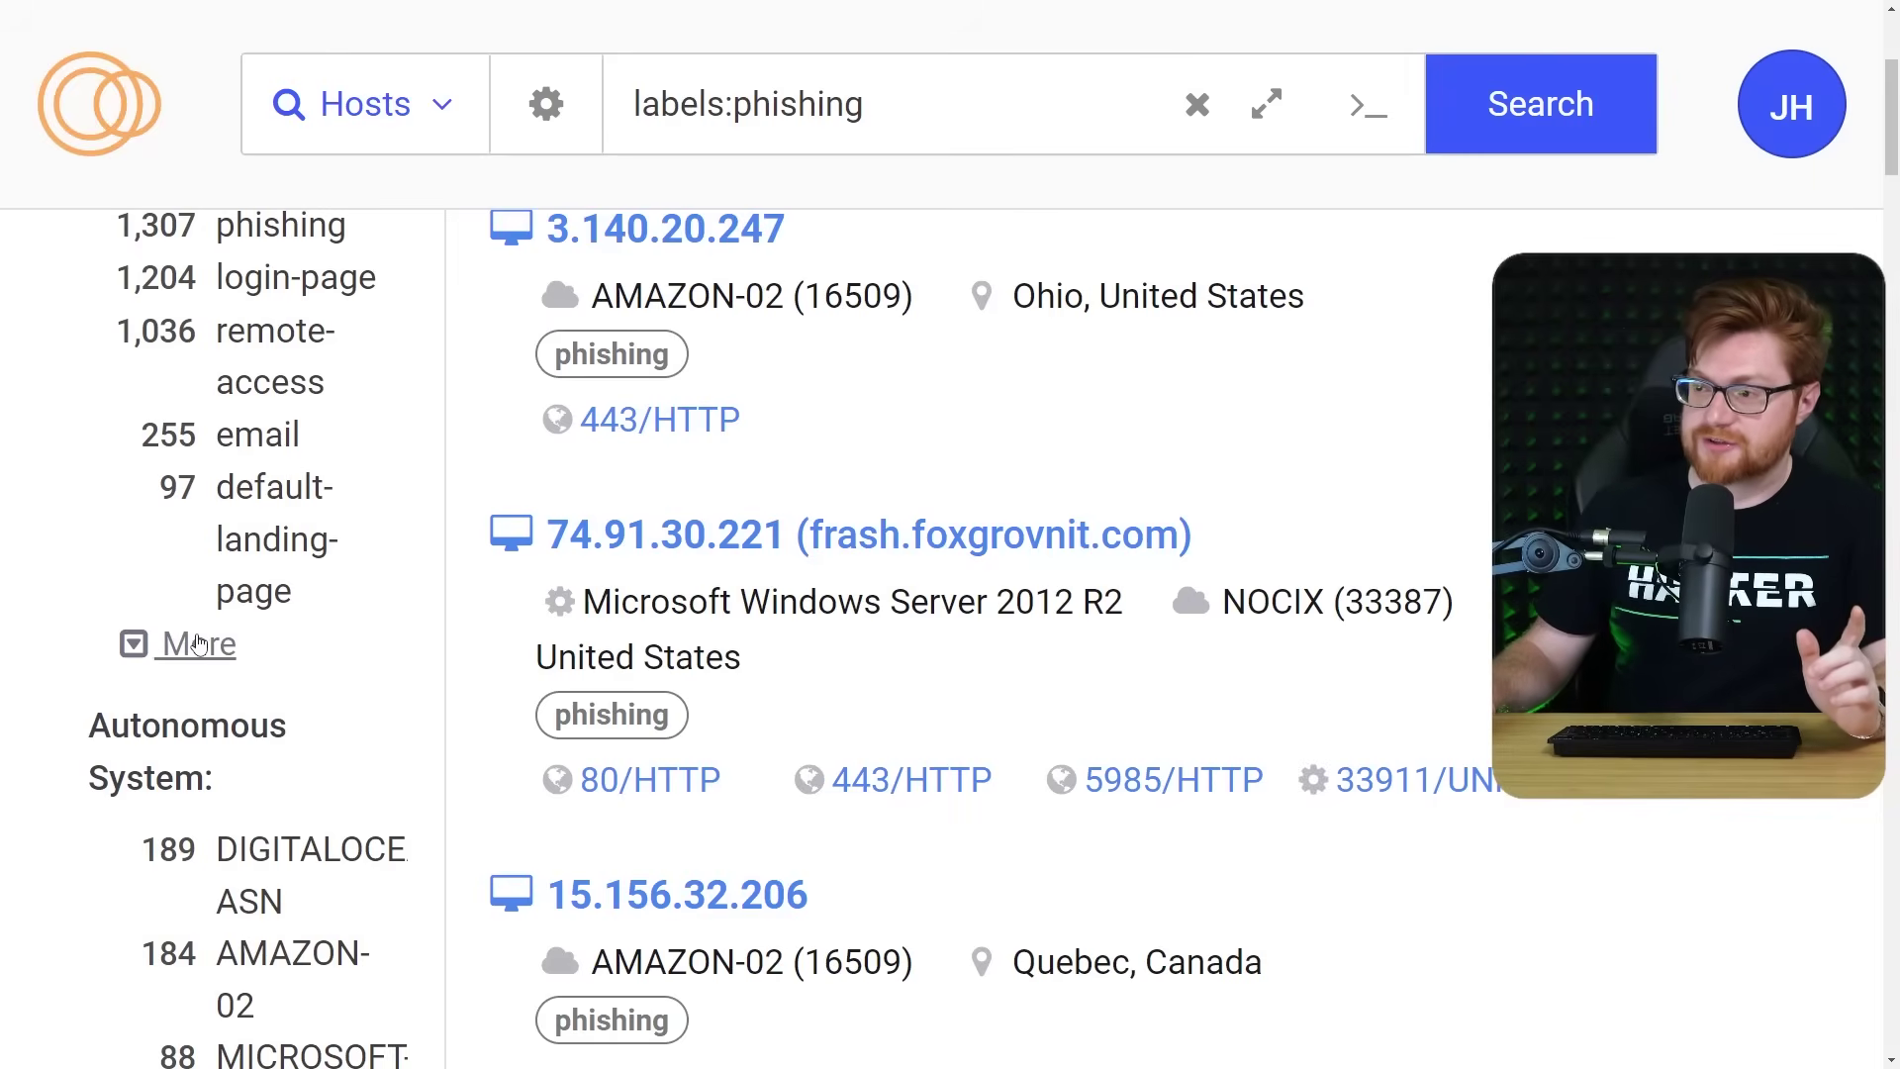
pyautogui.click(198, 644)
pyautogui.scroll(-1, 223, 601)
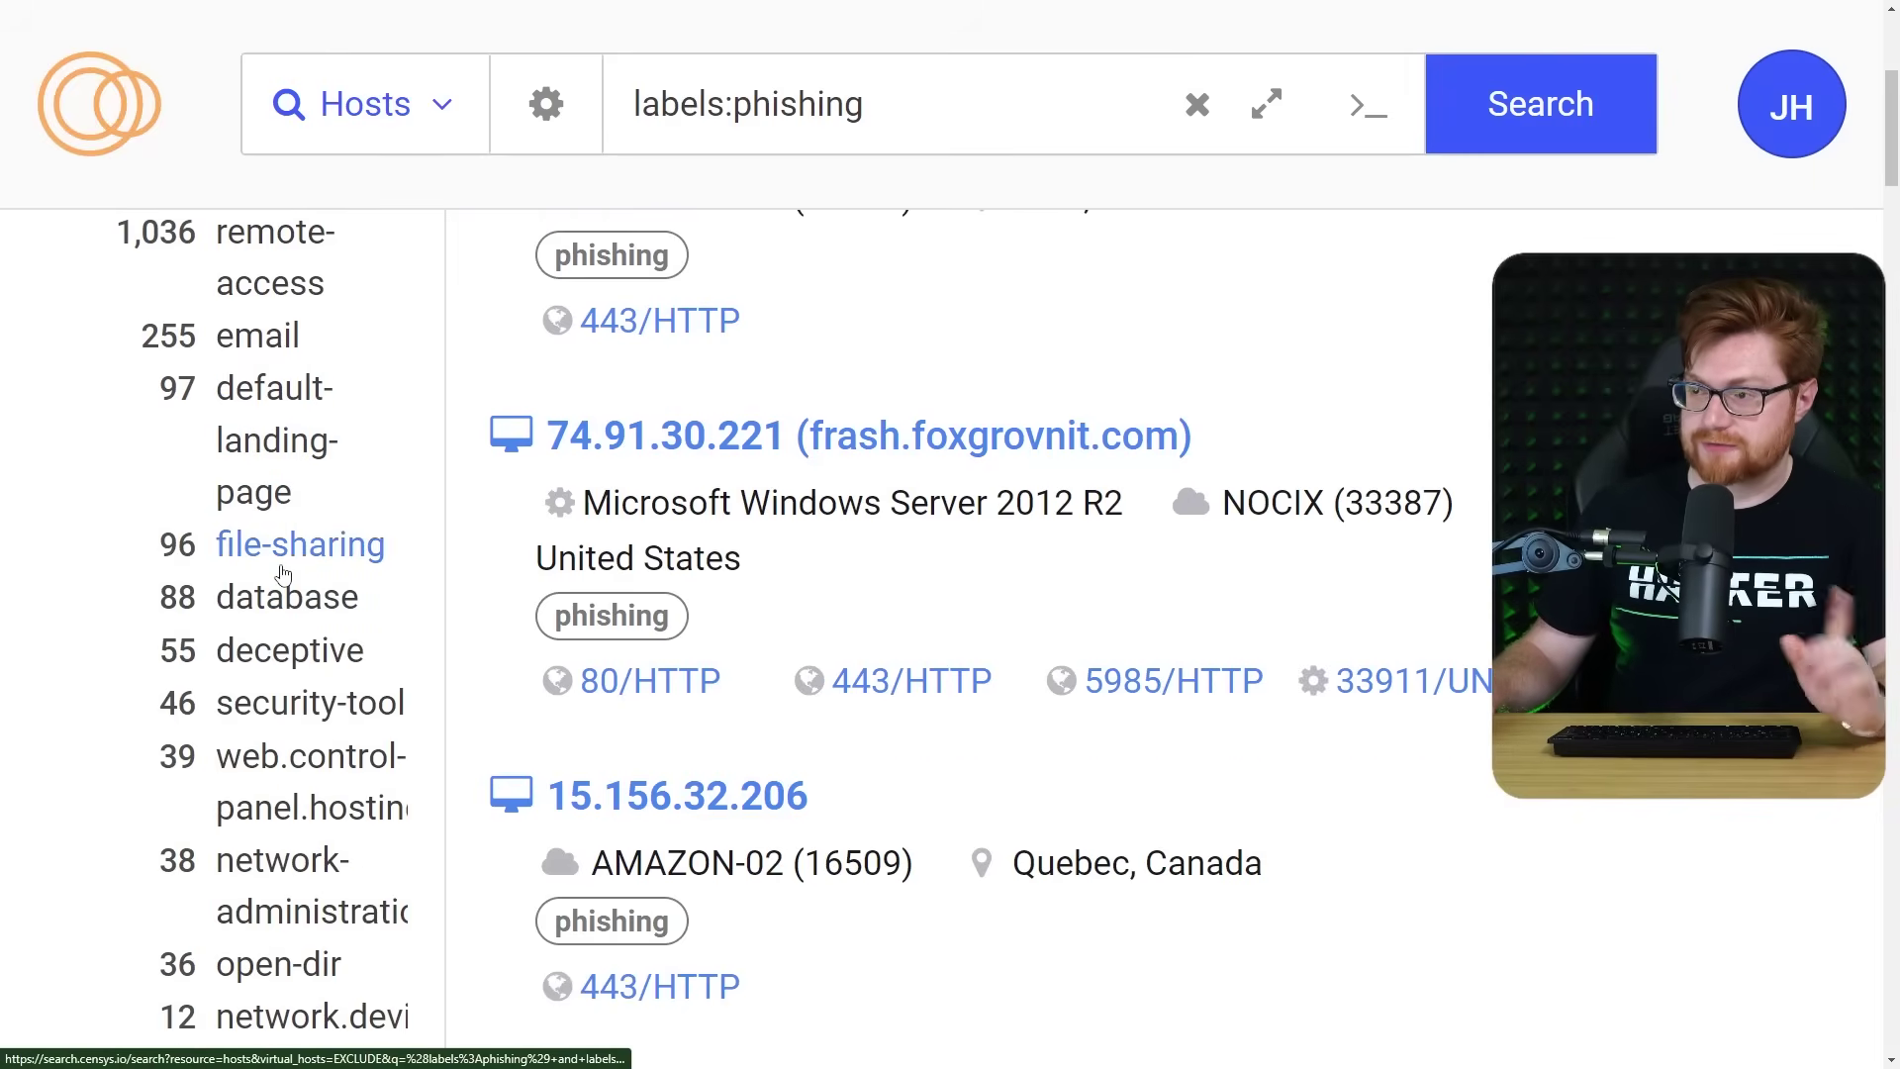
pyautogui.scroll(-4, 280, 659)
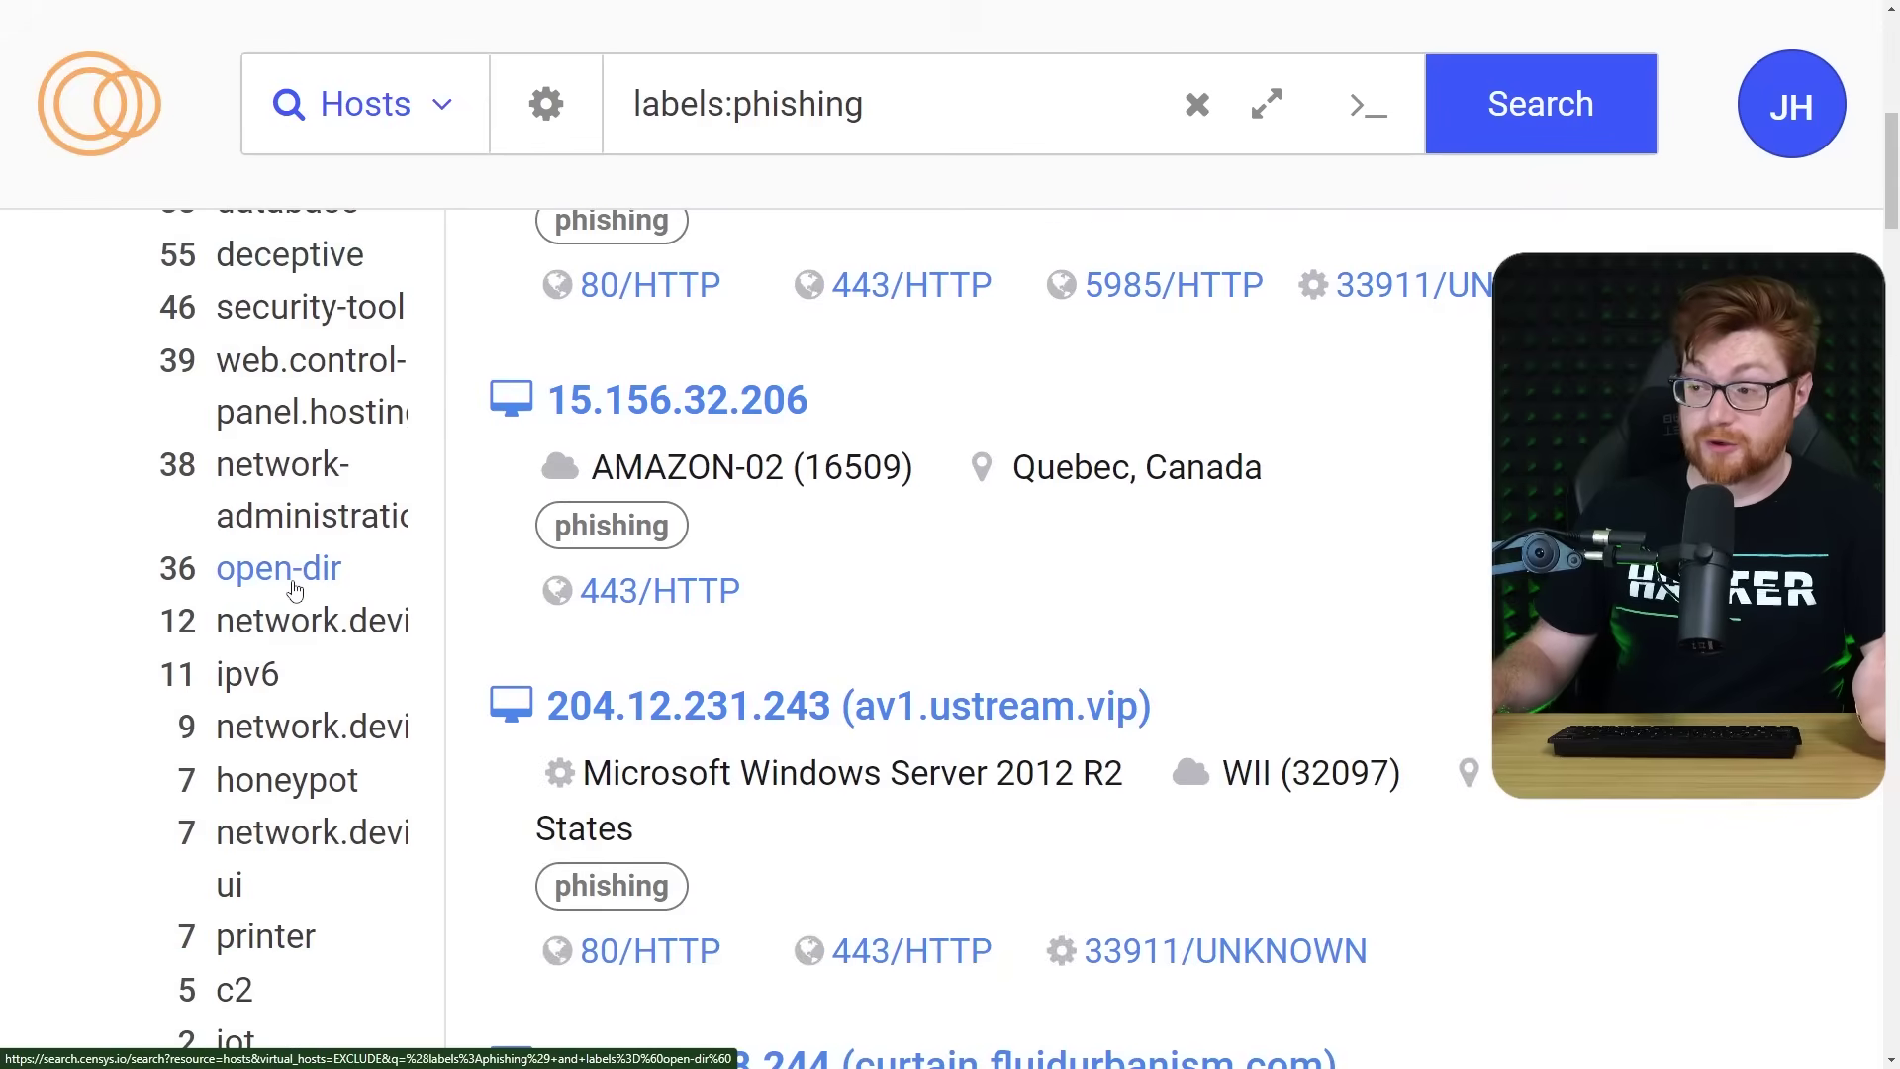
pyautogui.click(282, 568)
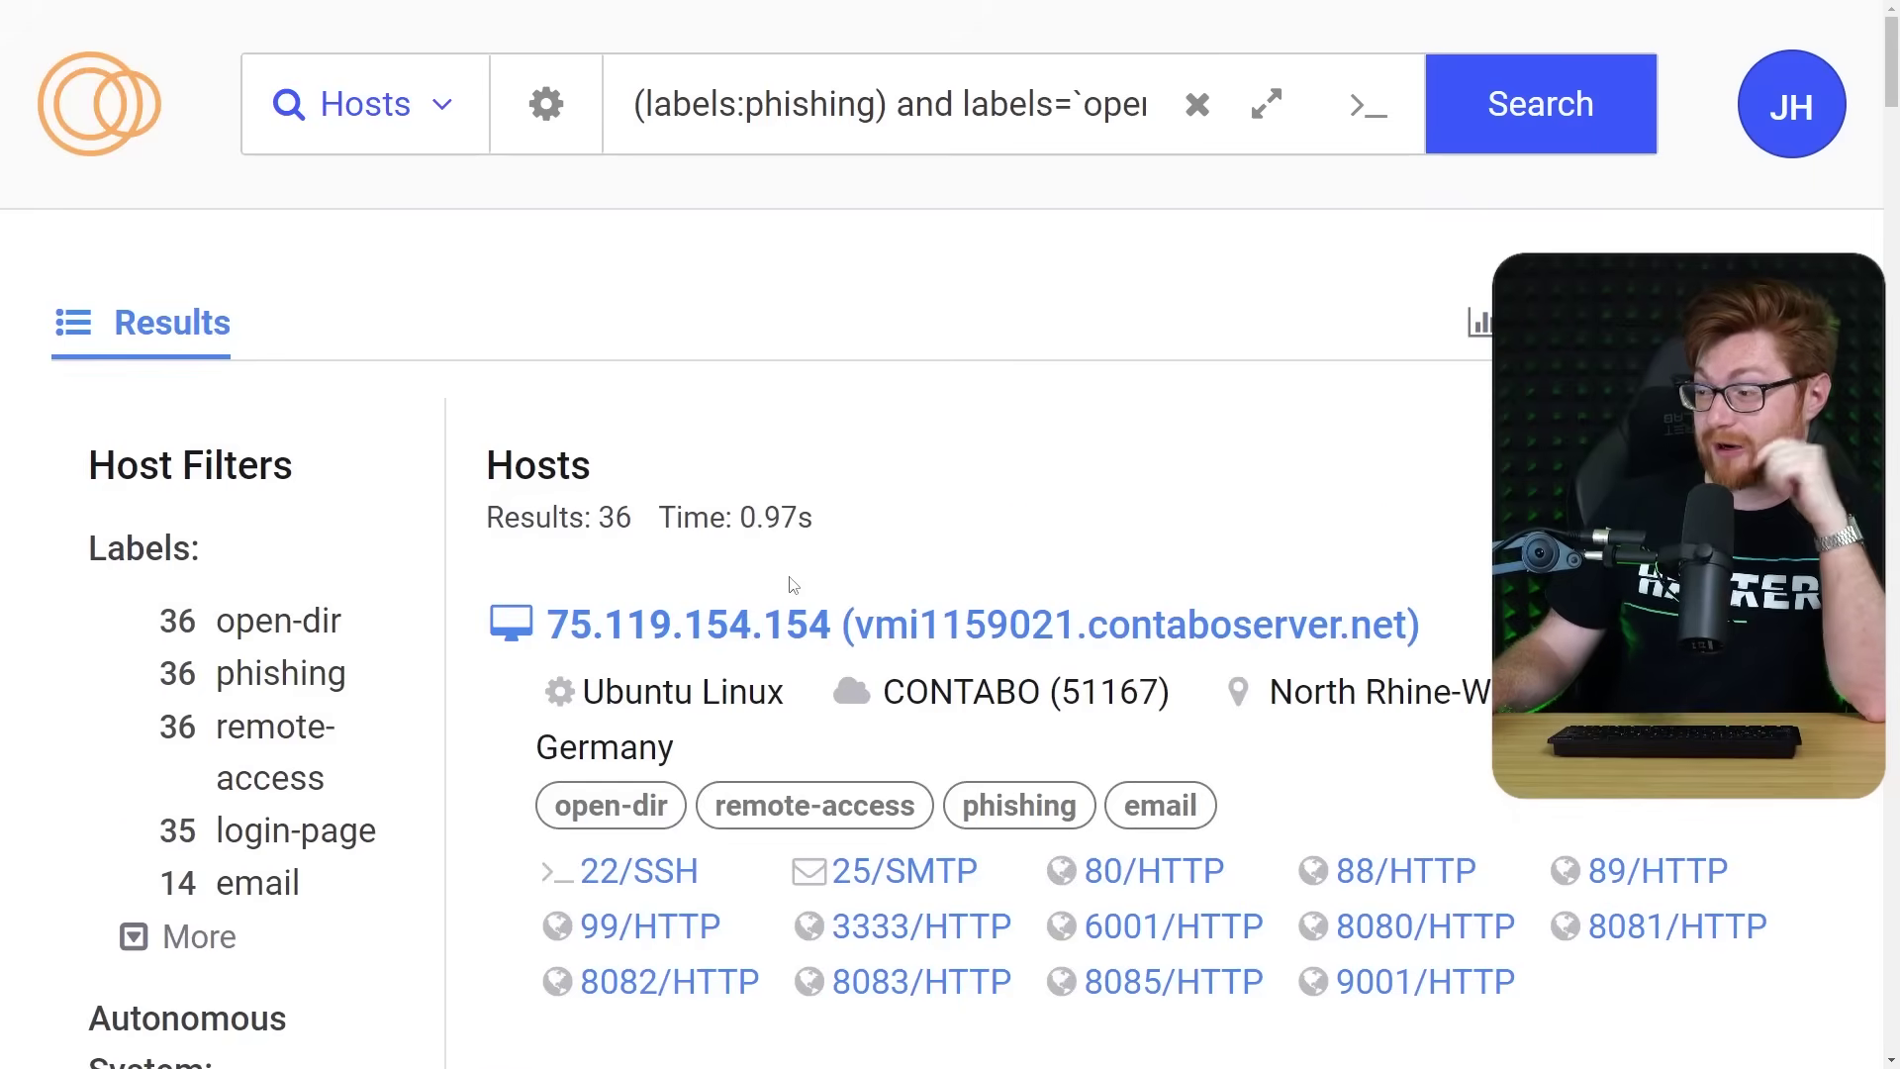
# Browse the open-dir phishing hosts and open the host 43.139.35.215.
pyautogui.scroll(-1, 1024, 605)
pyautogui.scroll(-7, 1290, 651)
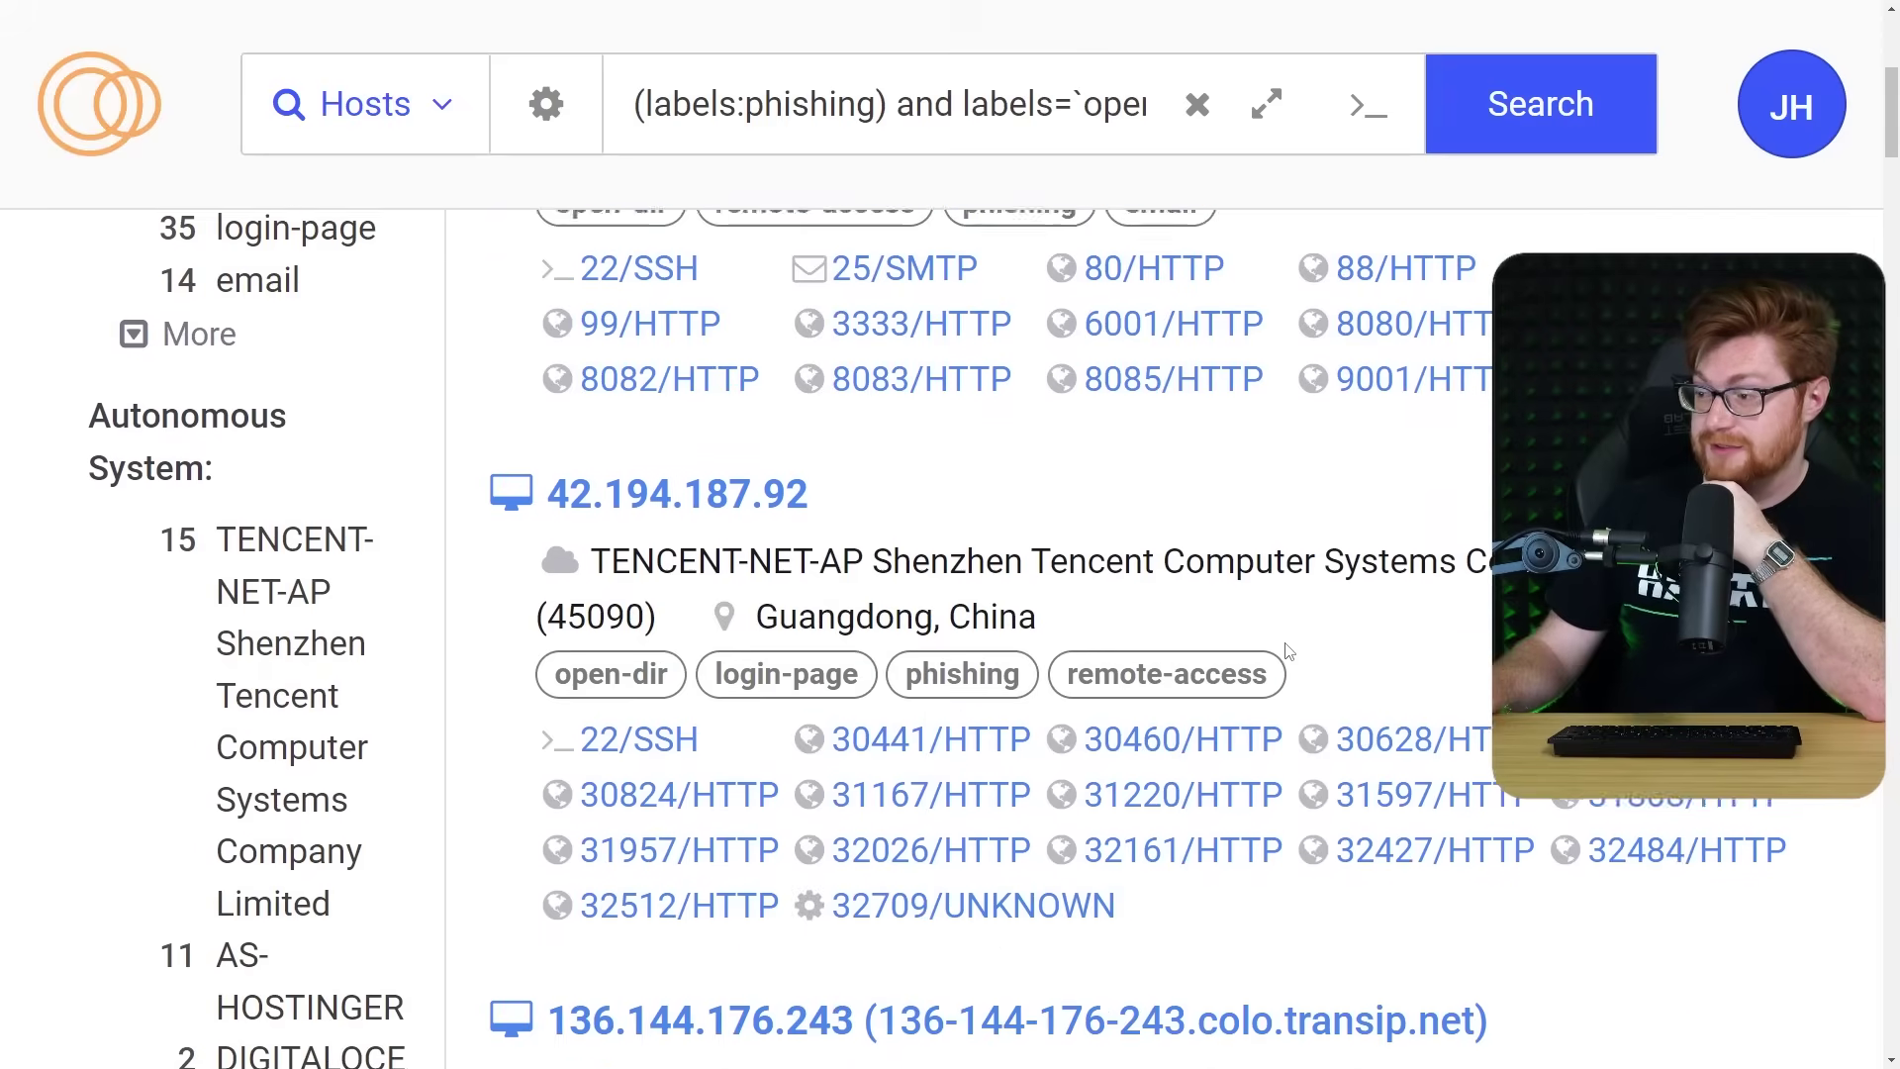
pyautogui.scroll(-3, 1301, 698)
pyautogui.moveTo(1221, 362); pyautogui.dragTo(580, 255)
pyautogui.scroll(-8, 729, 339)
pyautogui.scroll(2, 608, 633)
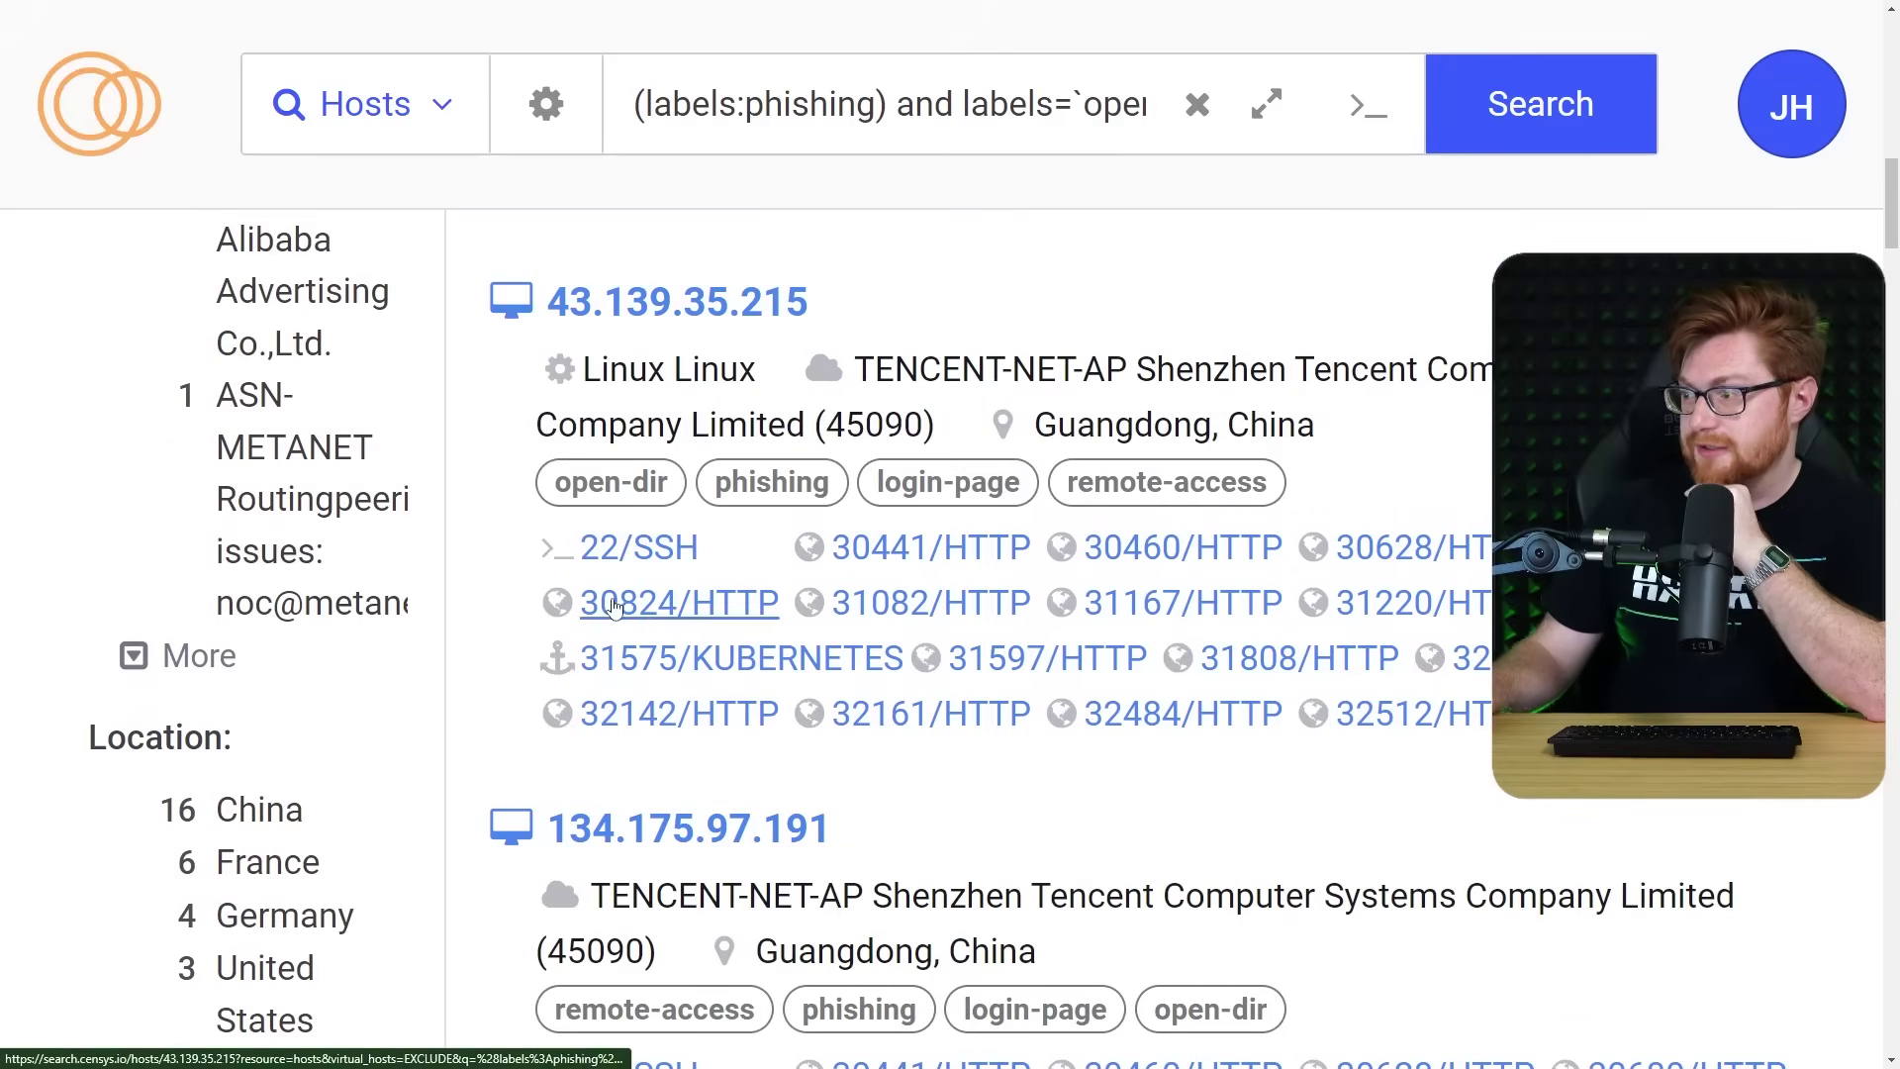
pyautogui.click(702, 309)
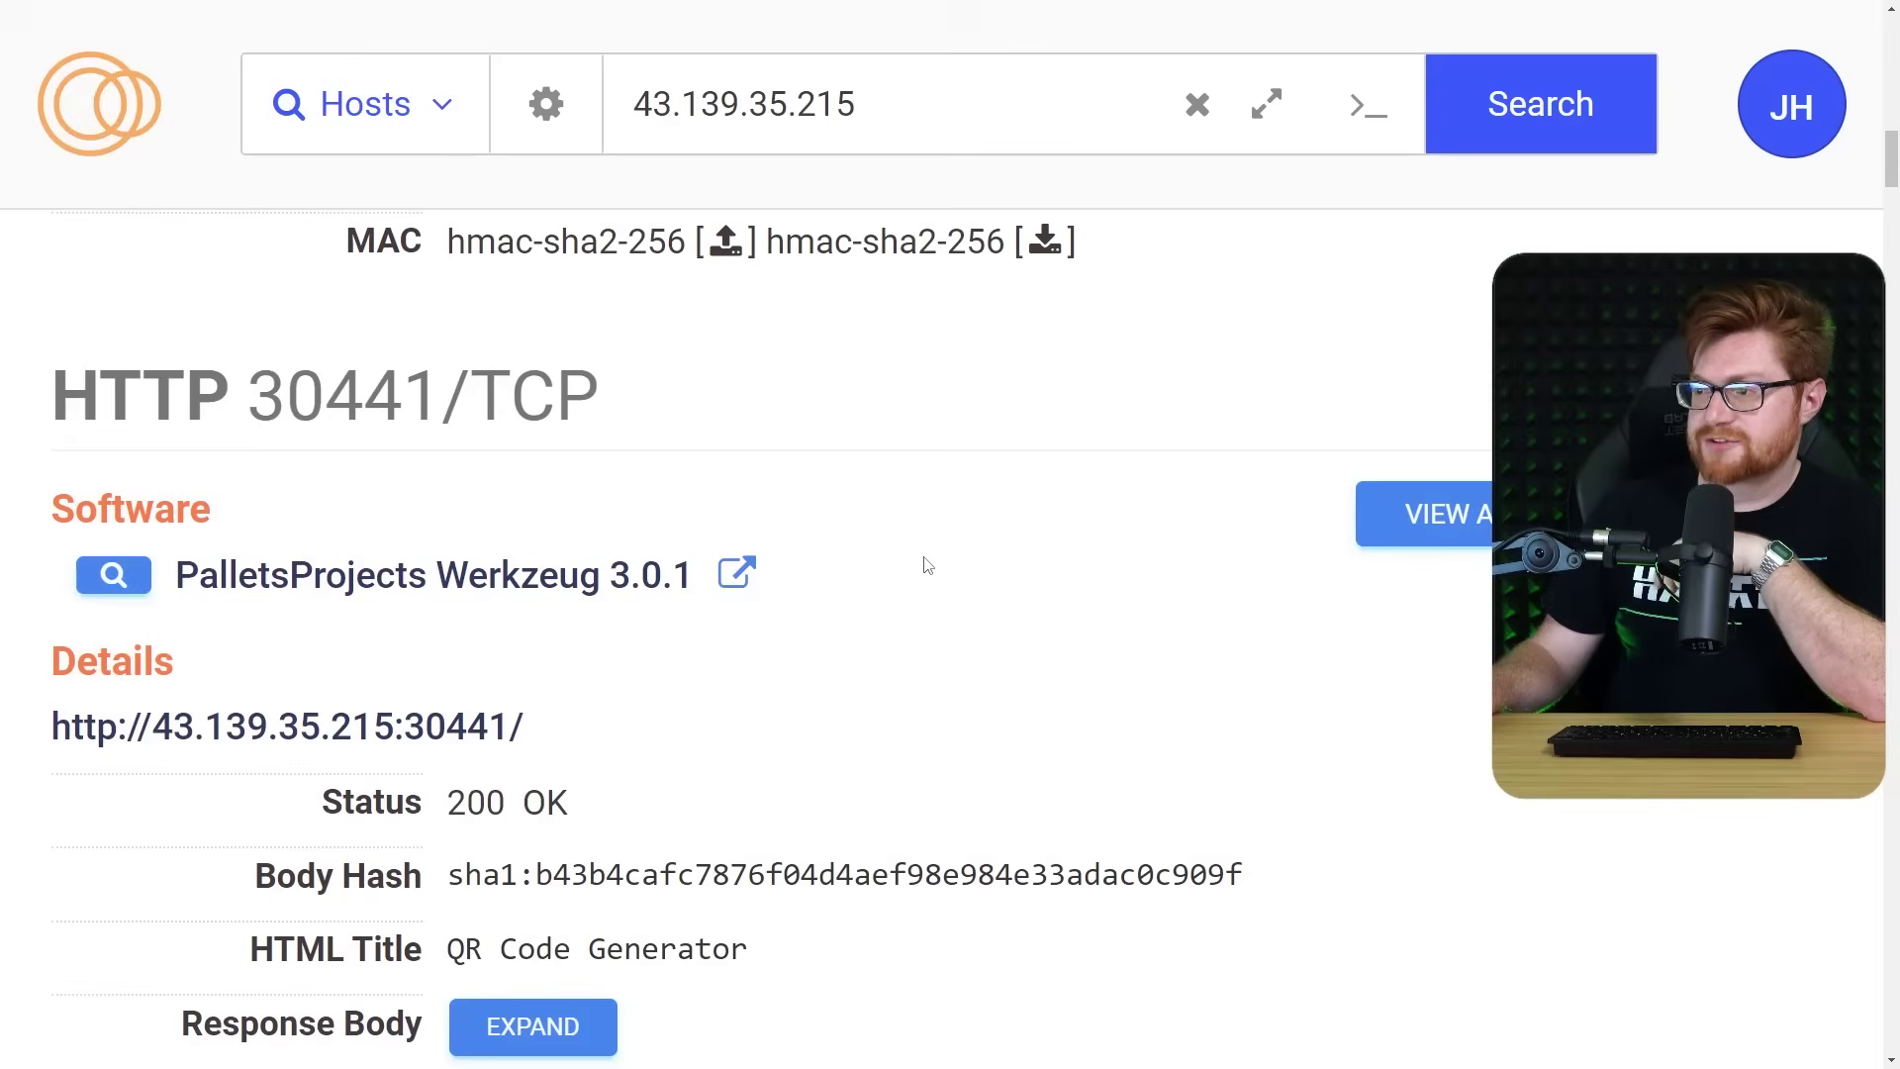
pyautogui.scroll(-1, 848, 519)
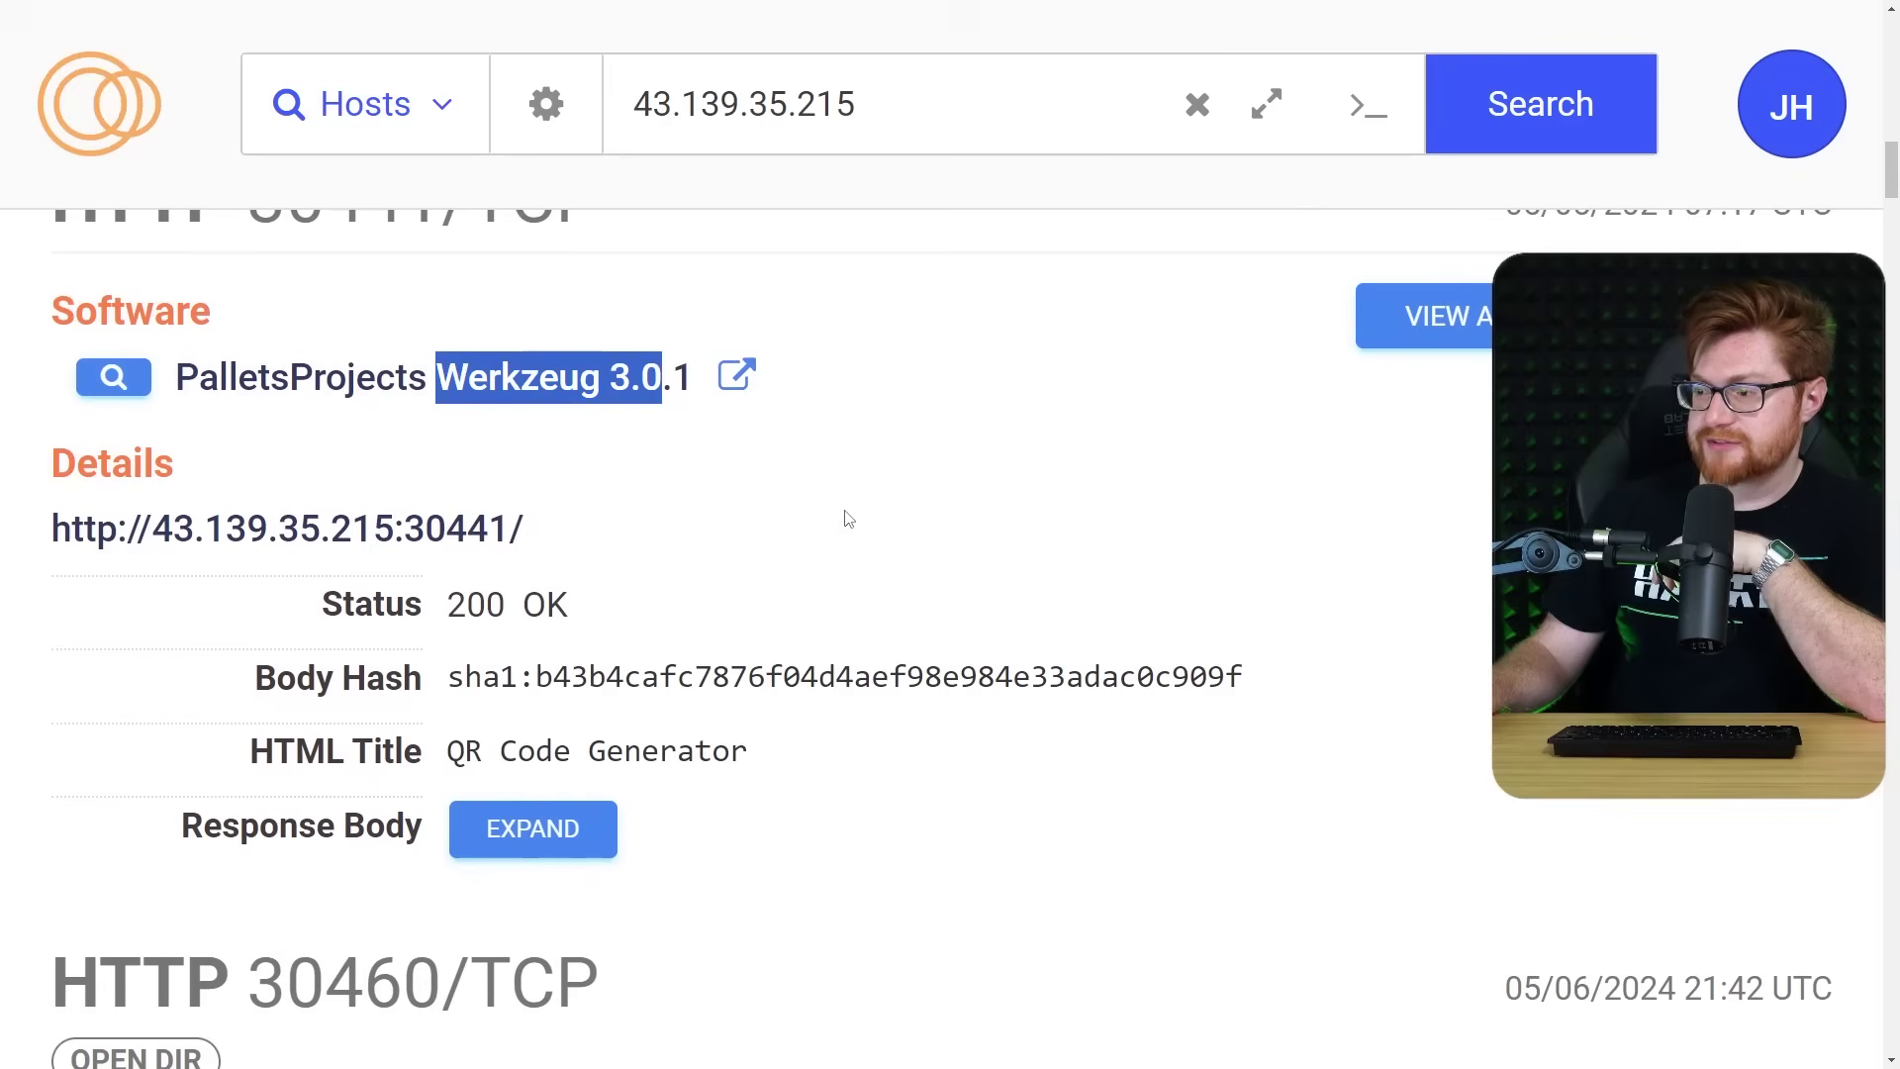
pyautogui.scroll(1, 870, 524)
pyautogui.click(495, 626)
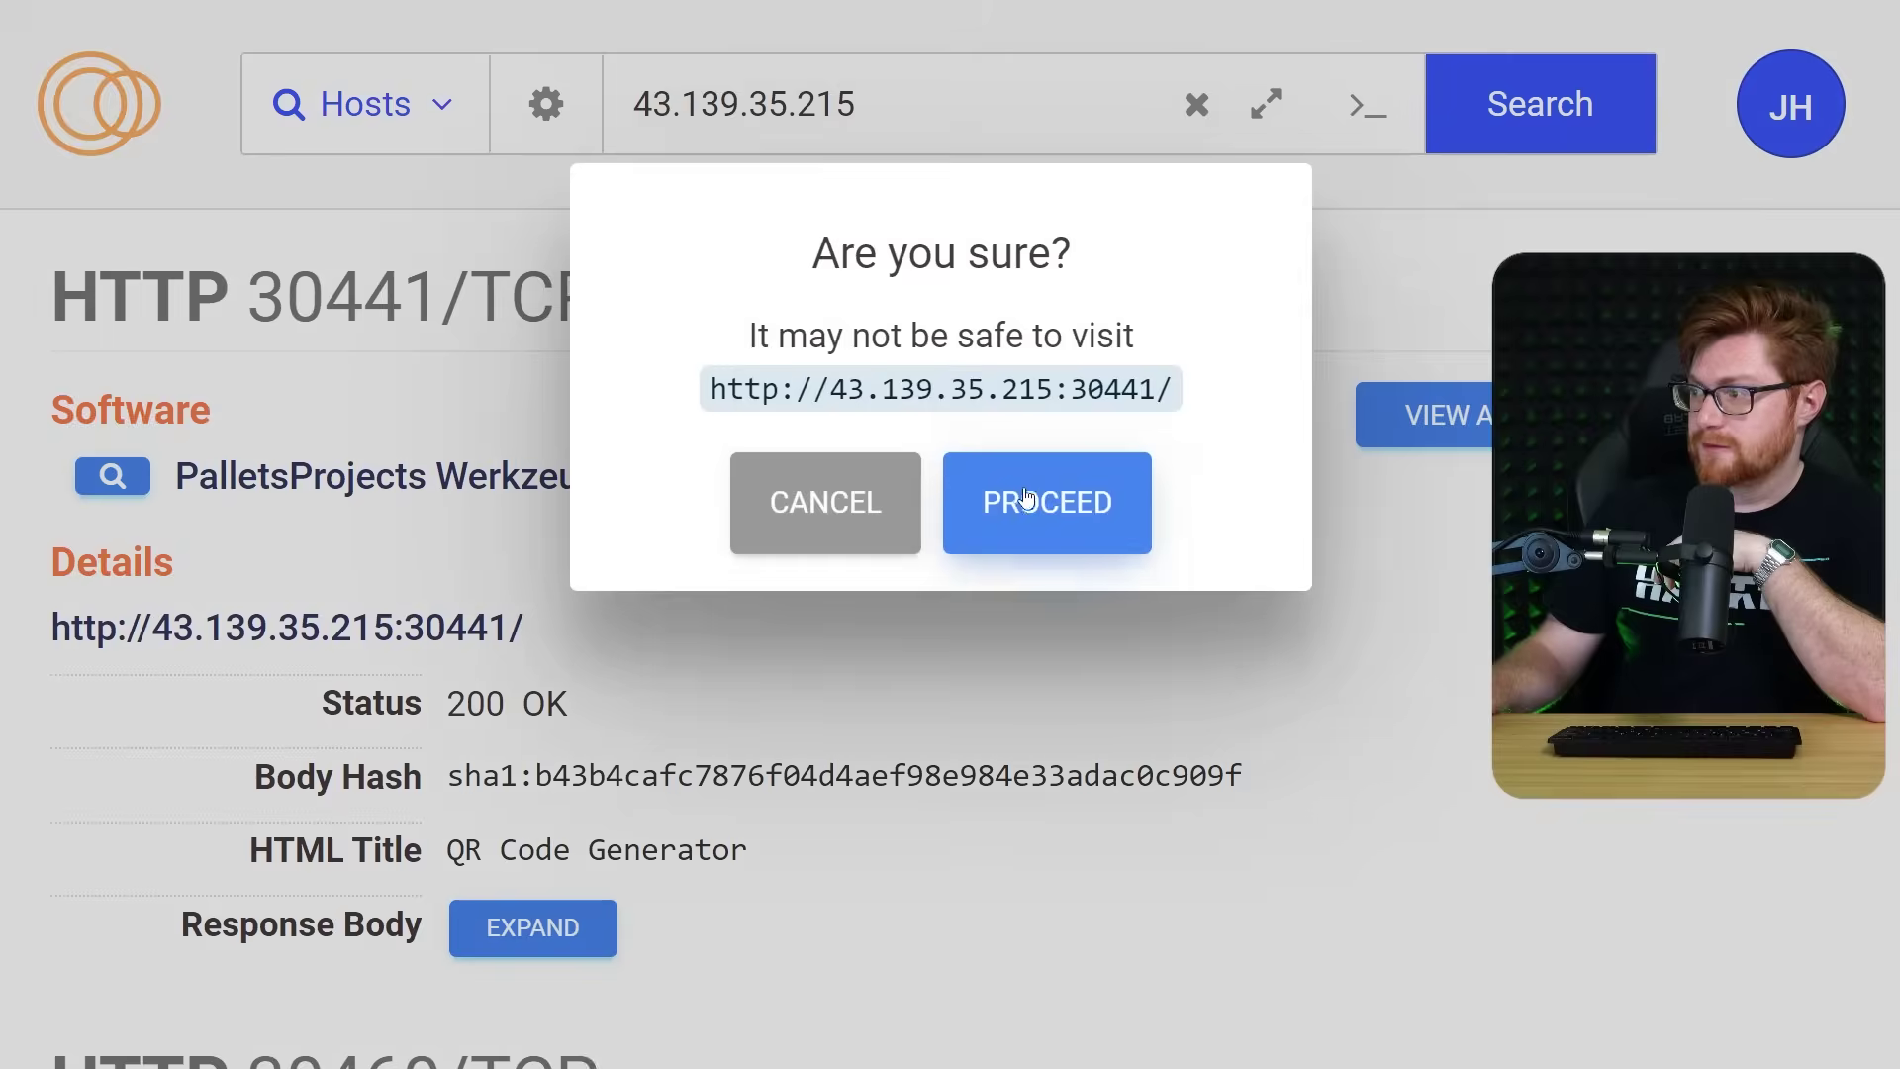
pyautogui.click(1018, 508)
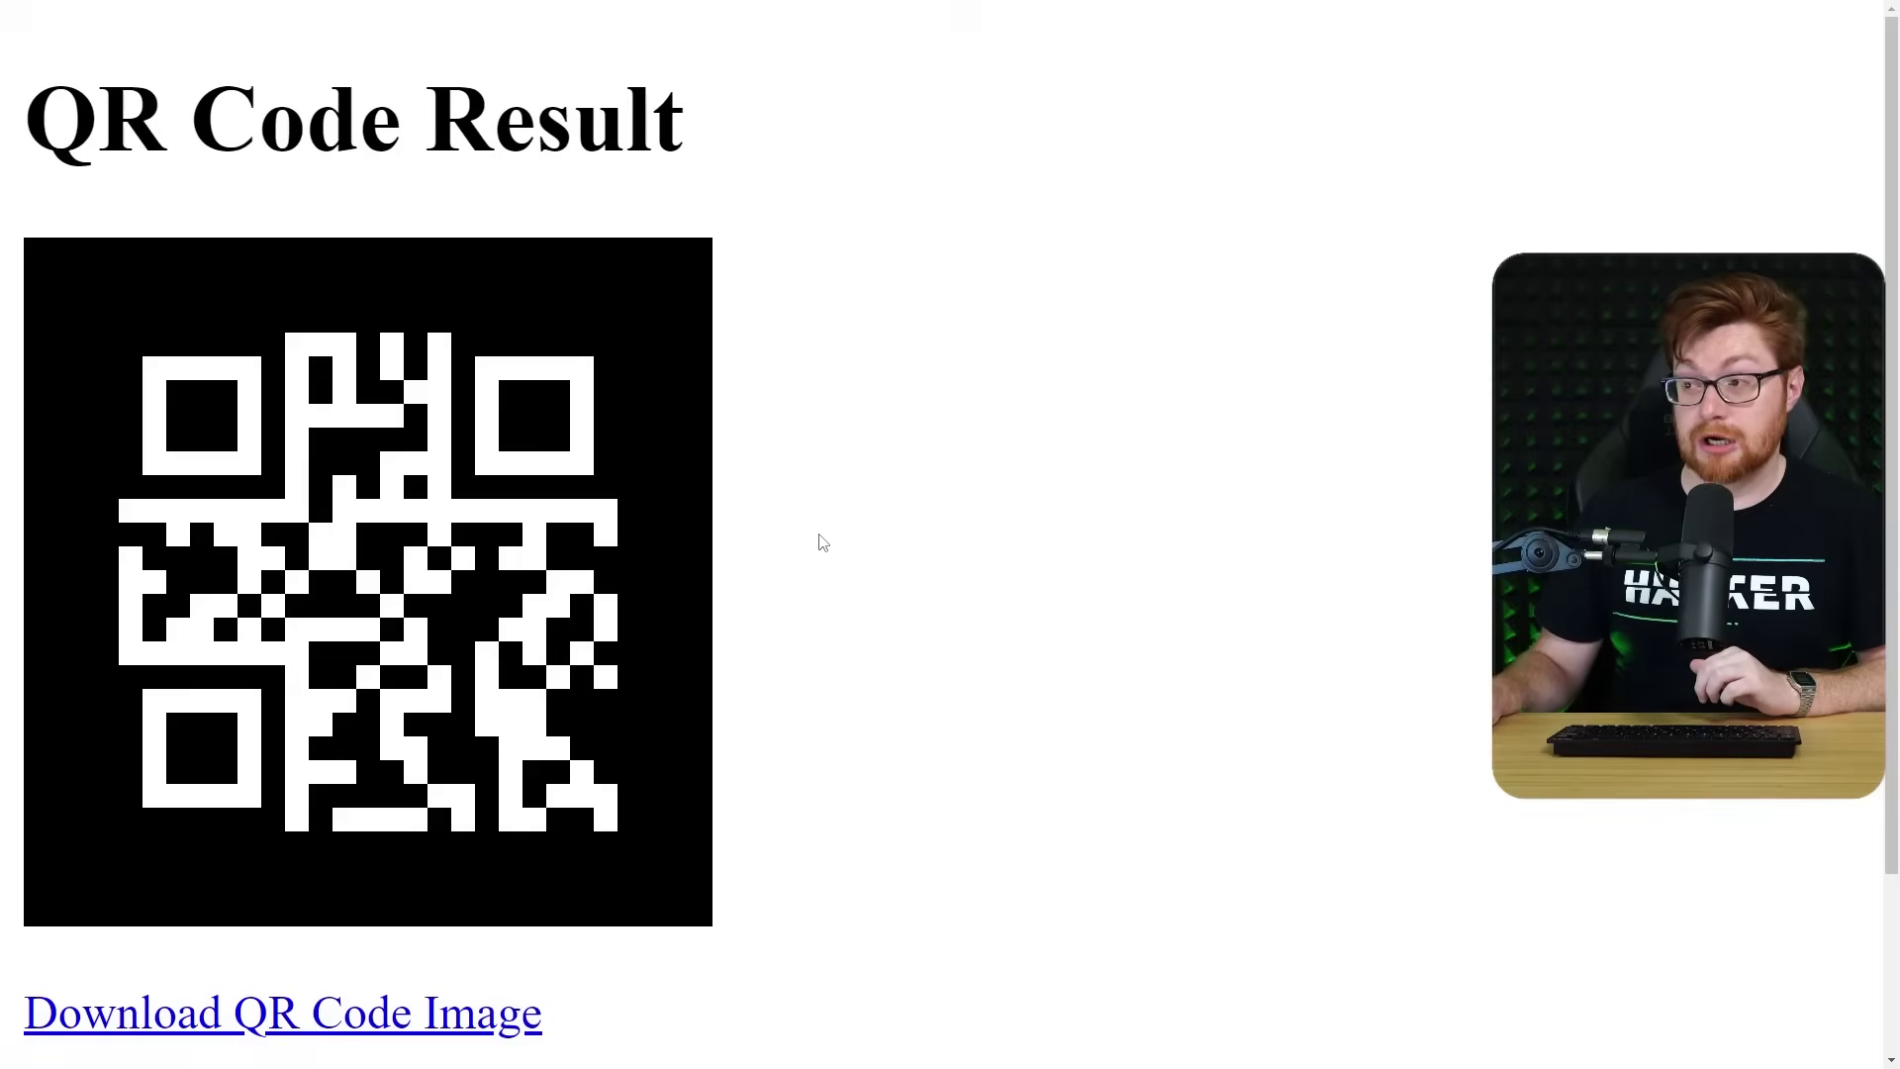
pyautogui.scroll(-1, 820, 541)
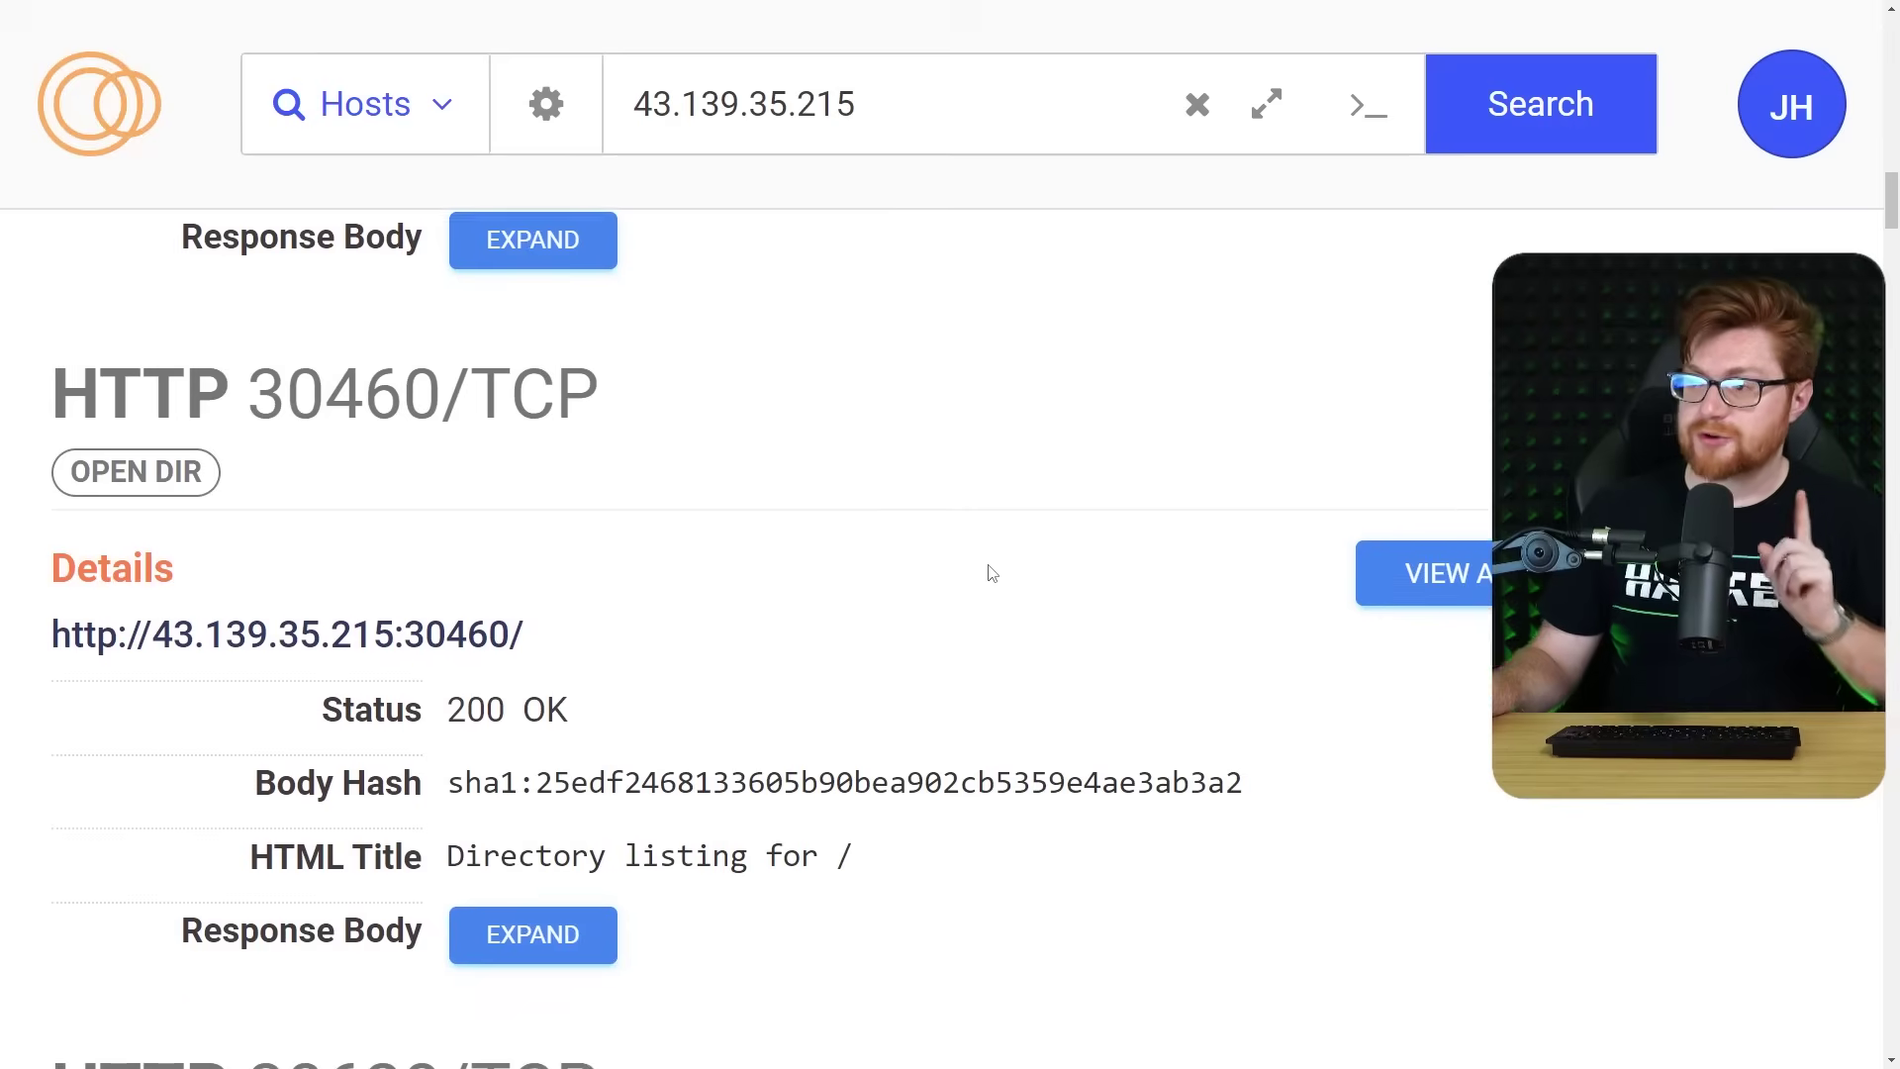
# Examine the open-directory HTTP 30460 service on the host, highlighting the end of its HTML title.
pyautogui.scroll(-1, 990, 574)
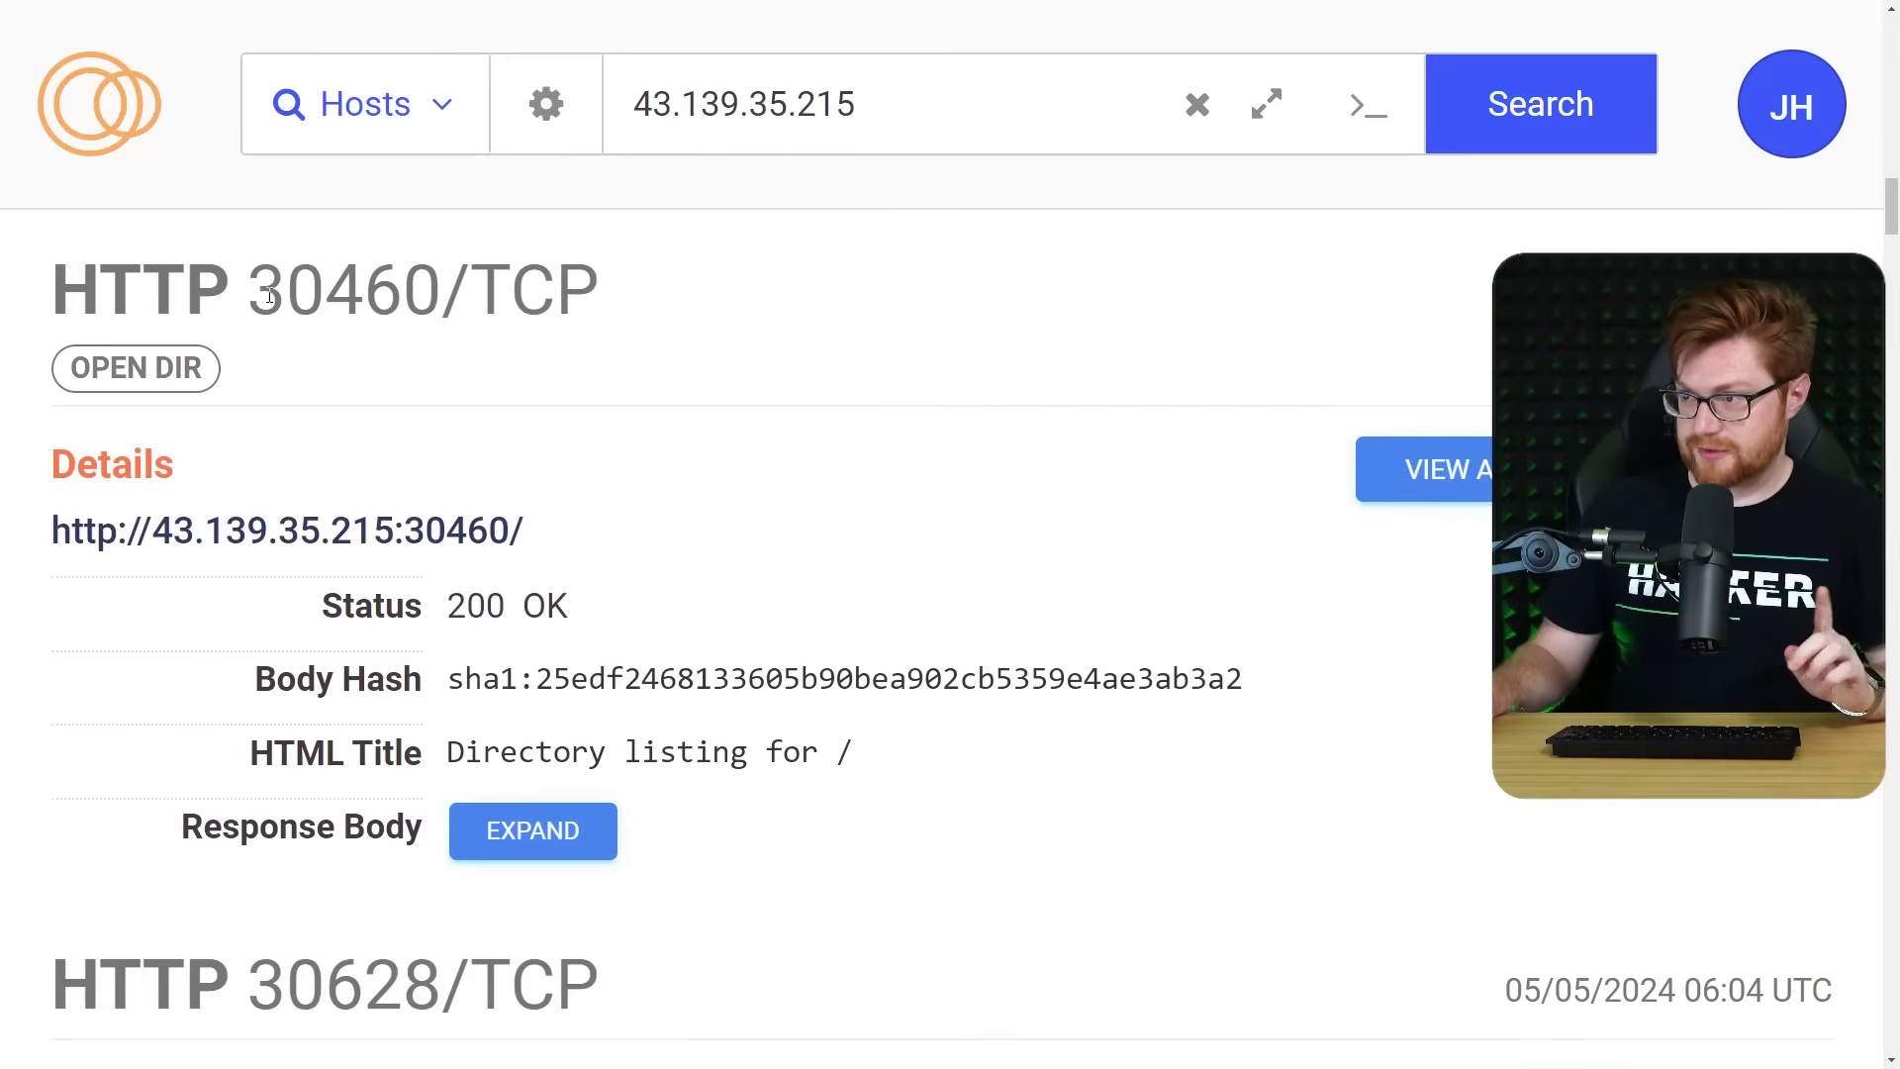
pyautogui.click(694, 368)
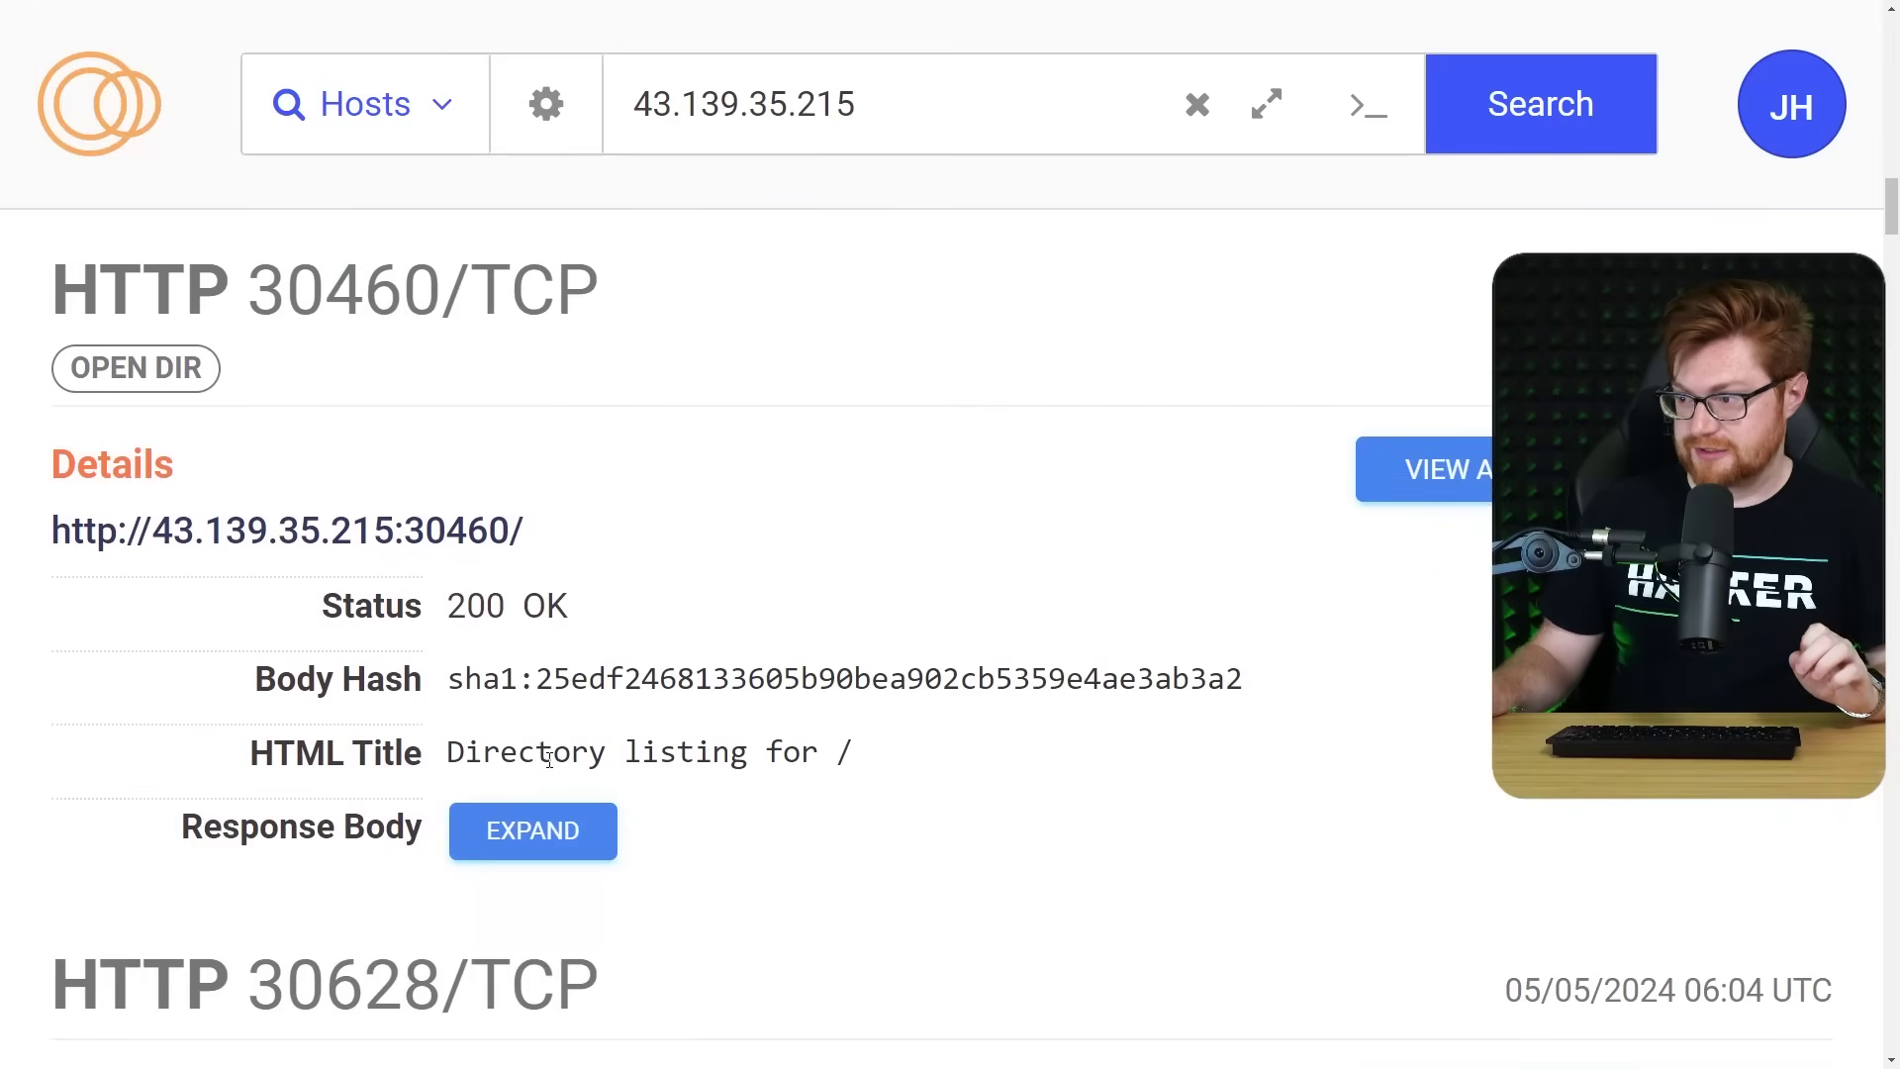
pyautogui.moveTo(799, 751); pyautogui.dragTo(855, 752)
pyautogui.click(895, 754)
pyautogui.scroll(-2, 911, 712)
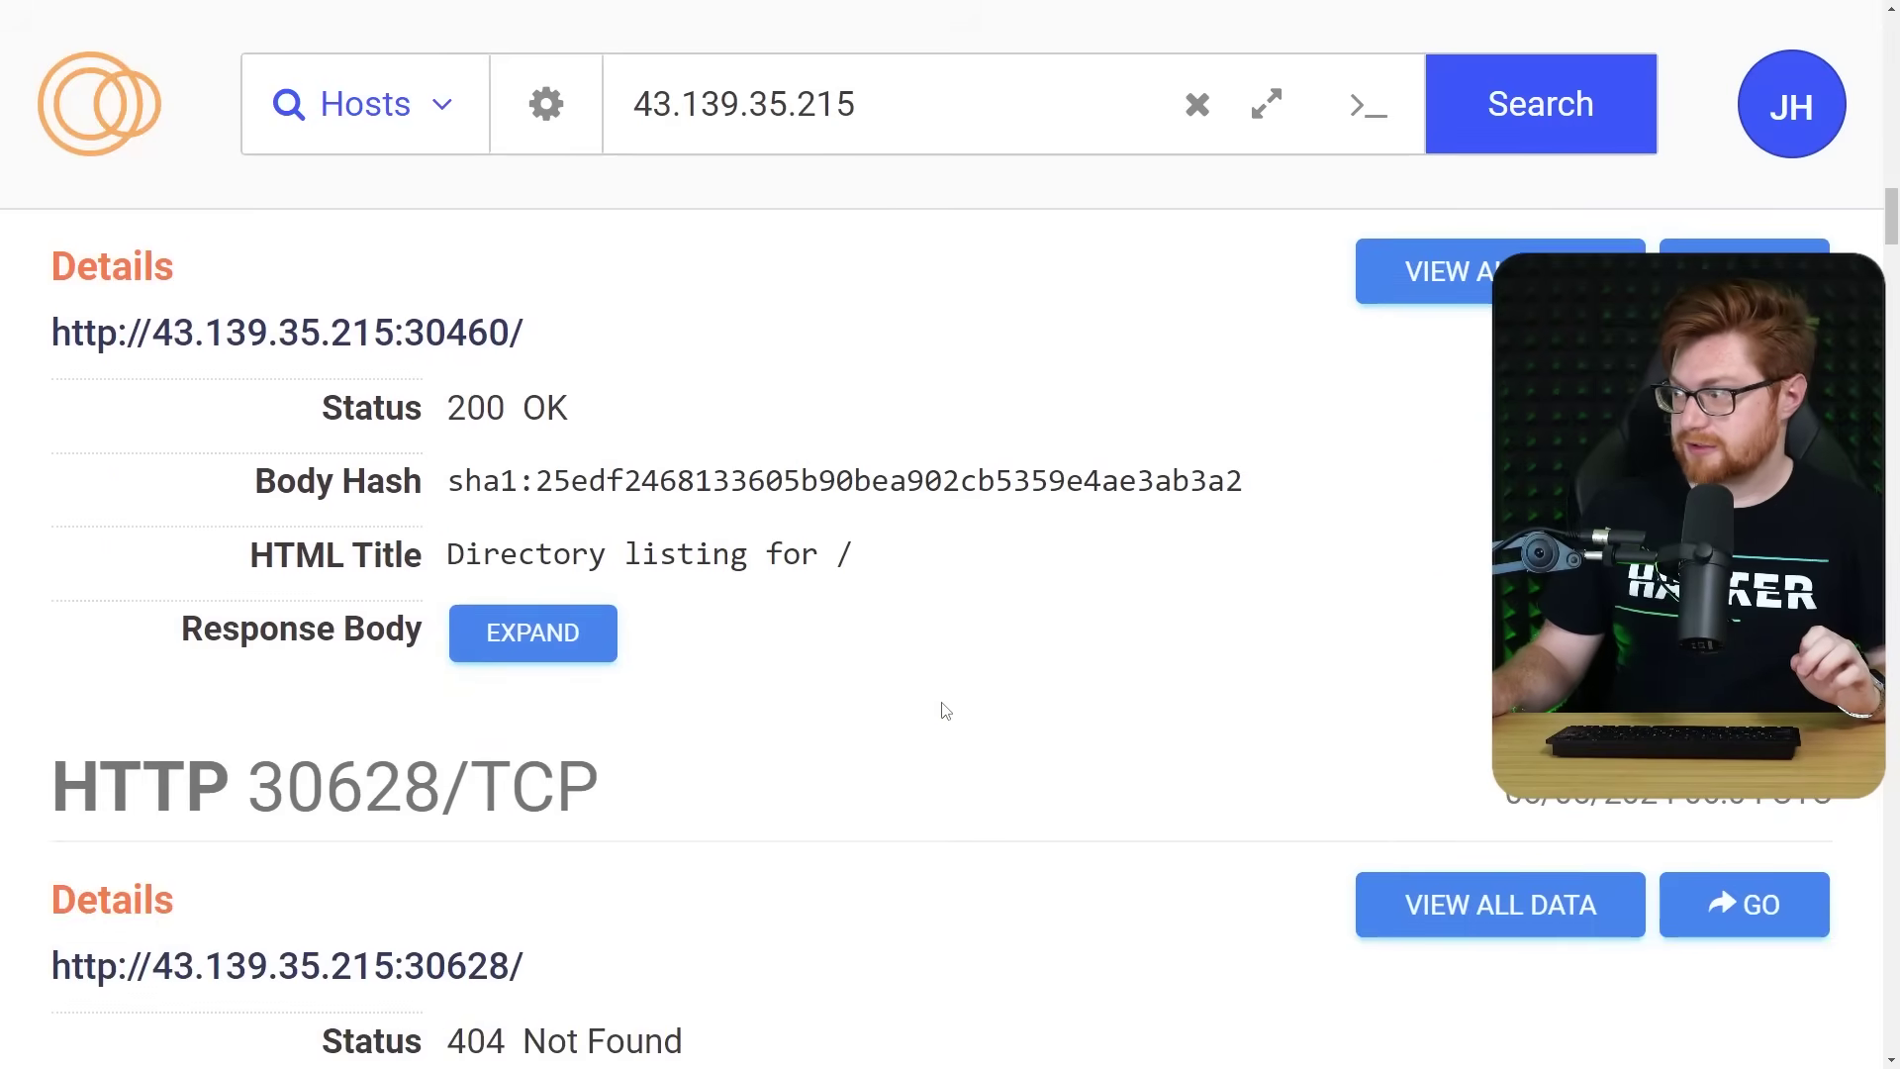
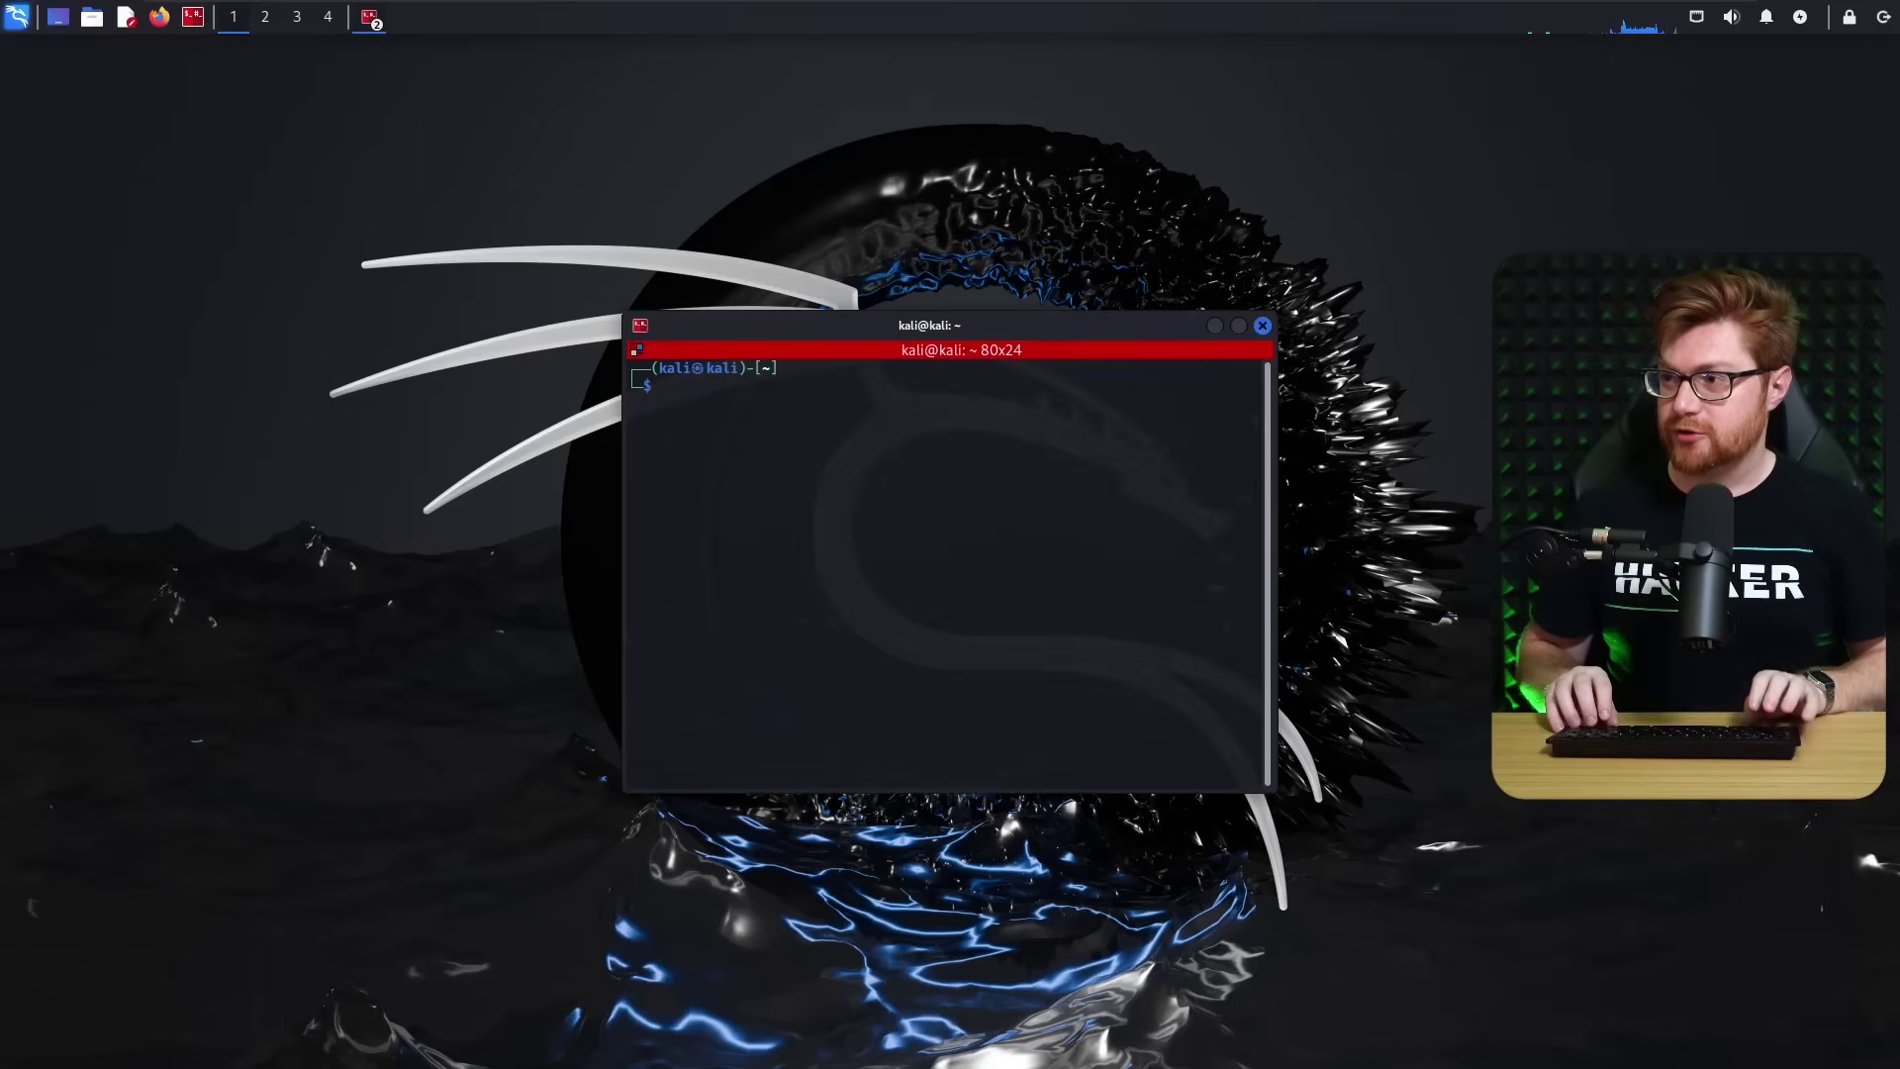
# In the Kali terminal, maximise the window and enlarge the text.
pyautogui.press('super+Up')
pyautogui.hotkey('ctrl', '+')
pyautogui.hotkey('ctrl', '+')
pyautogui.hotkey('ctrl', '+')
pyautogui.hotkey('ctrl', '+')
pyautogui.hotkey('ctrl', '+')
pyautogui.hotkey('ctrl', '+')
pyautogui.hotkey('ctrl', '+')
pyautogui.hotkey('ctrl', '+')
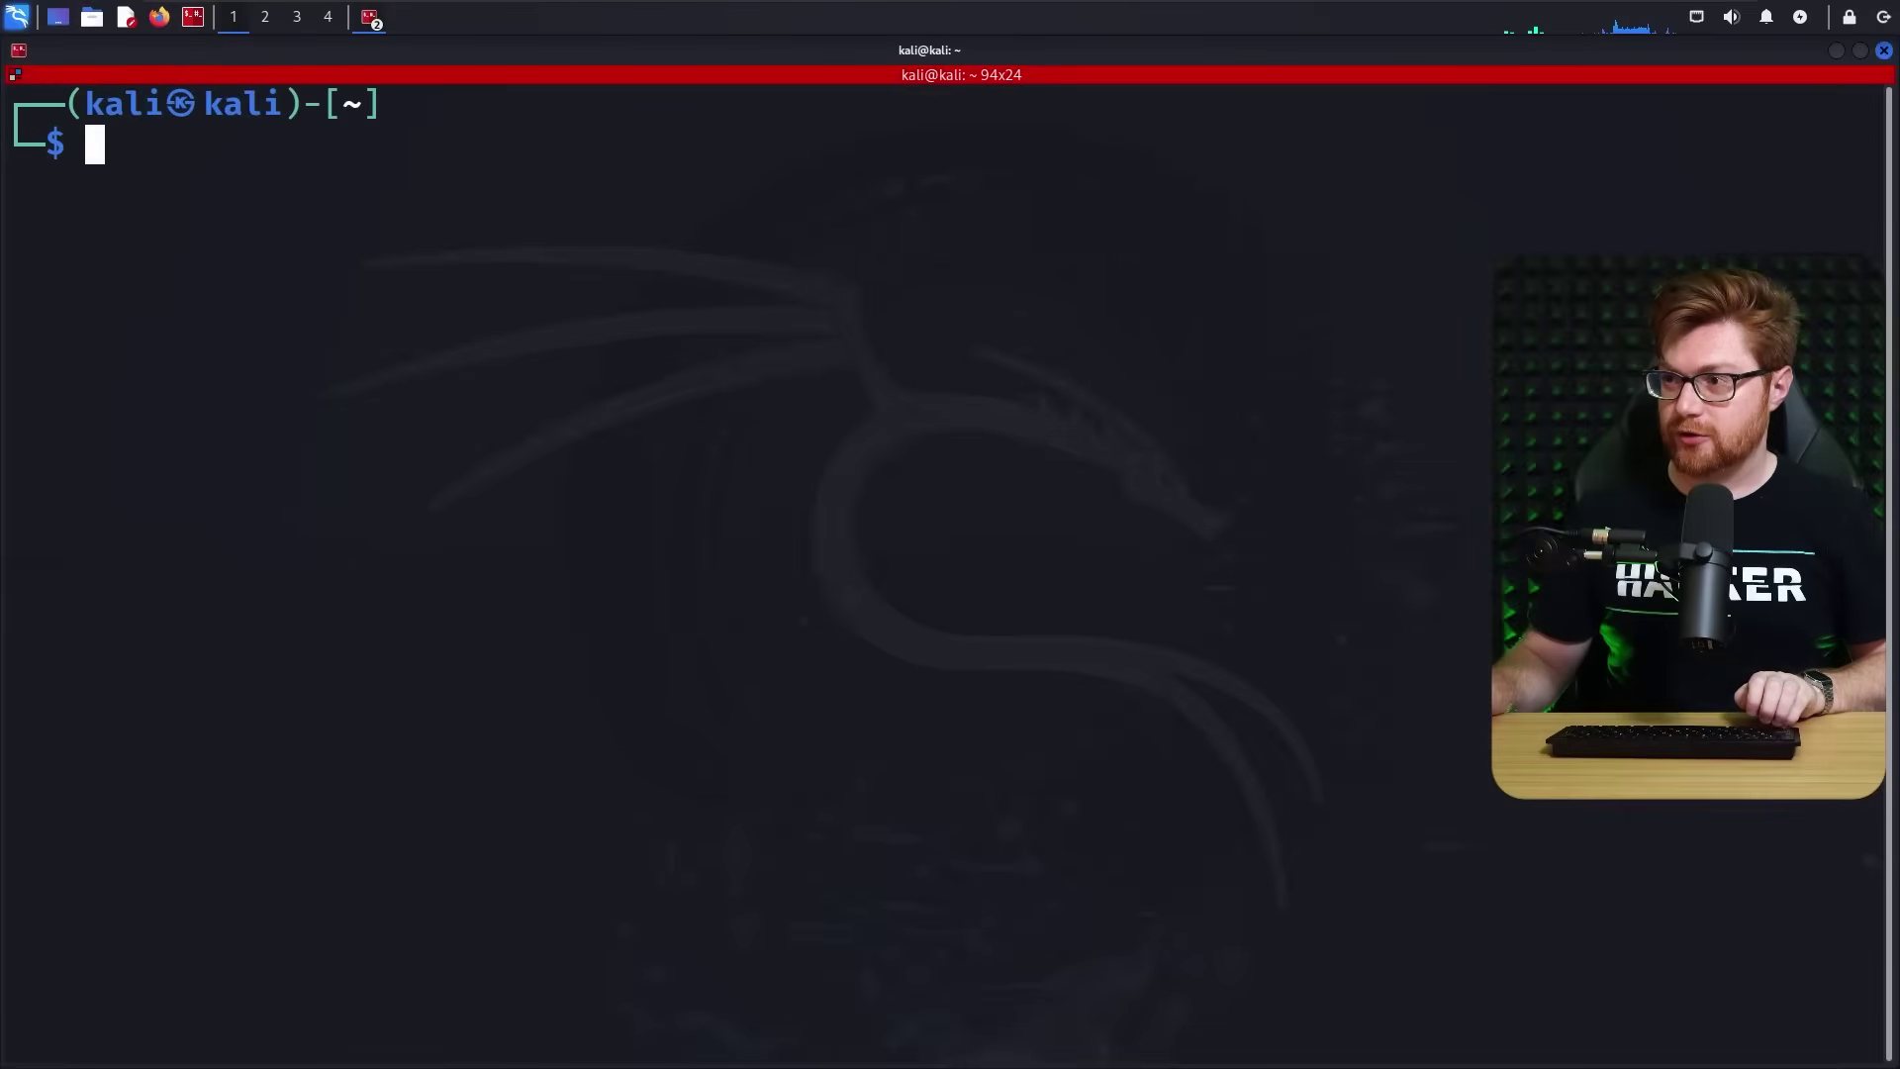
# Create a directory named opendir in the home folder and change into it.
pyautogui.press('Return')
pyautogui.press('Return')
pyautogui.write('wget ')
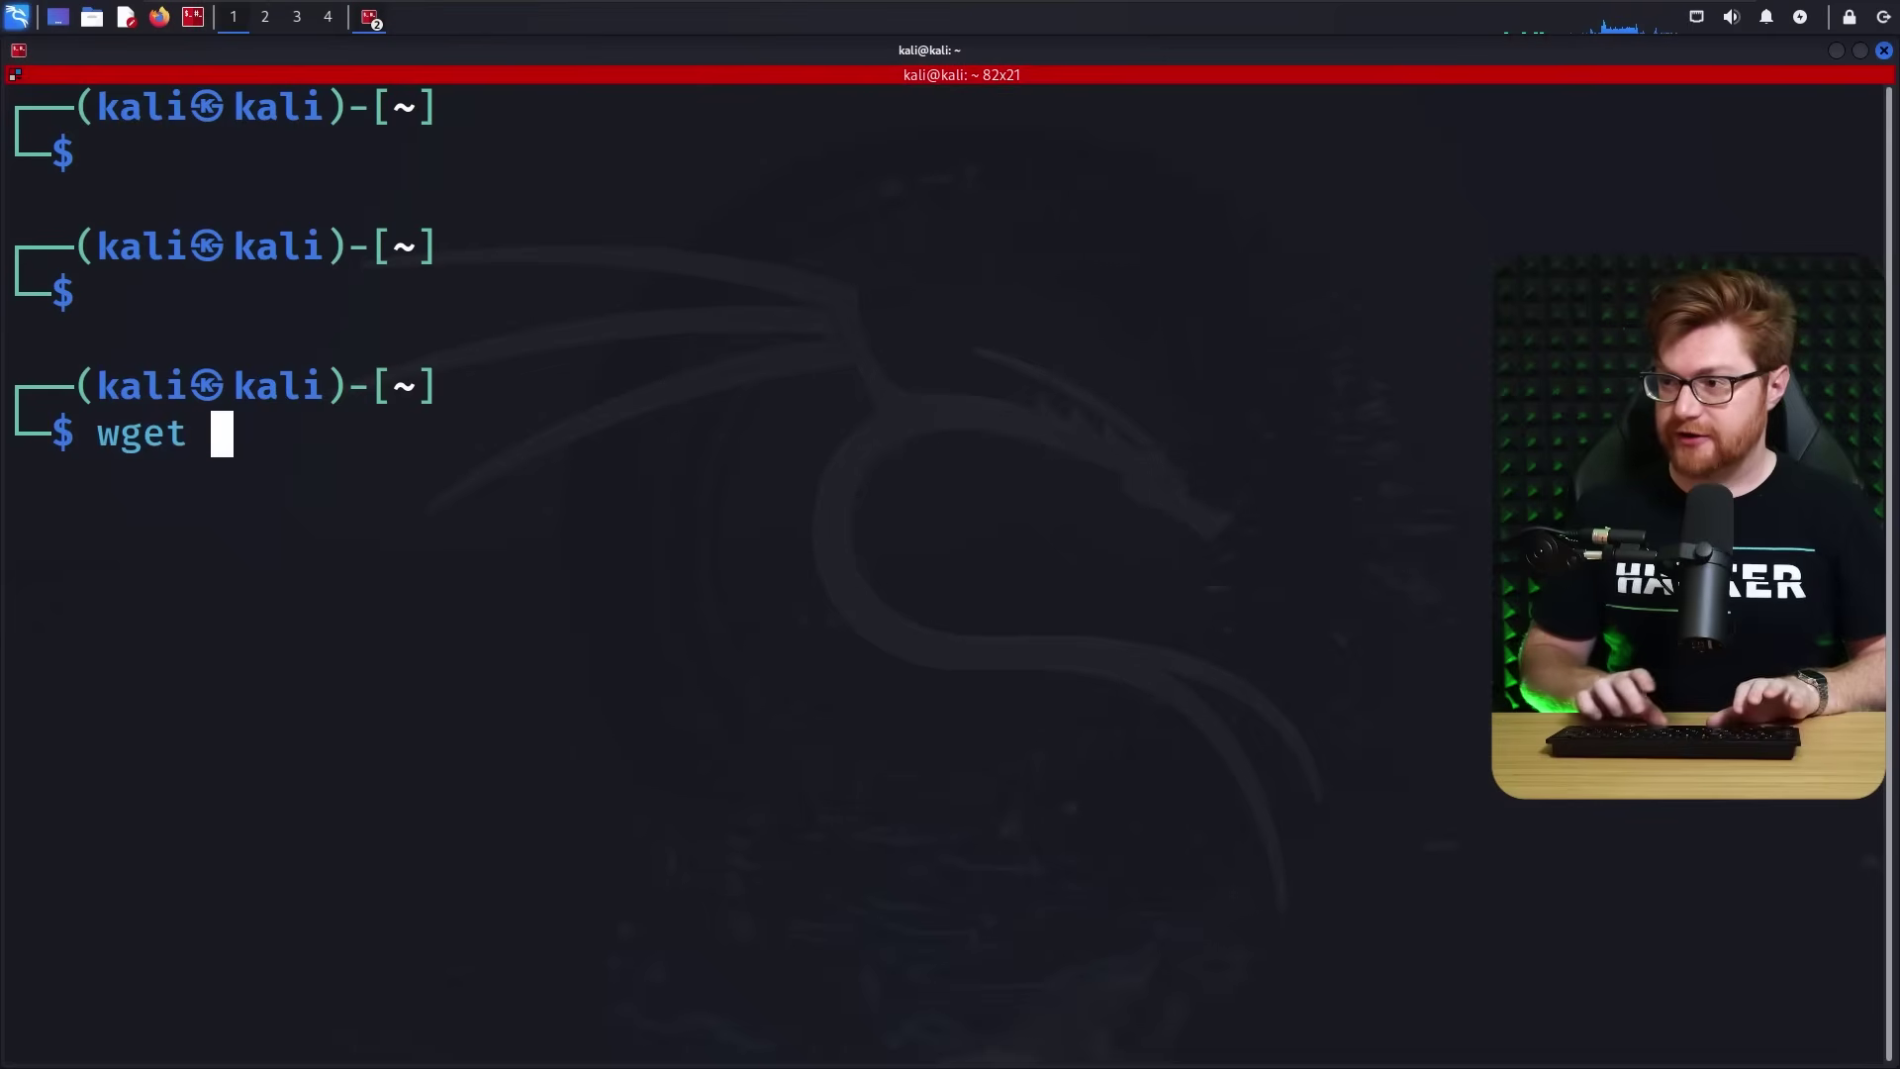
pyautogui.write('mkdir ')
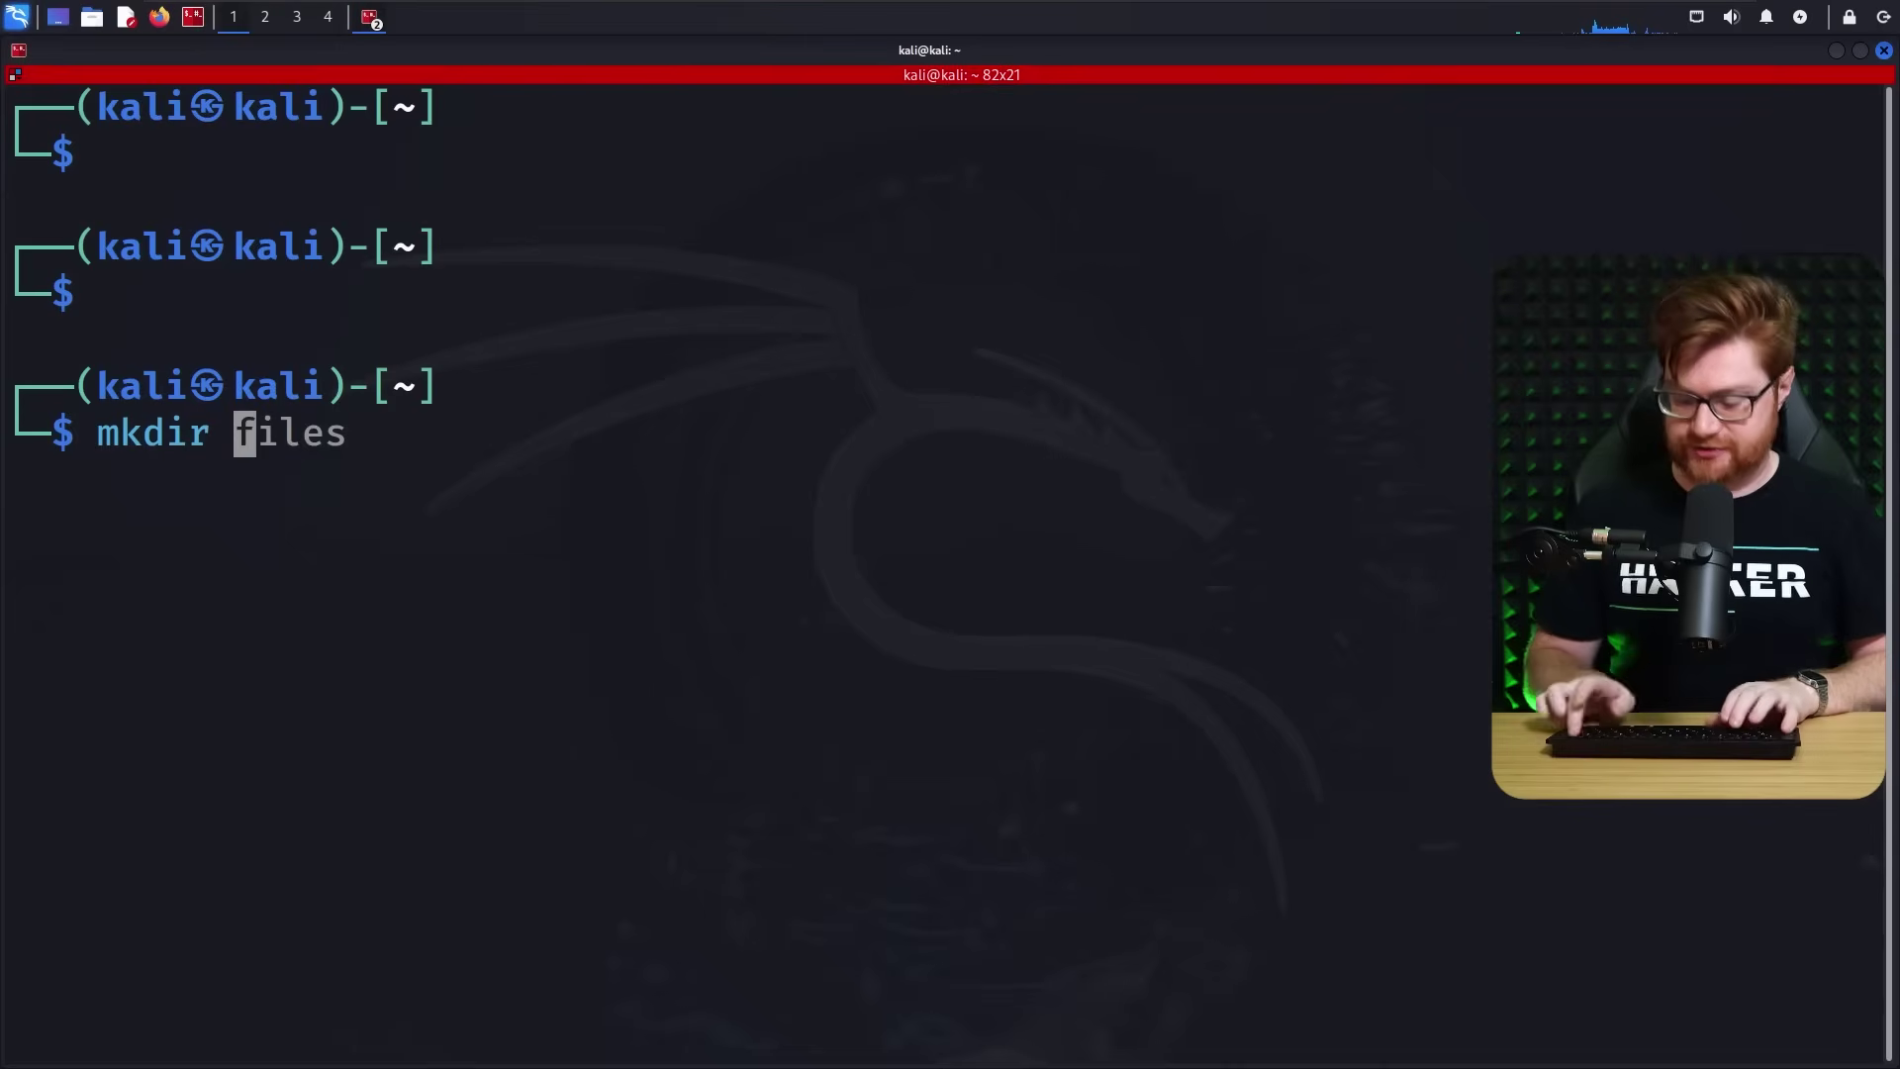
pyautogui.write('opendir')
pyautogui.press('Return')
pyautogui.write('cd opendir')
pyautogui.press('Return')
pyautogui.write('wget -m')
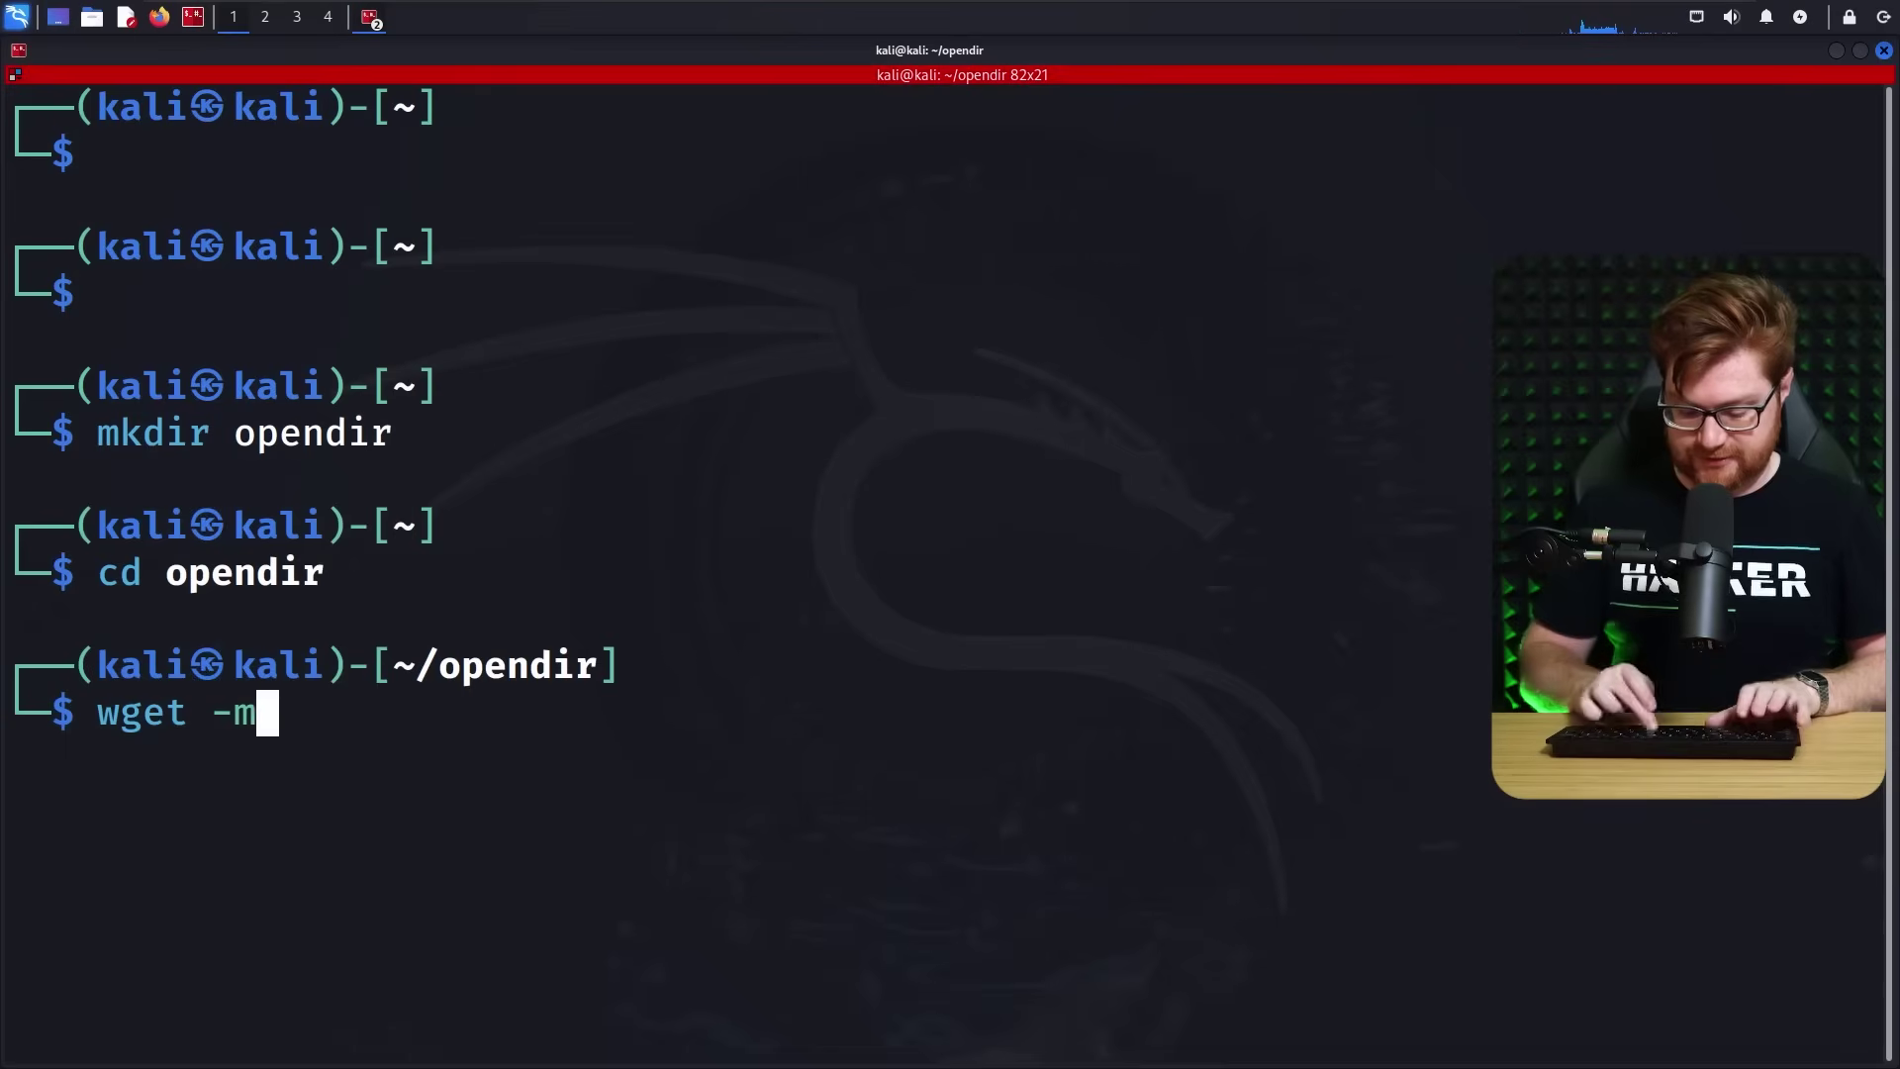
pyautogui.write('http://43.139.35.215:30460/')
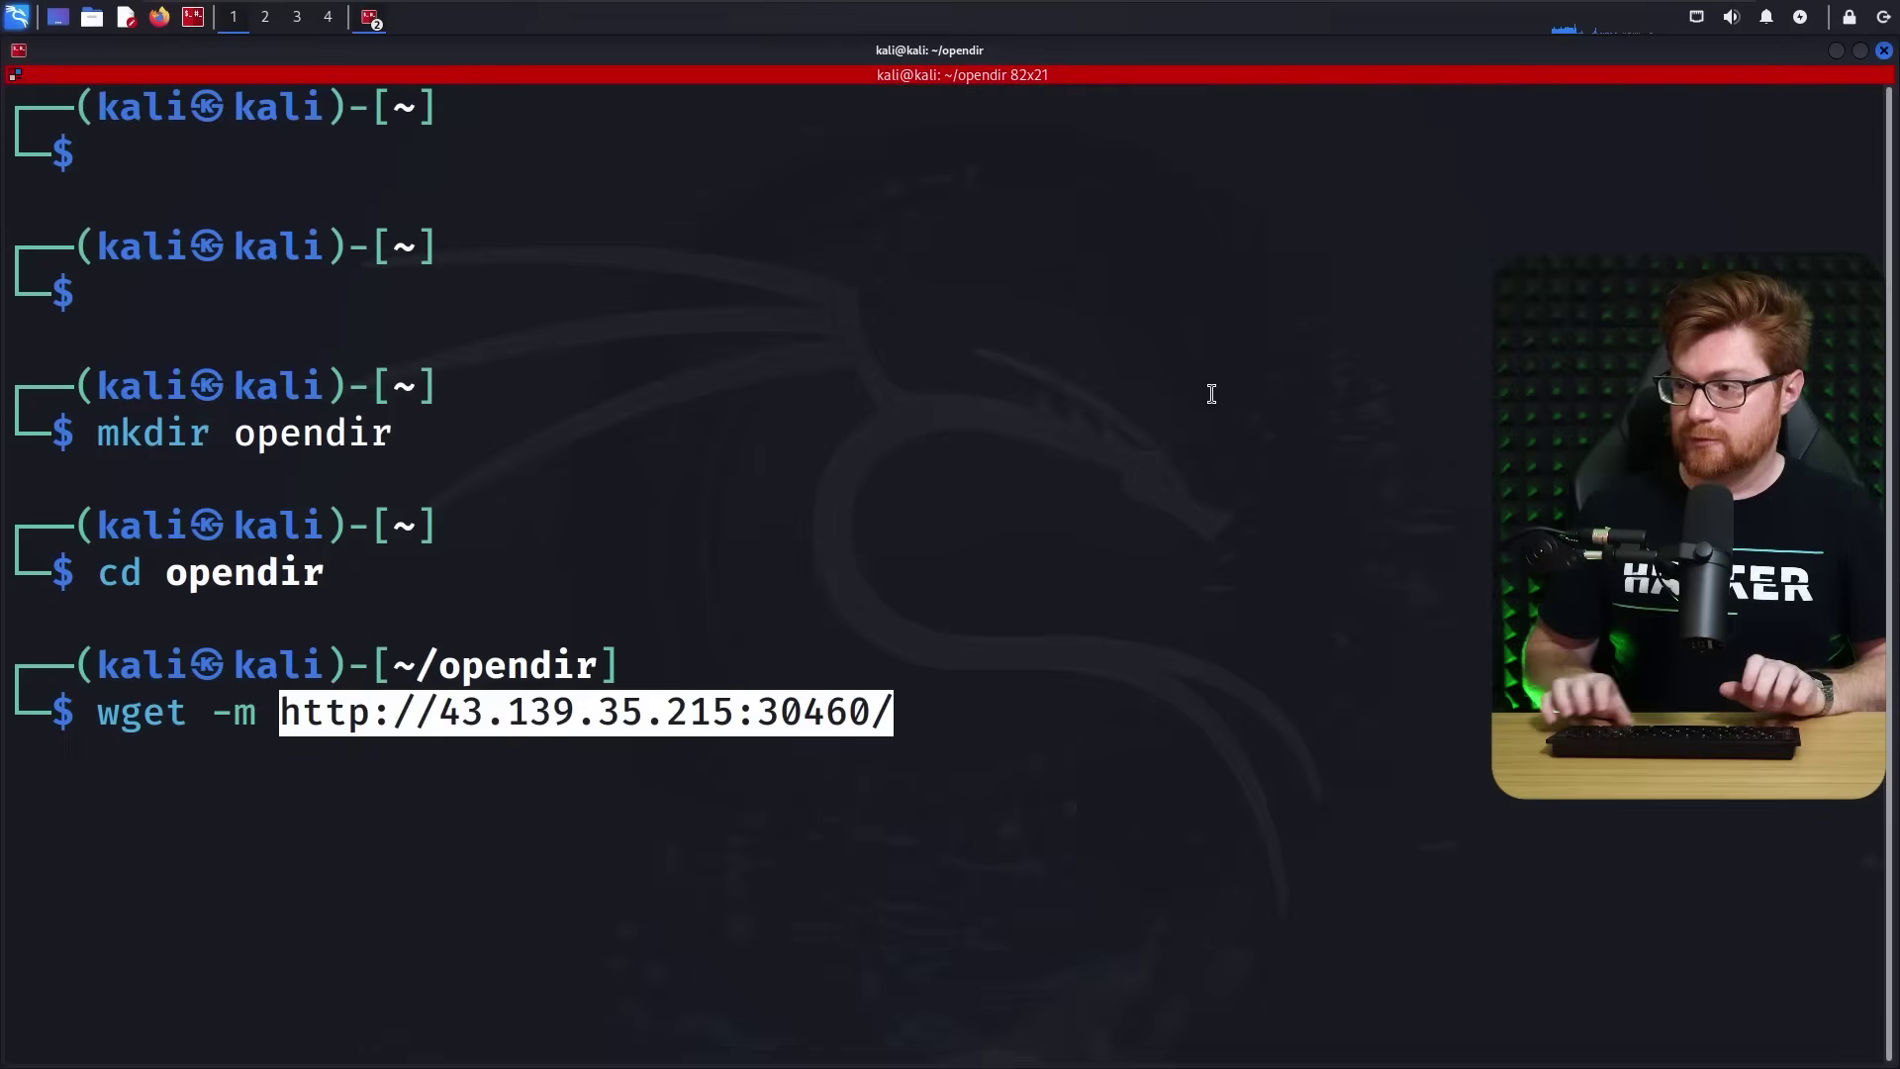
pyautogui.press('Return')
pyautogui.press('F11')
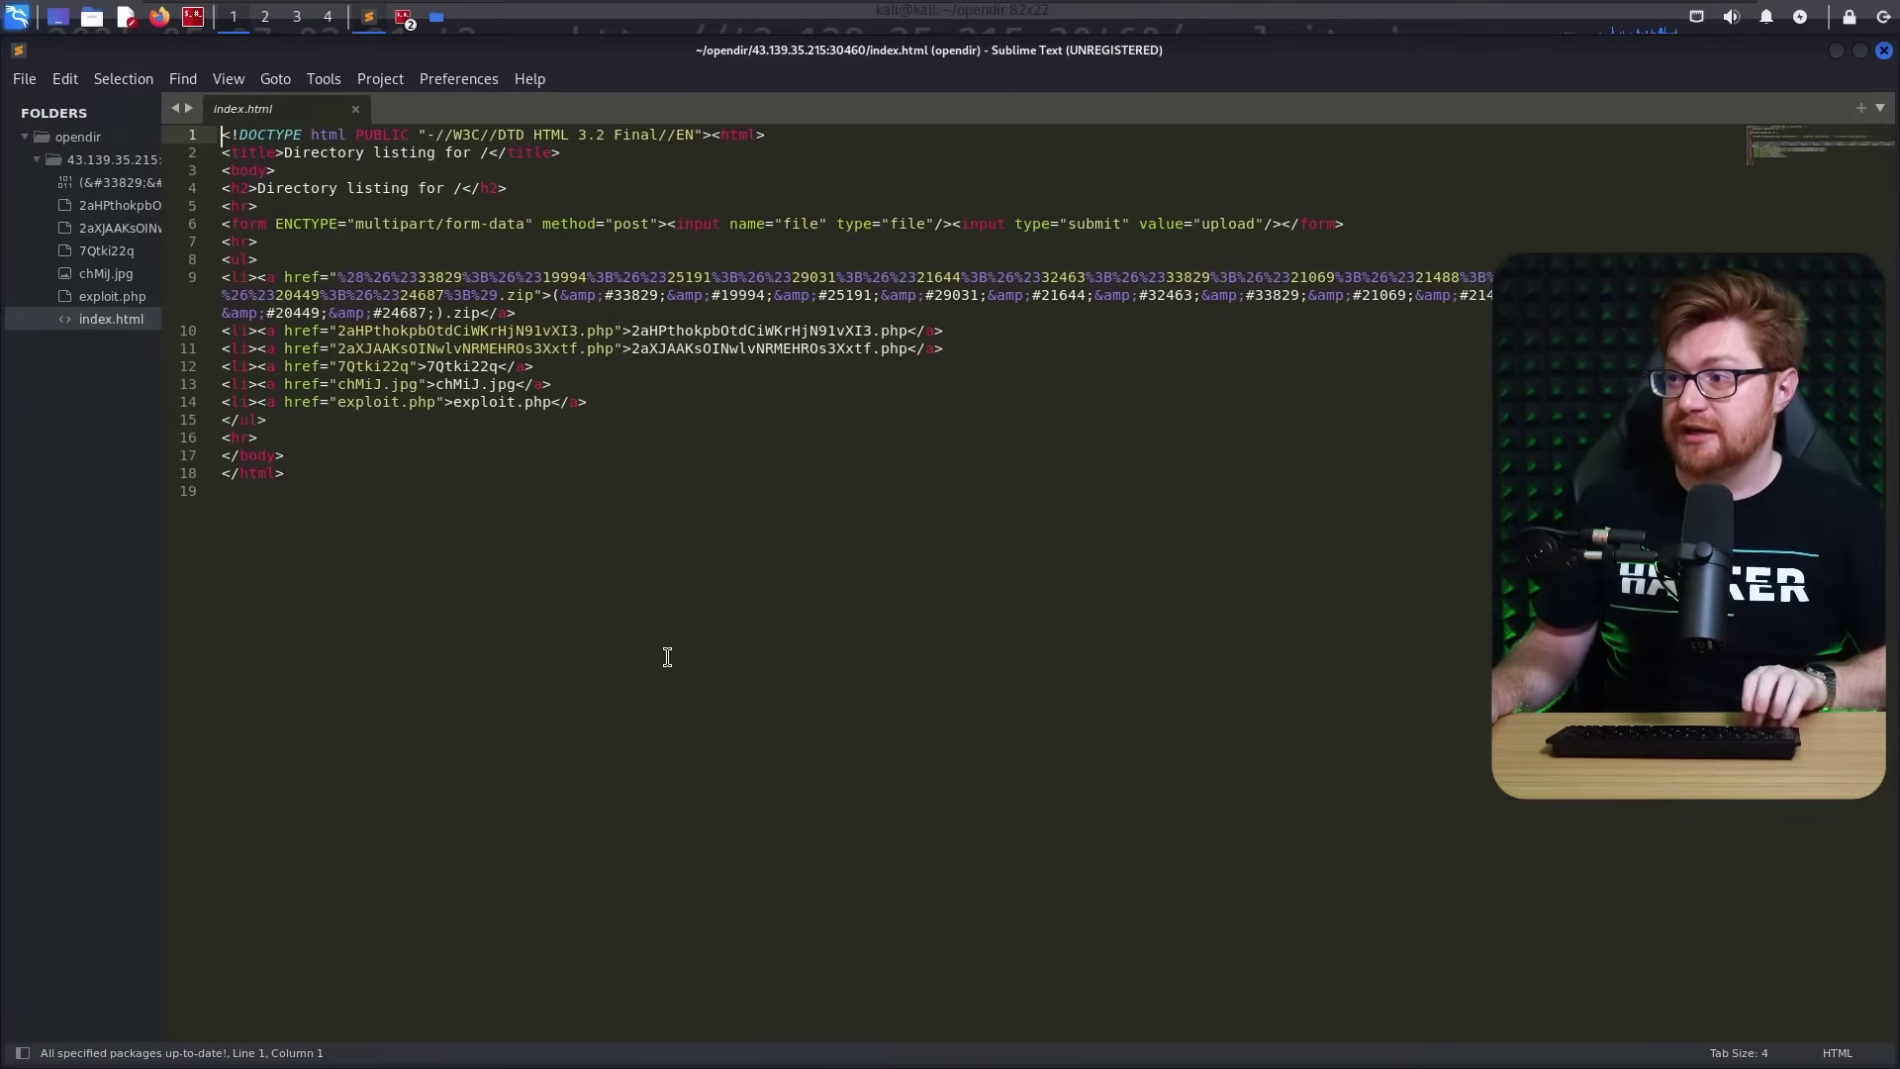
# In Sublime Text, enlarge the text of the downloaded index.html and open chMiJ.jpg from the mirrored folder.
pyautogui.hotkey('ctrl', '+')
pyautogui.hotkey('ctrl', '+')
pyautogui.hotkey('ctrl', '+')
pyautogui.hotkey('ctrl', '+')
pyautogui.hotkey('ctrl', '+')
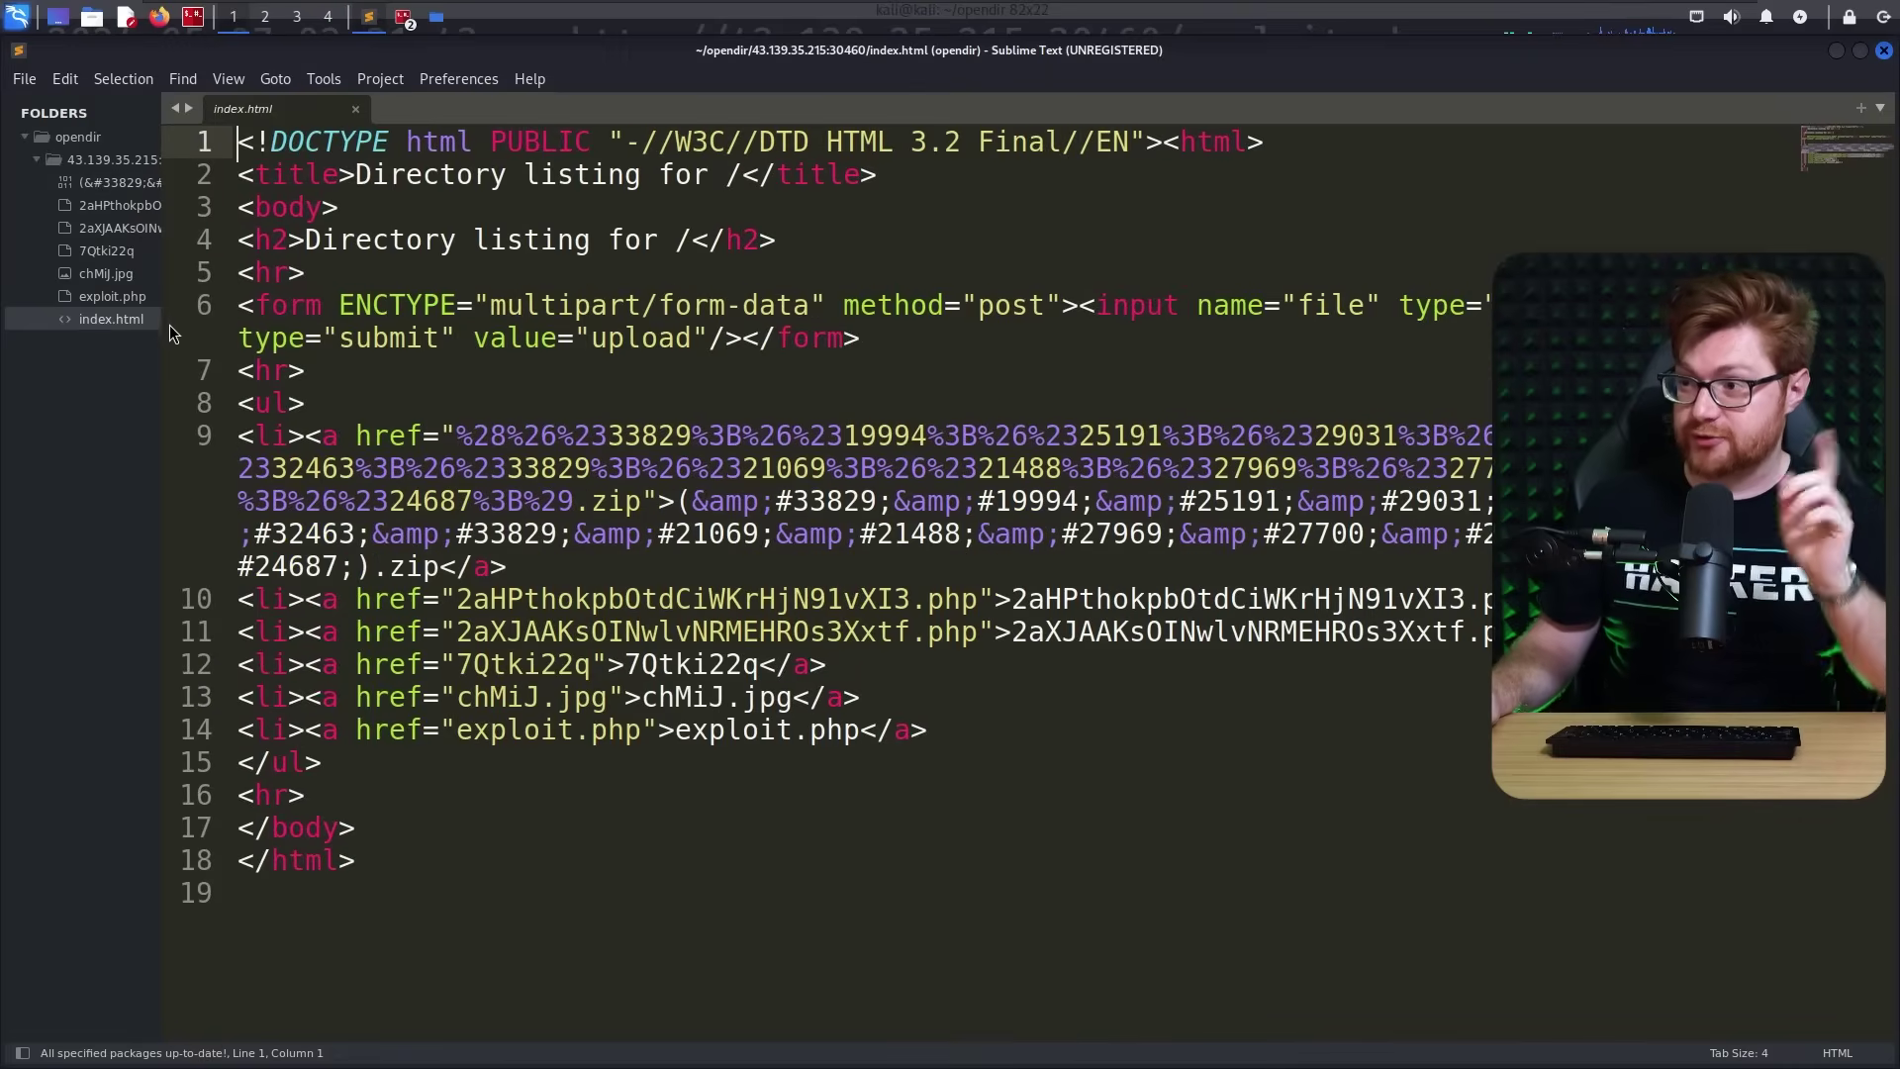
pyautogui.click(106, 274)
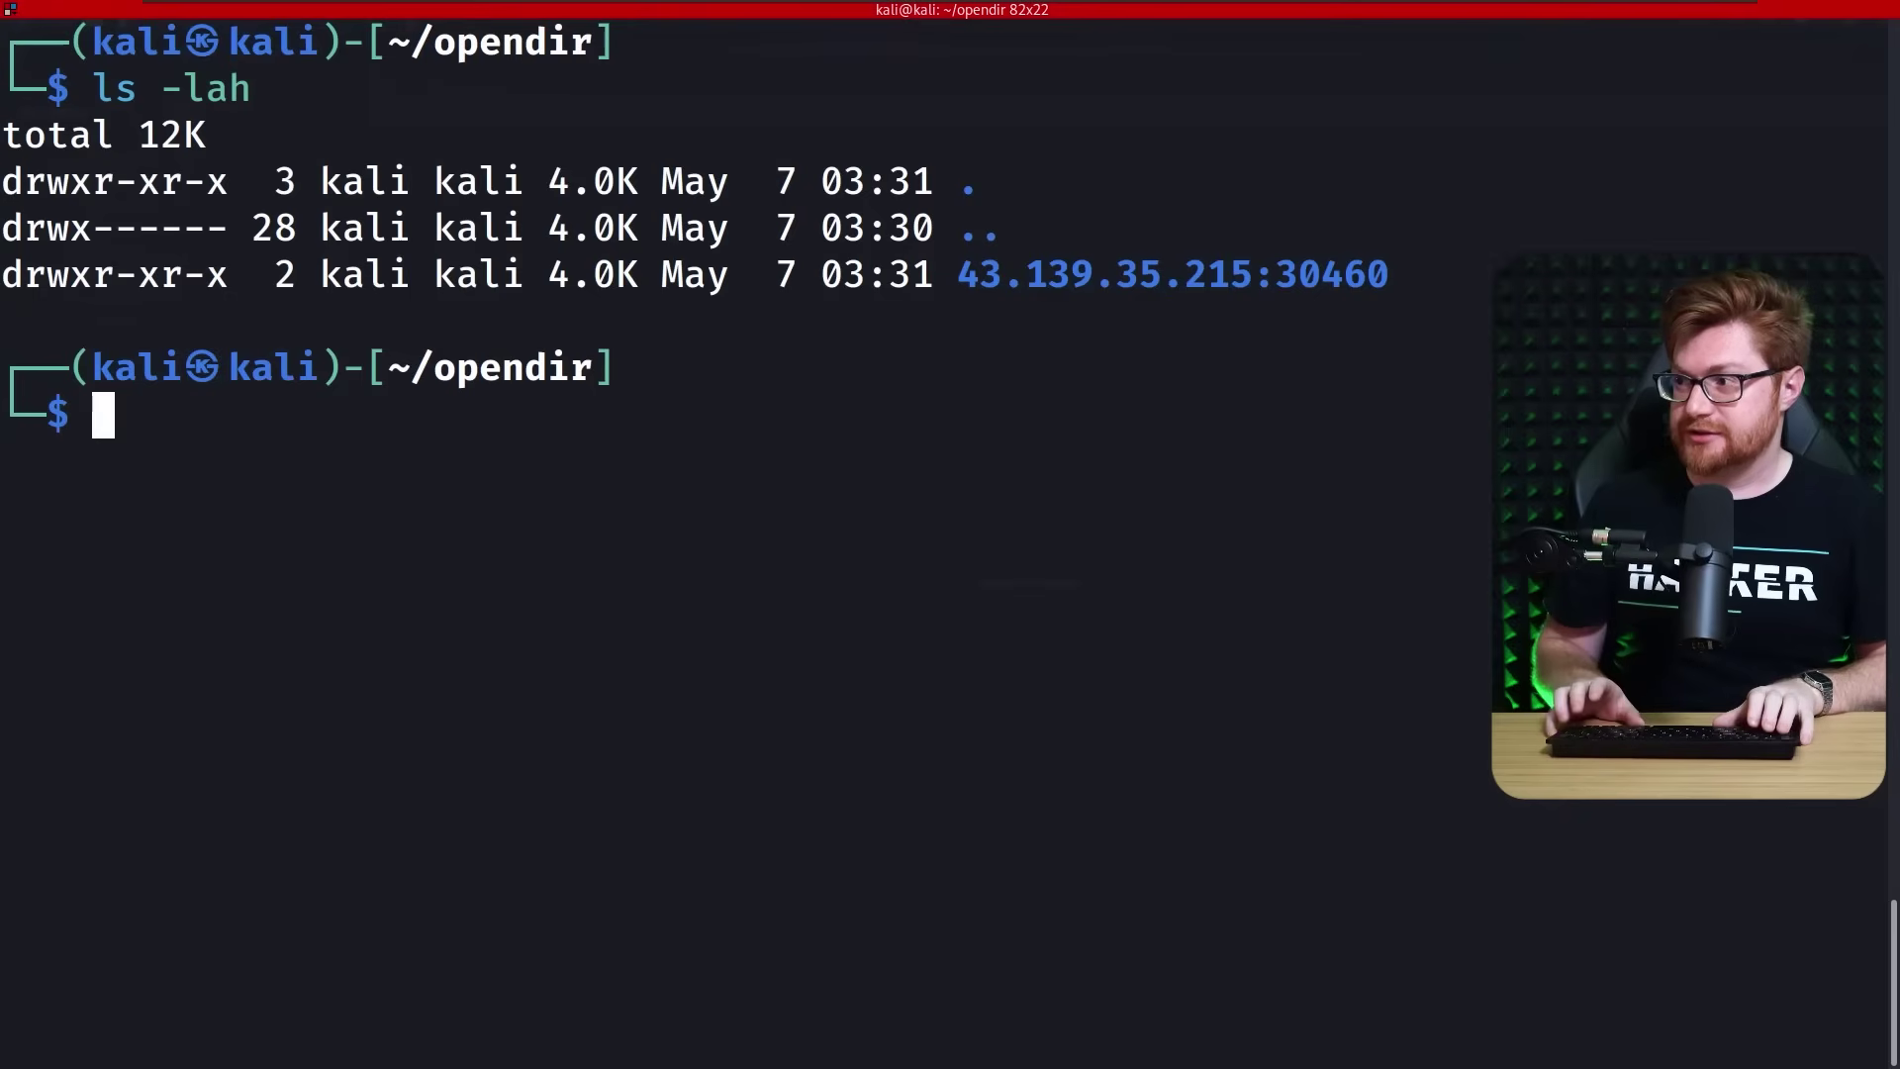
# In the terminal, change into the 43.139.35.215:30460 directory and list its contents with ls -lah.
pyautogui.write('cd')
pyautogui.write('4')
pyautogui.press('Tab')
pyautogui.press('Return')
pyautogui.write('ls -lah')
pyautogui.press('Return')
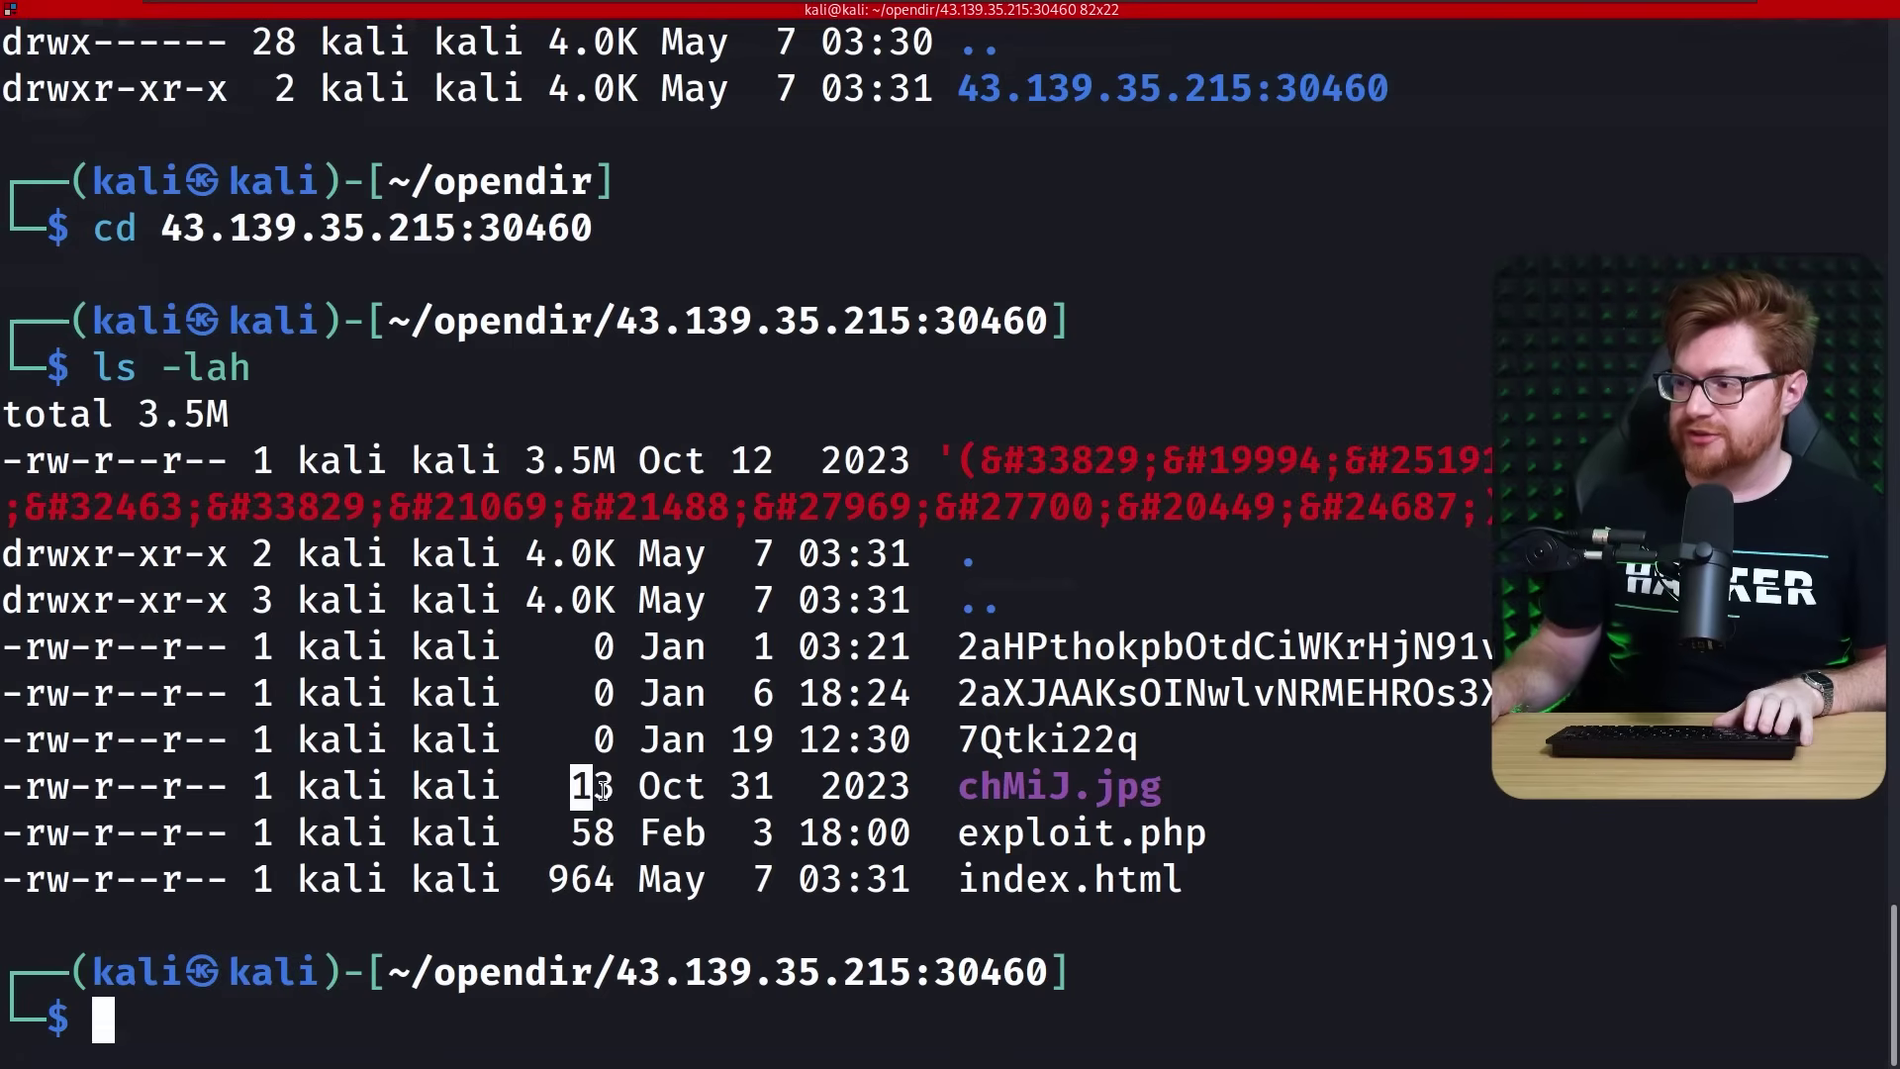
# Check the size and file type of chMiJ.jpg, print its contents with cat and highlight the end of the printed string.
pyautogui.moveTo(604, 789); pyautogui.dragTo(614, 788)
pyautogui.write('file ')
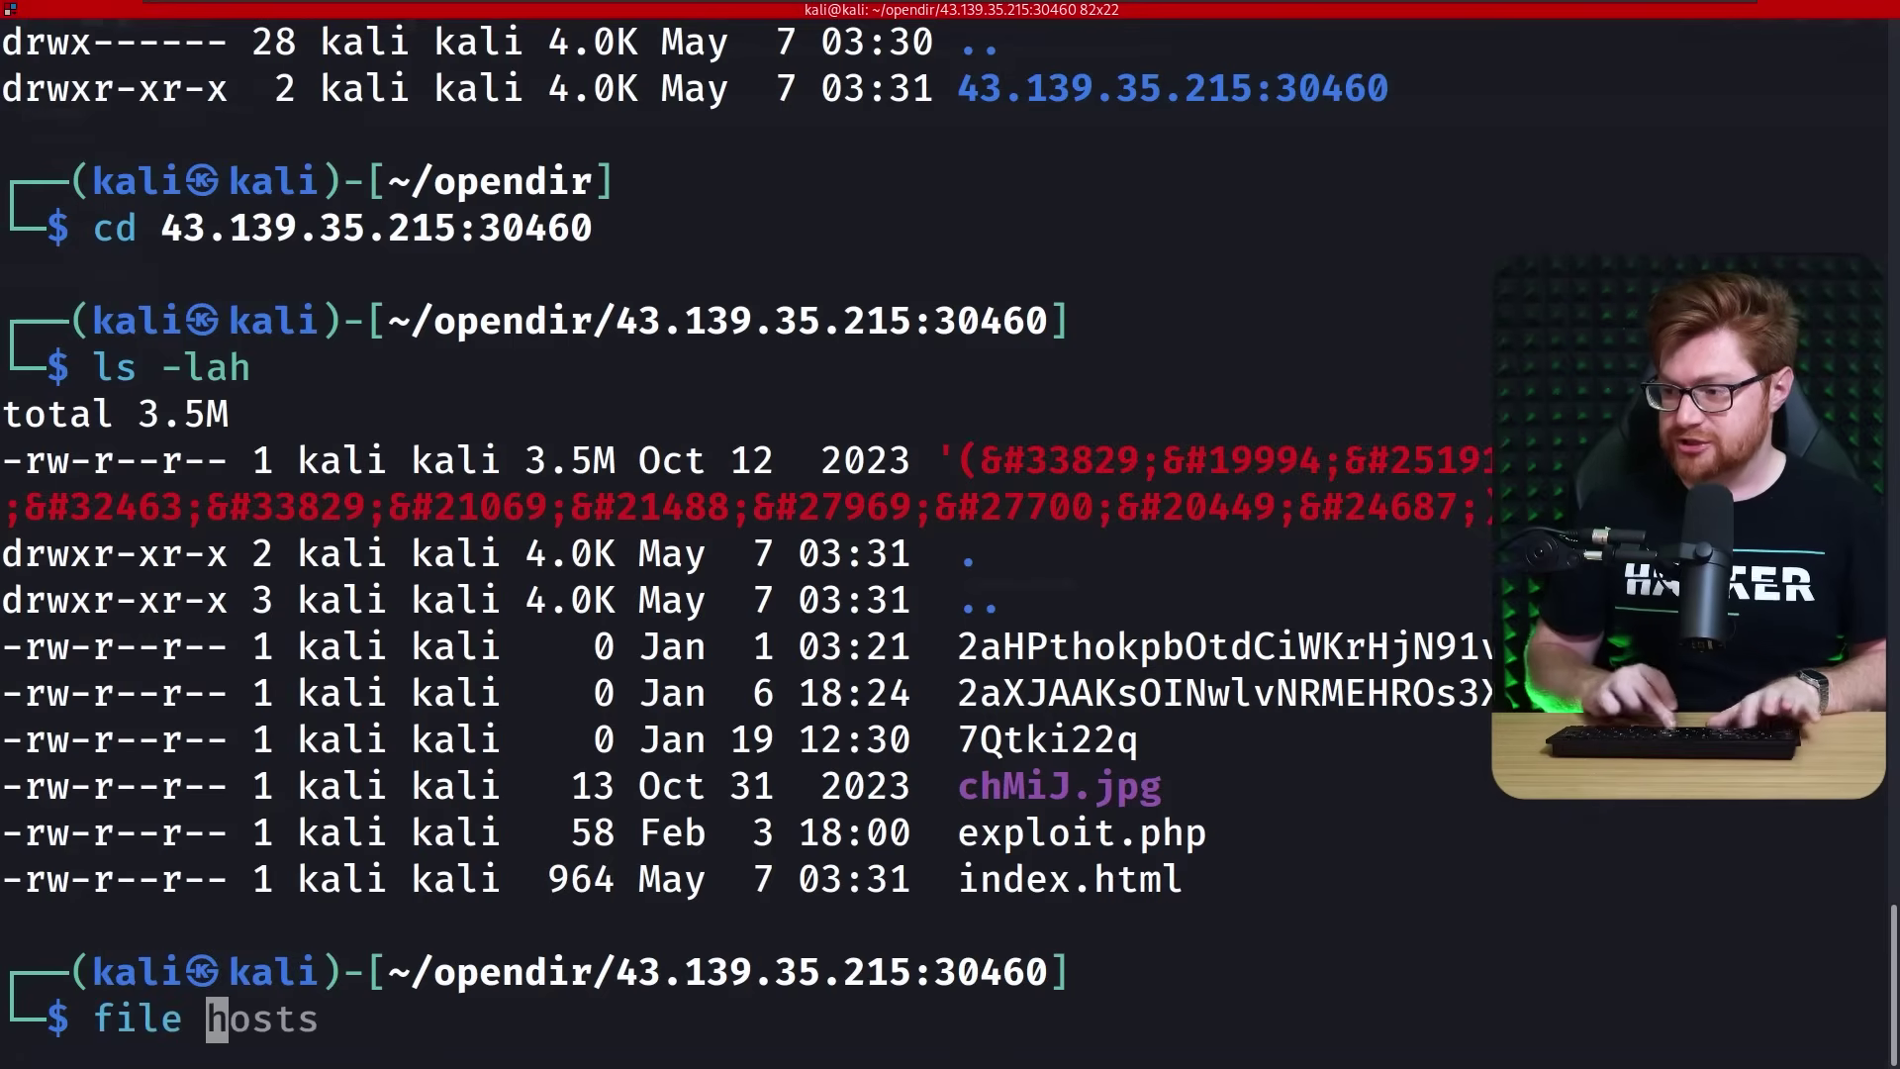
pyautogui.write('file chMiJ.jpg')
pyautogui.press('Return')
pyautogui.write('cat chMiJ.jpg')
pyautogui.press('Return')
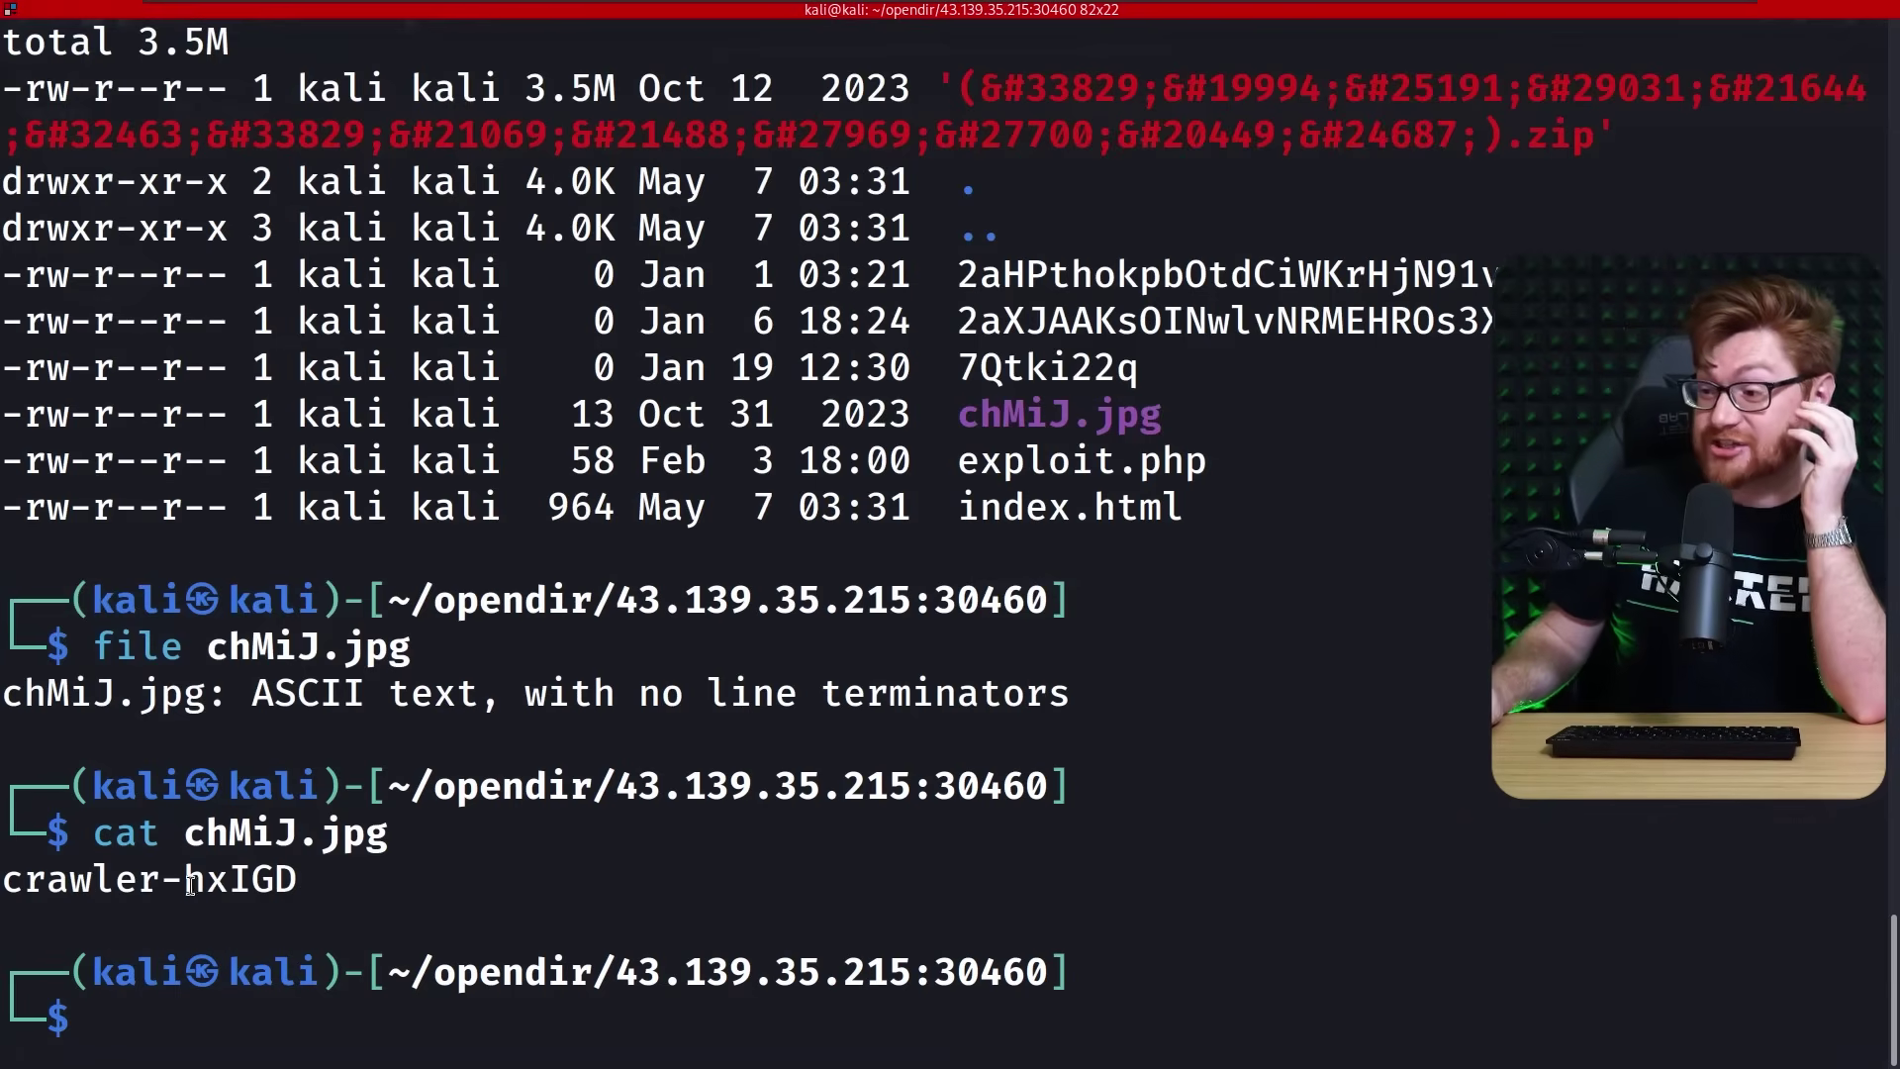
pyautogui.moveTo(195, 884); pyautogui.dragTo(288, 876)
pyautogui.click(350, 805)
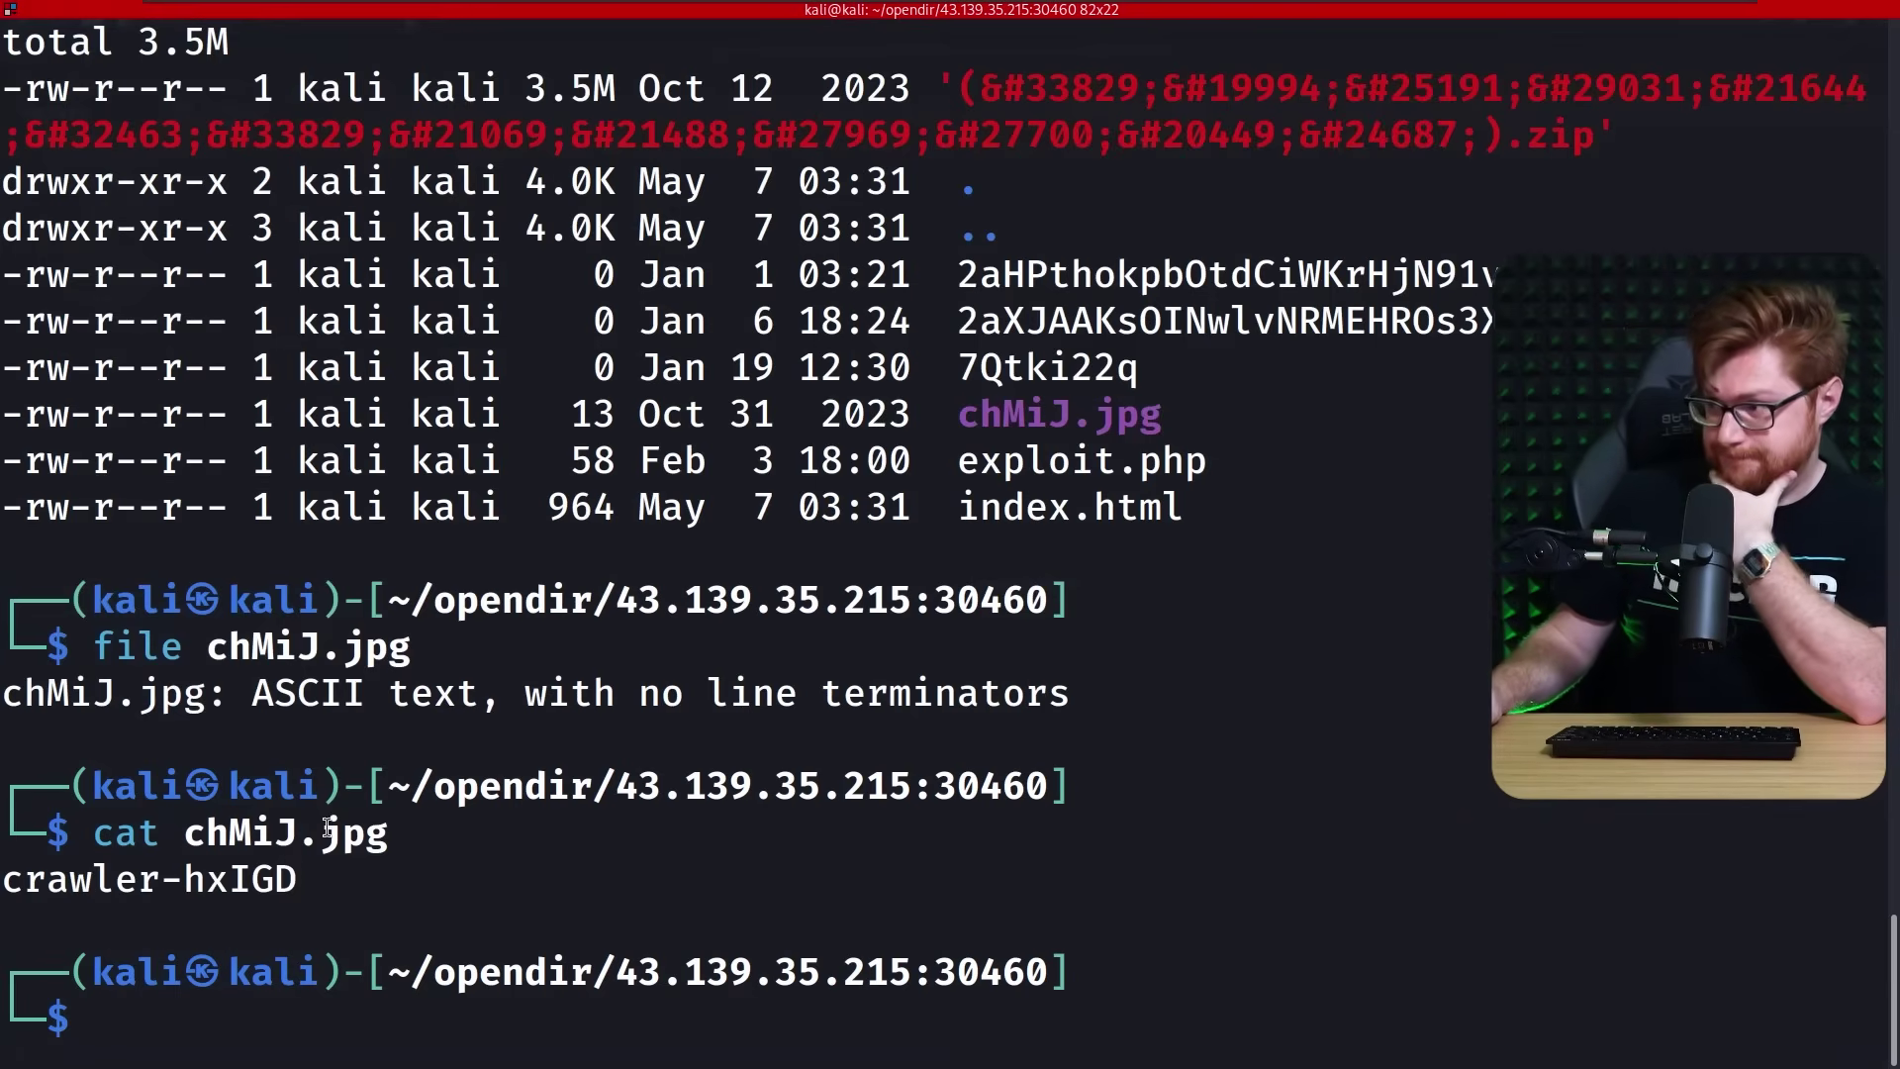
# Highlight the two long-named PHP files, 7Qtki22q and exploit.php in the directory listing one after another.
pyautogui.doubleClick(1048, 275)
pyautogui.doubleClick(1064, 322)
pyautogui.doubleClick(1046, 367)
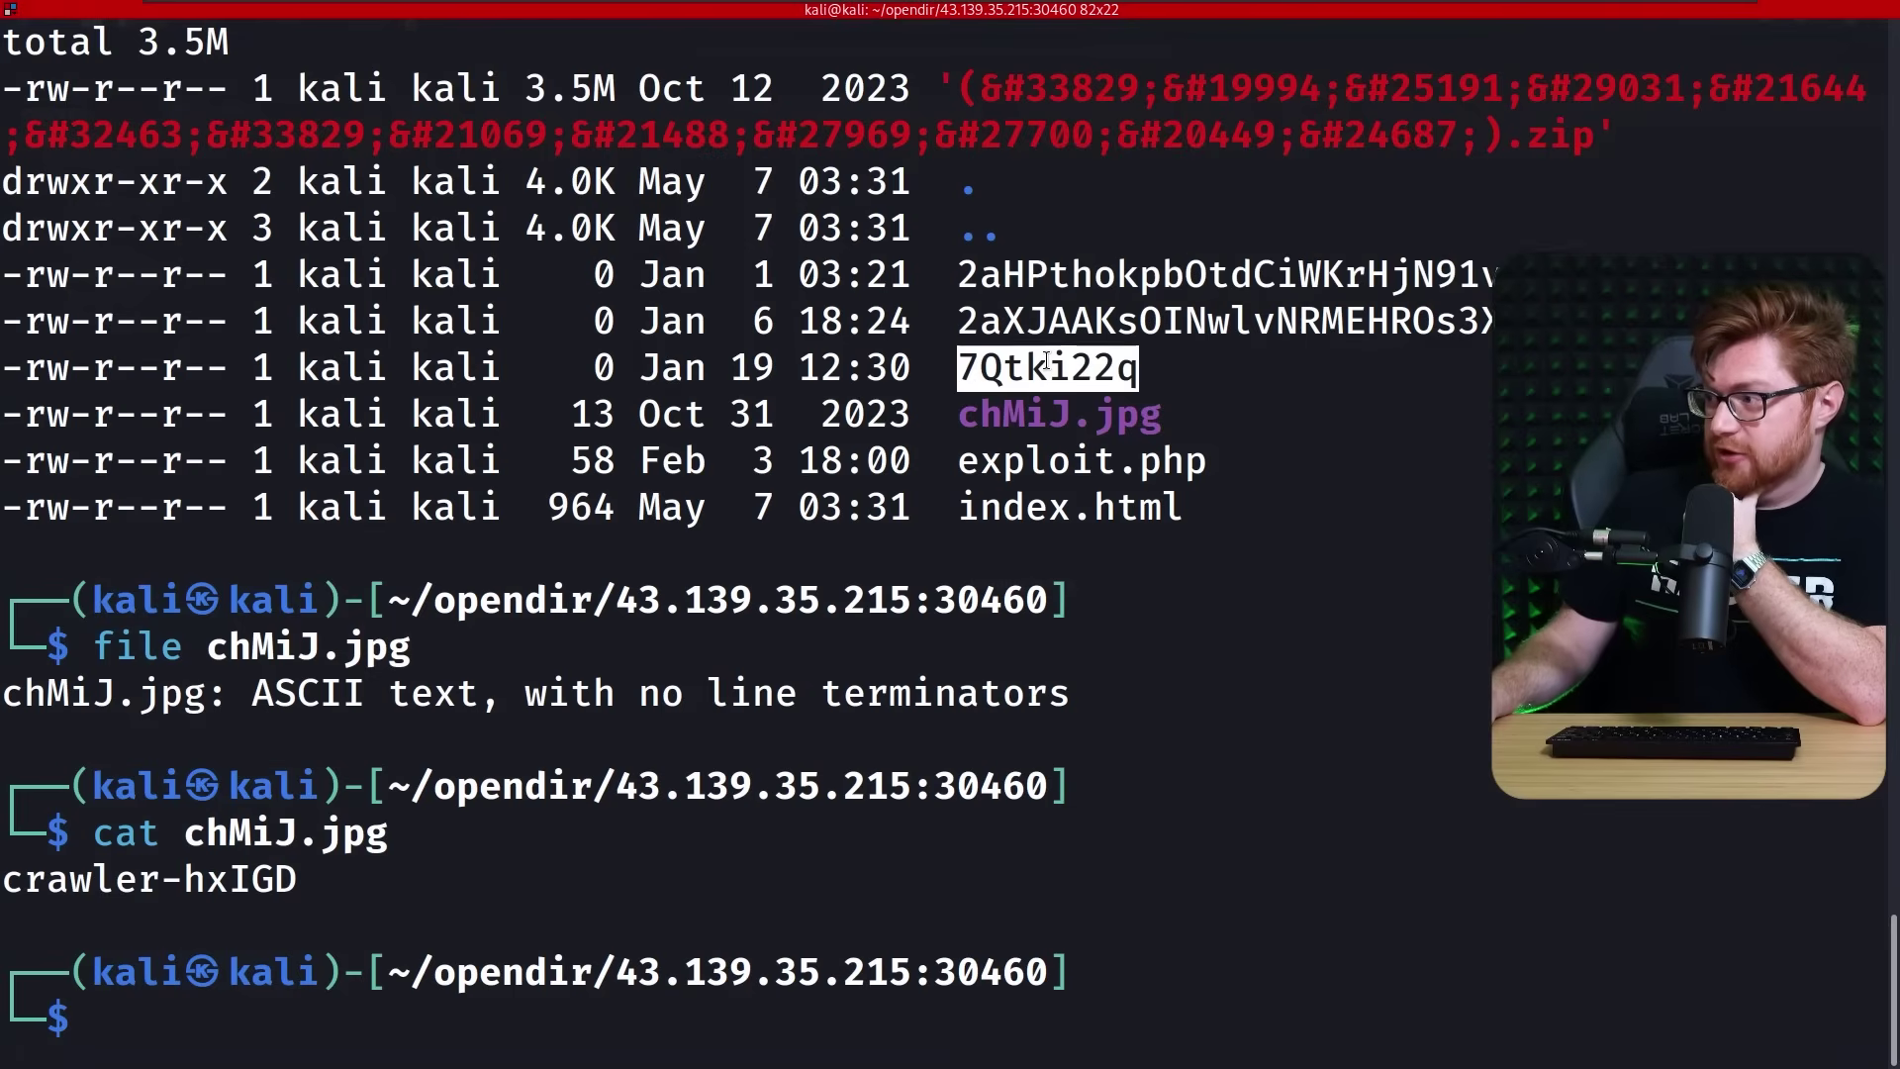
pyautogui.doubleClick(1051, 457)
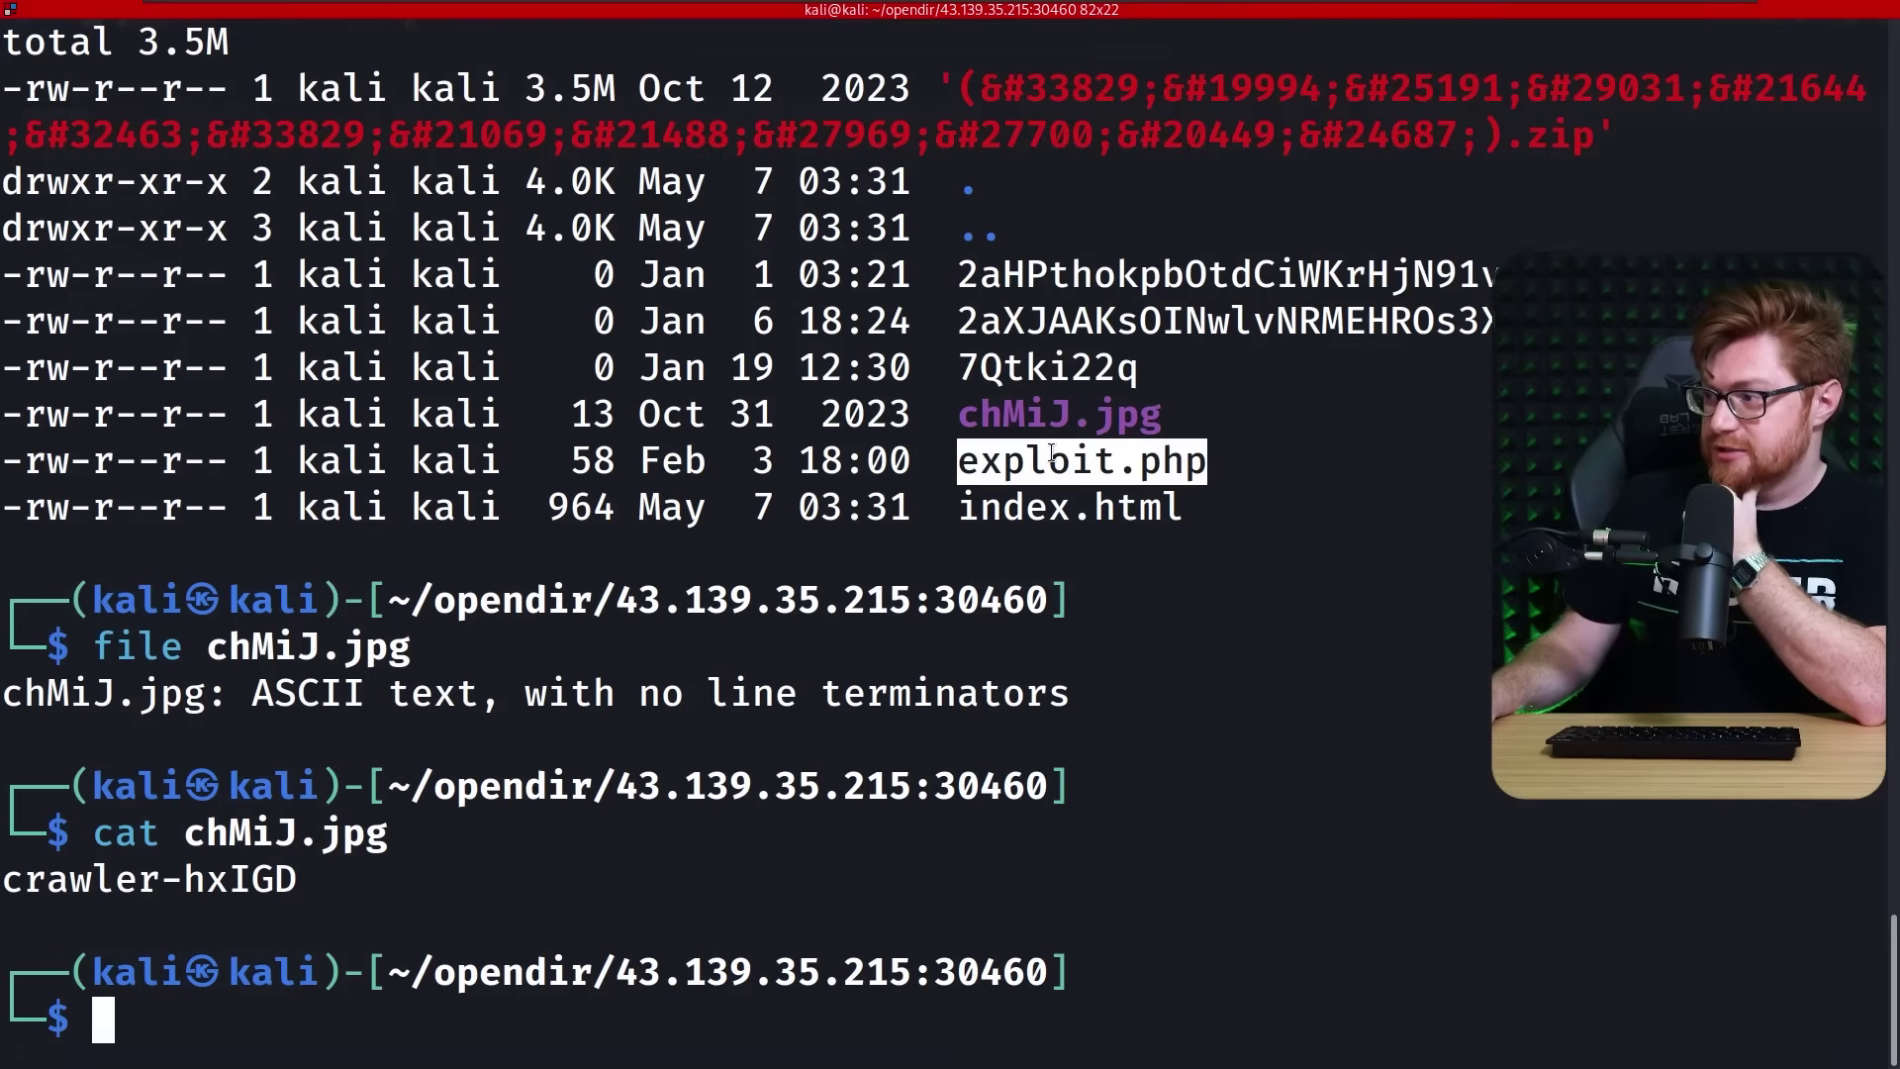
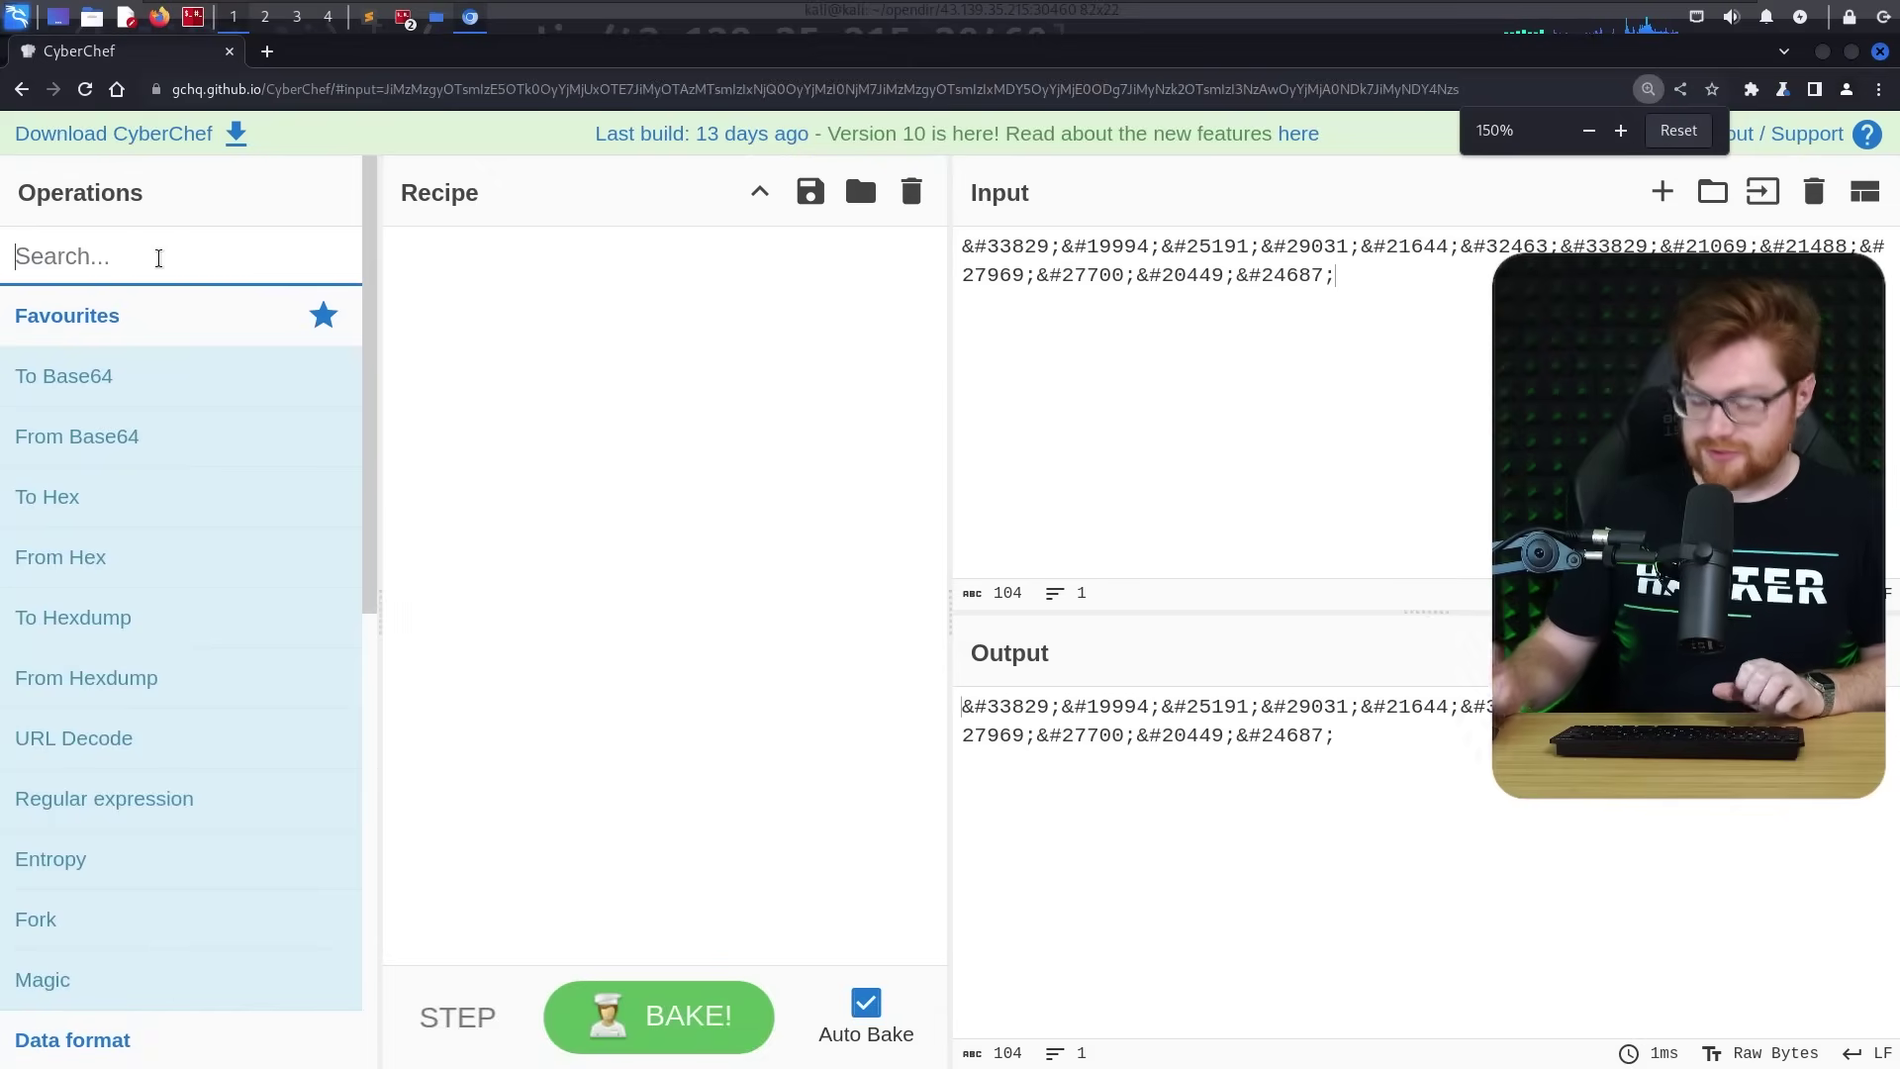
# In CyberChef, find the From HTML Entity operation and add it to the recipe to decode the zip file's name.
pyautogui.write('html')
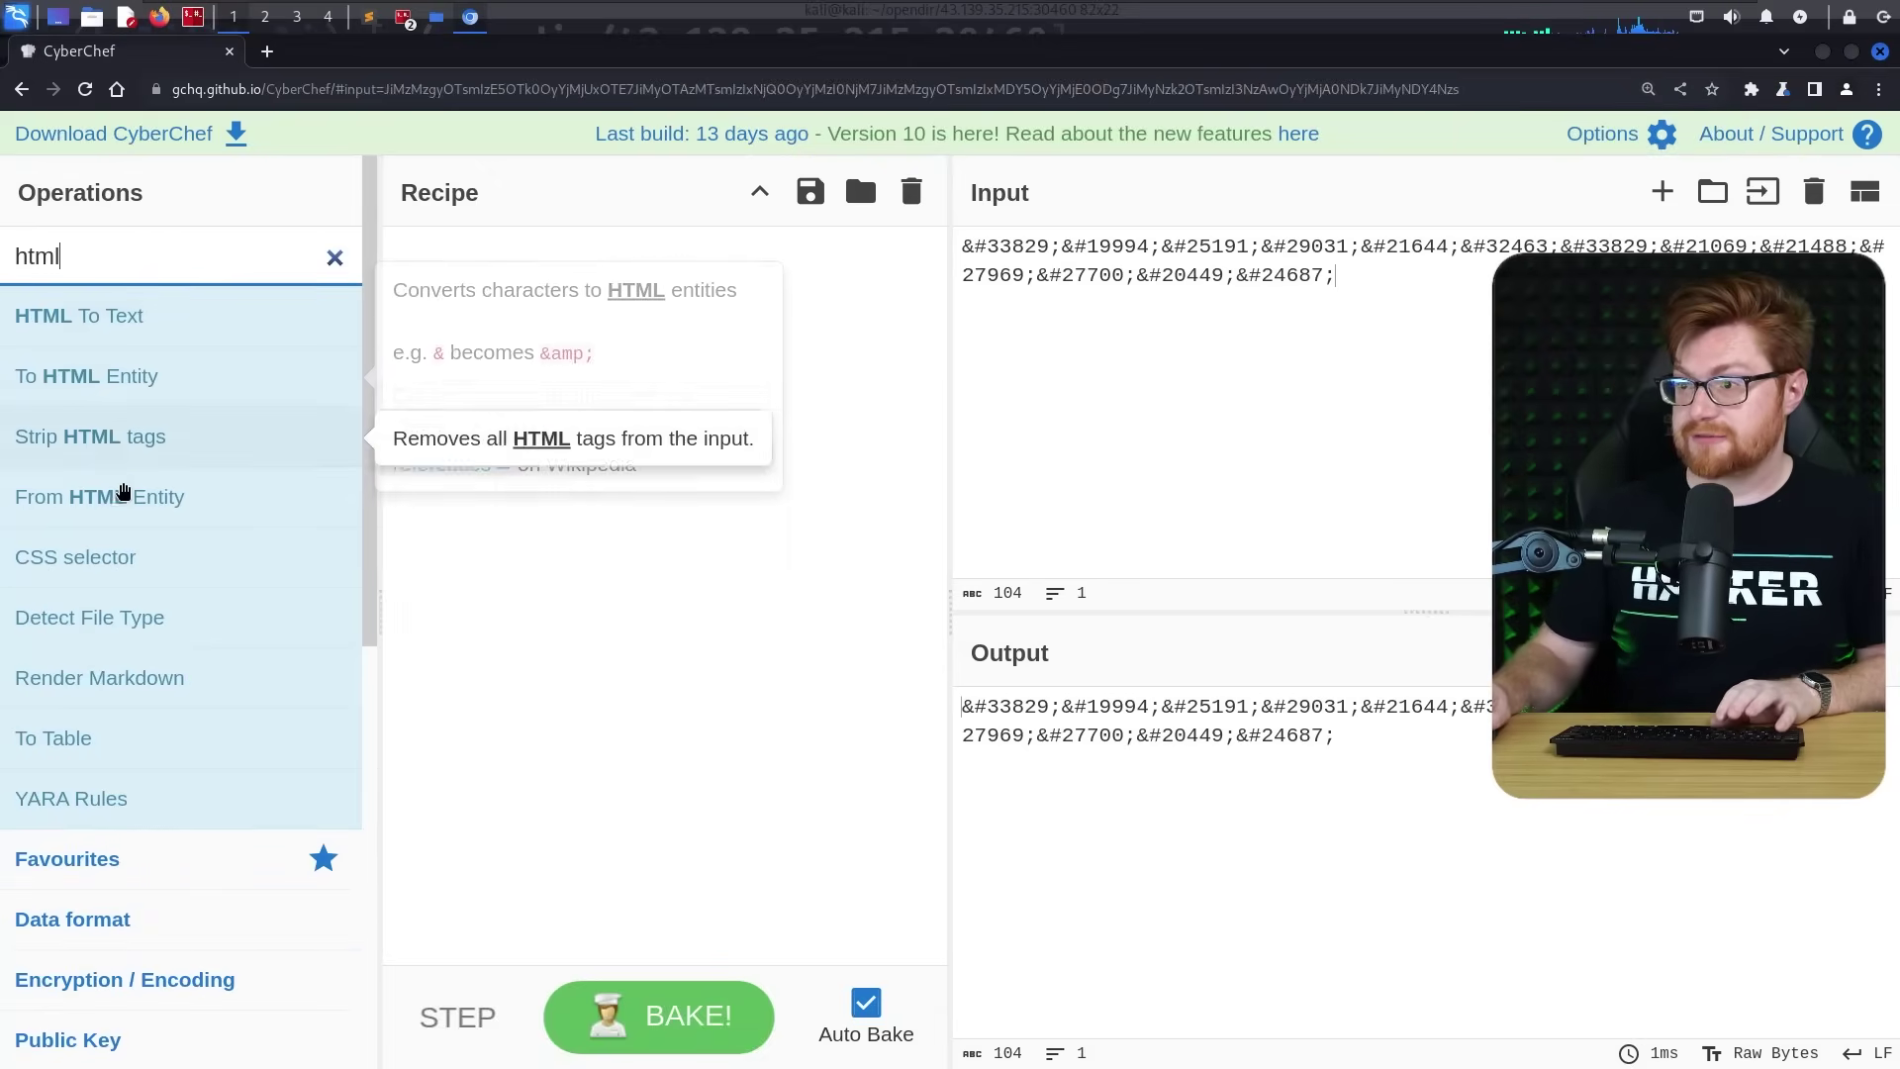
pyautogui.hotkey('ctrl', 'a')
pyautogui.write('from html')
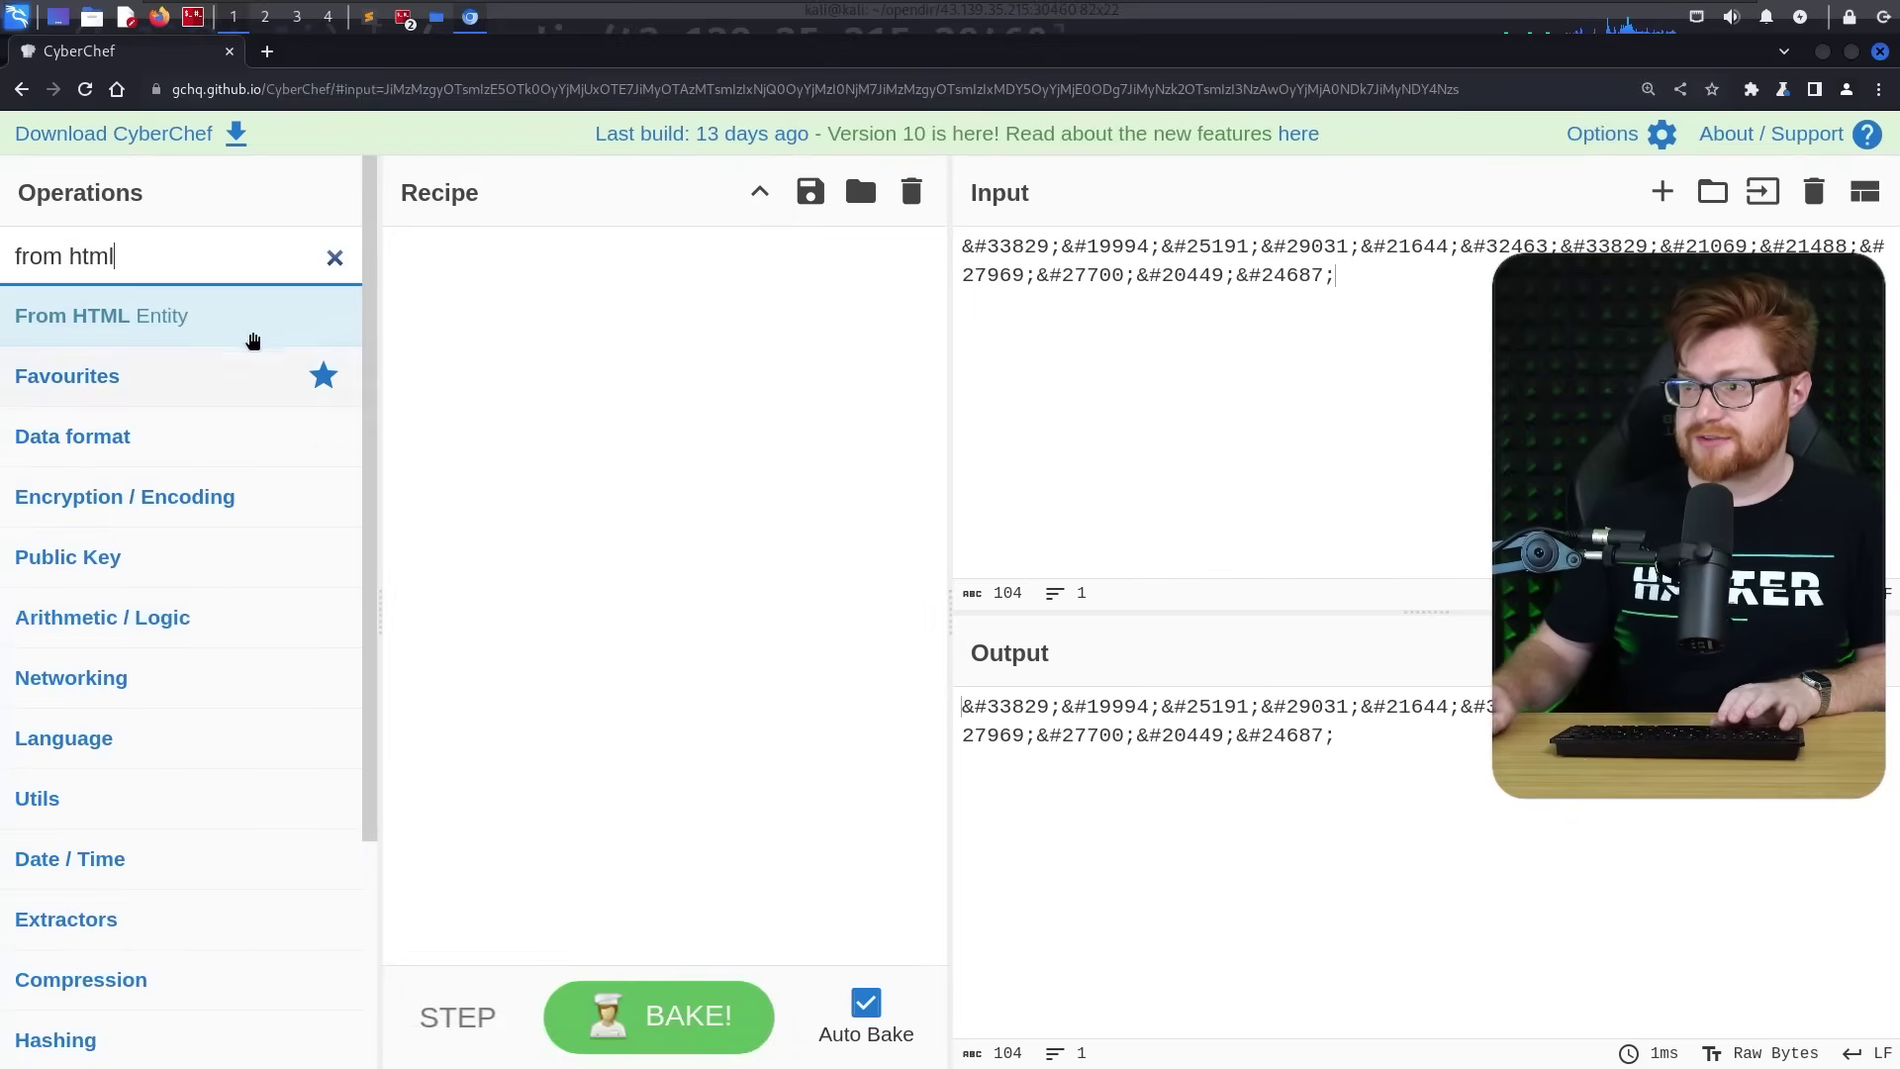
pyautogui.moveTo(233, 330); pyautogui.dragTo(561, 381)
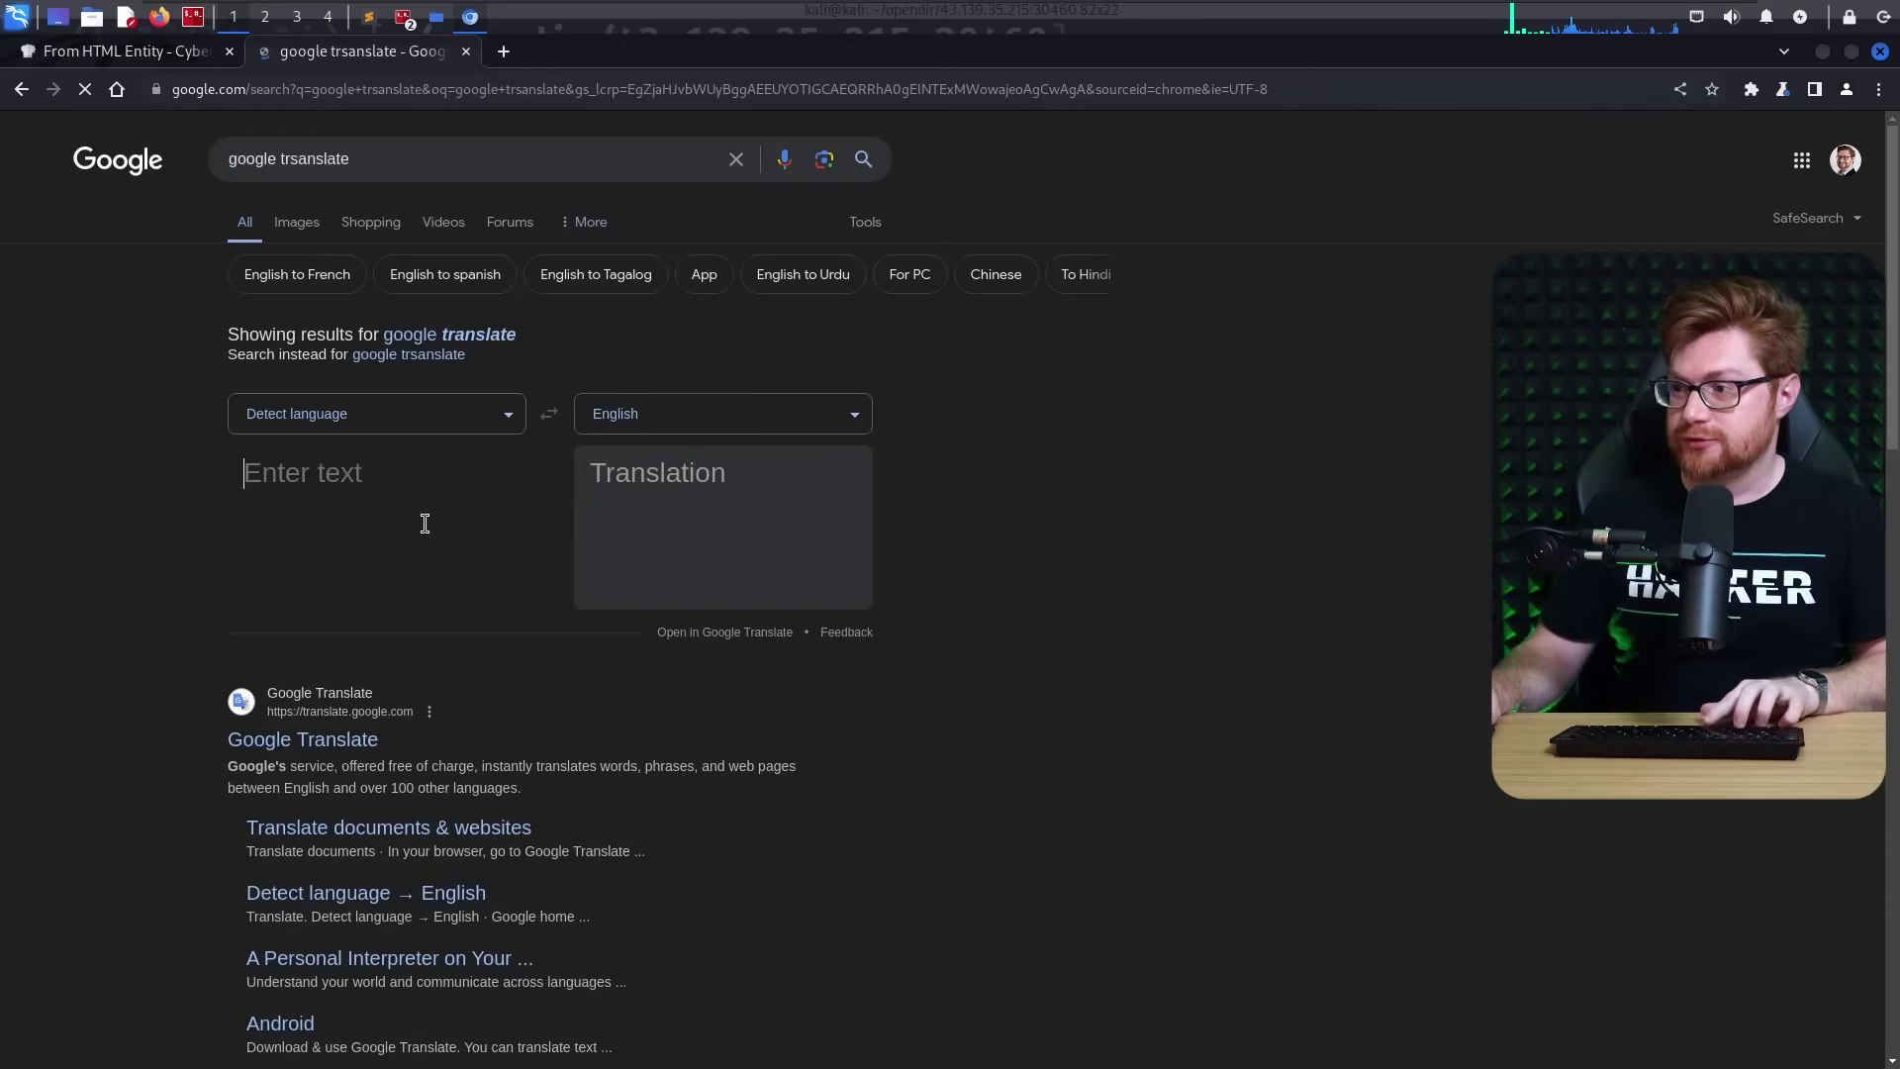
# In Google's translation box, translate 营业执照和经营前台流水信息 into English and enlarge the page to 110%.
pyautogui.write('营业执照和经营前台流水信息')
pyautogui.hotkey('ctrl', '+')
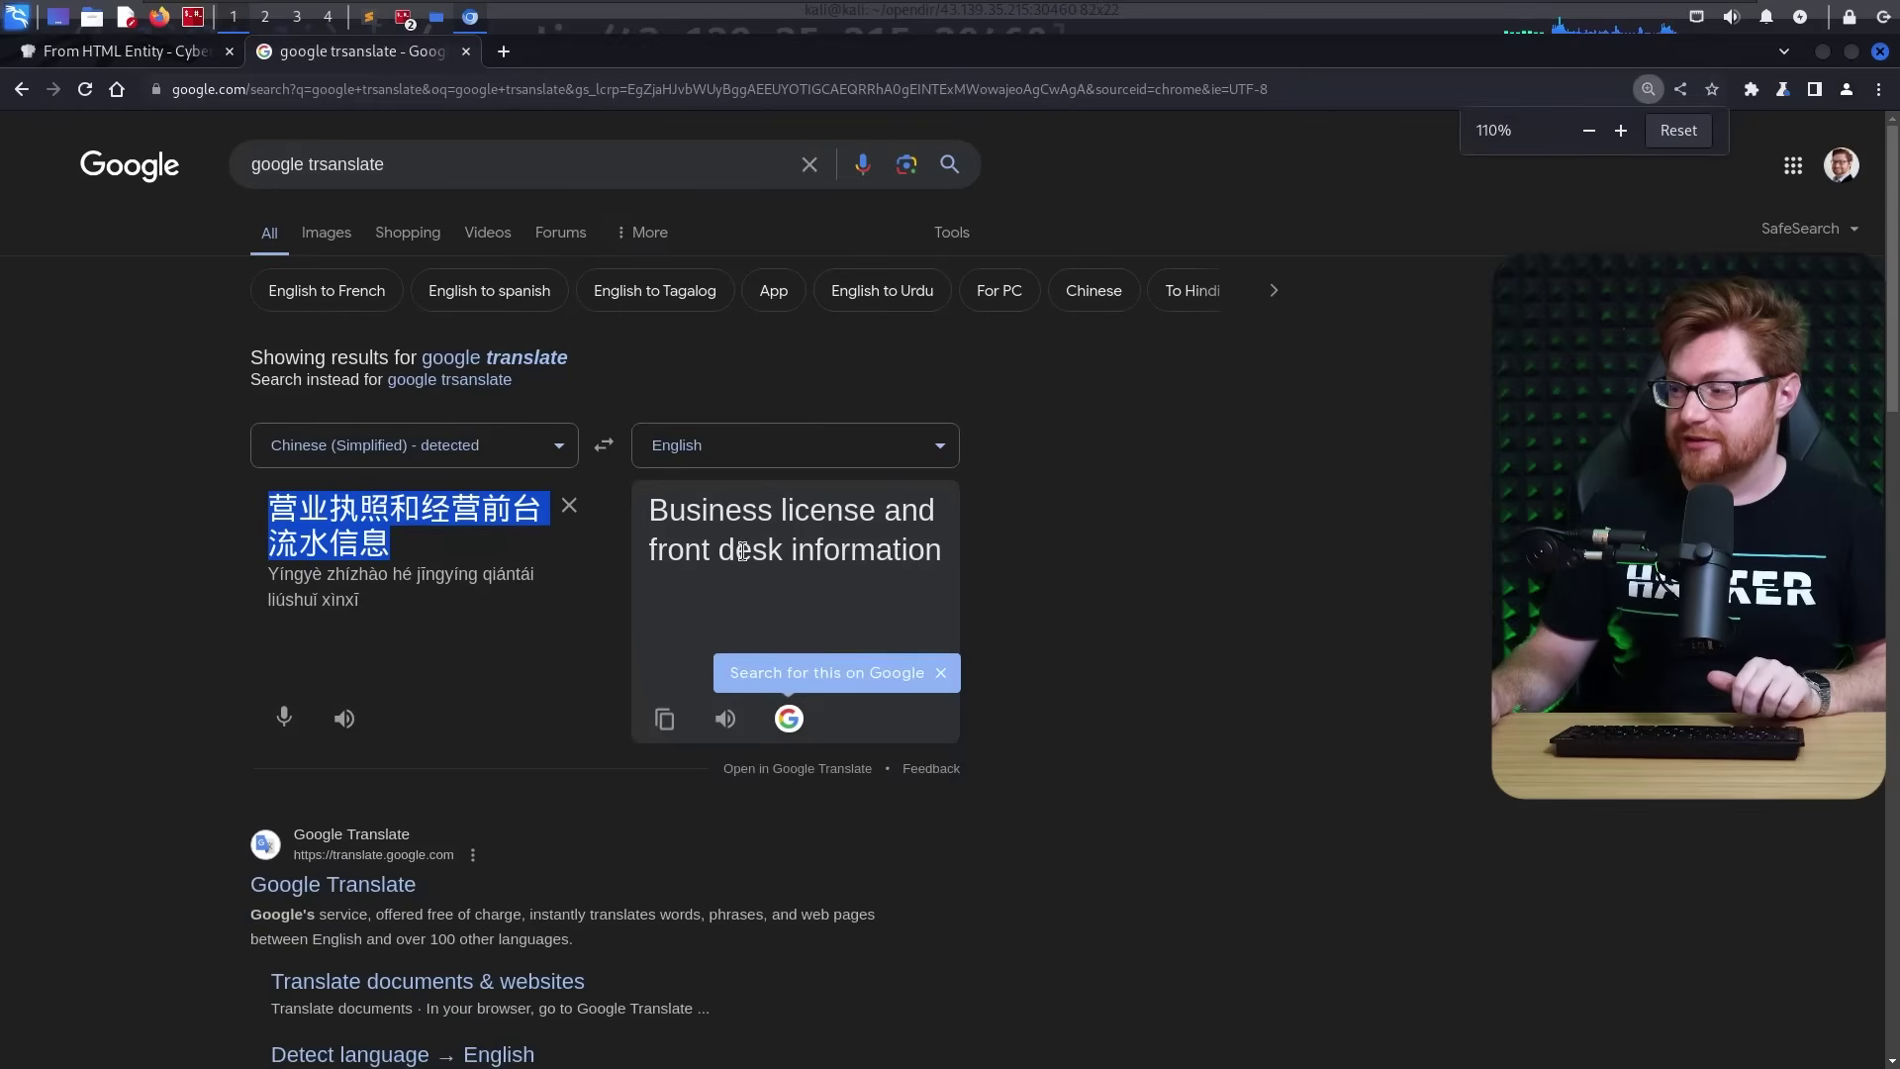
# Extract thing.zip with 7-Zip, always replacing existing files and supplying the archive password at the prompt, and list the directory's contents.
pyautogui.write('unzip')
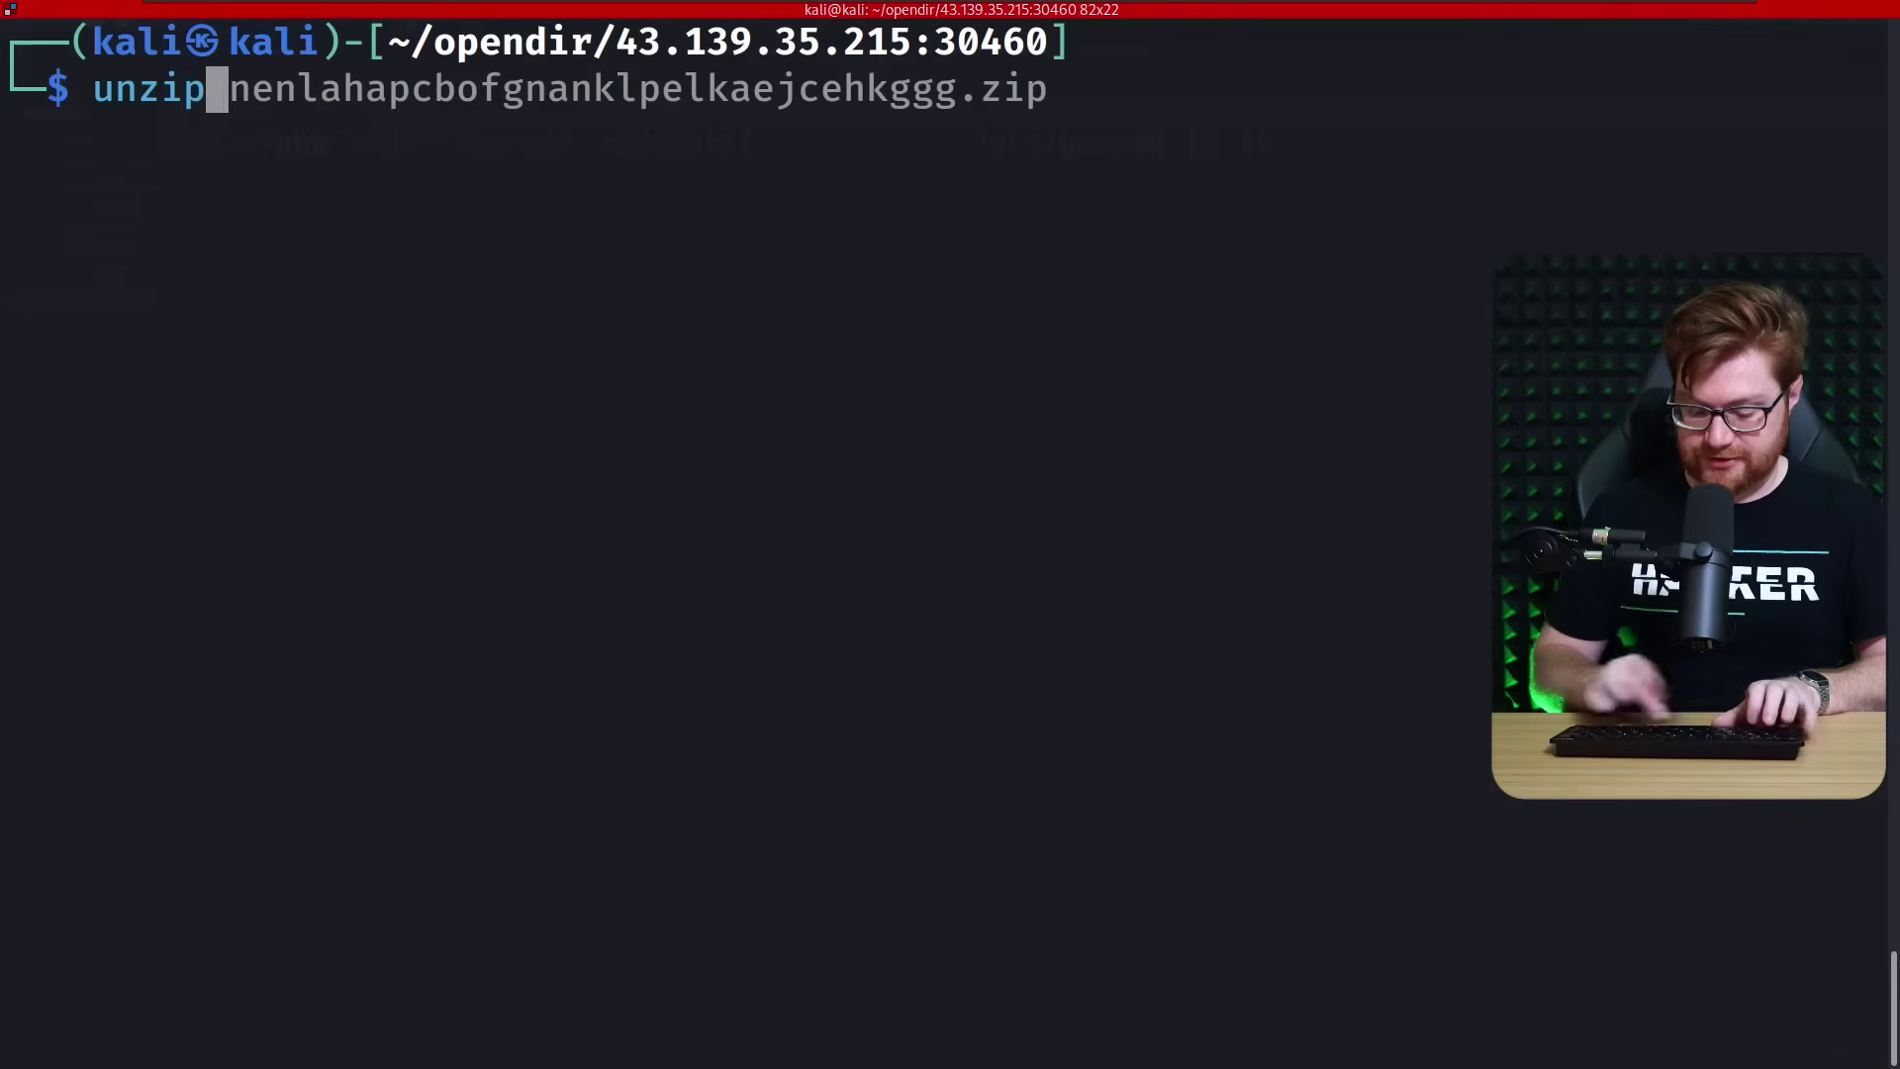
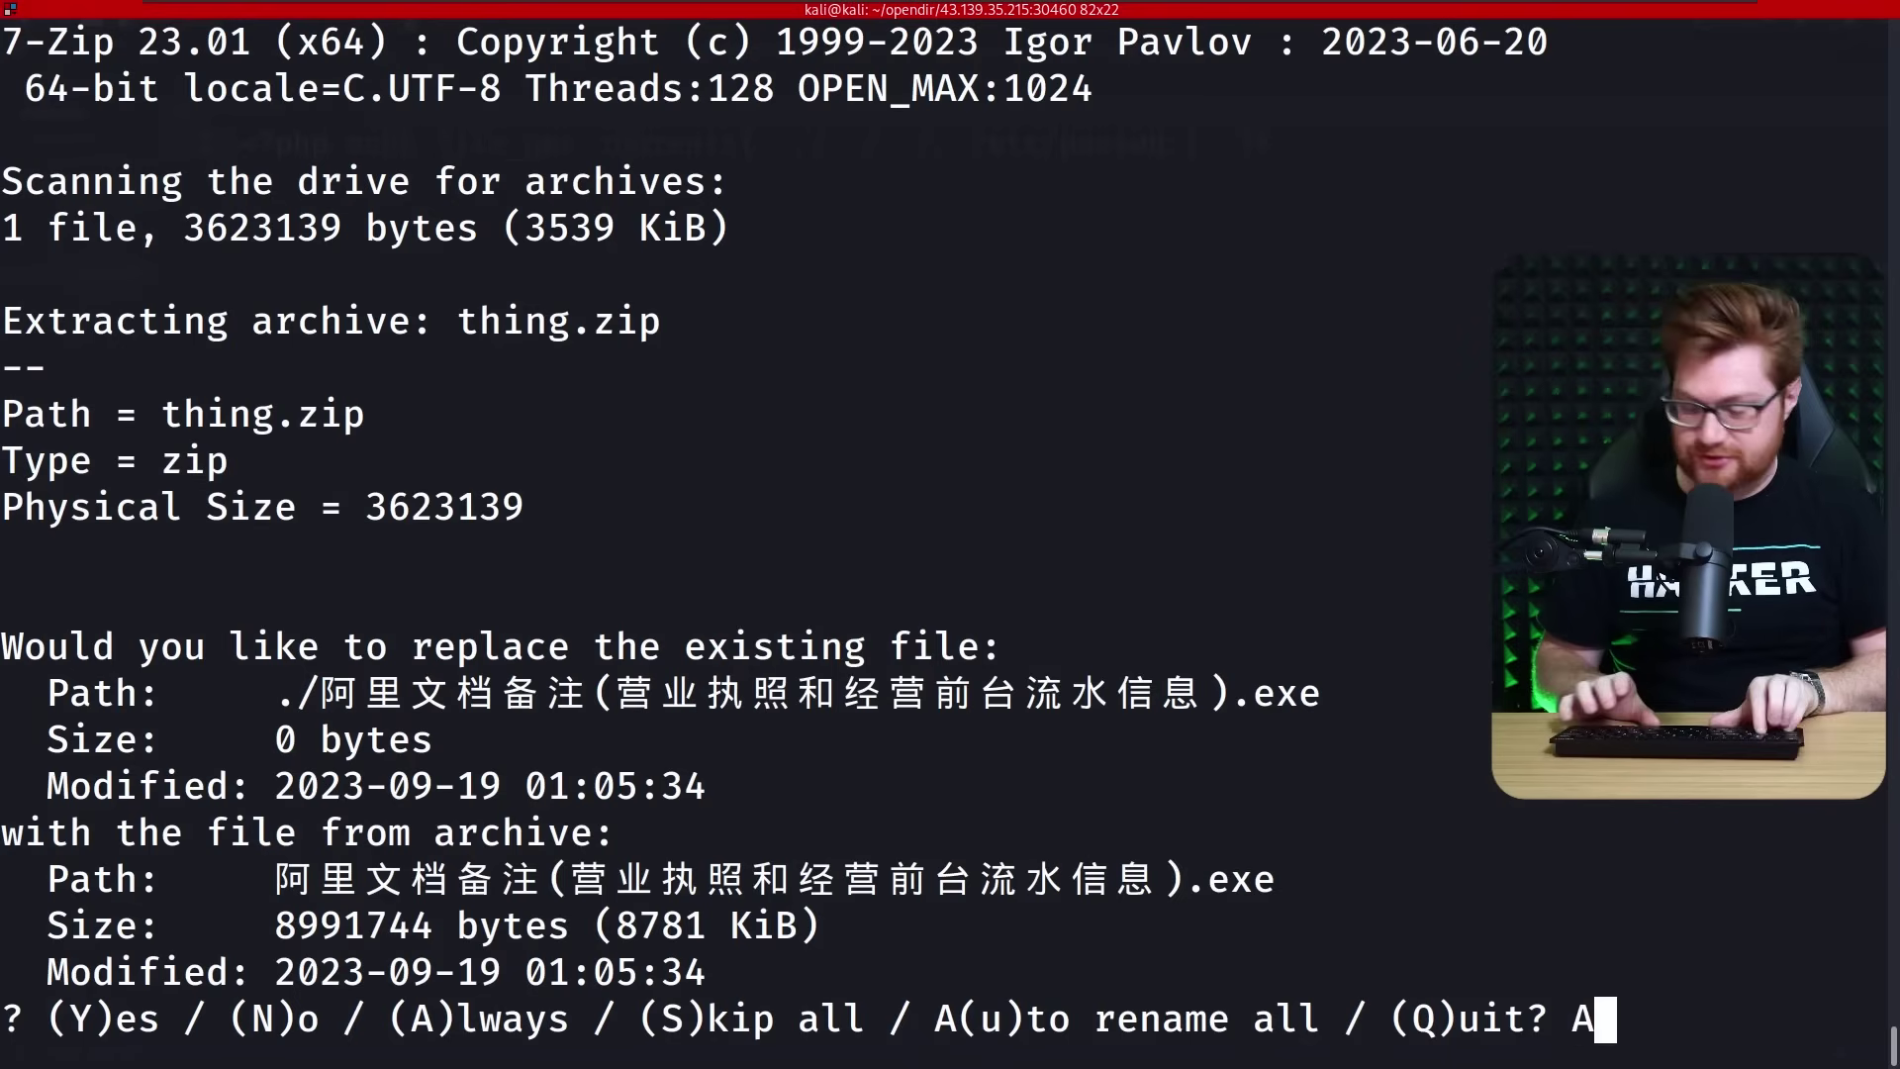
pyautogui.press('Return')
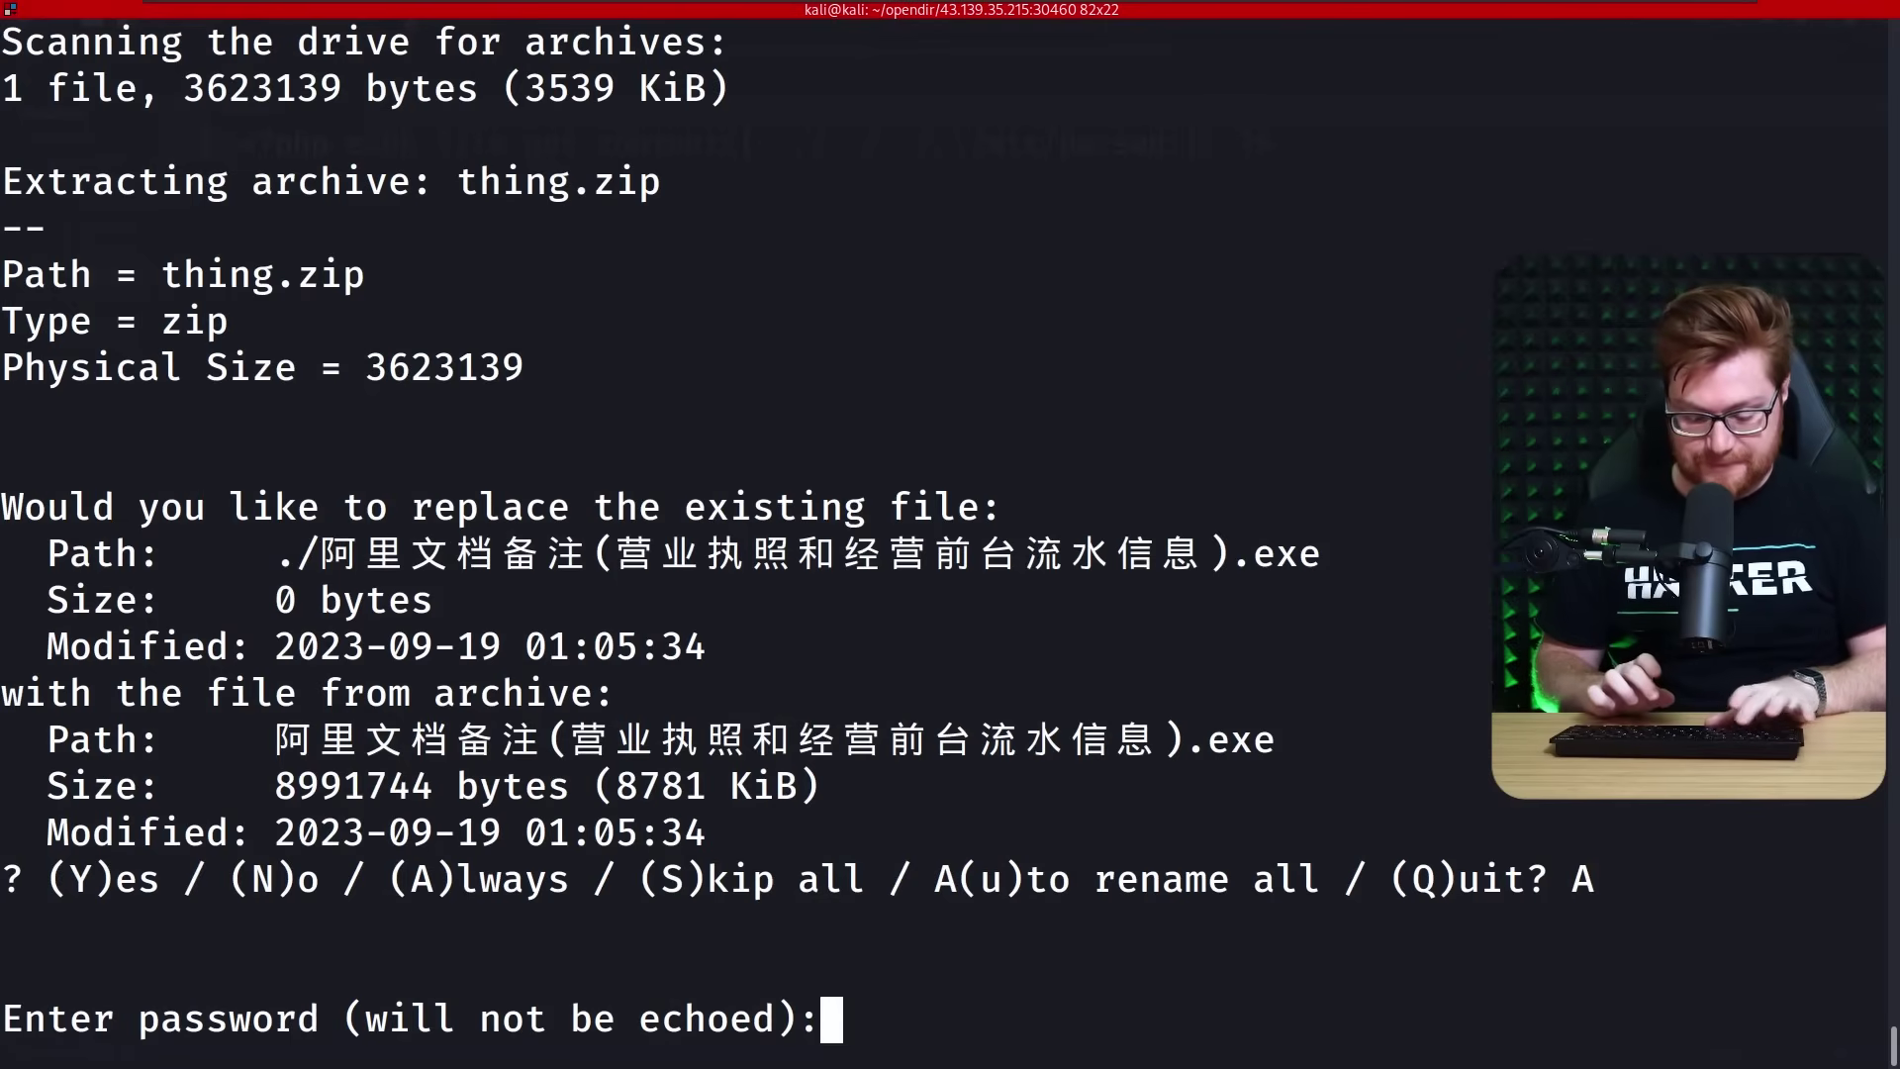
pyautogui.press('Return')
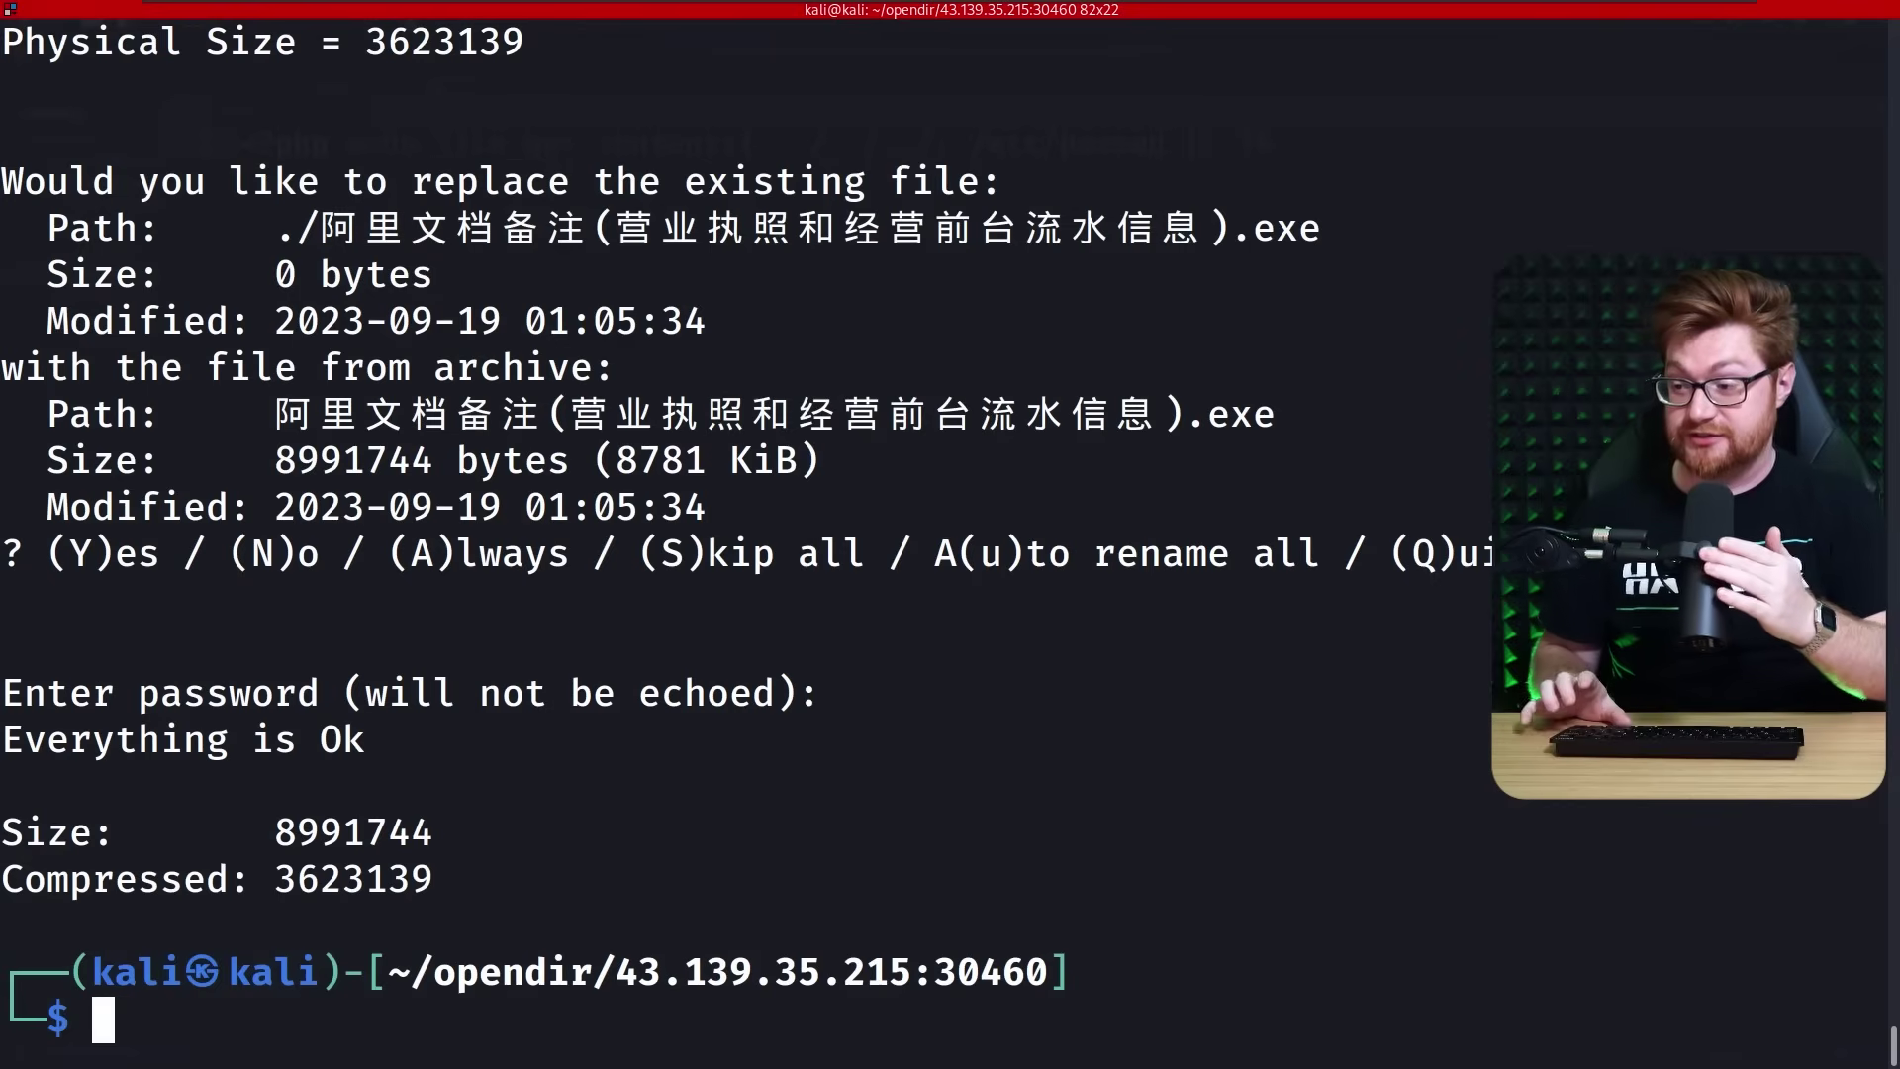
pyautogui.hotkey('ctrl', 'l')
pyautogui.write('ls')
pyautogui.press('Return')
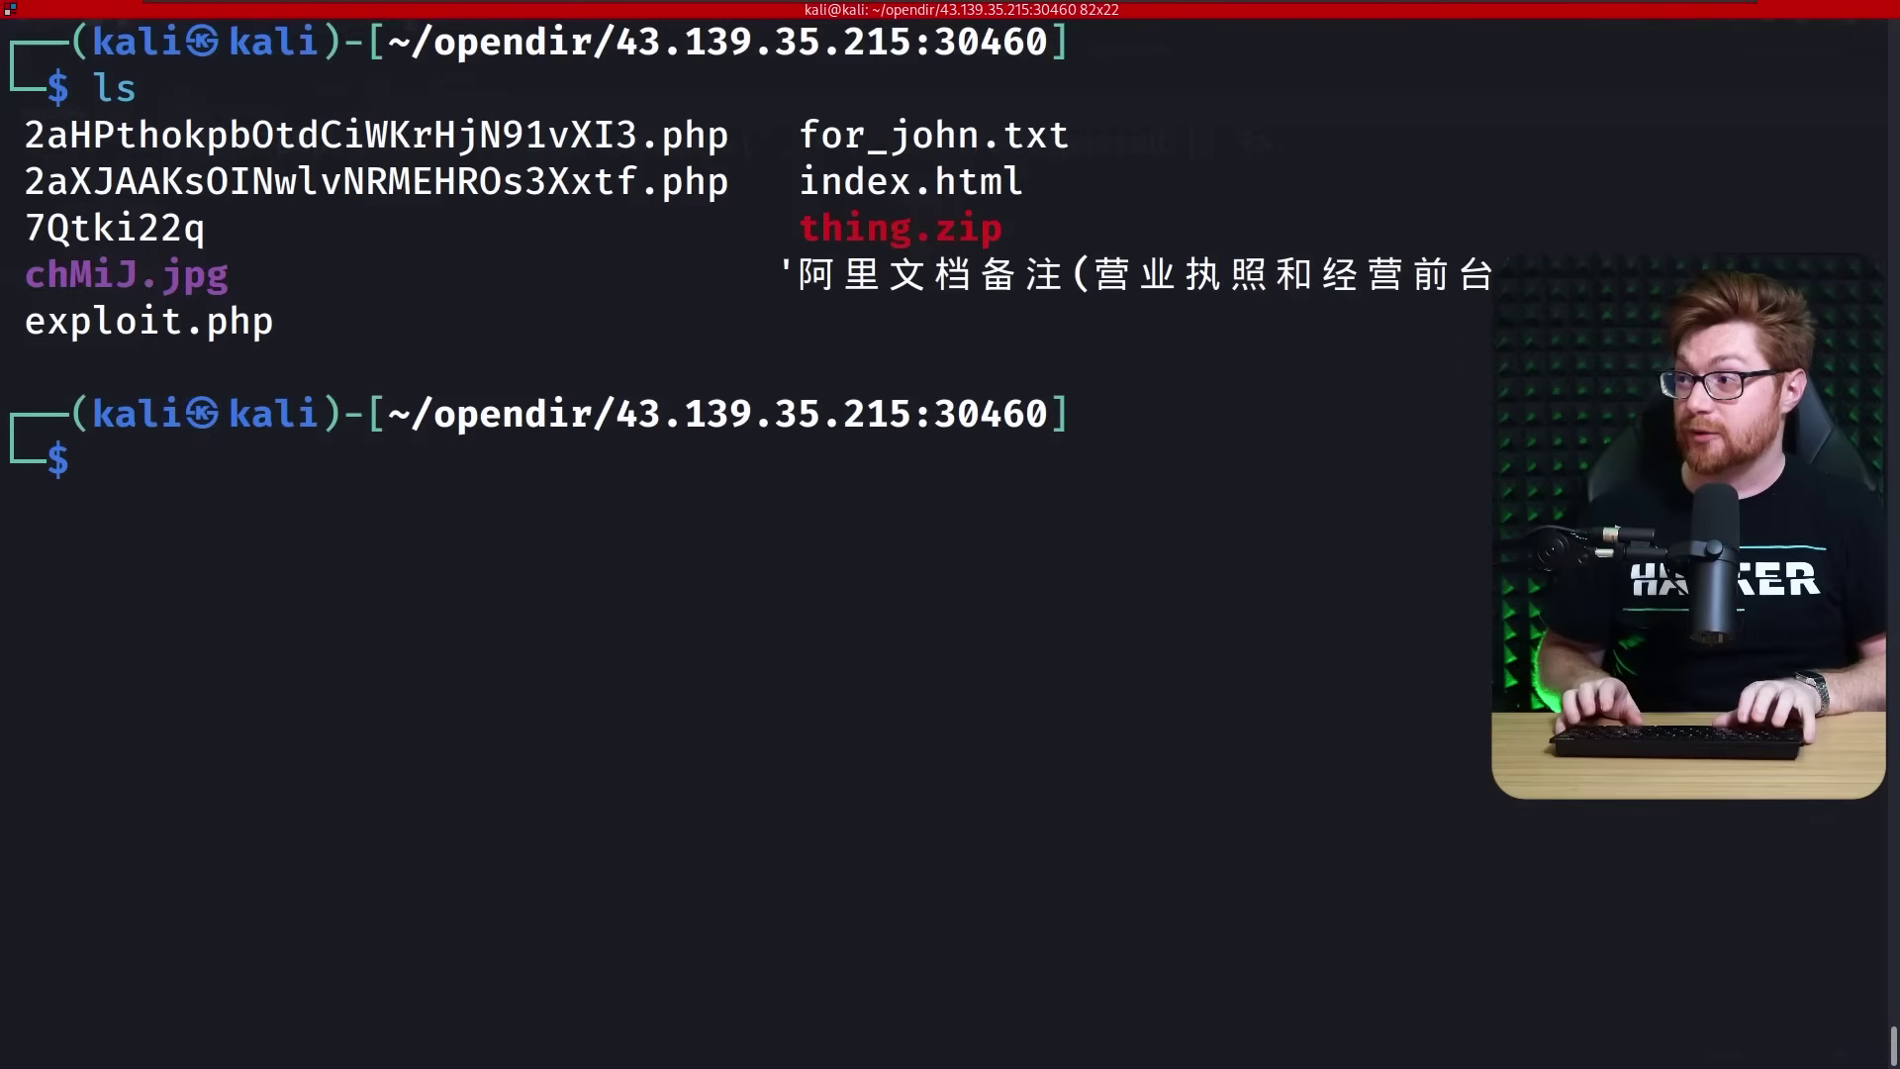
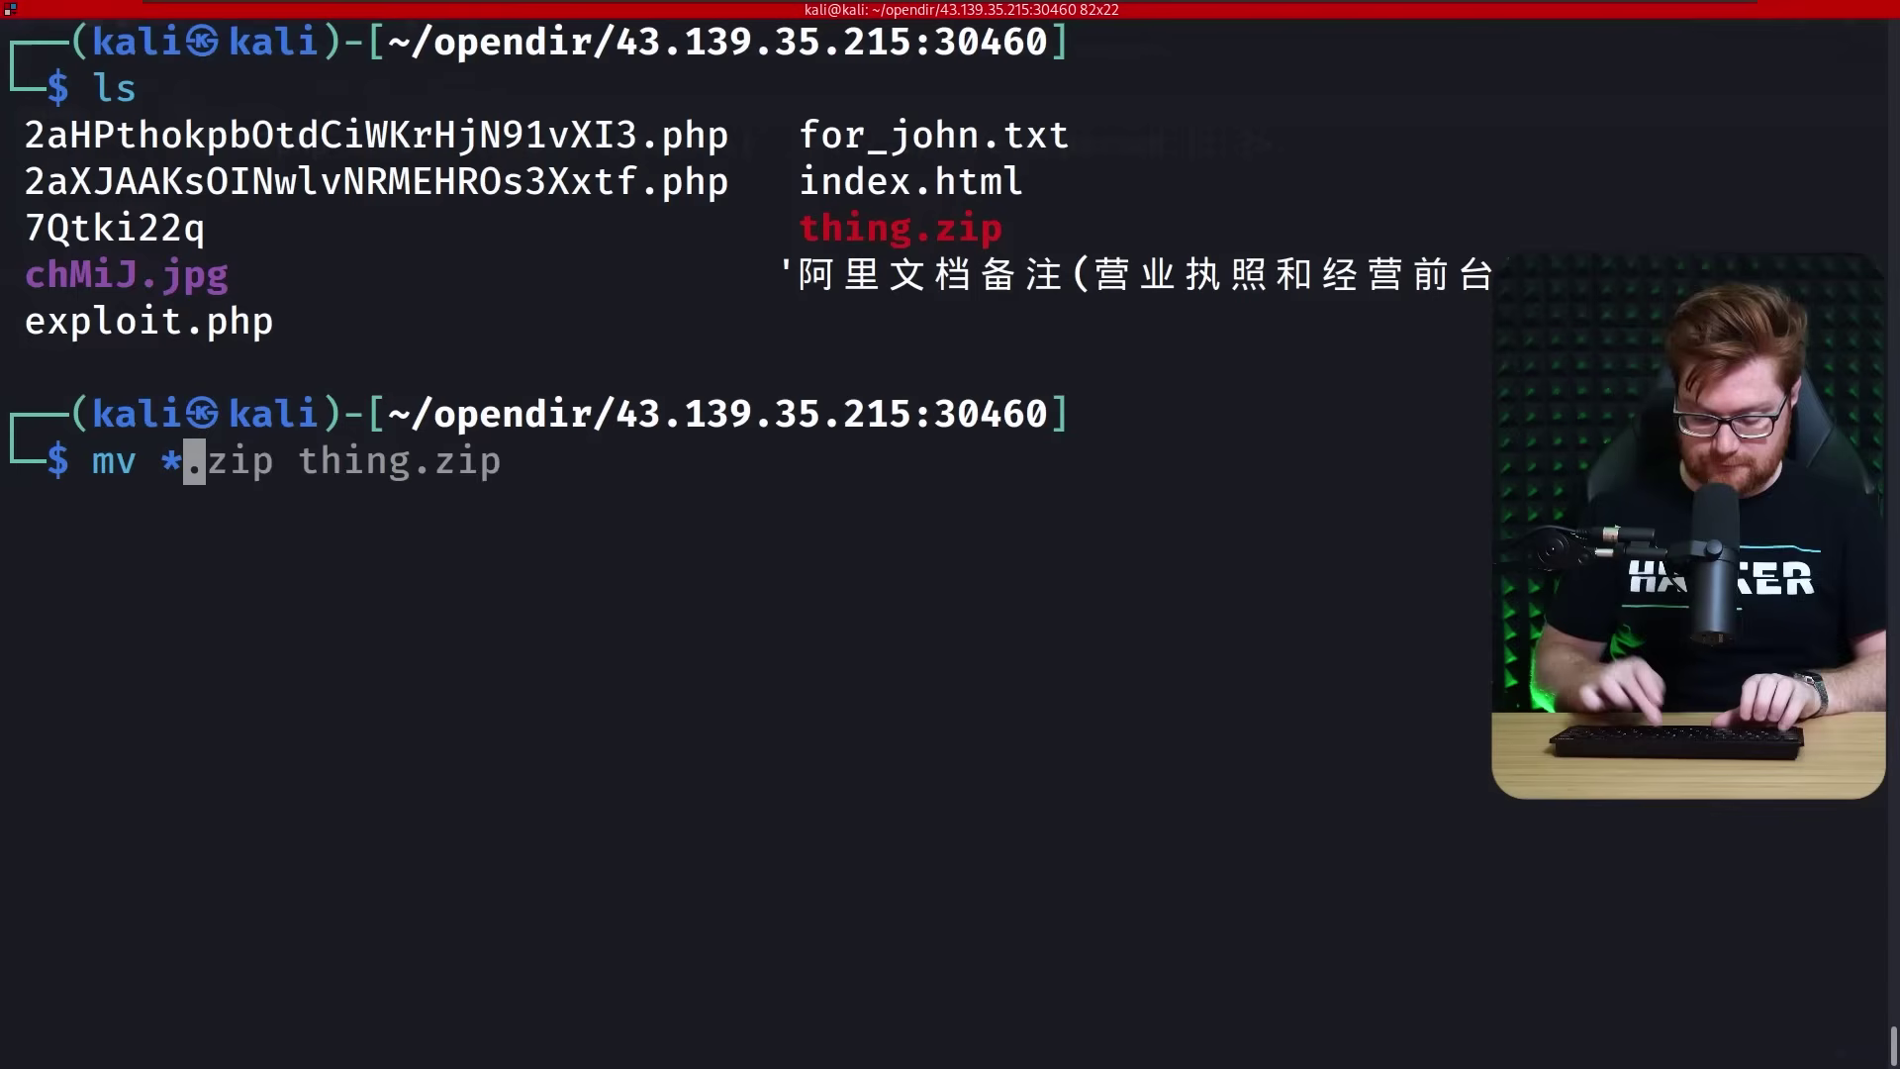
# Rename the extracted Chinese-named executable to something.exe and check its file type with the file command.
pyautogui.hotkey('ctrl', 'k')
pyautogui.write('exe something.exe')
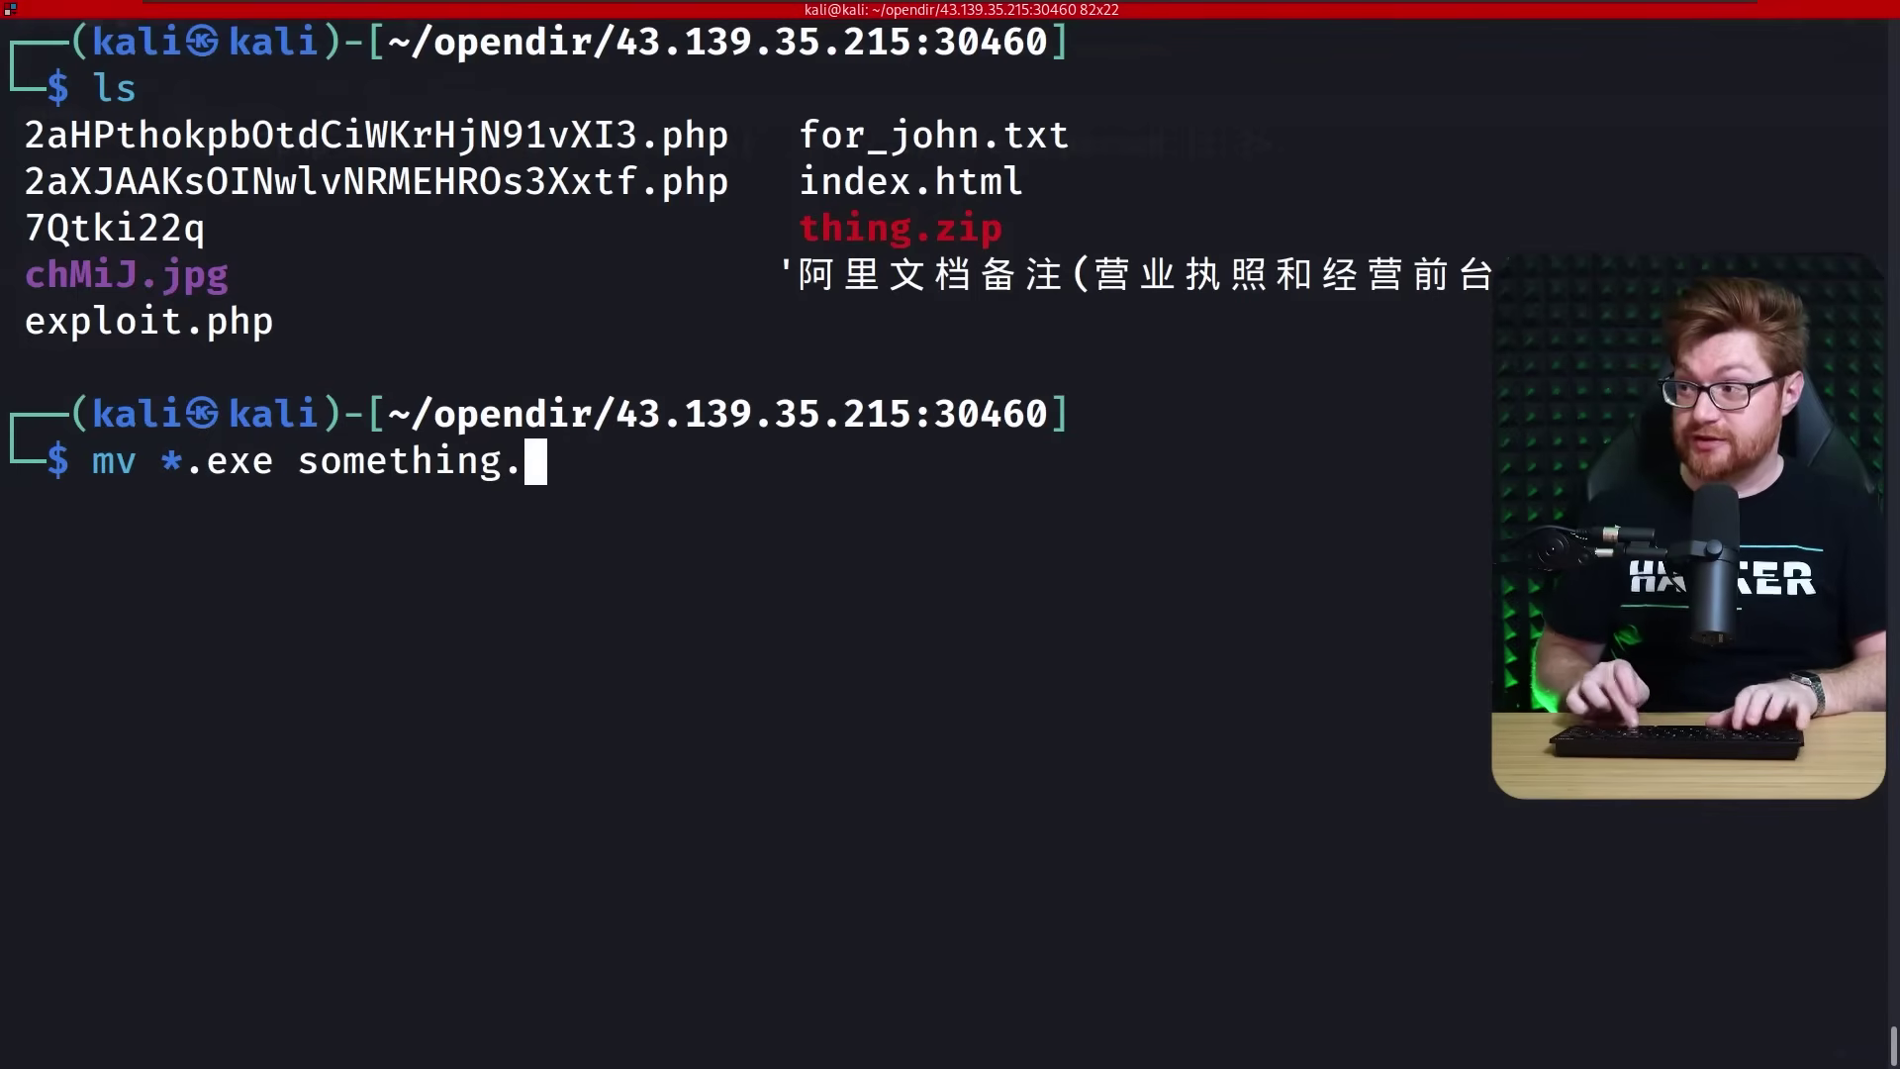
pyautogui.press('Return')
pyautogui.write('file something.exe')
pyautogui.press('Return')
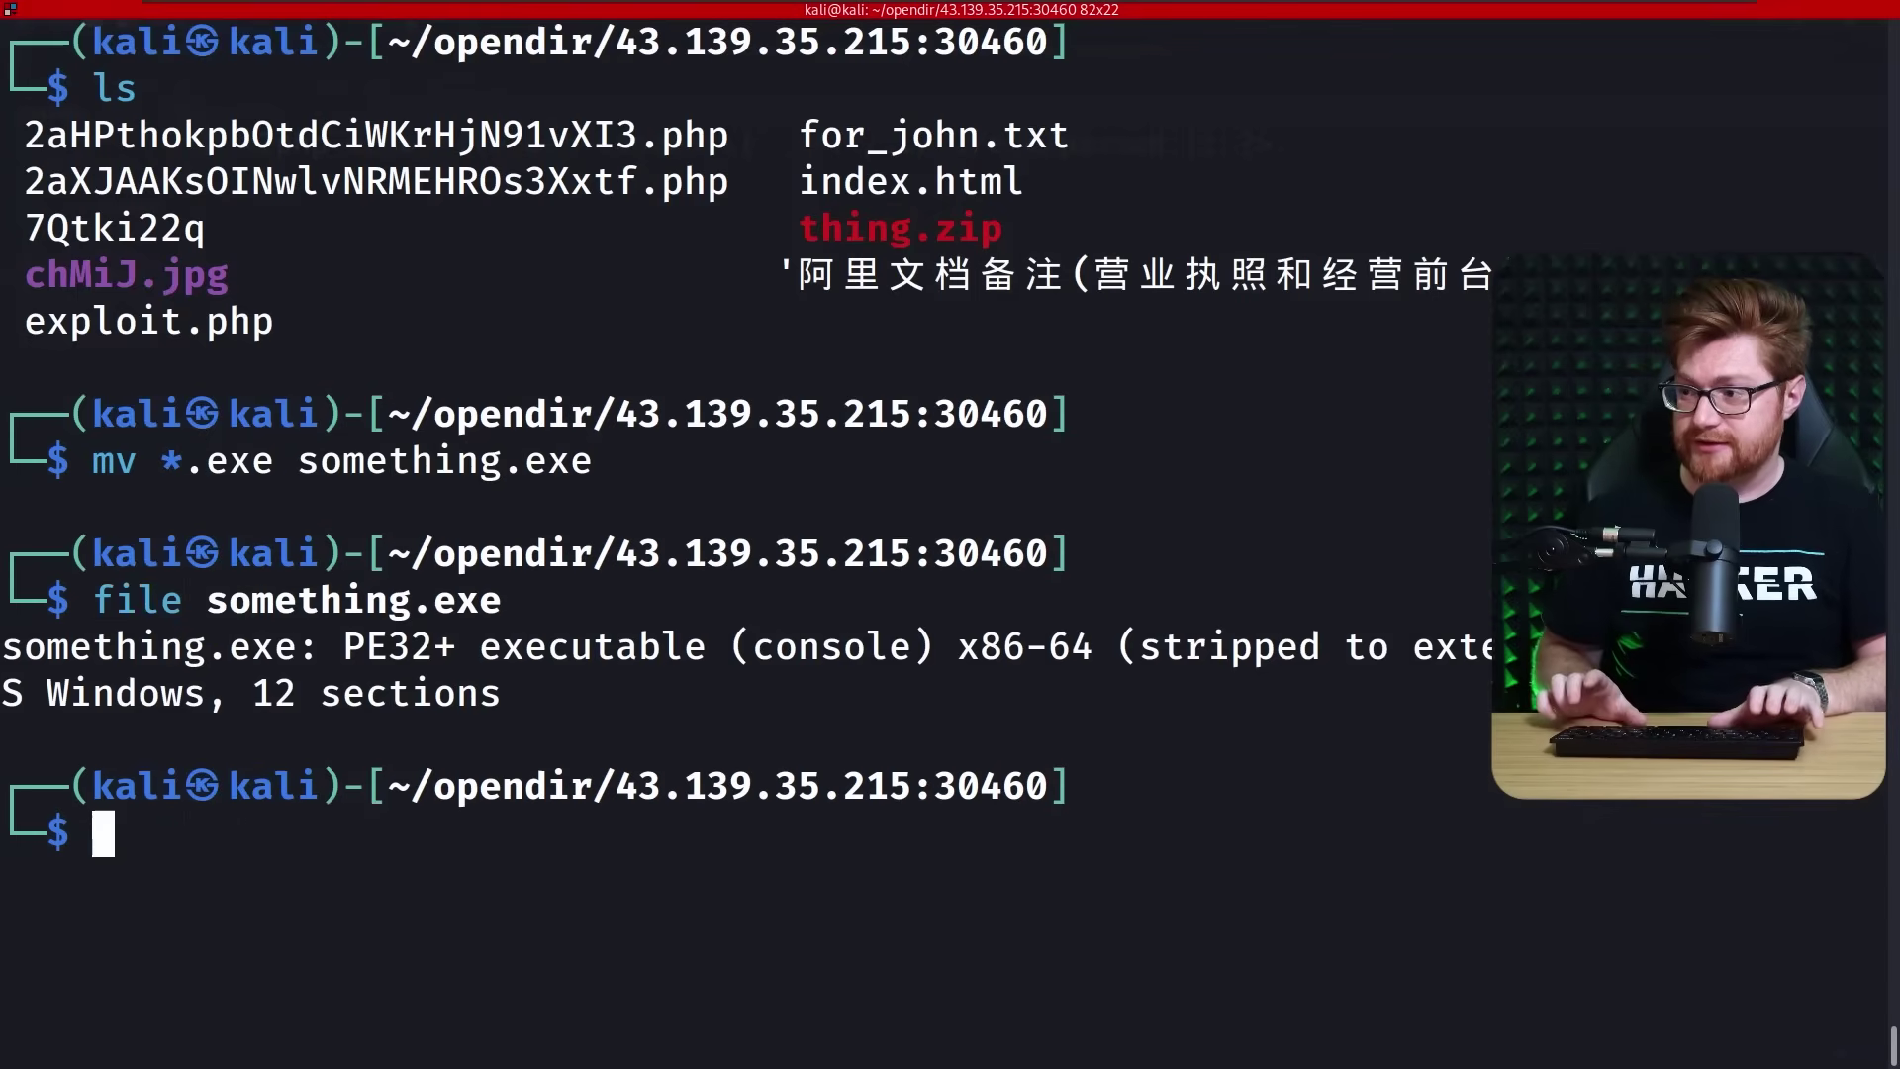
pyautogui.press('Return')
pyautogui.press('Return')
pyautogui.press('Return')
pyautogui.press('Return')
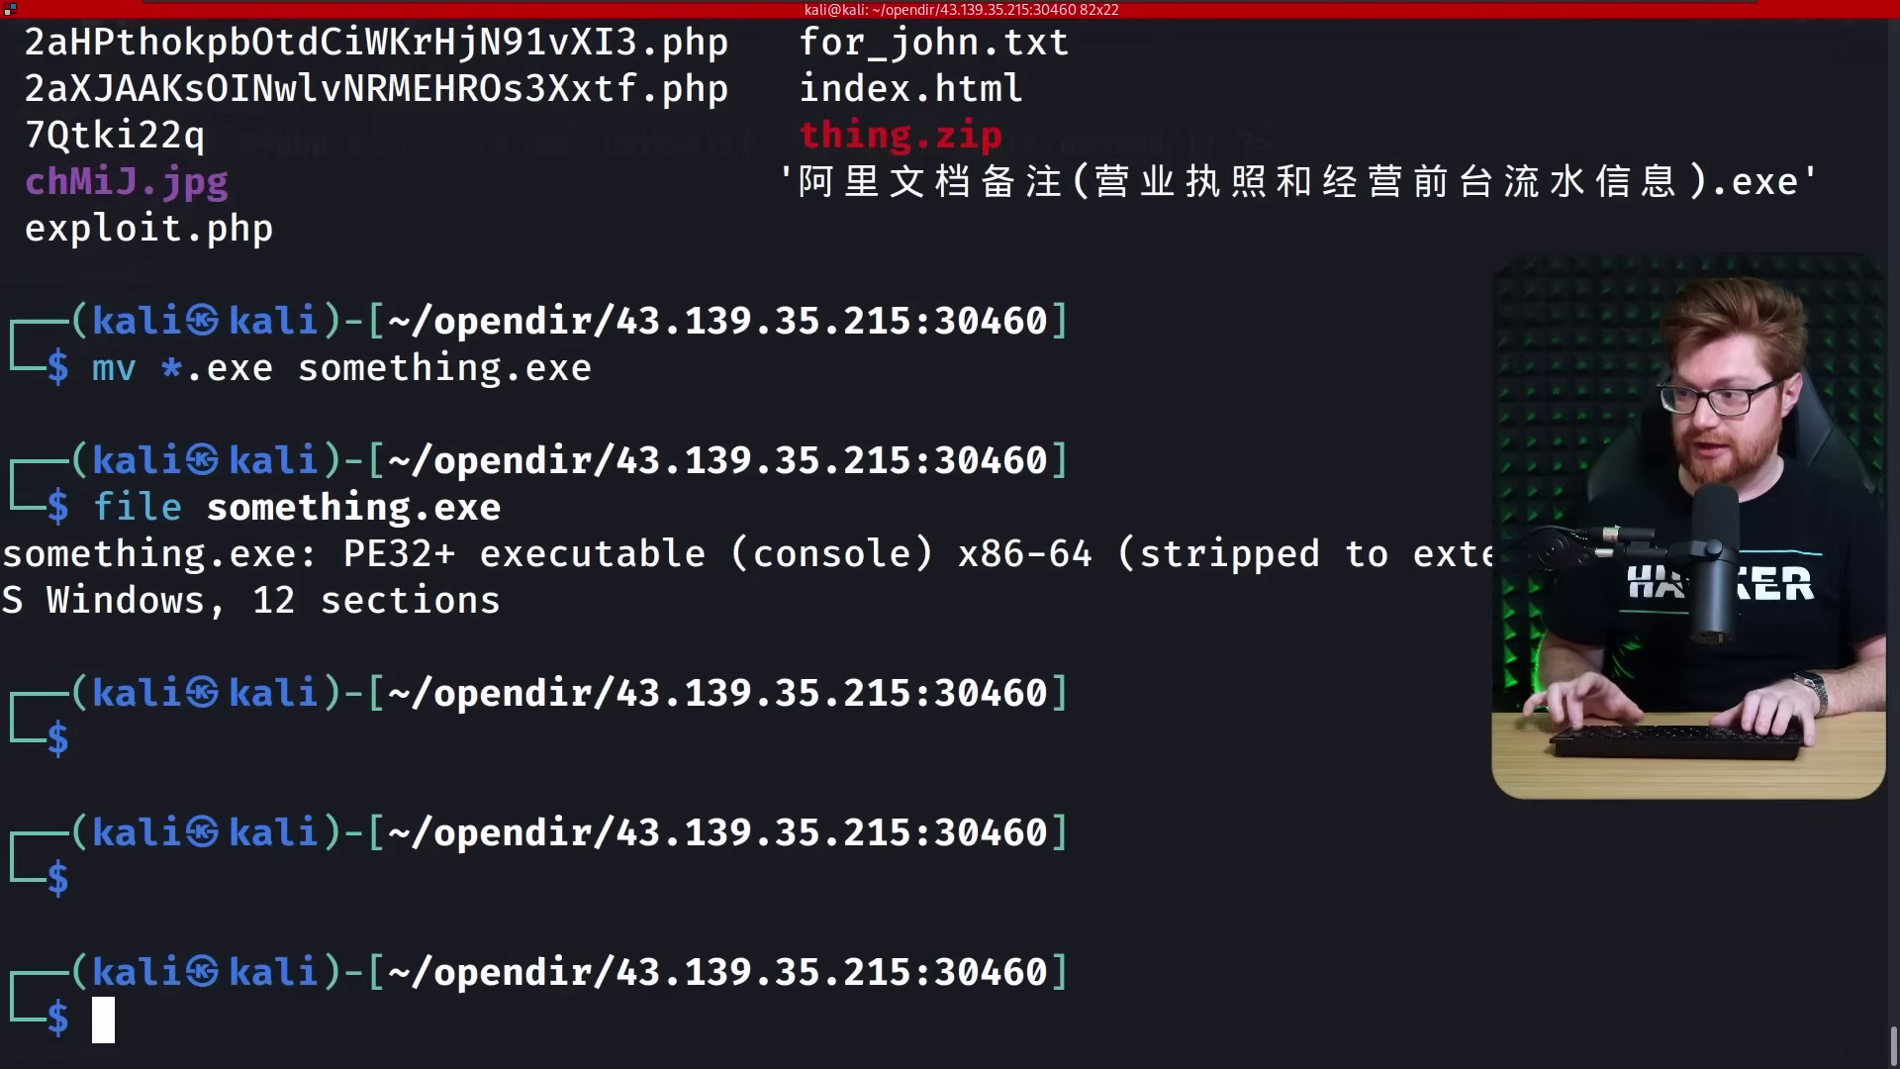
pyautogui.press('Return')
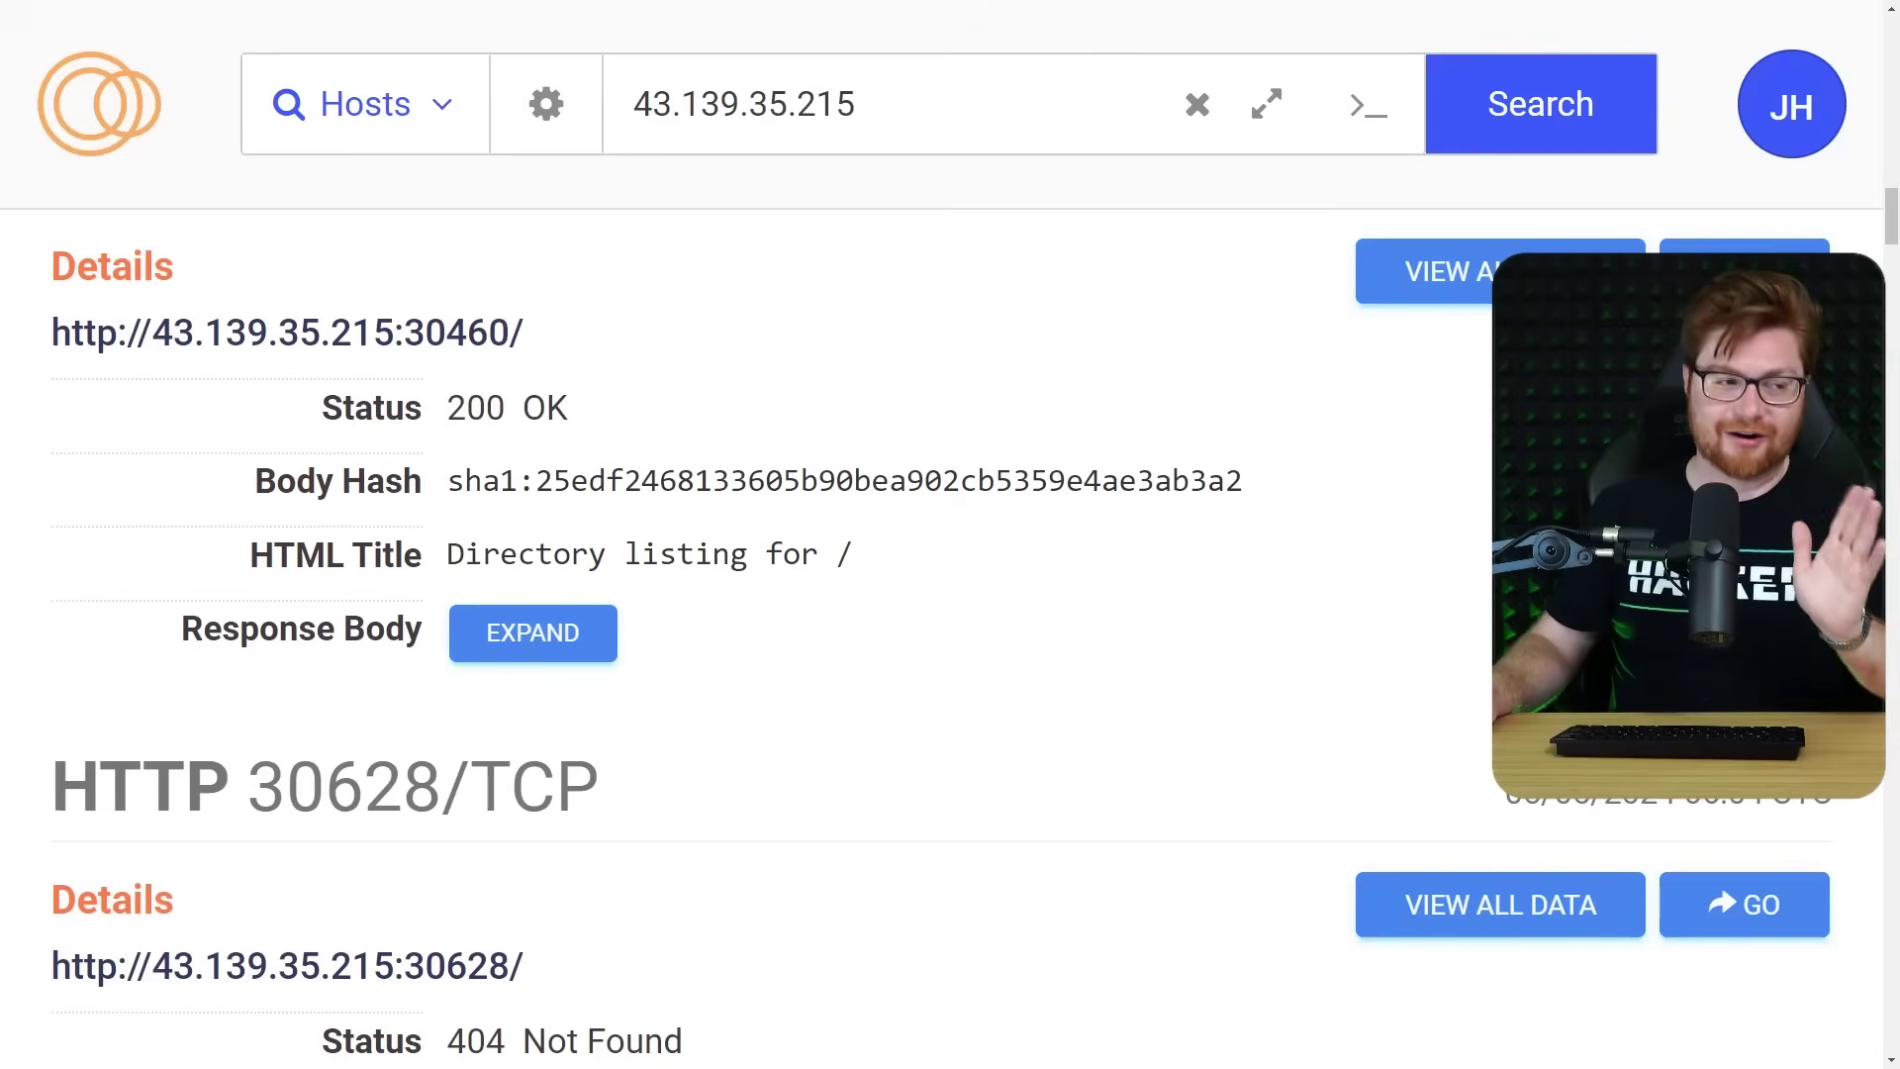
# Review the HTTP services of host 43.139.35.215 on Censys, from port 30460 down to port 31167.
pyautogui.scroll(-6, 693, 634)
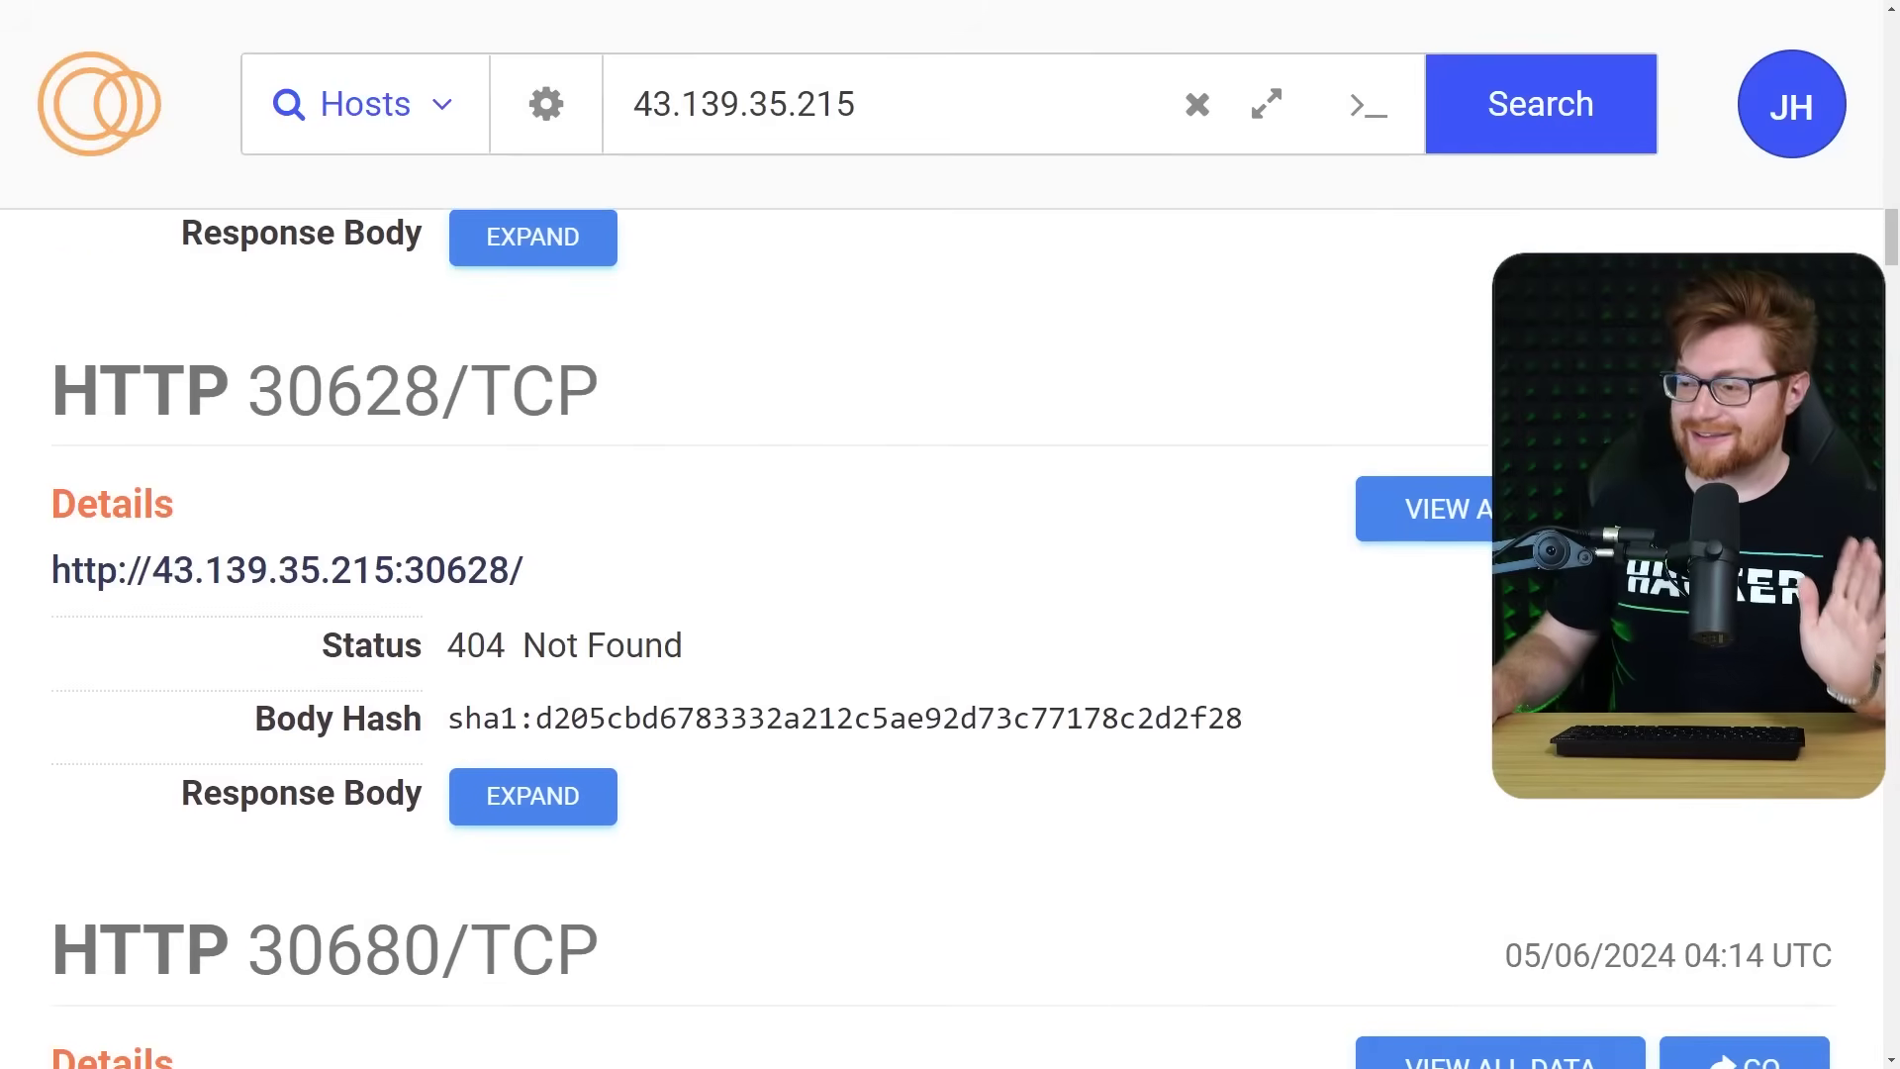
pyautogui.scroll(-7, 773, 638)
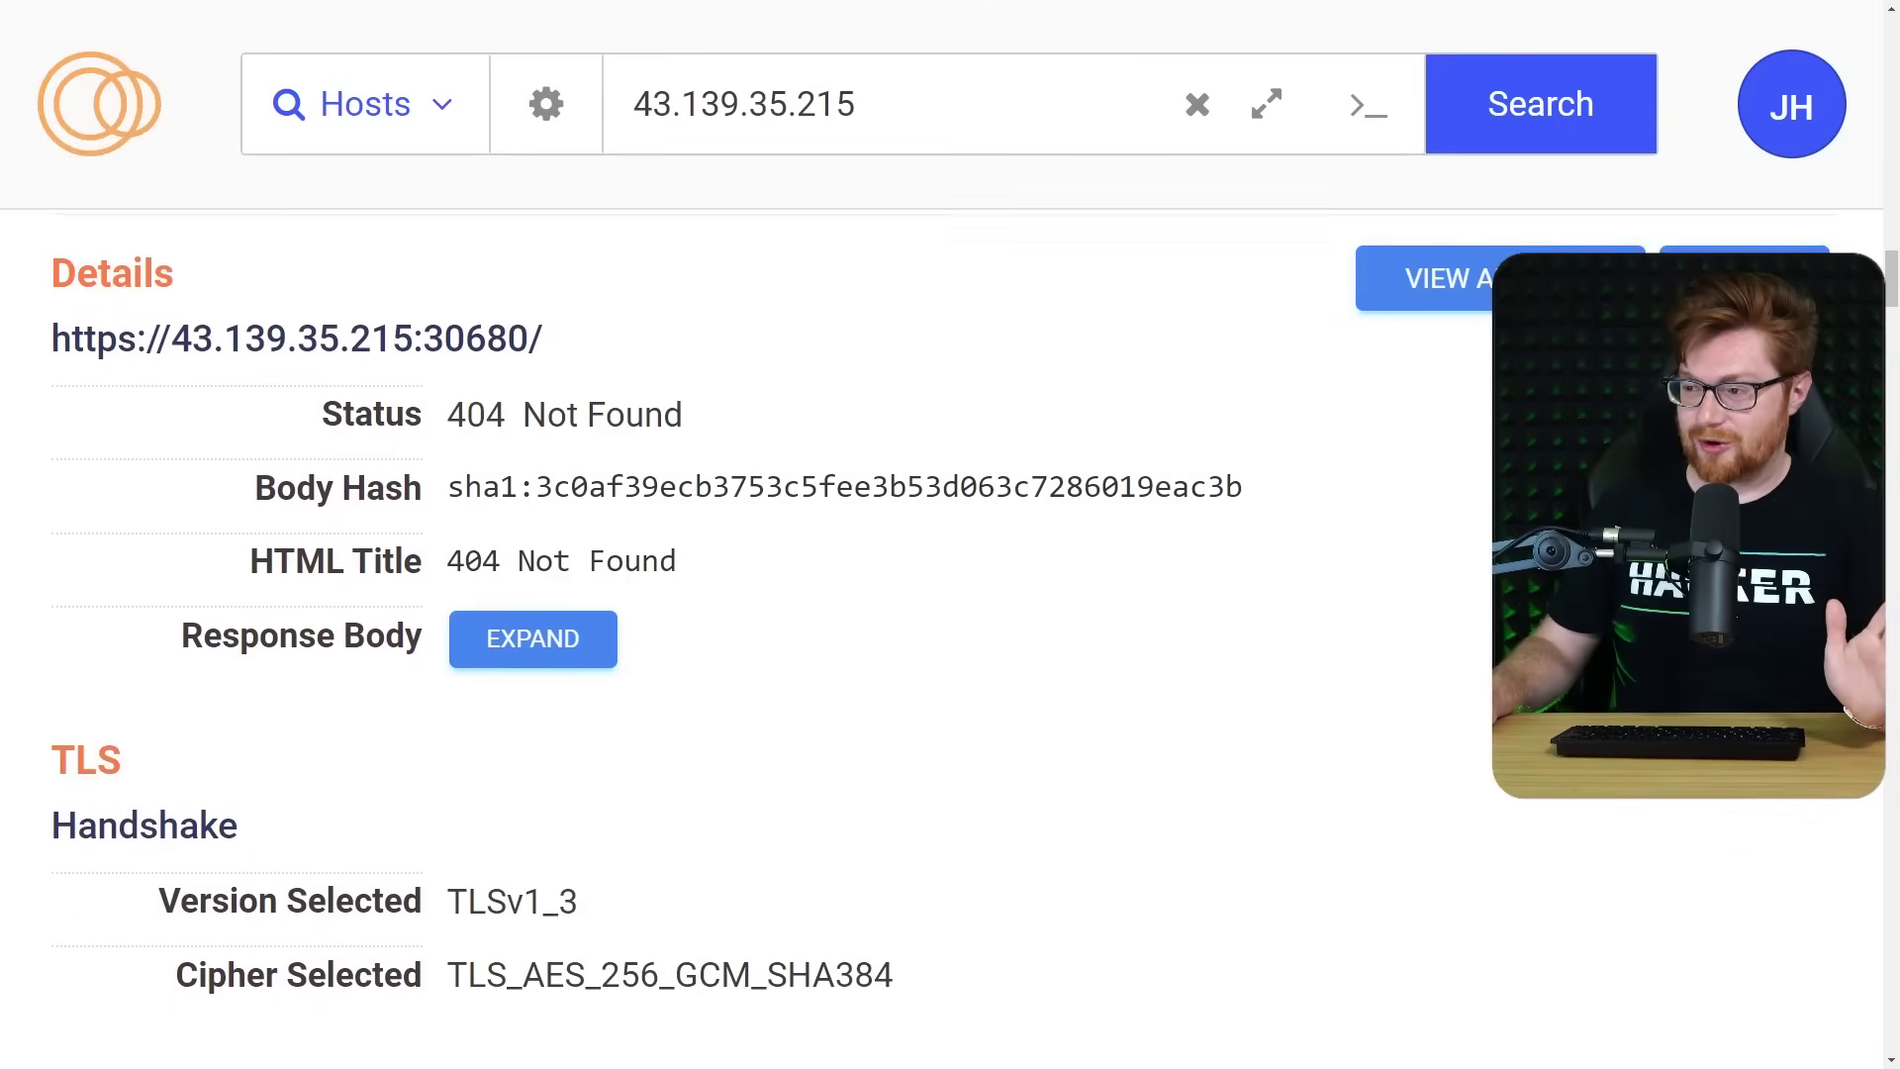
pyautogui.scroll(-14, 772, 638)
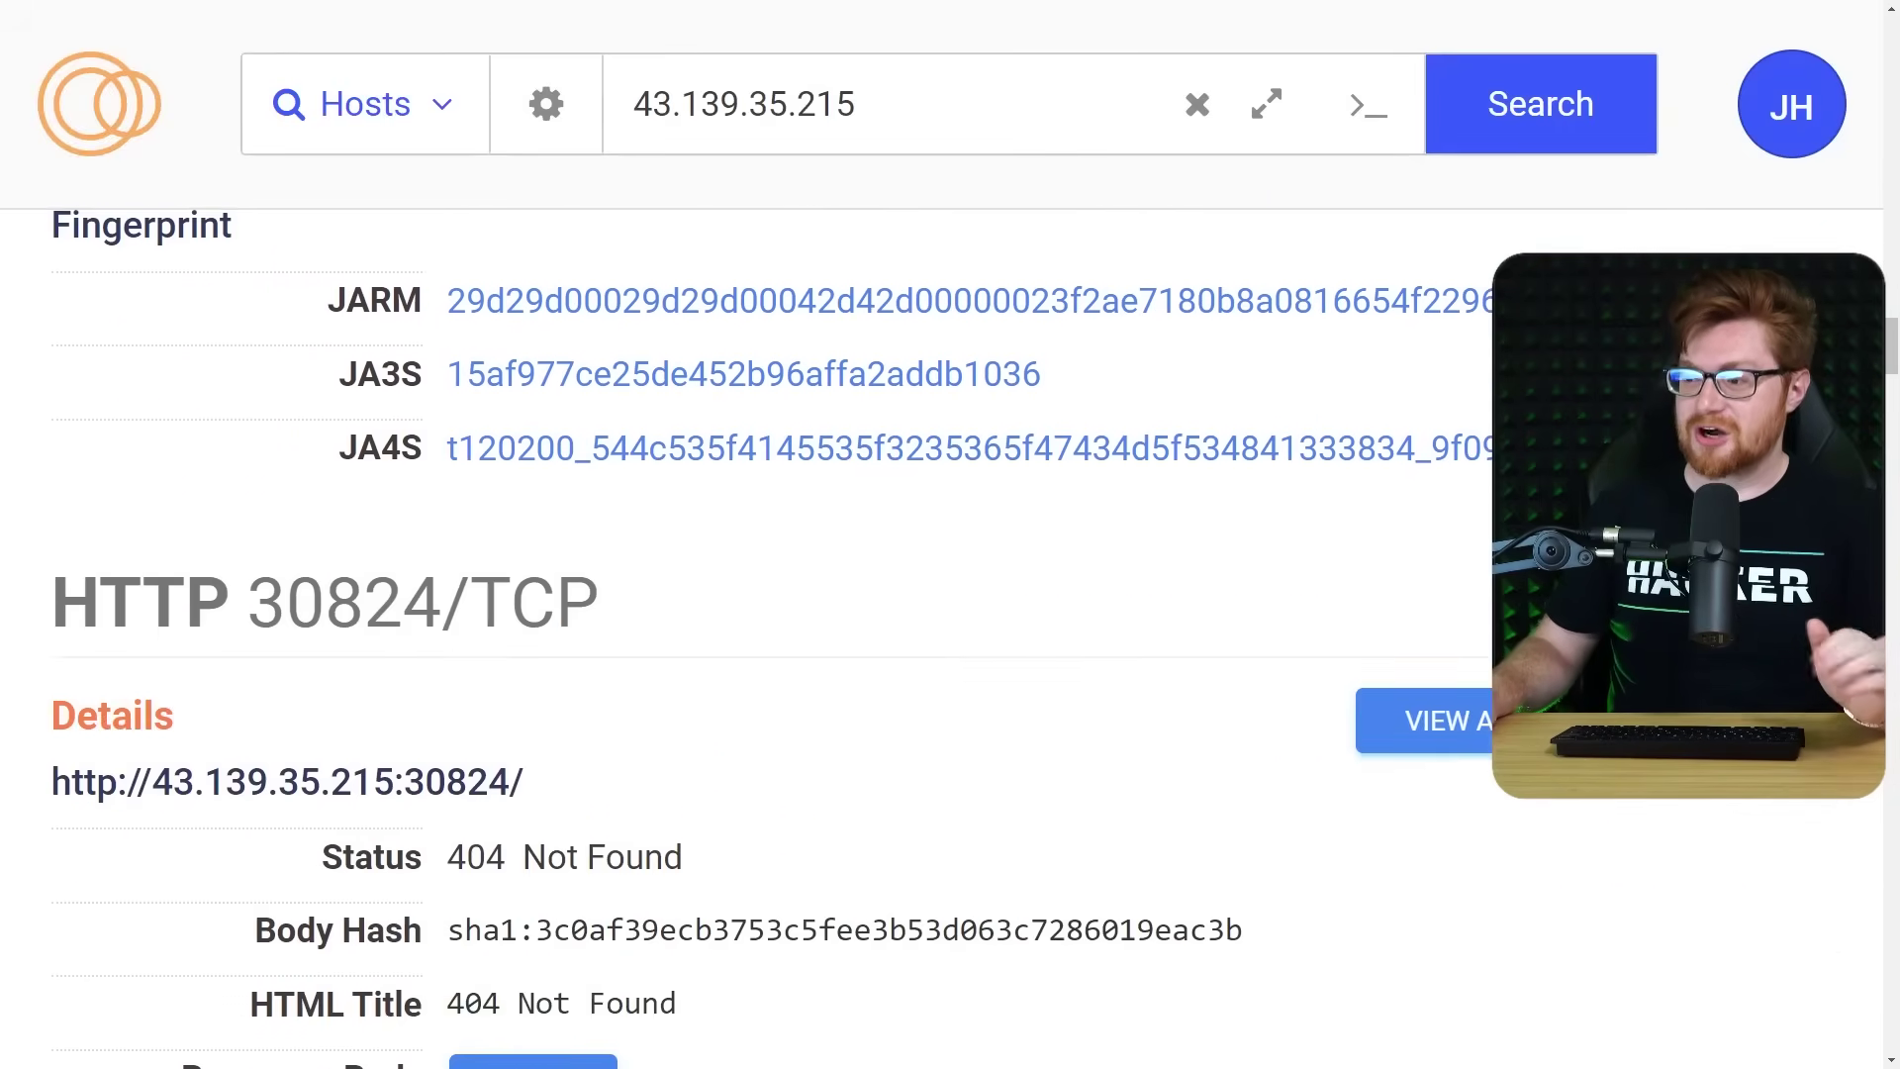
pyautogui.scroll(-15, 772, 639)
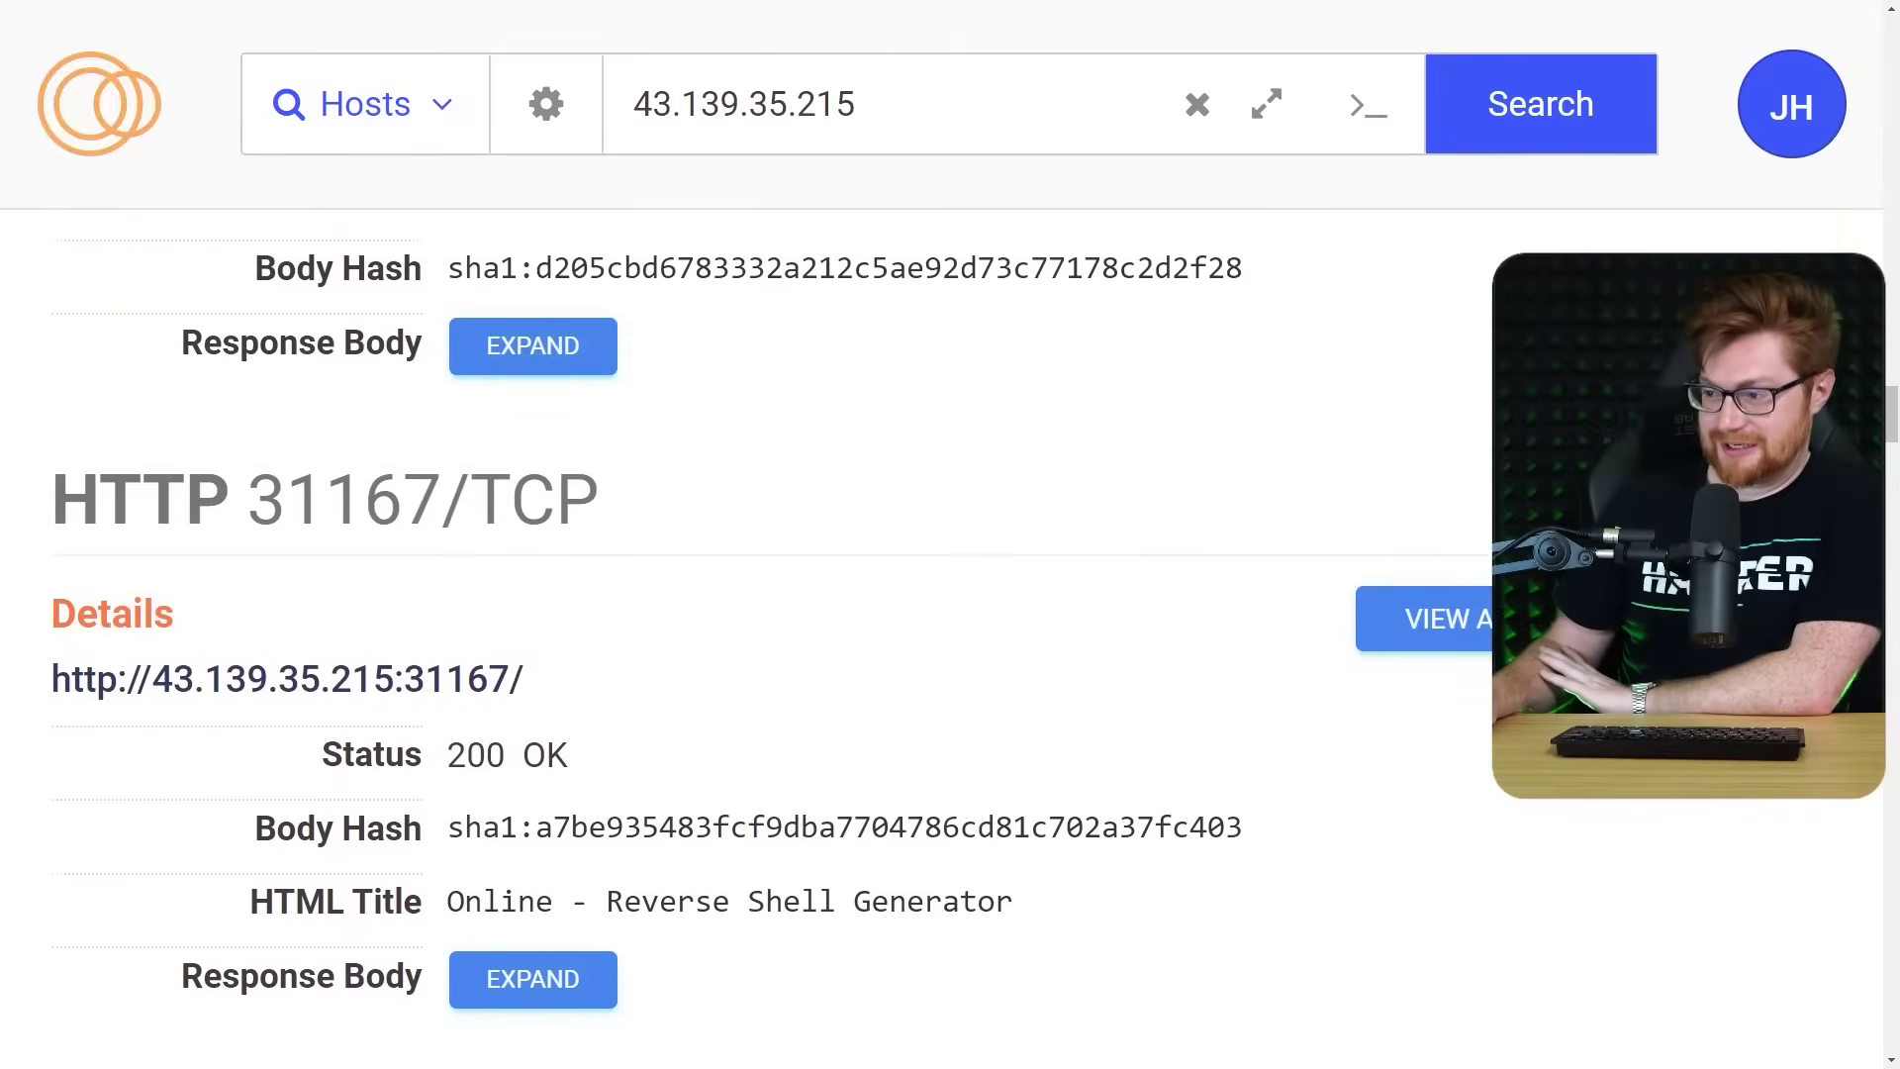
pyautogui.scroll(2, 773, 638)
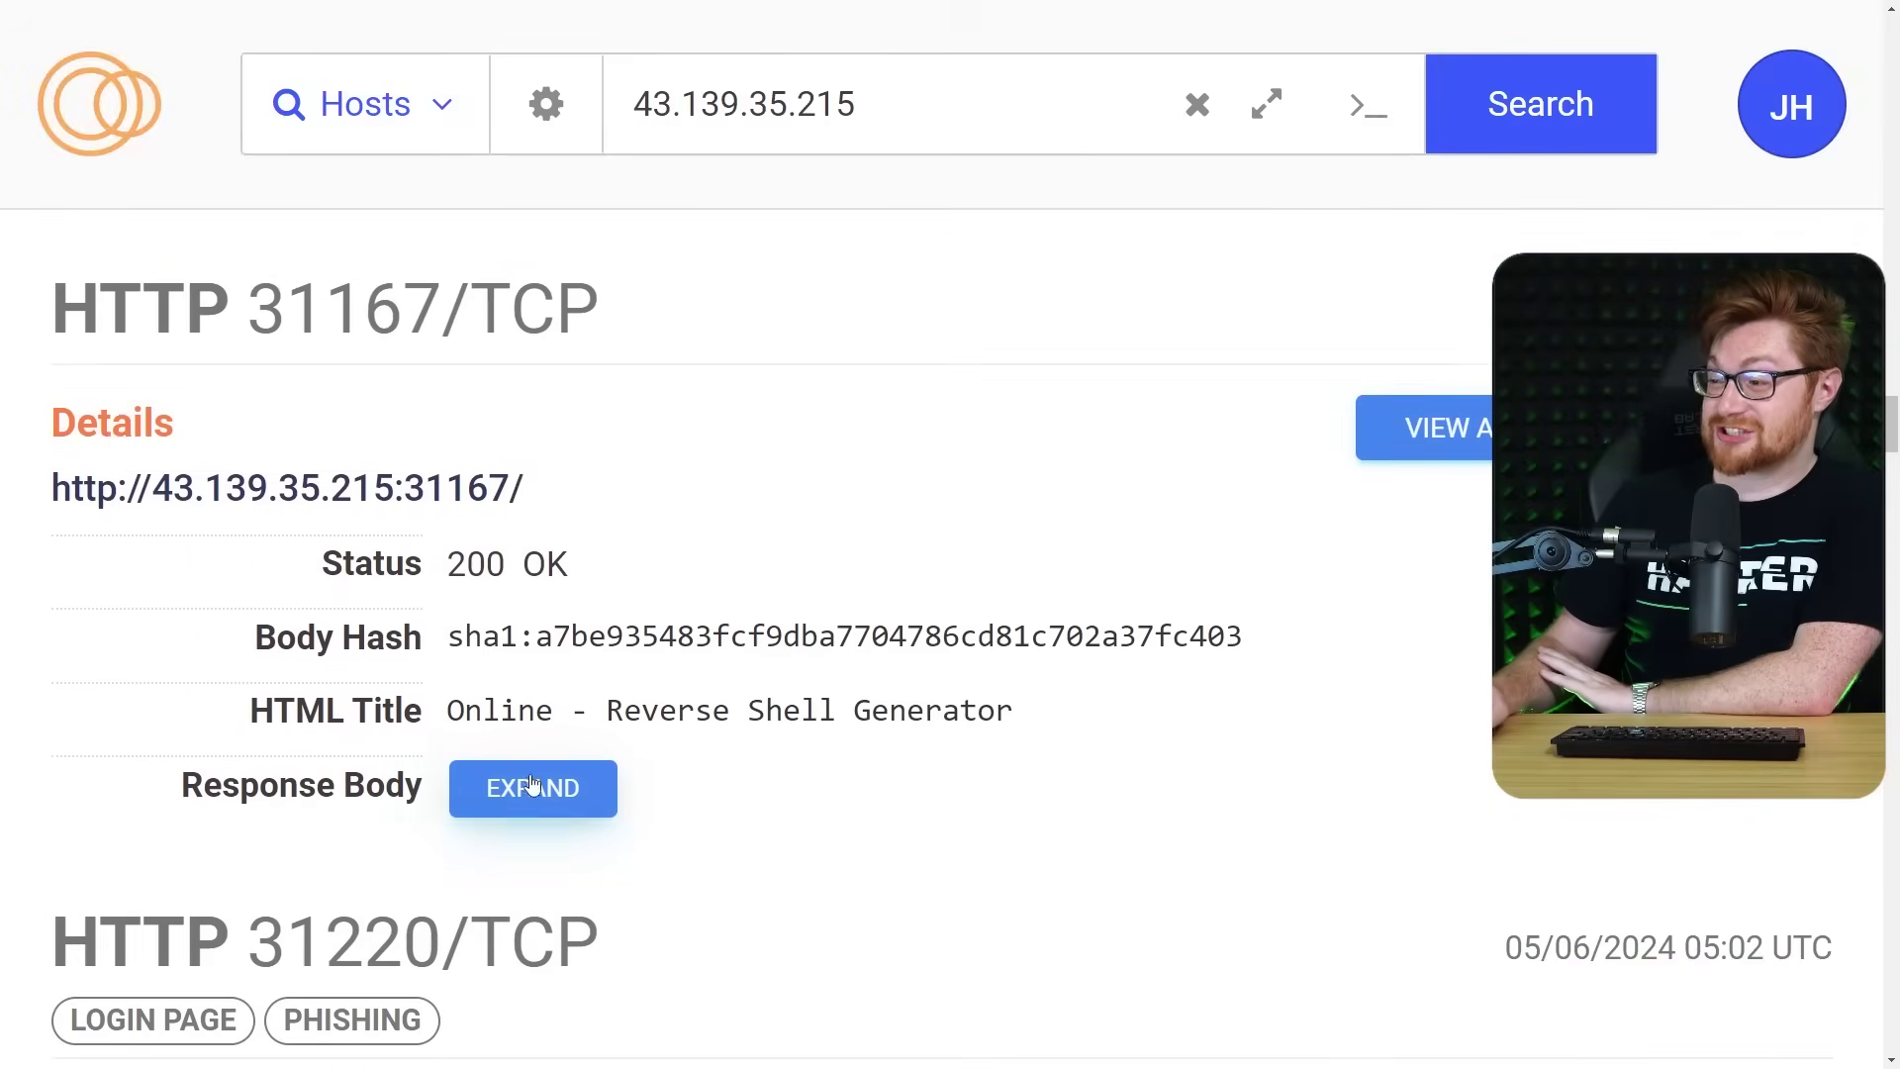
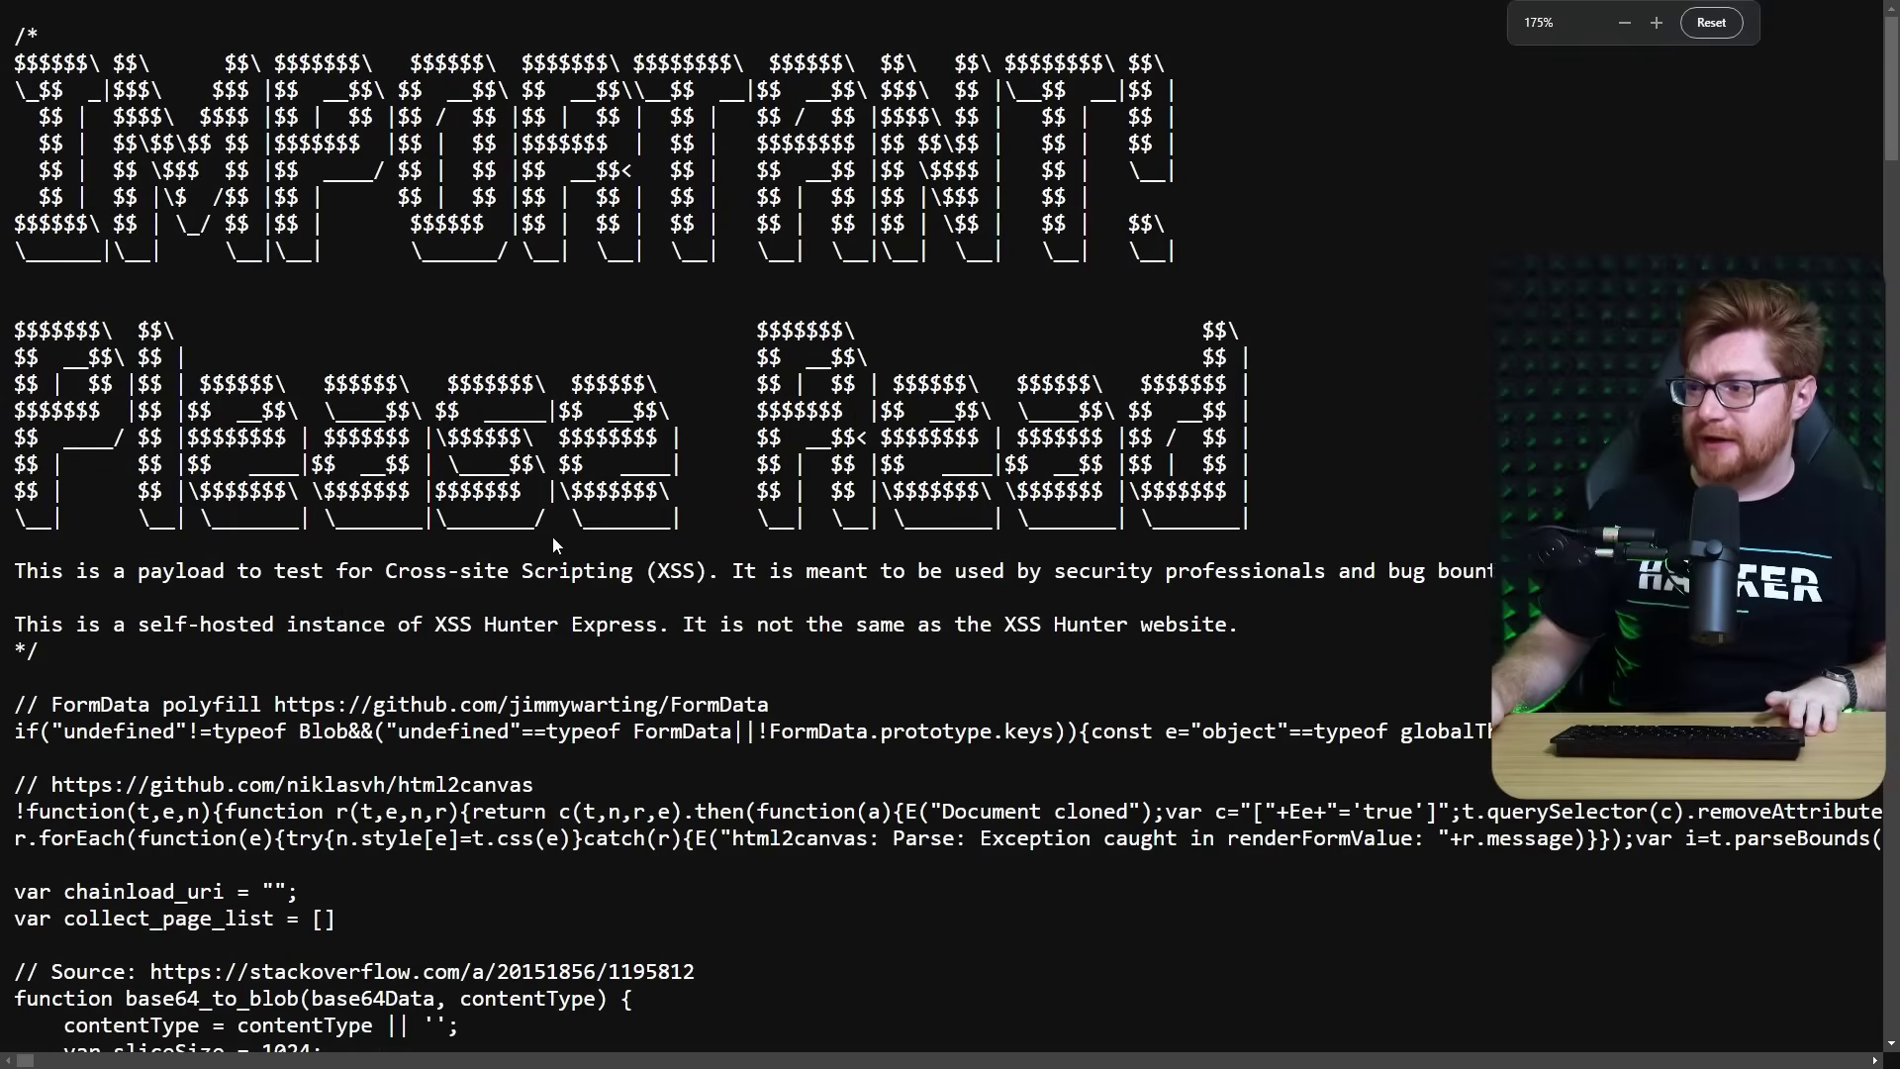
# Highlight the cross-site scripting notice in the XSS Hunter Express payload and read through the script's functions.
pyautogui.moveTo(353, 580); pyautogui.dragTo(1370, 580)
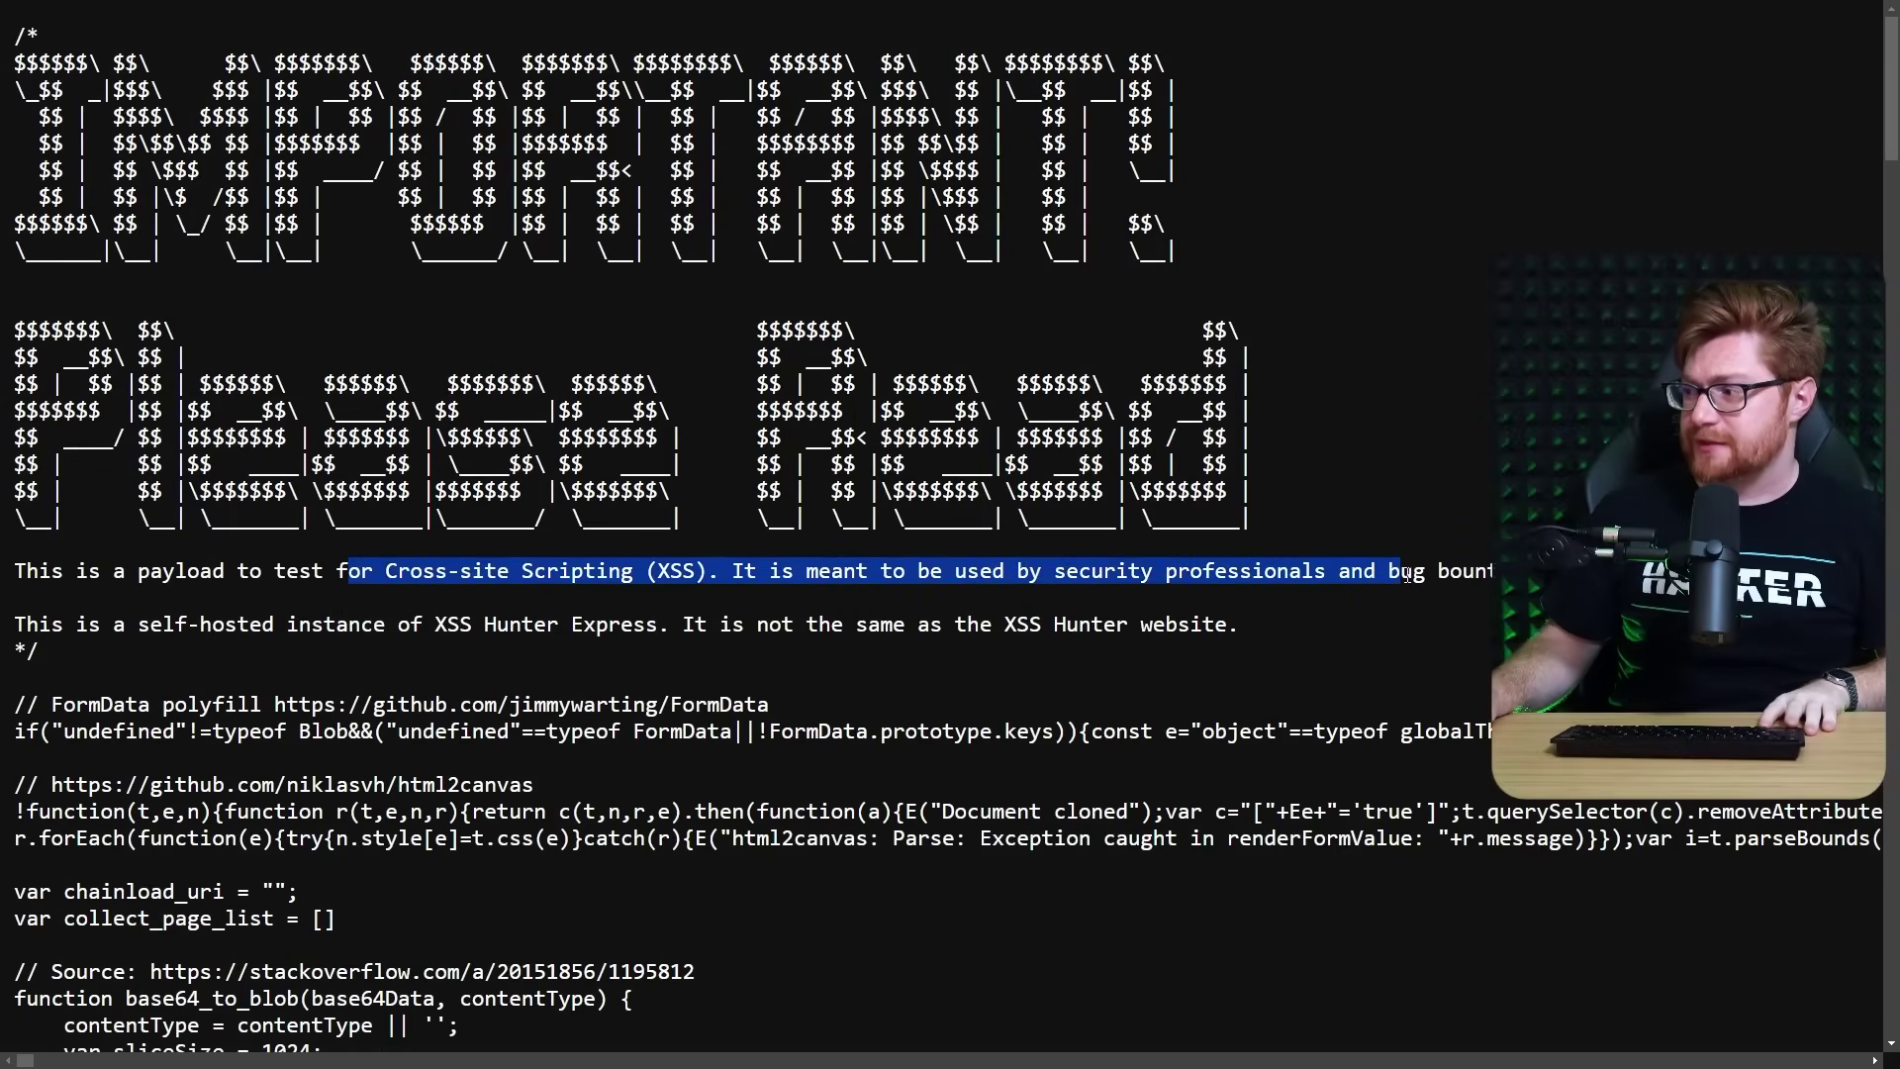
pyautogui.scroll(-1, 1412, 643)
pyautogui.moveTo(425, 526); pyautogui.dragTo(697, 527)
pyautogui.scroll(-3, 1133, 699)
pyautogui.scroll(-15, 1191, 727)
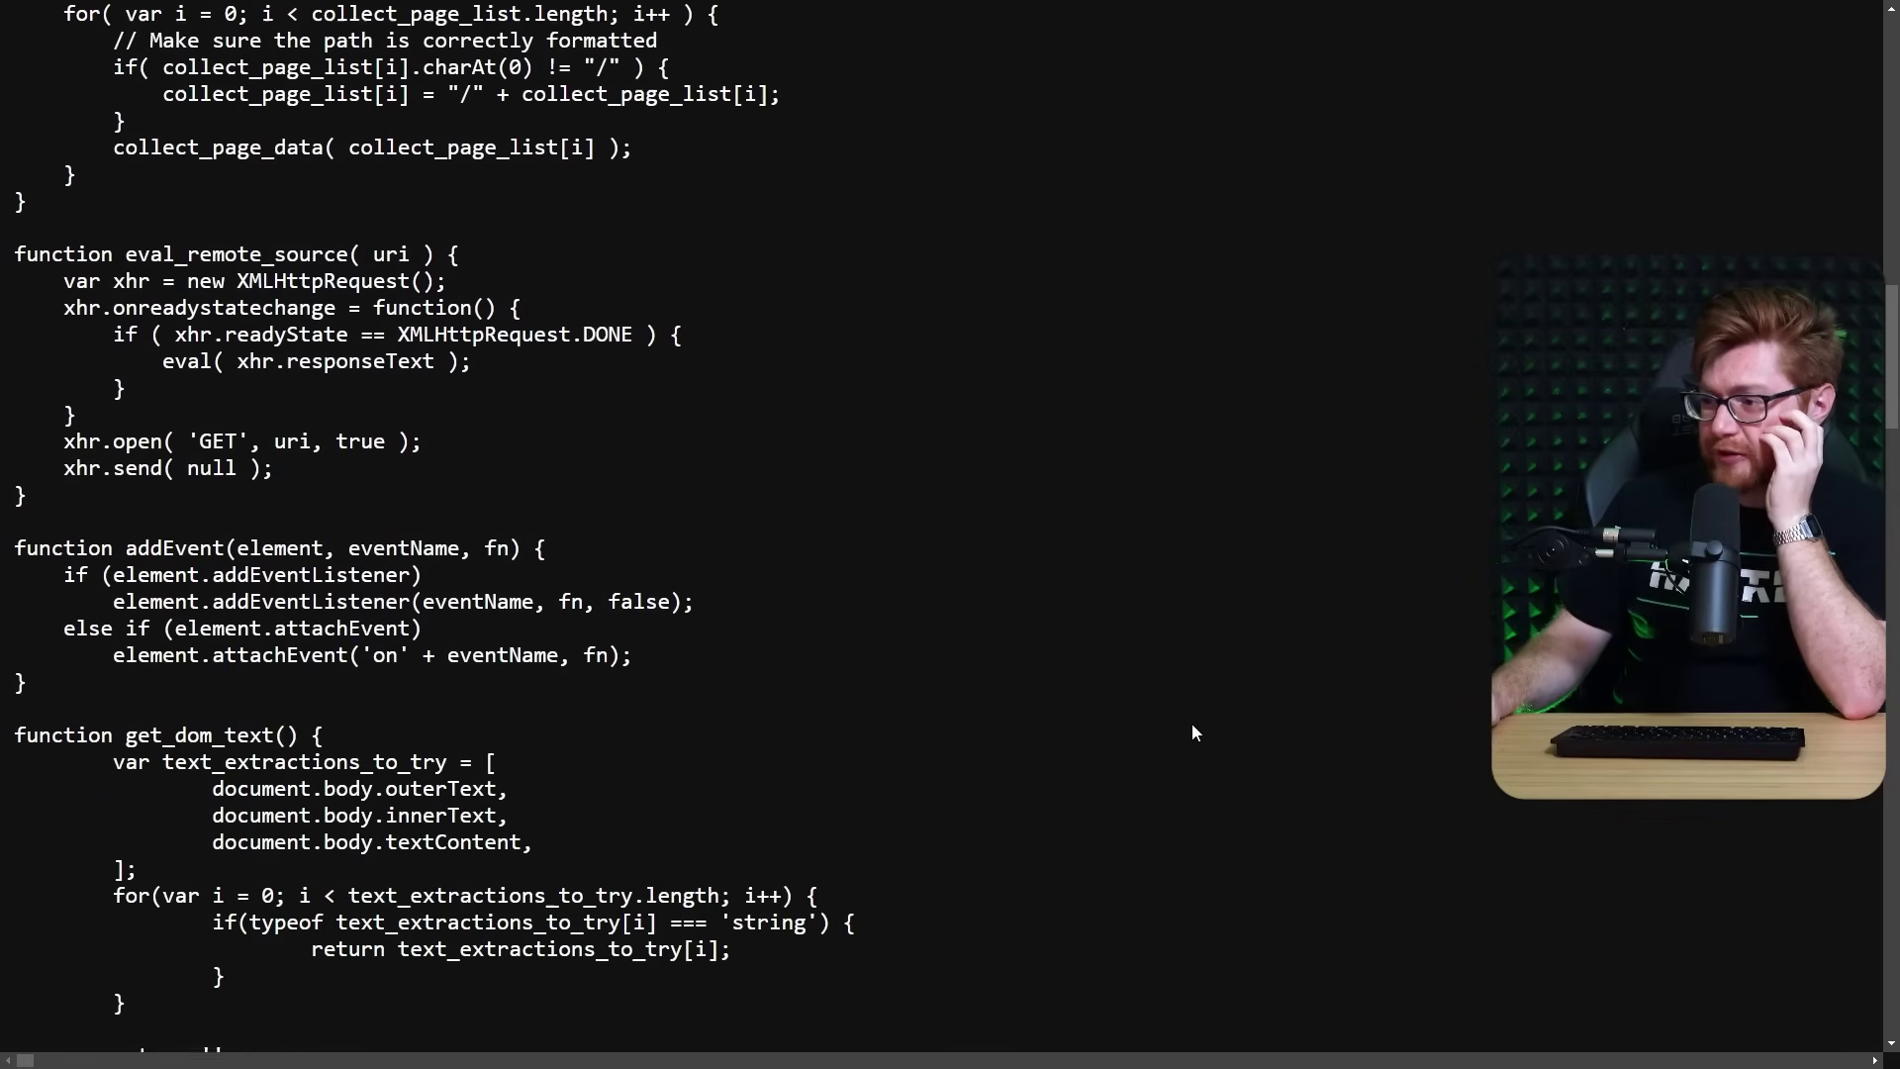
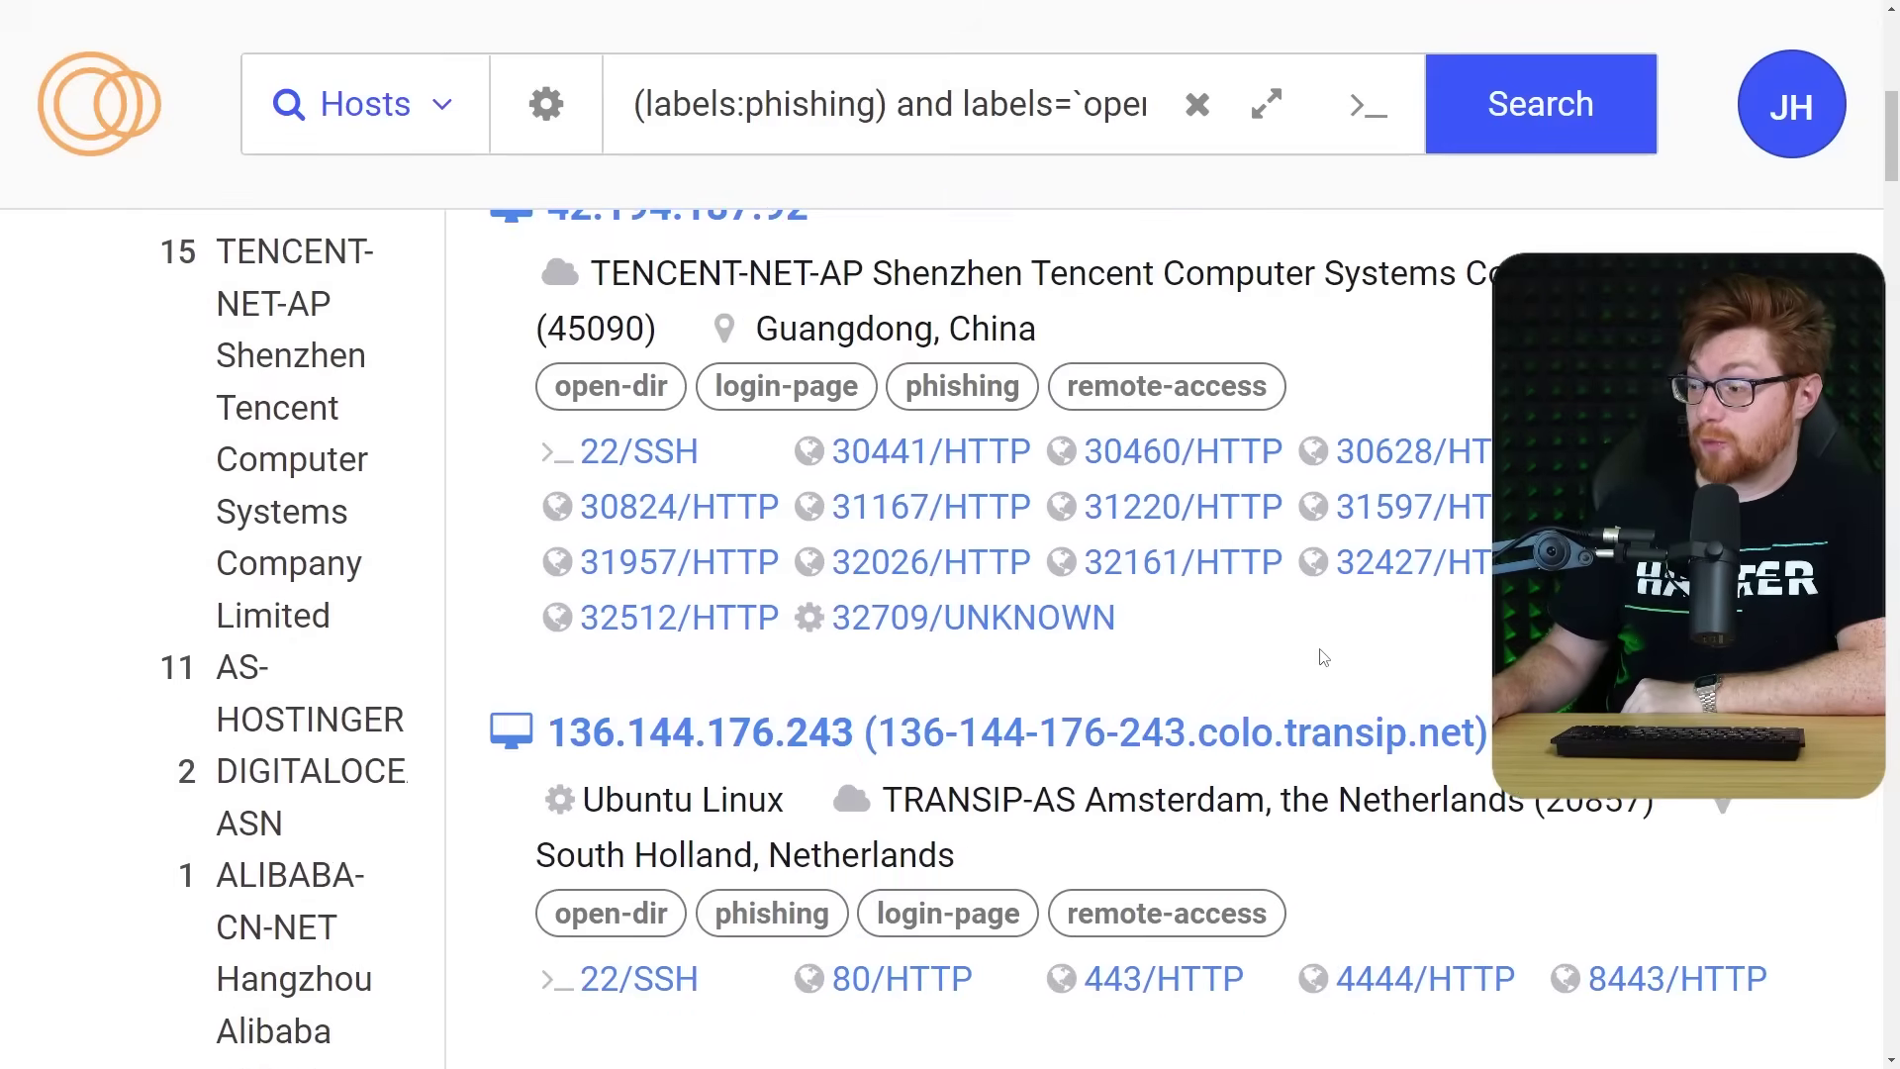
# Look through the Censys host results matching the phishing and open-dir labels, and return to the start of the list.
pyautogui.scroll(-10, 1323, 657)
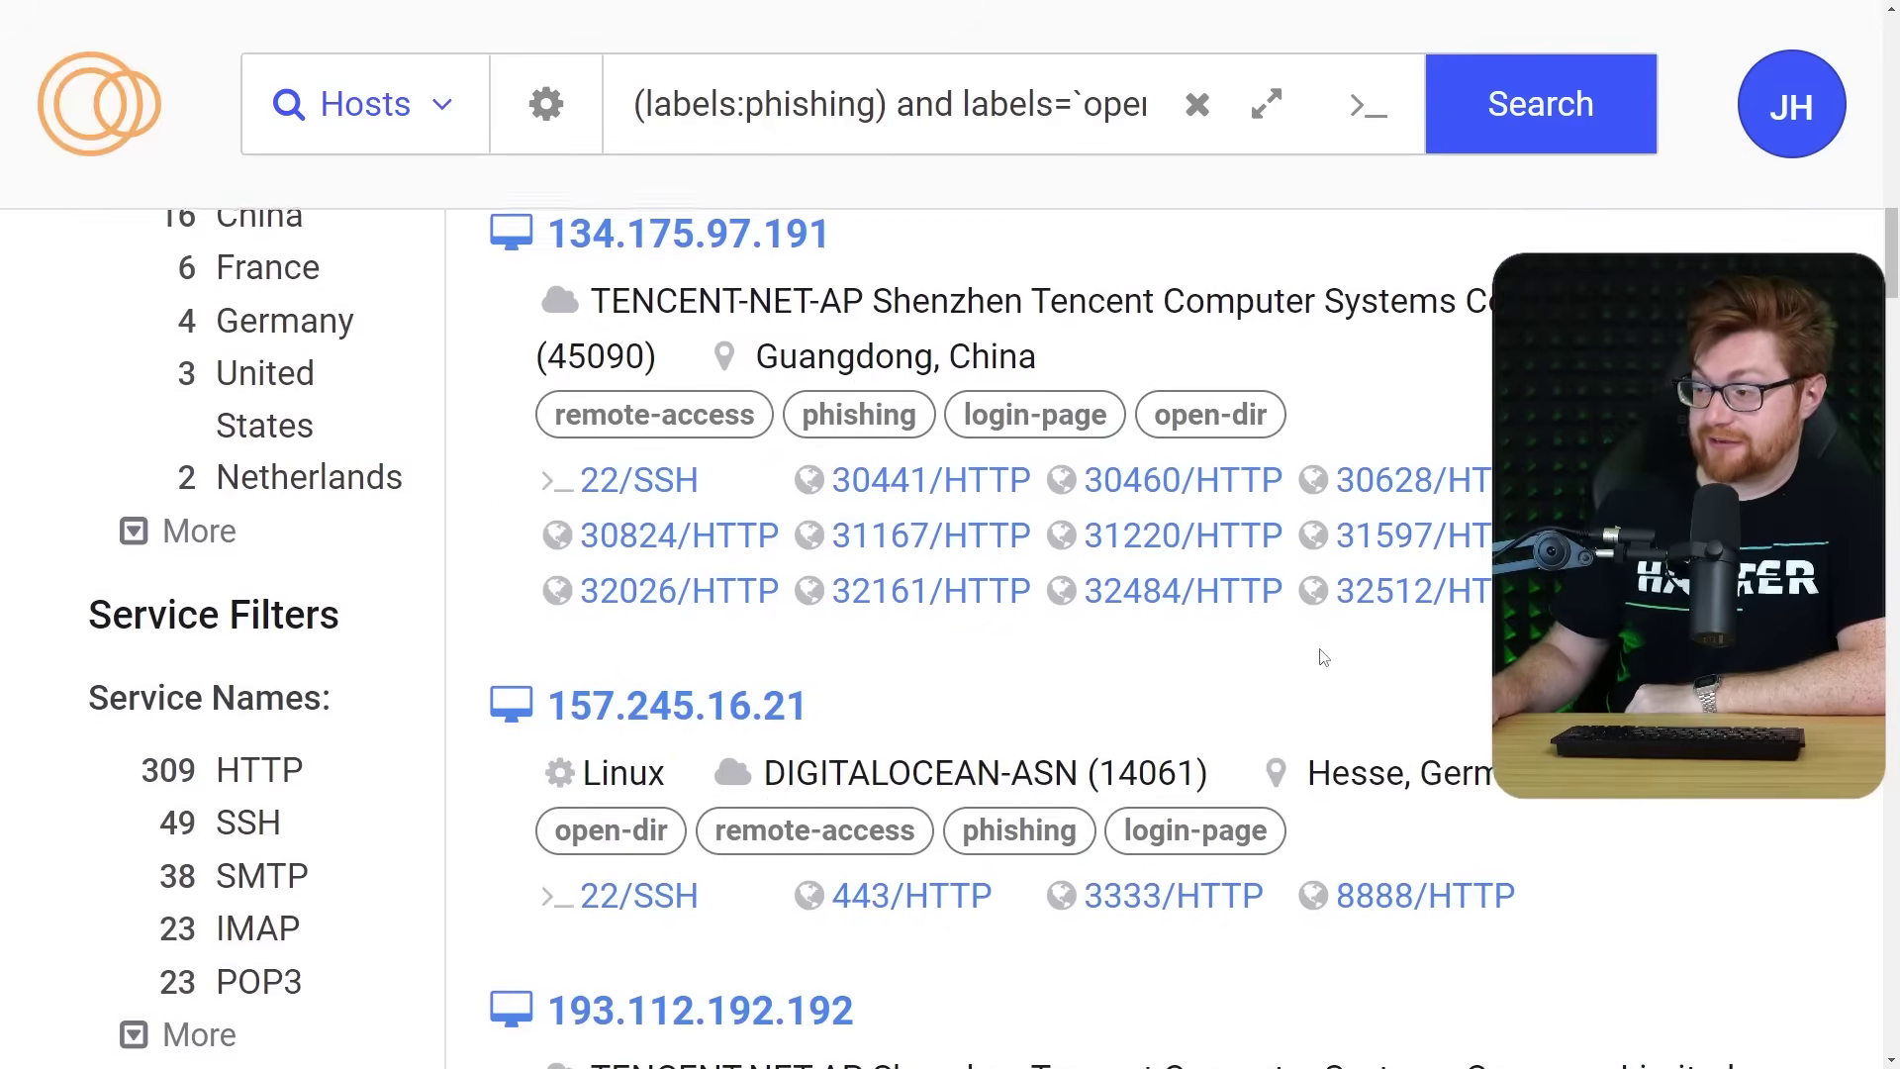
pyautogui.scroll(-7, 1298, 673)
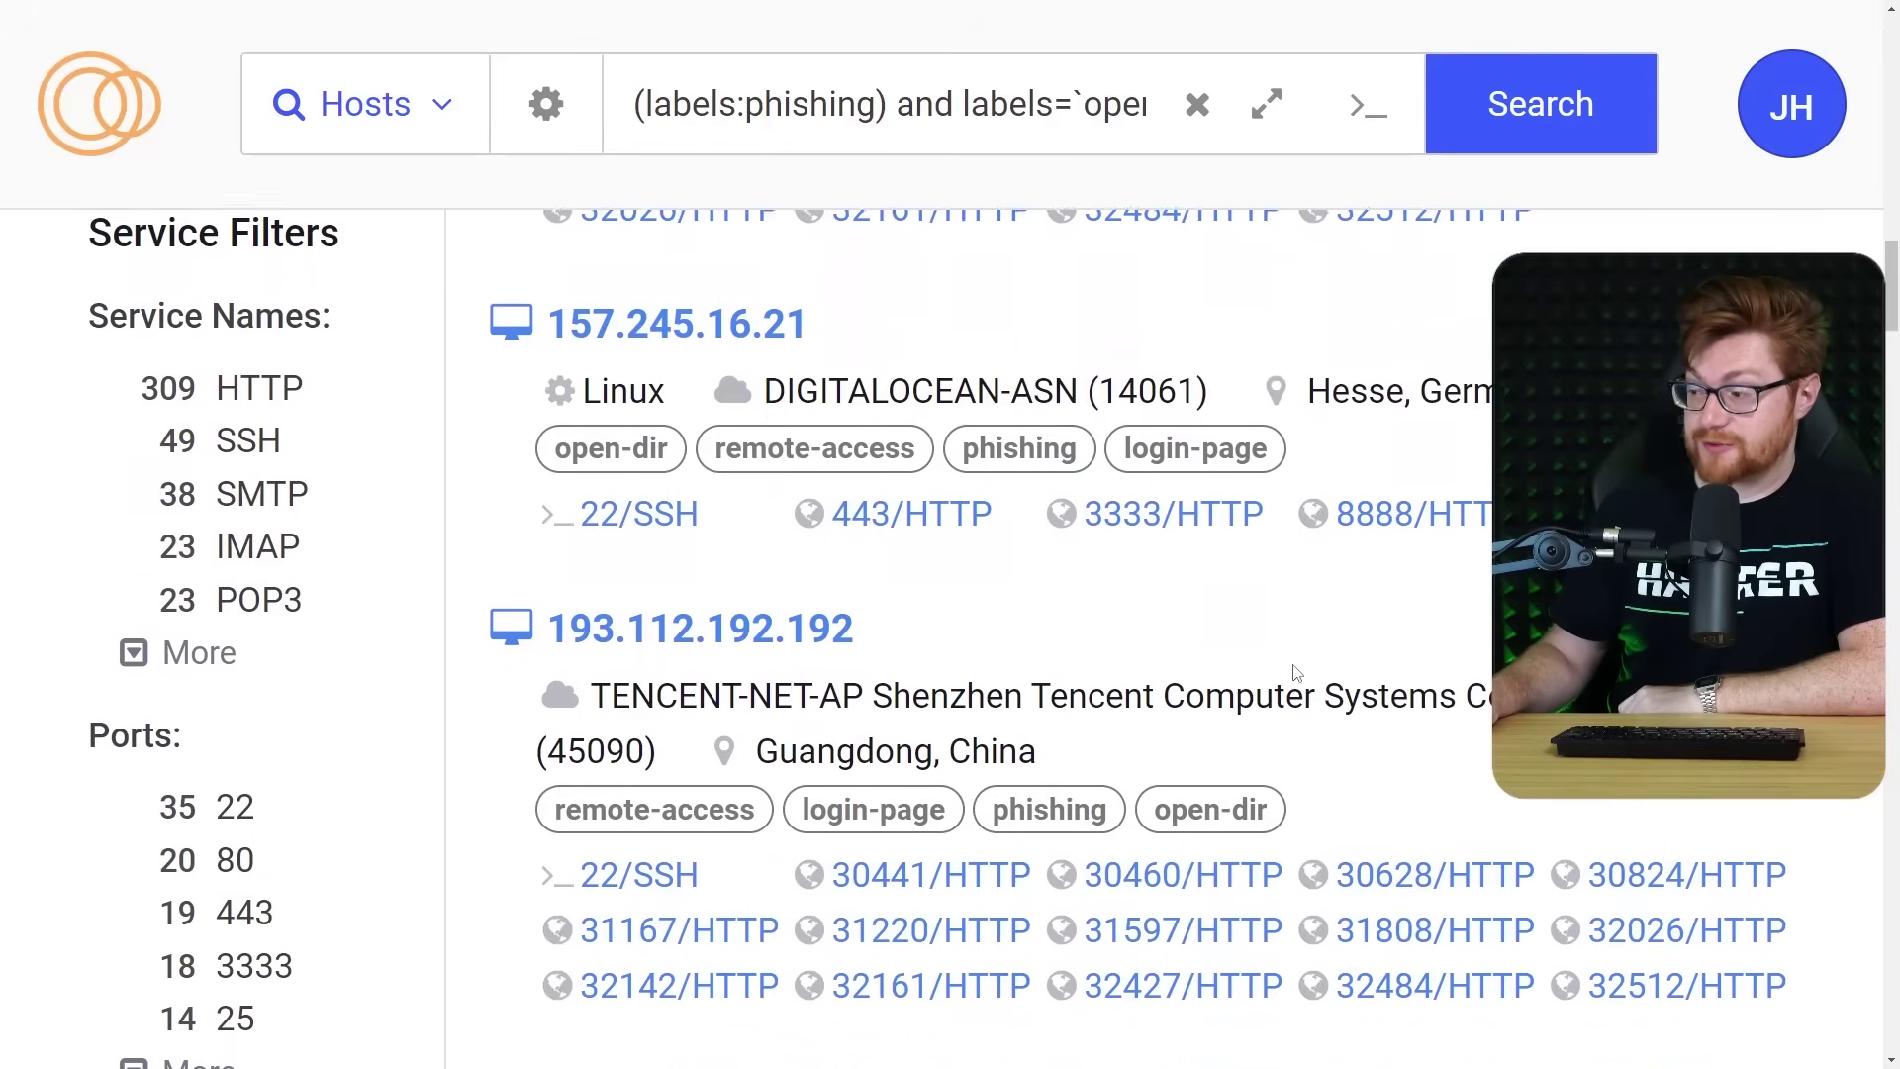
pyautogui.scroll(-10, 1294, 665)
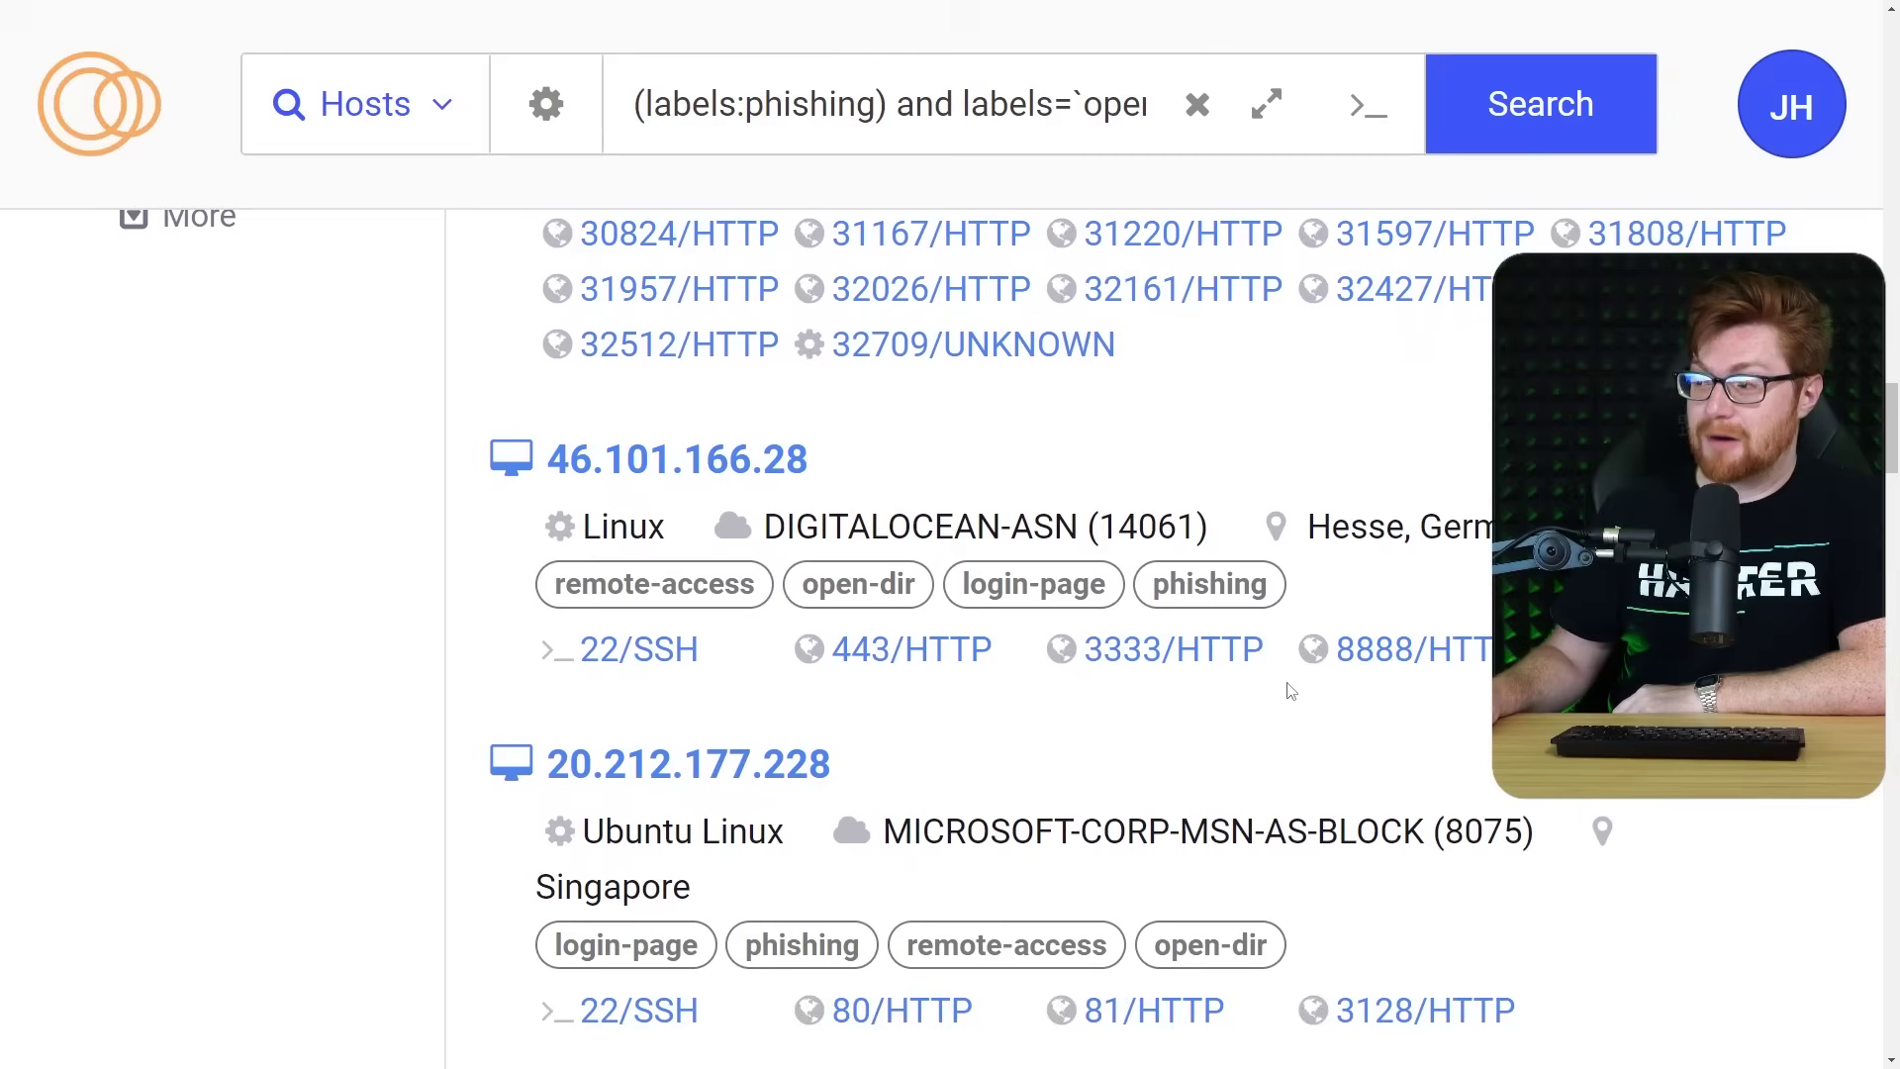
pyautogui.scroll(-3, 1281, 707)
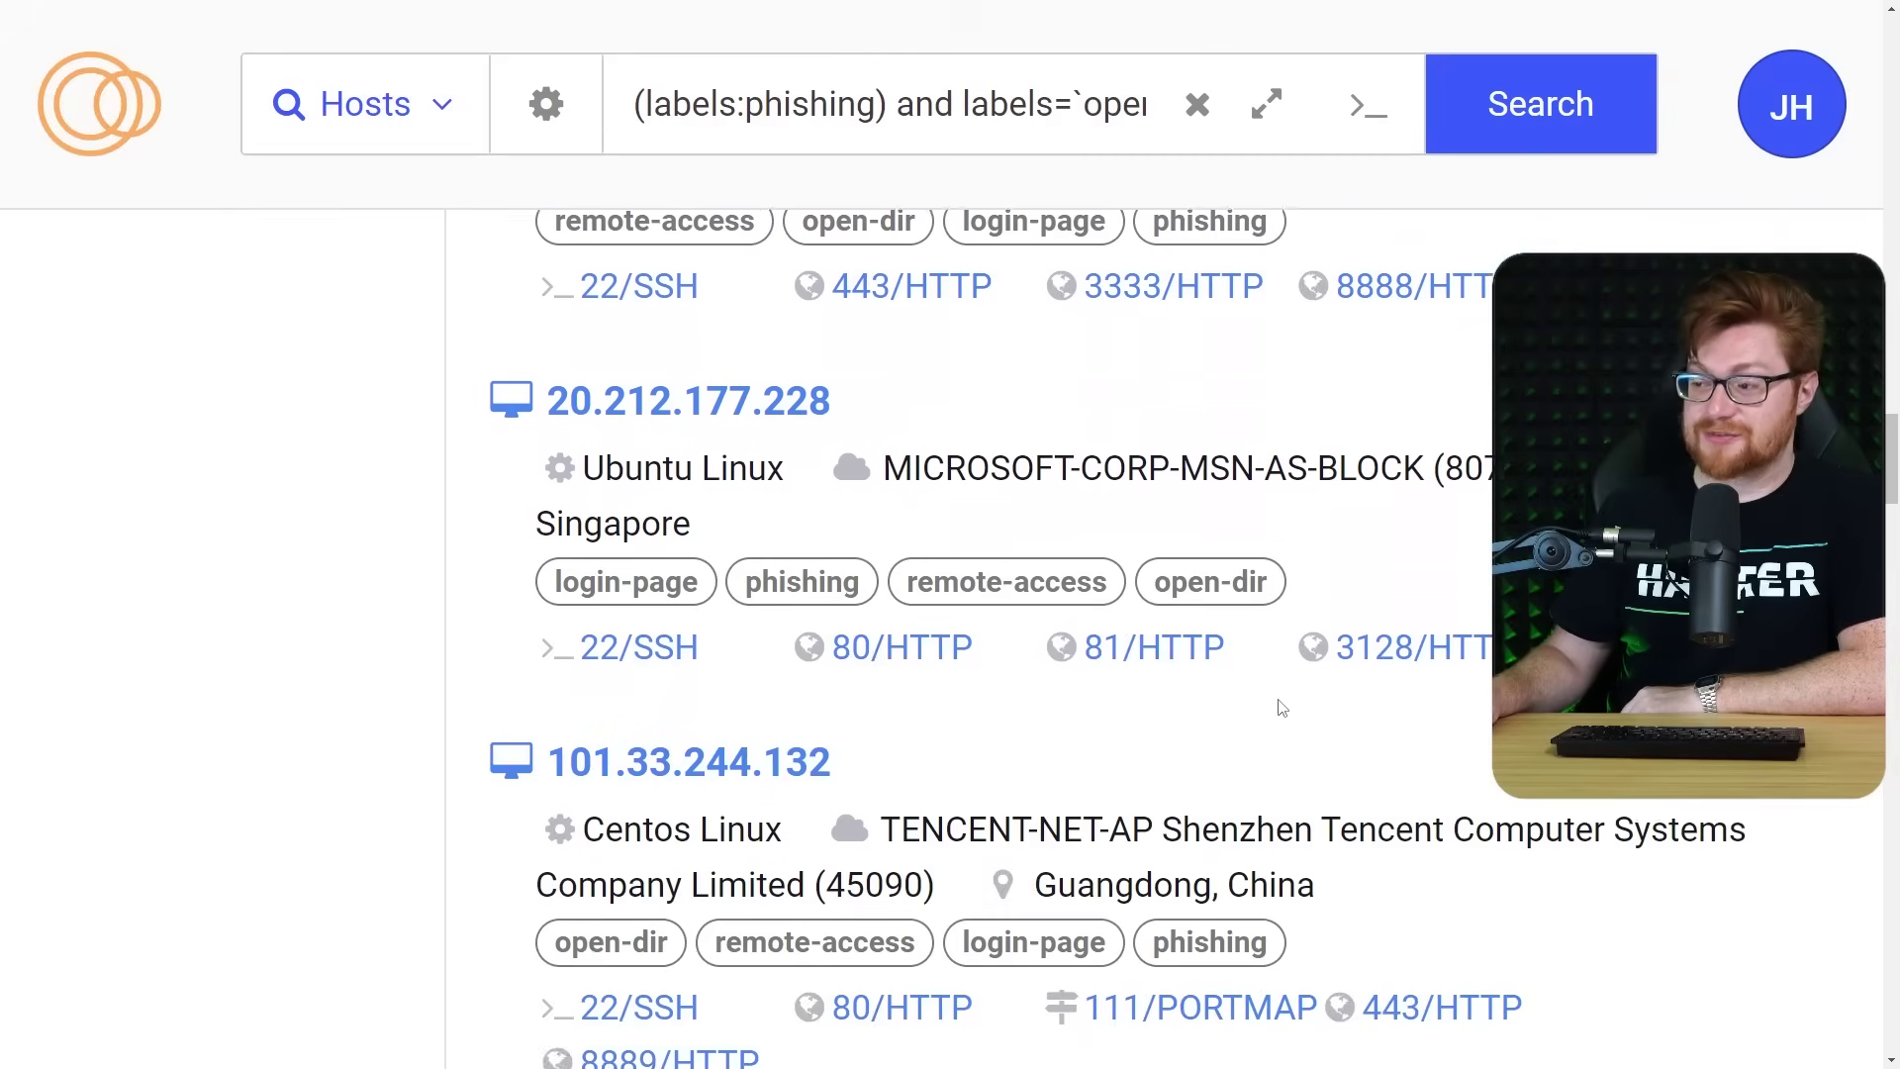
pyautogui.scroll(20, 1217, 722)
pyautogui.scroll(-2, 1108, 732)
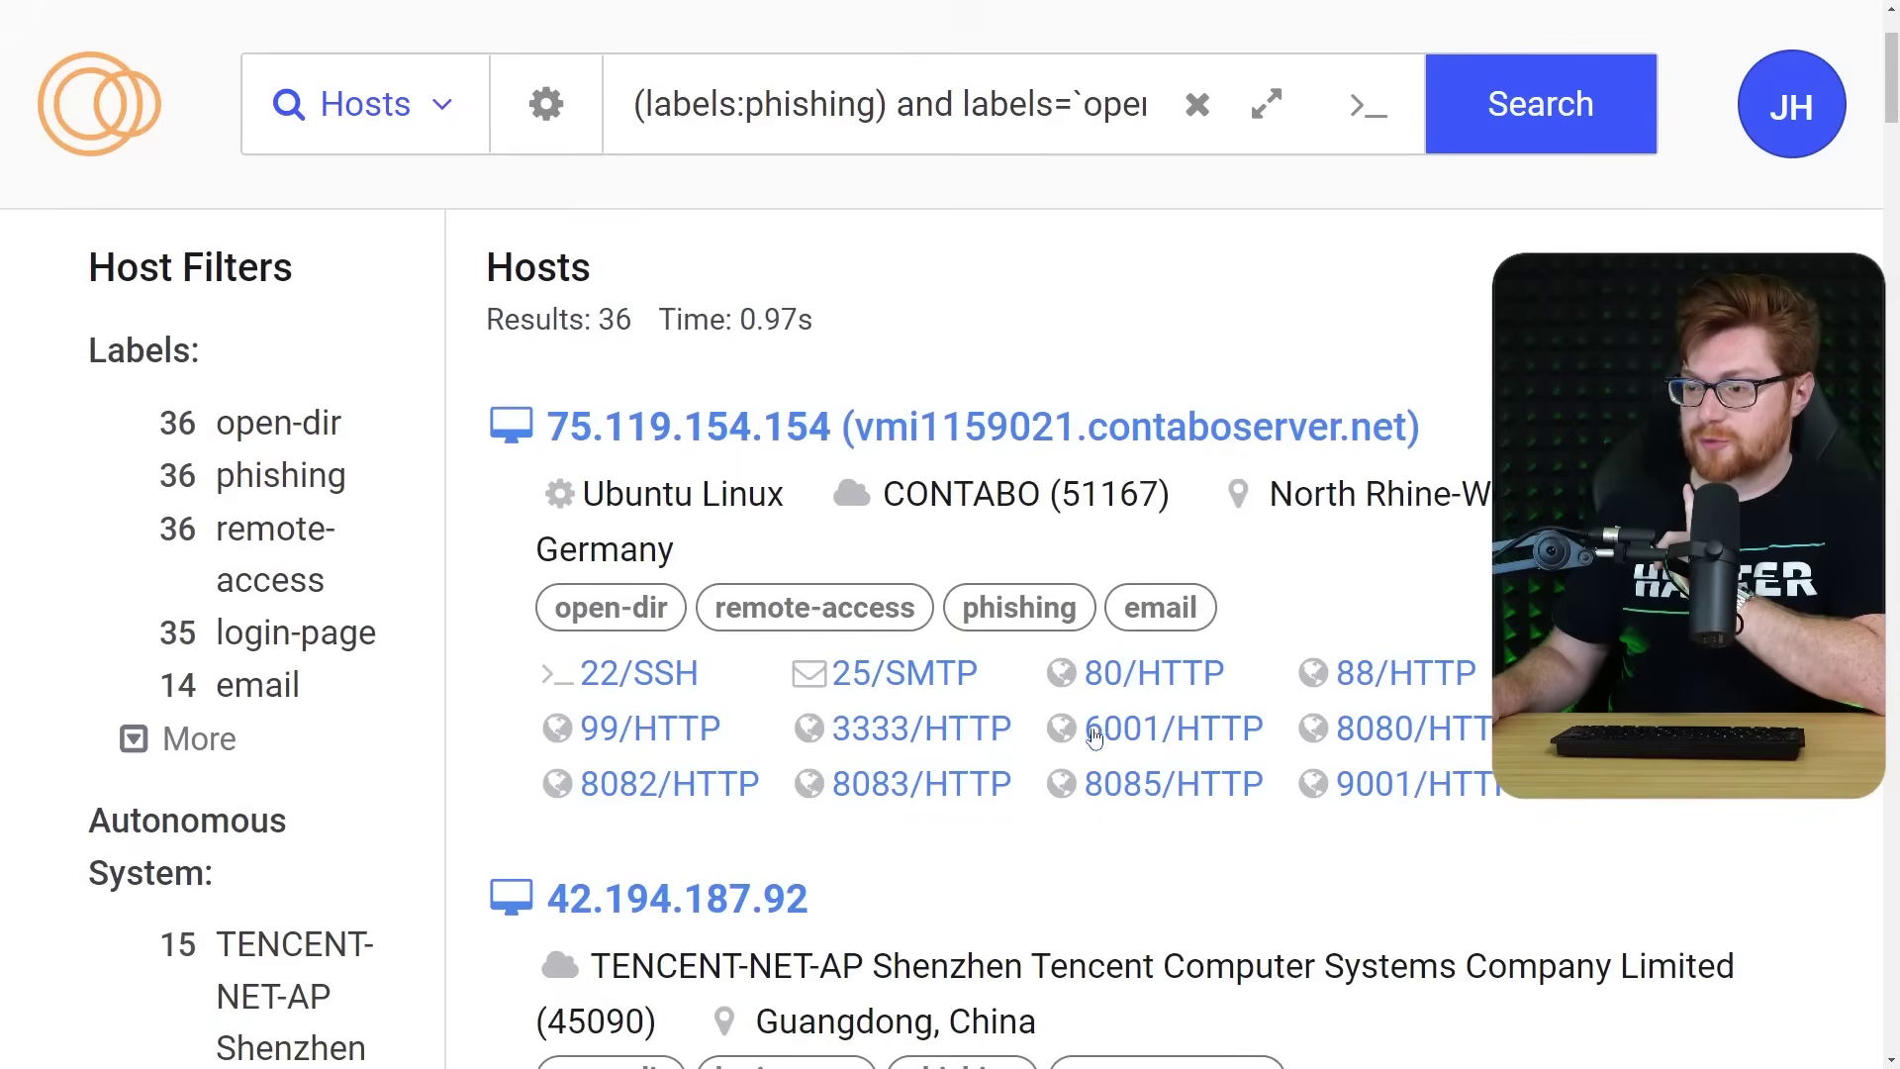
# Expand the full list of host labels and review the autonomous system, location, service and port filters below it.
pyautogui.click(156, 752)
pyautogui.scroll(-2, 201, 623)
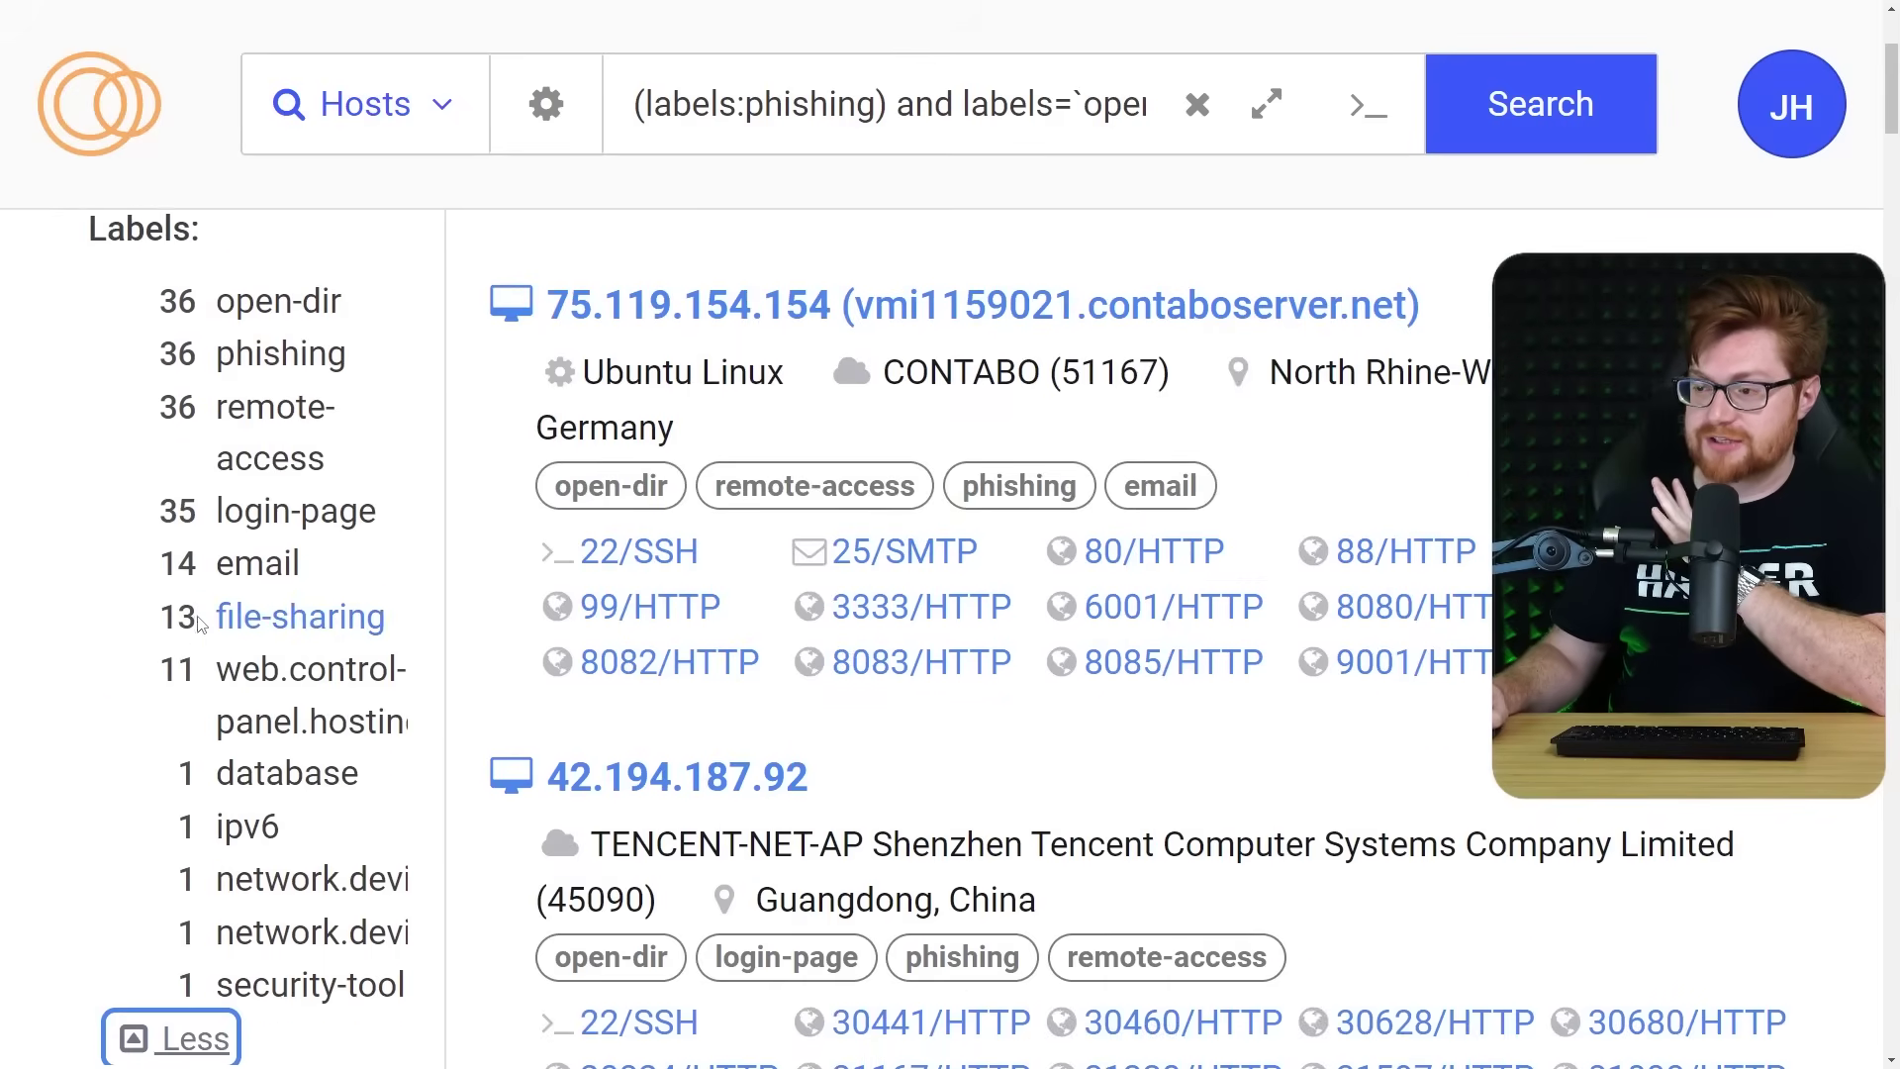
pyautogui.scroll(-6, 201, 623)
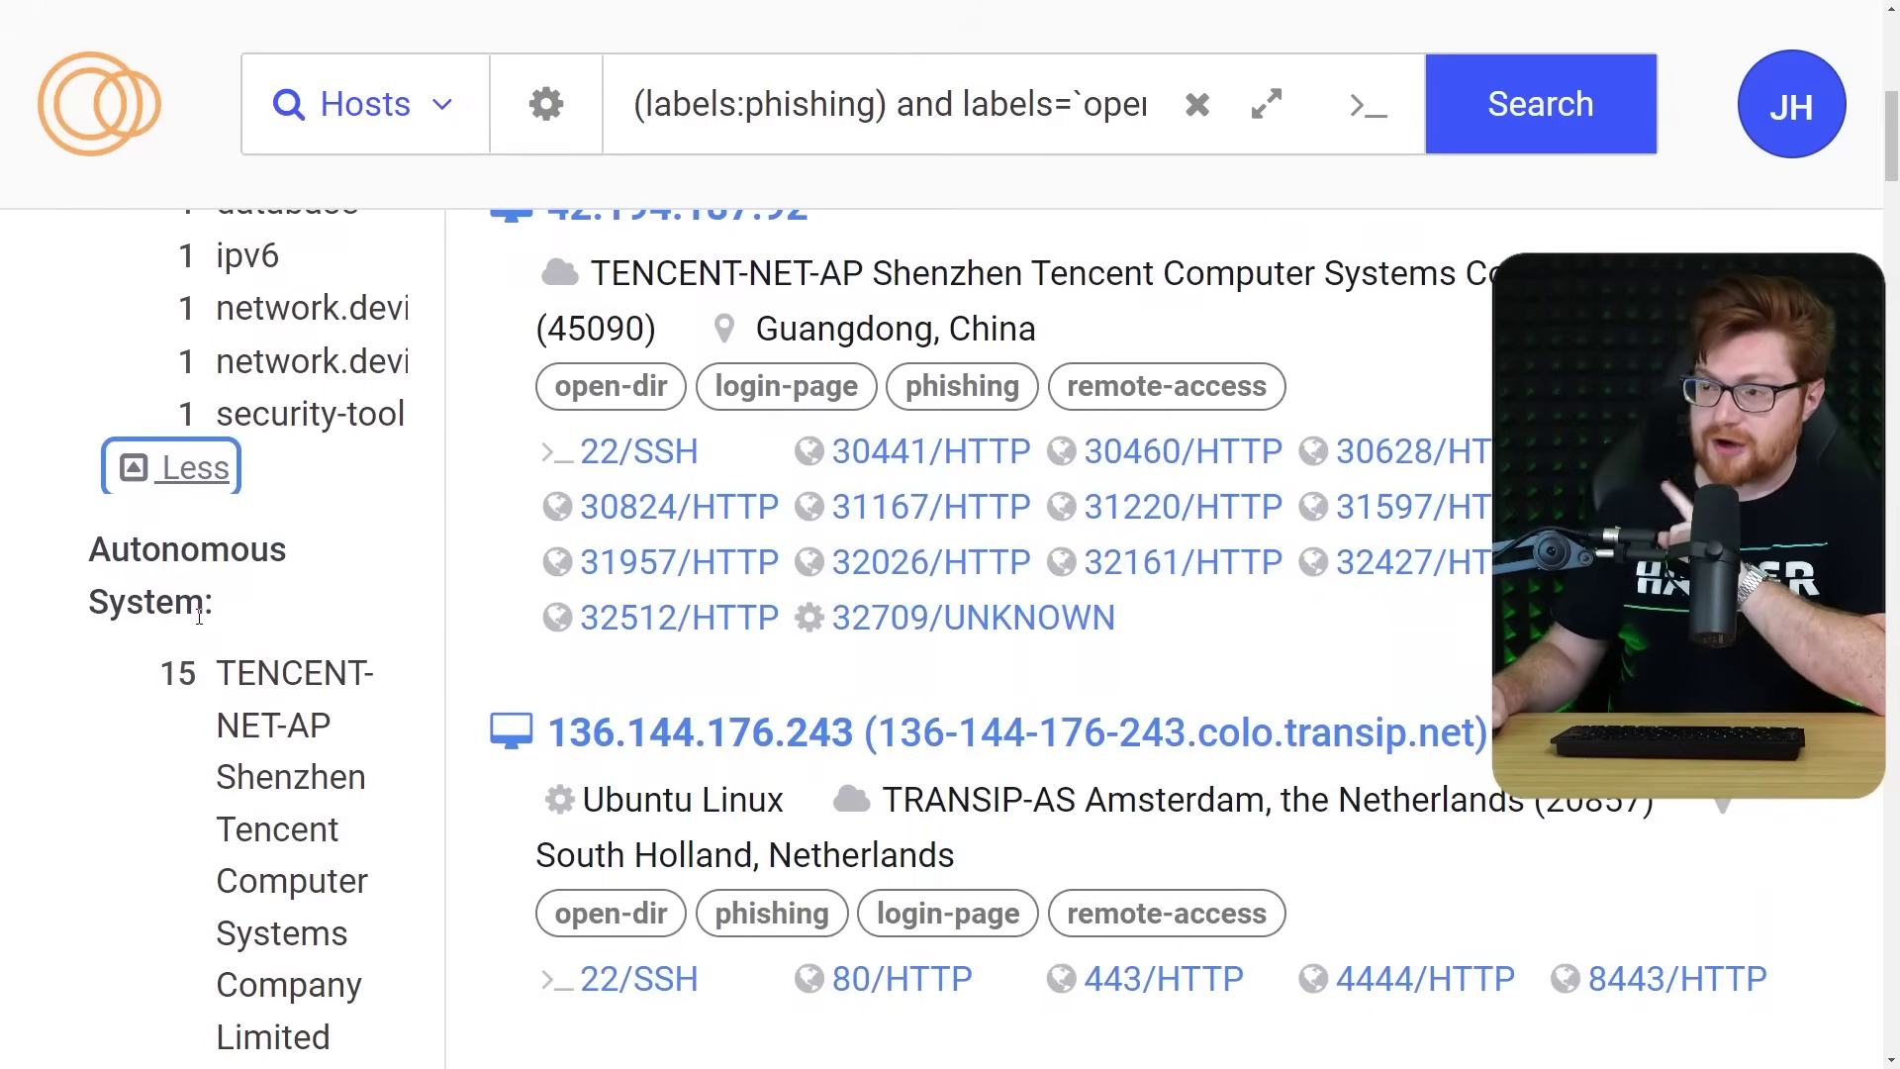
pyautogui.scroll(-1, 199, 617)
pyautogui.scroll(-12, 201, 623)
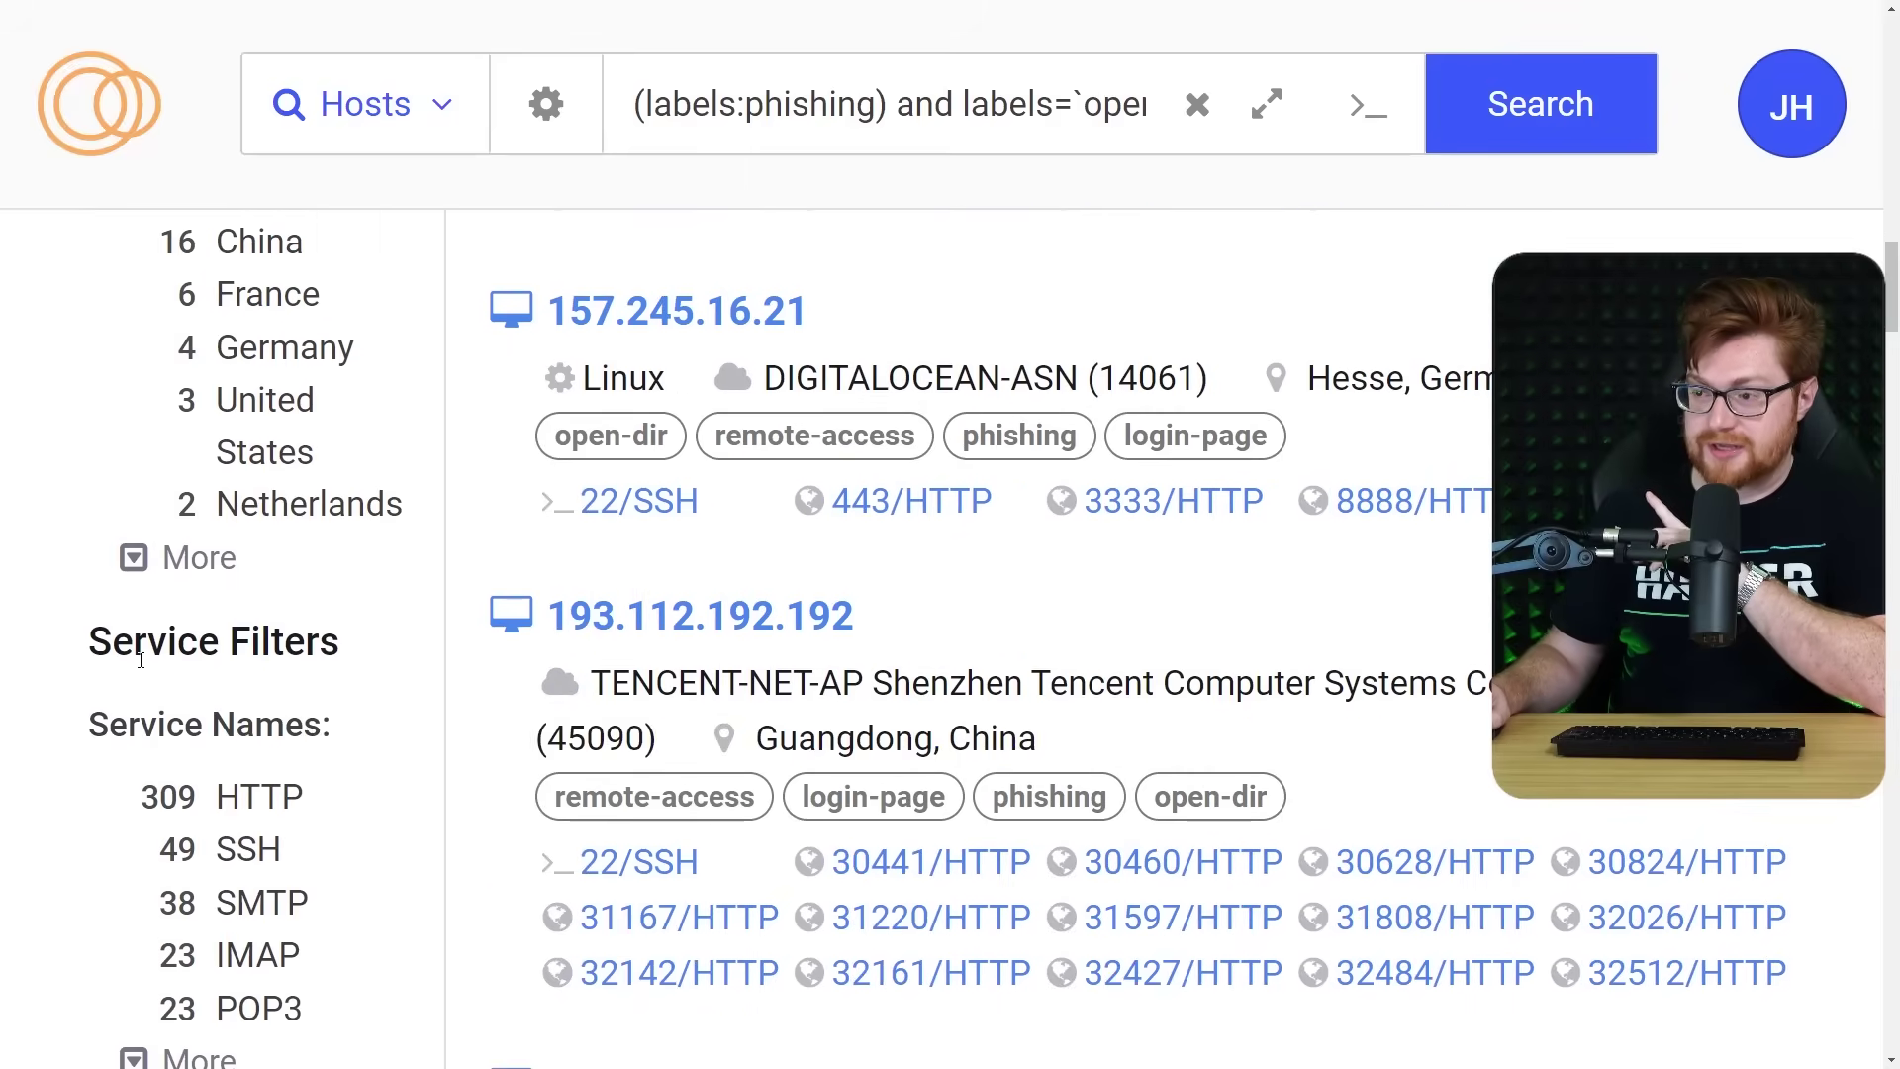
pyautogui.scroll(-9, 141, 660)
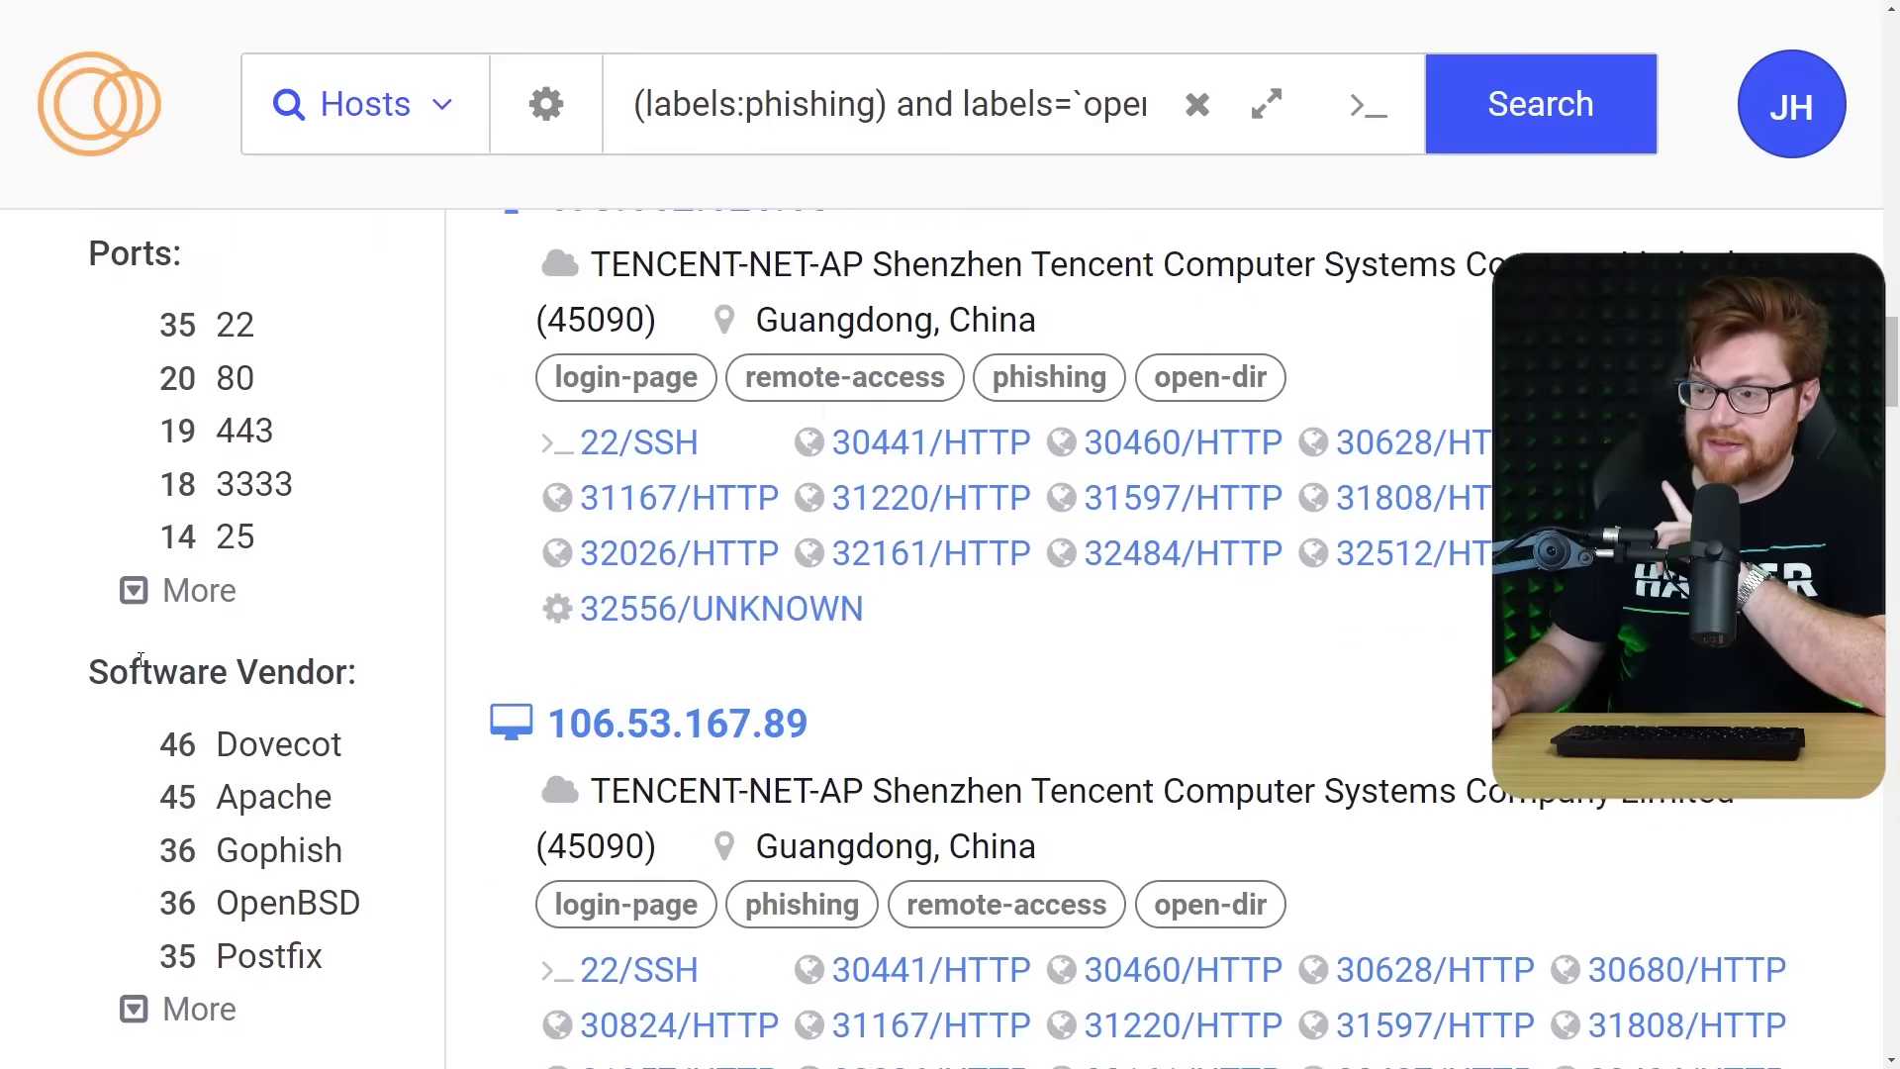
pyautogui.scroll(-1, 141, 660)
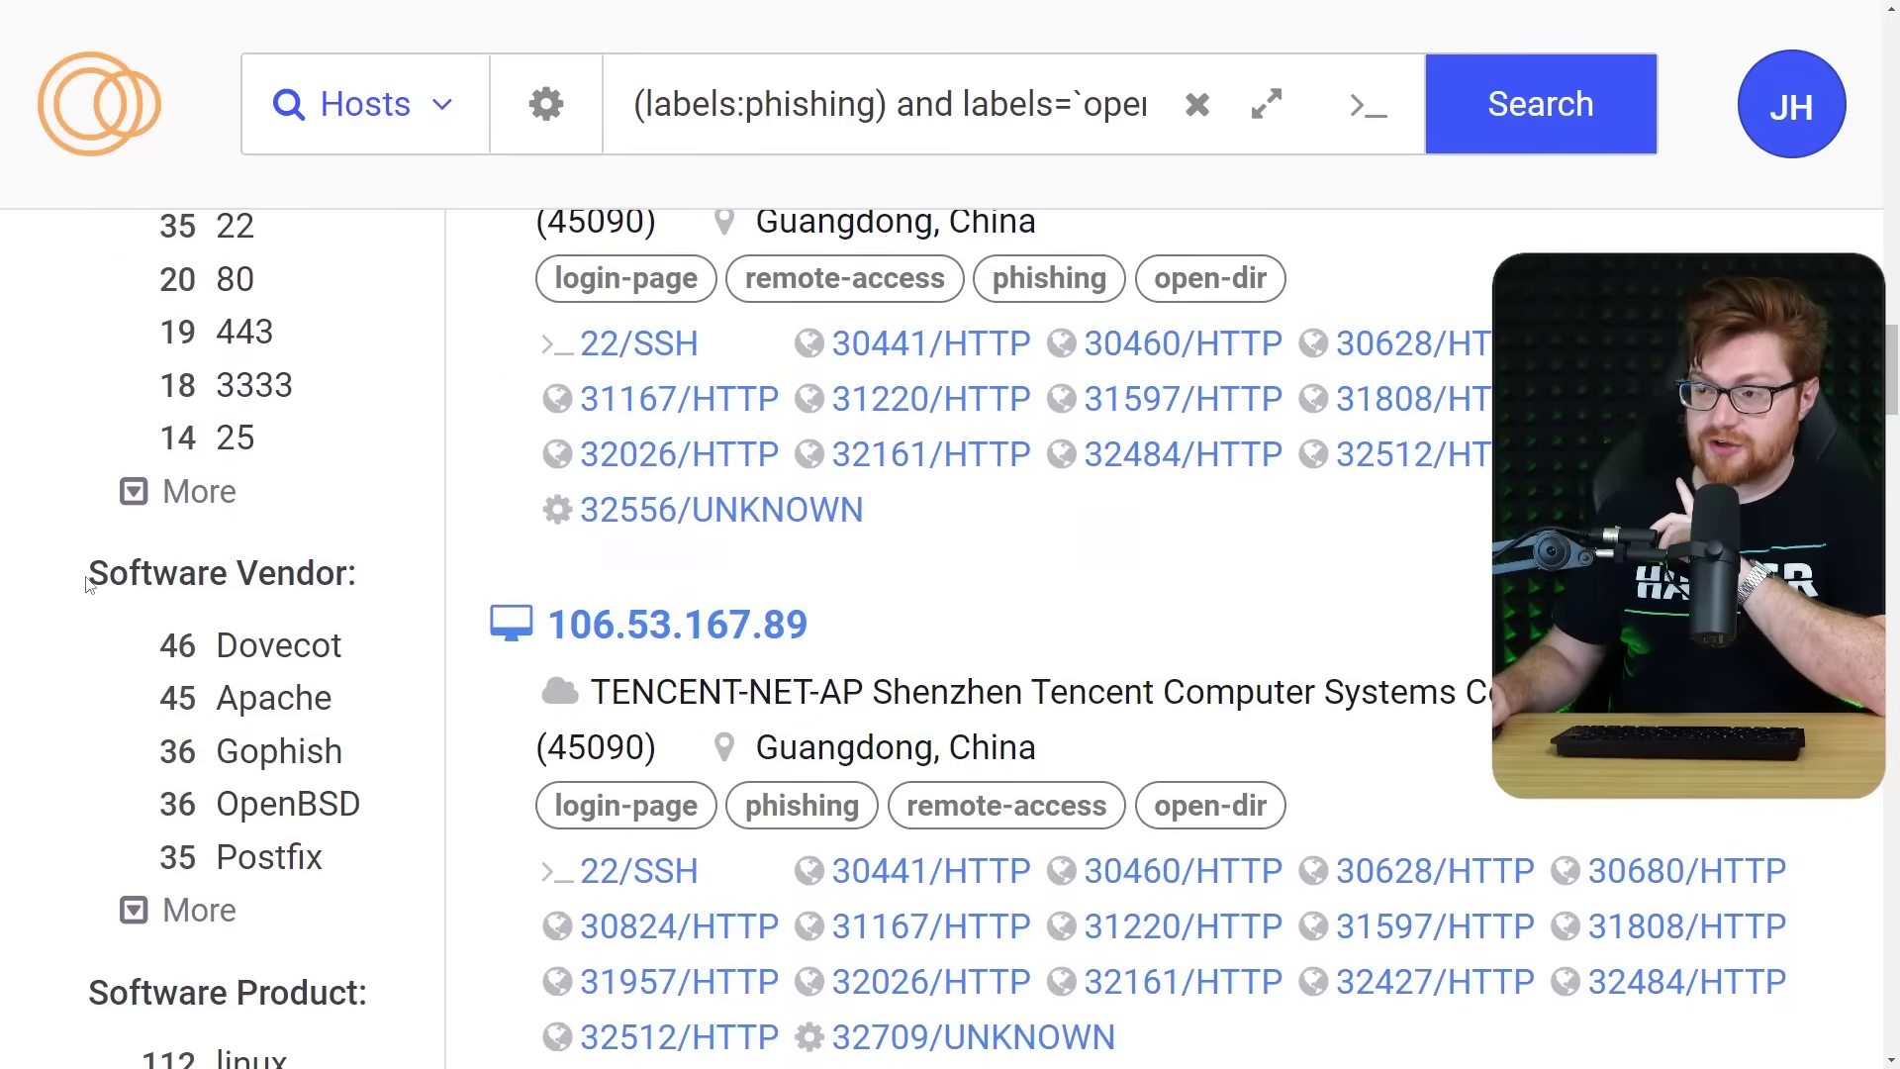
# Expand the Software Product filter and look through the products found on the matching hosts.
pyautogui.scroll(-4, 407, 576)
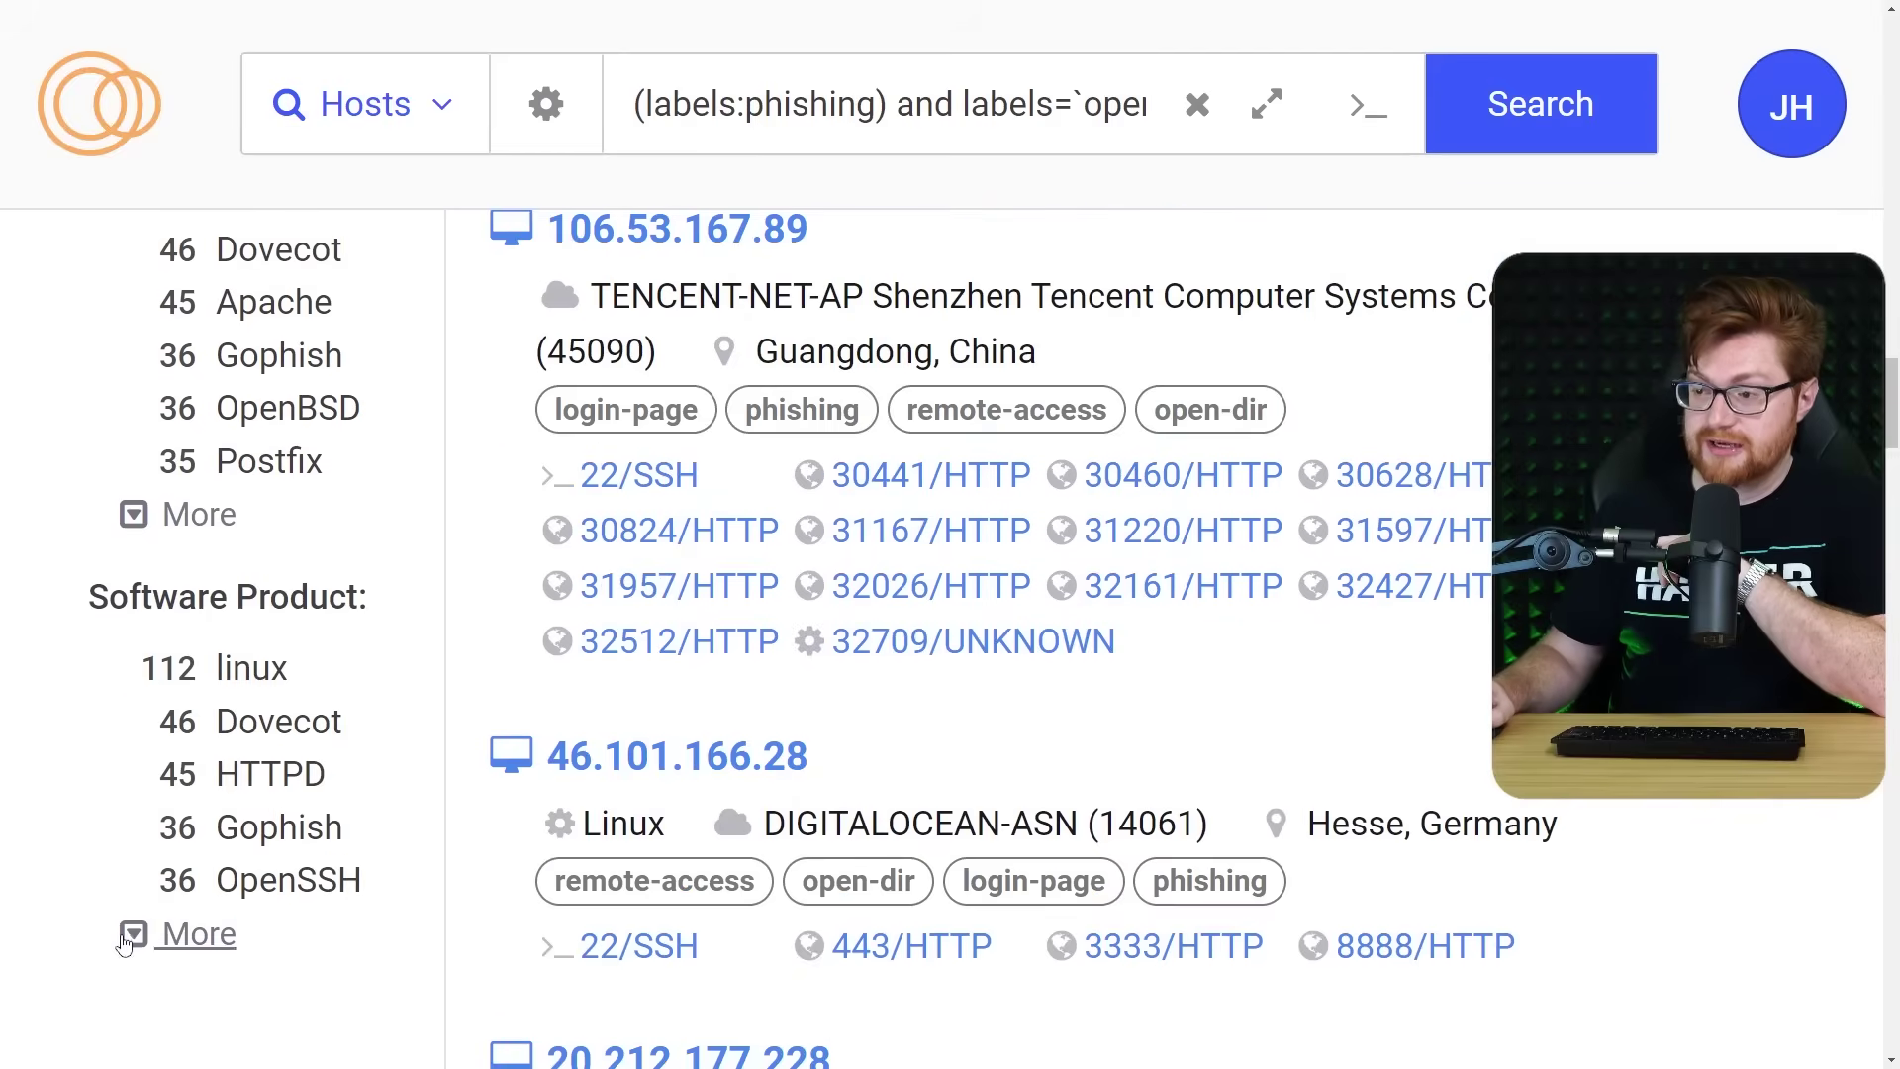
pyautogui.click(133, 934)
pyautogui.scroll(-6, 104, 770)
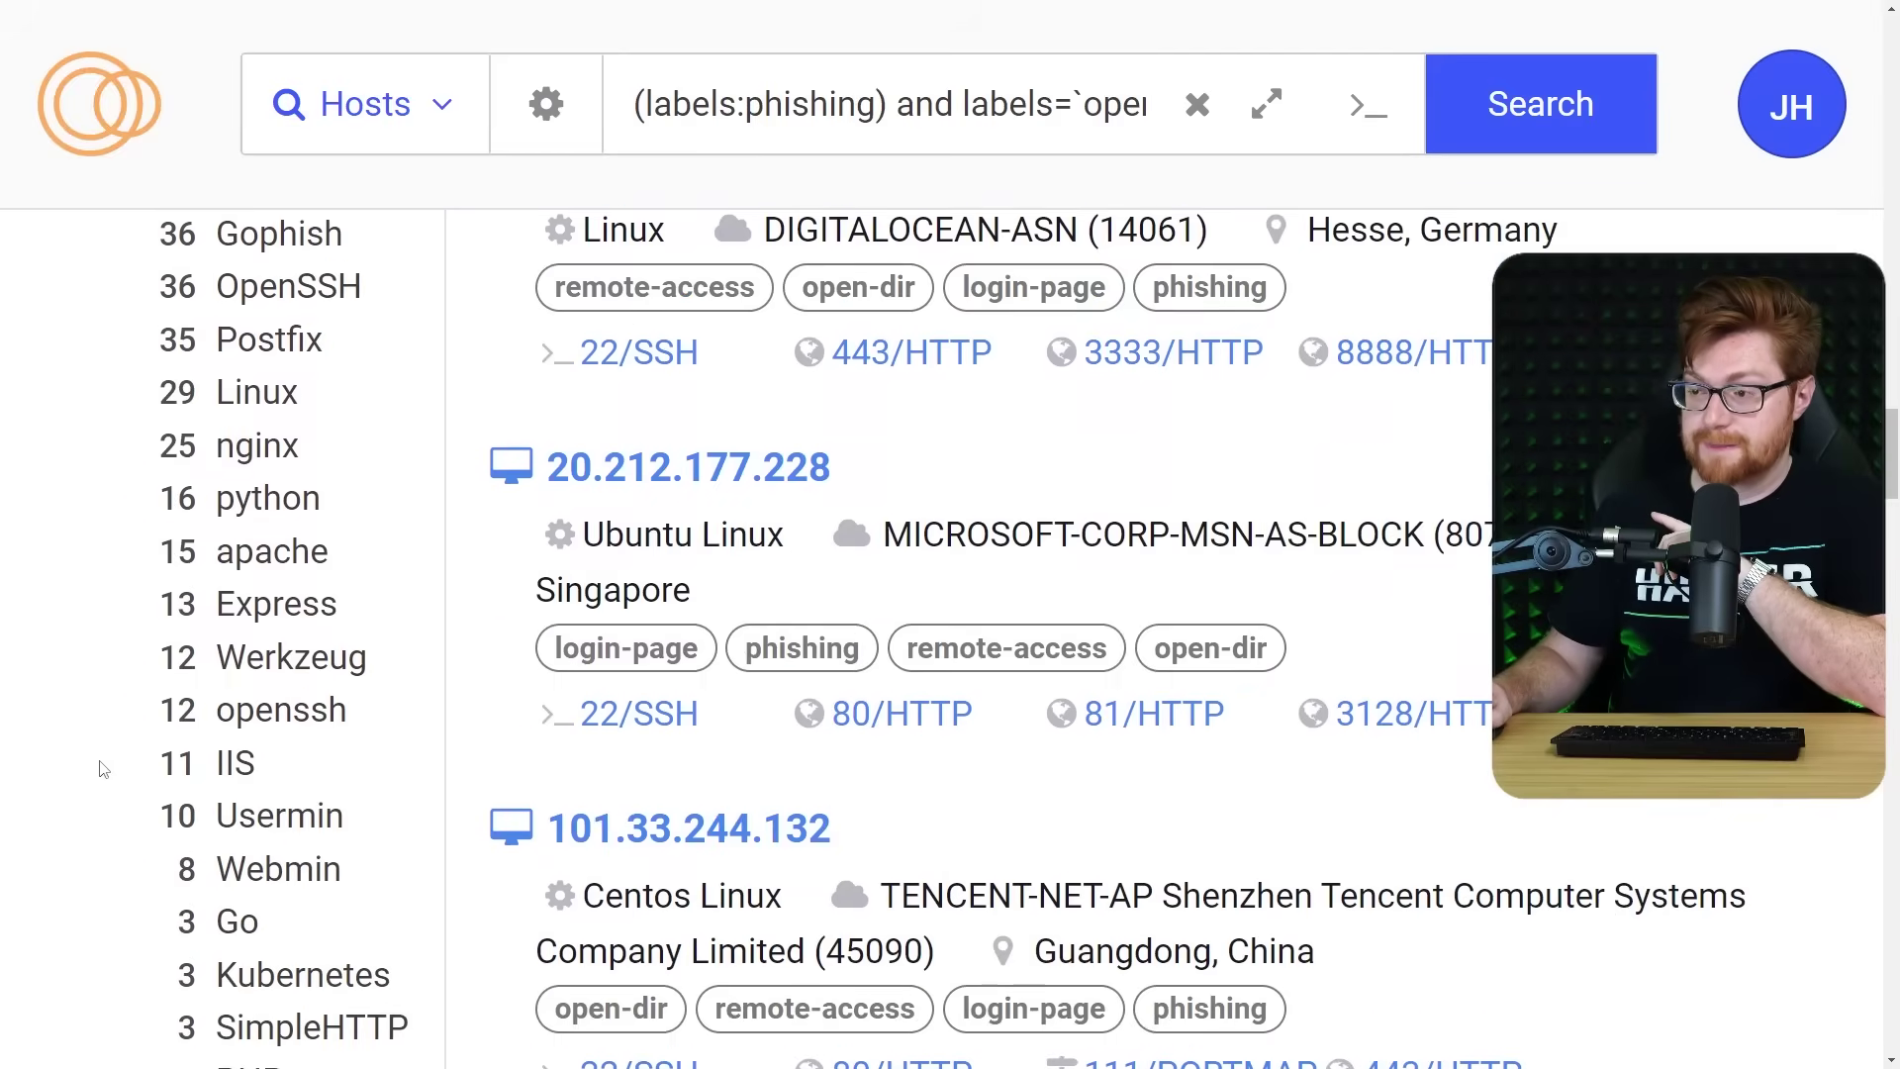
pyautogui.scroll(6, 109, 772)
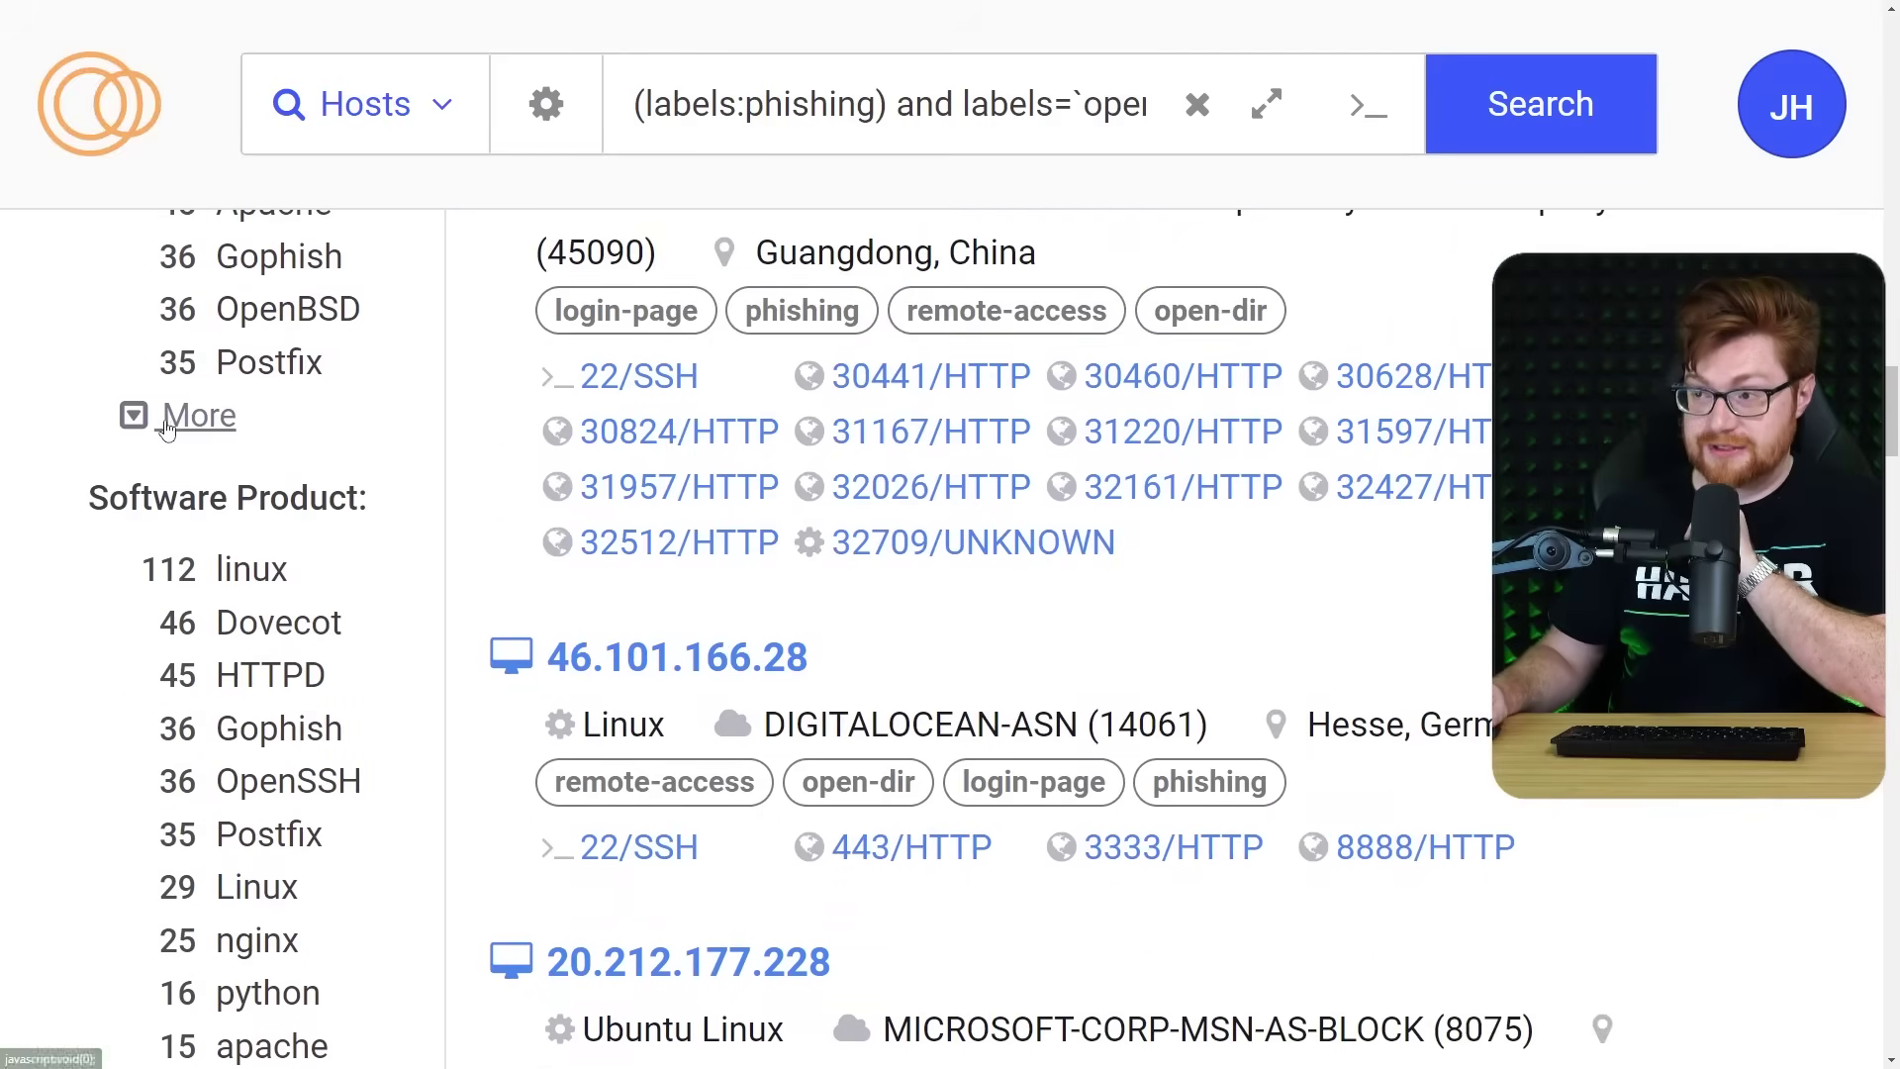
# Expand the Software Vendor filter and look through the vendors found on the matching hosts.
pyautogui.click(165, 425)
pyautogui.scroll(-2, 85, 628)
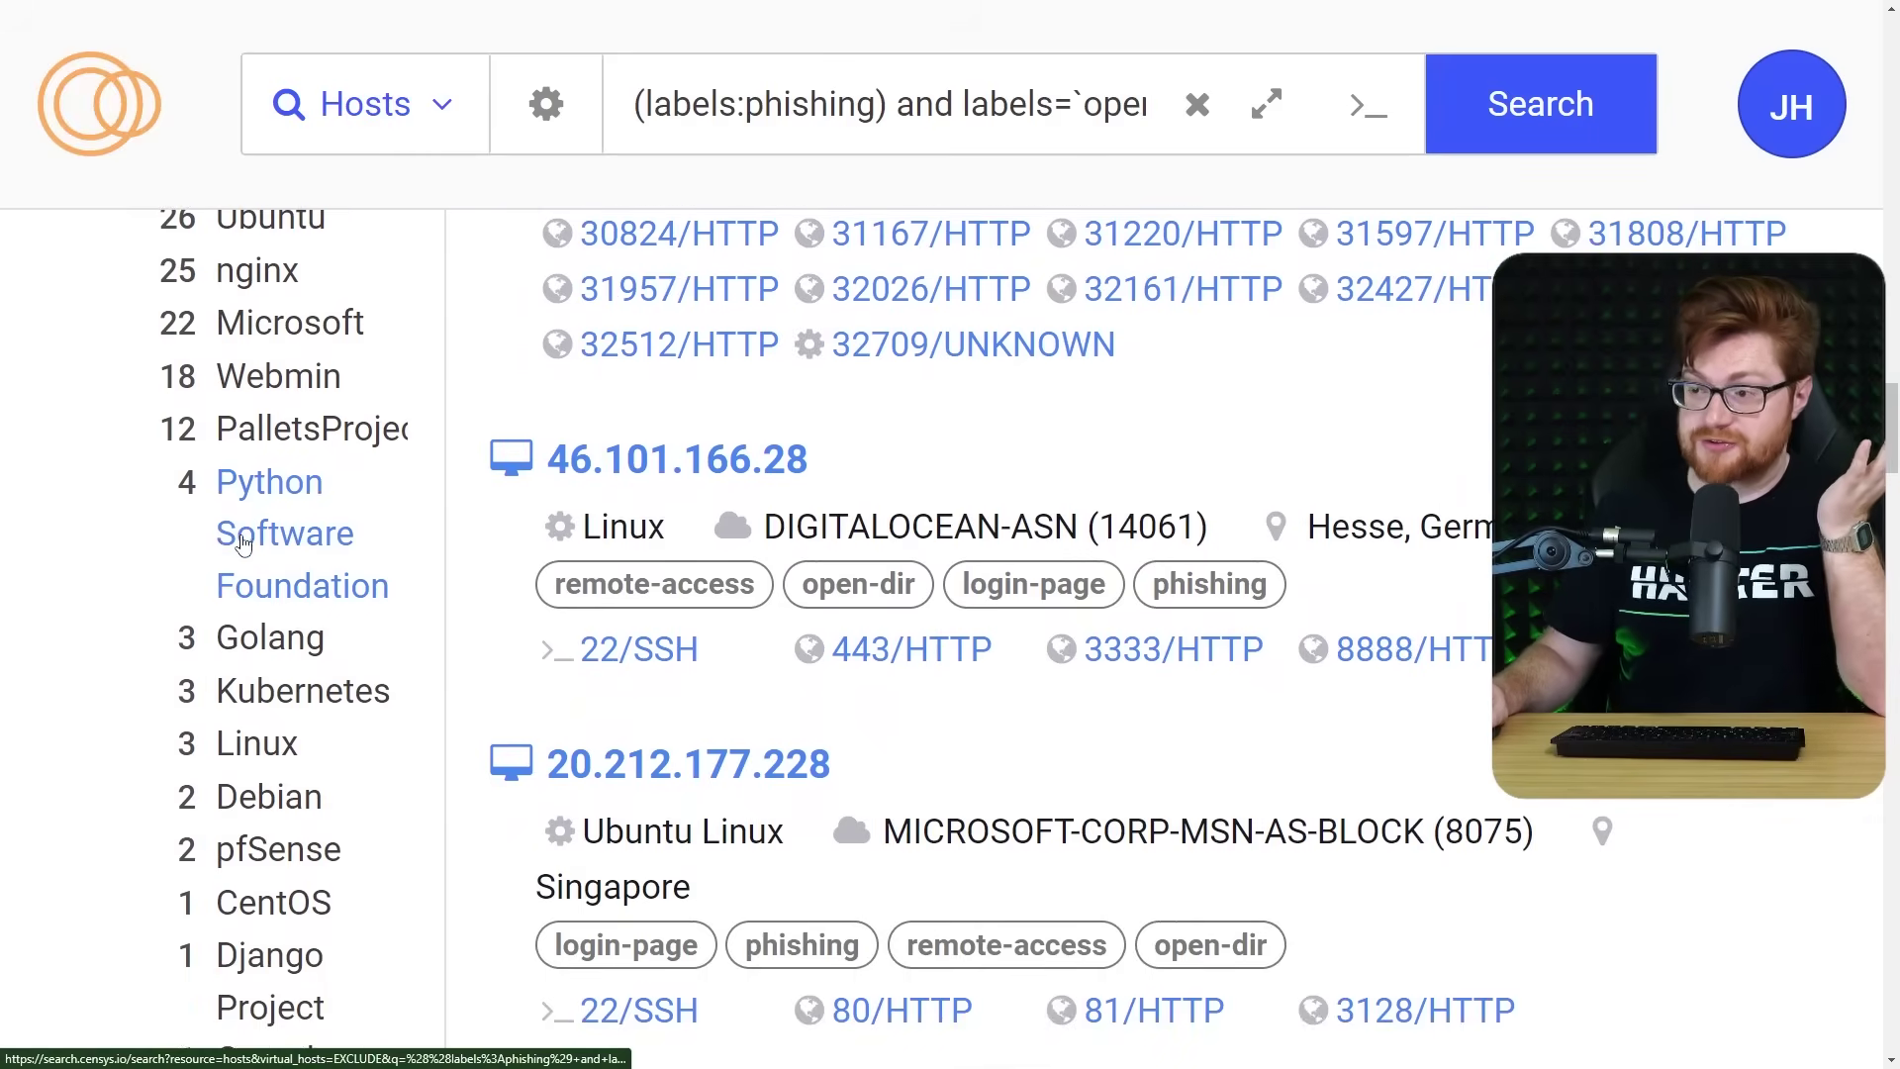
pyautogui.scroll(-3, 243, 552)
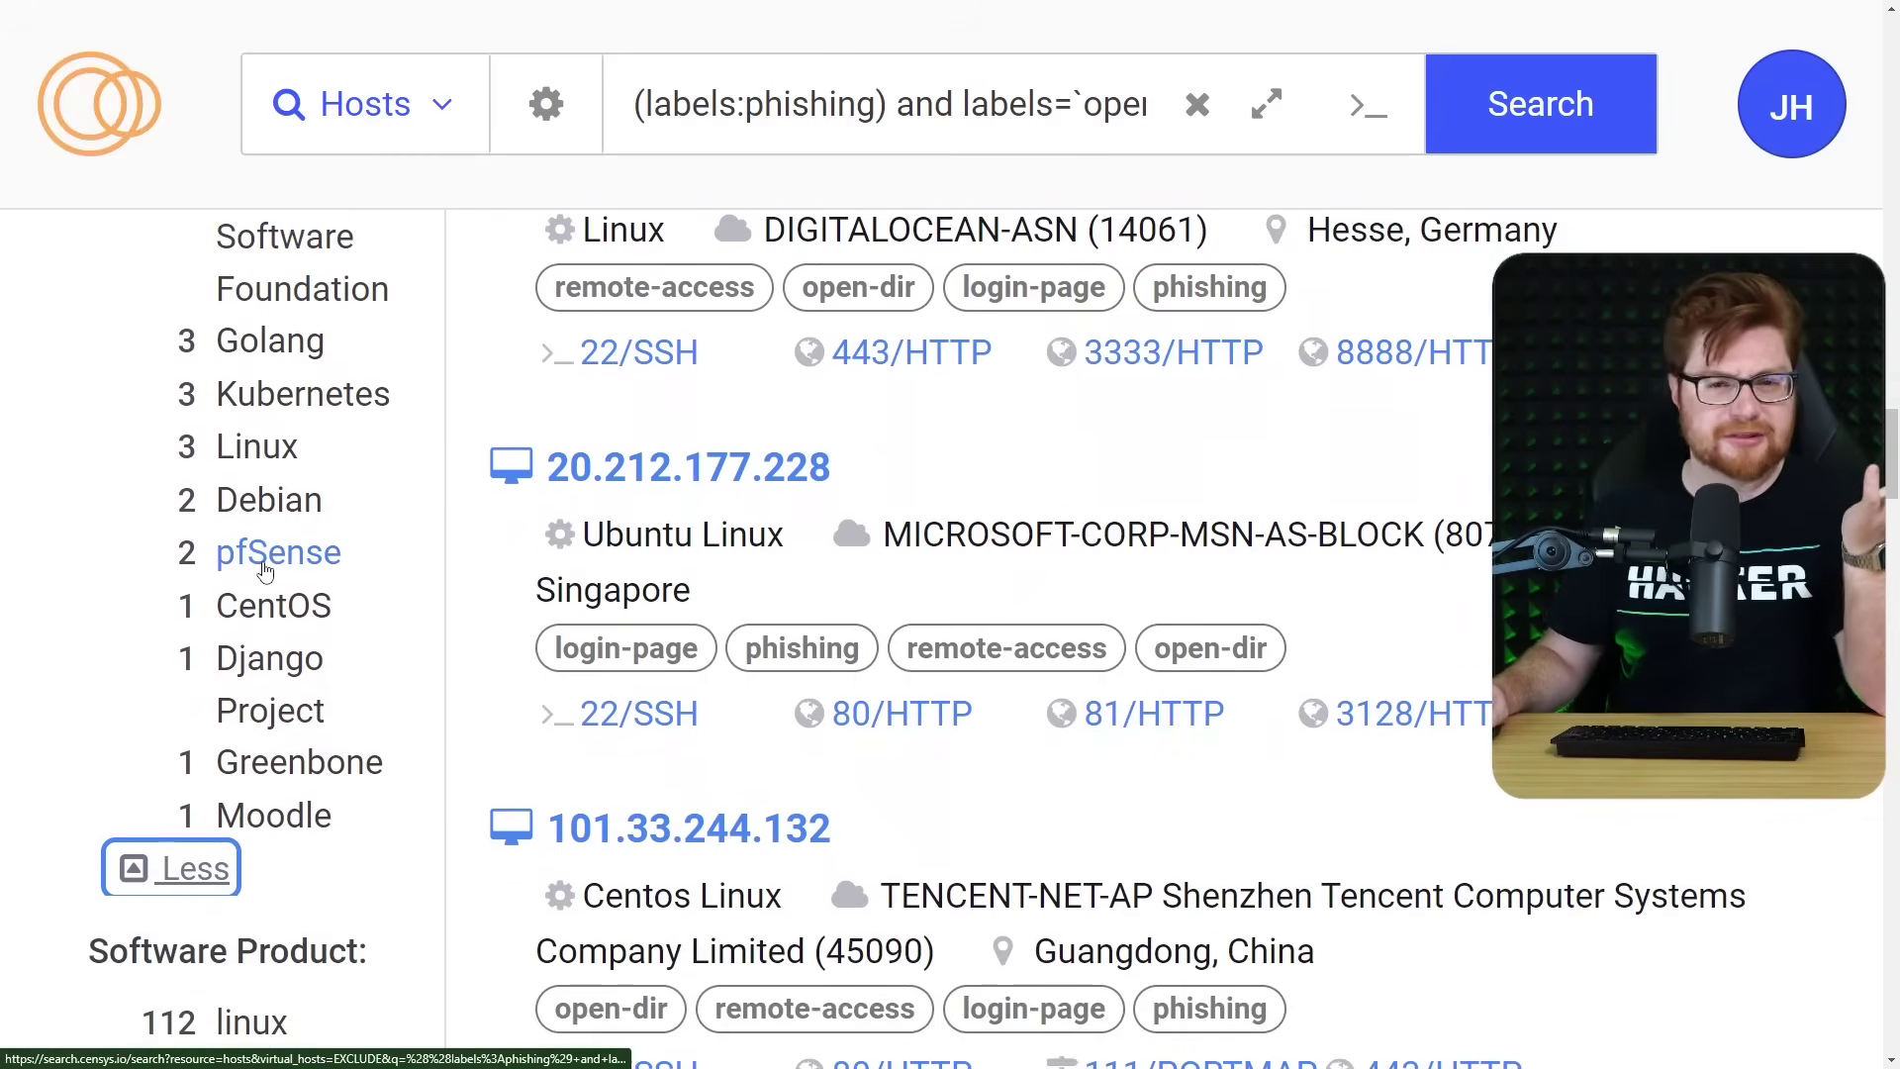
pyautogui.scroll(5, 282, 594)
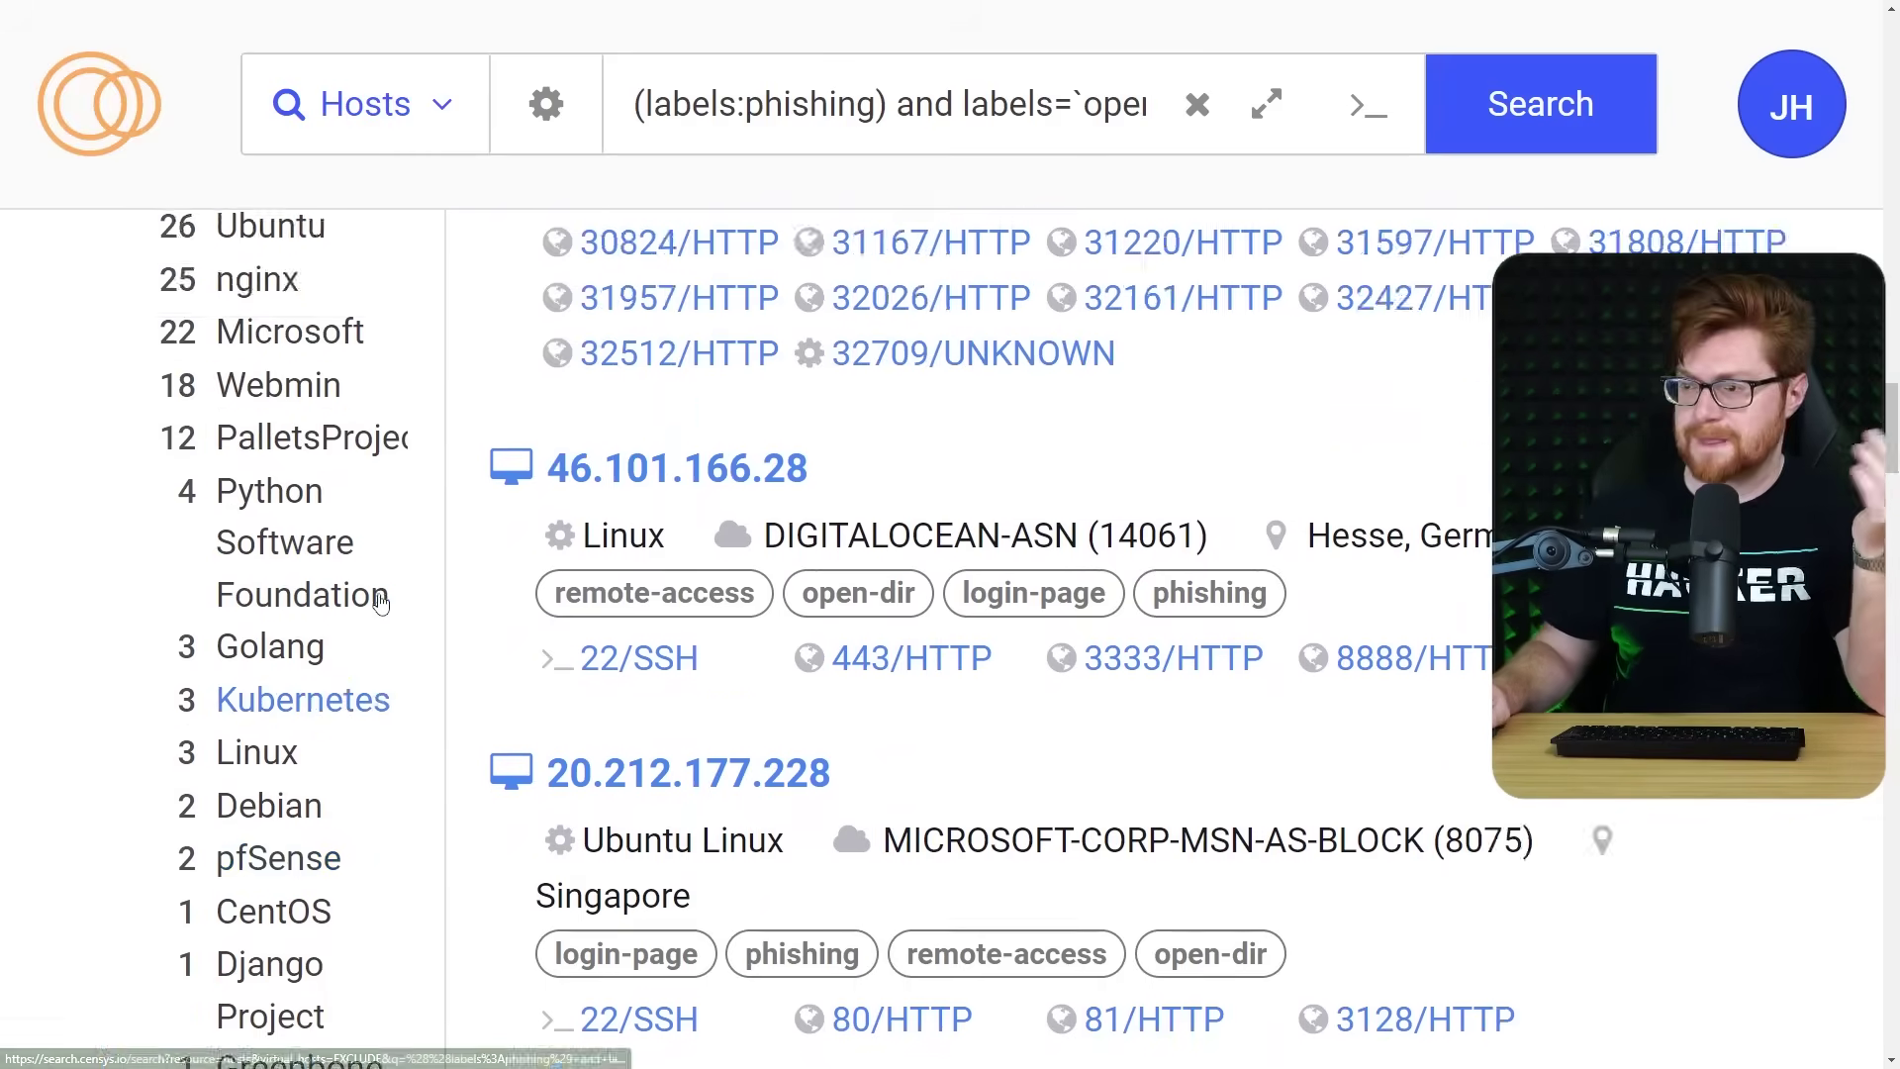
# Remove the open-dir condition from the host query and rerun the search with only labels:phishing.
pyautogui.scroll(2, 297, 659)
pyautogui.click(912, 104)
pyautogui.hotkey('shift', 'End')
pyautogui.press('BackSpace')
pyautogui.press('Return')
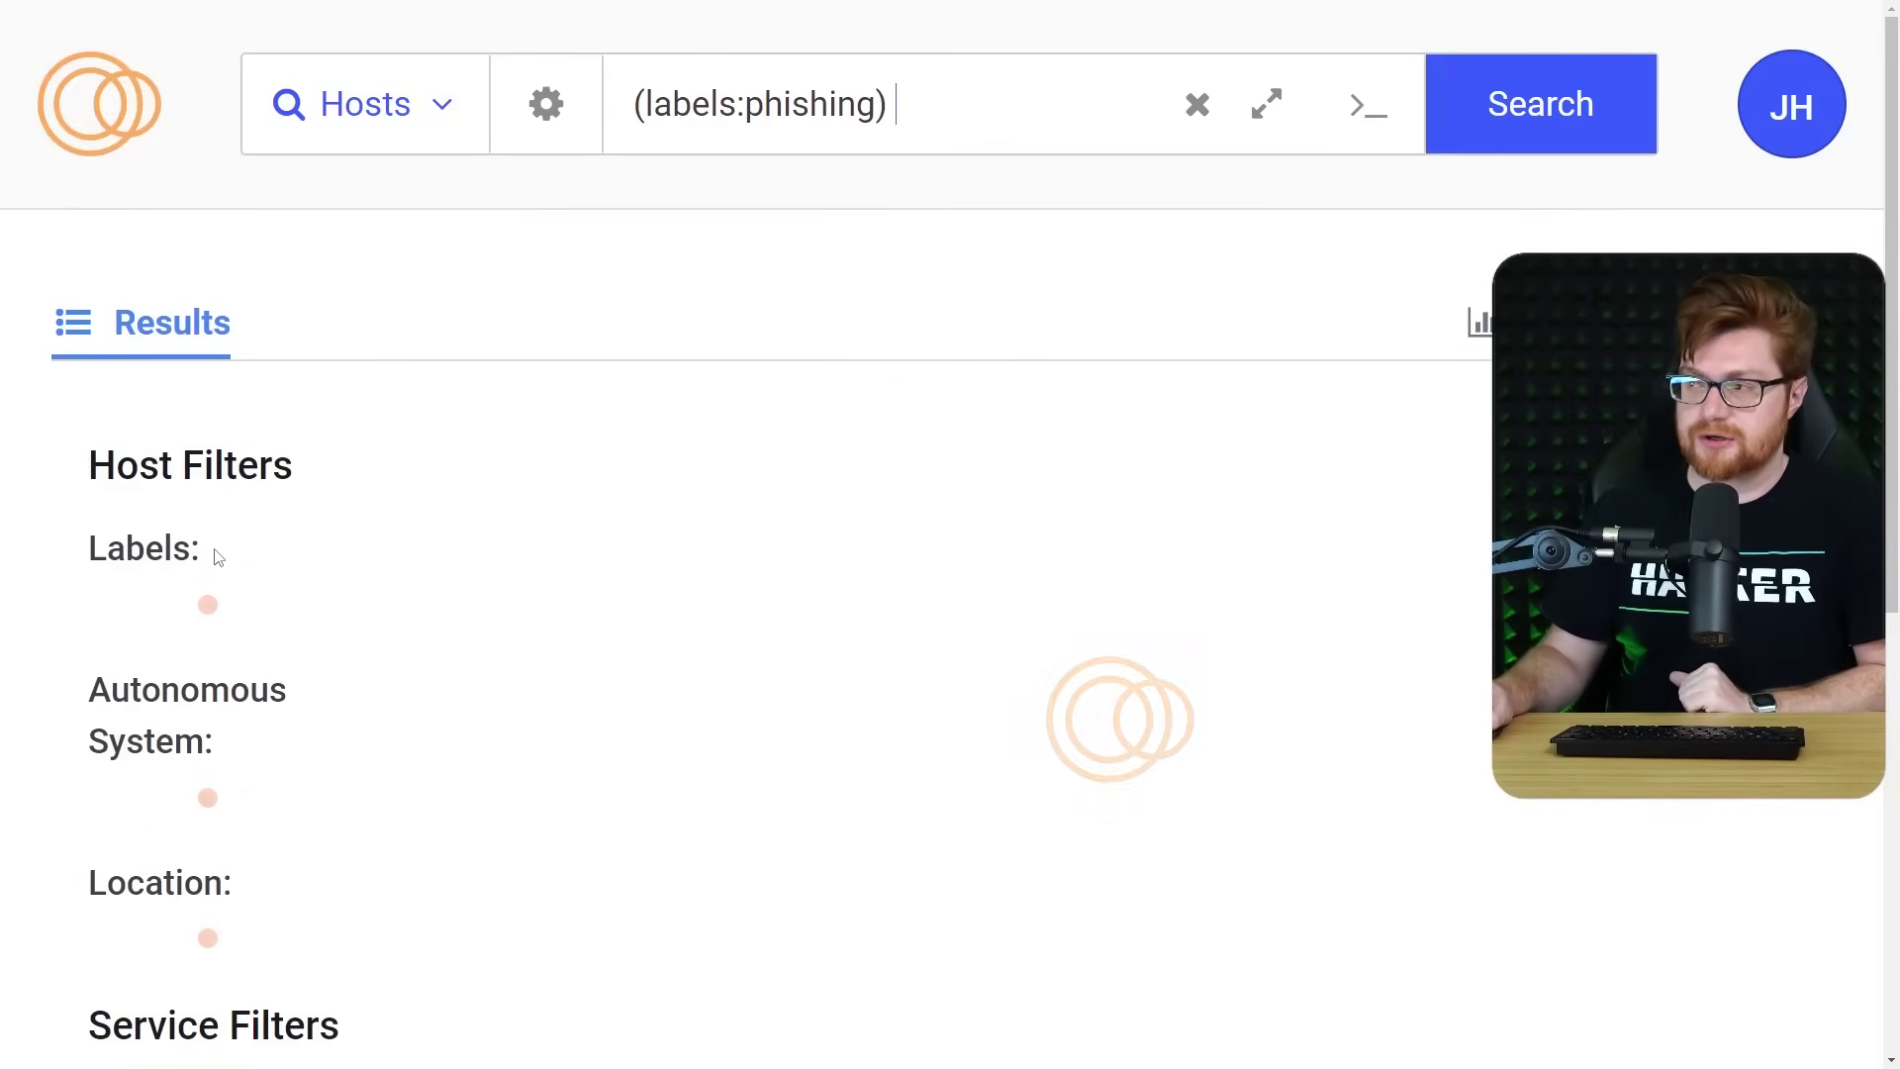
# Expand the shortened host filter lists, including Location, and look through the values for all phishing-labelled hosts.
pyautogui.scroll(-2, 131, 534)
pyautogui.click(151, 557)
pyautogui.scroll(-10, 150, 501)
pyautogui.scroll(-12, 149, 510)
pyautogui.scroll(-2, 139, 522)
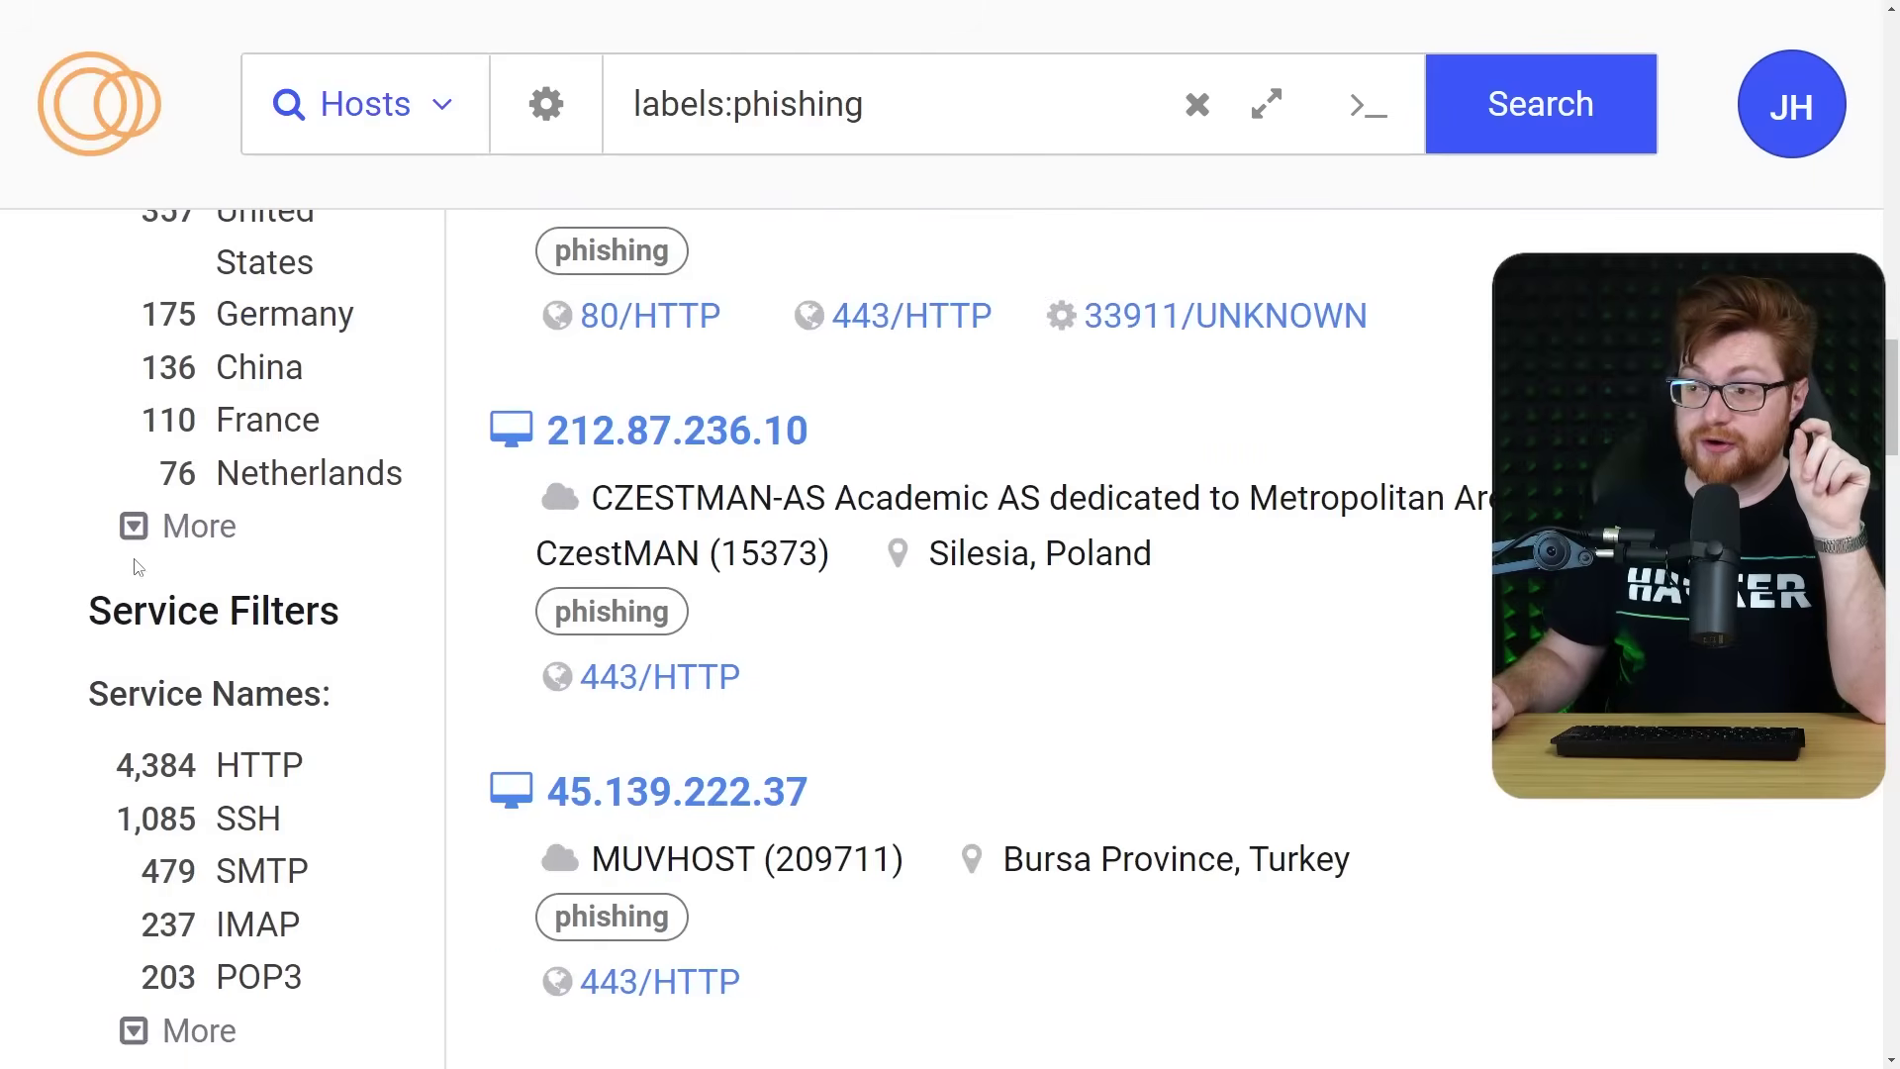
pyautogui.click(138, 524)
pyautogui.scroll(-5, 137, 521)
pyautogui.scroll(-6, 135, 520)
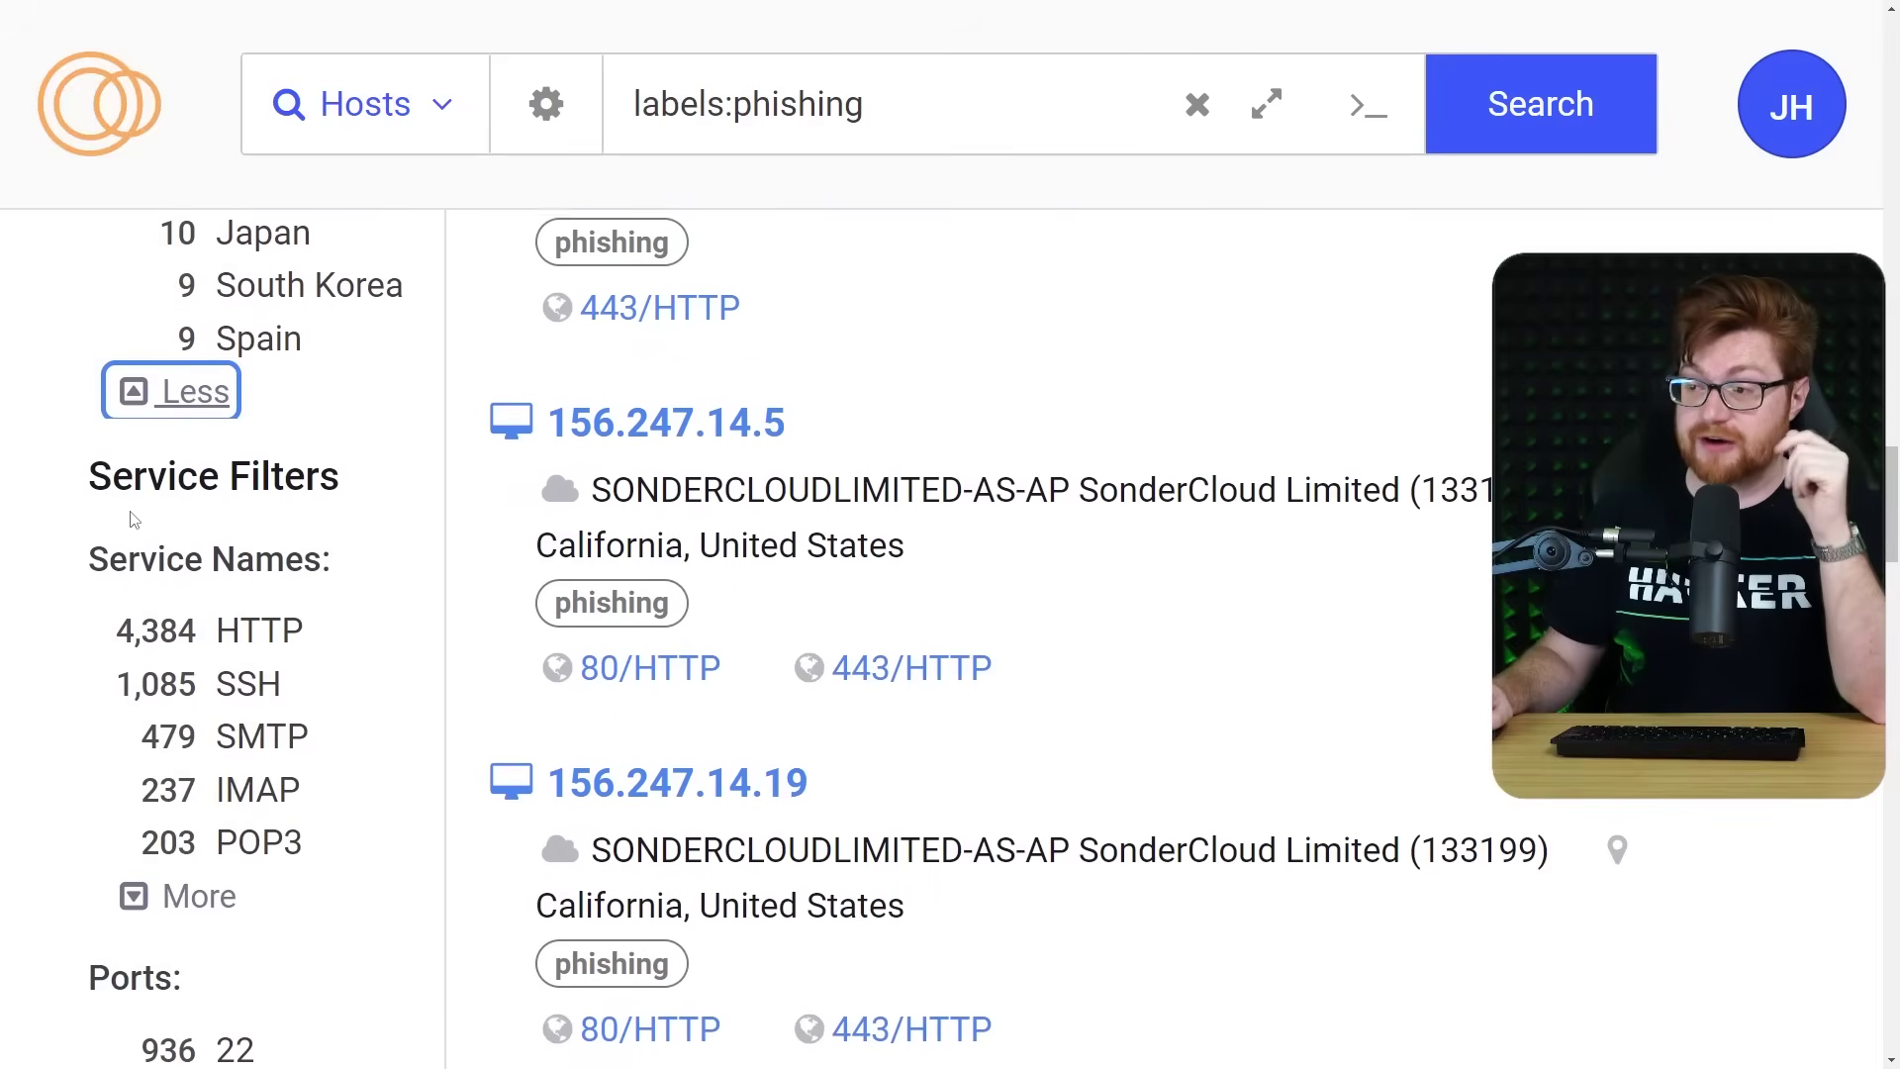
# Expand the Service Names and Ports filters and look through the services and ports on the phishing hosts.
pyautogui.click(136, 687)
pyautogui.scroll(-2, 139, 629)
pyautogui.scroll(-9, 139, 629)
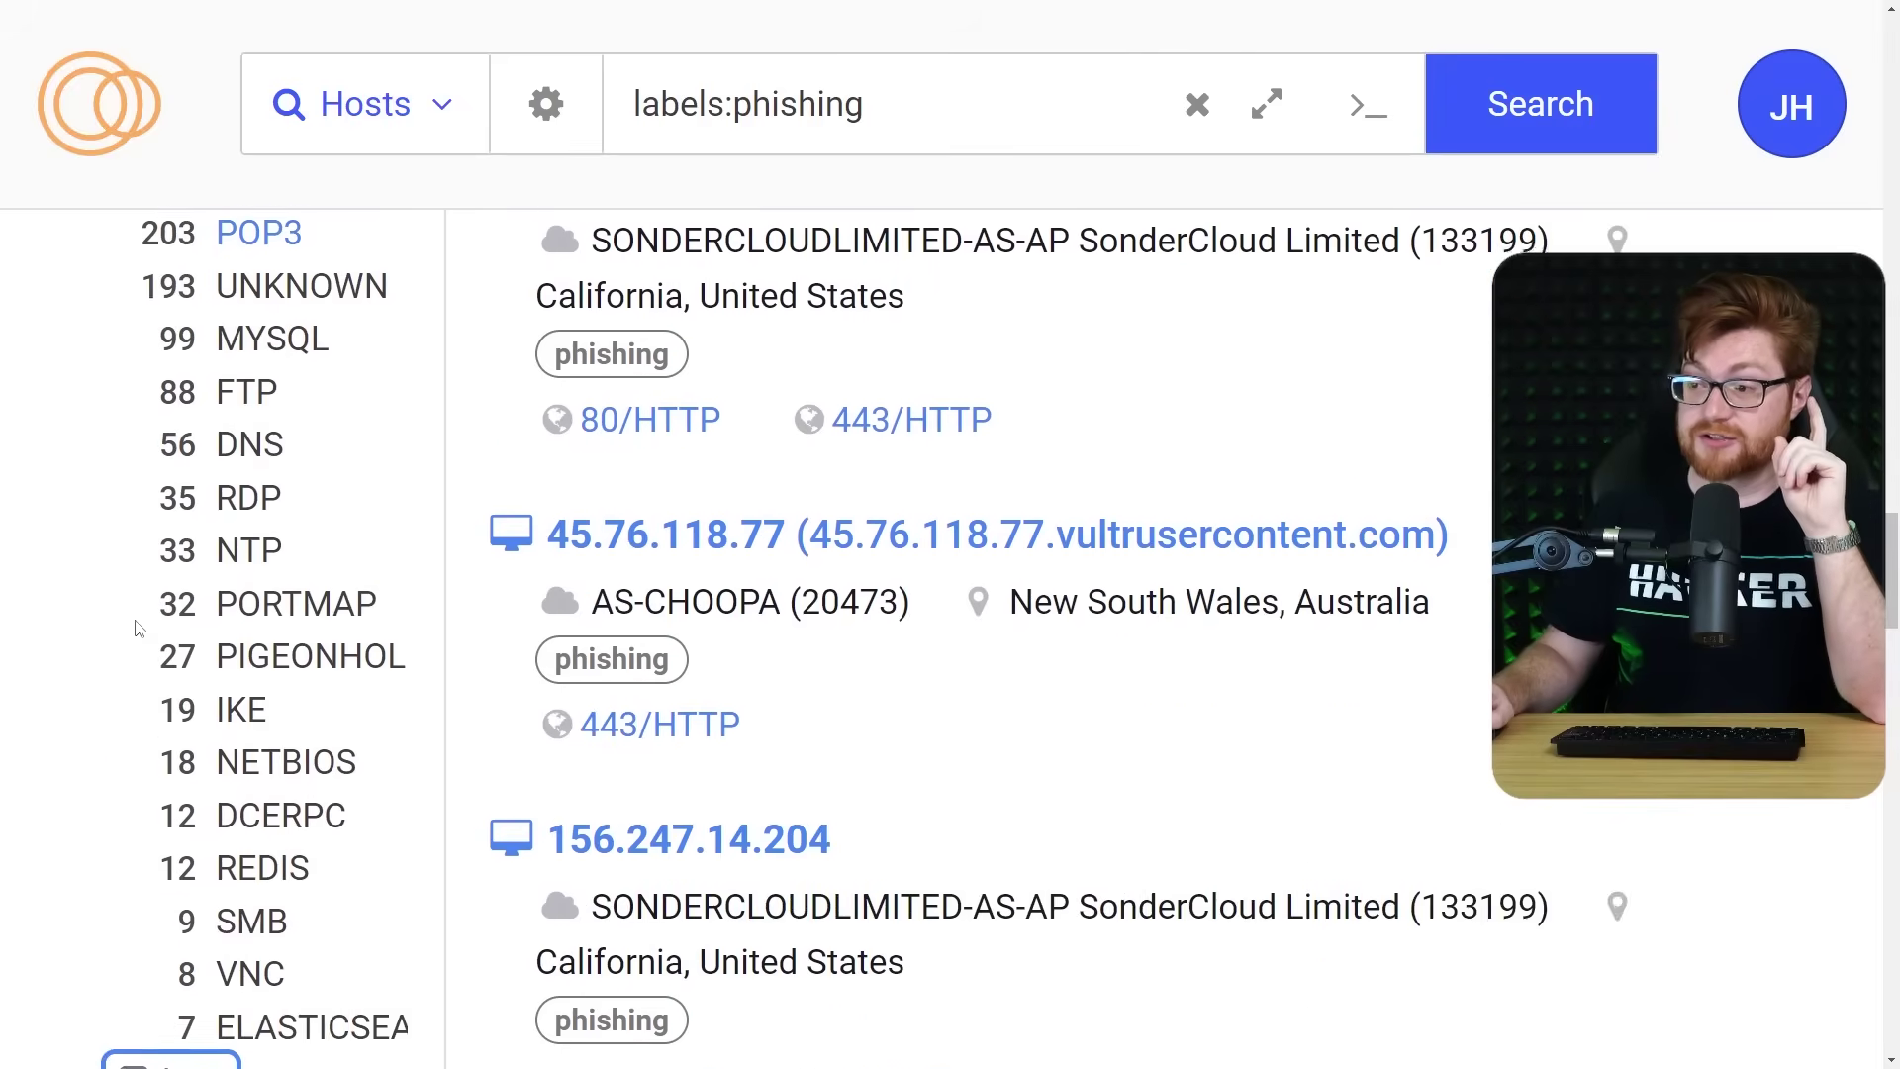
pyautogui.click(105, 716)
pyautogui.scroll(-7, 106, 603)
pyautogui.scroll(-5, 107, 603)
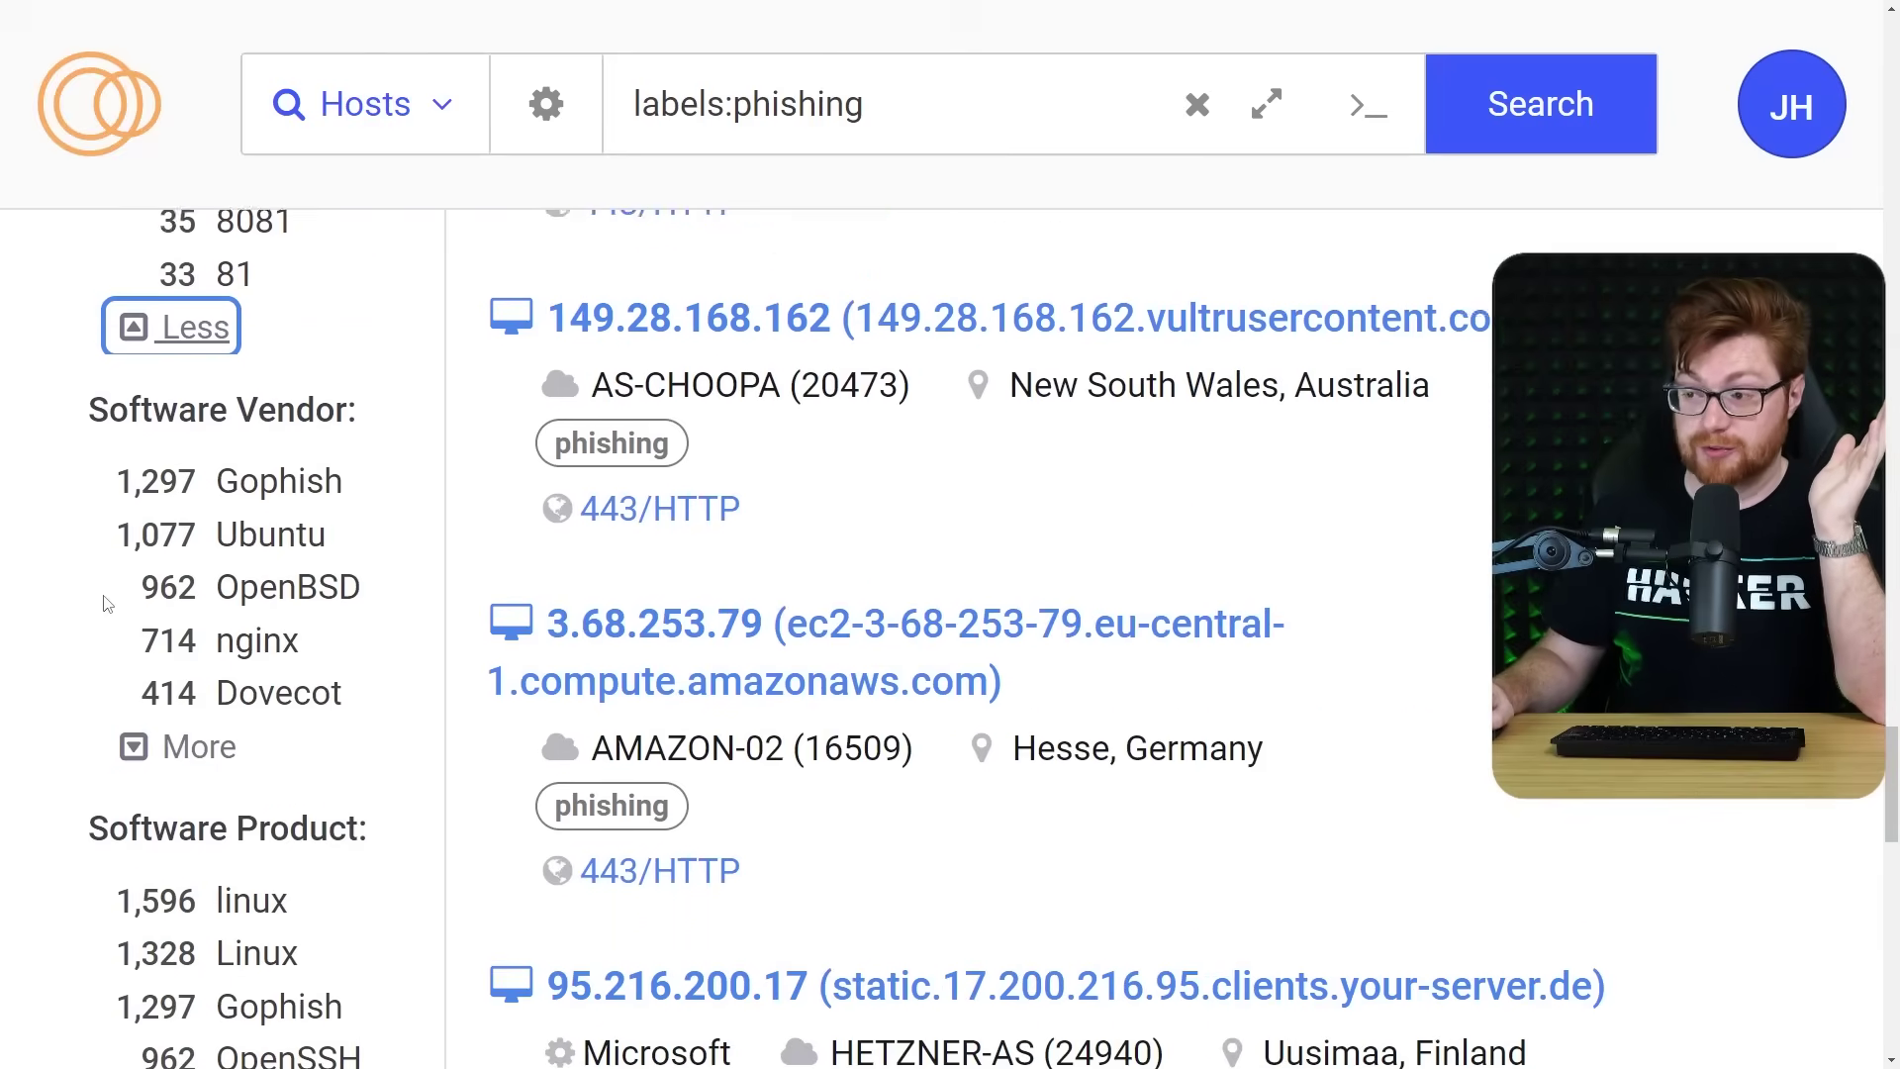
# Expand the Software Vendor filter and narrow the phishing hosts to the fake-chrome-update vendor.
pyautogui.click(129, 648)
pyautogui.scroll(-2, 139, 594)
pyautogui.scroll(-3, 140, 595)
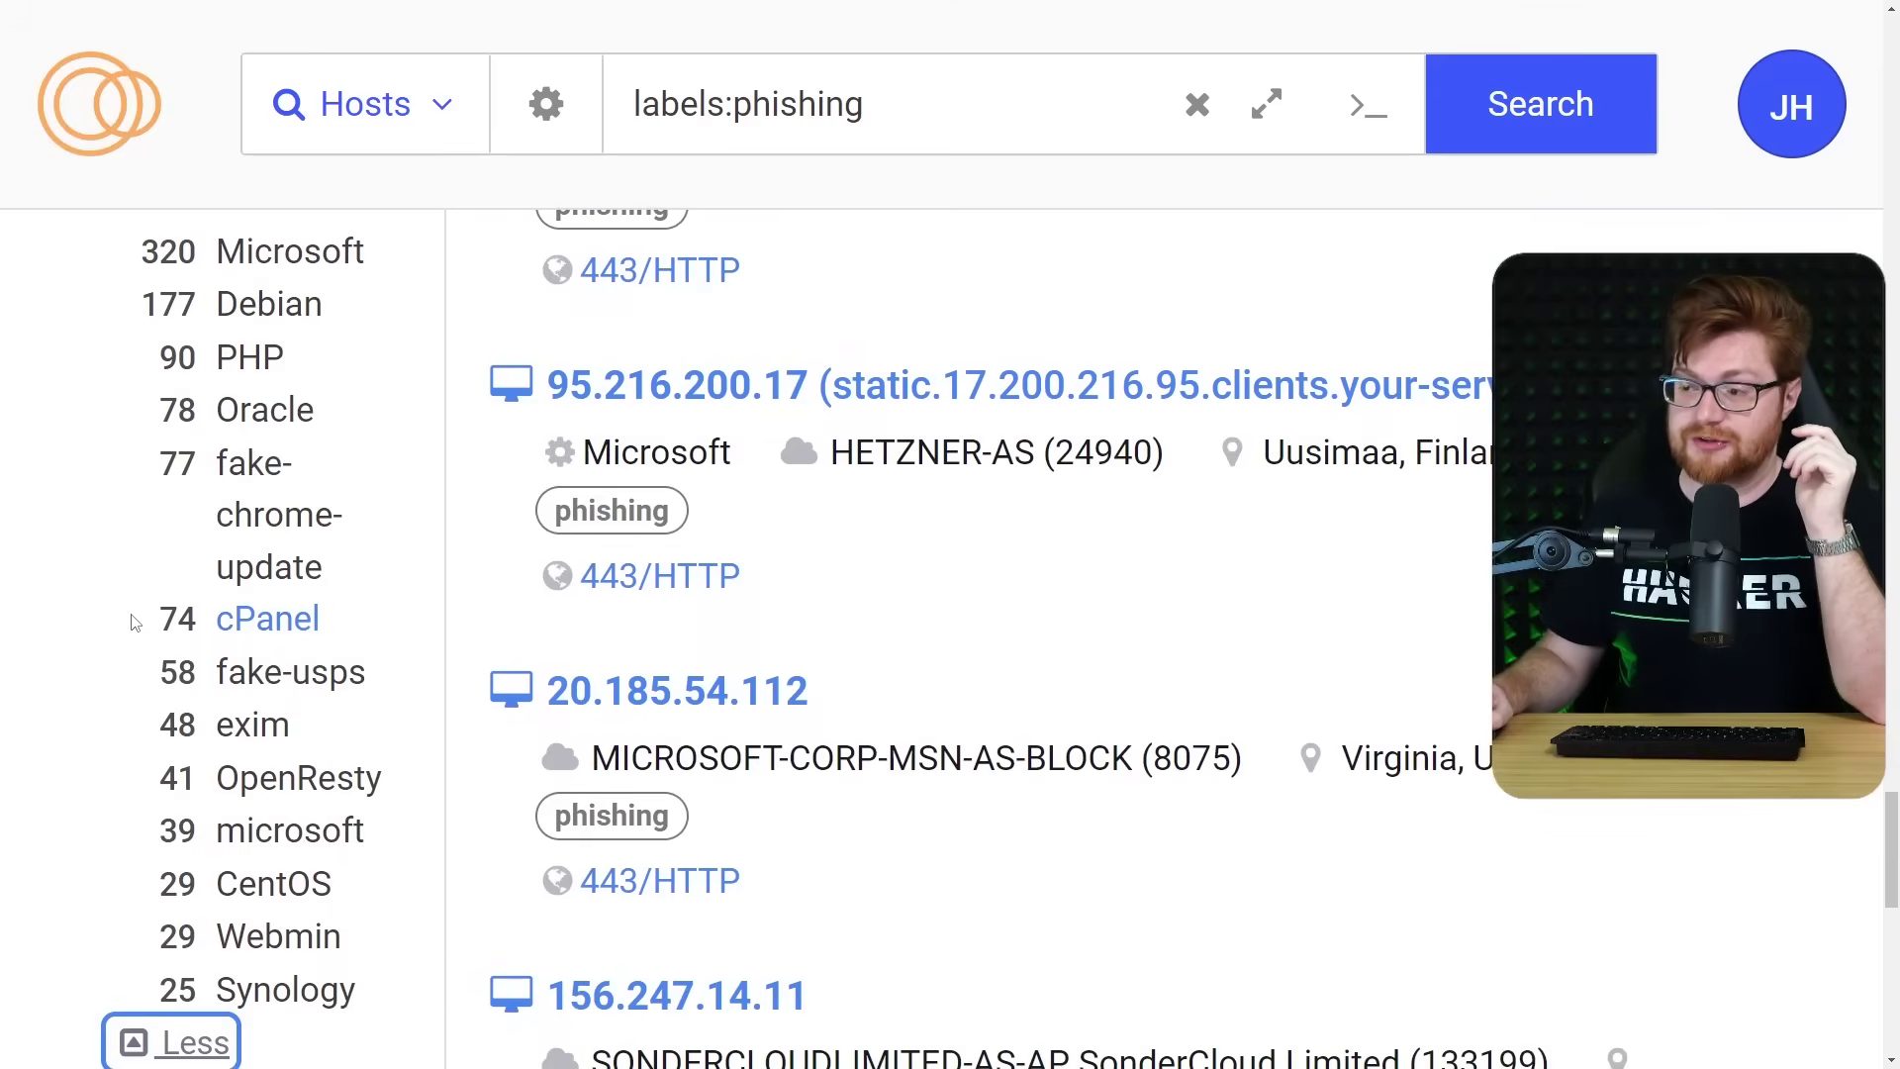
pyautogui.click(252, 529)
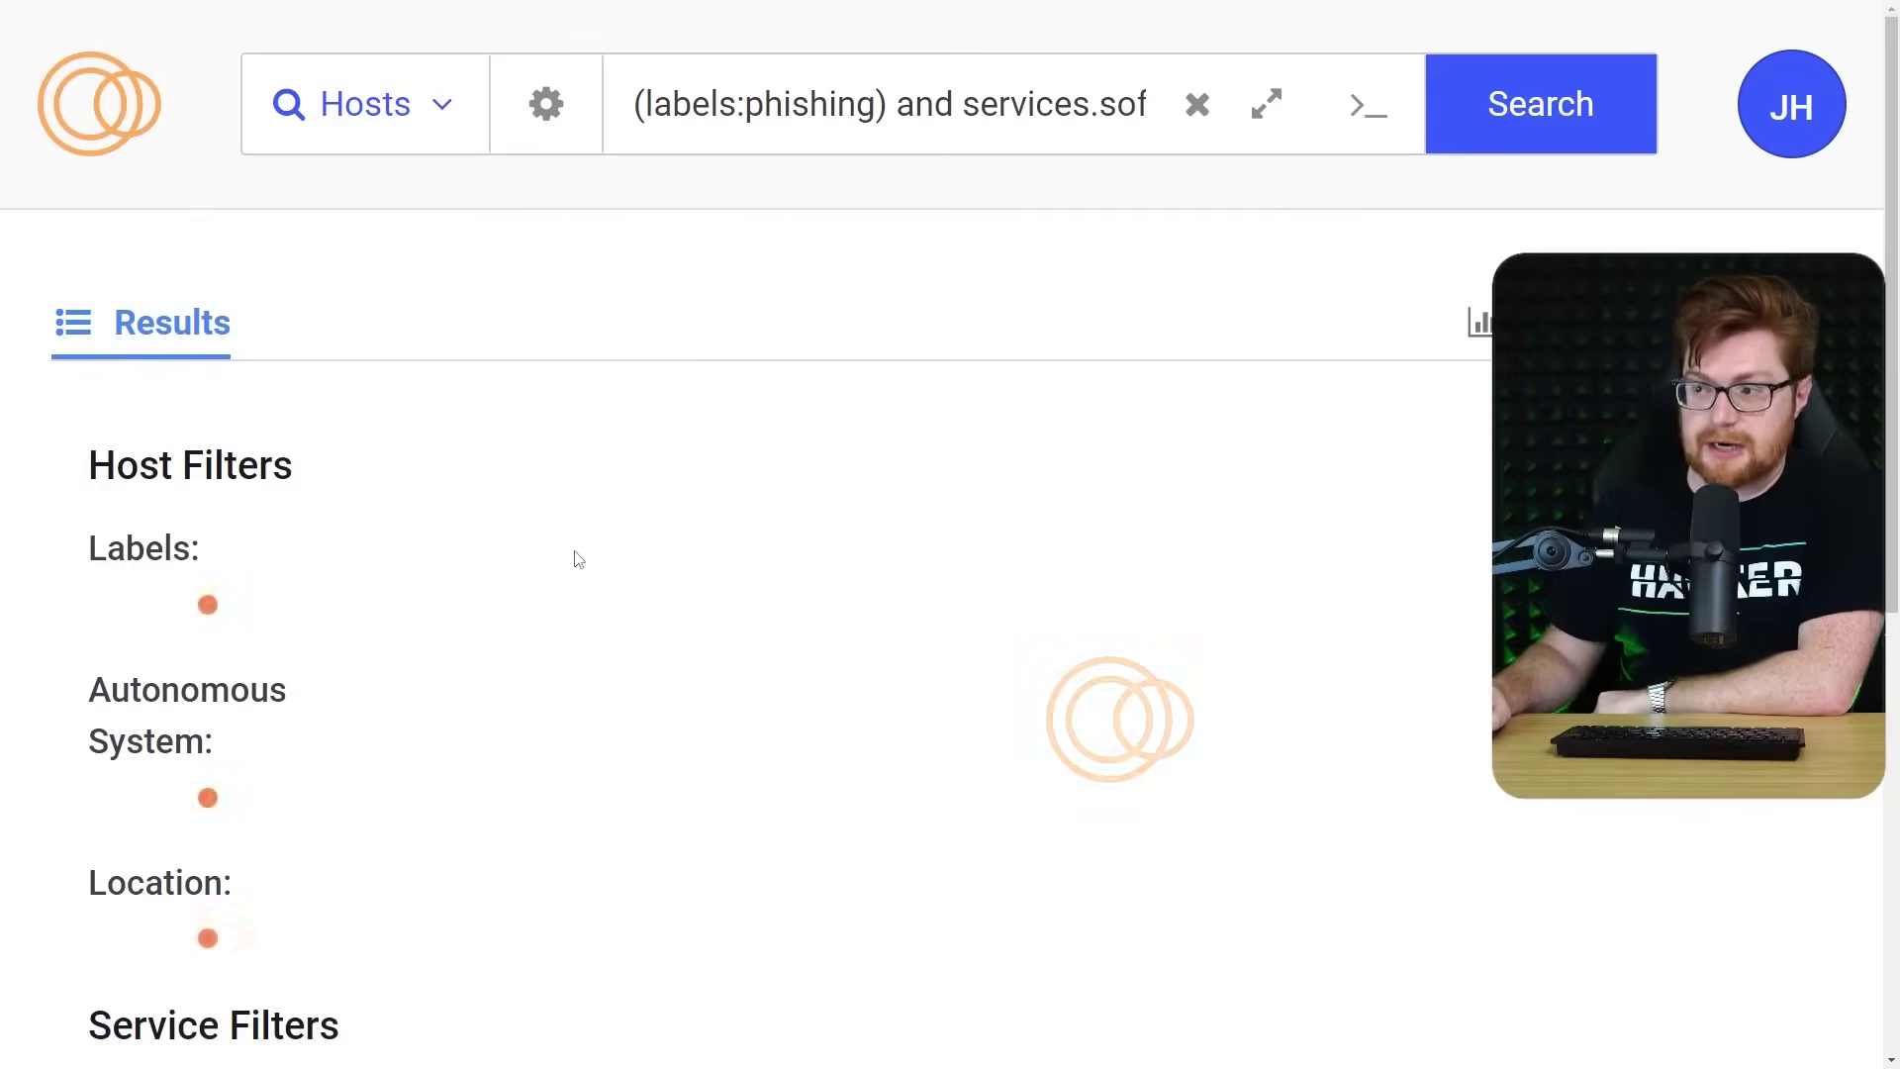
# Look through the fake-chrome-update hosts and open the details of 20.124.237.208.
pyautogui.scroll(-2, 740, 475)
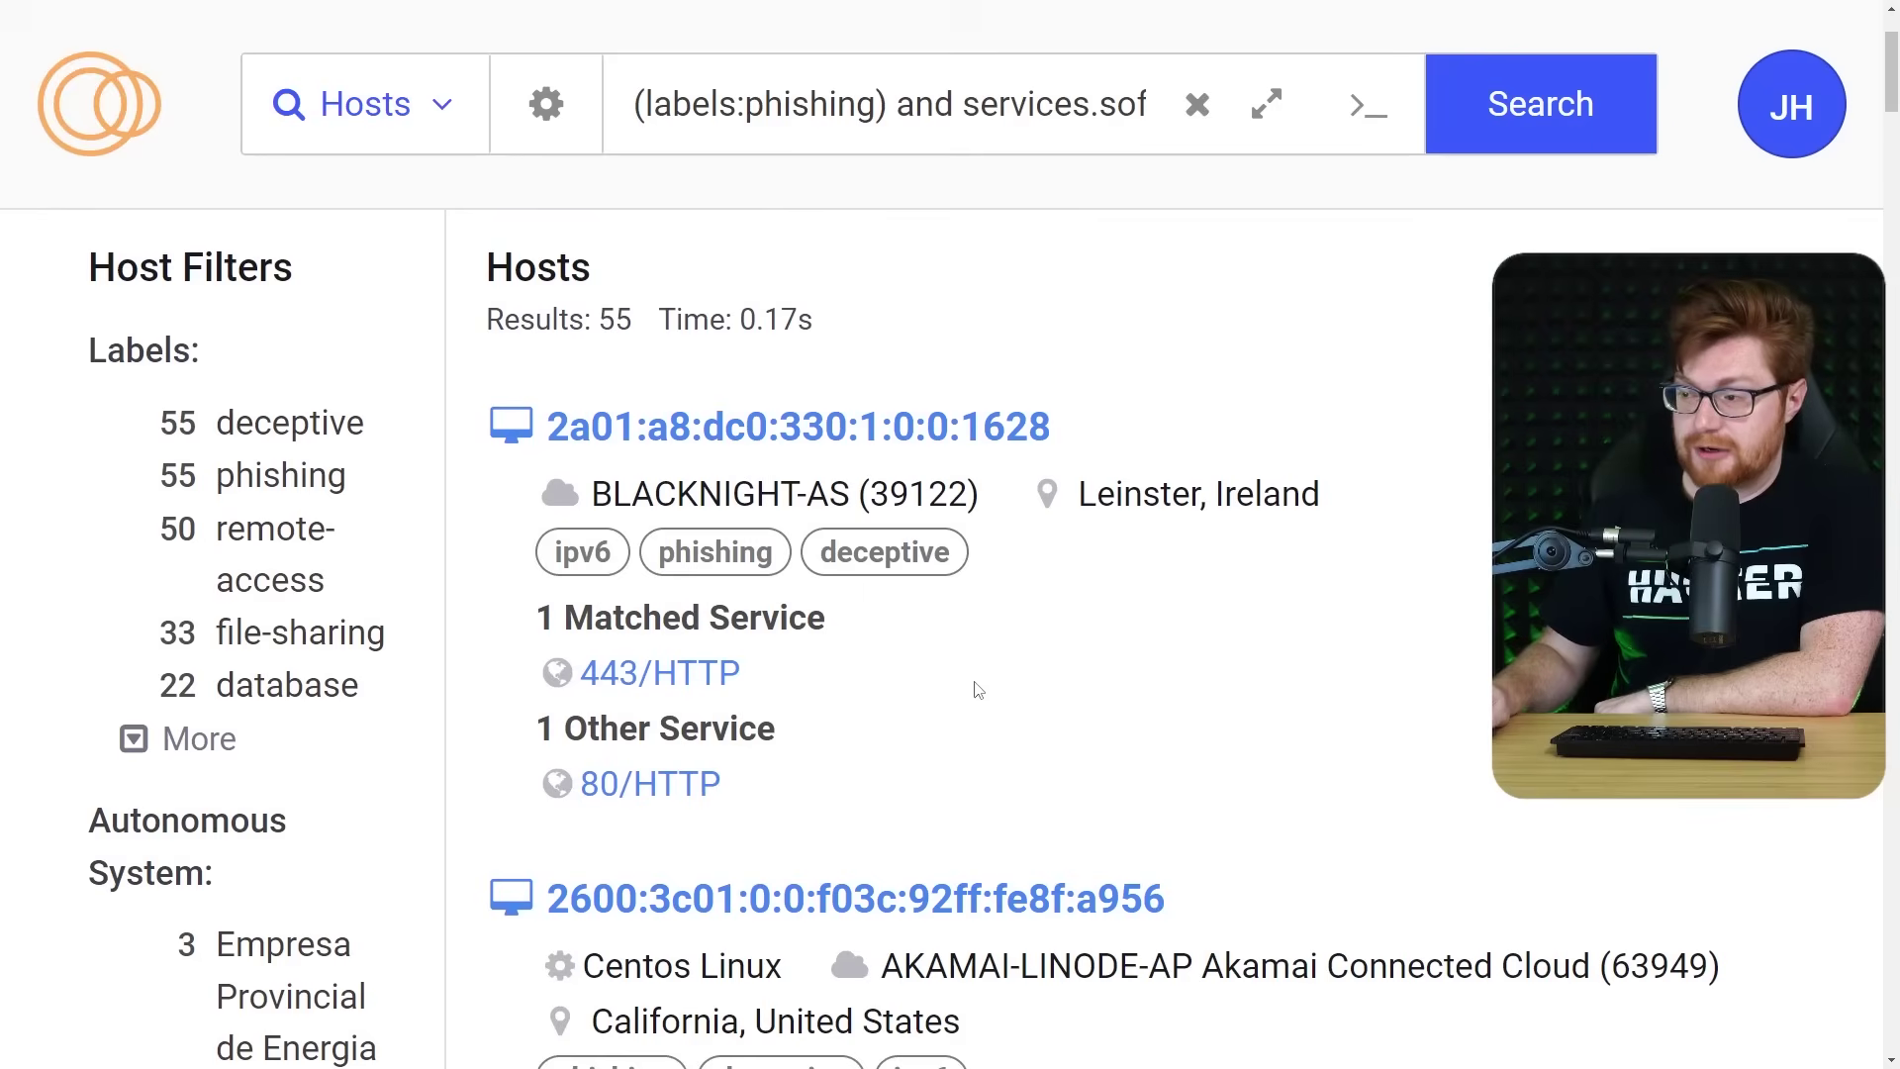
pyautogui.scroll(-3, 917, 505)
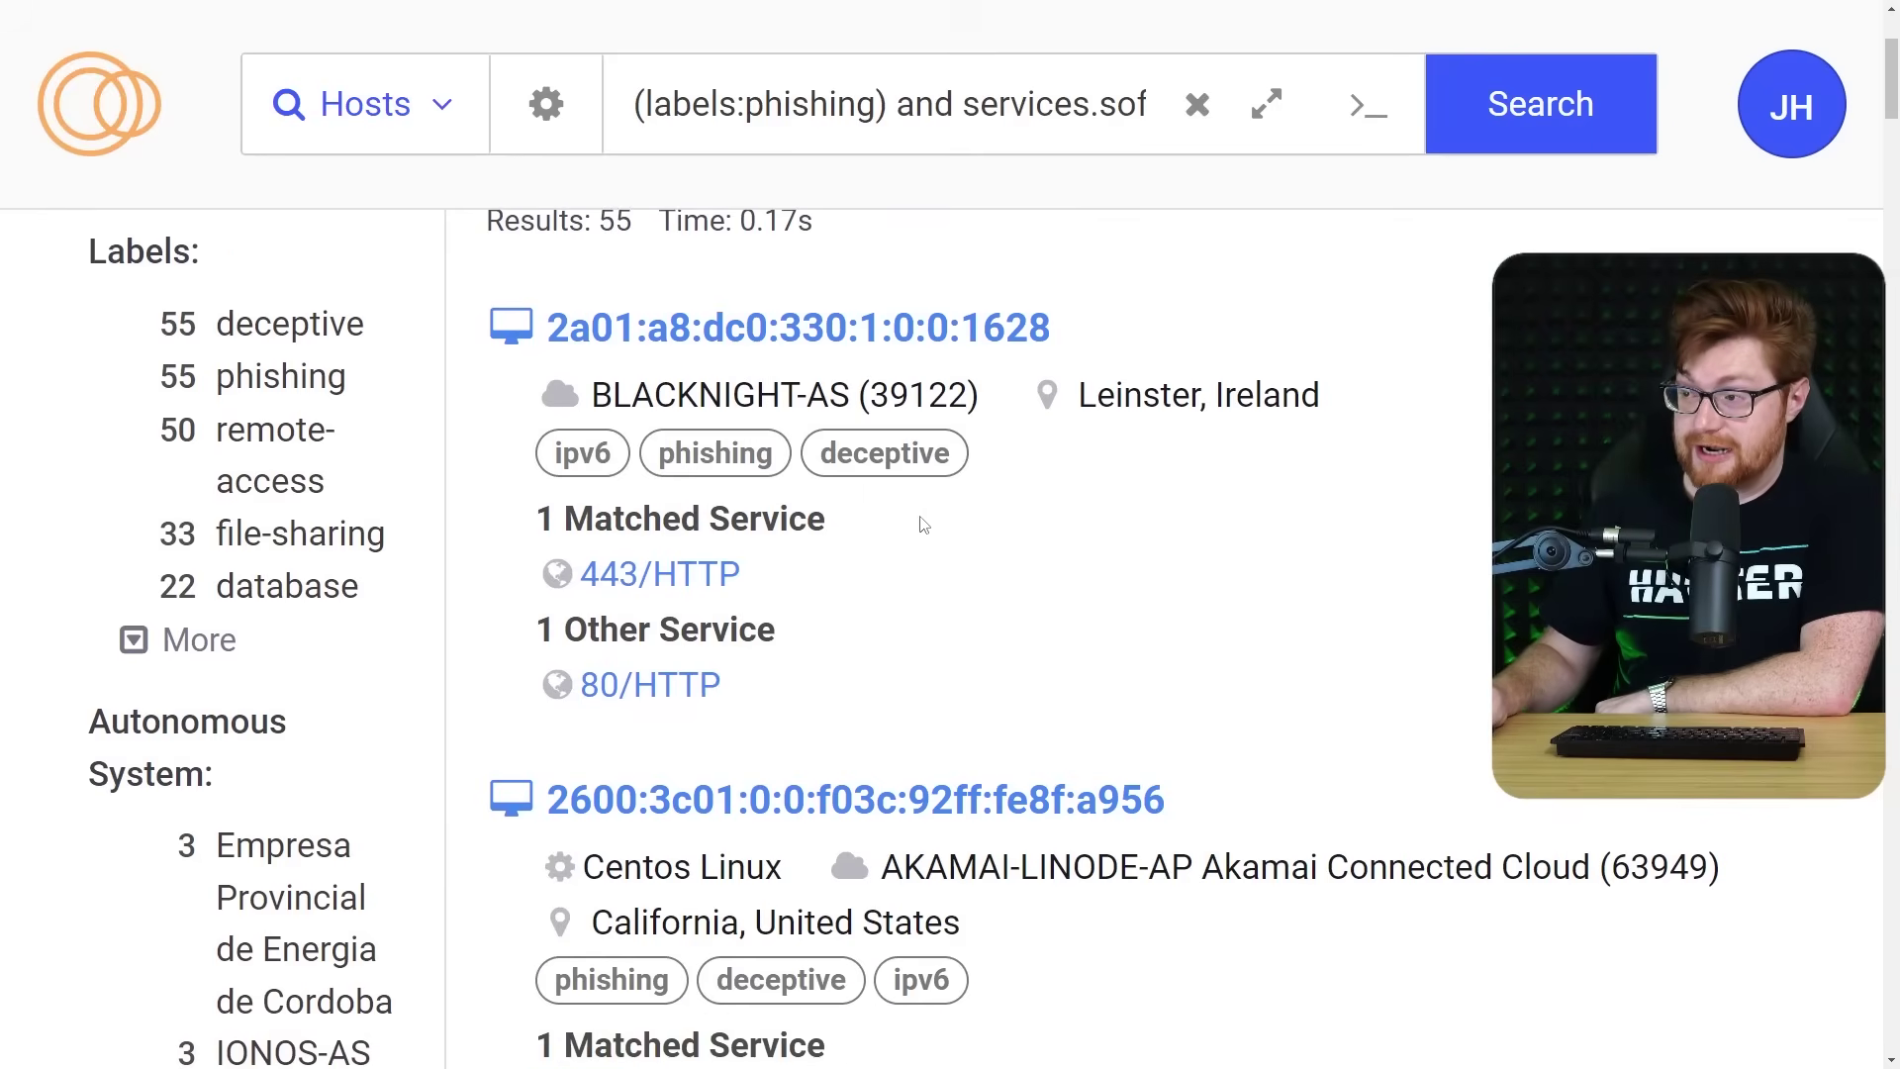
pyautogui.scroll(-1, 910, 495)
pyautogui.scroll(-5, 1011, 643)
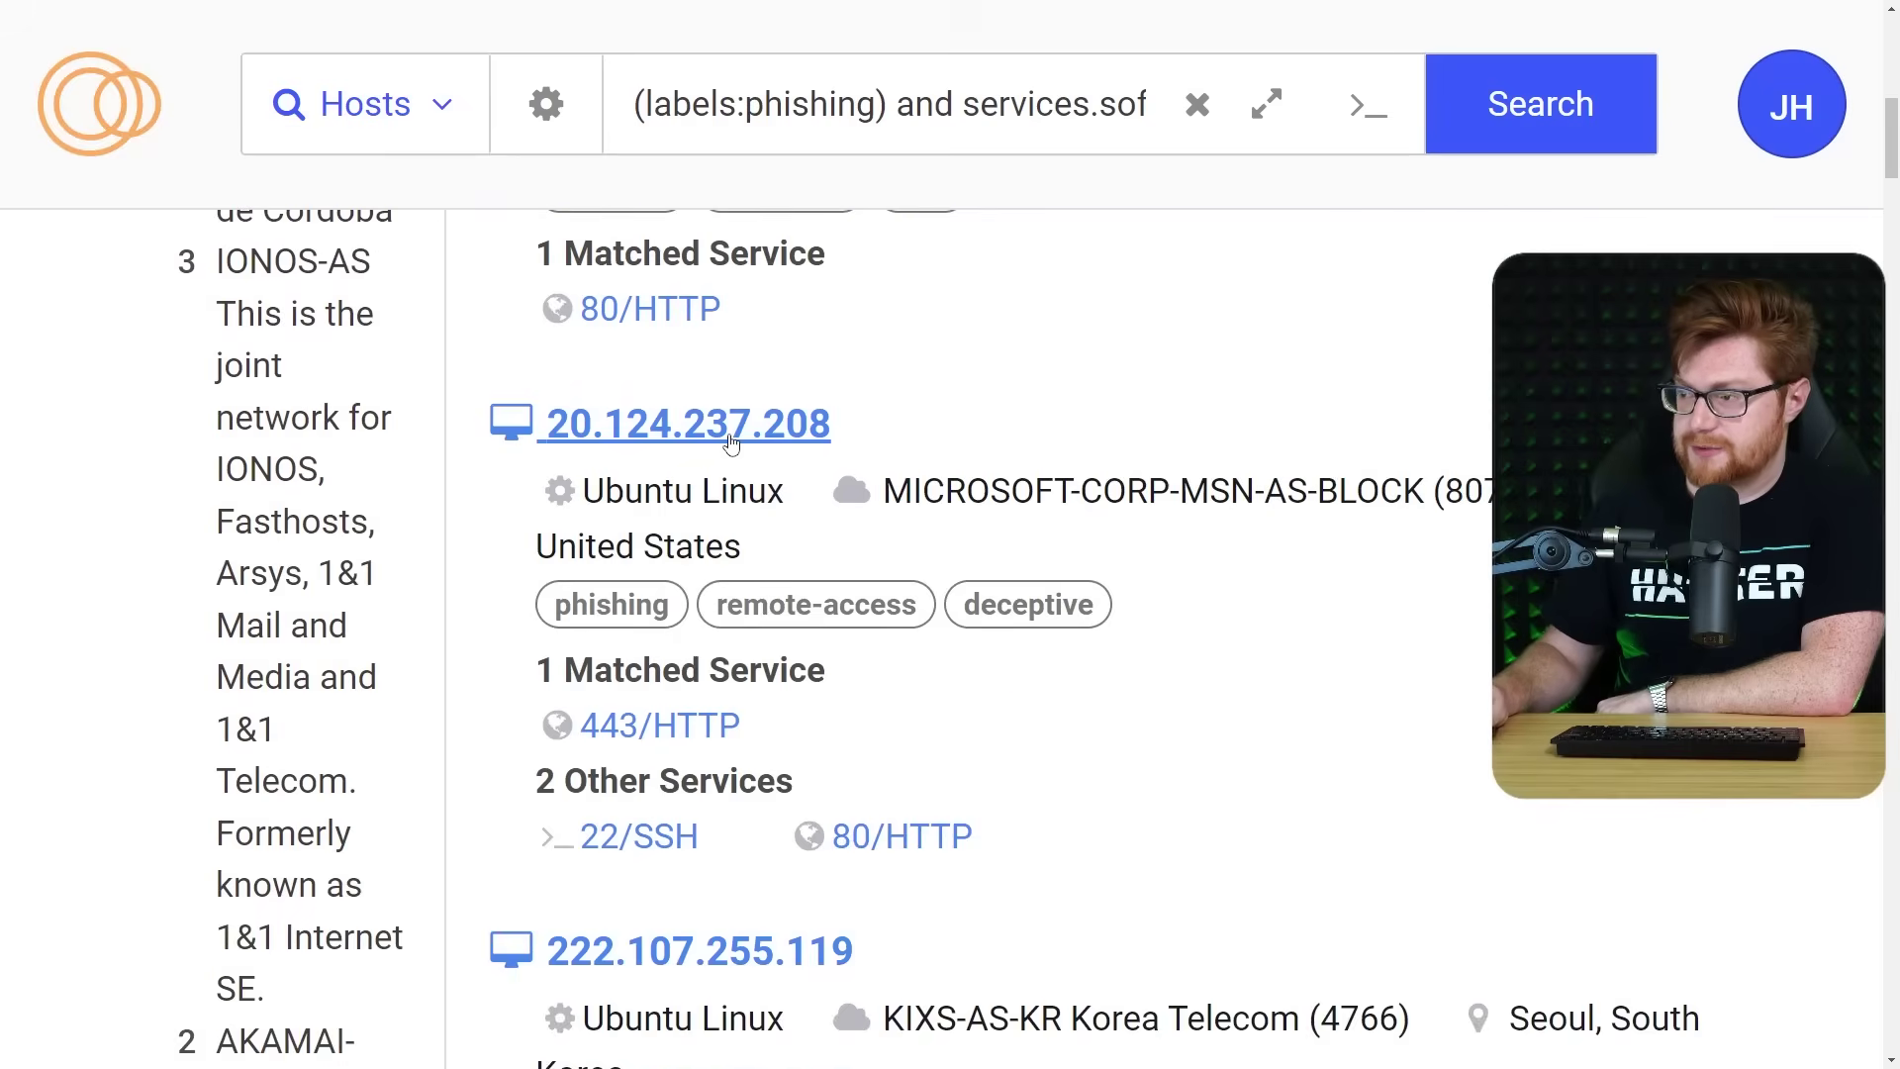
pyautogui.click(731, 442)
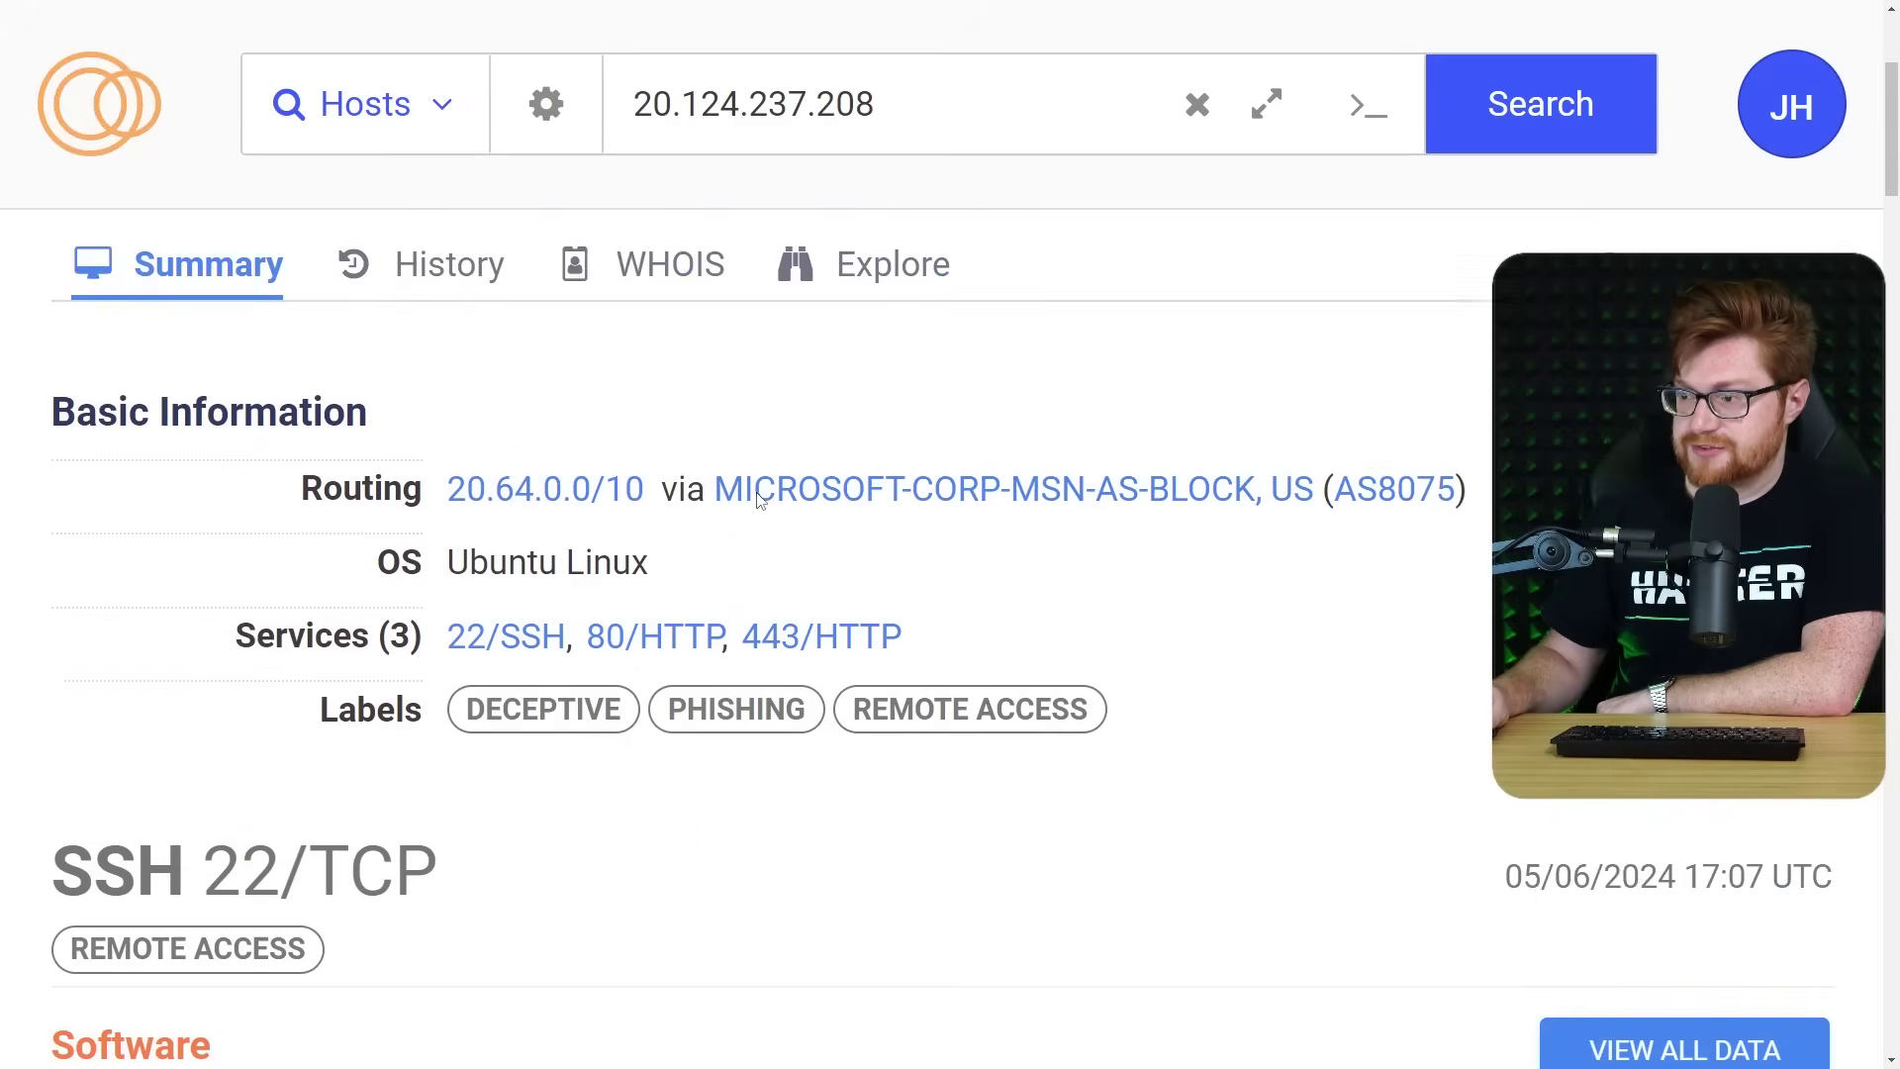
# Review the SSH and HTTP services of 20.124.237.208 and highlight the redirect location of its port 80 page.
pyautogui.scroll(-6, 757, 465)
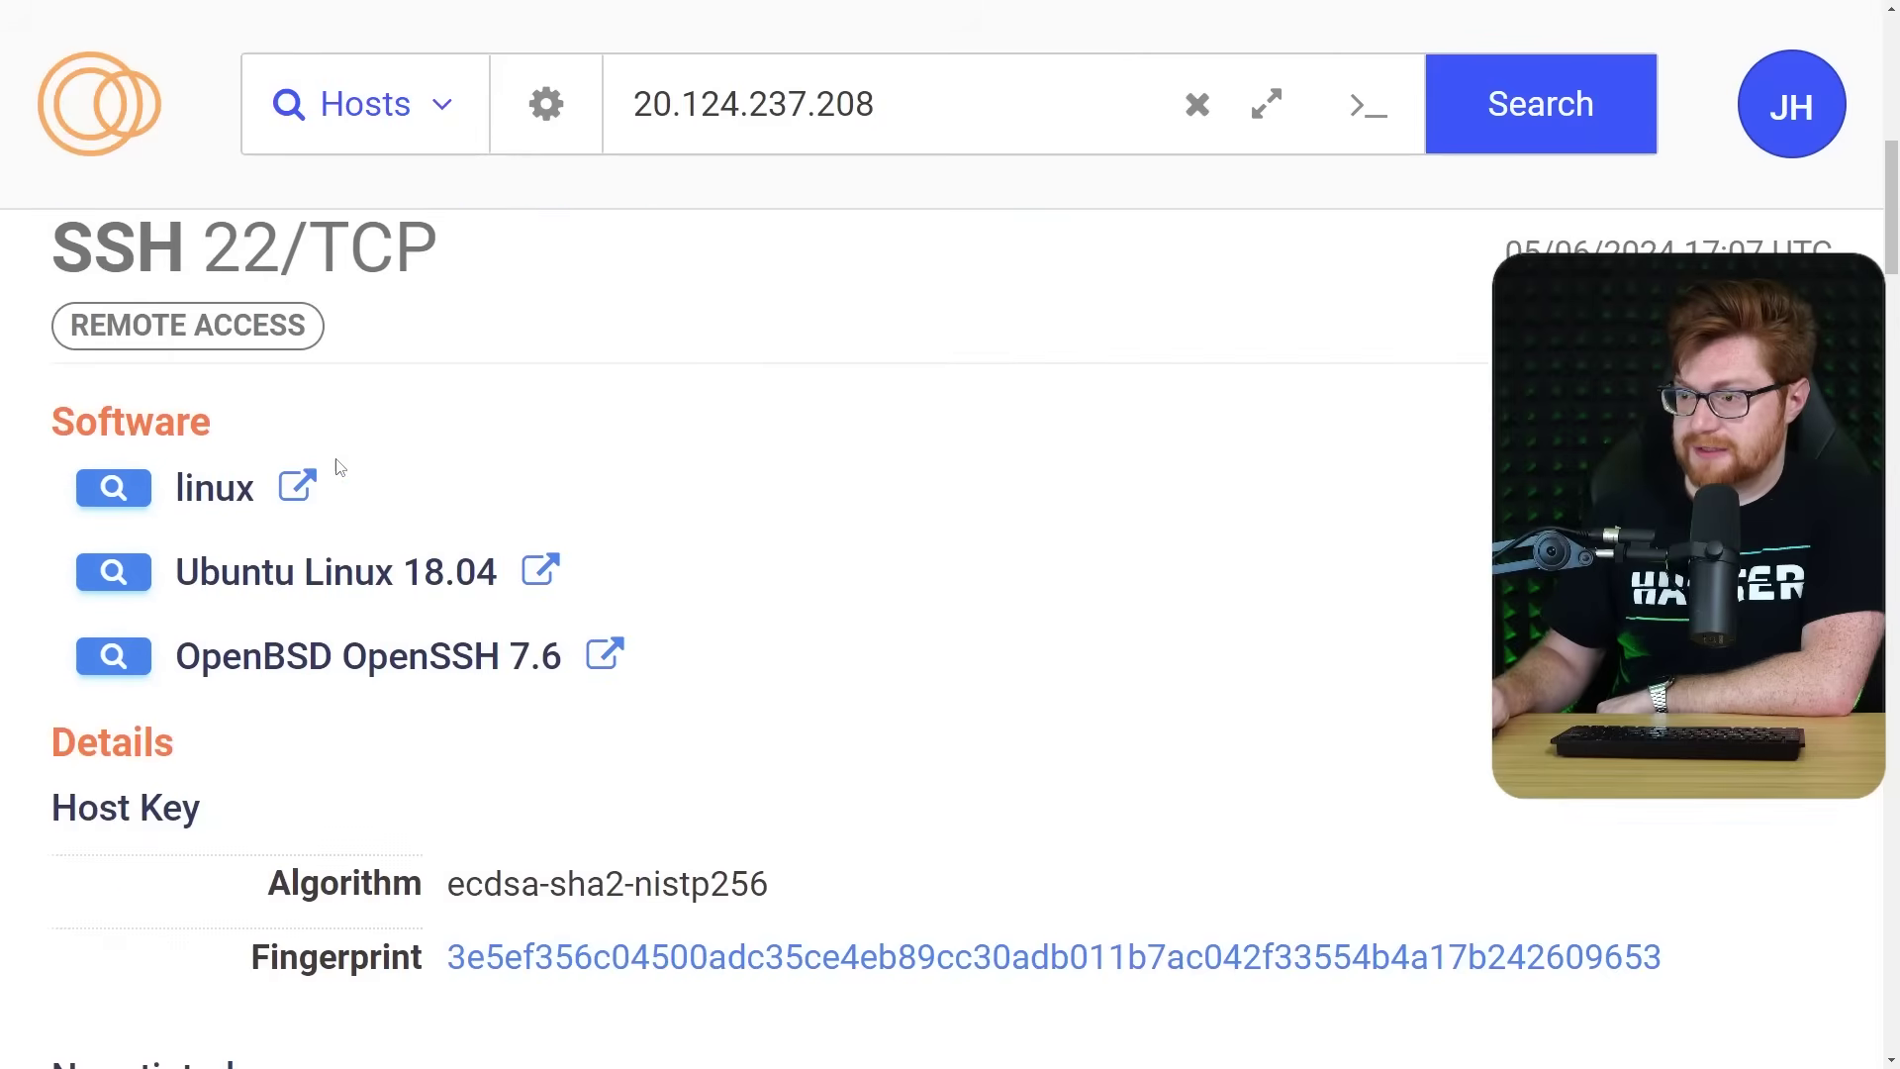
pyautogui.scroll(-13, 306, 457)
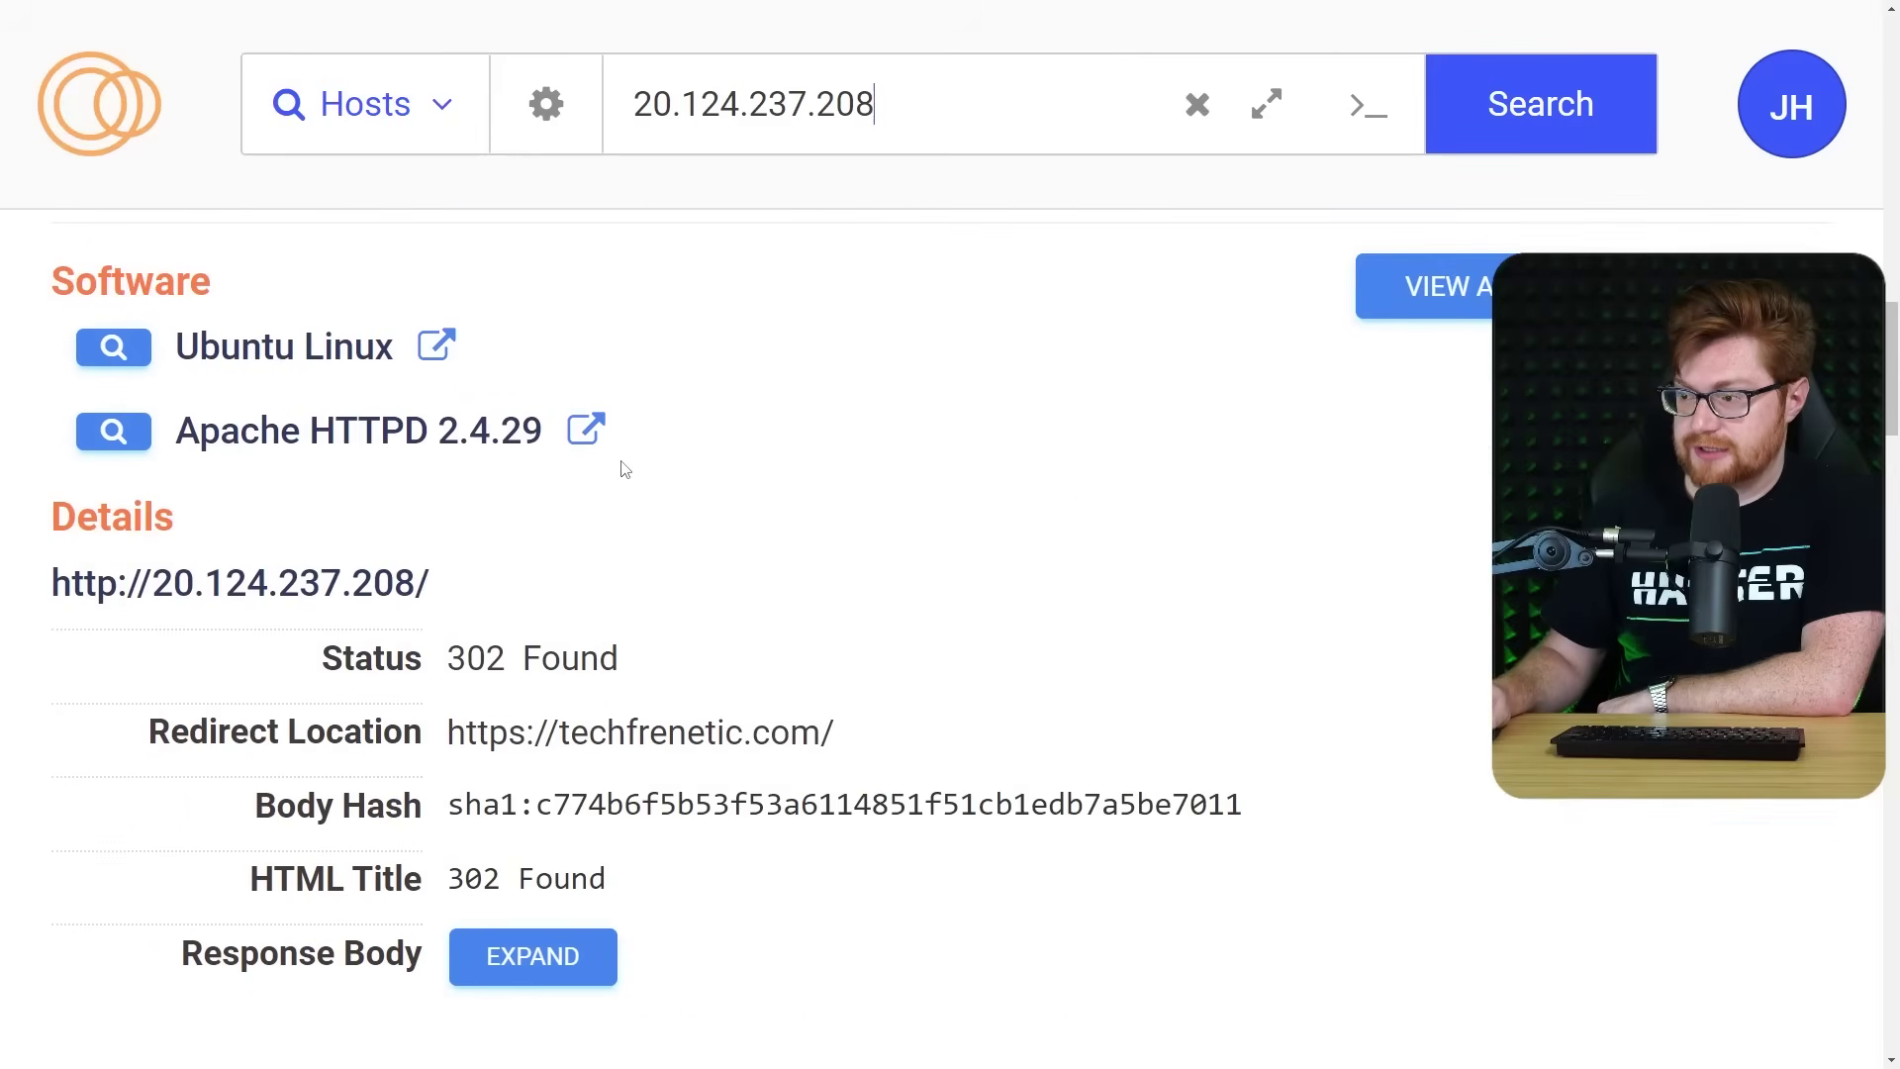
pyautogui.moveTo(836, 740); pyautogui.dragTo(462, 735)
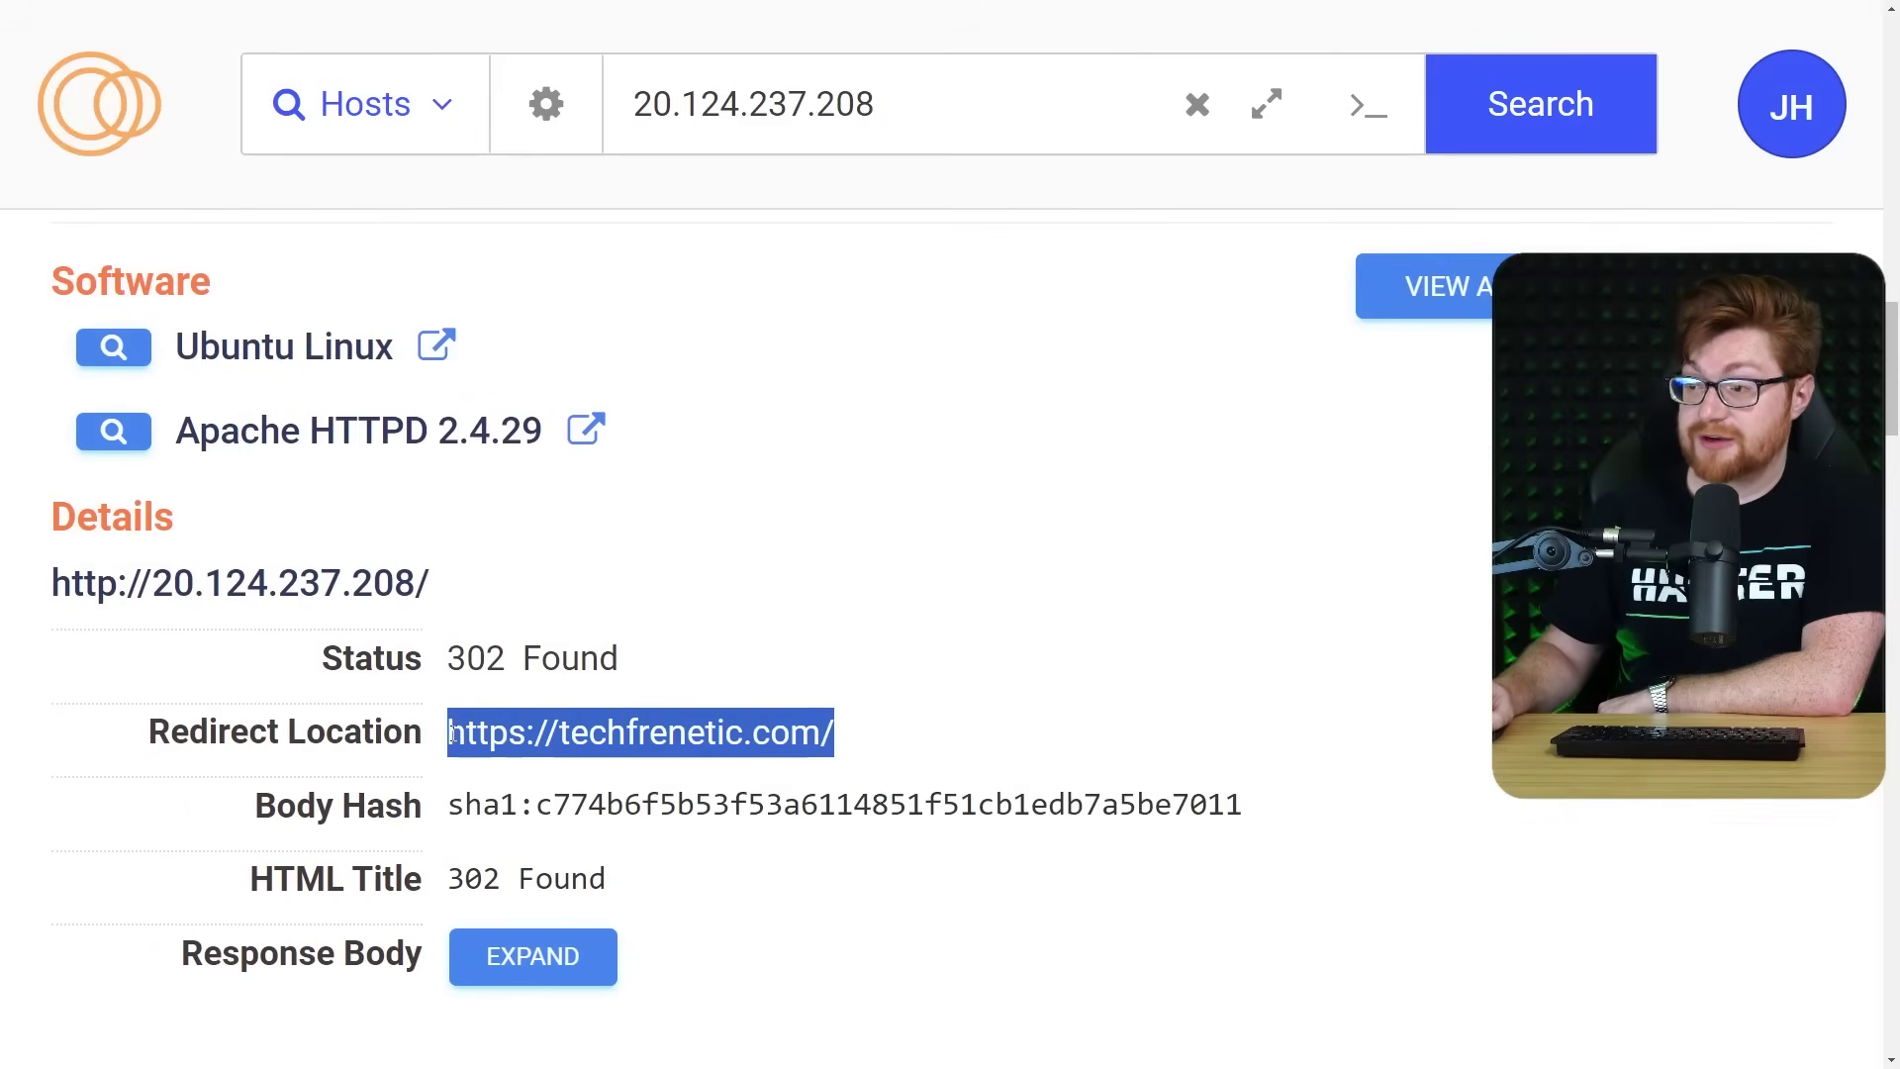
pyautogui.scroll(-10, 1049, 554)
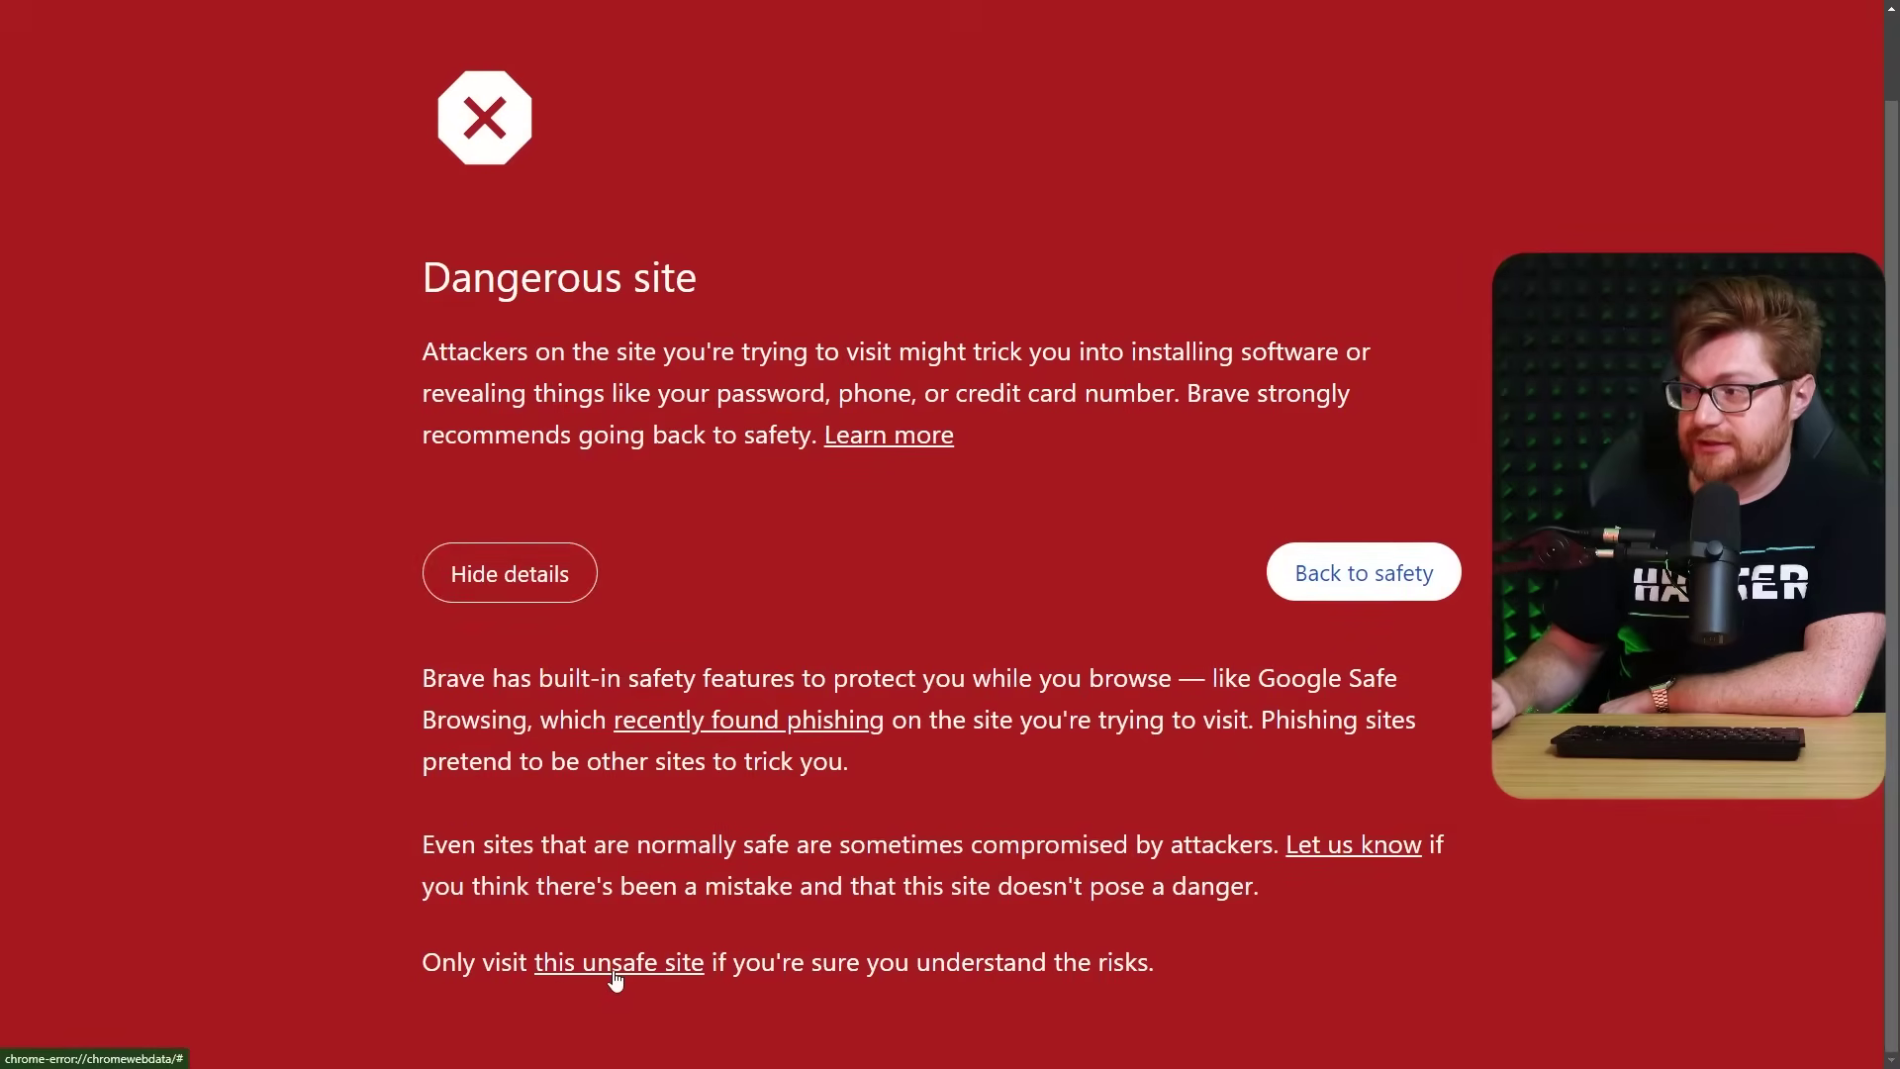
# Continue past the dangerous-site warning, show the advanced certificate details and highlight the domain the certificate belongs to.
pyautogui.click(615, 969)
pyautogui.click(505, 688)
pyautogui.moveTo(432, 834); pyautogui.dragTo(634, 834)
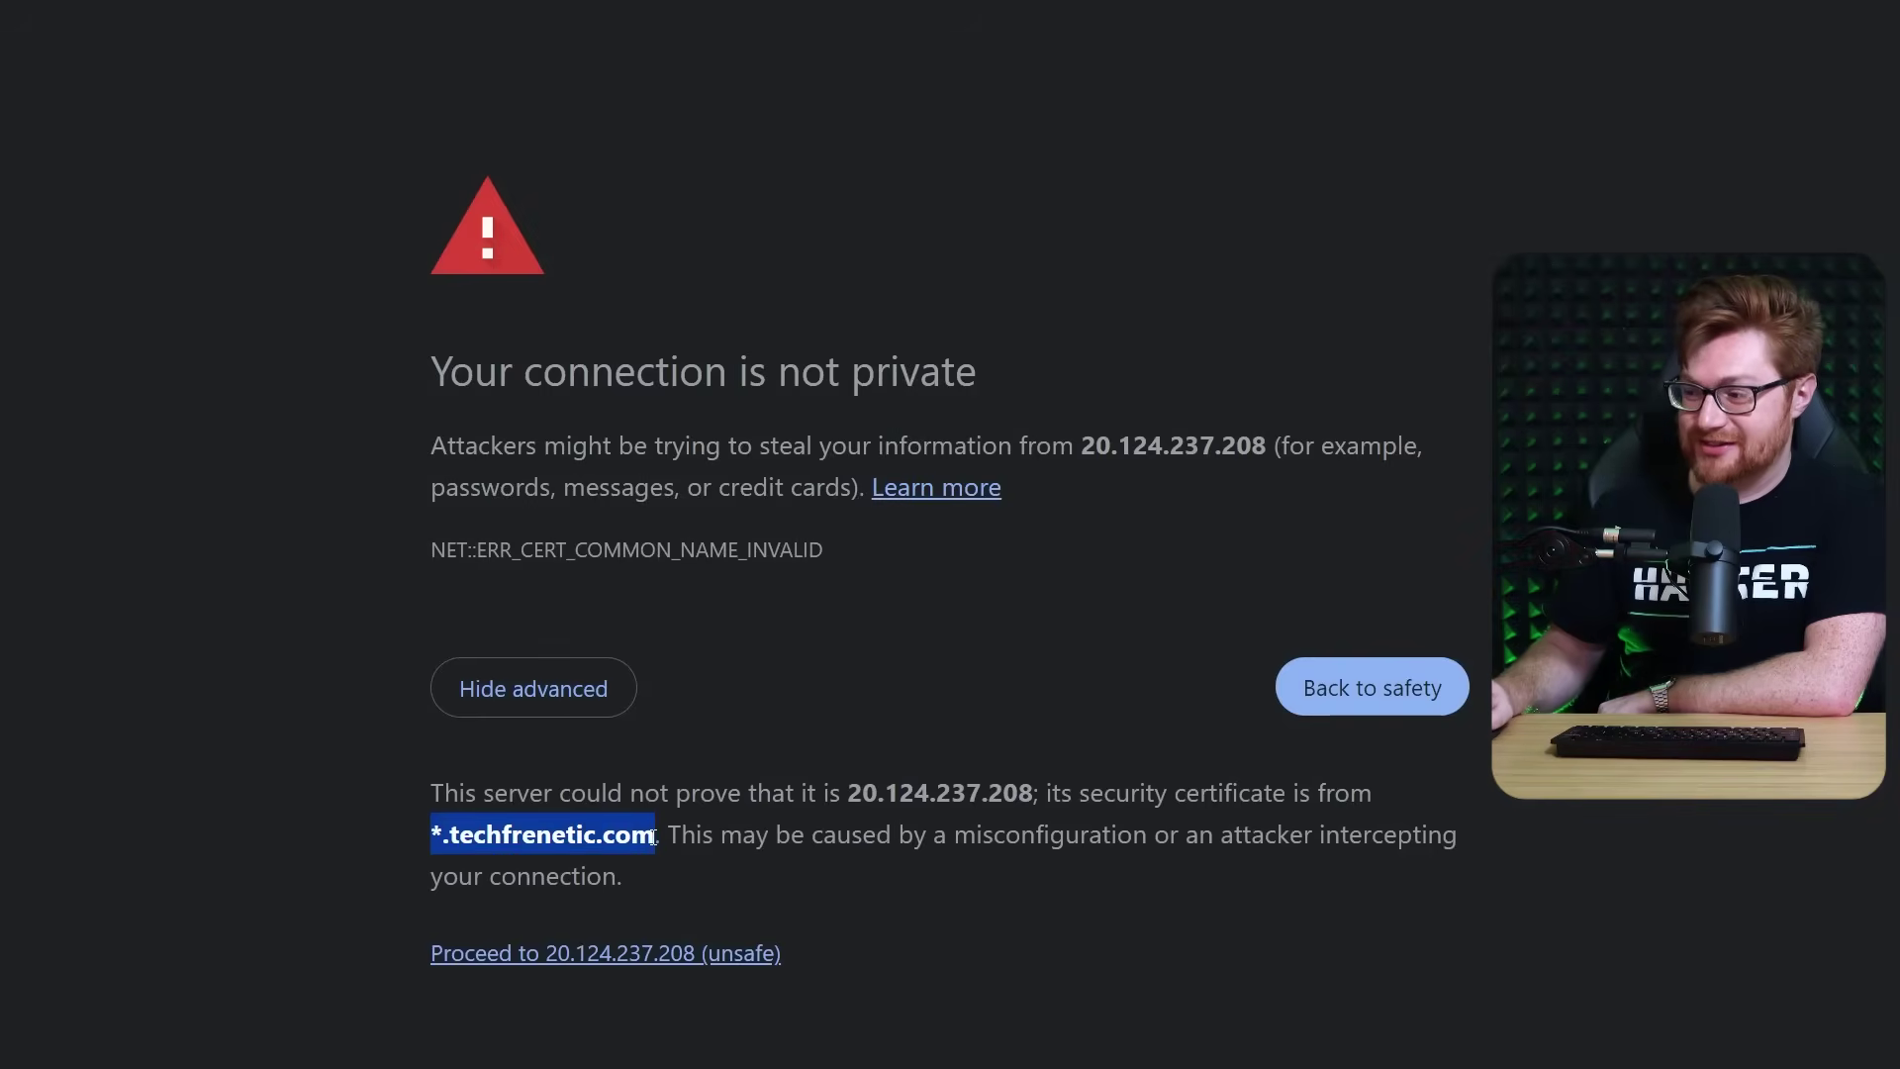
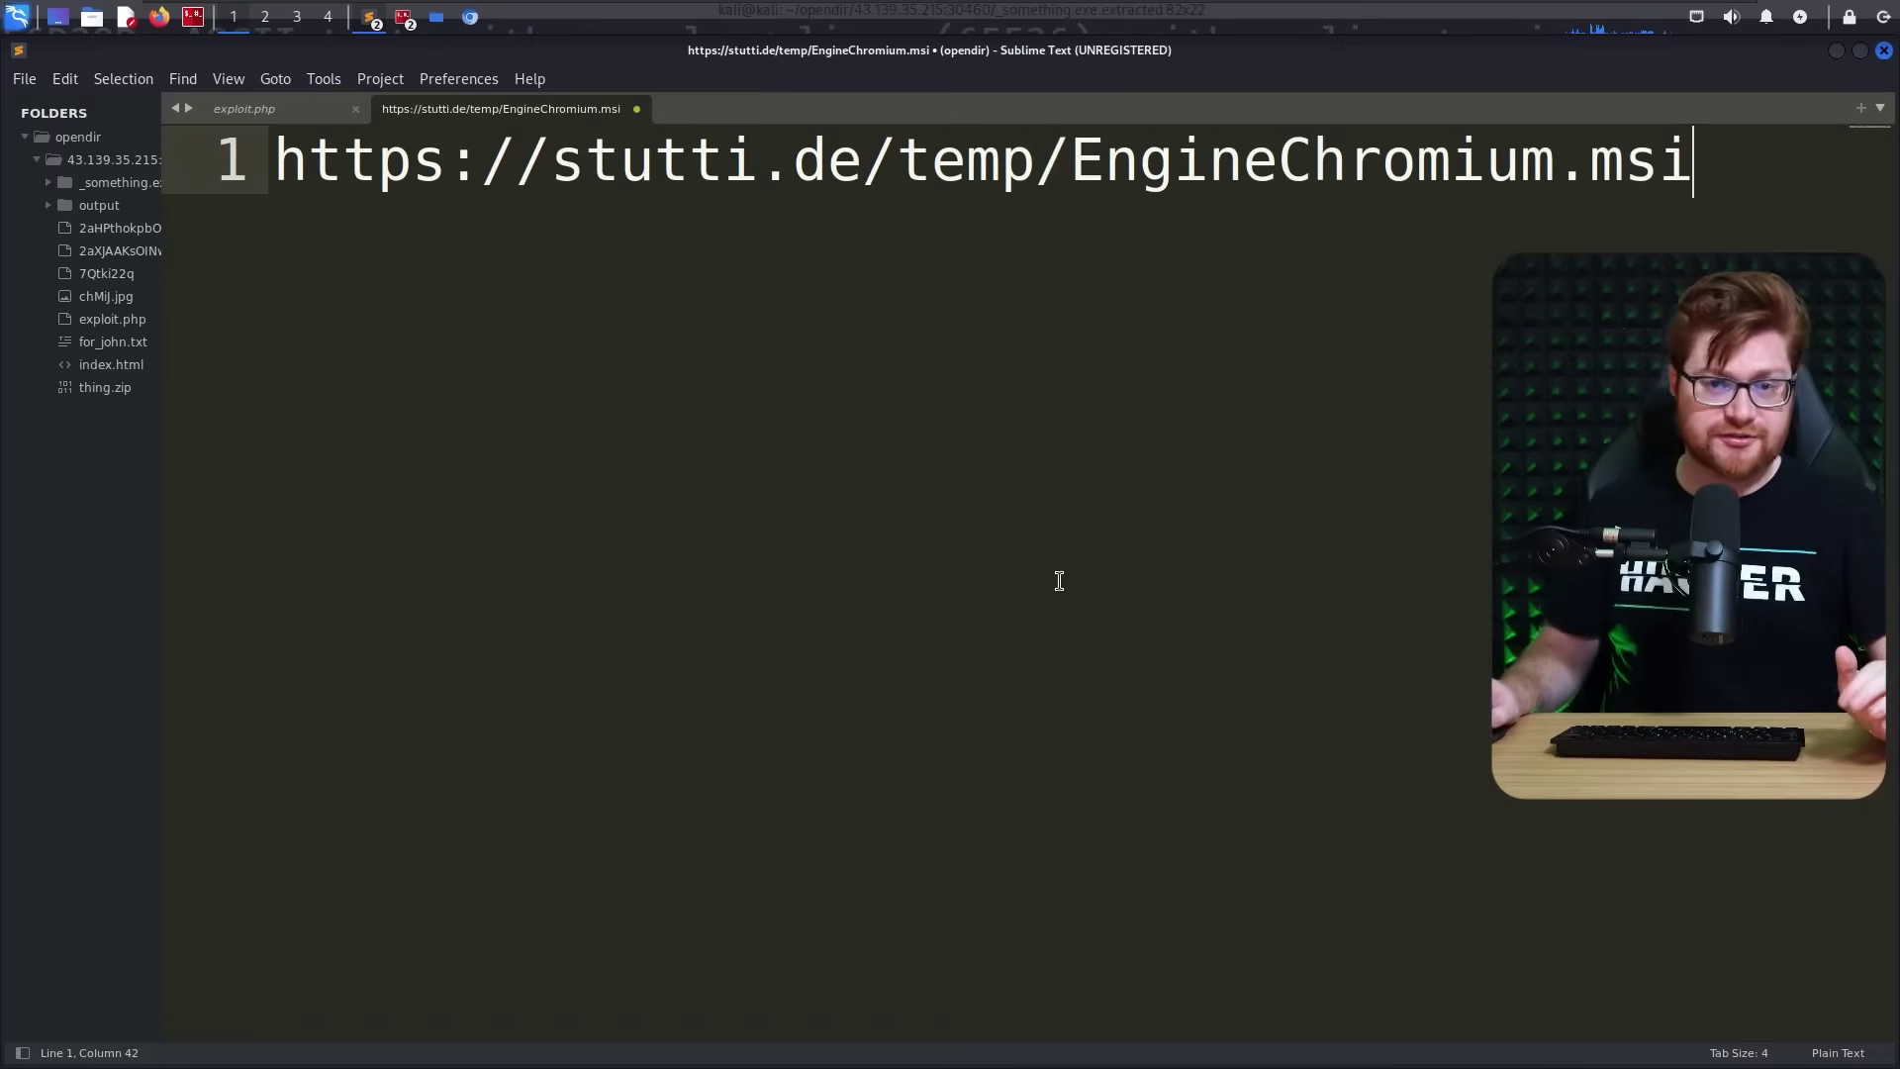
pyautogui.moveTo(553, 162); pyautogui.dragTo(724, 164)
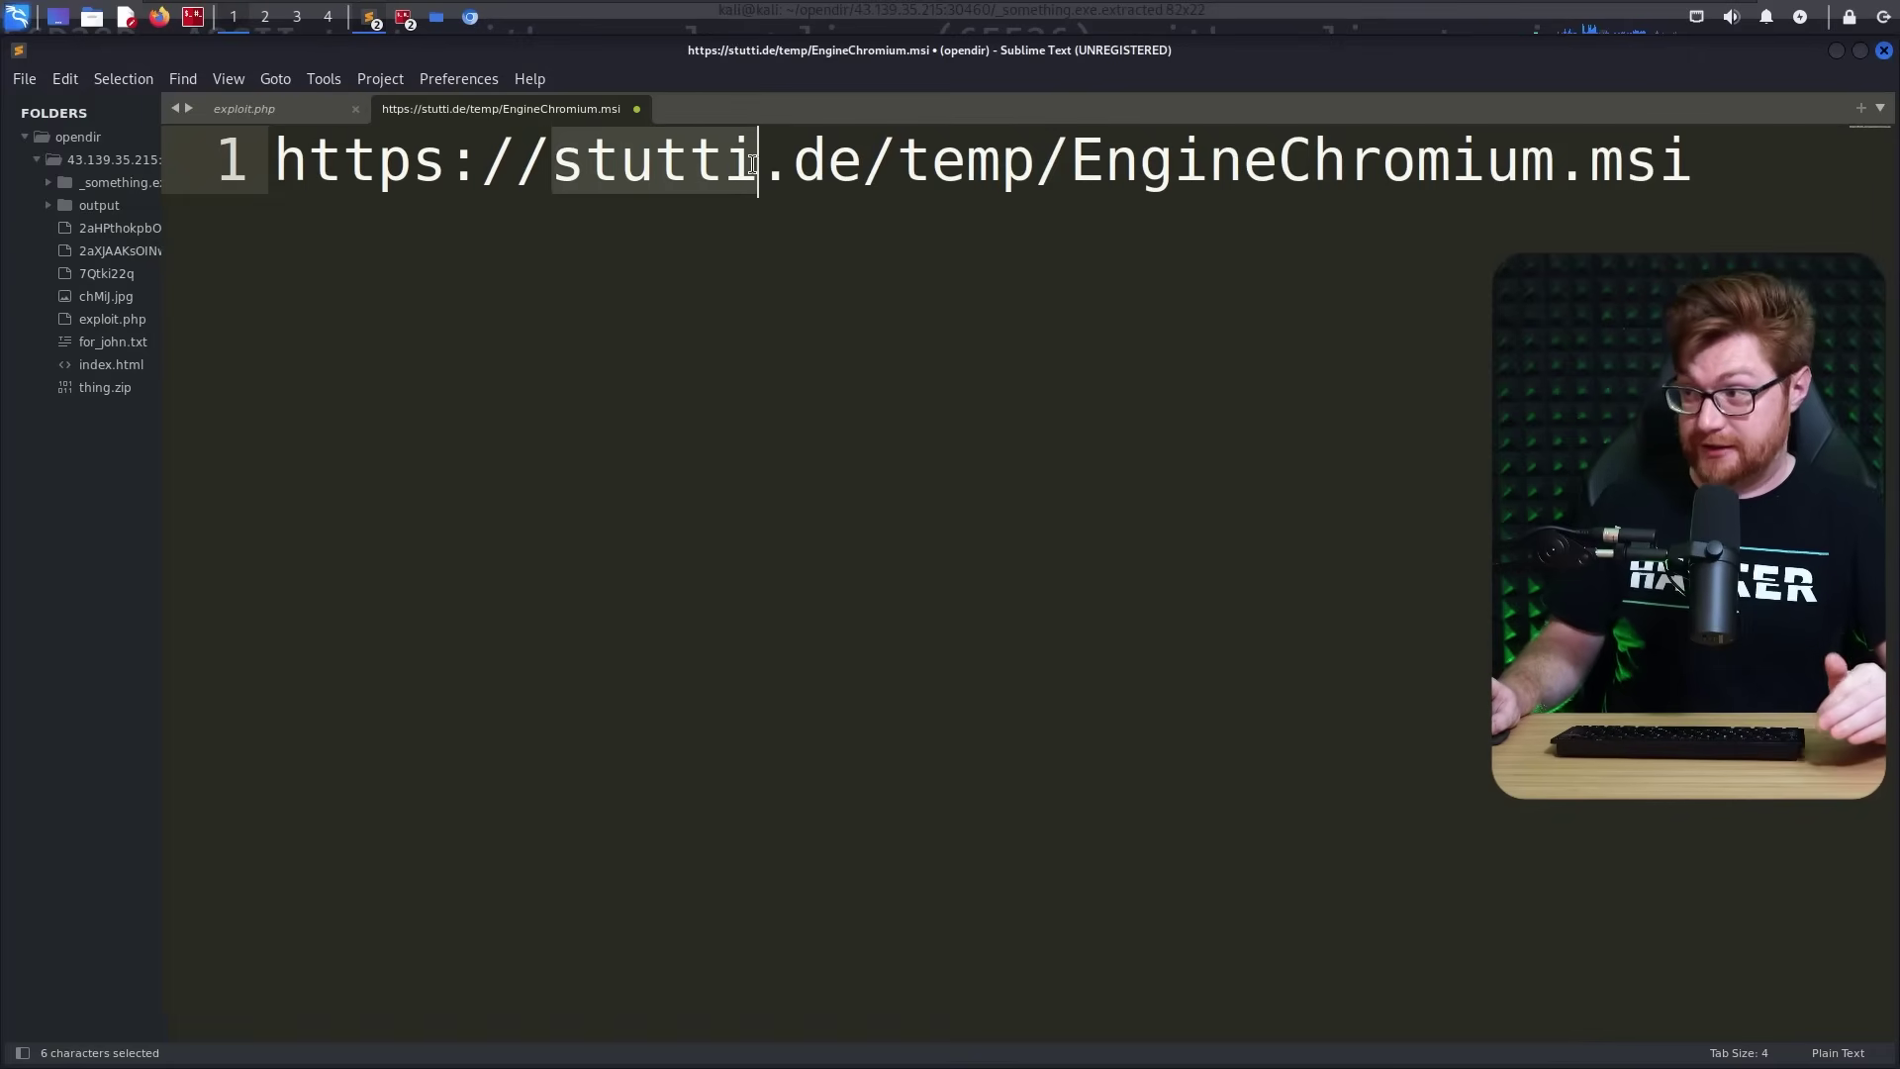
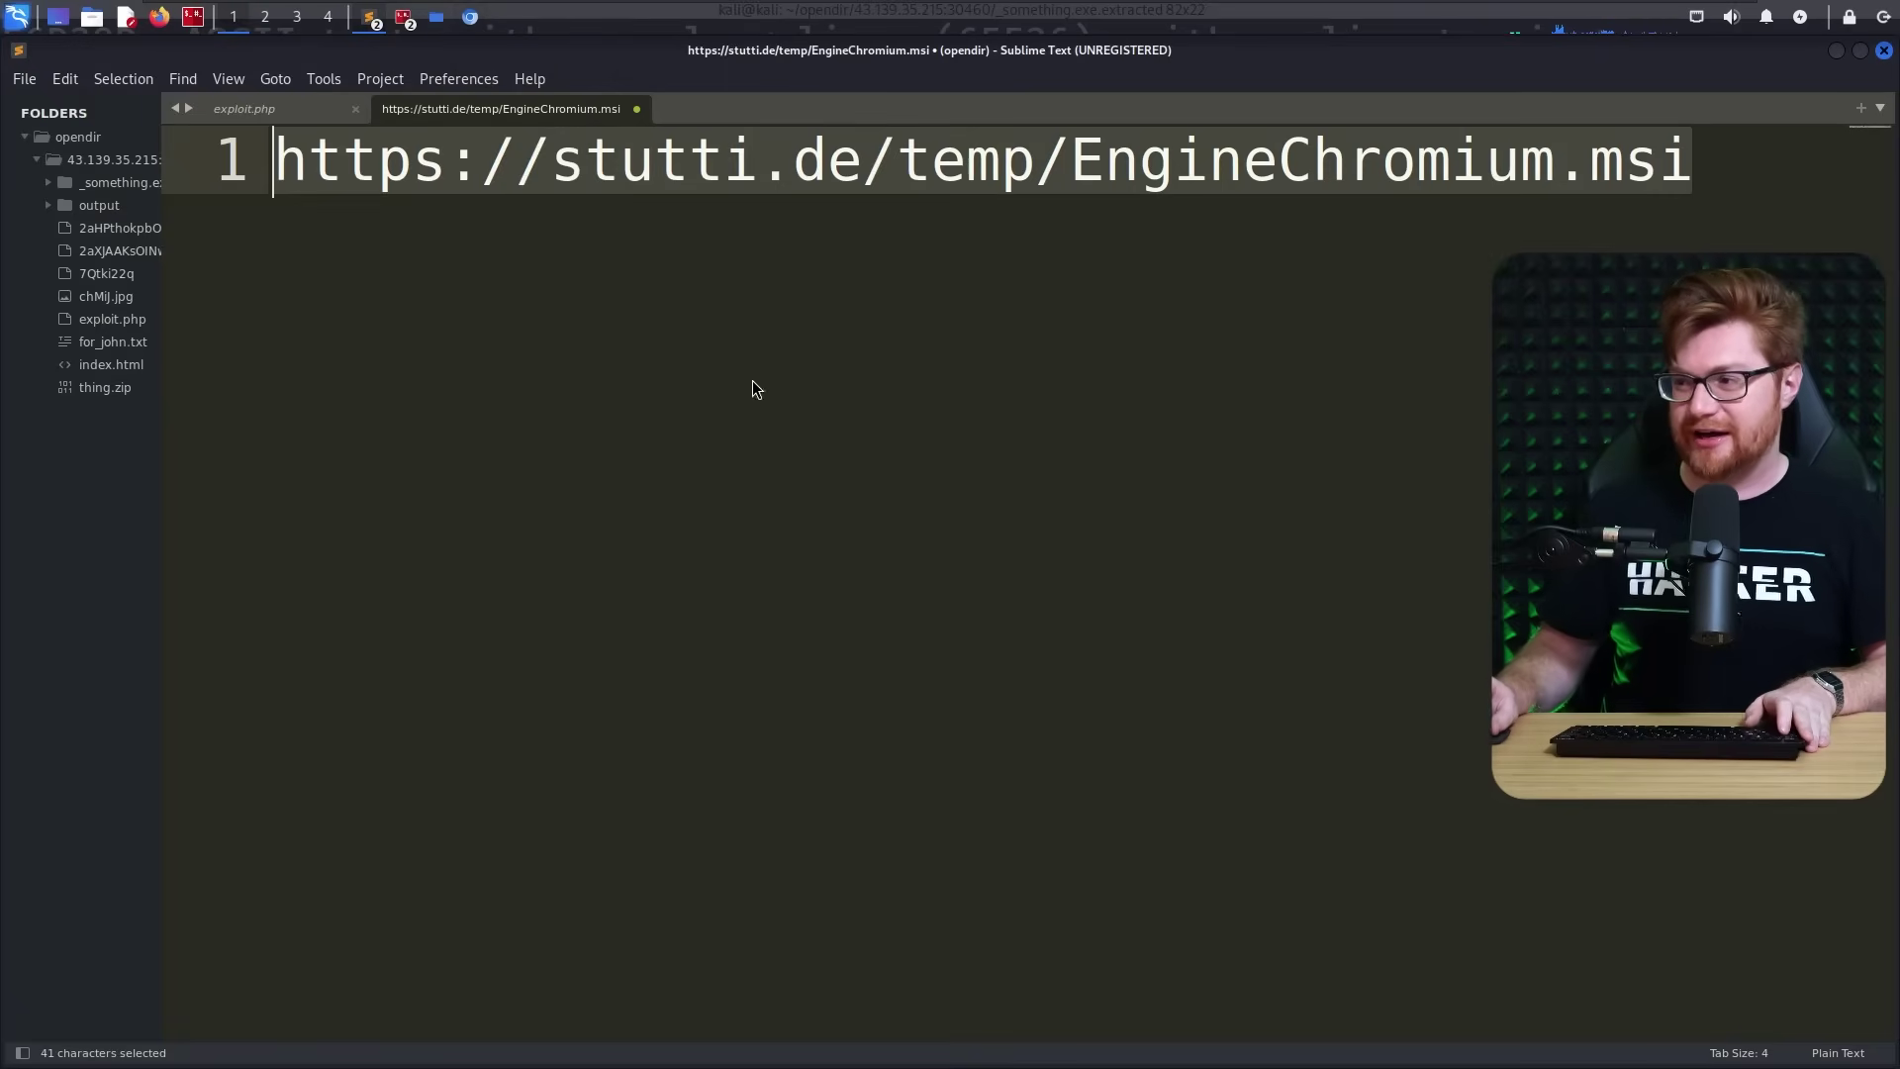
pyautogui.write('https://stutti.de/temp/EngineChromium.msi')
pyautogui.press('Return')
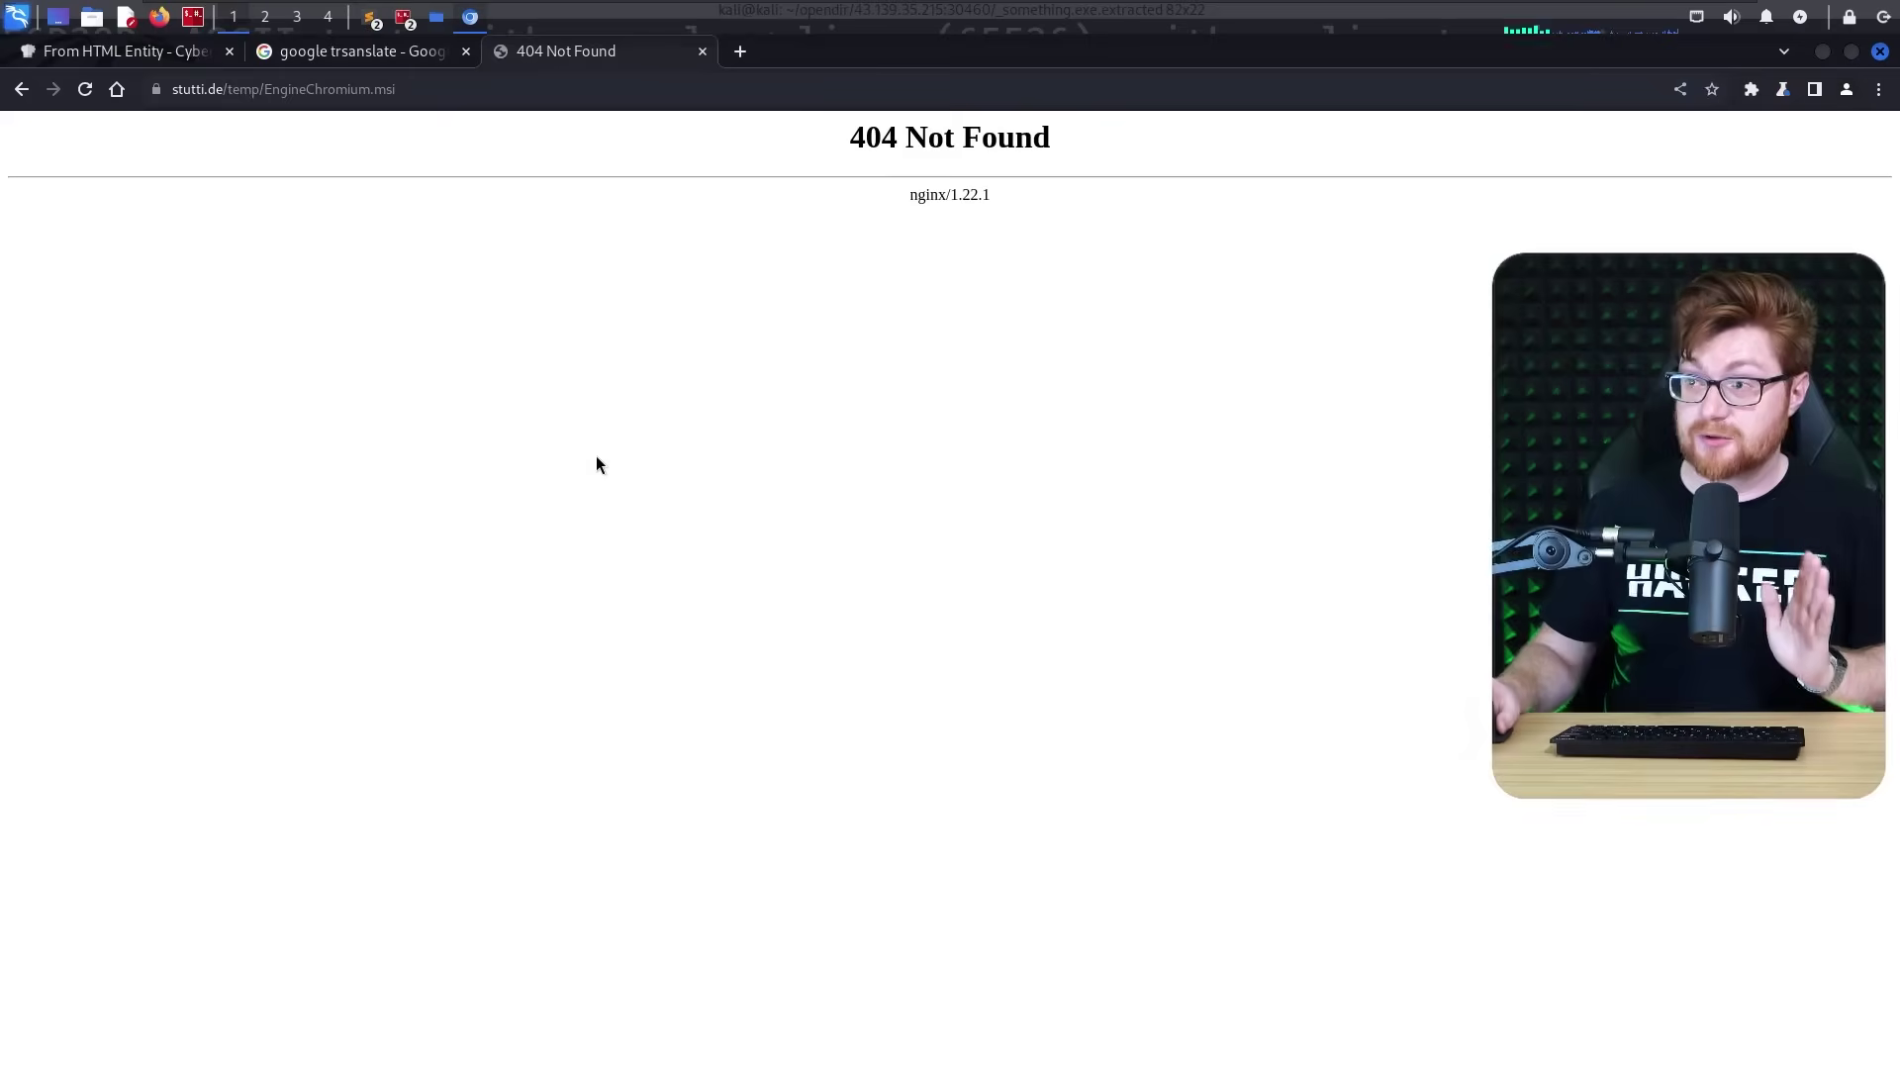
pyautogui.hotkey('ctrl', '+')
pyautogui.hotkey('ctrl', '+')
pyautogui.hotkey('ctrl', '+')
pyautogui.hotkey('ctrl', '+')
pyautogui.hotkey('ctrl', '+')
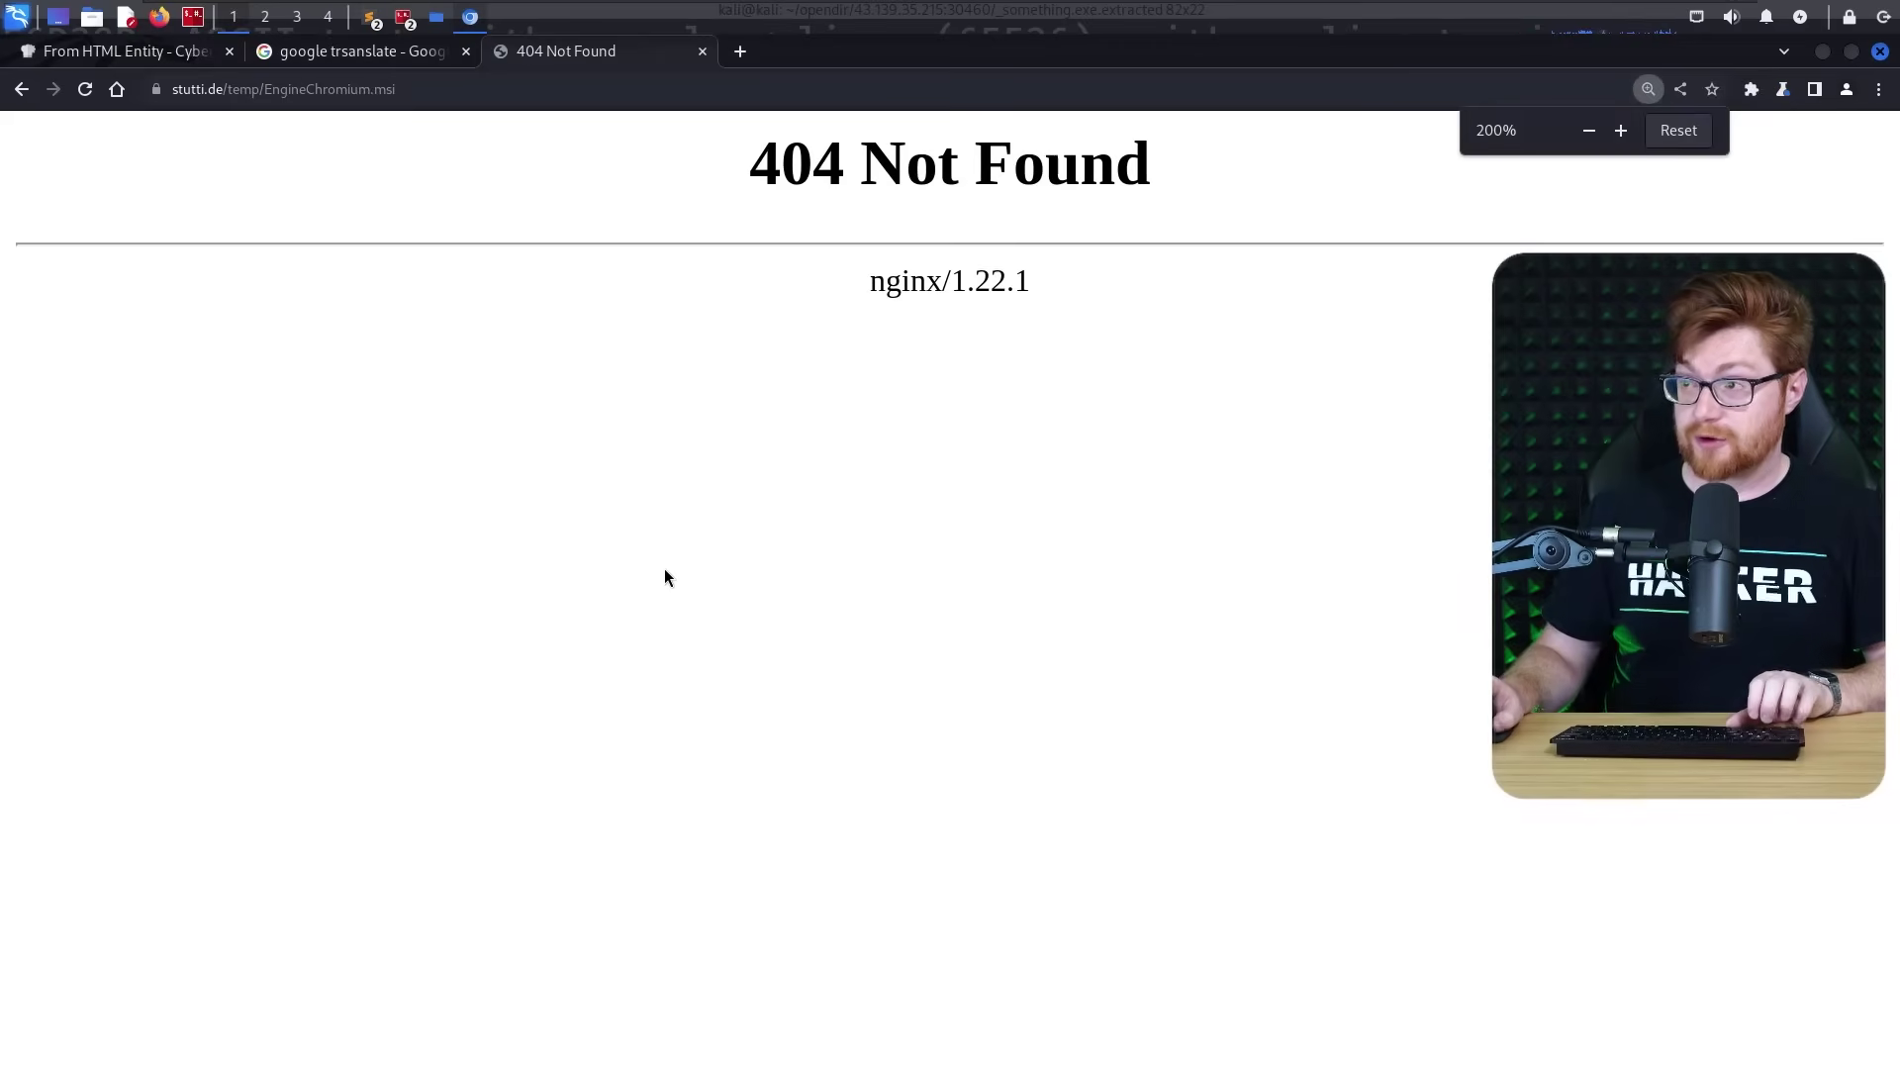
# Look up the EngineChromium.msi URL in the Wayback Machine and examine its 2024 captures.
pyautogui.hotkey('ctrl', 'l')
pyautogui.write('way')
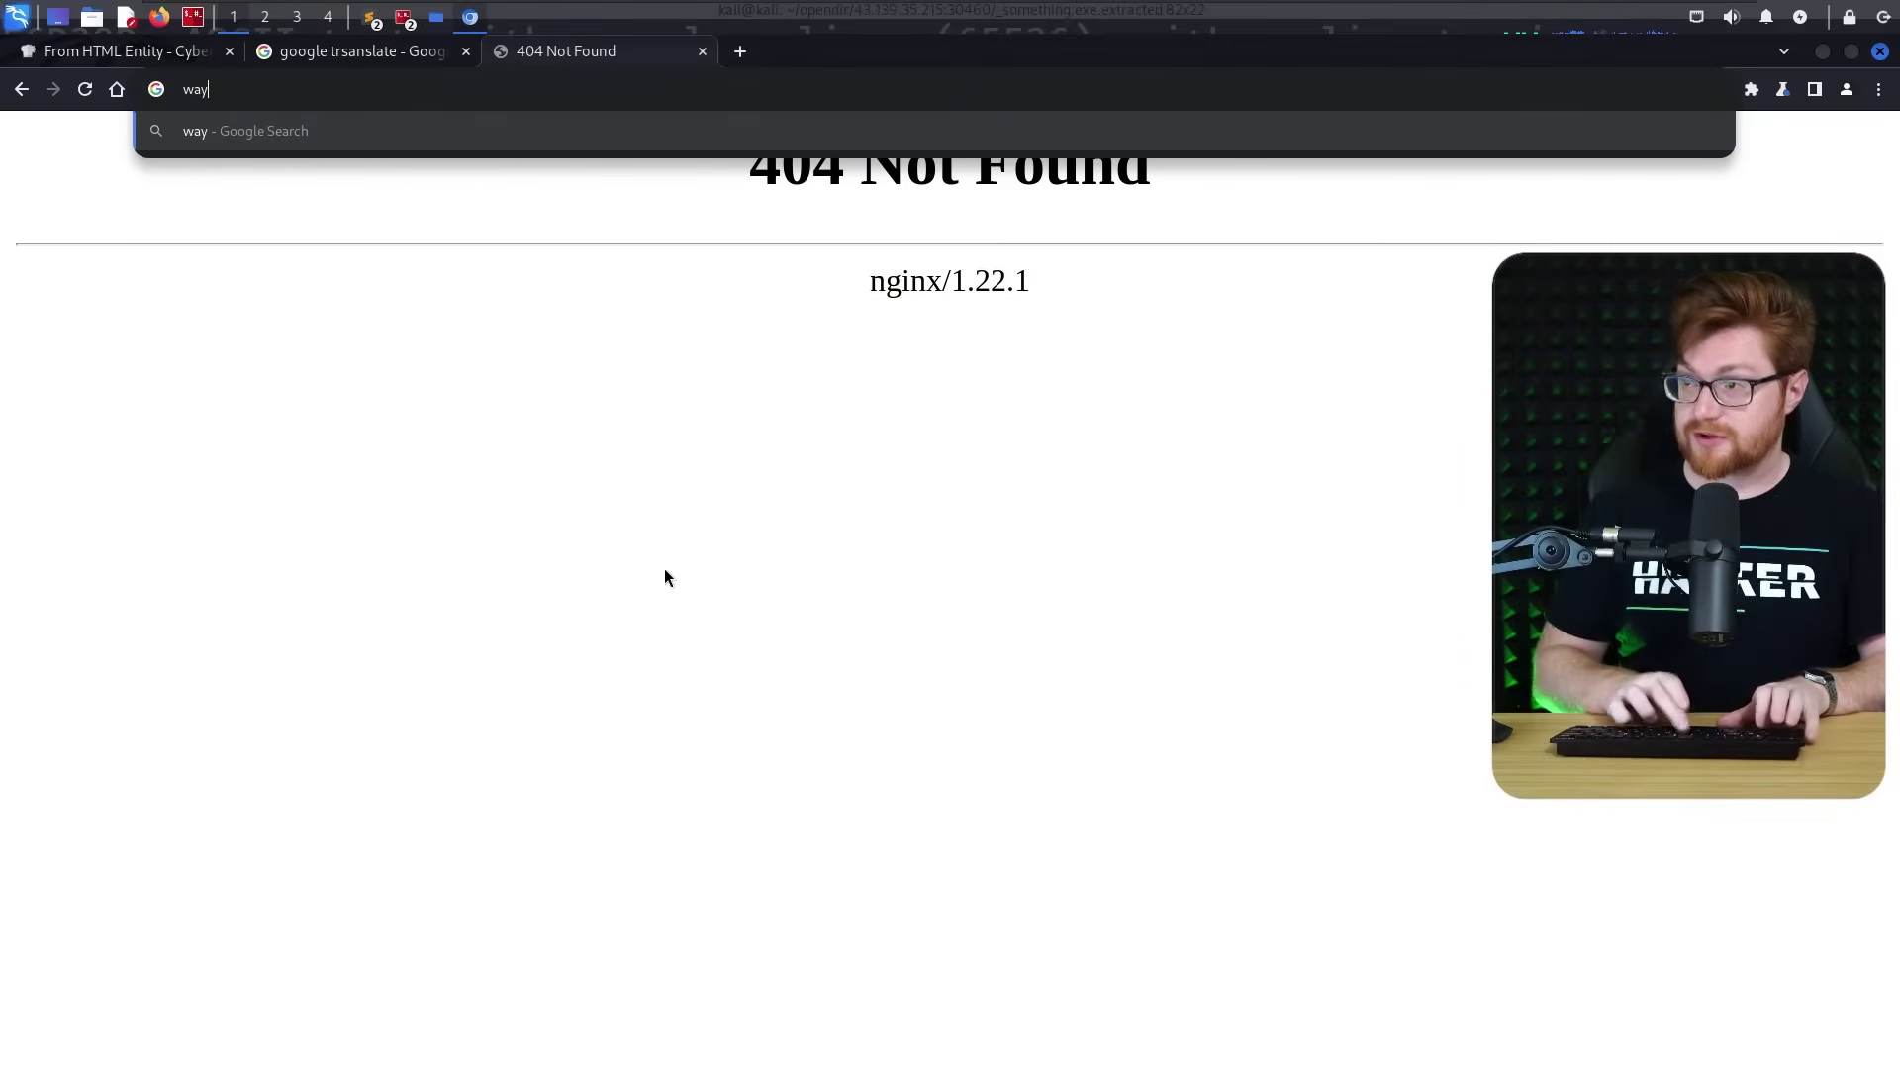
pyautogui.write('back.ma')
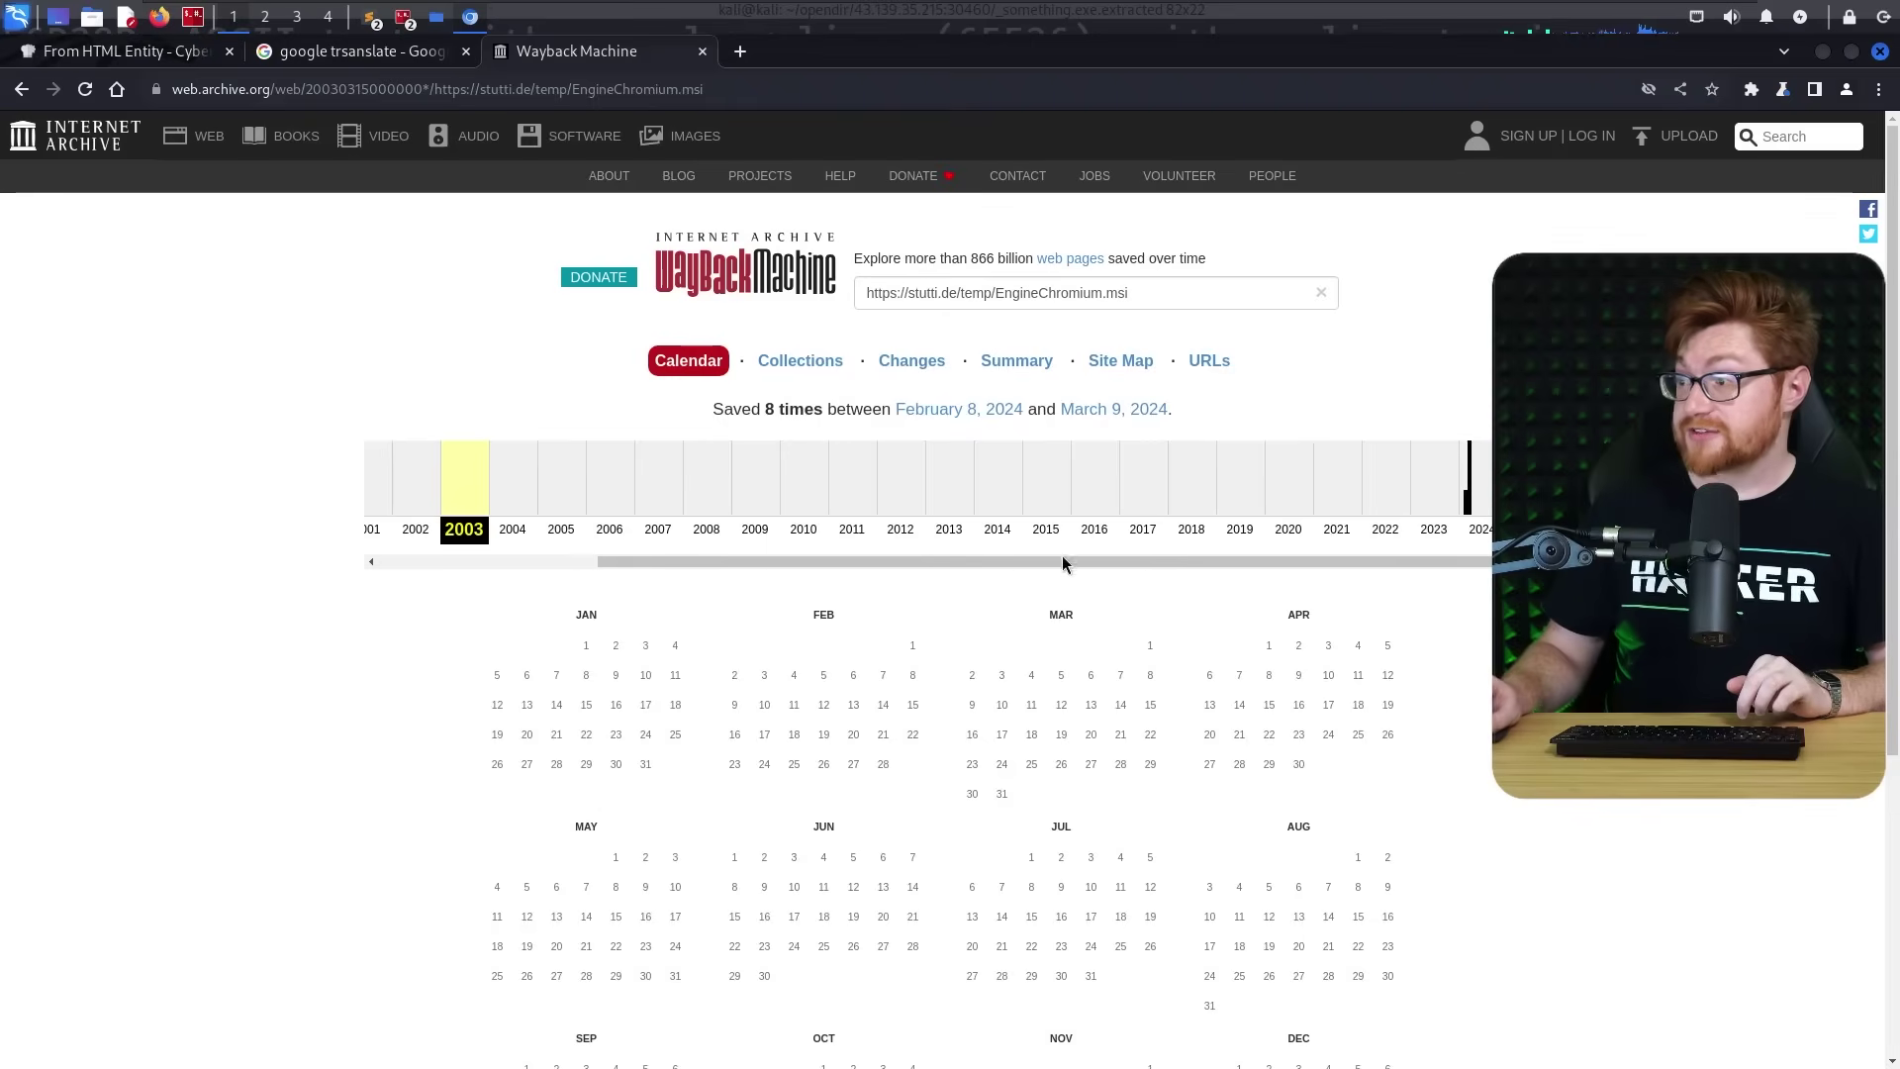
pyautogui.click(1478, 492)
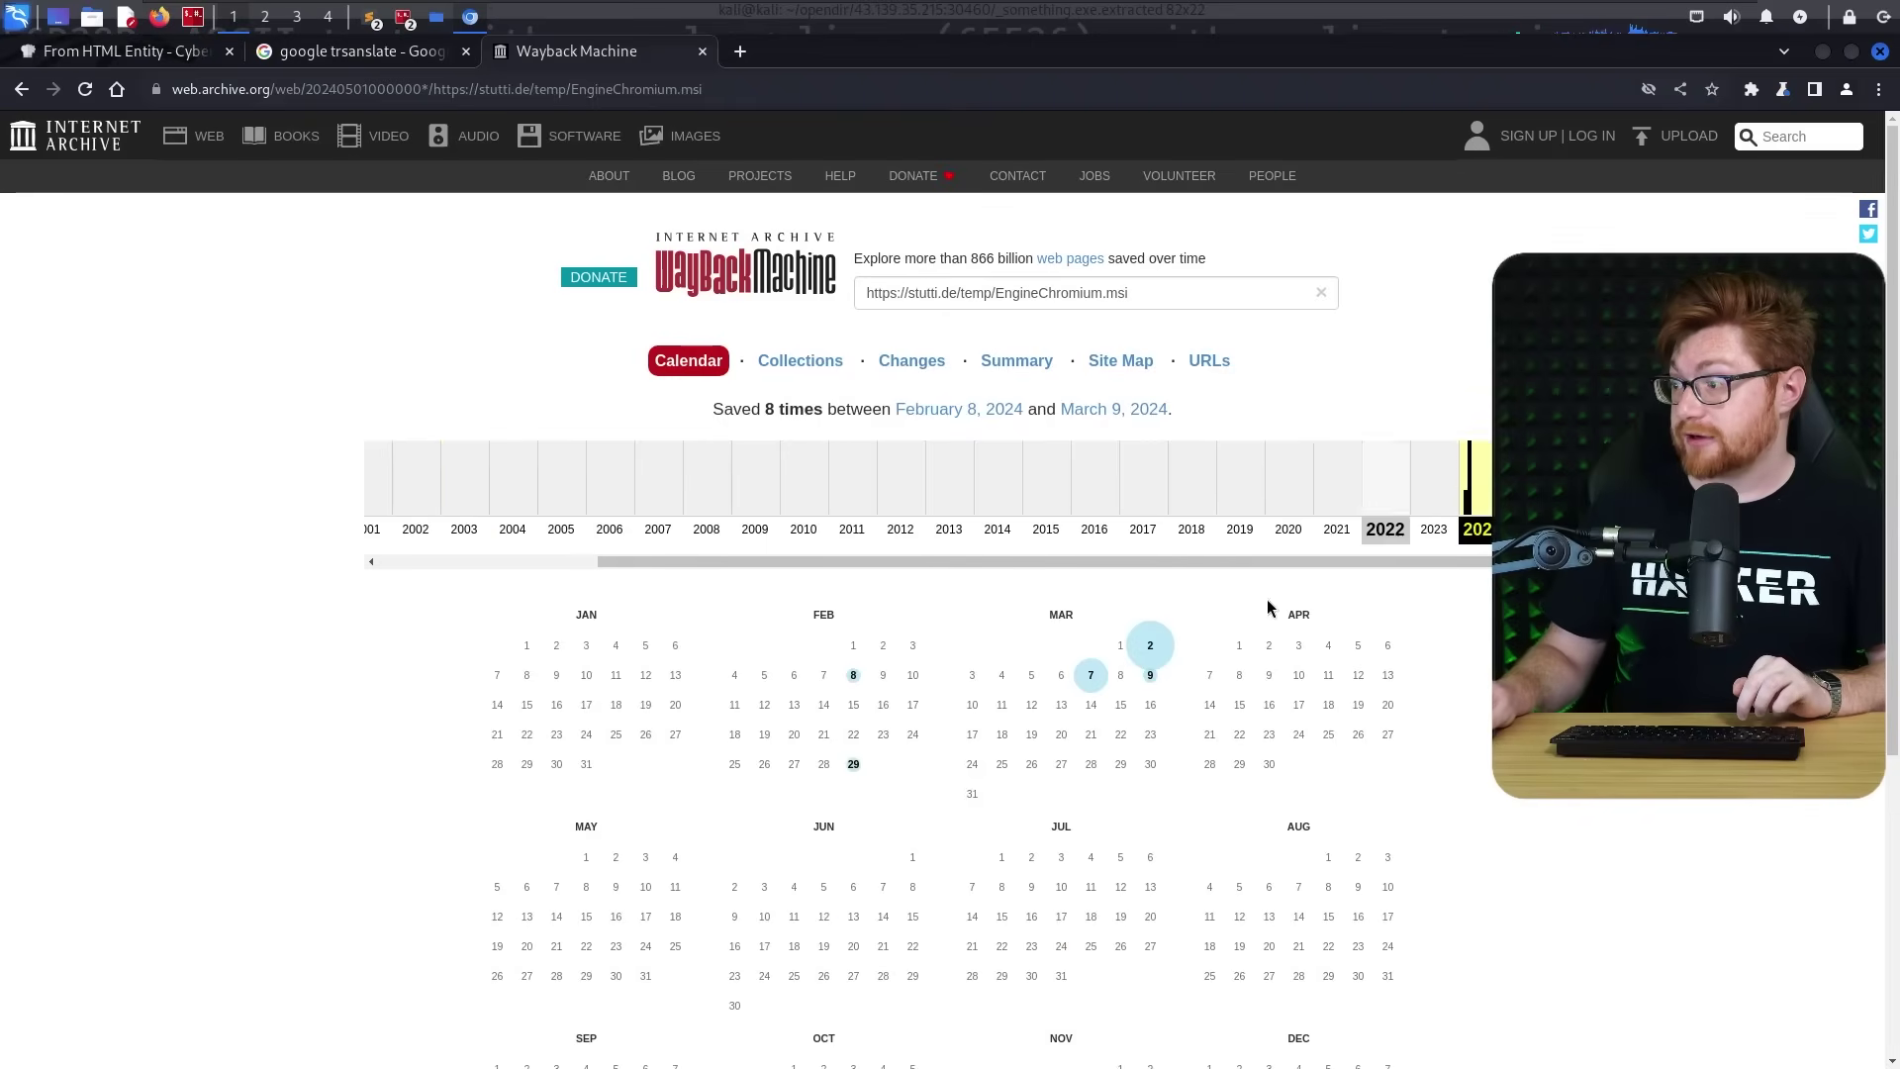
pyautogui.scroll(-3, 1227, 634)
pyautogui.moveTo(1160, 323)
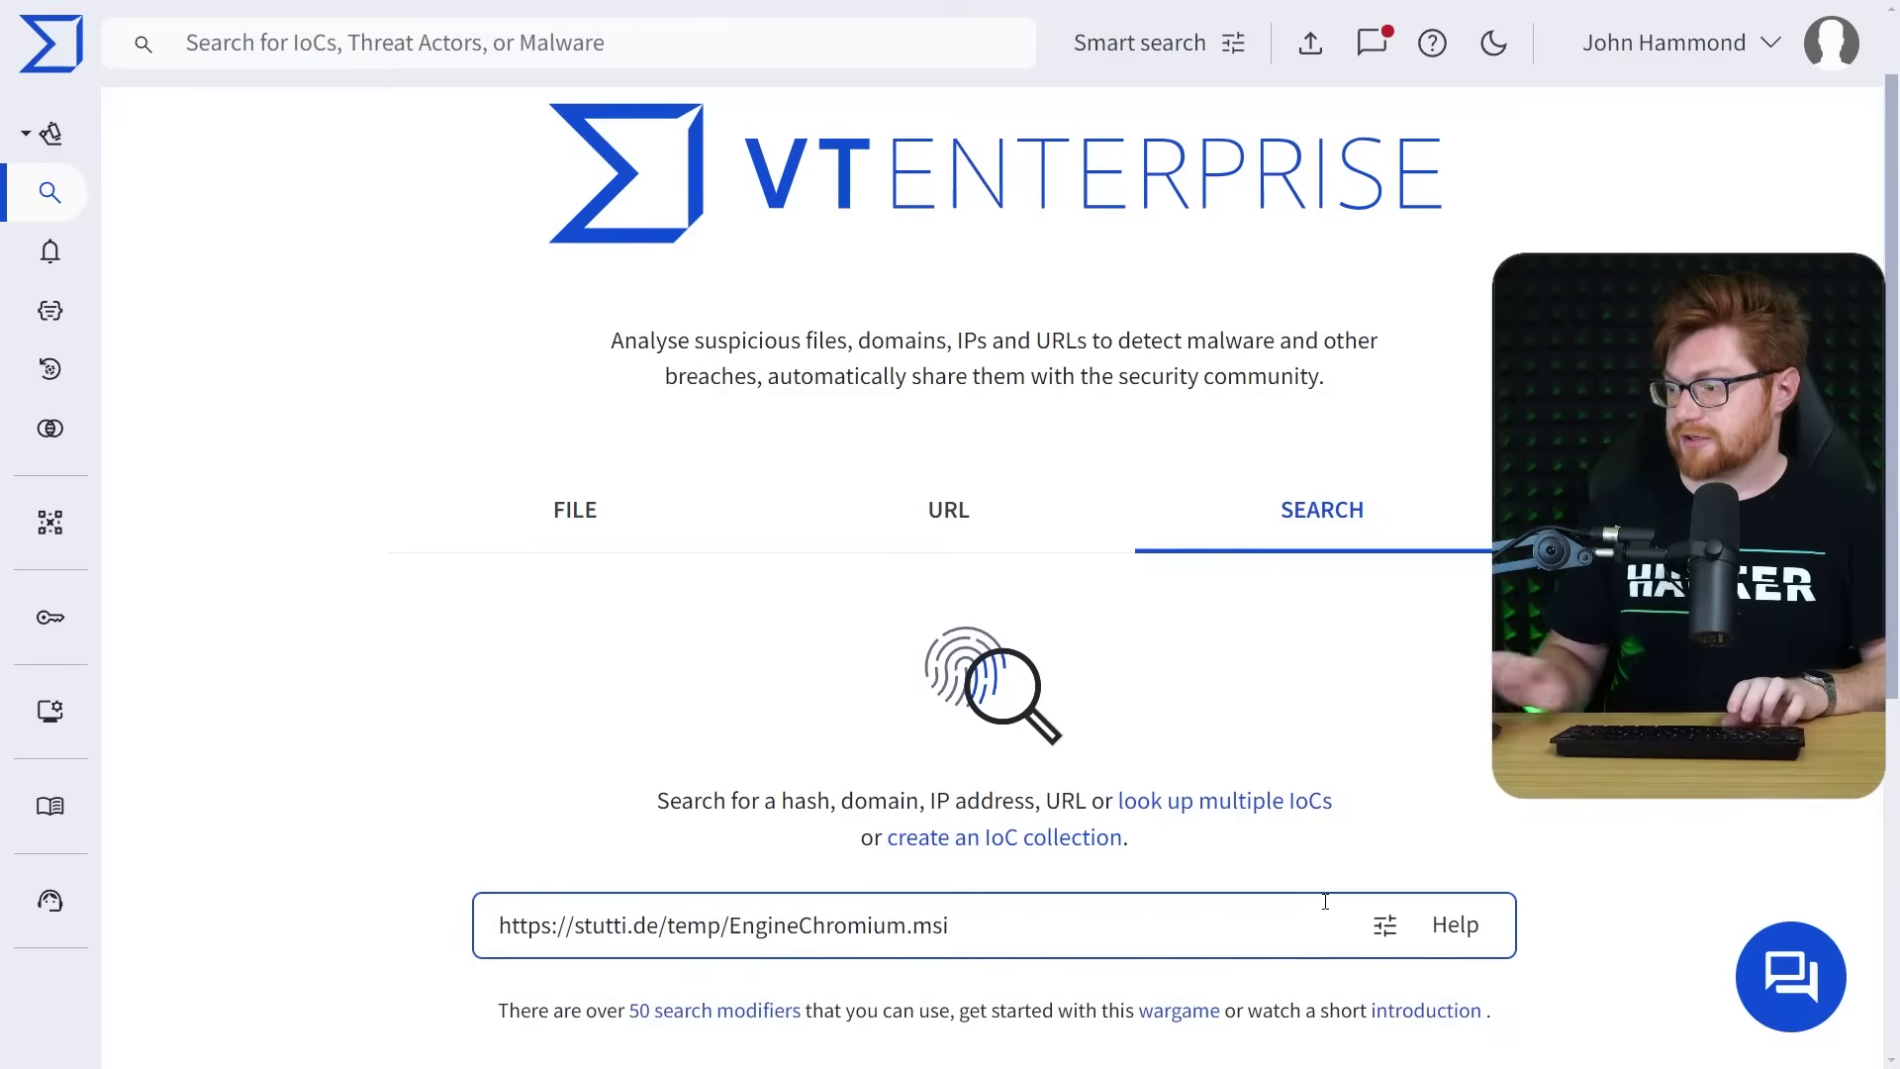
pyautogui.scroll(-1, 1325, 901)
pyautogui.press('Return')
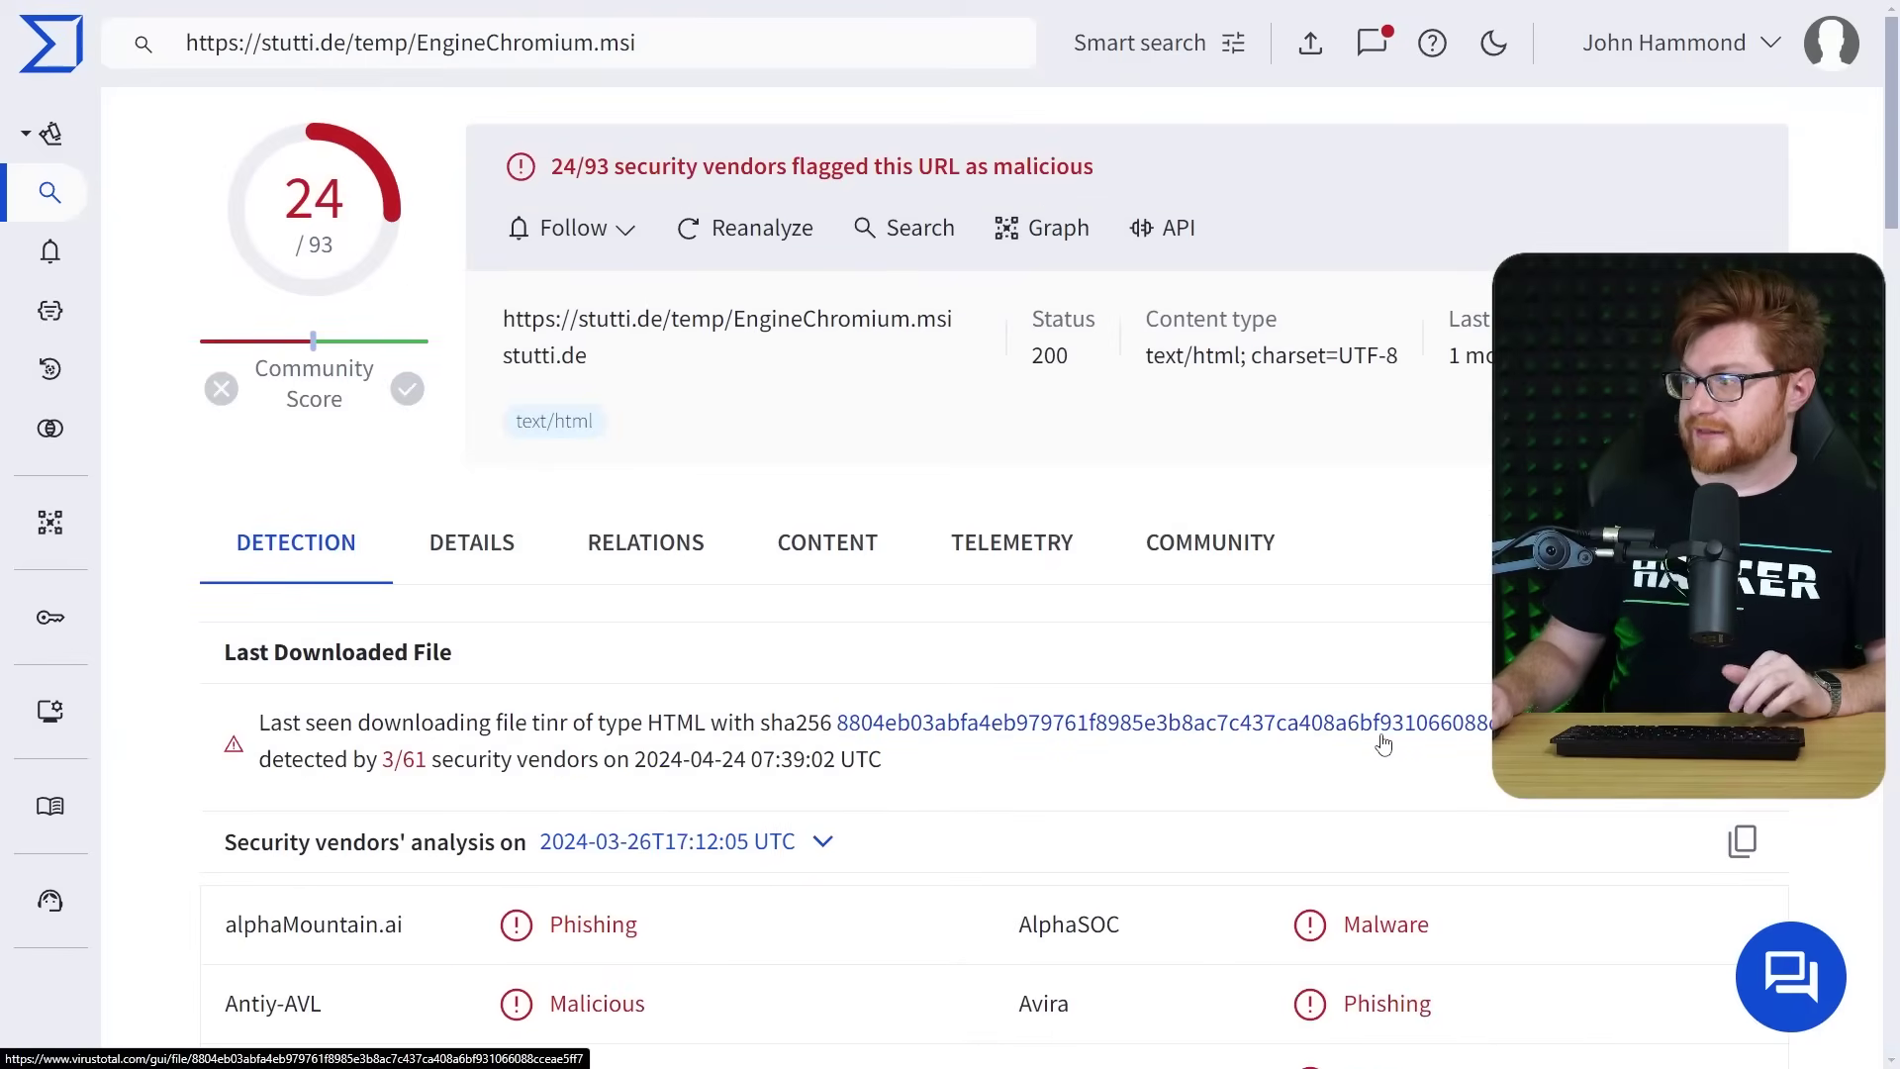
pyautogui.scroll(-3, 1225, 763)
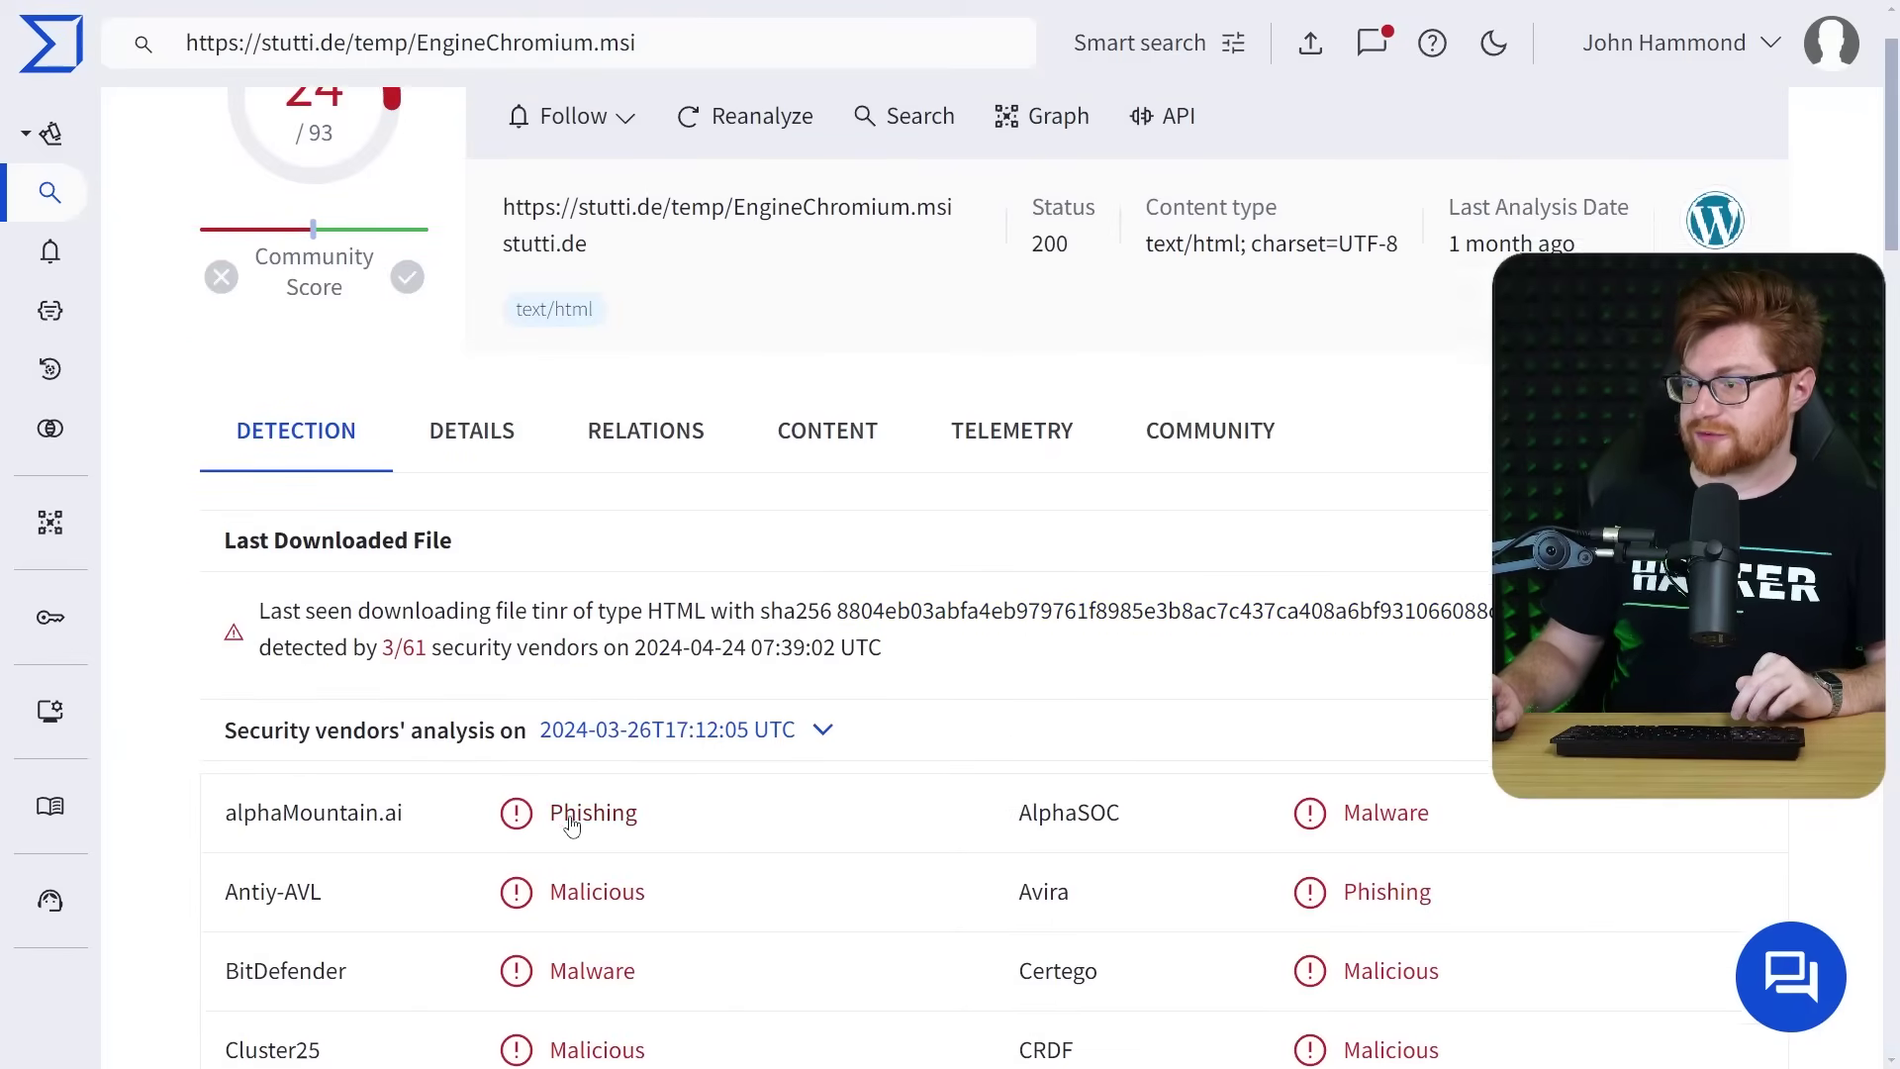
pyautogui.scroll(-8, 572, 824)
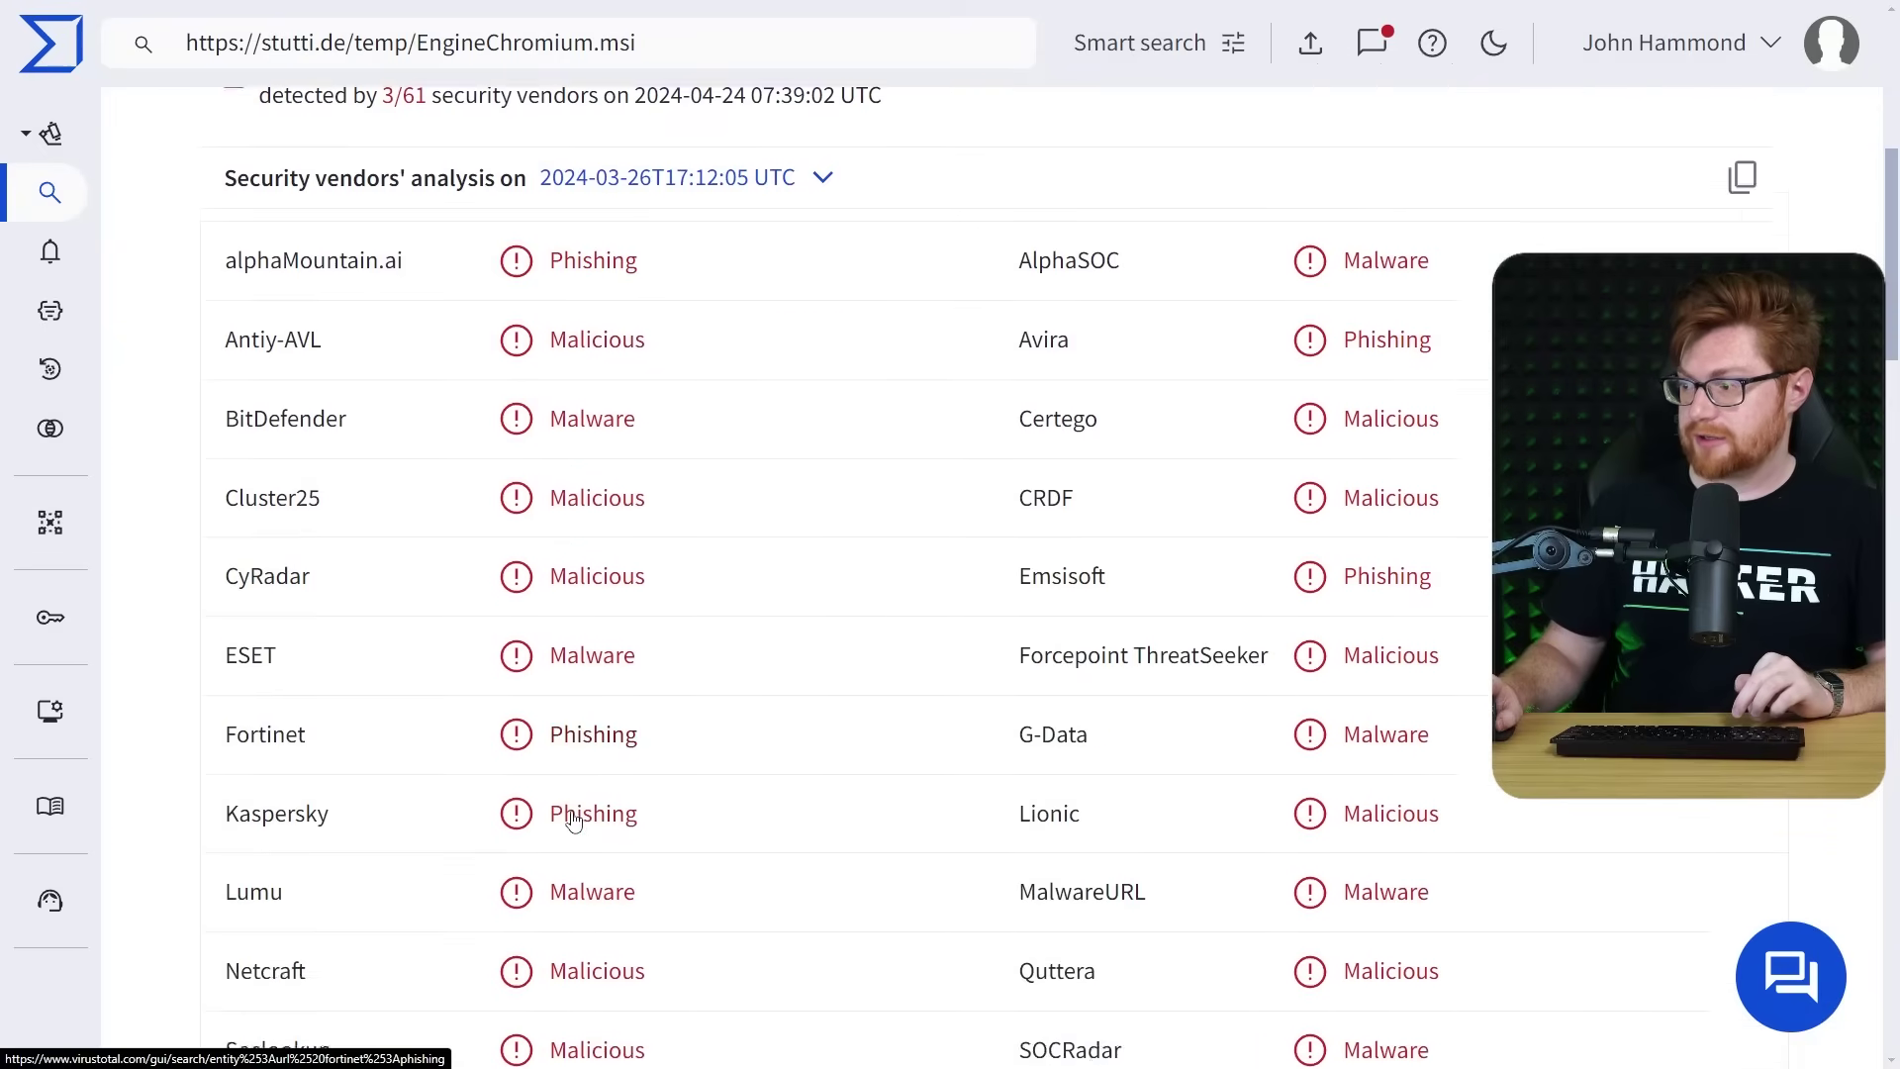
pyautogui.scroll(11, 829, 792)
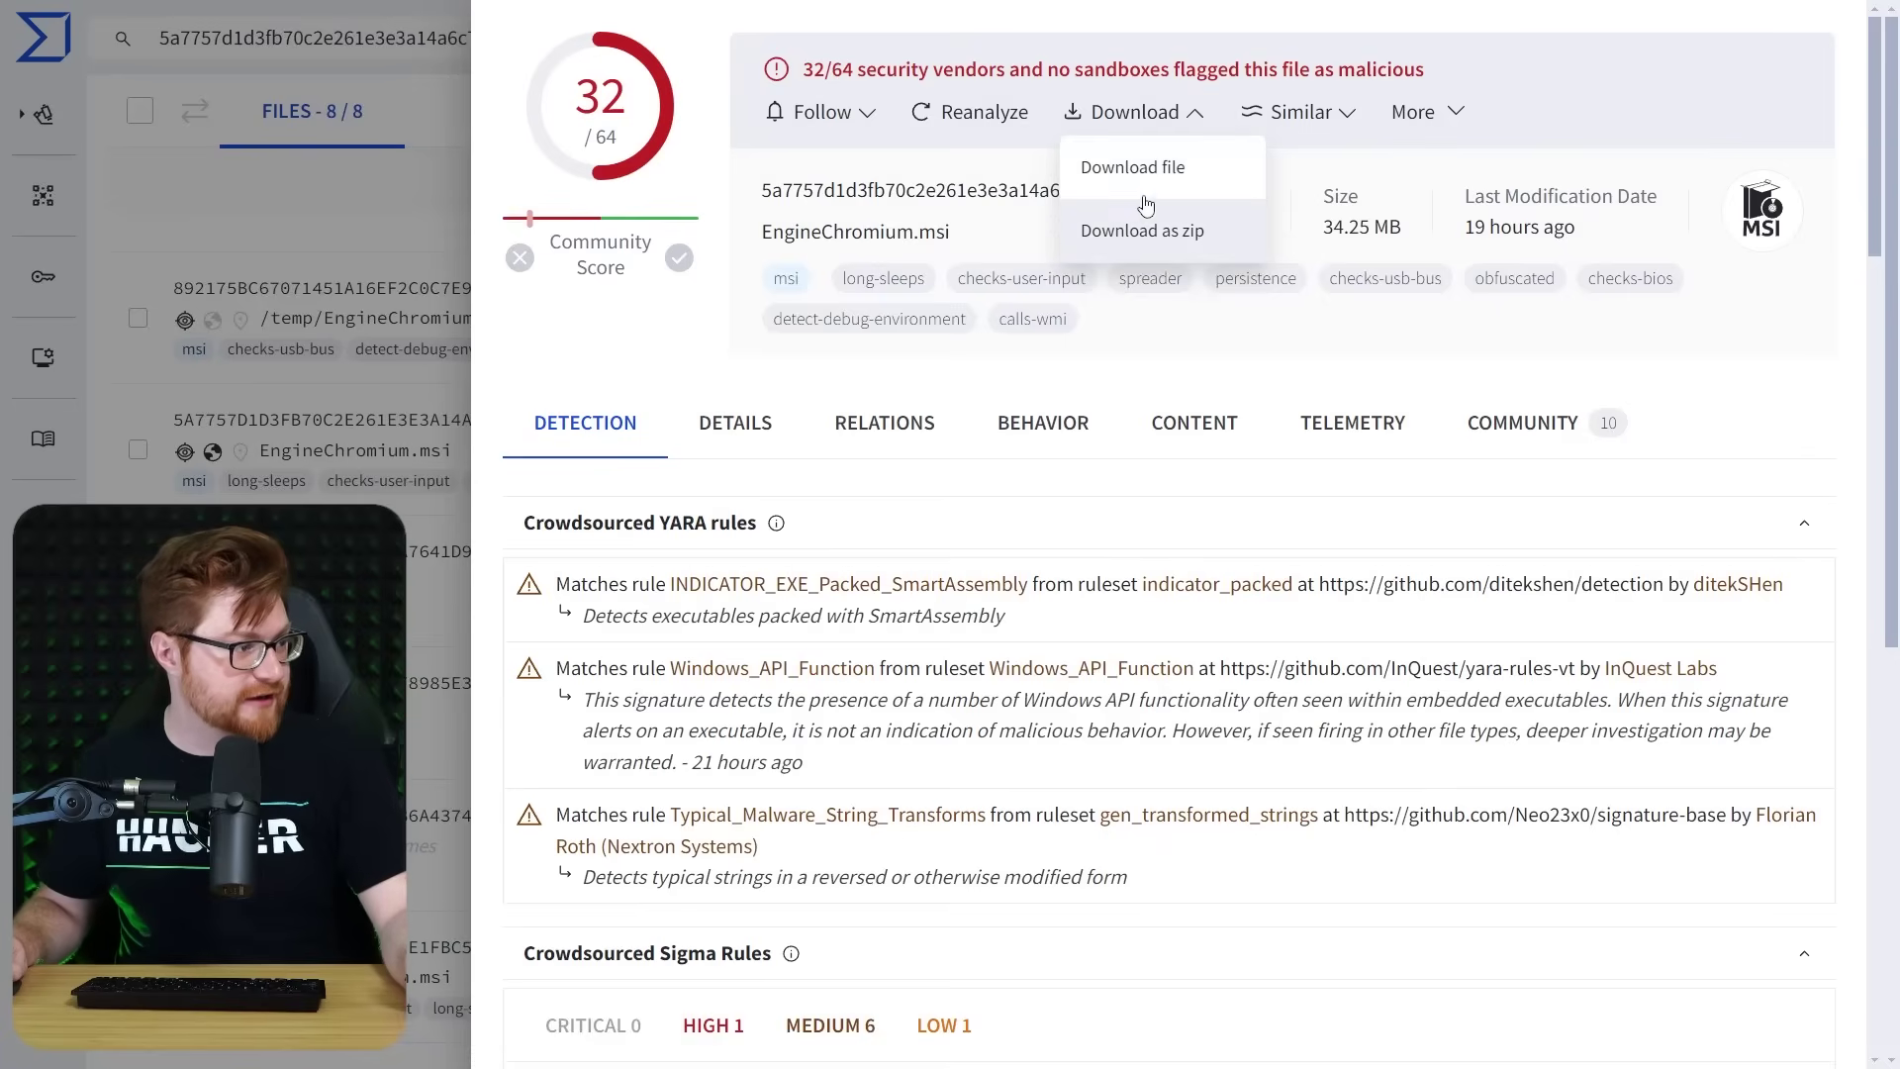
# Download the unzipped EngineChromium.msi sample from its VirusTotal file report.
pyautogui.click(1138, 178)
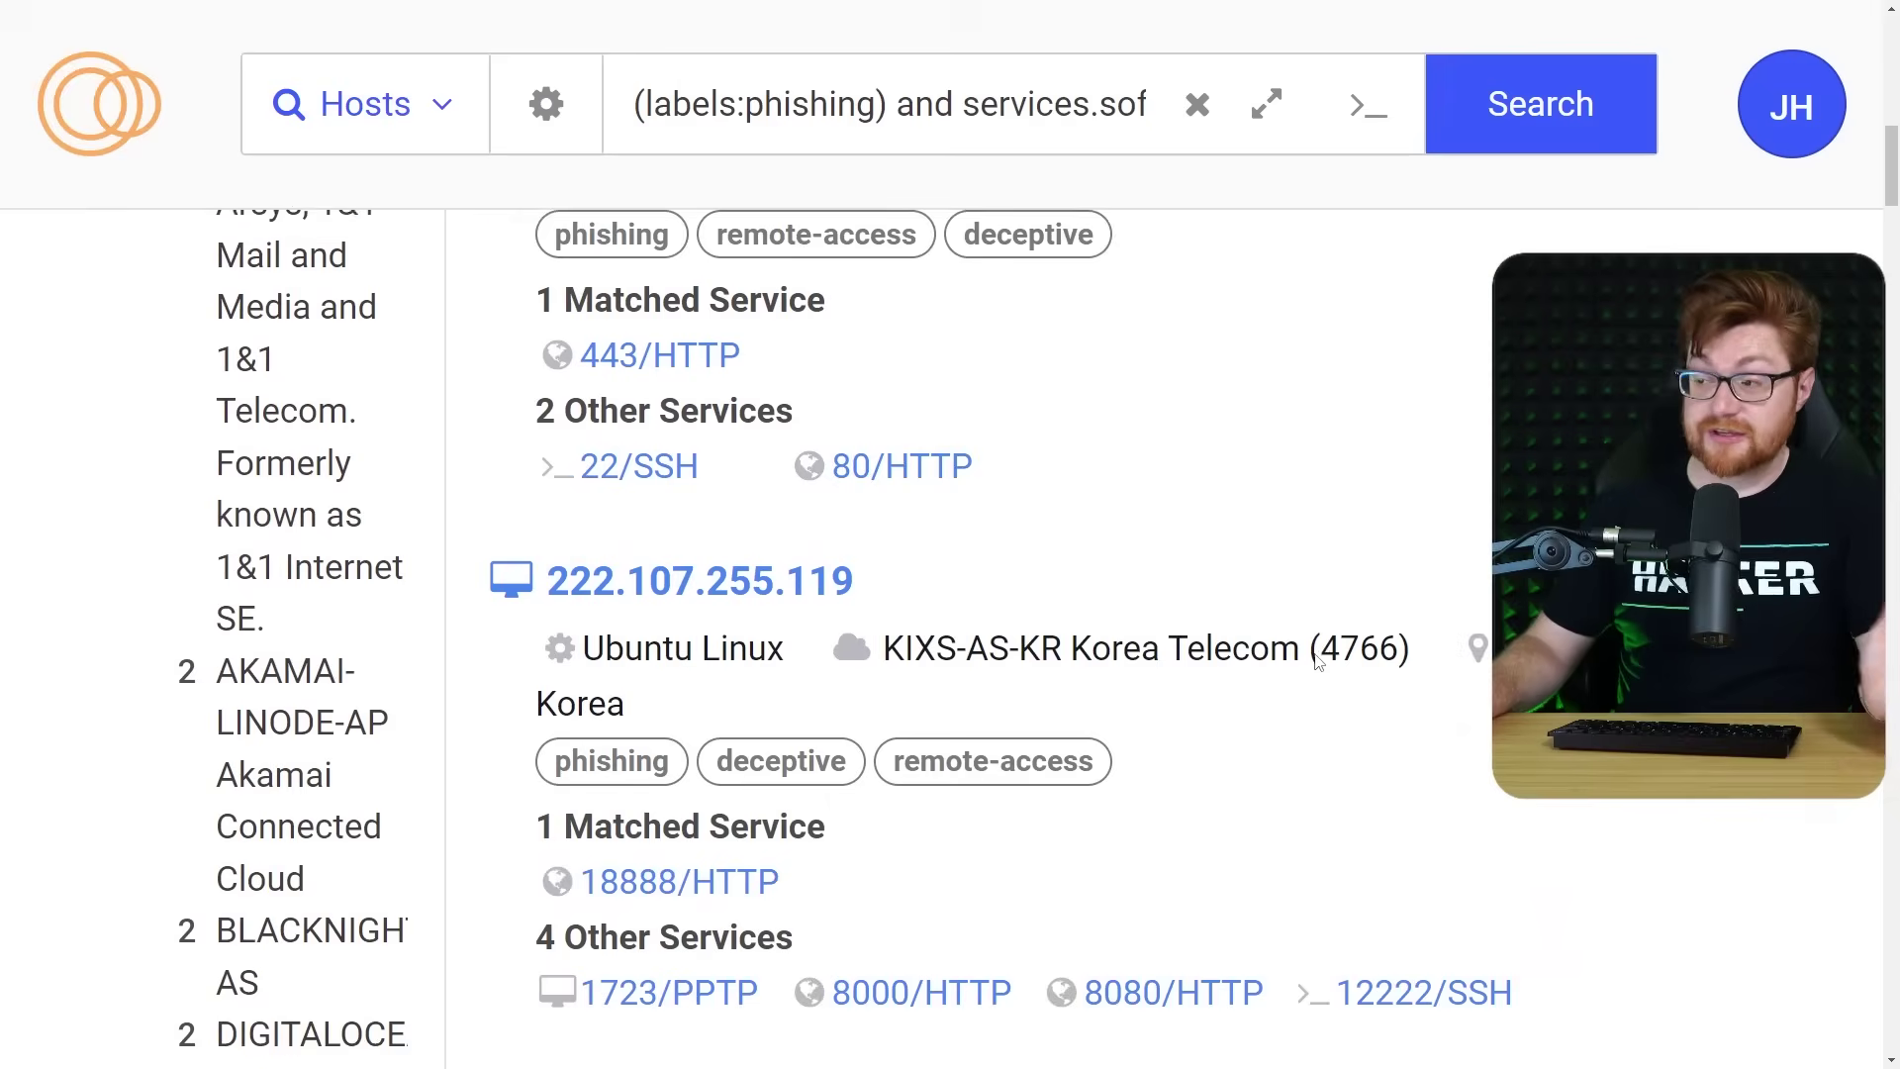
# Return to the Censys fake-chrome-update results, look further through them and open host 222.107.255.119.
pyautogui.scroll(-2, 1319, 661)
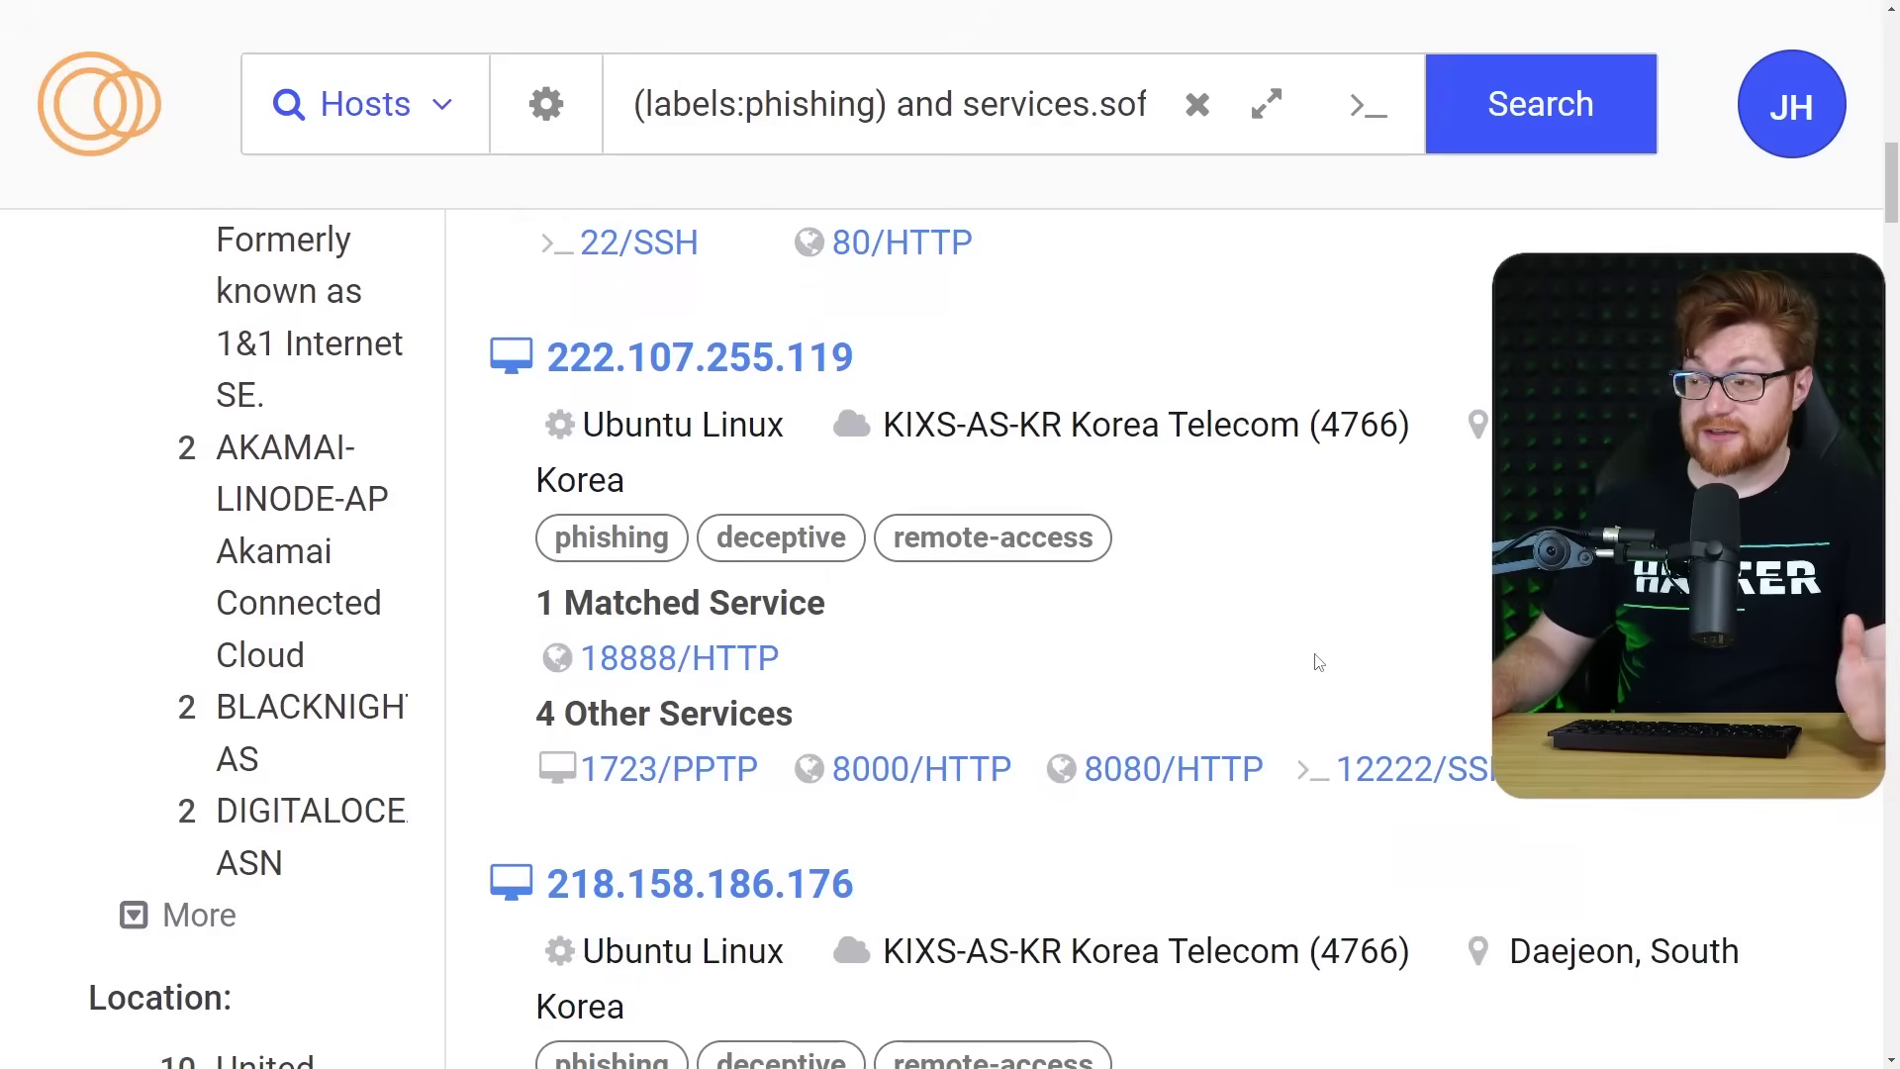
pyautogui.scroll(-1, 1086, 442)
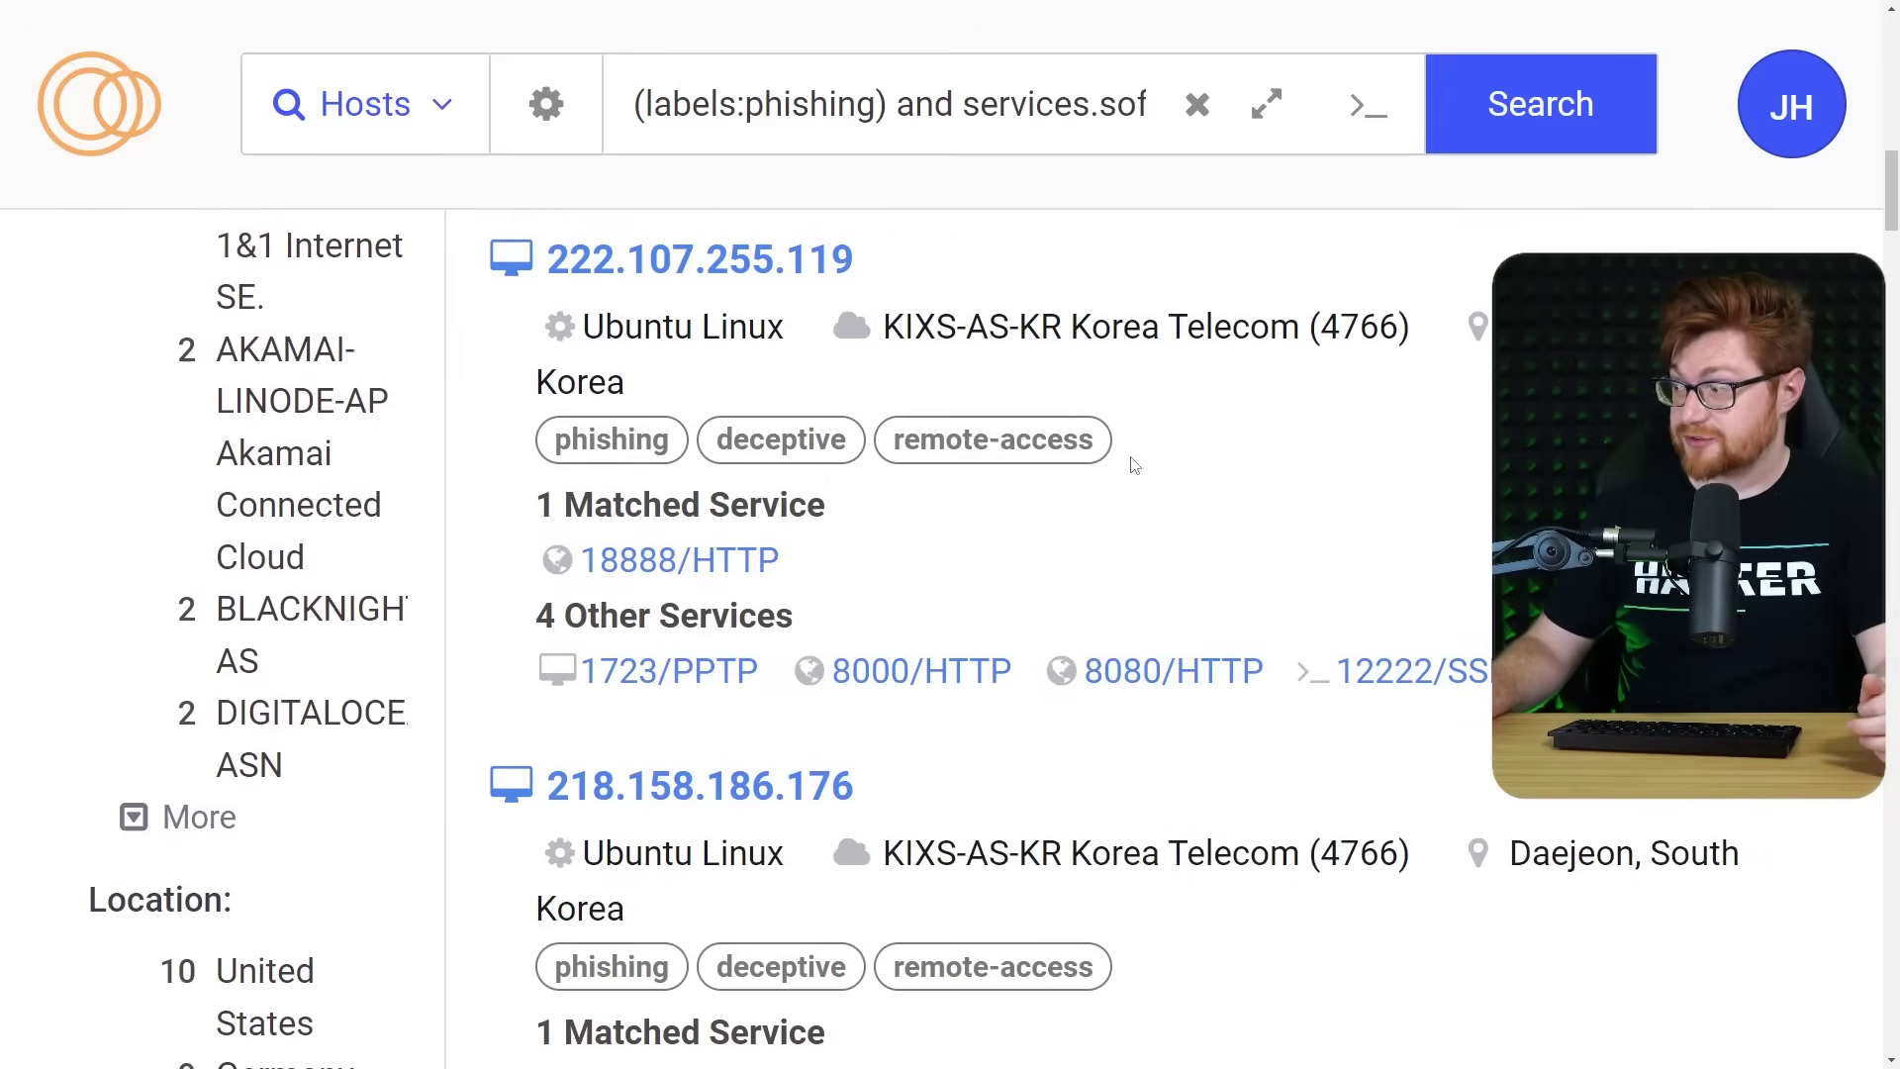
pyautogui.tripleClick(615, 383)
pyautogui.scroll(-1, 1379, 373)
pyautogui.scroll(1, 1277, 471)
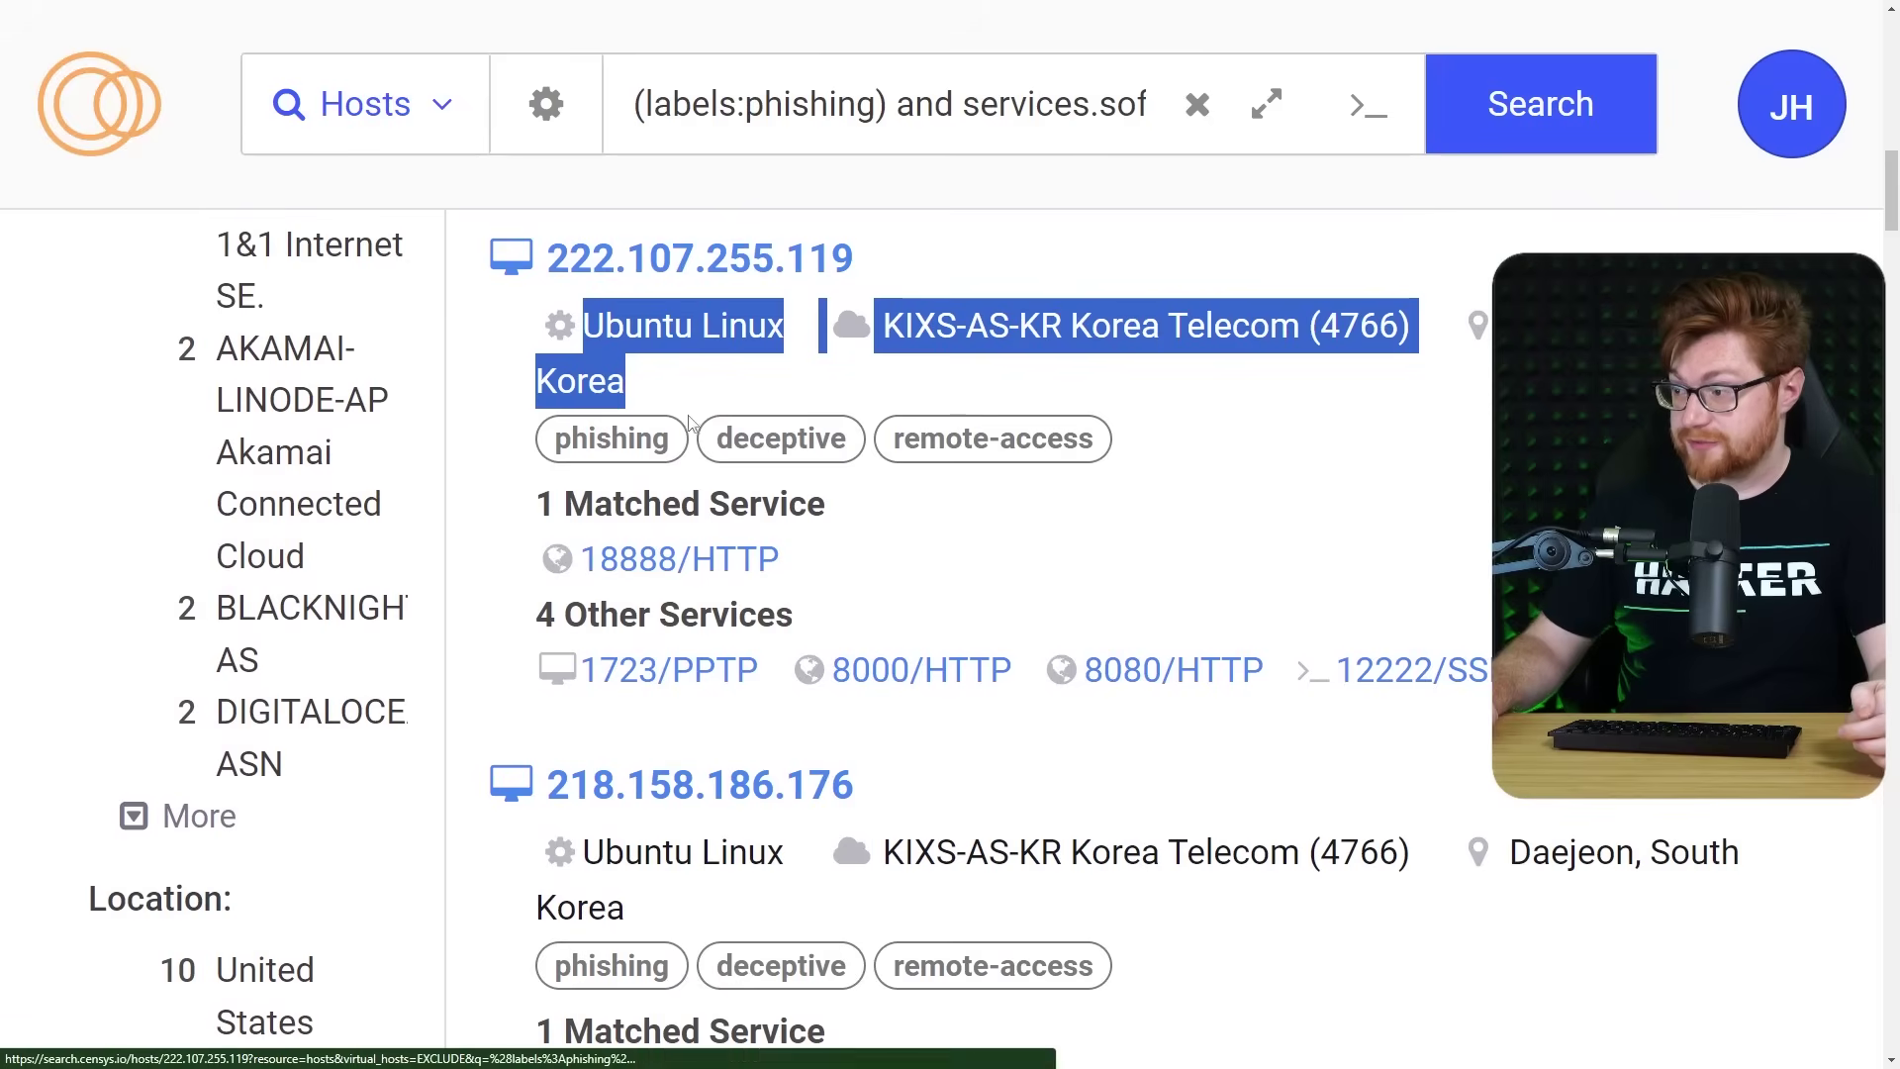
pyautogui.click(670, 260)
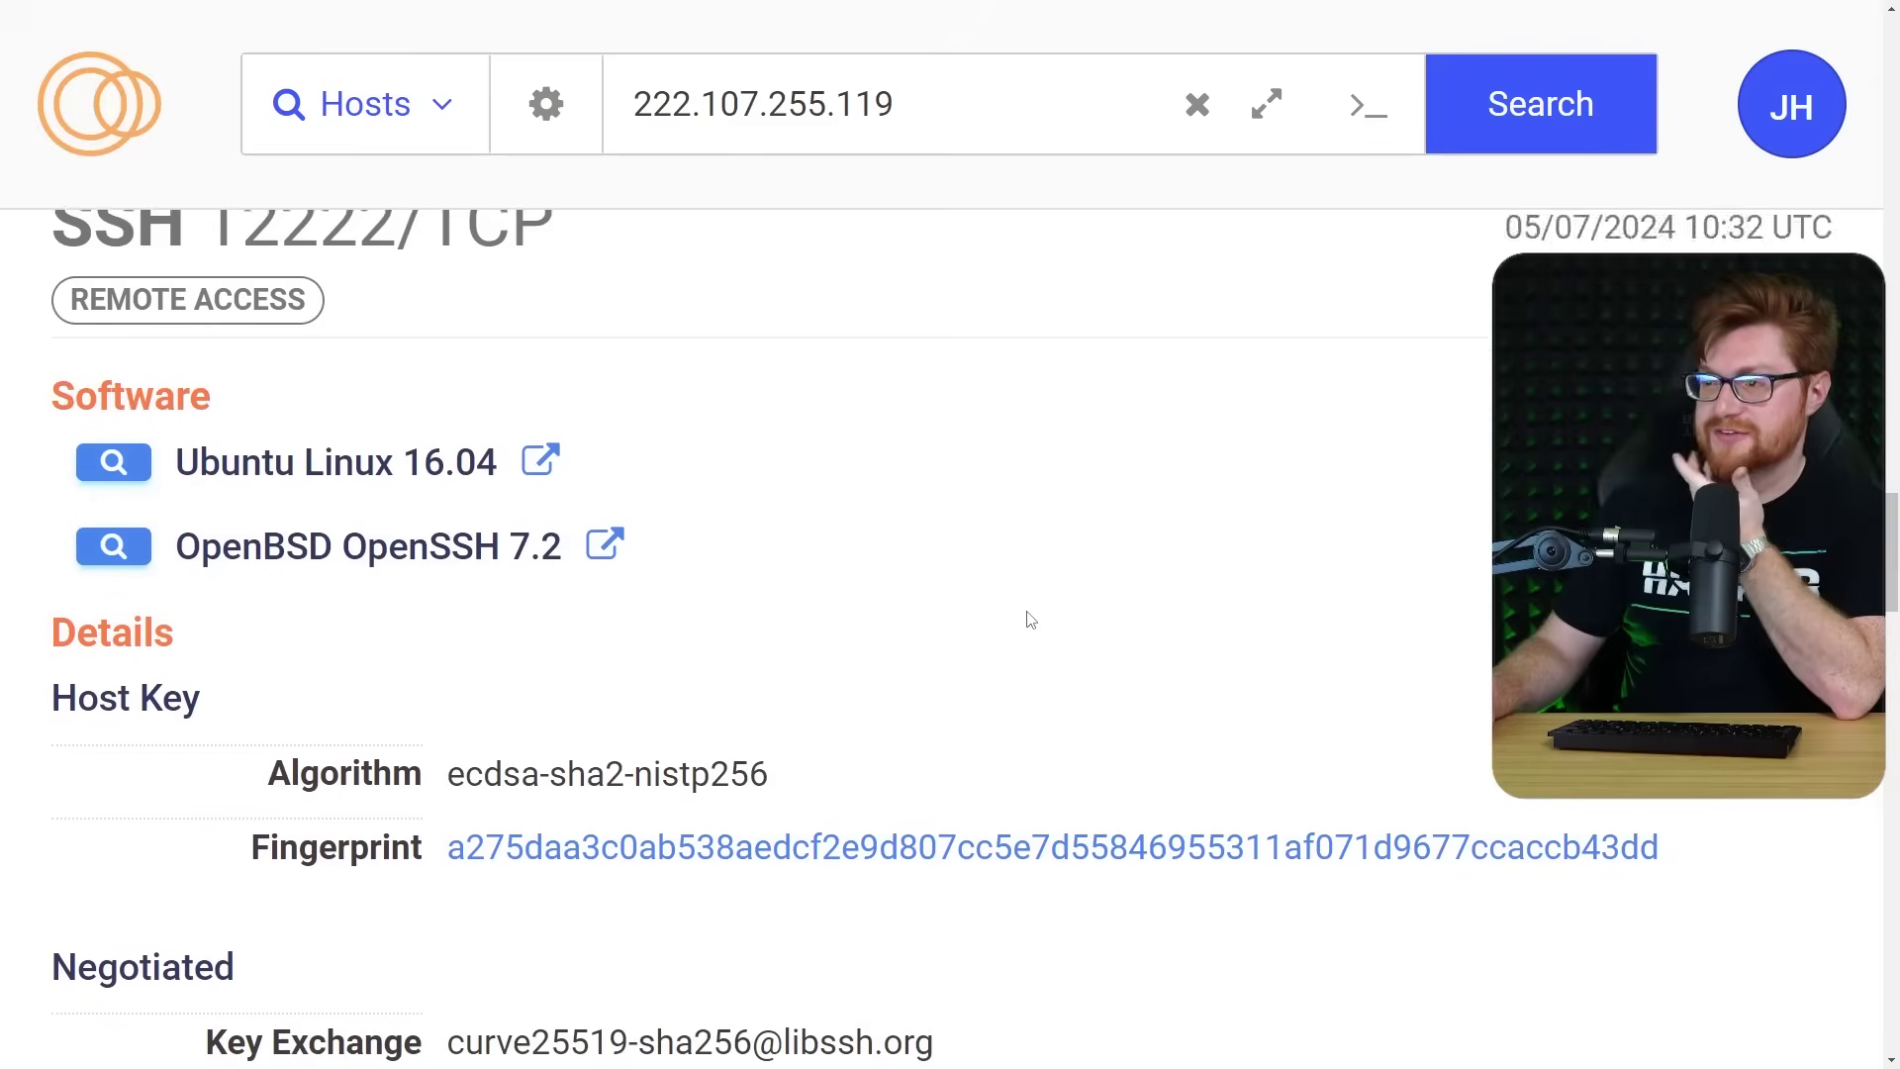
# Review the services of 222.107.255.119 and expand the response body of its HTTP service on port 18888.
pyautogui.scroll(-6, 1028, 619)
pyautogui.scroll(-4, 798, 624)
pyautogui.click(564, 683)
pyautogui.scroll(-2, 892, 657)
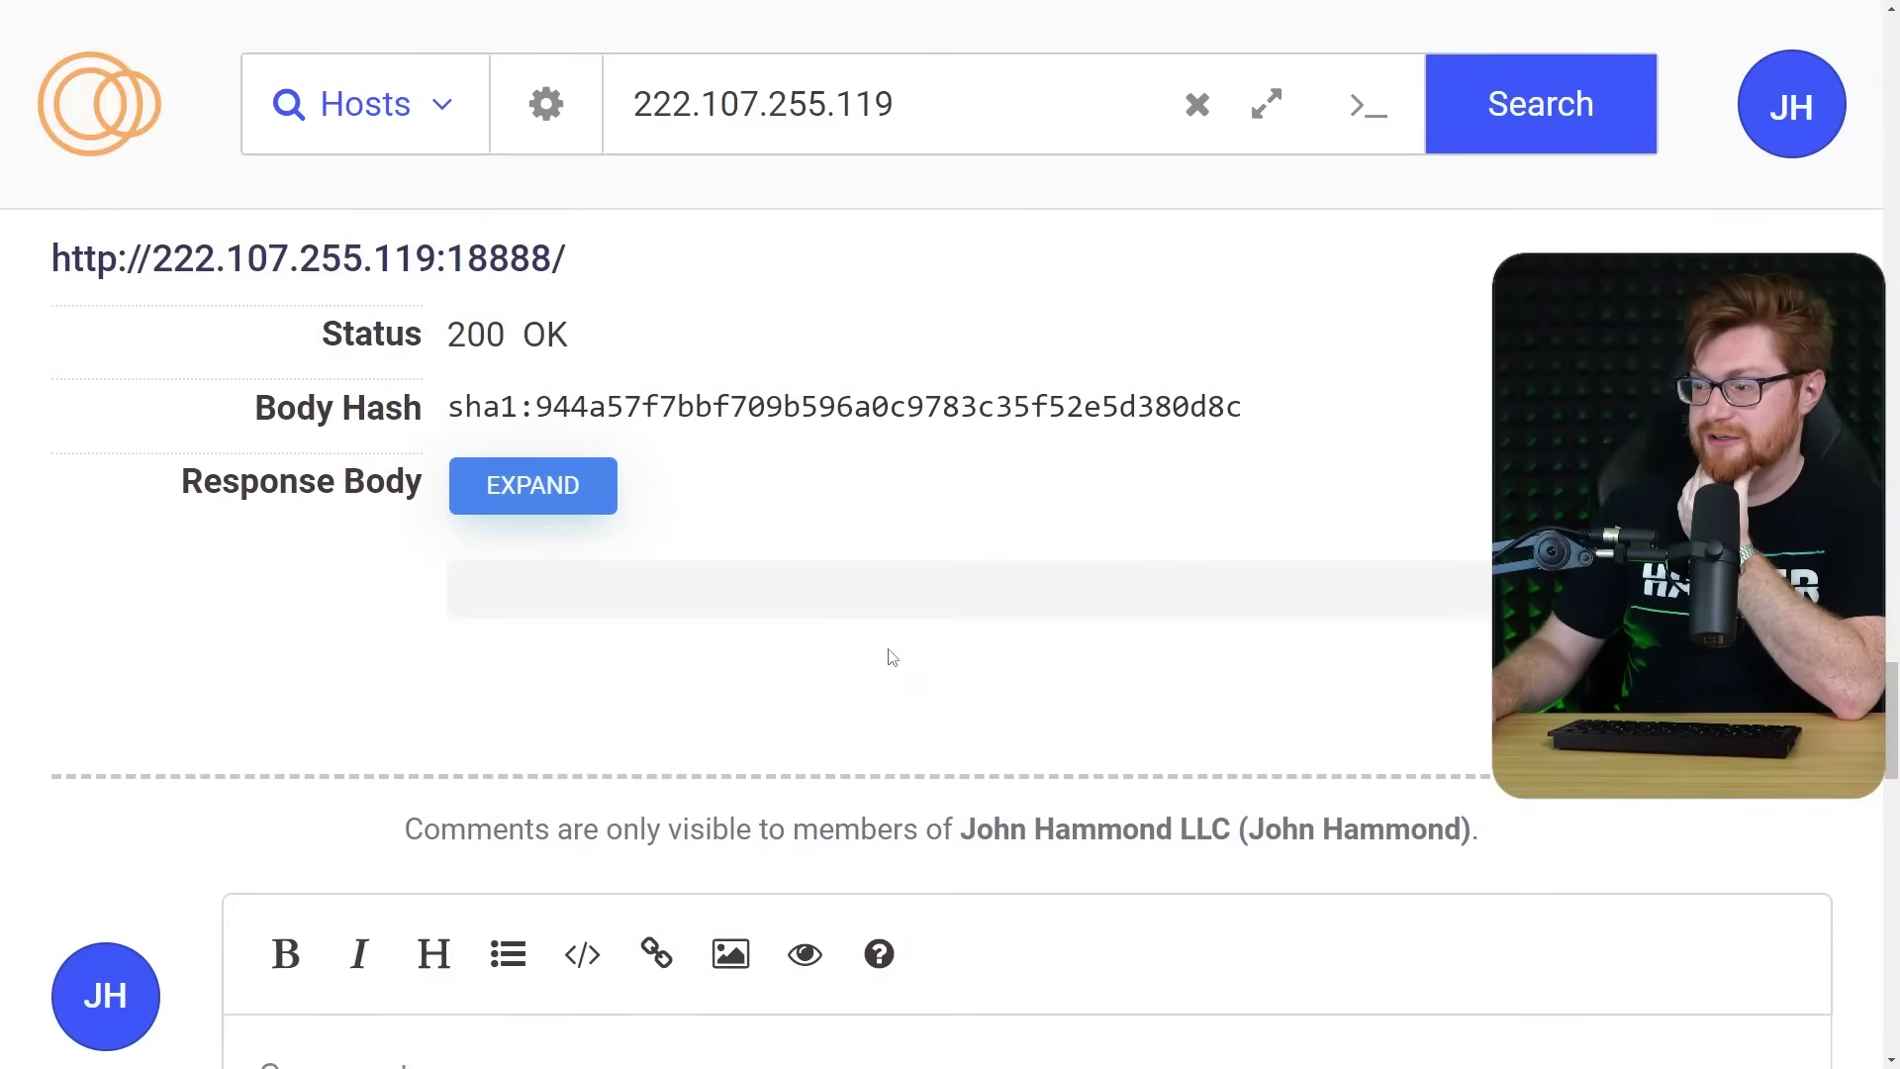
pyautogui.scroll(4, 891, 657)
pyautogui.scroll(1, 1076, 614)
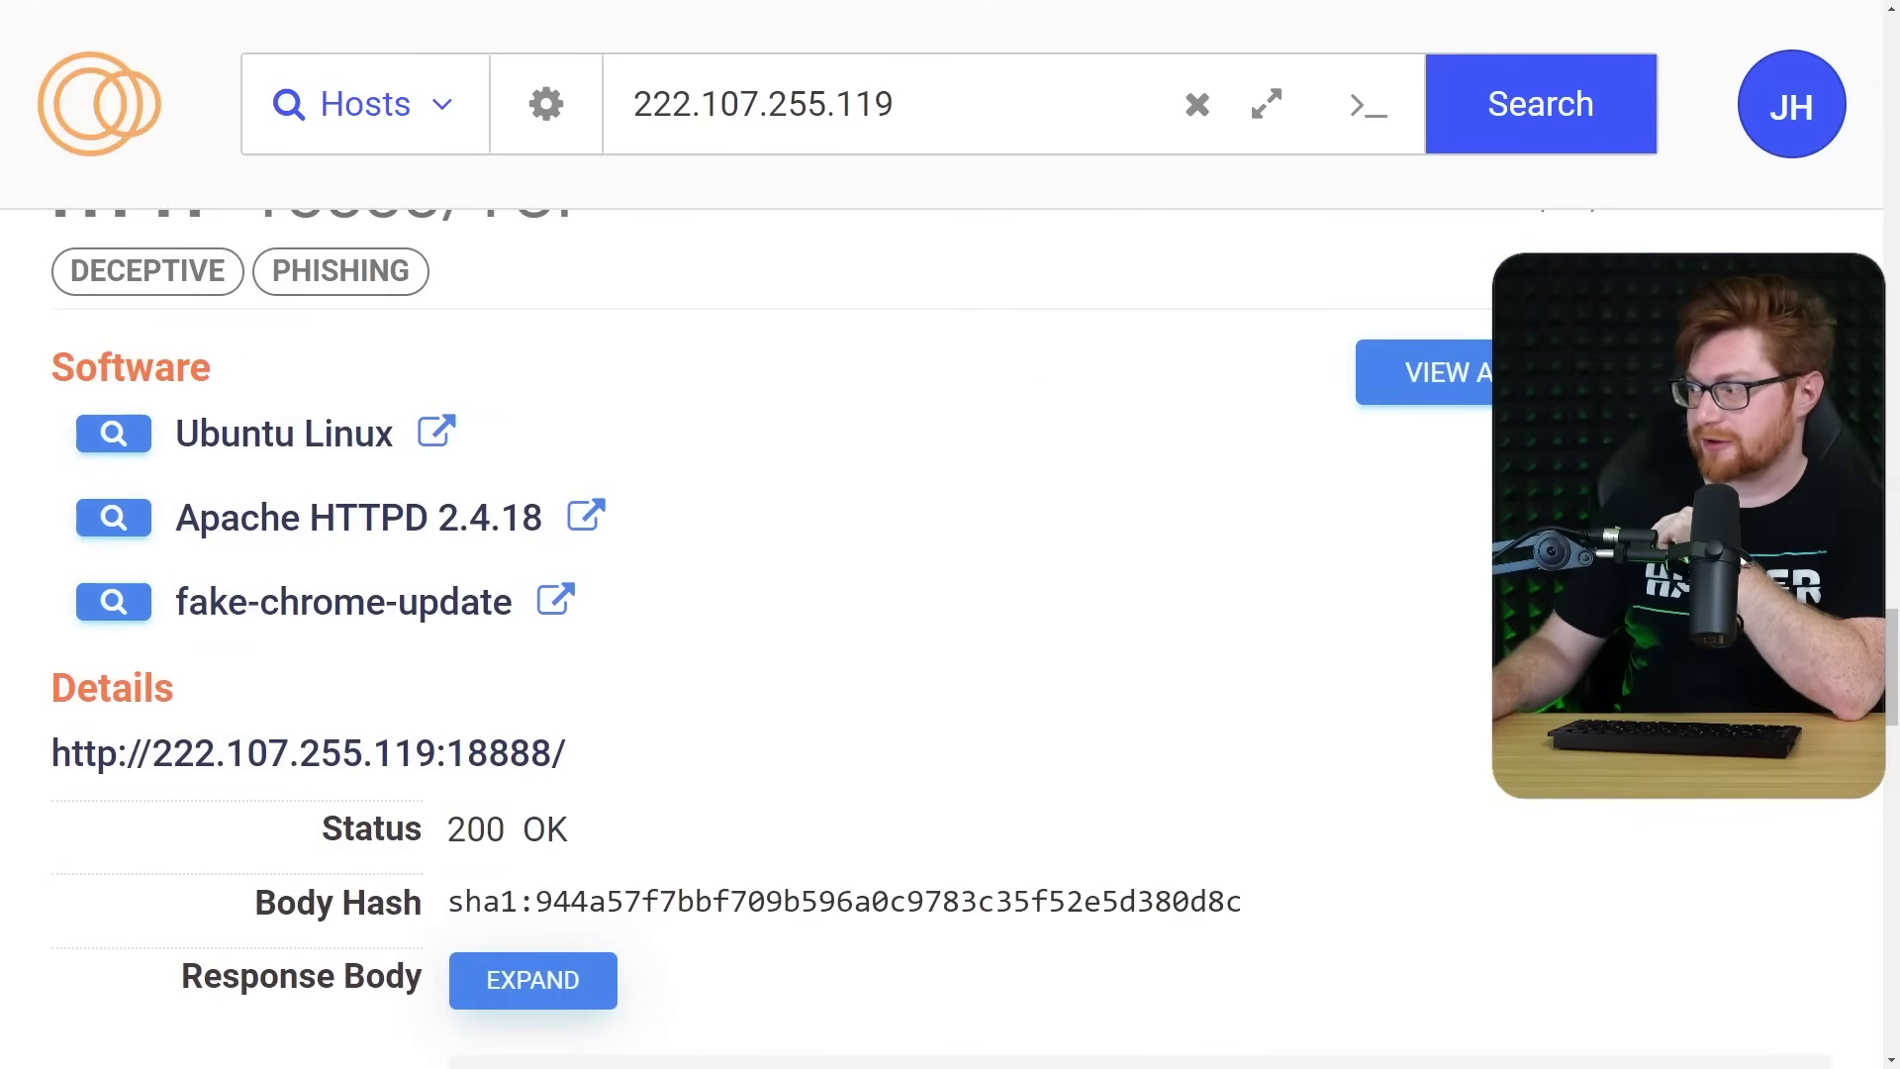
pyautogui.click(1744, 368)
pyautogui.click(1029, 497)
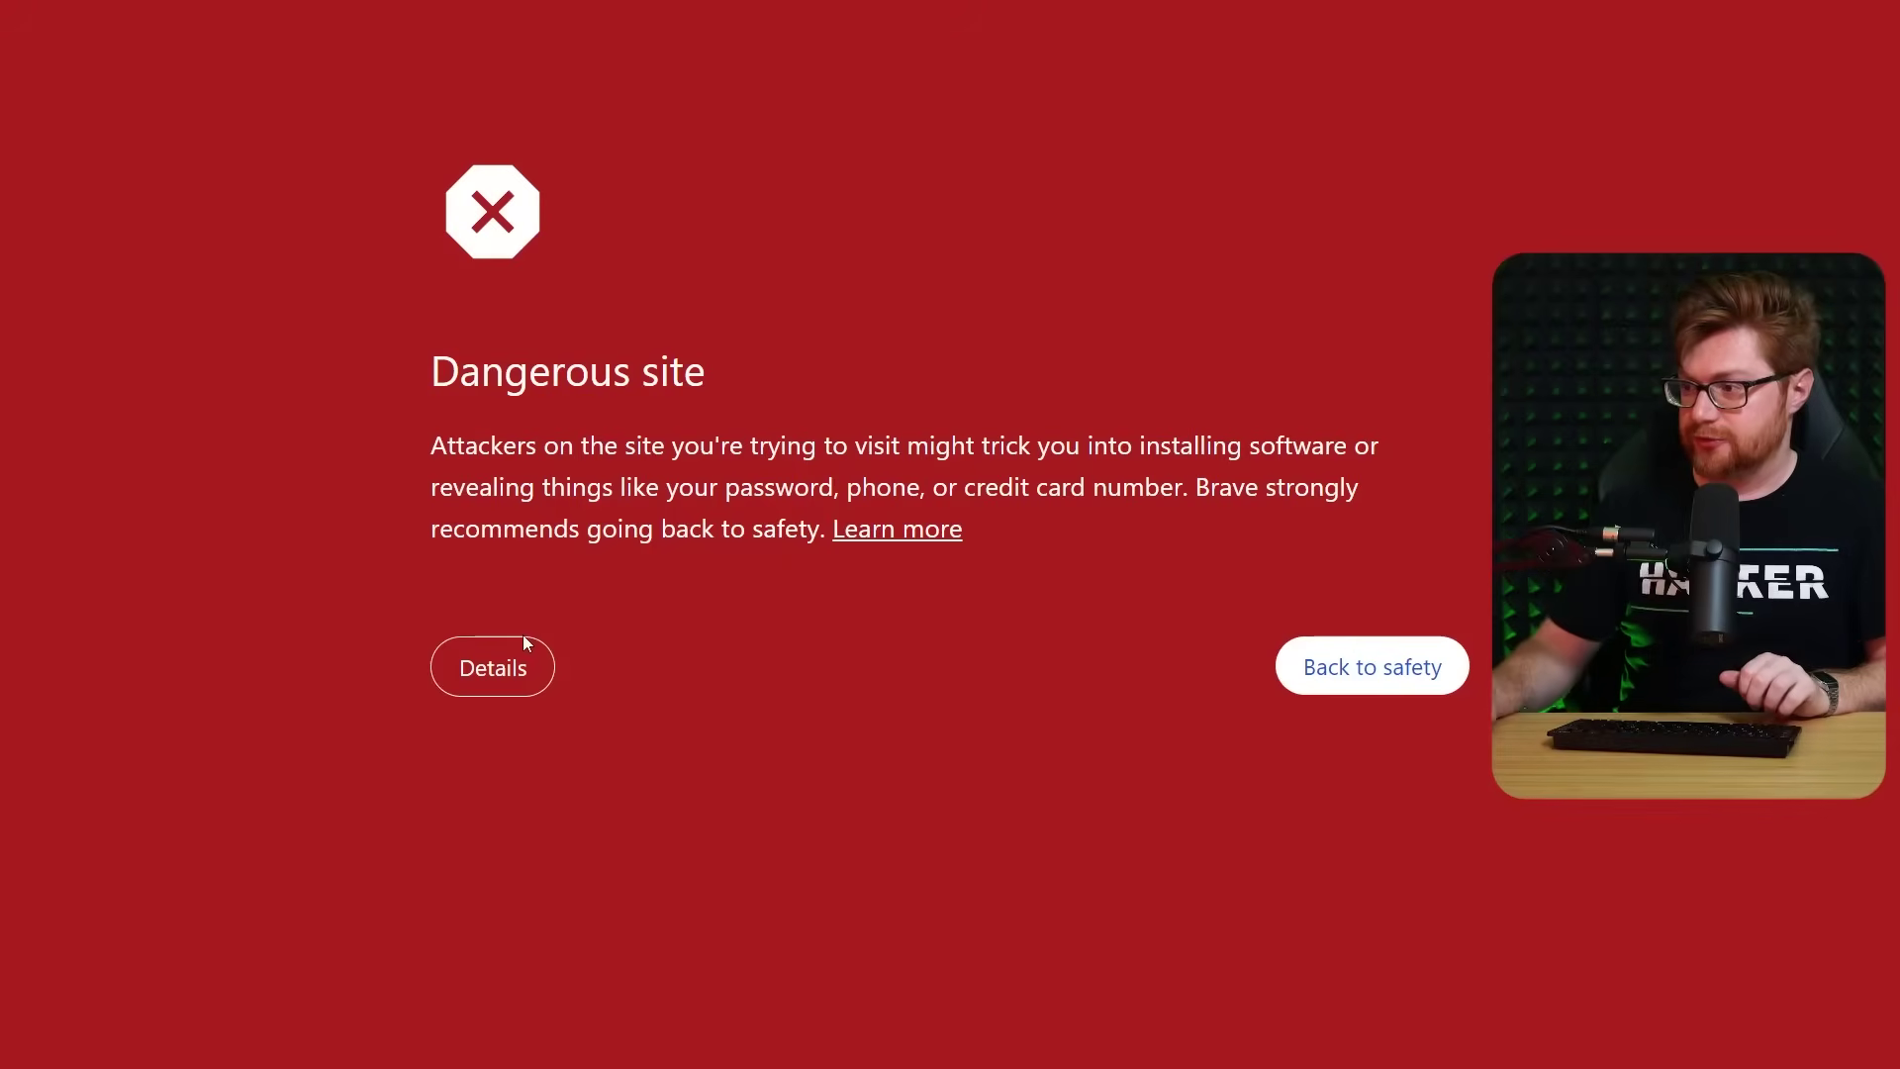
pyautogui.click(524, 653)
pyautogui.scroll(-2, 591, 626)
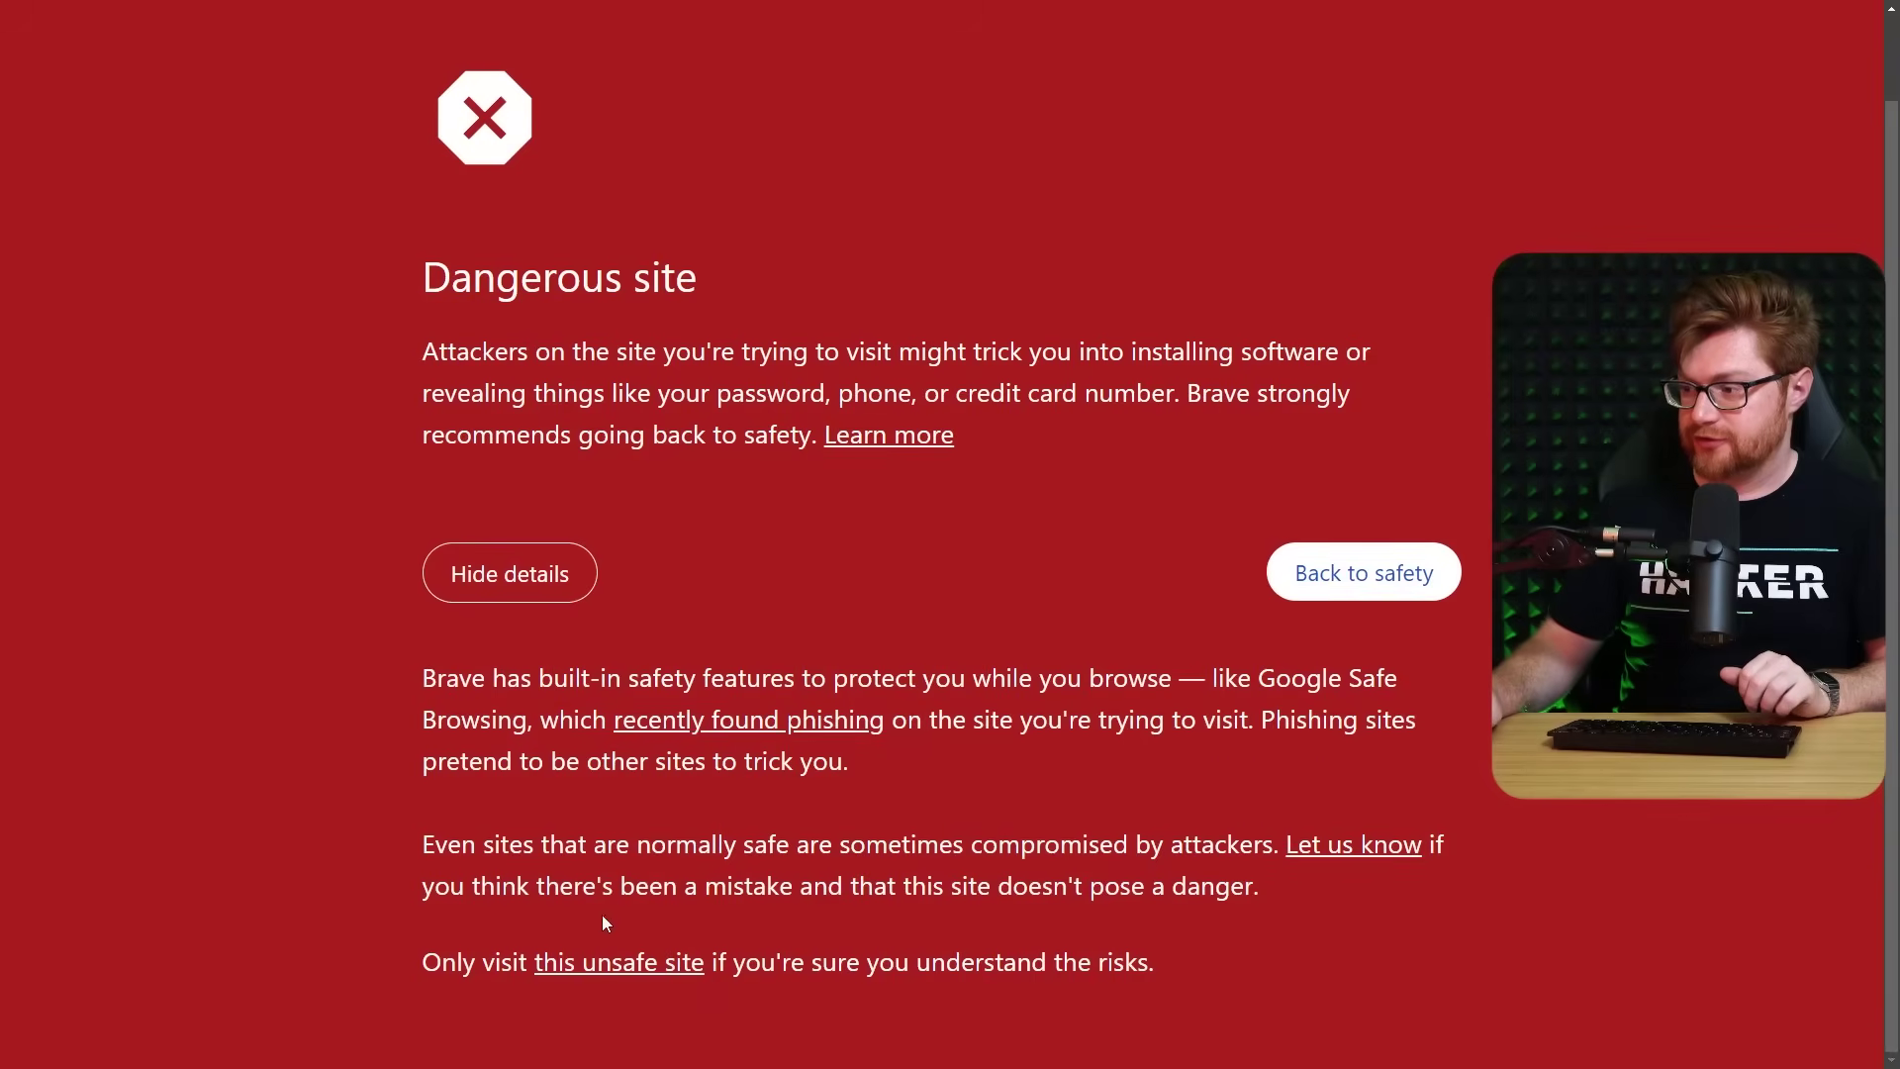
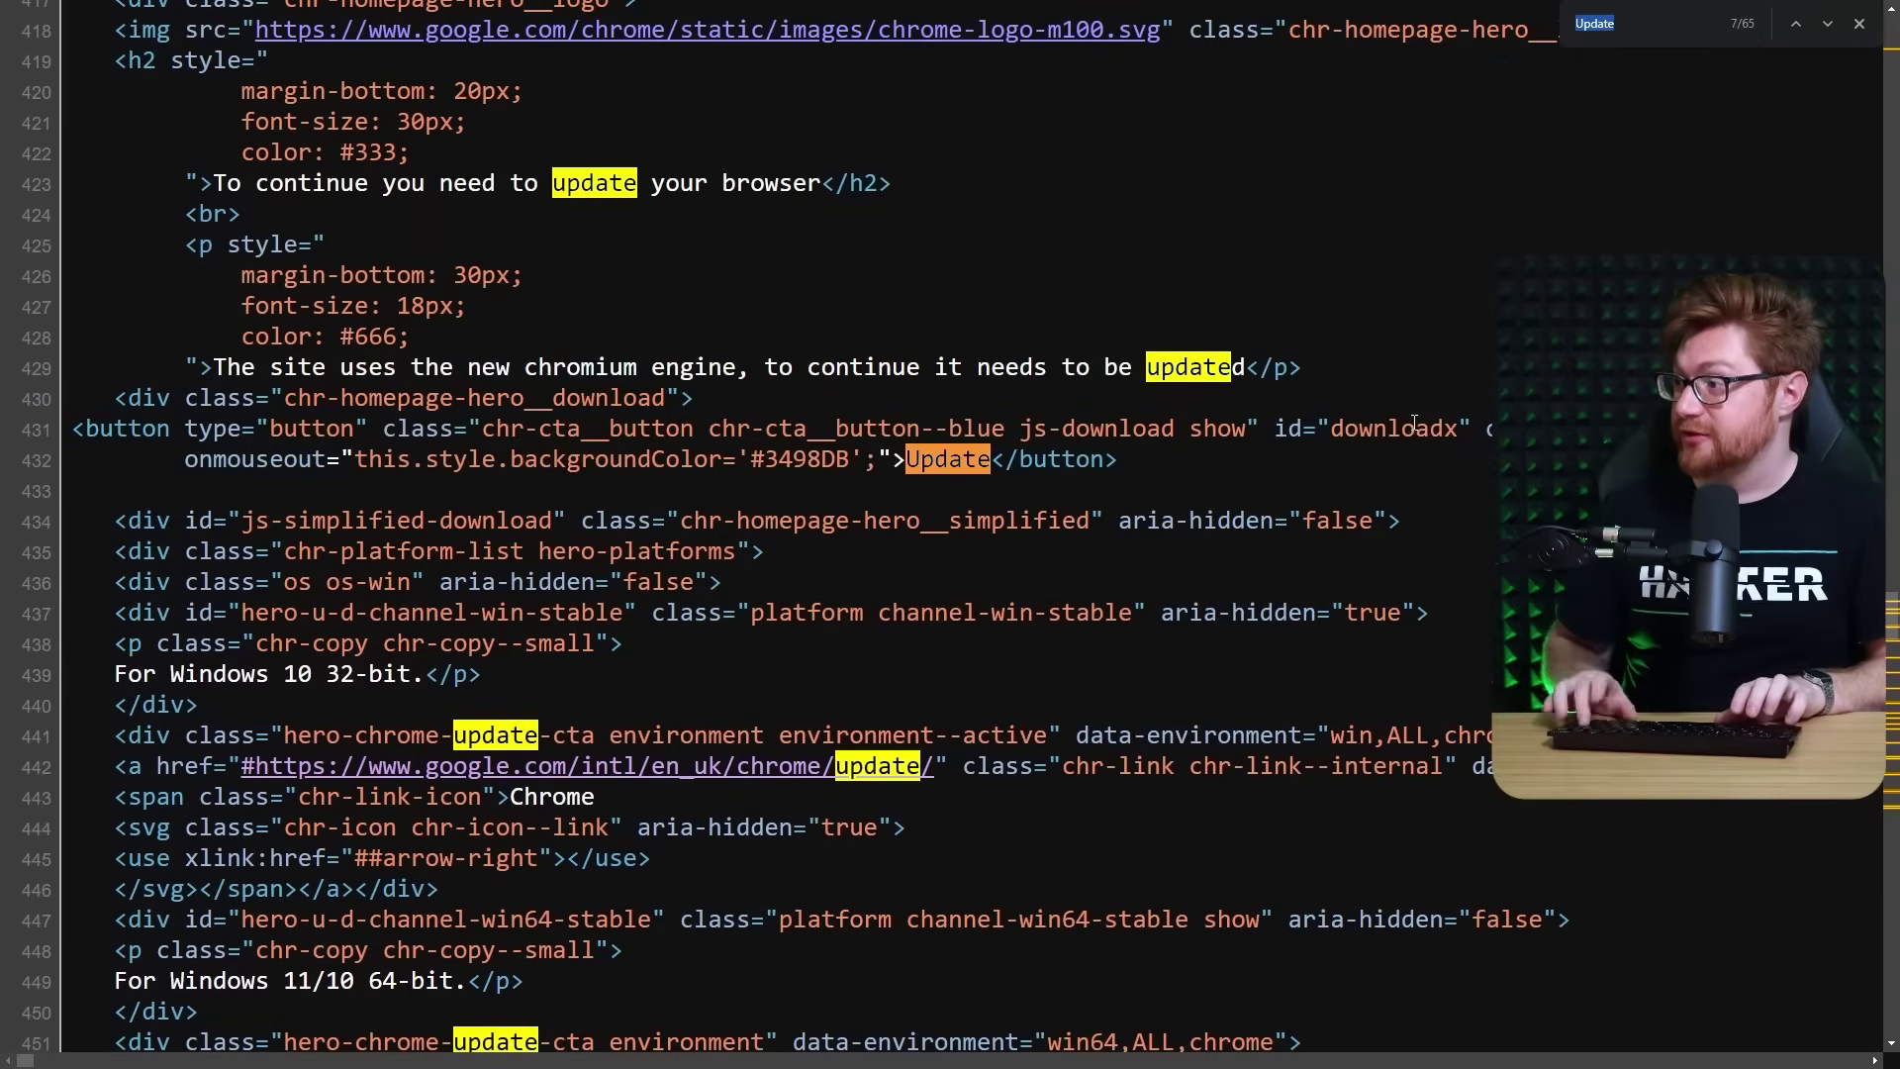
# Search the fake update page's source for downloadx and examine the click handler's fetch URL, response handling and Russian error string.
pyautogui.press('Return')
pyautogui.moveTo(128, 679); pyautogui.dragTo(841, 697)
pyautogui.click(609, 686)
pyautogui.click(880, 730)
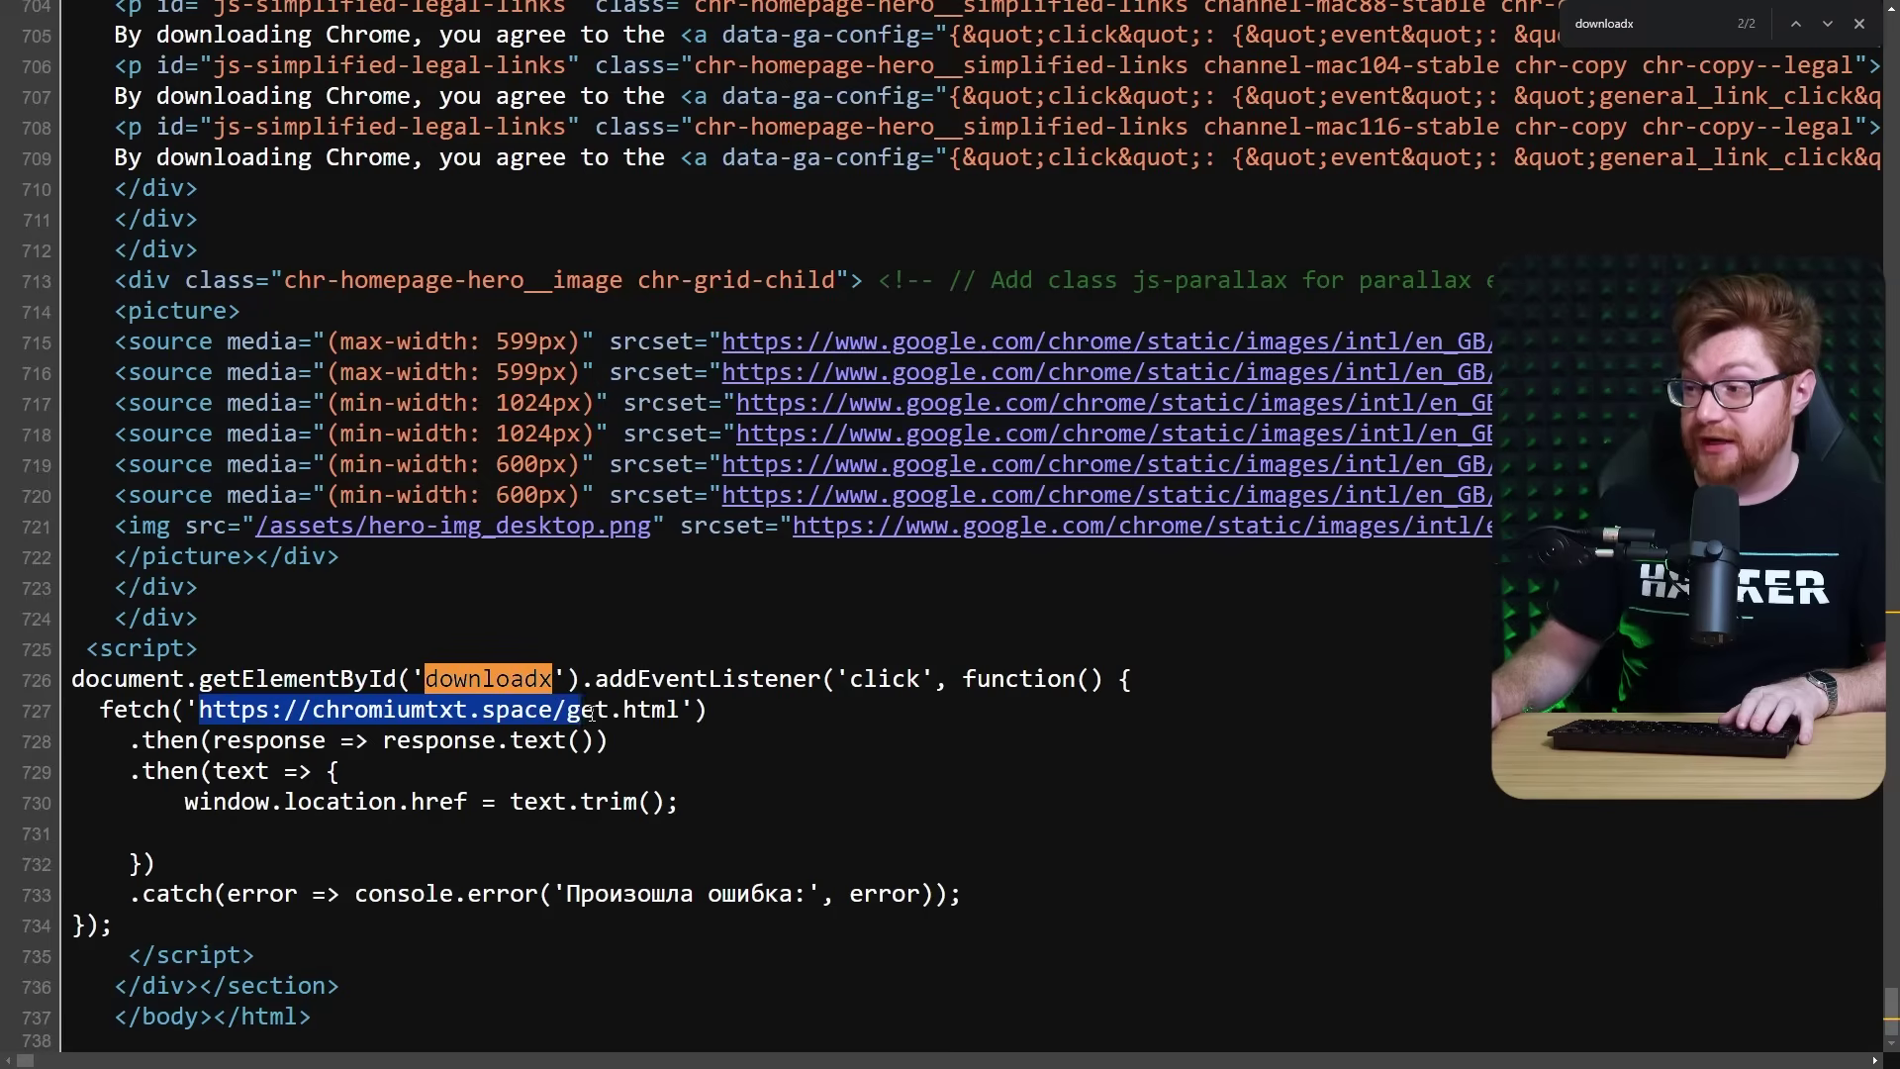
pyautogui.click(788, 704)
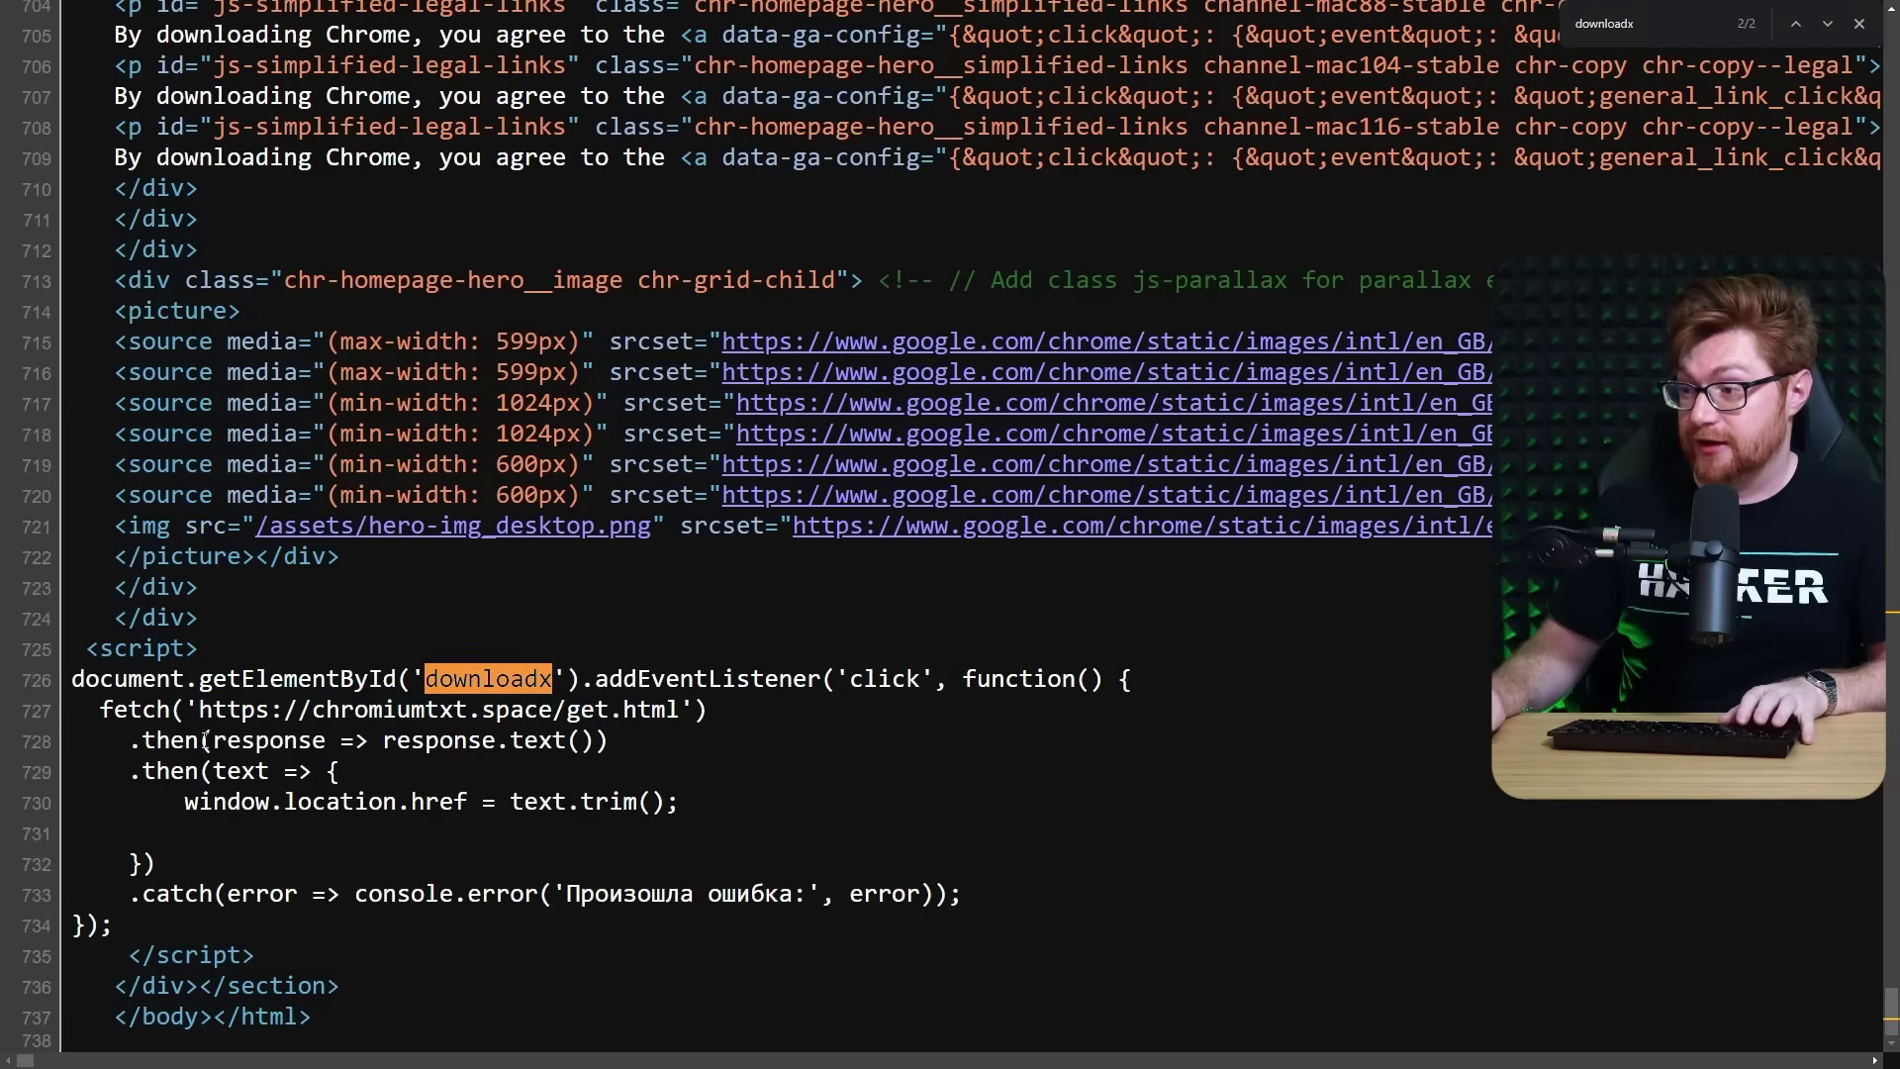
pyautogui.moveTo(128, 741); pyautogui.dragTo(155, 864)
pyautogui.click(404, 903)
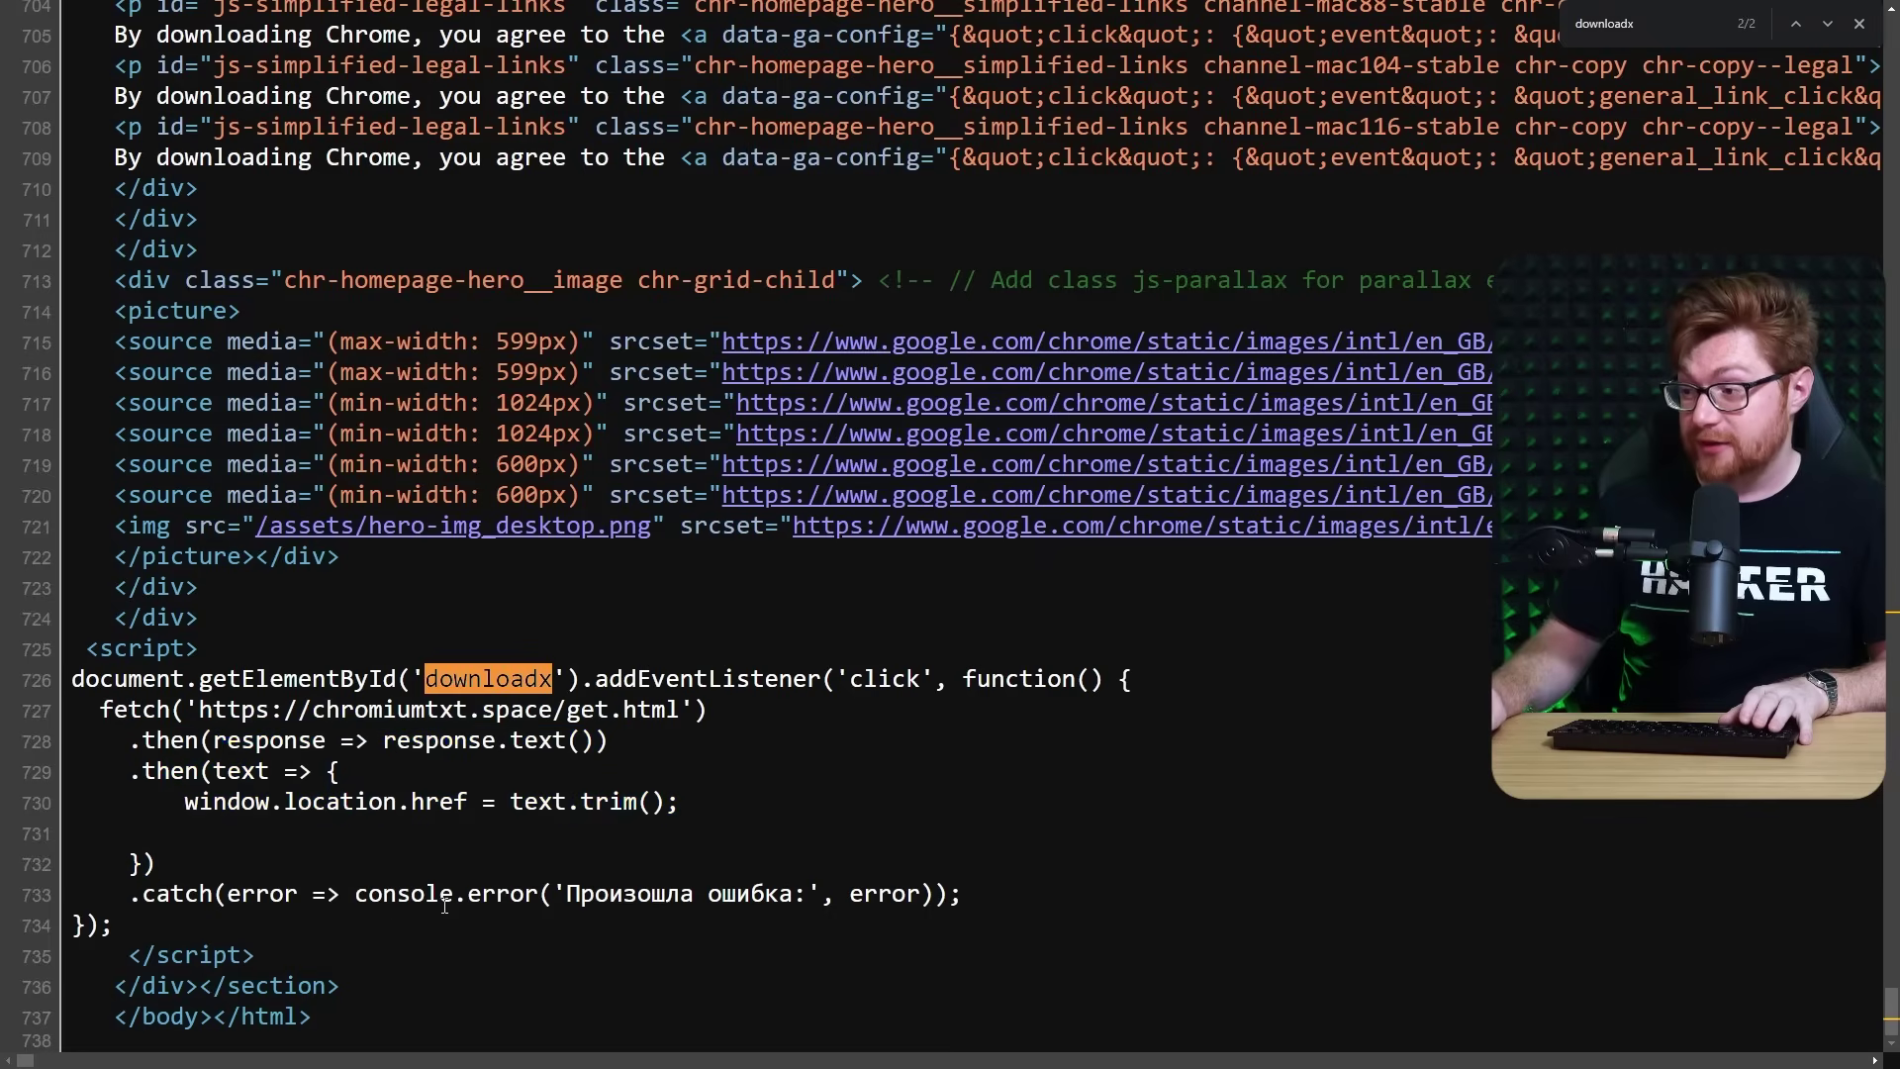
pyautogui.moveTo(355, 896); pyautogui.dragTo(566, 897)
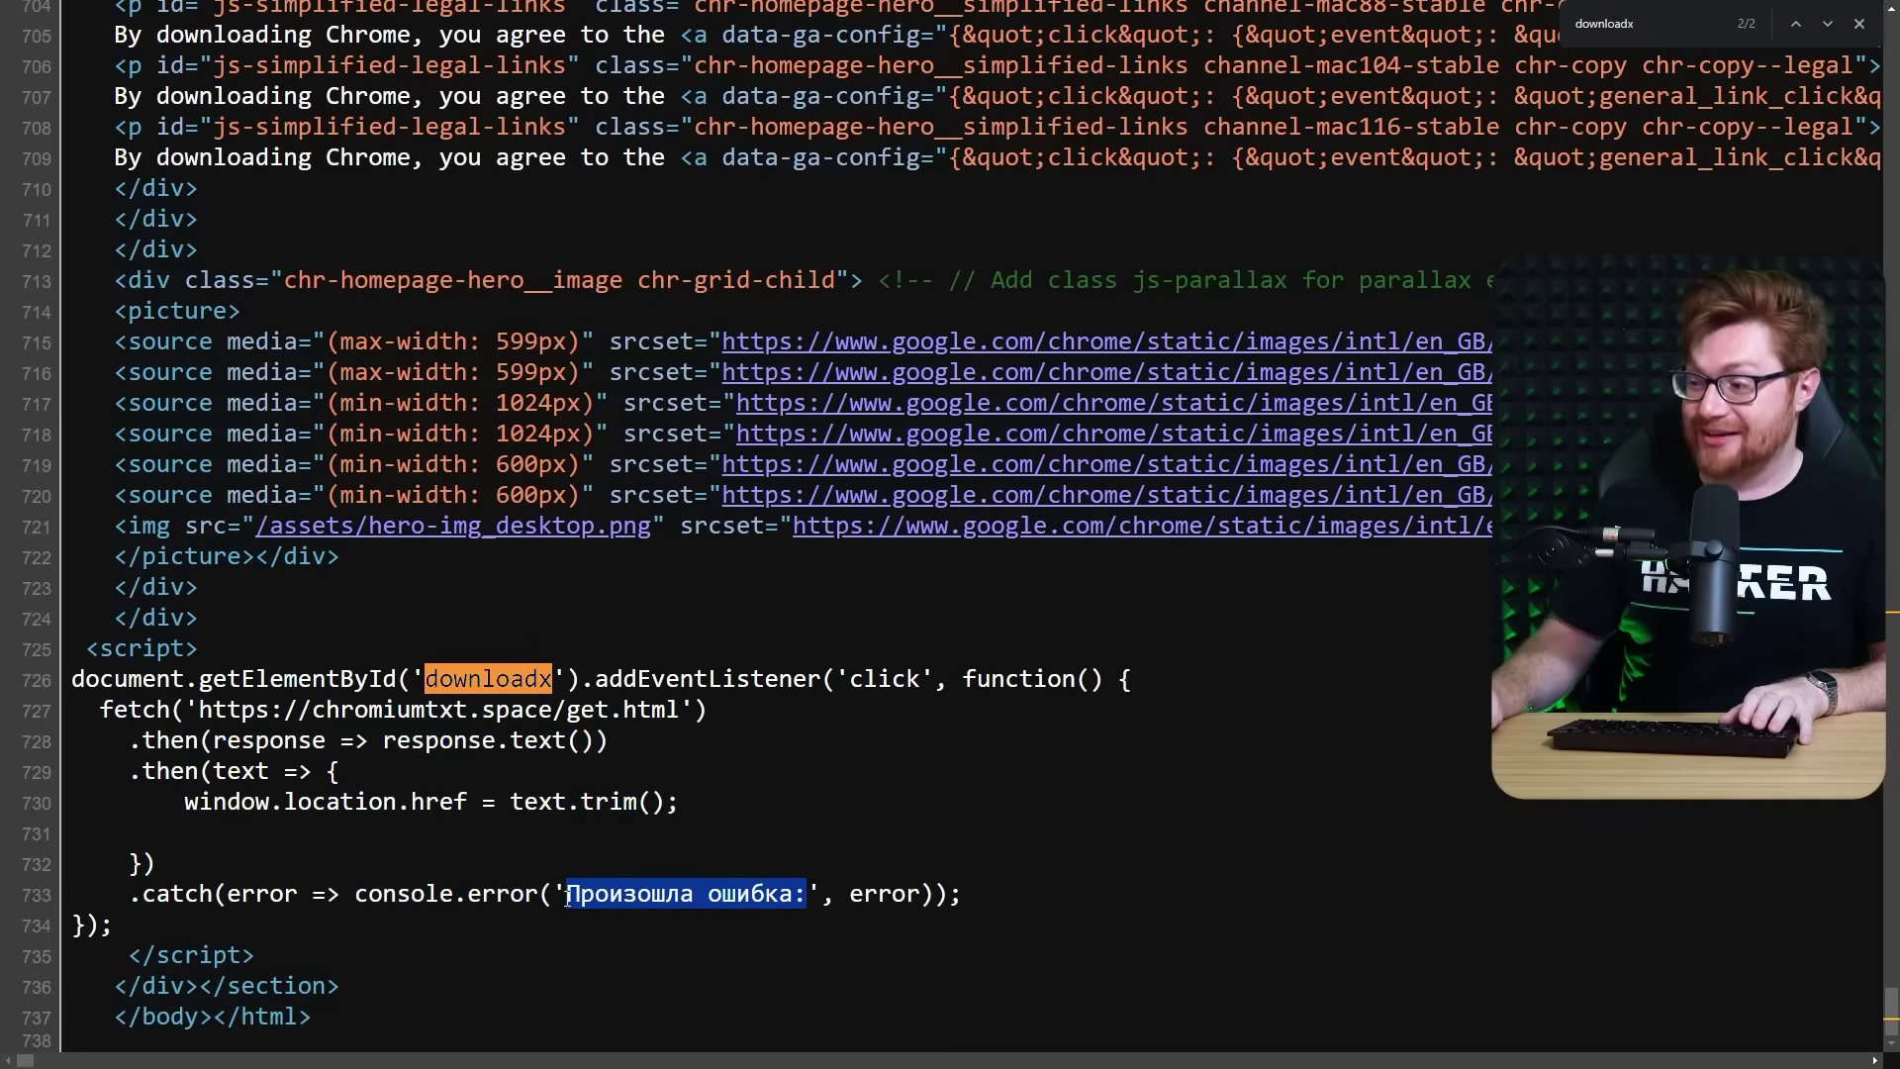
# Translate "Произошла ошибка:" from Russian to English in Google Translate, and return to the source to highlight the handler's fetch URL.
pyautogui.click(910, 822)
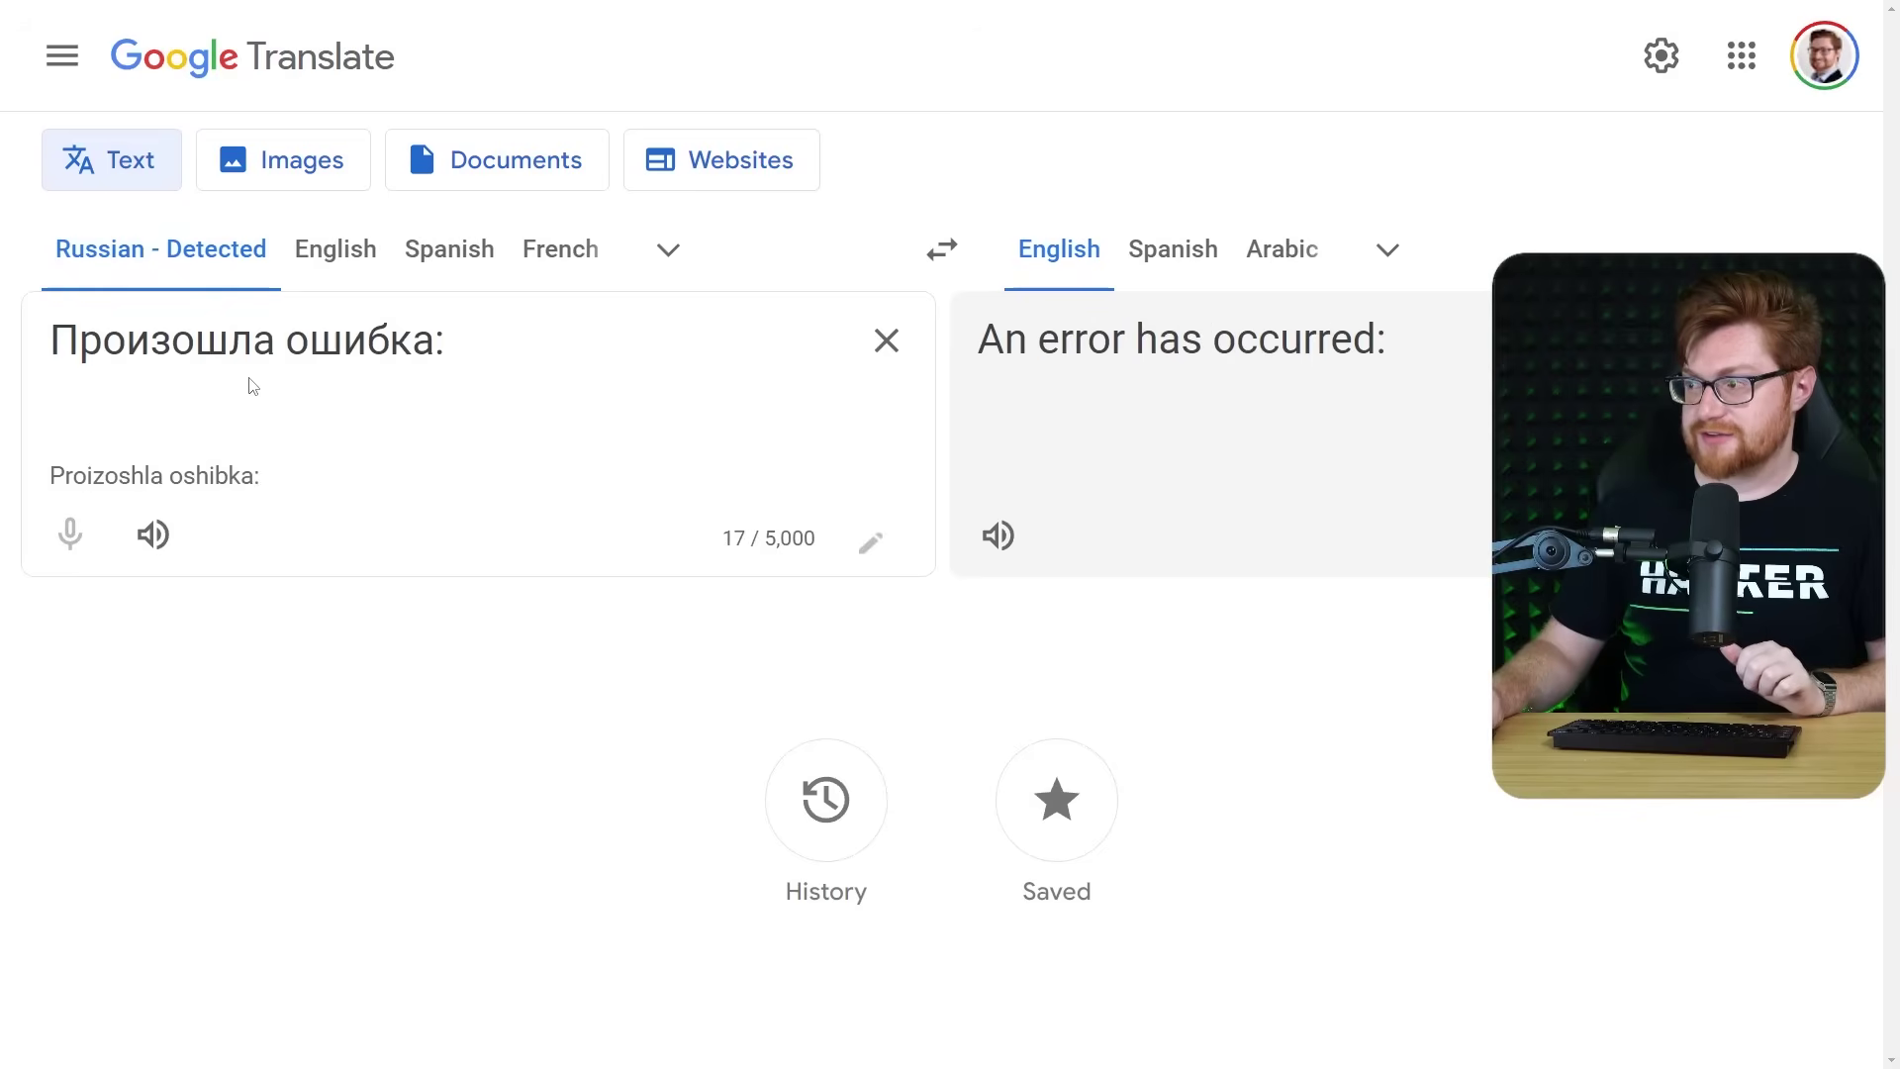
pyautogui.moveTo(1391, 339); pyautogui.dragTo(958, 333)
pyautogui.click(616, 350)
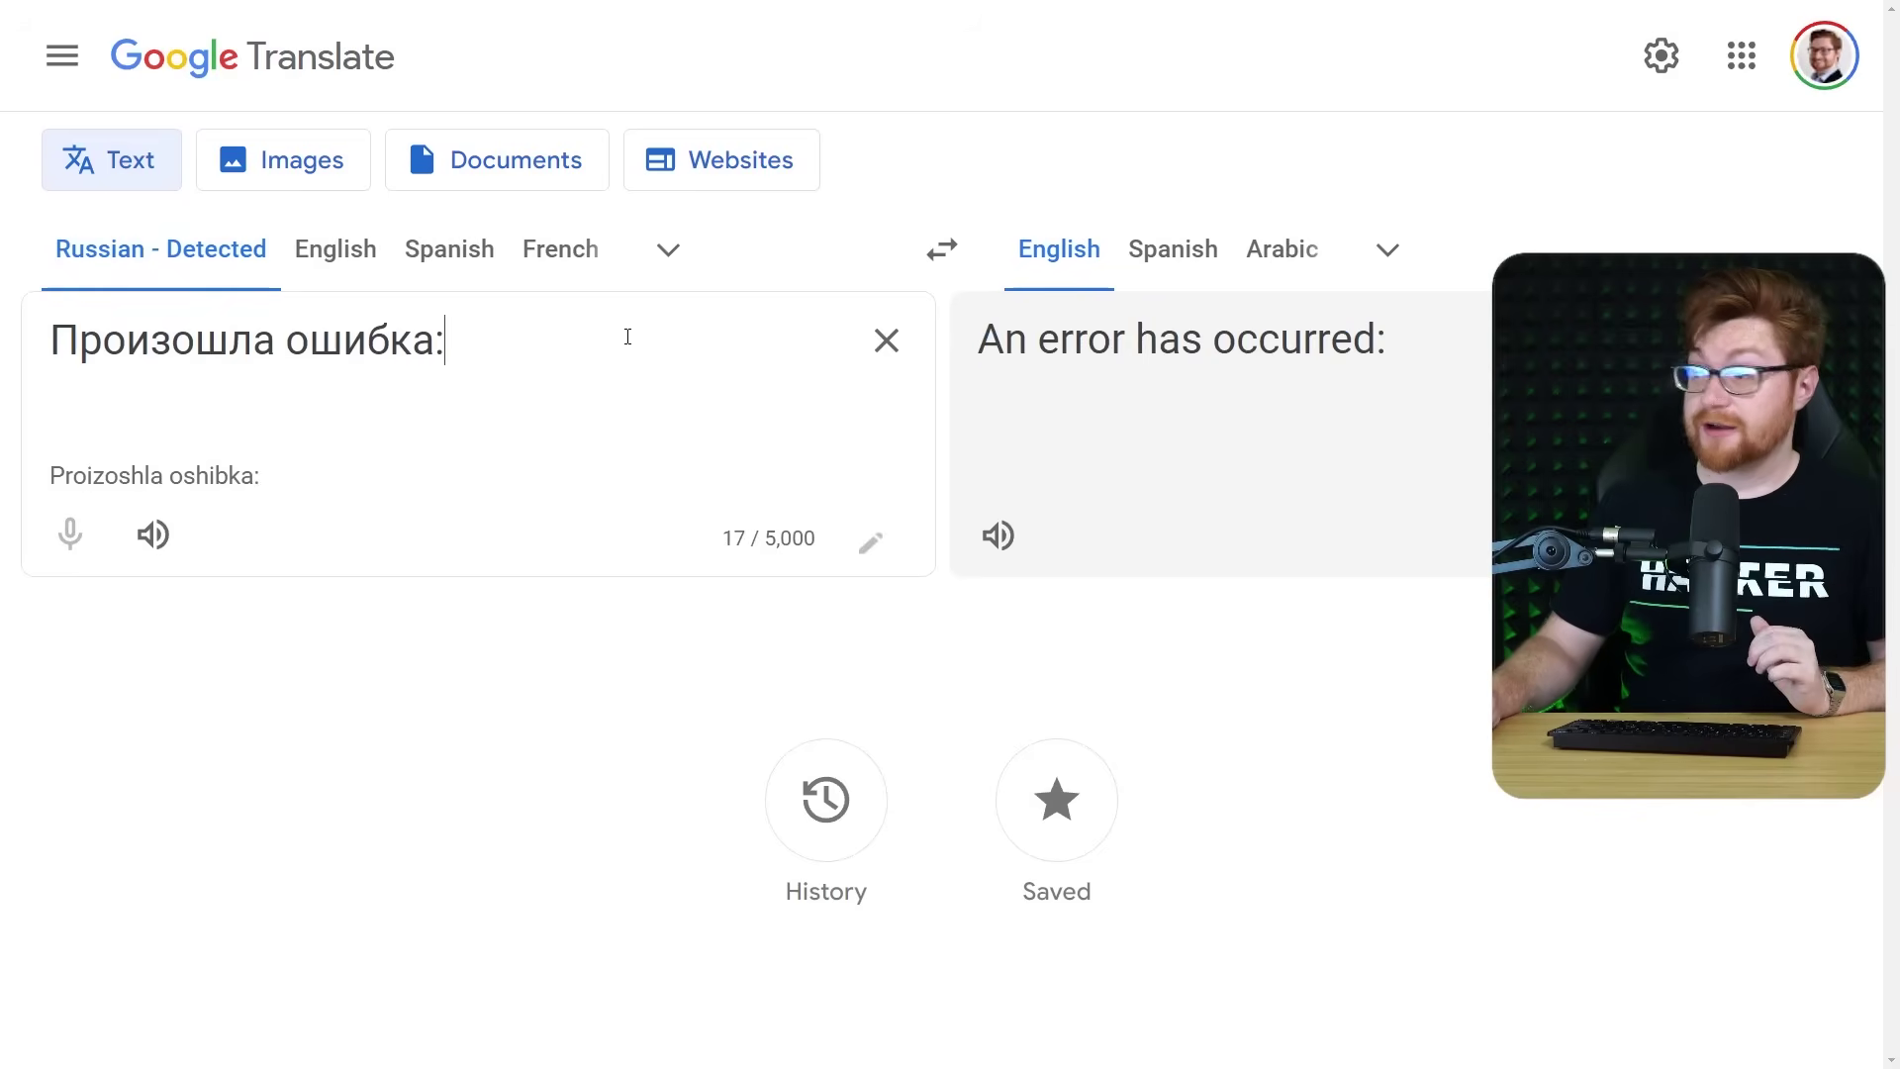
pyautogui.moveTo(615, 348); pyautogui.dragTo(48, 341)
pyautogui.click(411, 793)
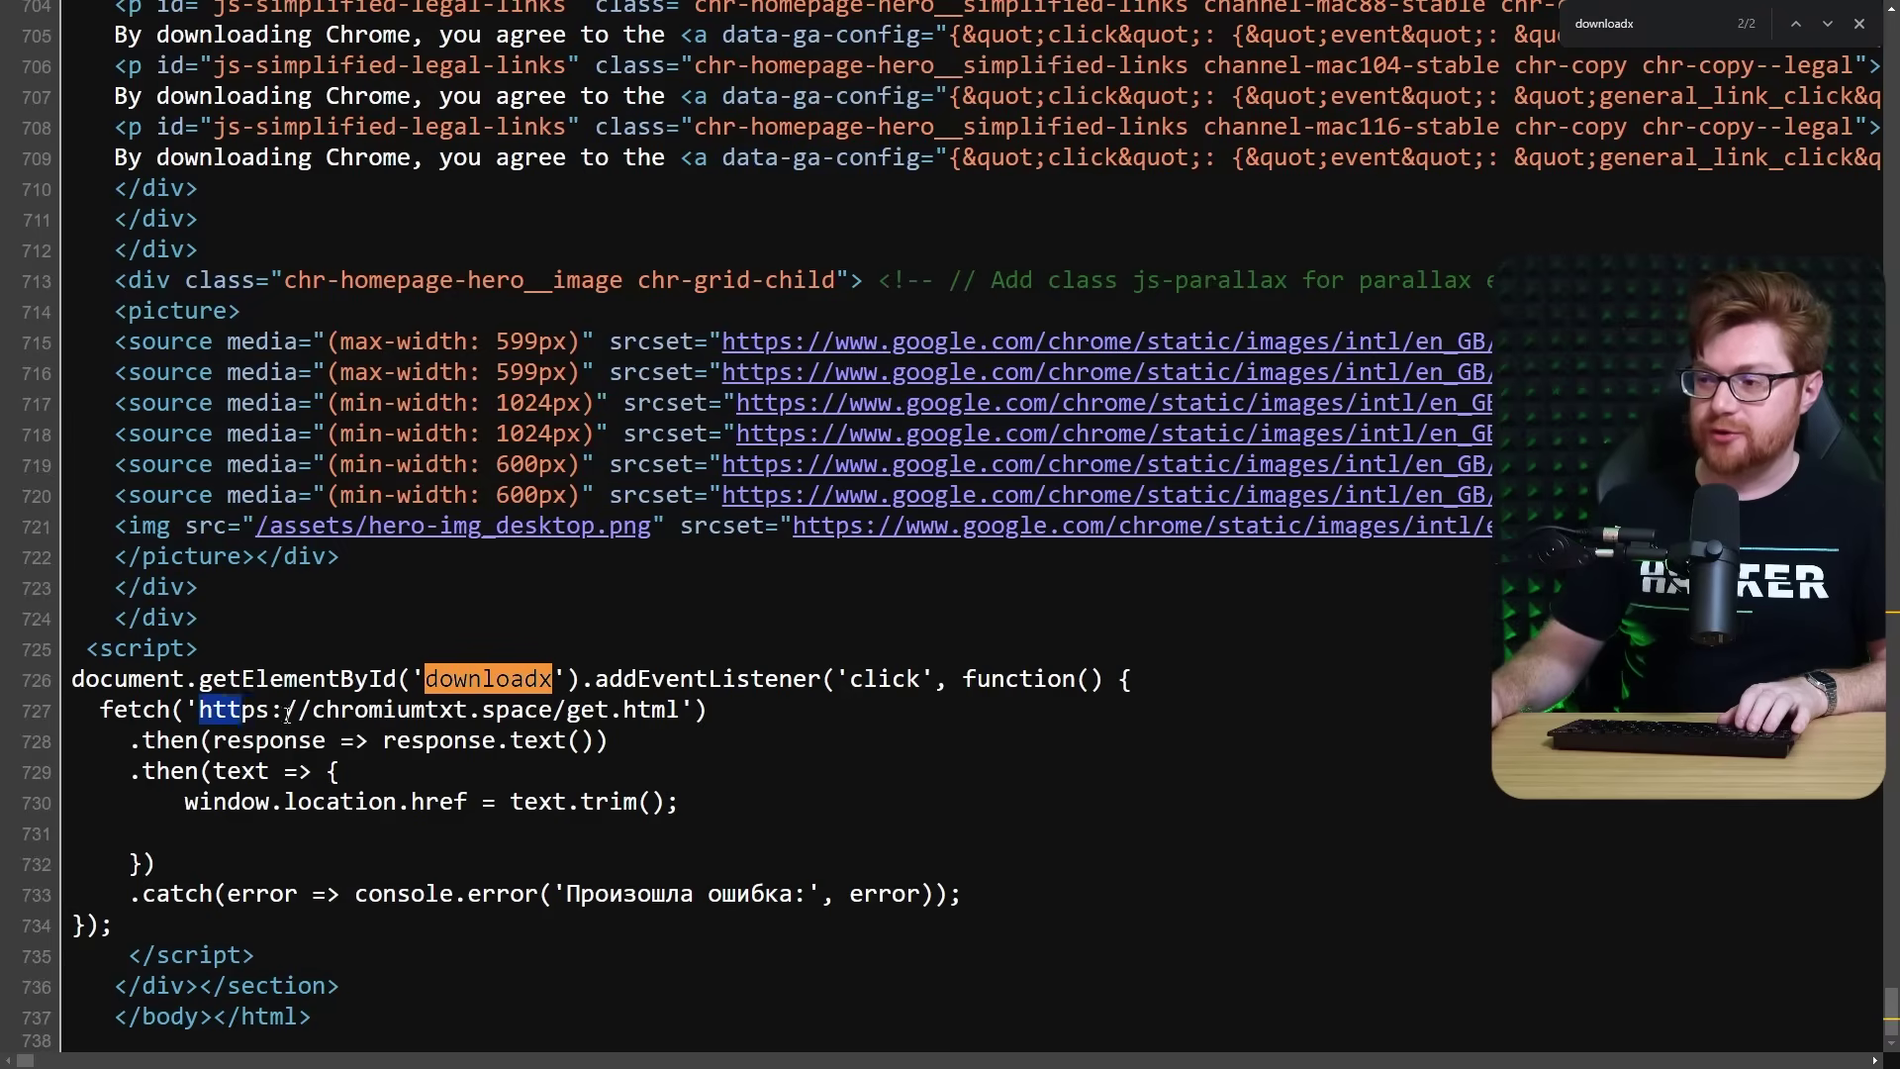
pyautogui.moveTo(287, 714); pyautogui.dragTo(680, 710)
pyautogui.click(902, 780)
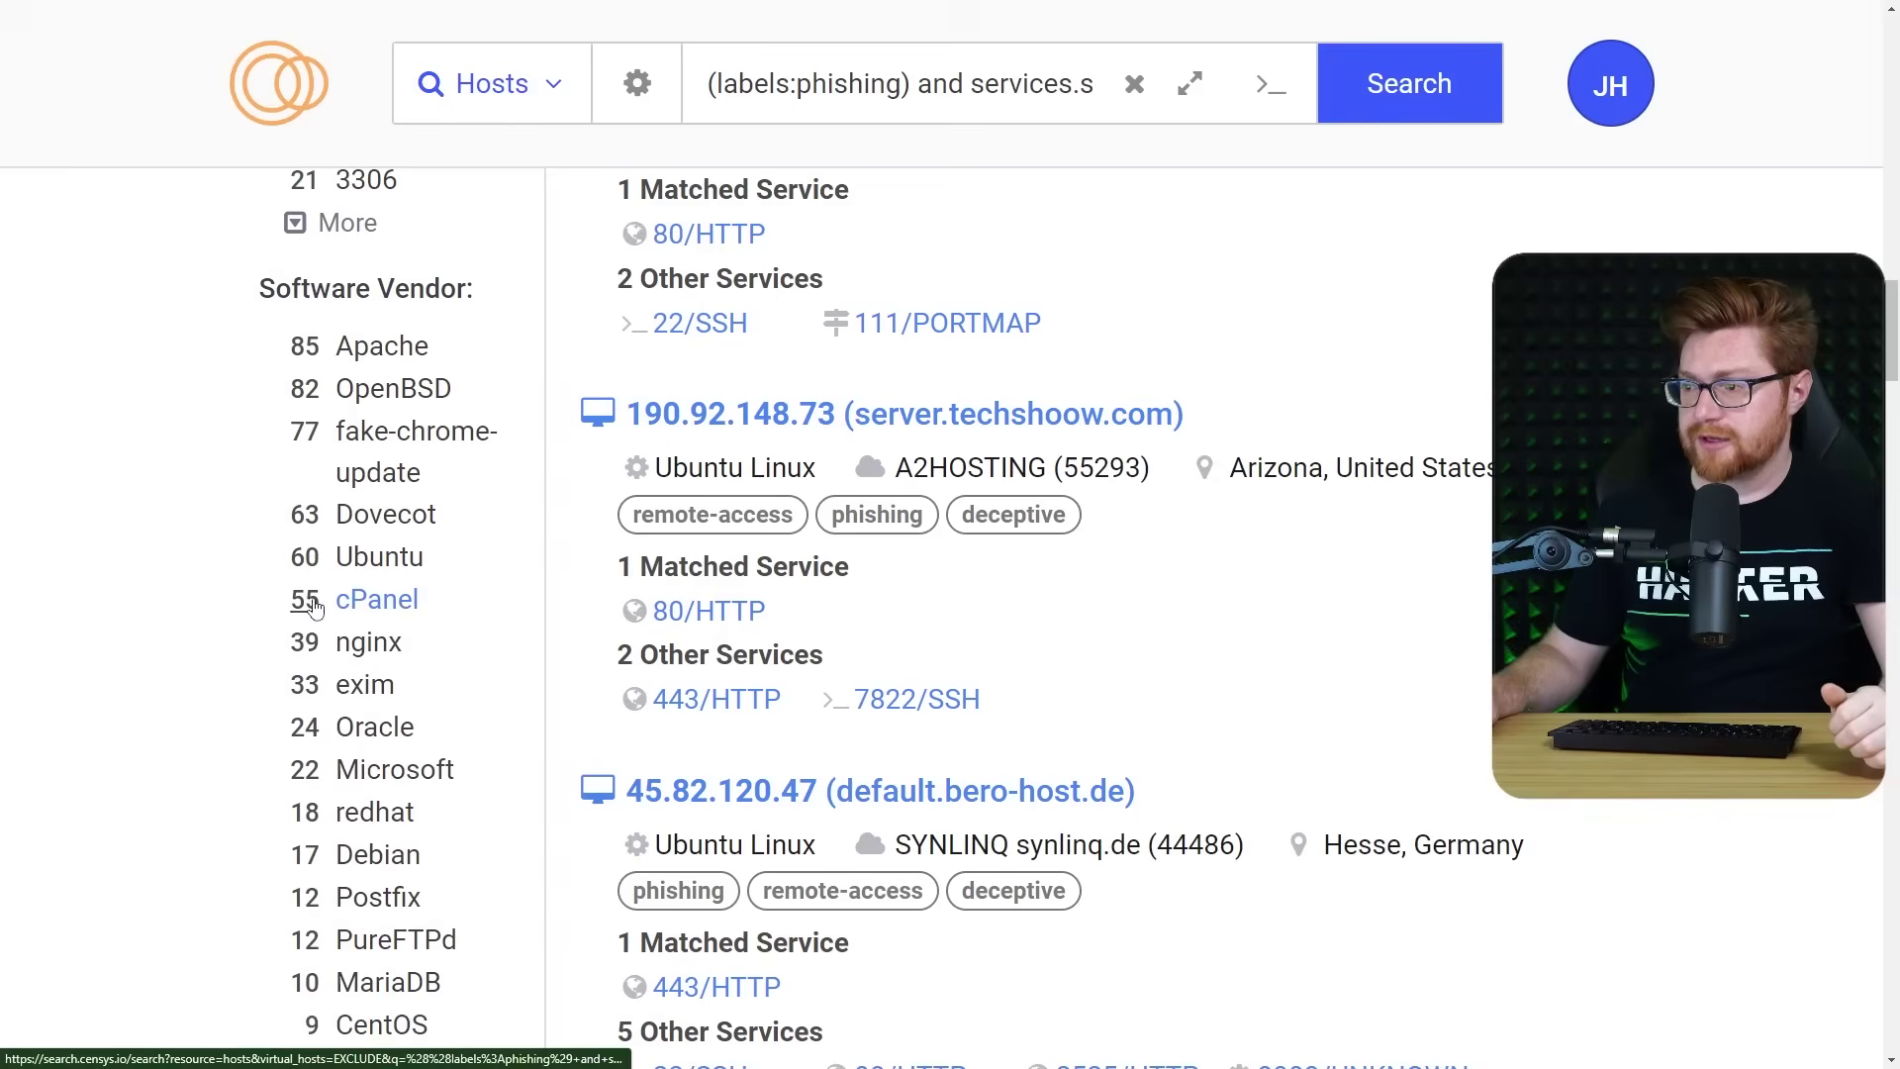
# Return to the Censys phishing results, look through the software vendors and remaining hosts, and open host 31.214.161.2.
pyautogui.scroll(-2, 465, 579)
pyautogui.scroll(-10, 465, 578)
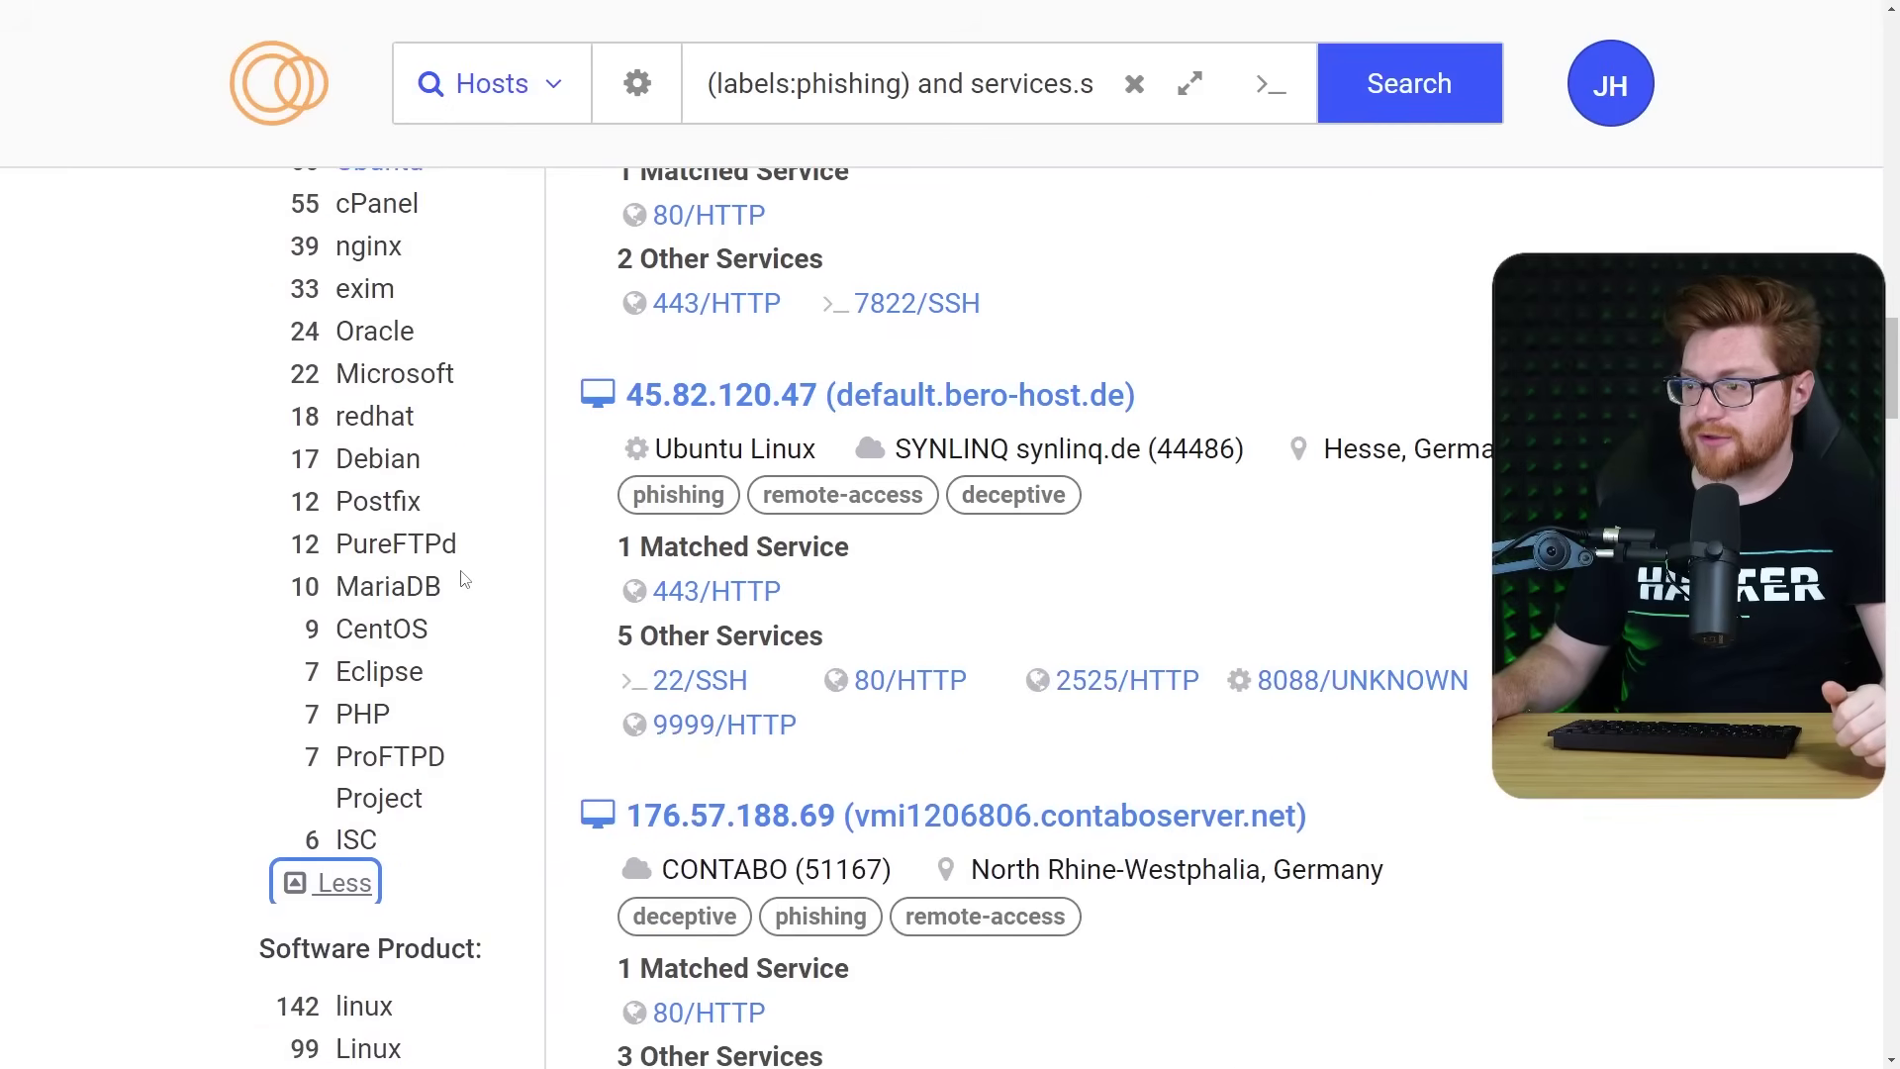
pyautogui.click(704, 314)
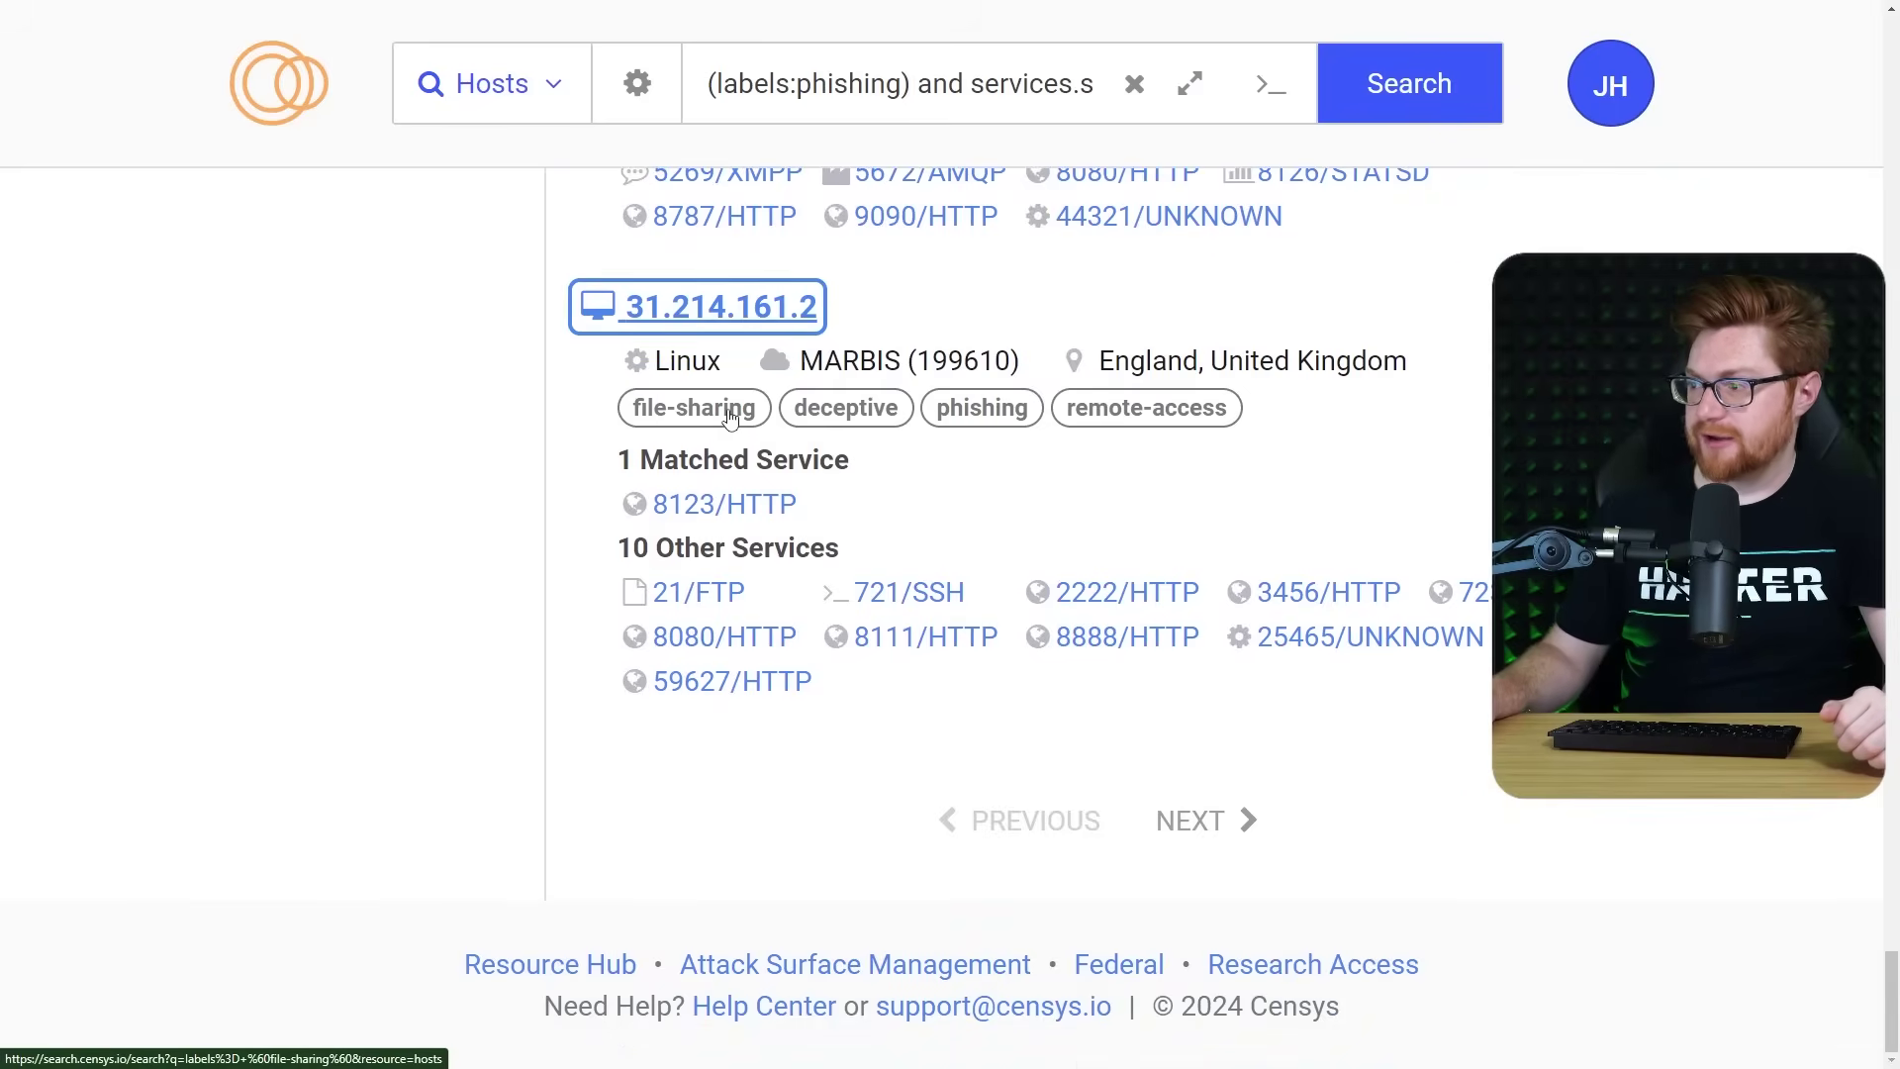
# Review the basic information of 31.214.161.2, including its forward DNS names and labels, and its FTP service on port 21.
pyautogui.moveTo(224, 296); pyautogui.dragTo(611, 286)
pyautogui.scroll(-2, 1134, 367)
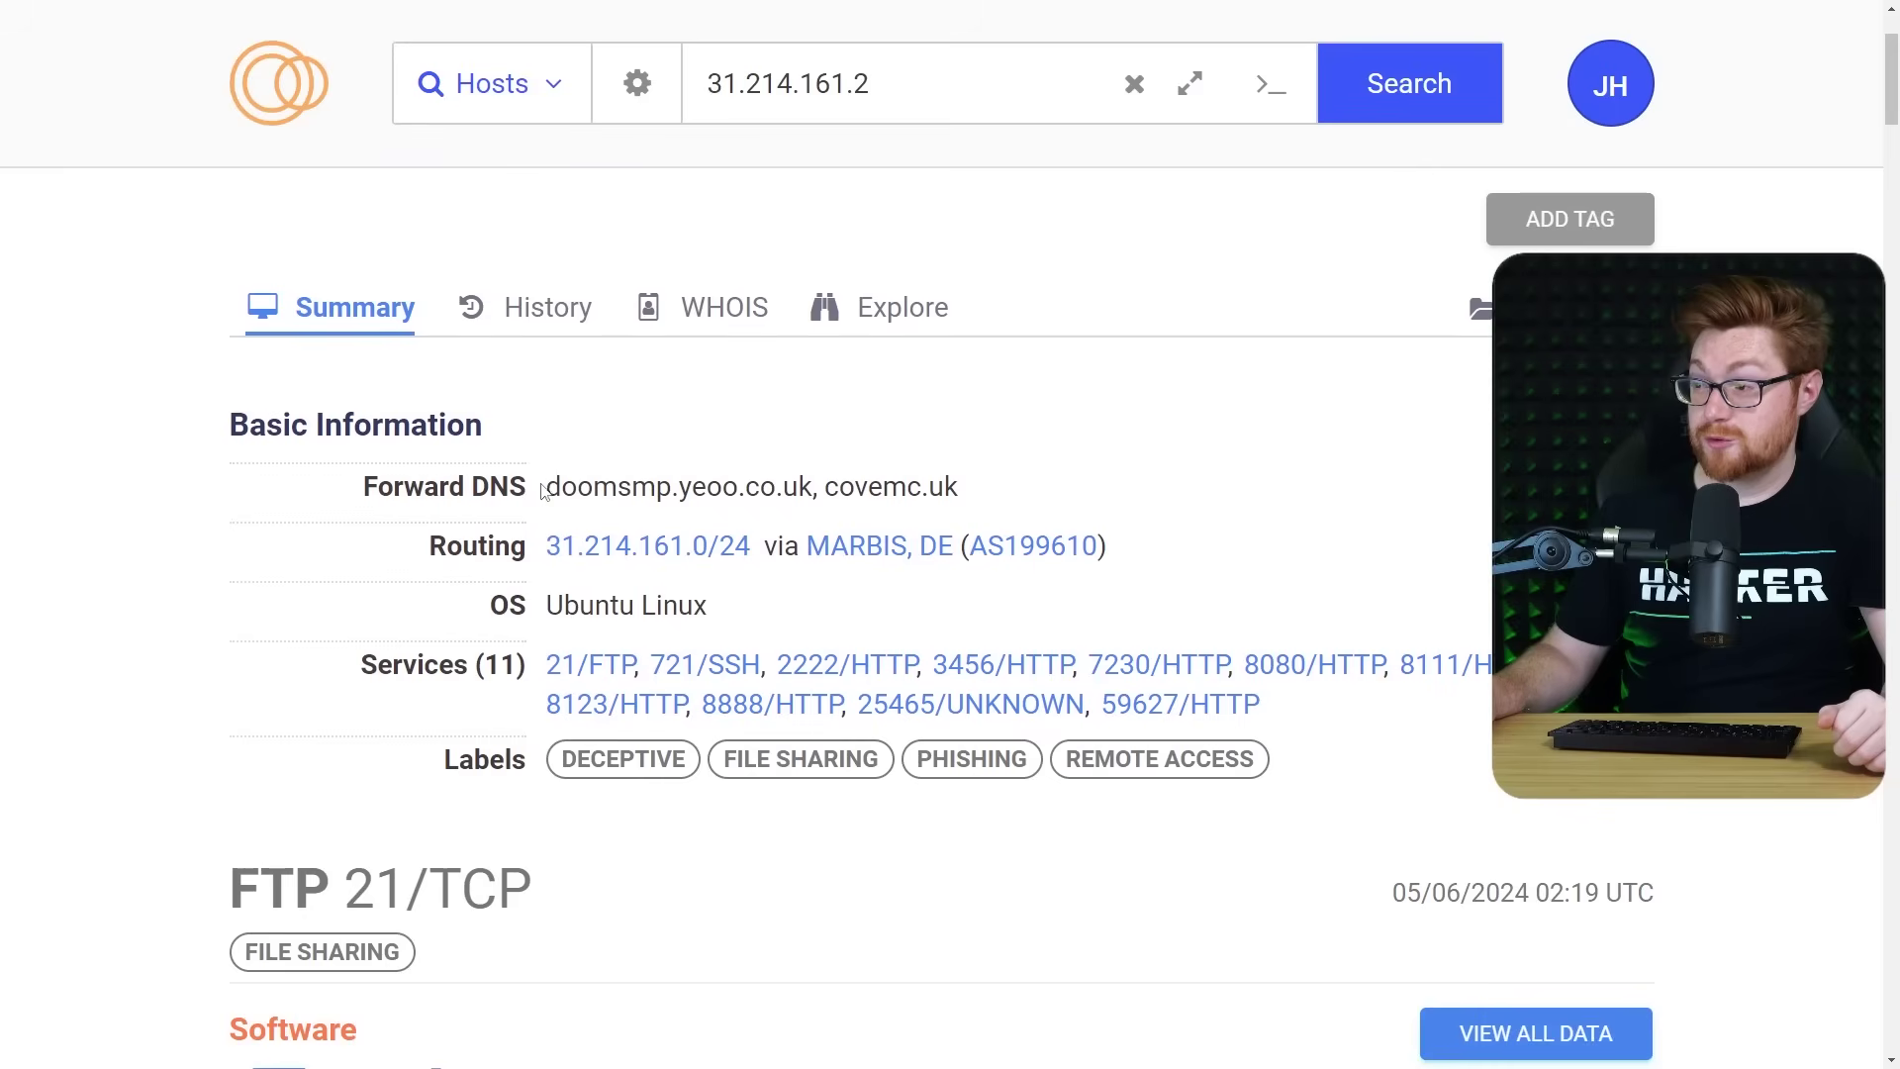
pyautogui.click(1304, 525)
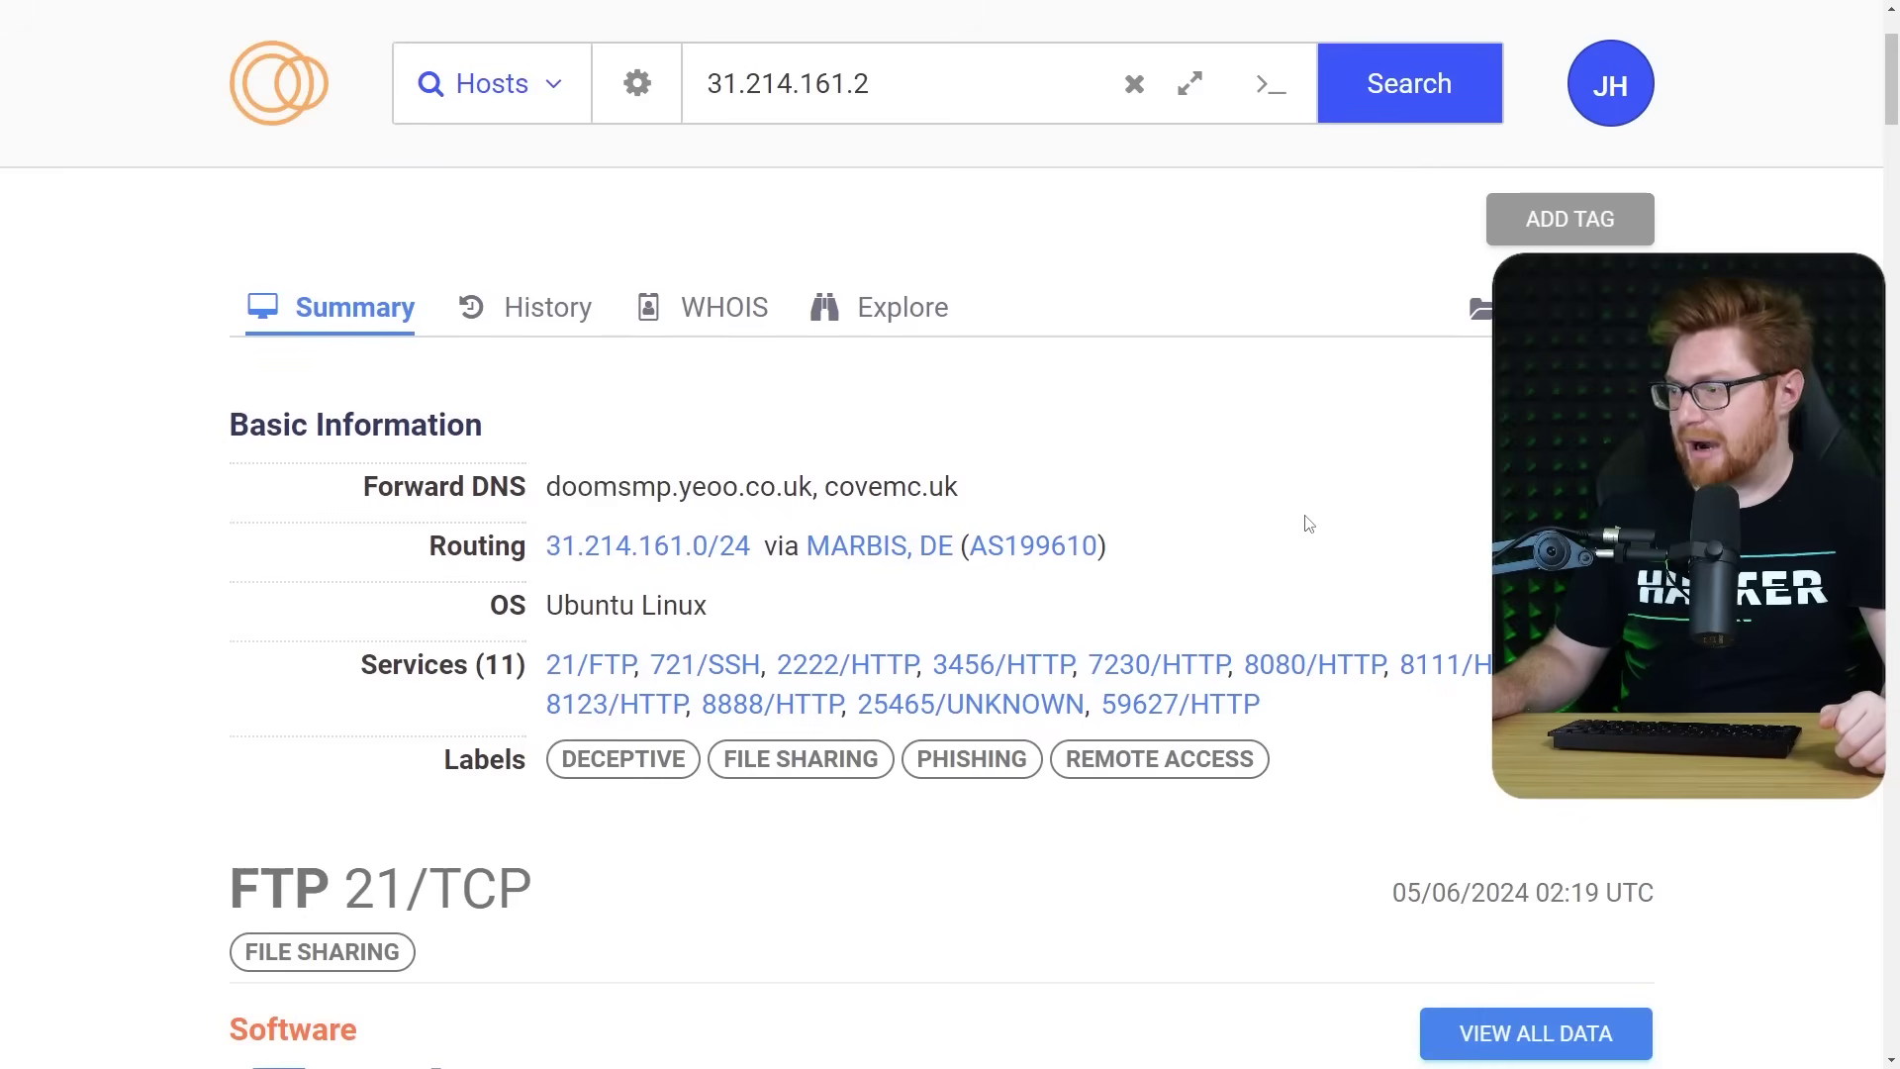
pyautogui.scroll(-6, 1306, 524)
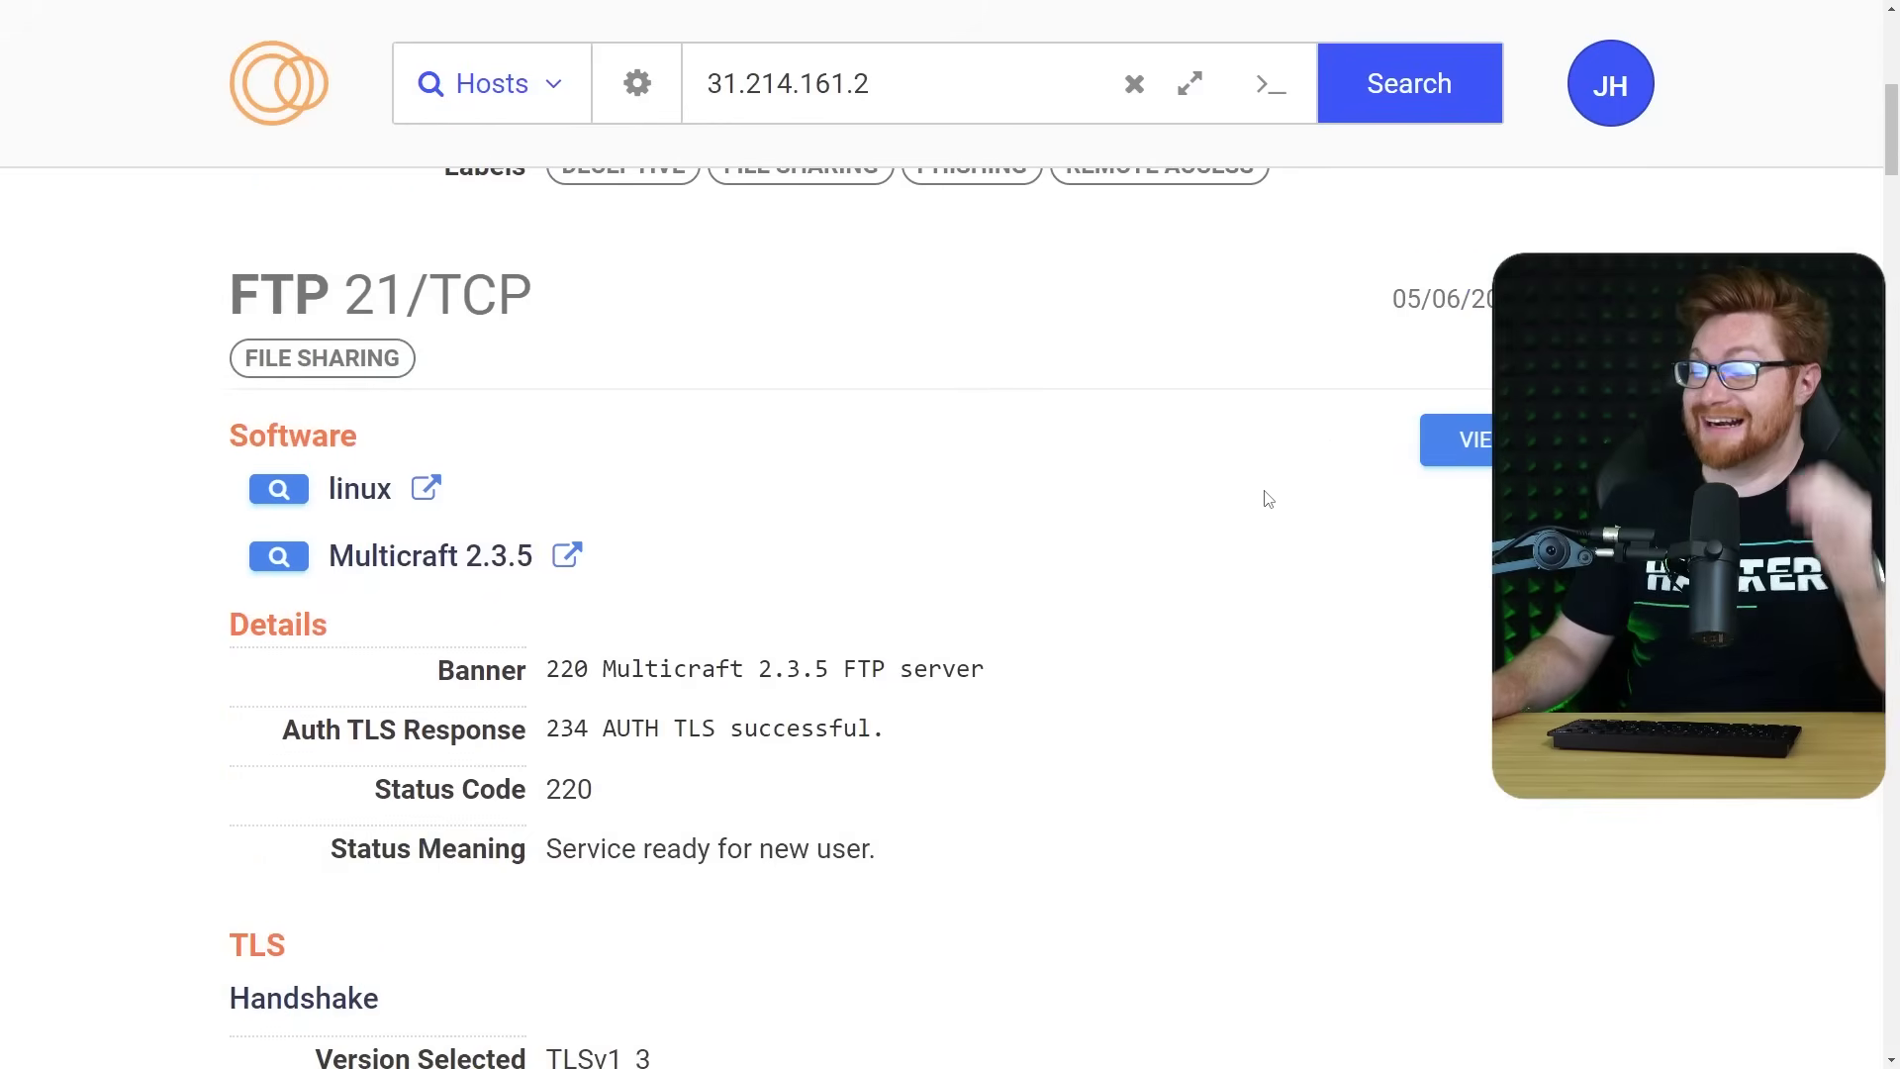
pyautogui.moveTo(1148, 297); pyautogui.dragTo(358, 310)
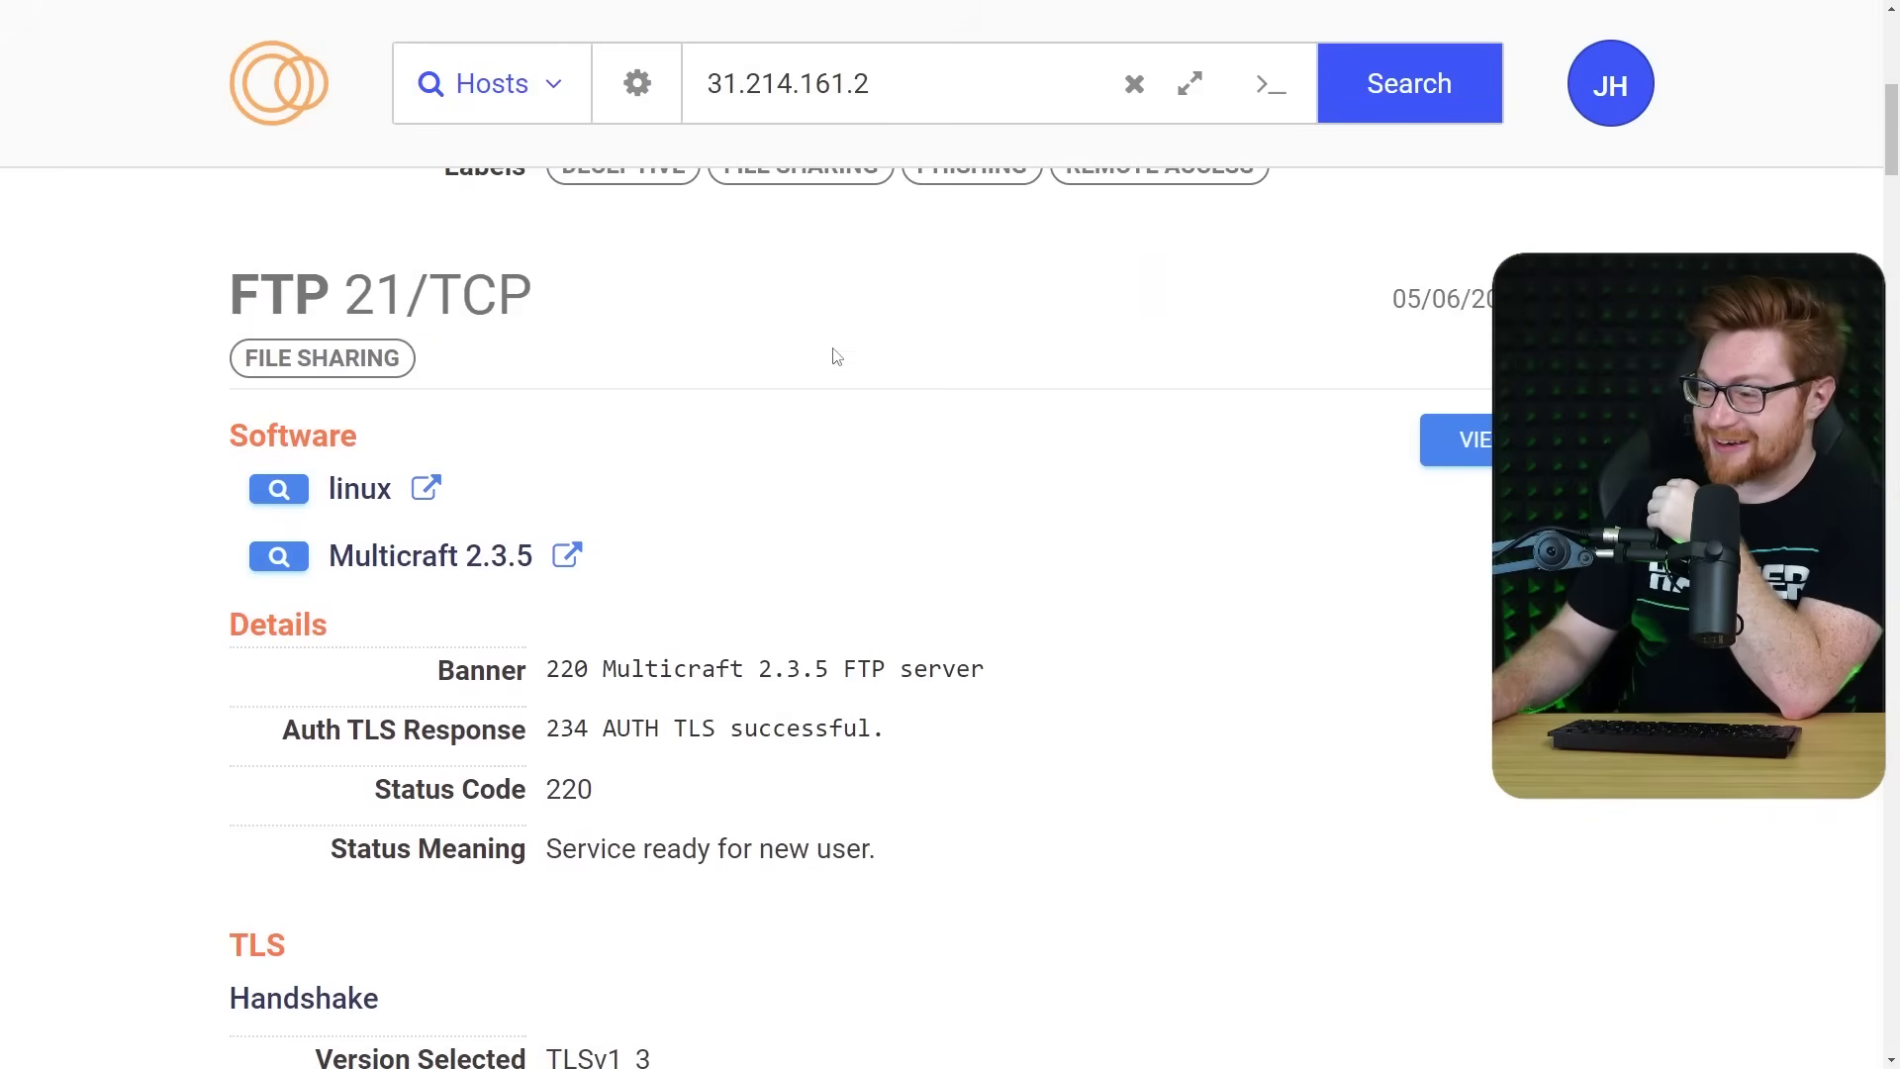
# Examine the host's FTP certificate, SSH service on port 721 and the HTML title of its HTTP service on port 2222.
pyautogui.scroll(-8, 878, 593)
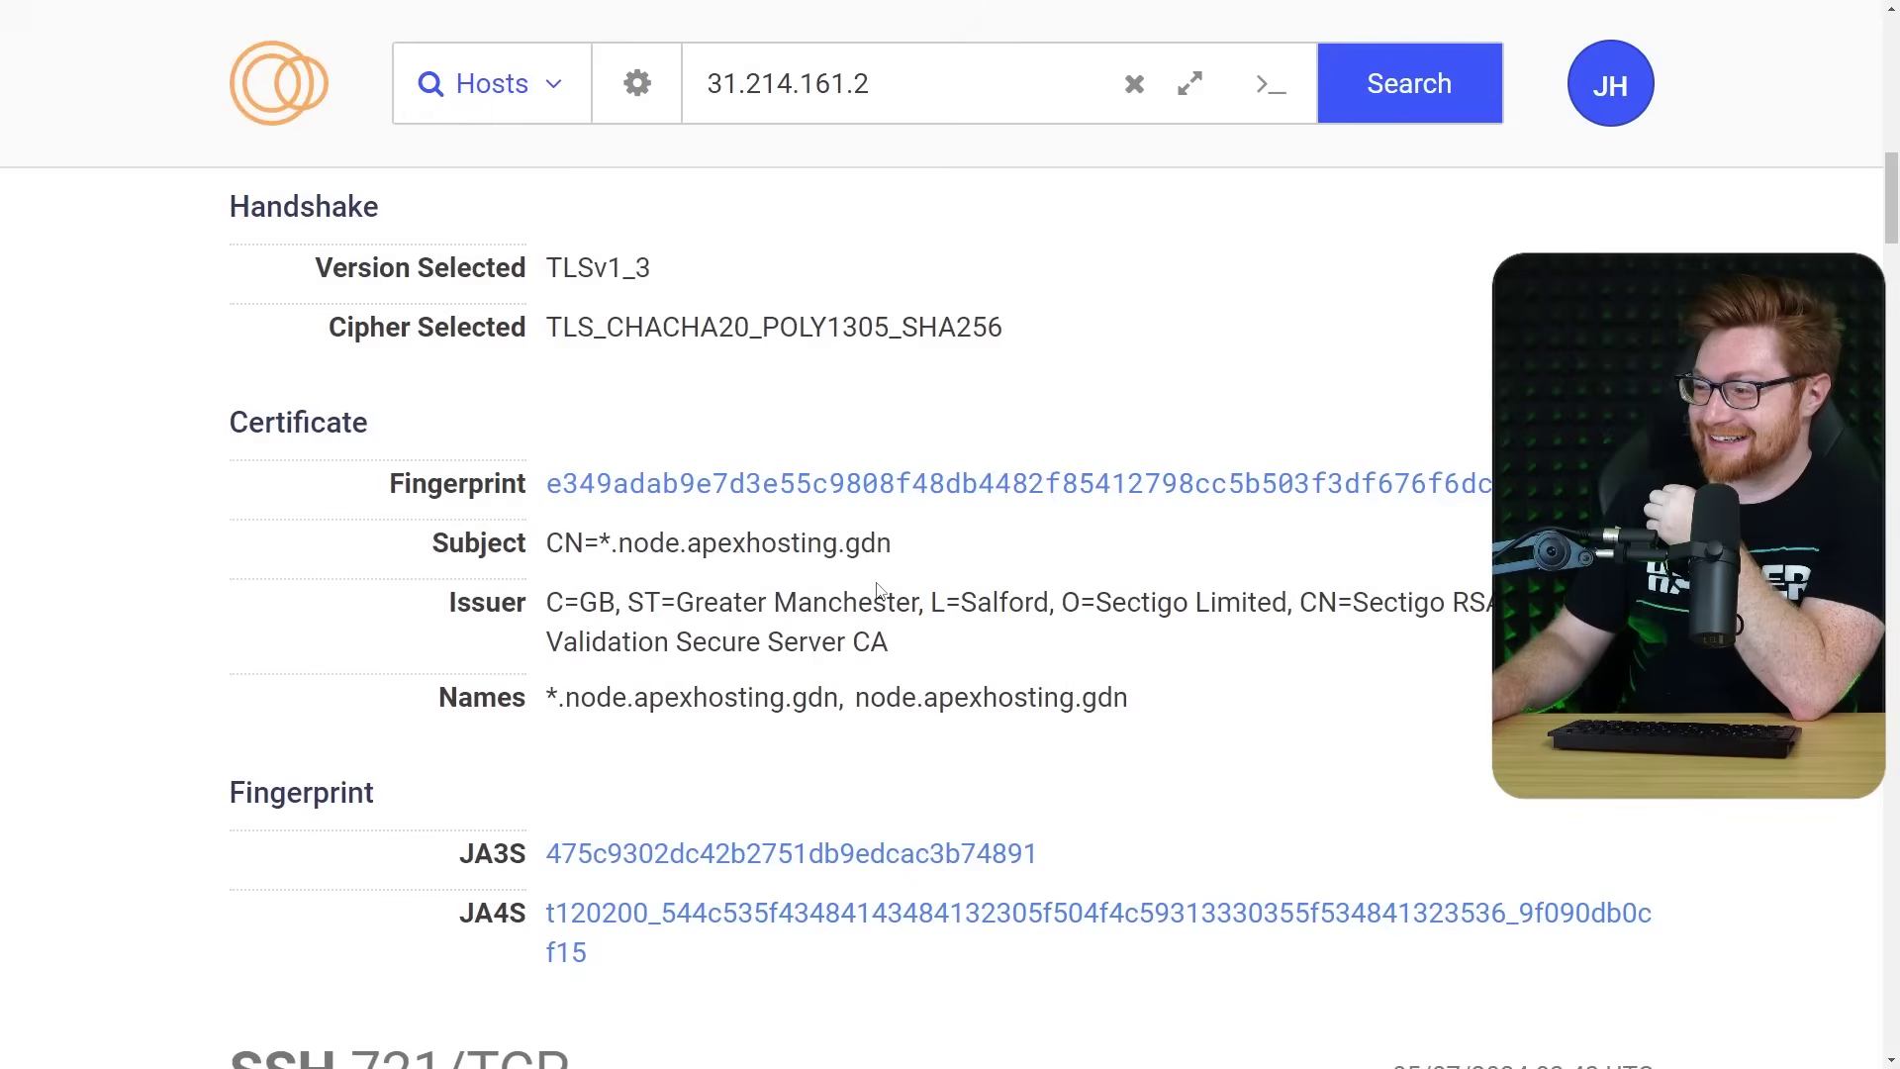
pyautogui.scroll(-3, 945, 593)
pyautogui.scroll(-3, 945, 626)
pyautogui.moveTo(351, 503); pyautogui.dragTo(810, 505)
pyautogui.click(809, 505)
pyautogui.scroll(-4, 810, 505)
pyautogui.scroll(-5, 812, 505)
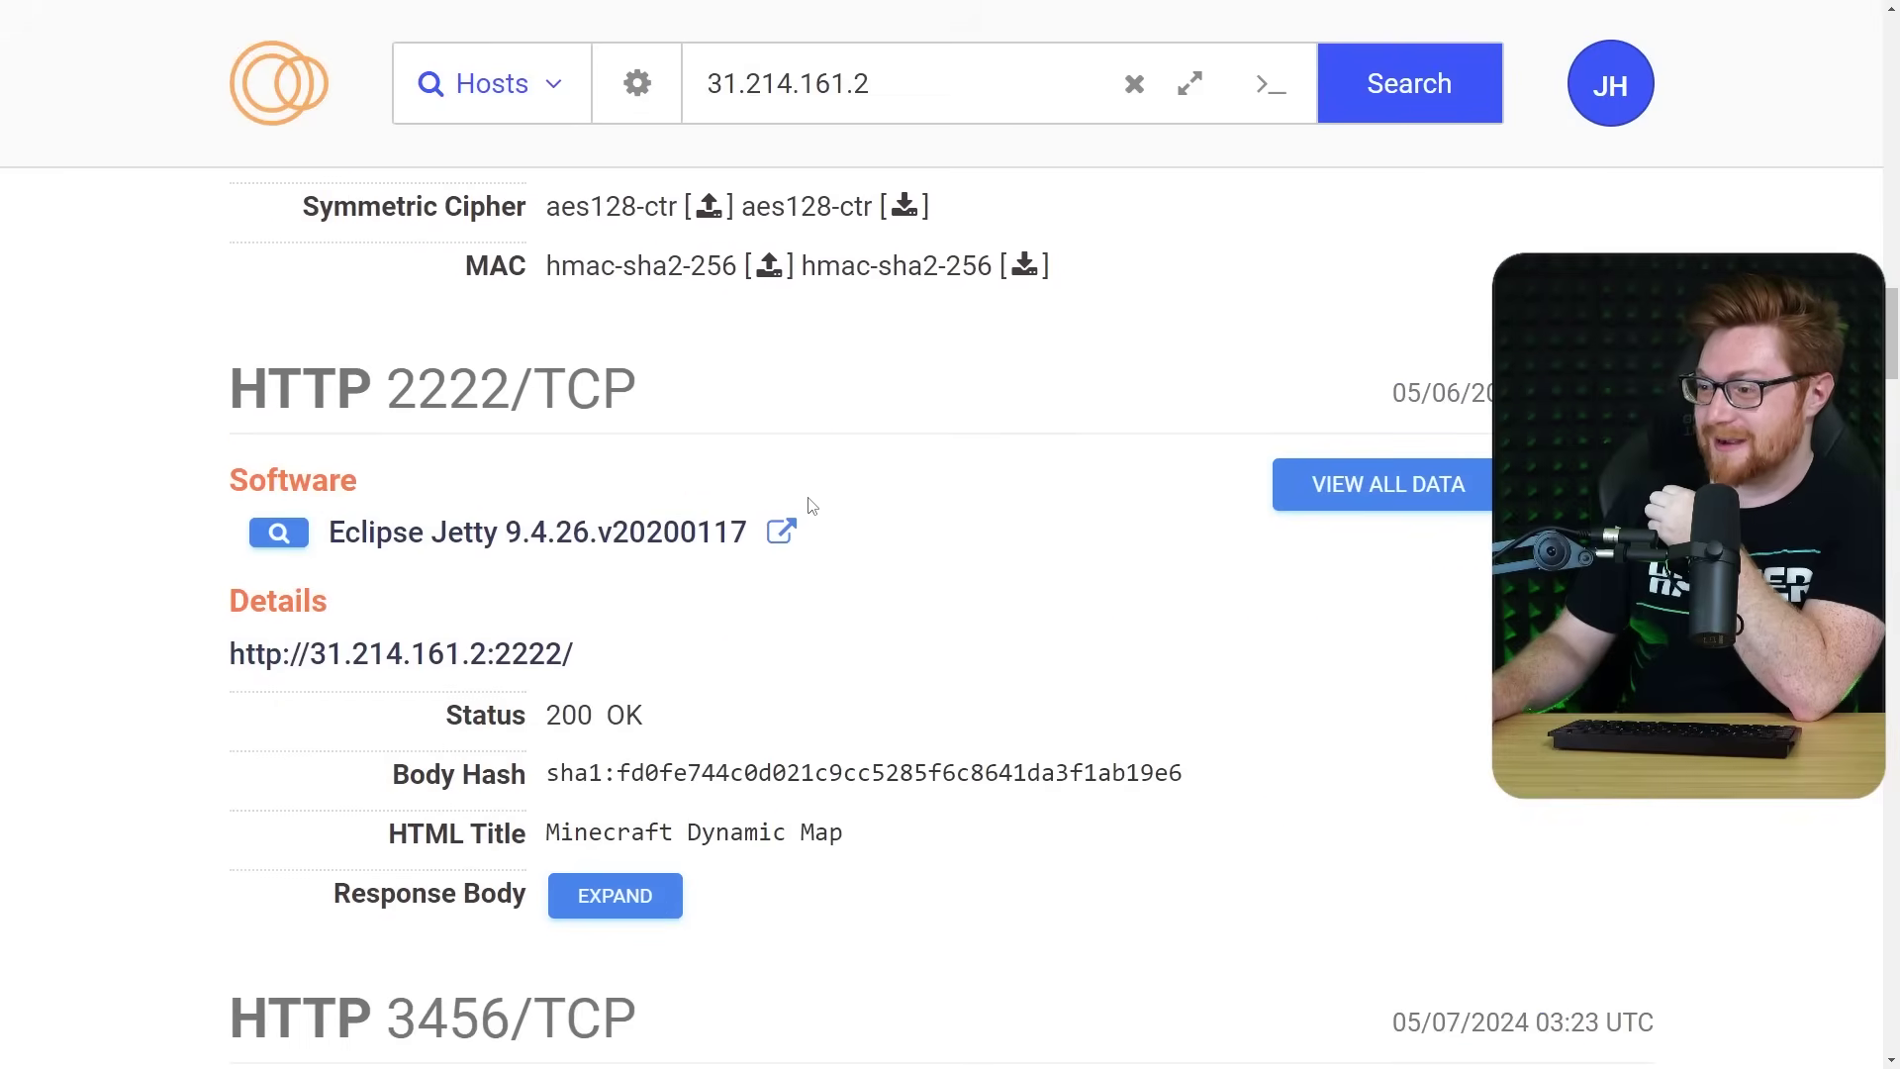
pyautogui.moveTo(532, 838); pyautogui.dragTo(837, 824)
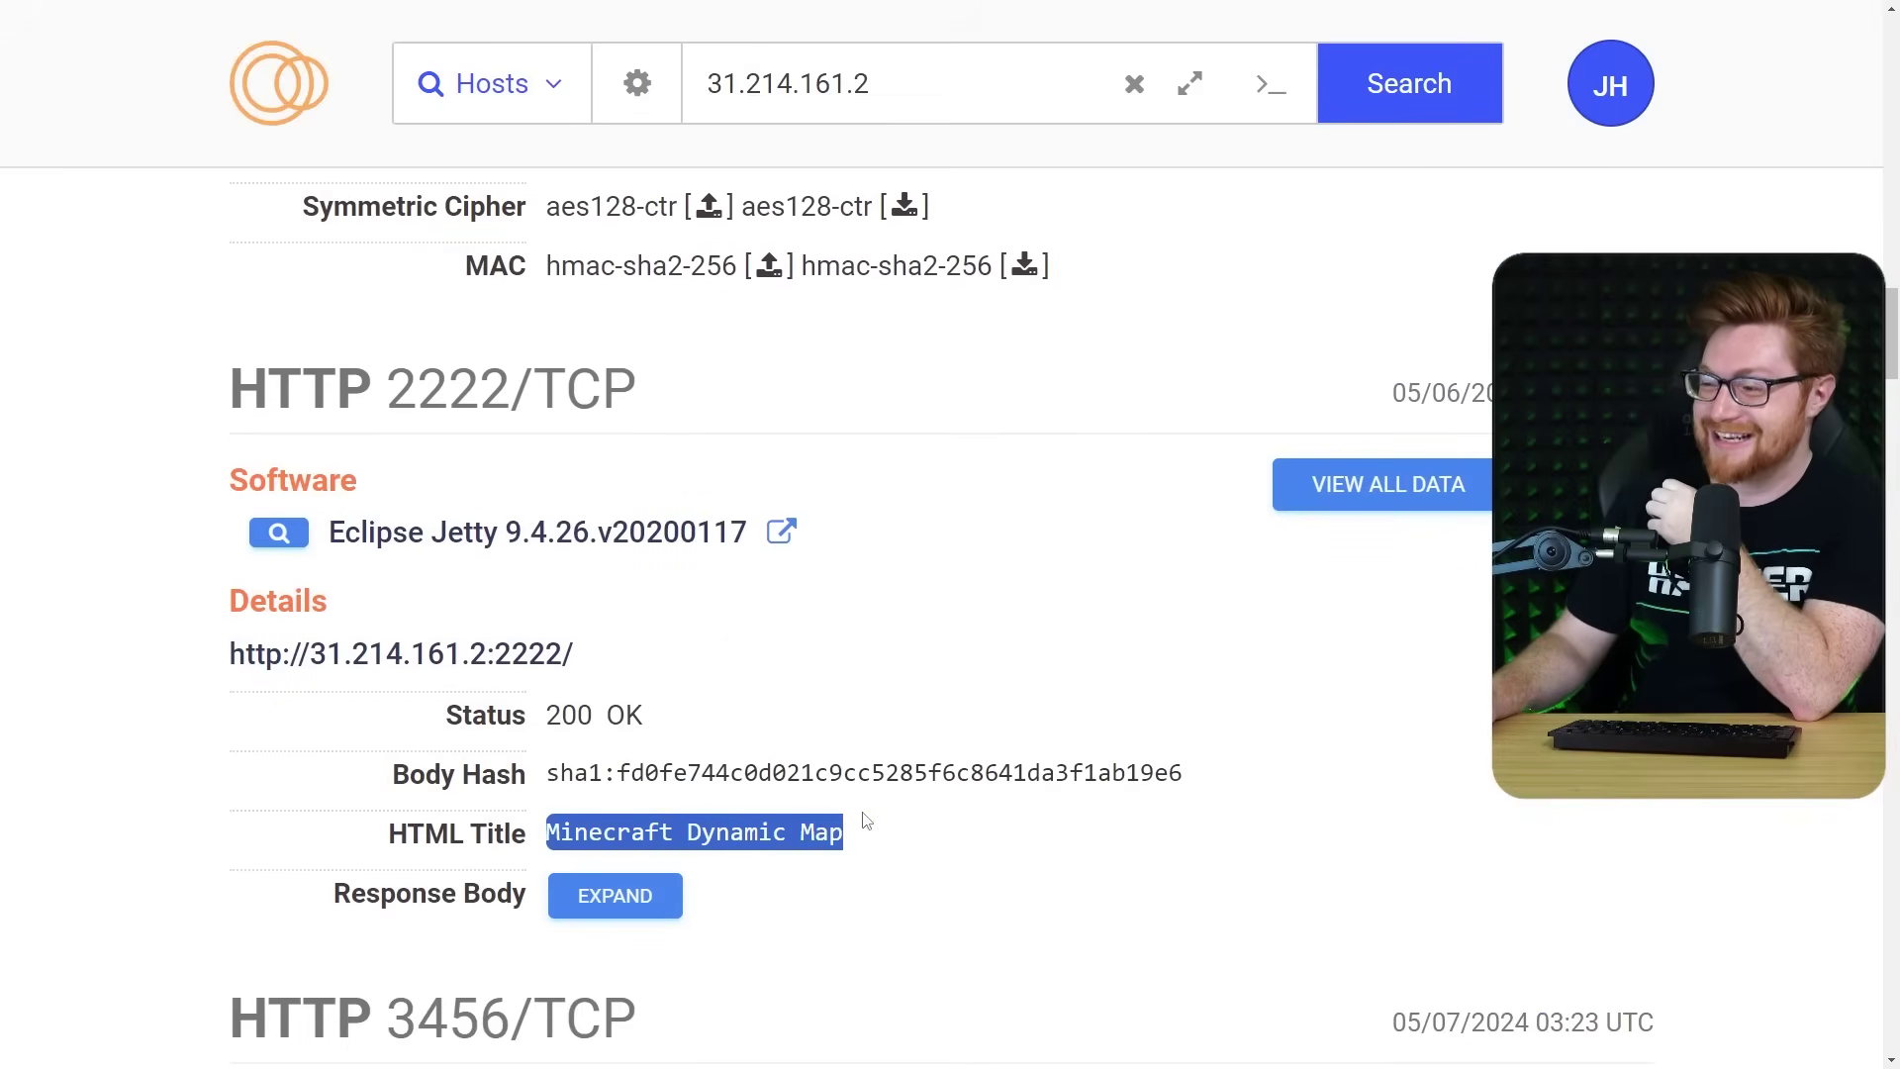
pyautogui.click(860, 829)
# Look through the host's remaining HTTP services and locate the one on port 8123 labelled deceptive and phishing.
pyautogui.scroll(-6, 907, 757)
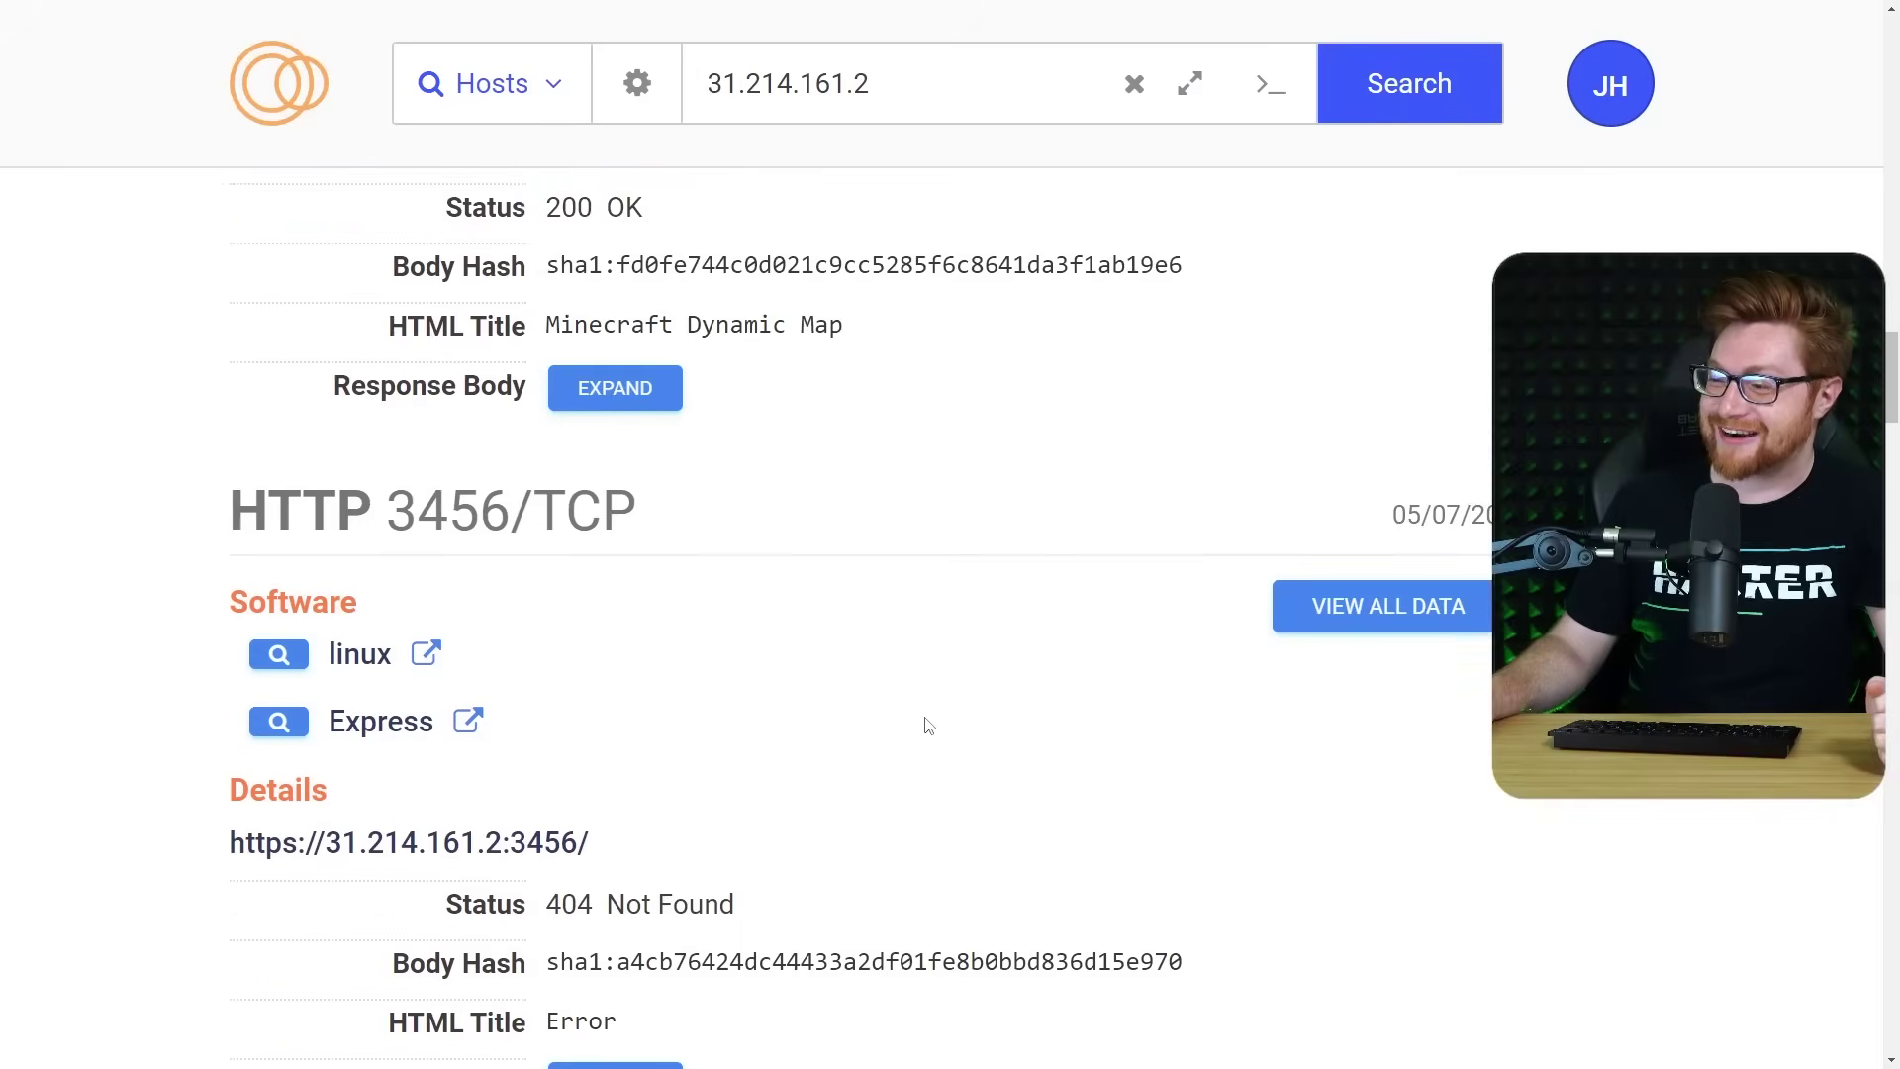
pyautogui.scroll(-6, 928, 725)
pyautogui.scroll(-14, 928, 725)
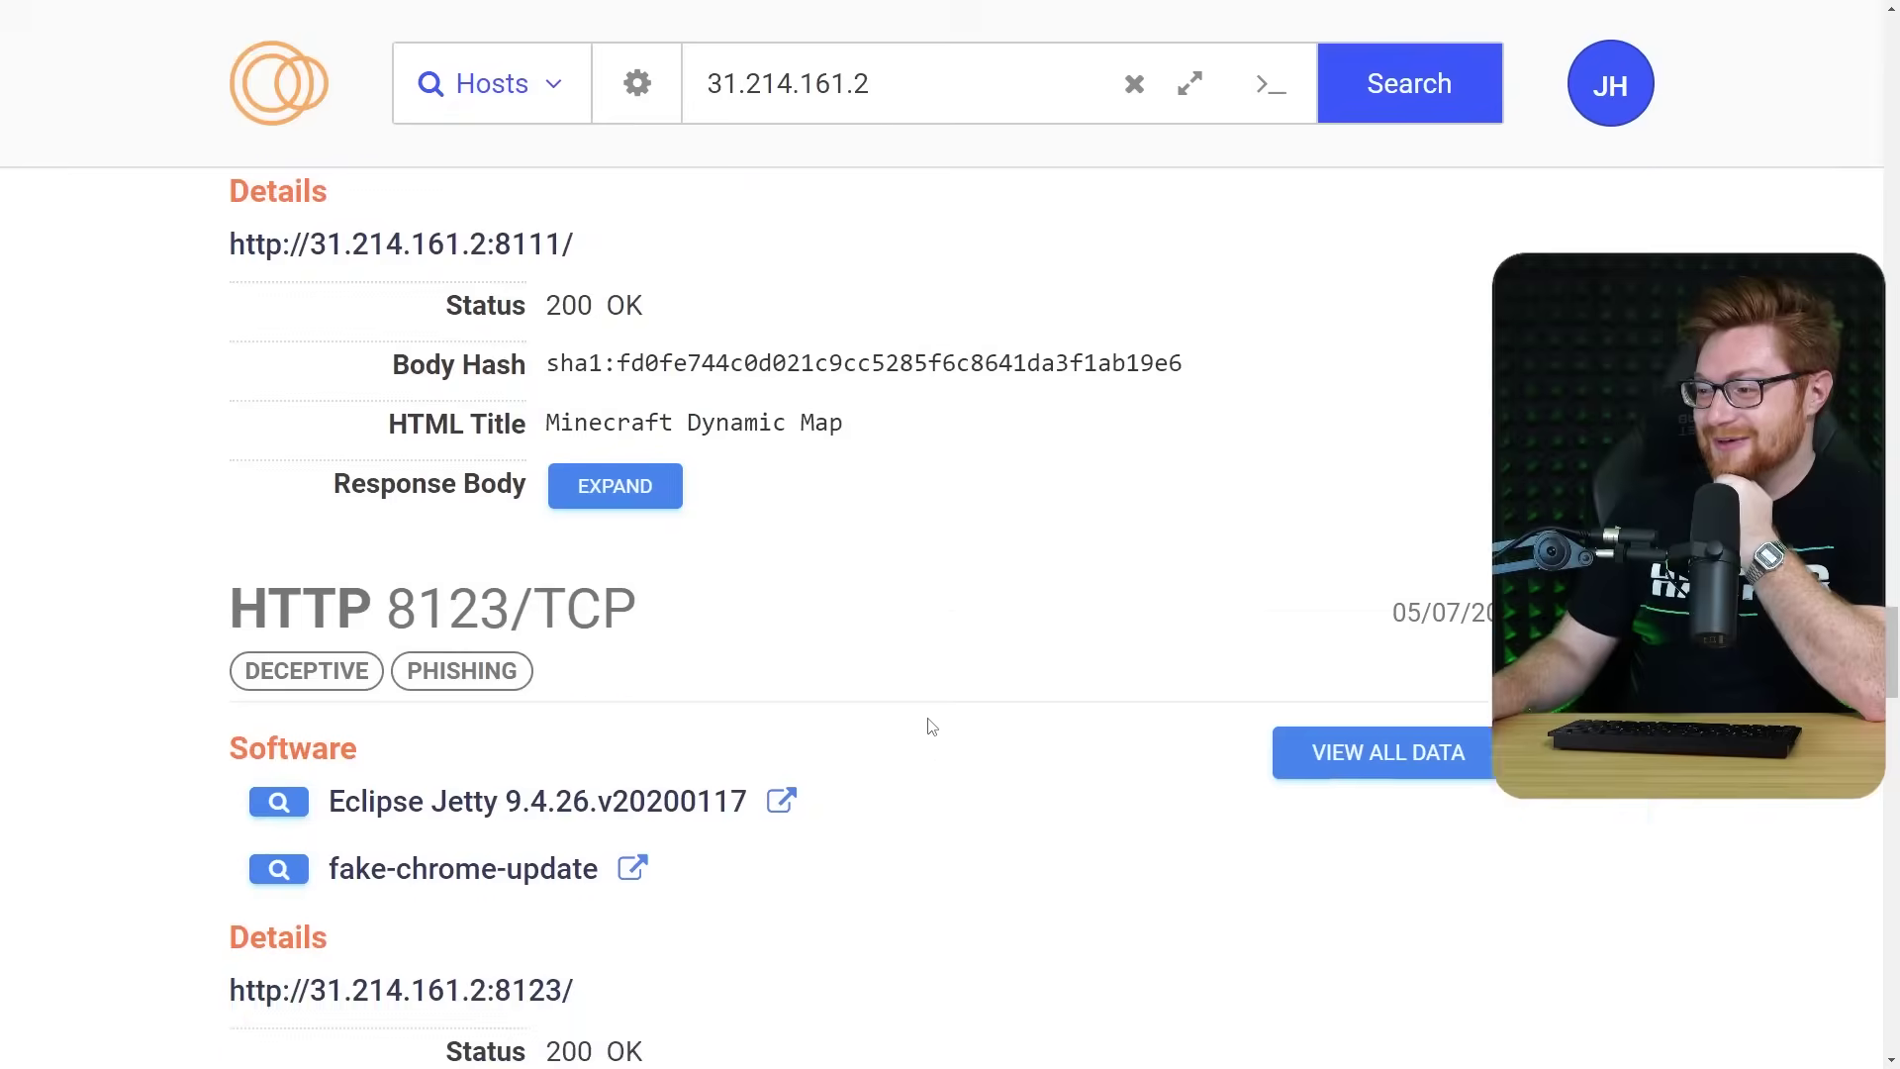
pyautogui.scroll(-7, 930, 725)
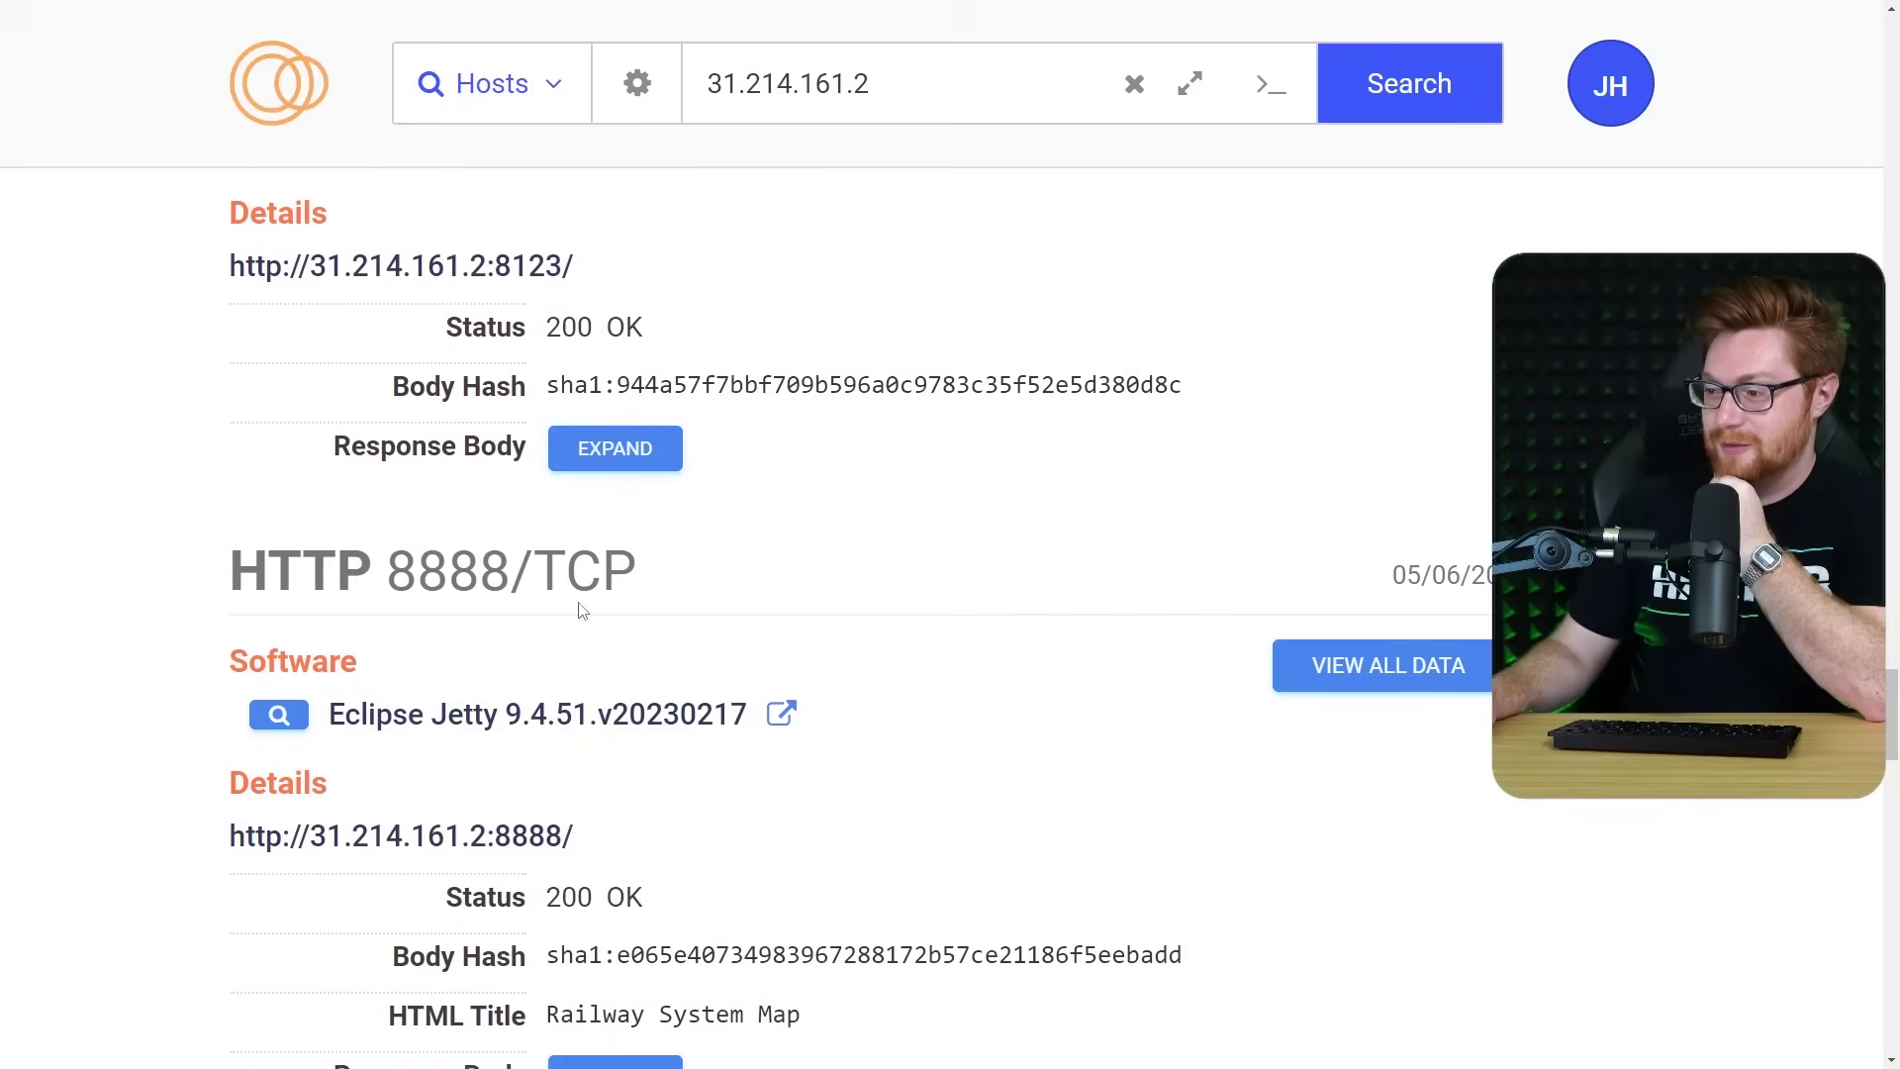
pyautogui.scroll(-3, 624, 672)
pyautogui.scroll(10, 662, 763)
pyautogui.scroll(-2, 1471, 556)
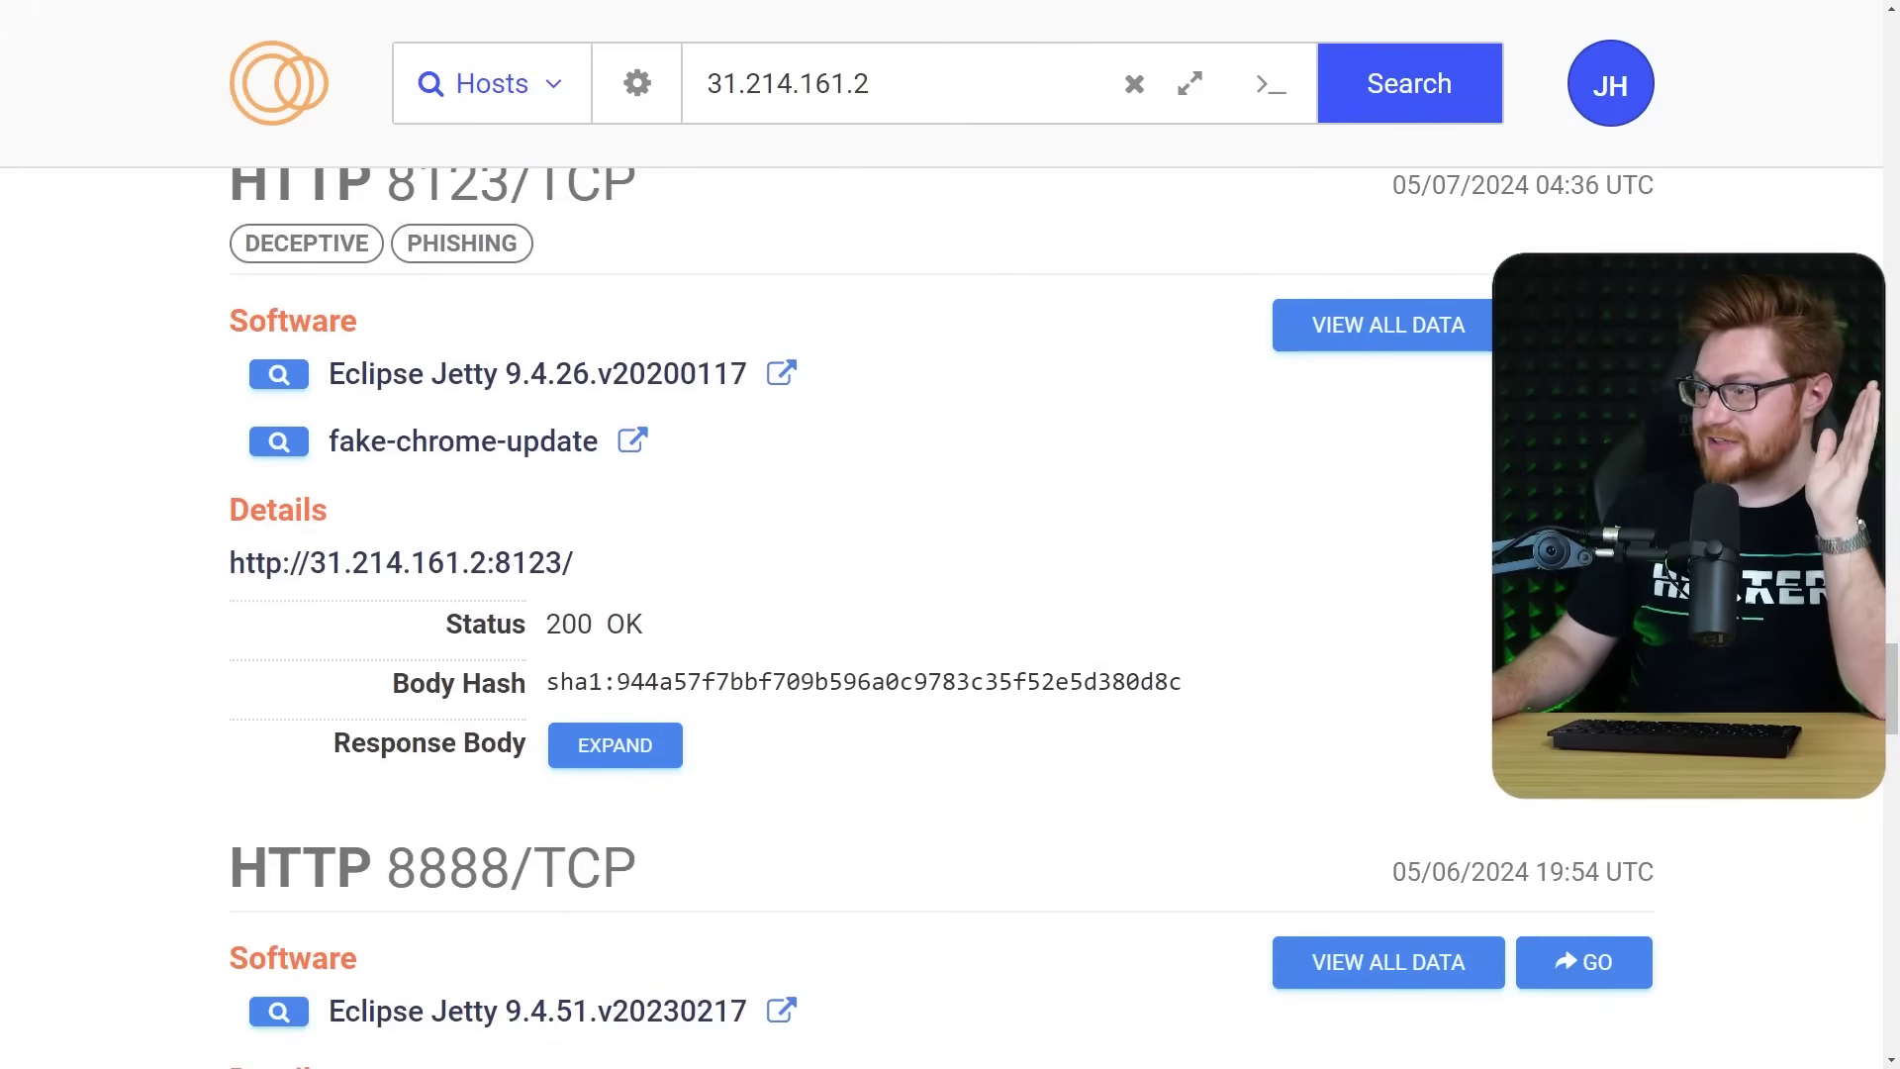
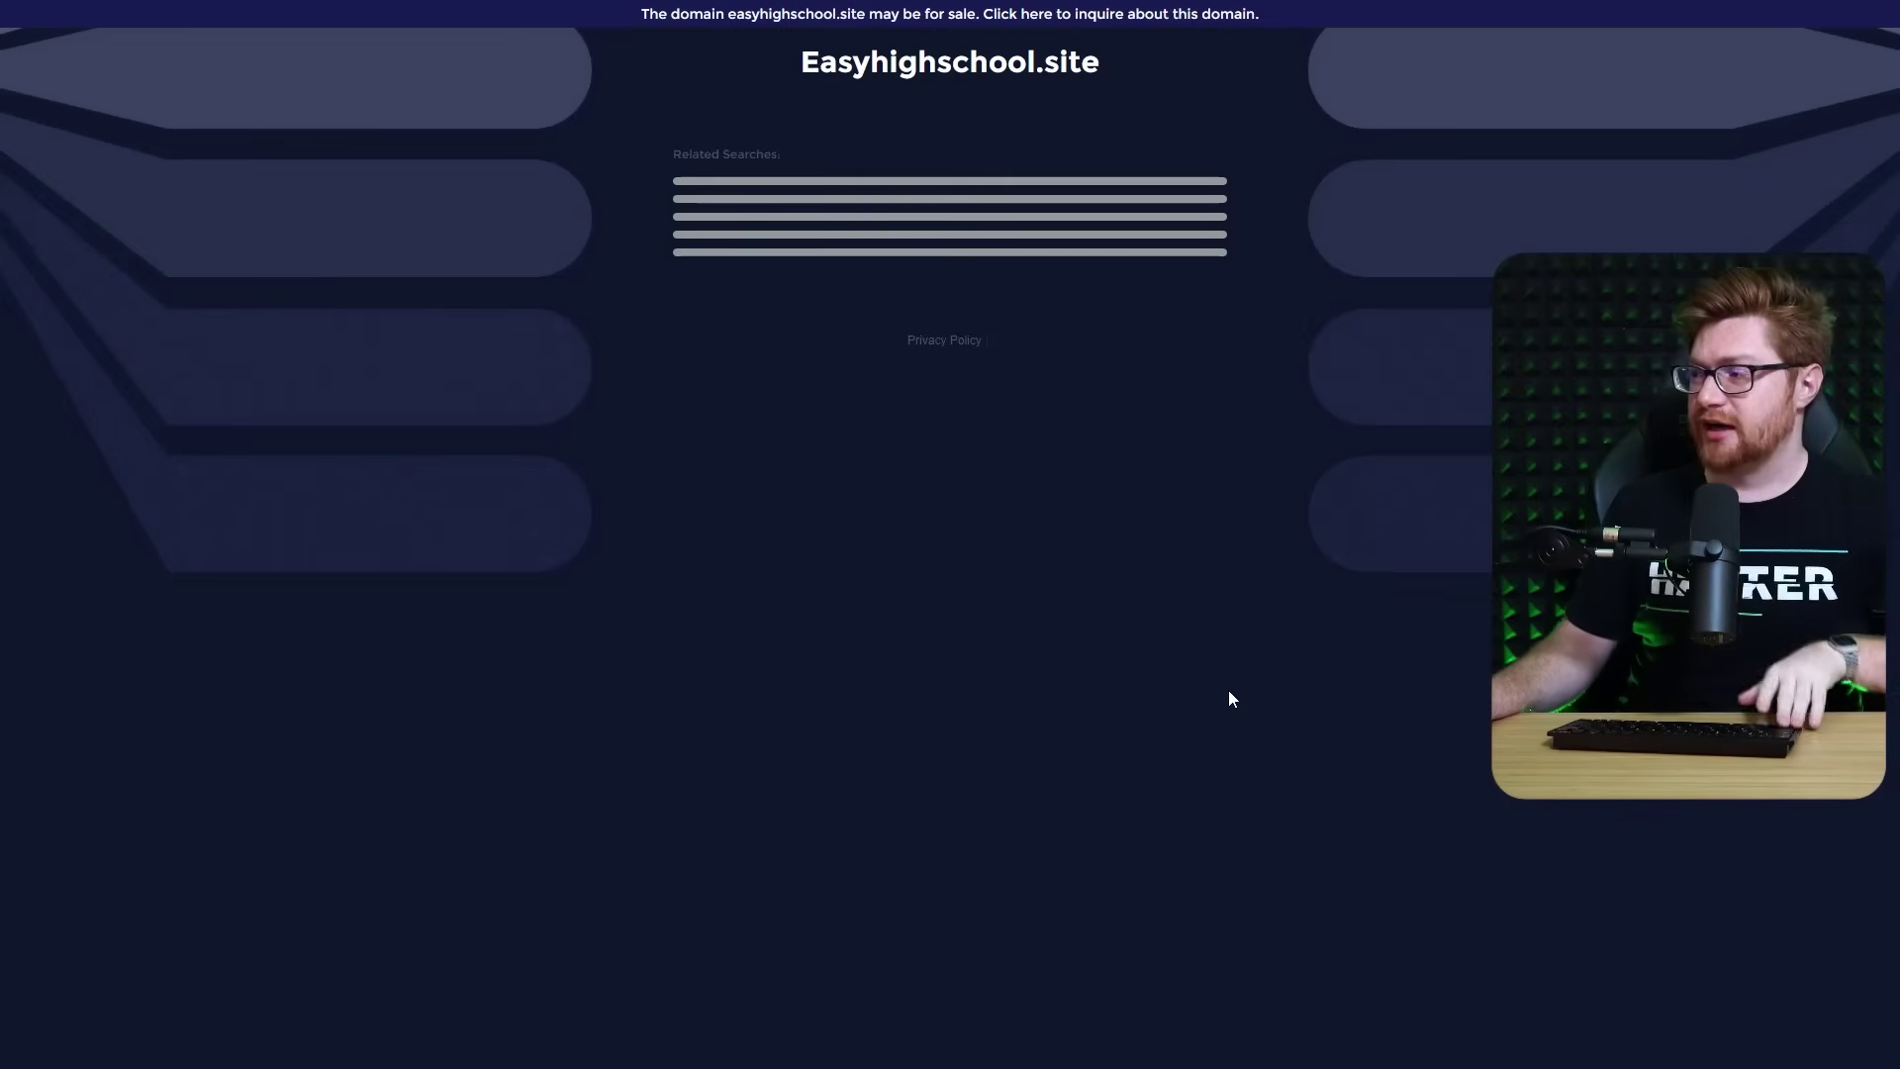
pyautogui.hotkey('ctrl', '+')
pyautogui.hotkey('ctrl', '+')
pyautogui.hotkey('ctrl', '+')
pyautogui.hotkey('ctrl', '+')
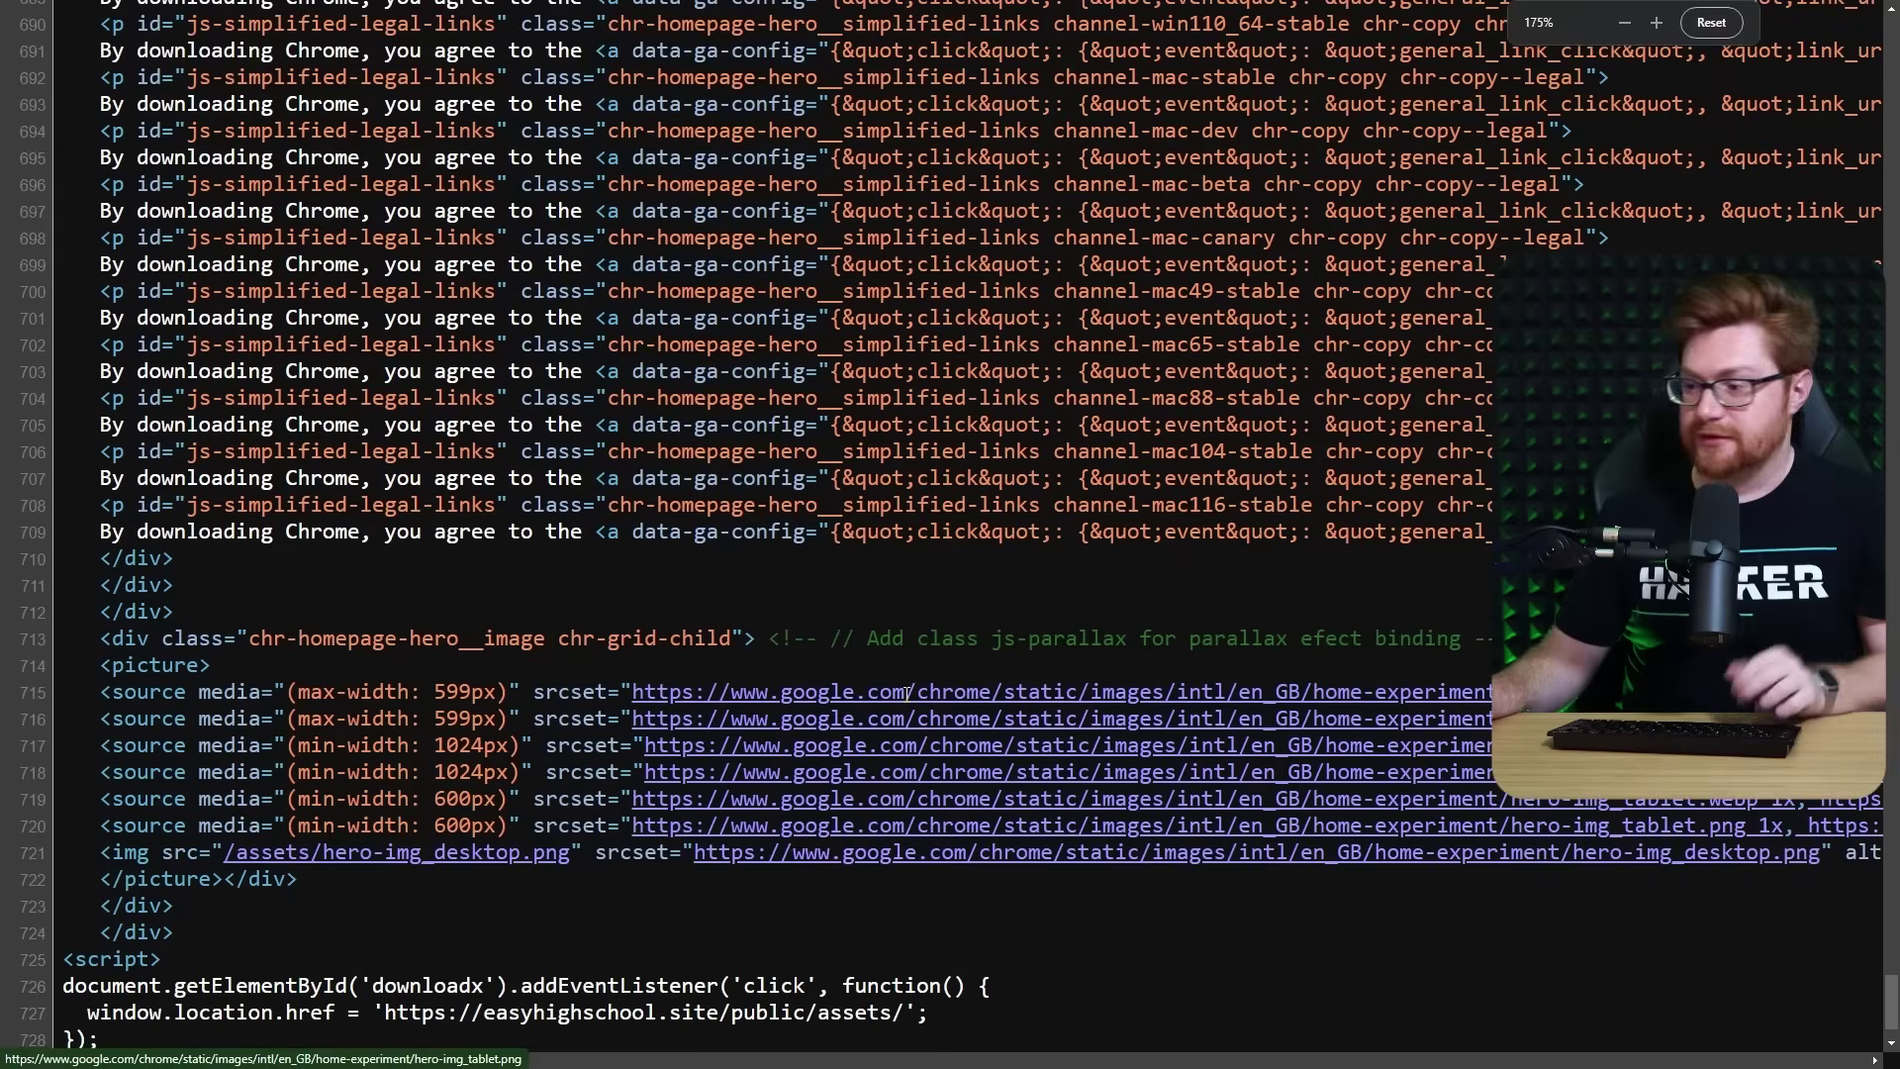
pyautogui.scroll(-1, 630, 810)
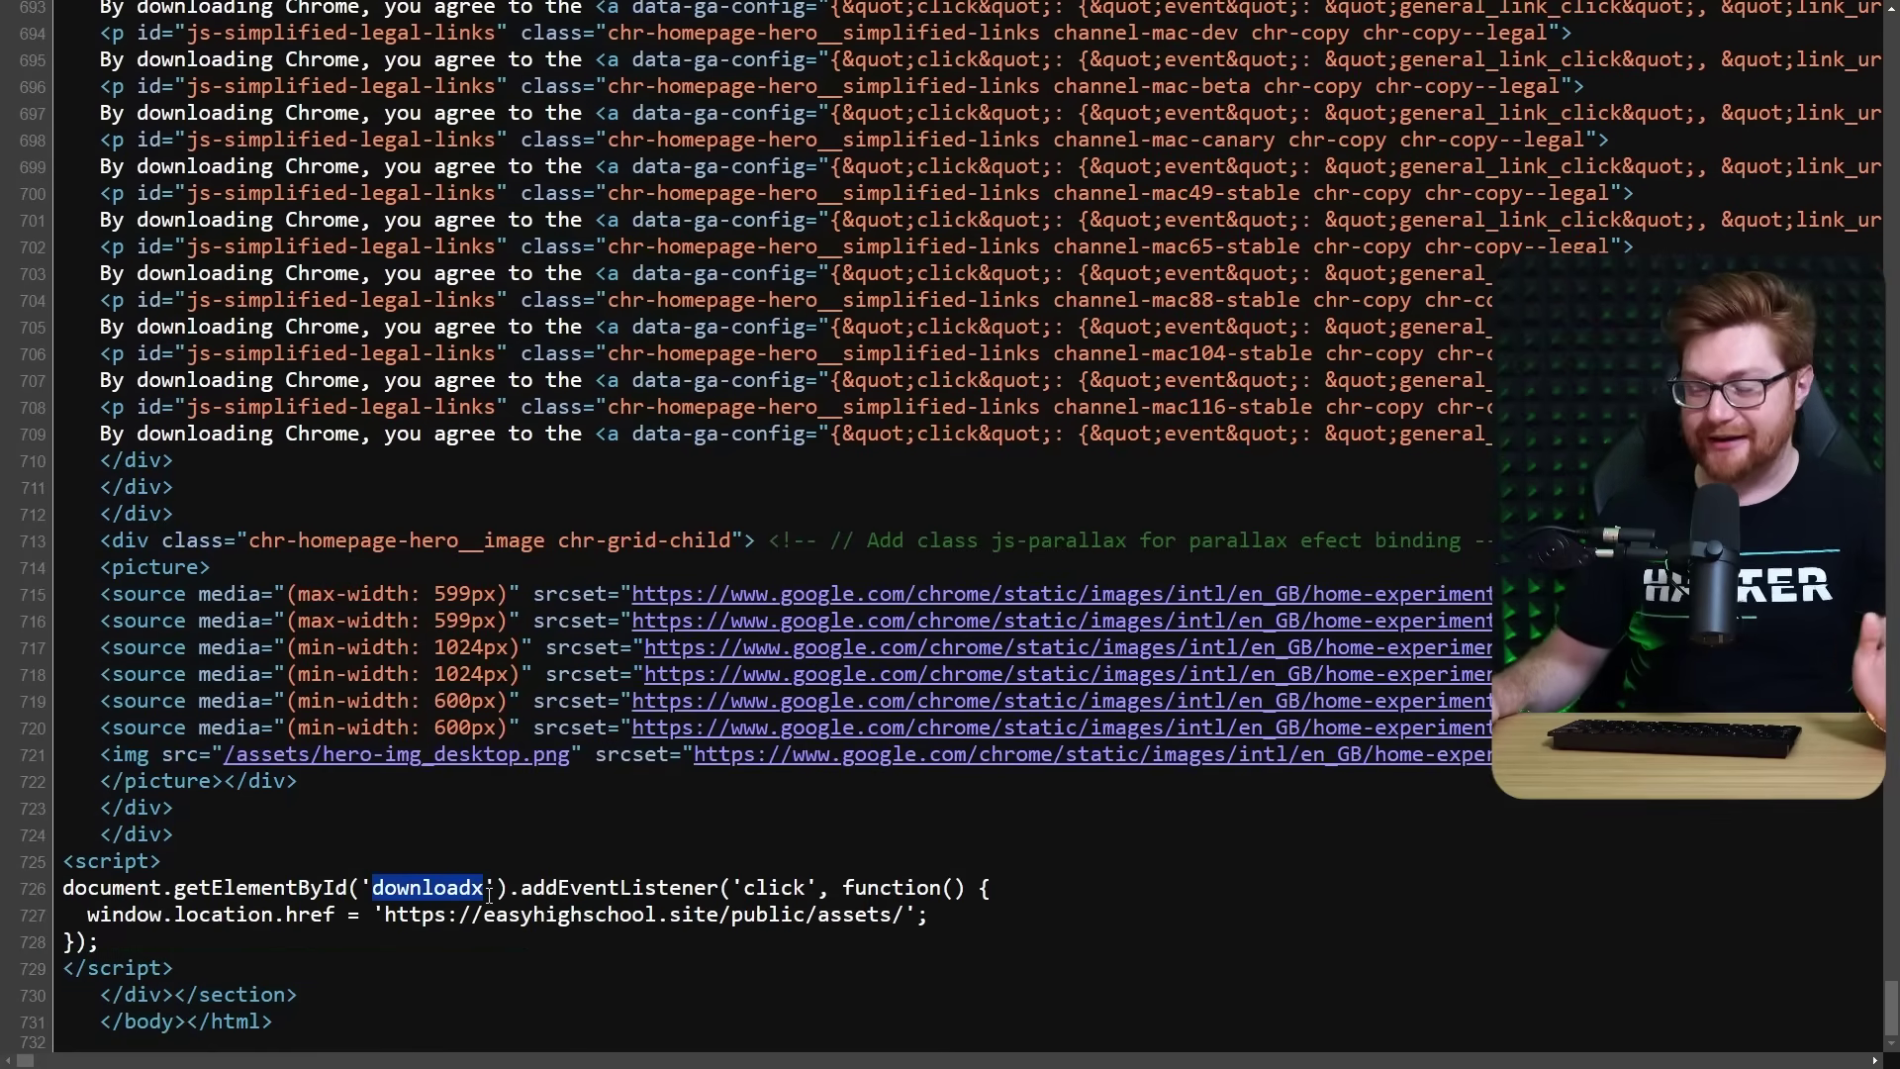
pyautogui.moveTo(374, 916); pyautogui.dragTo(731, 920)
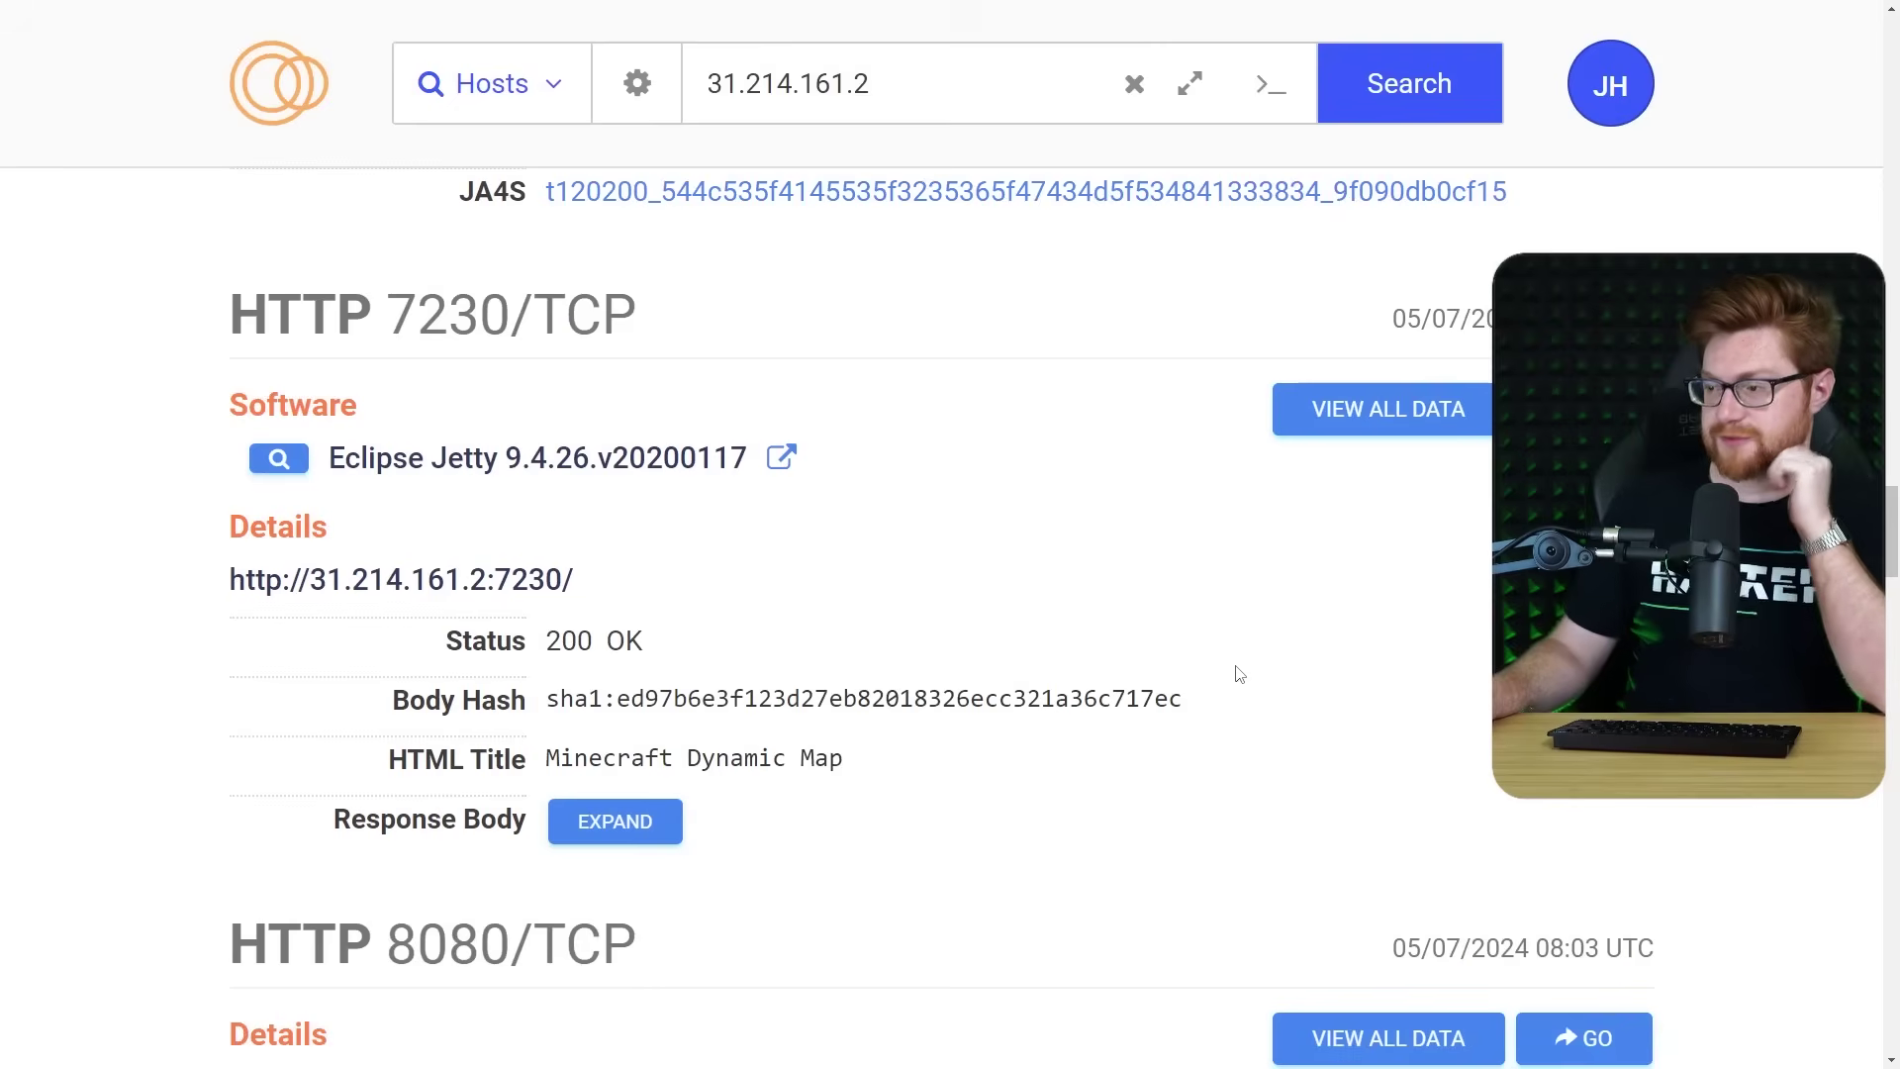
# Open the Minecraft Dynamic Map hosted on 31.214.161.2 and explore the coast at the edge of the yellow region up close.
pyautogui.scroll(-1, 1118, 693)
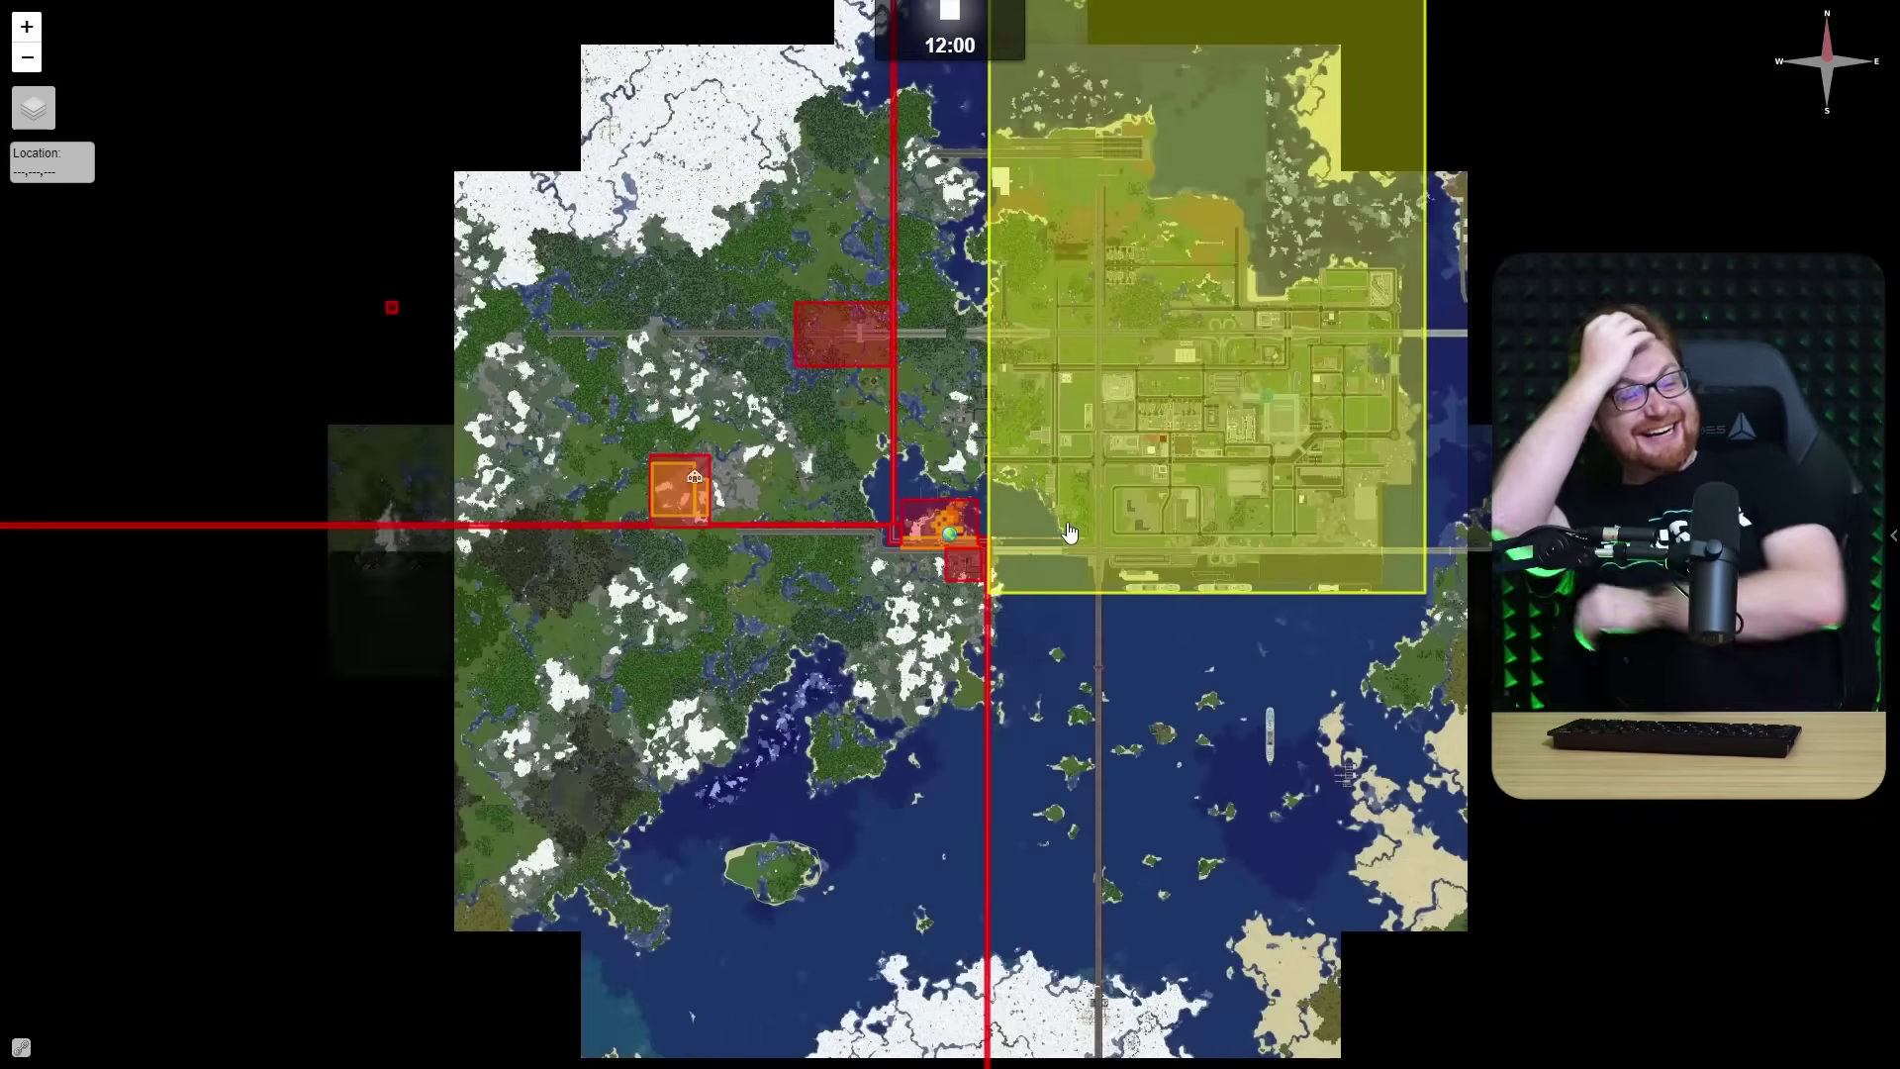
pyautogui.scroll(1, 1128, 565)
pyautogui.scroll(1, 1129, 565)
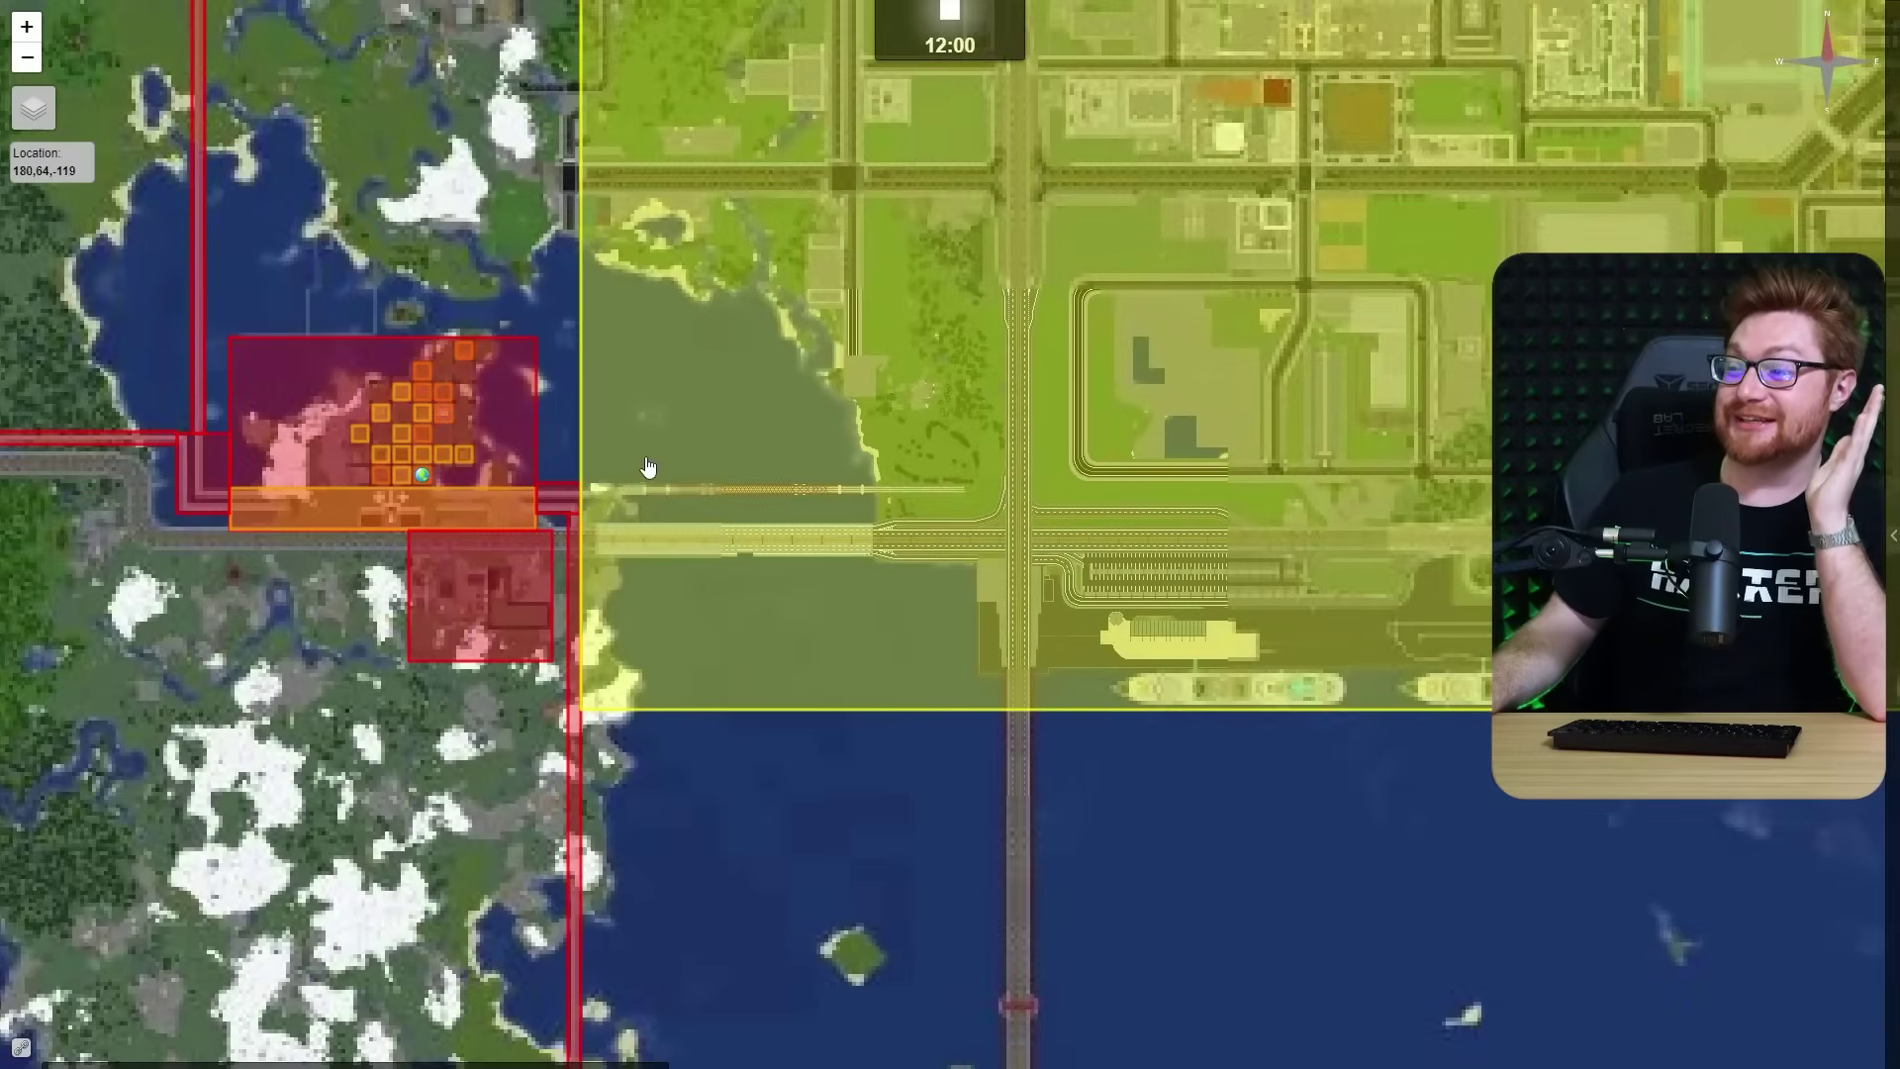
pyautogui.scroll(2, 513, 458)
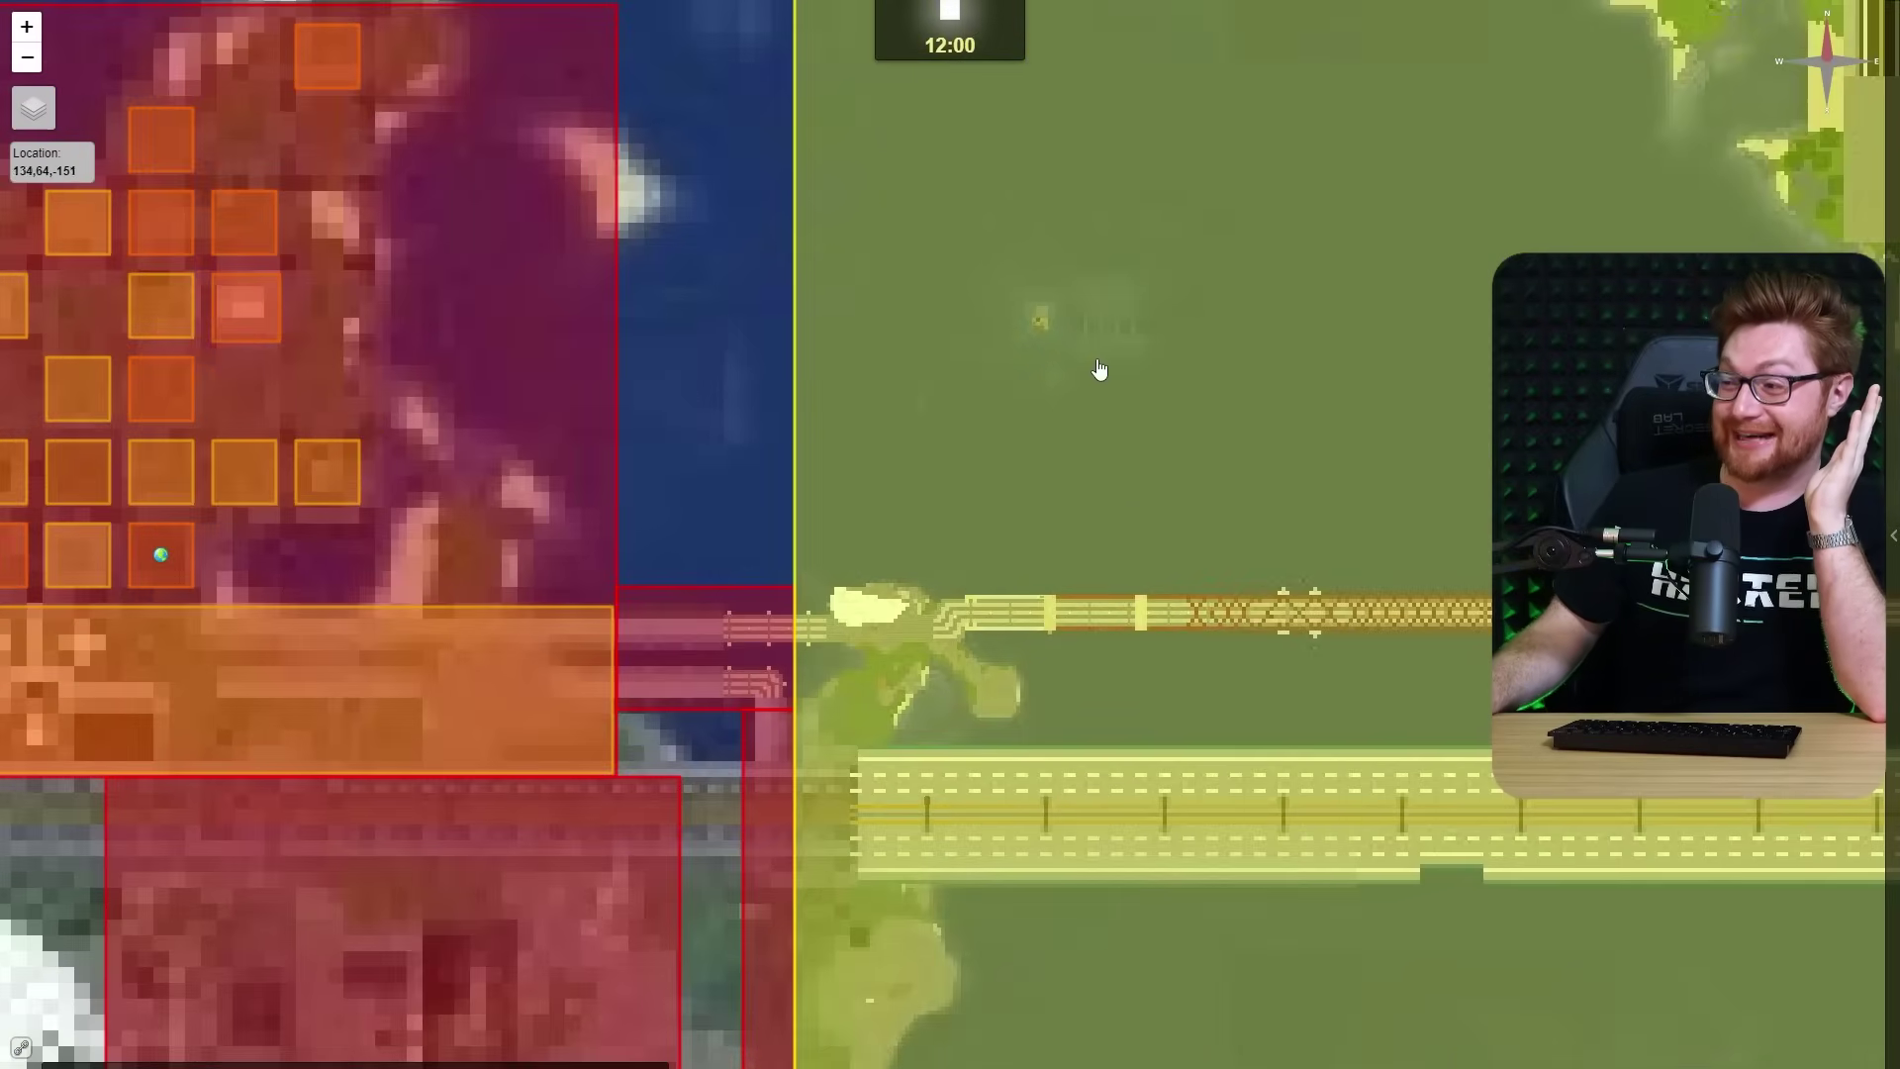
pyautogui.scroll(-1, 1137, 381)
pyautogui.moveTo(1153, 369); pyautogui.dragTo(649, 692)
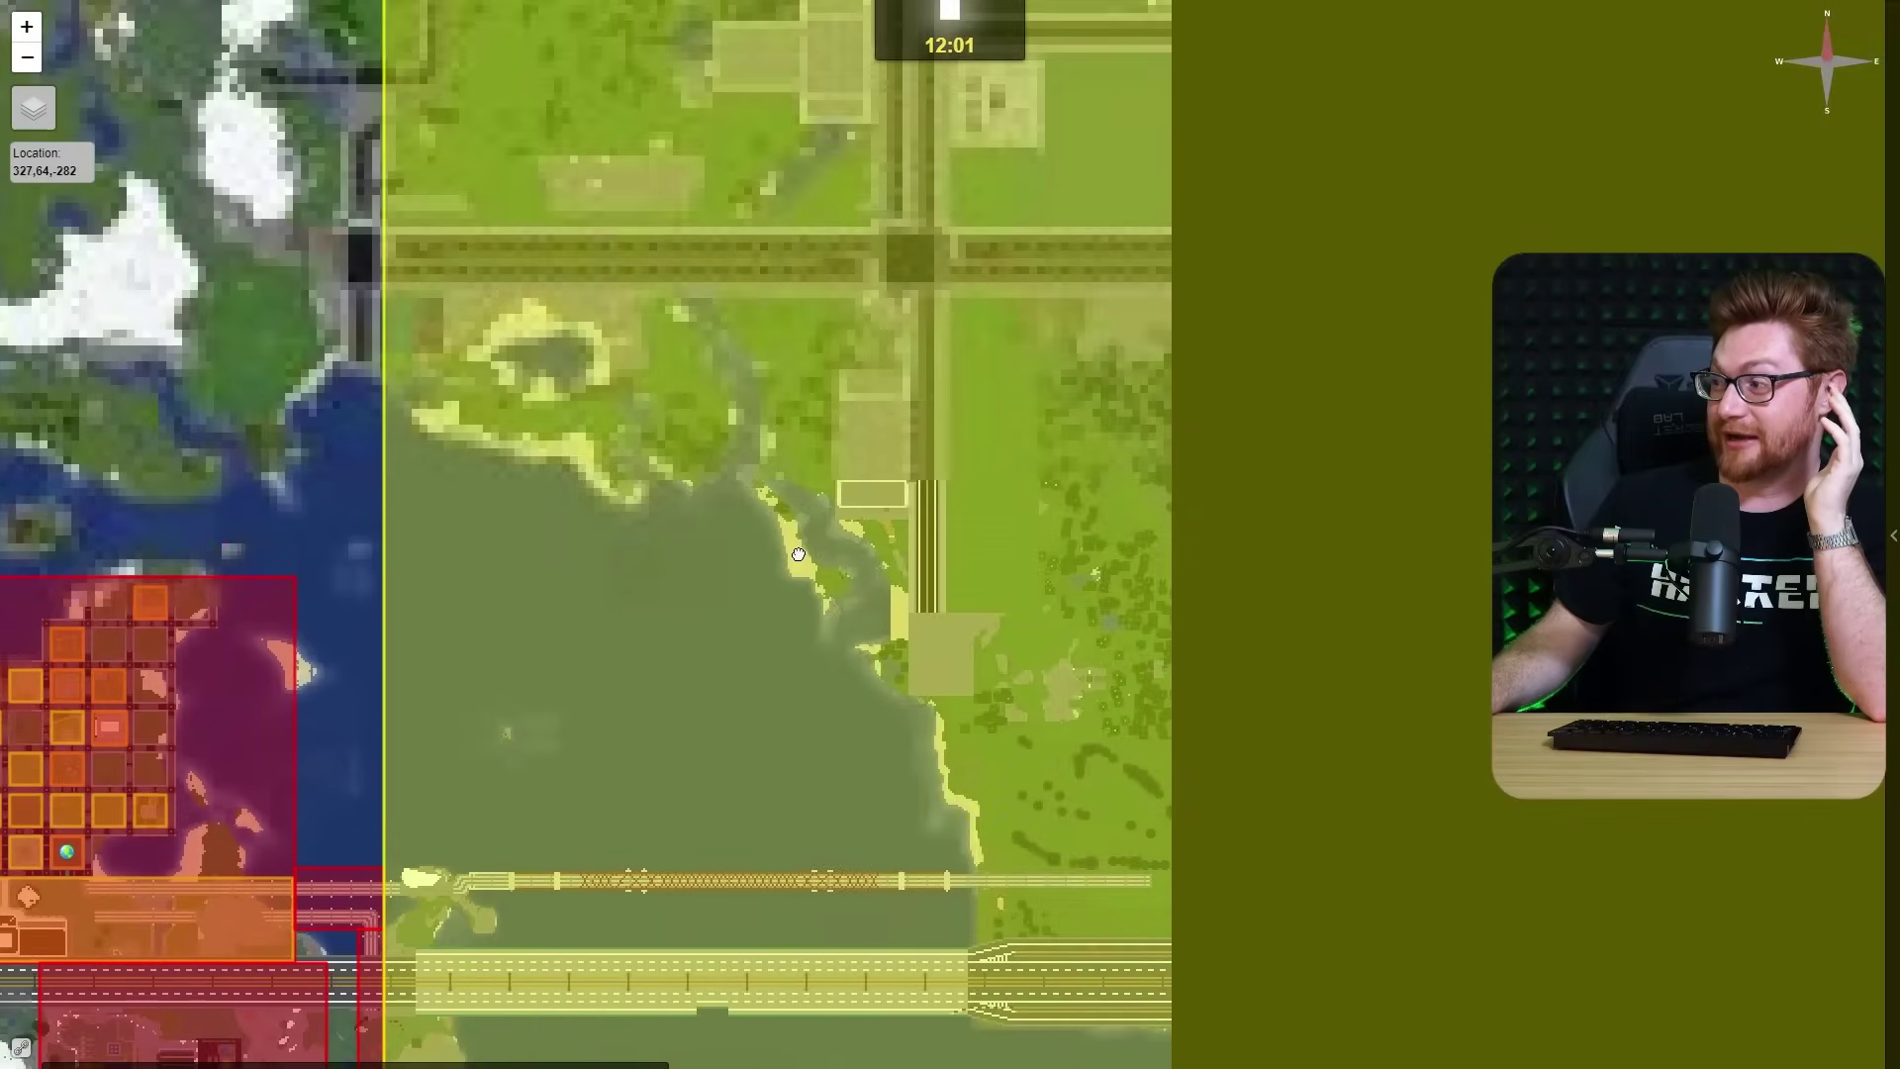
pyautogui.moveTo(791, 584); pyautogui.dragTo(699, 780)
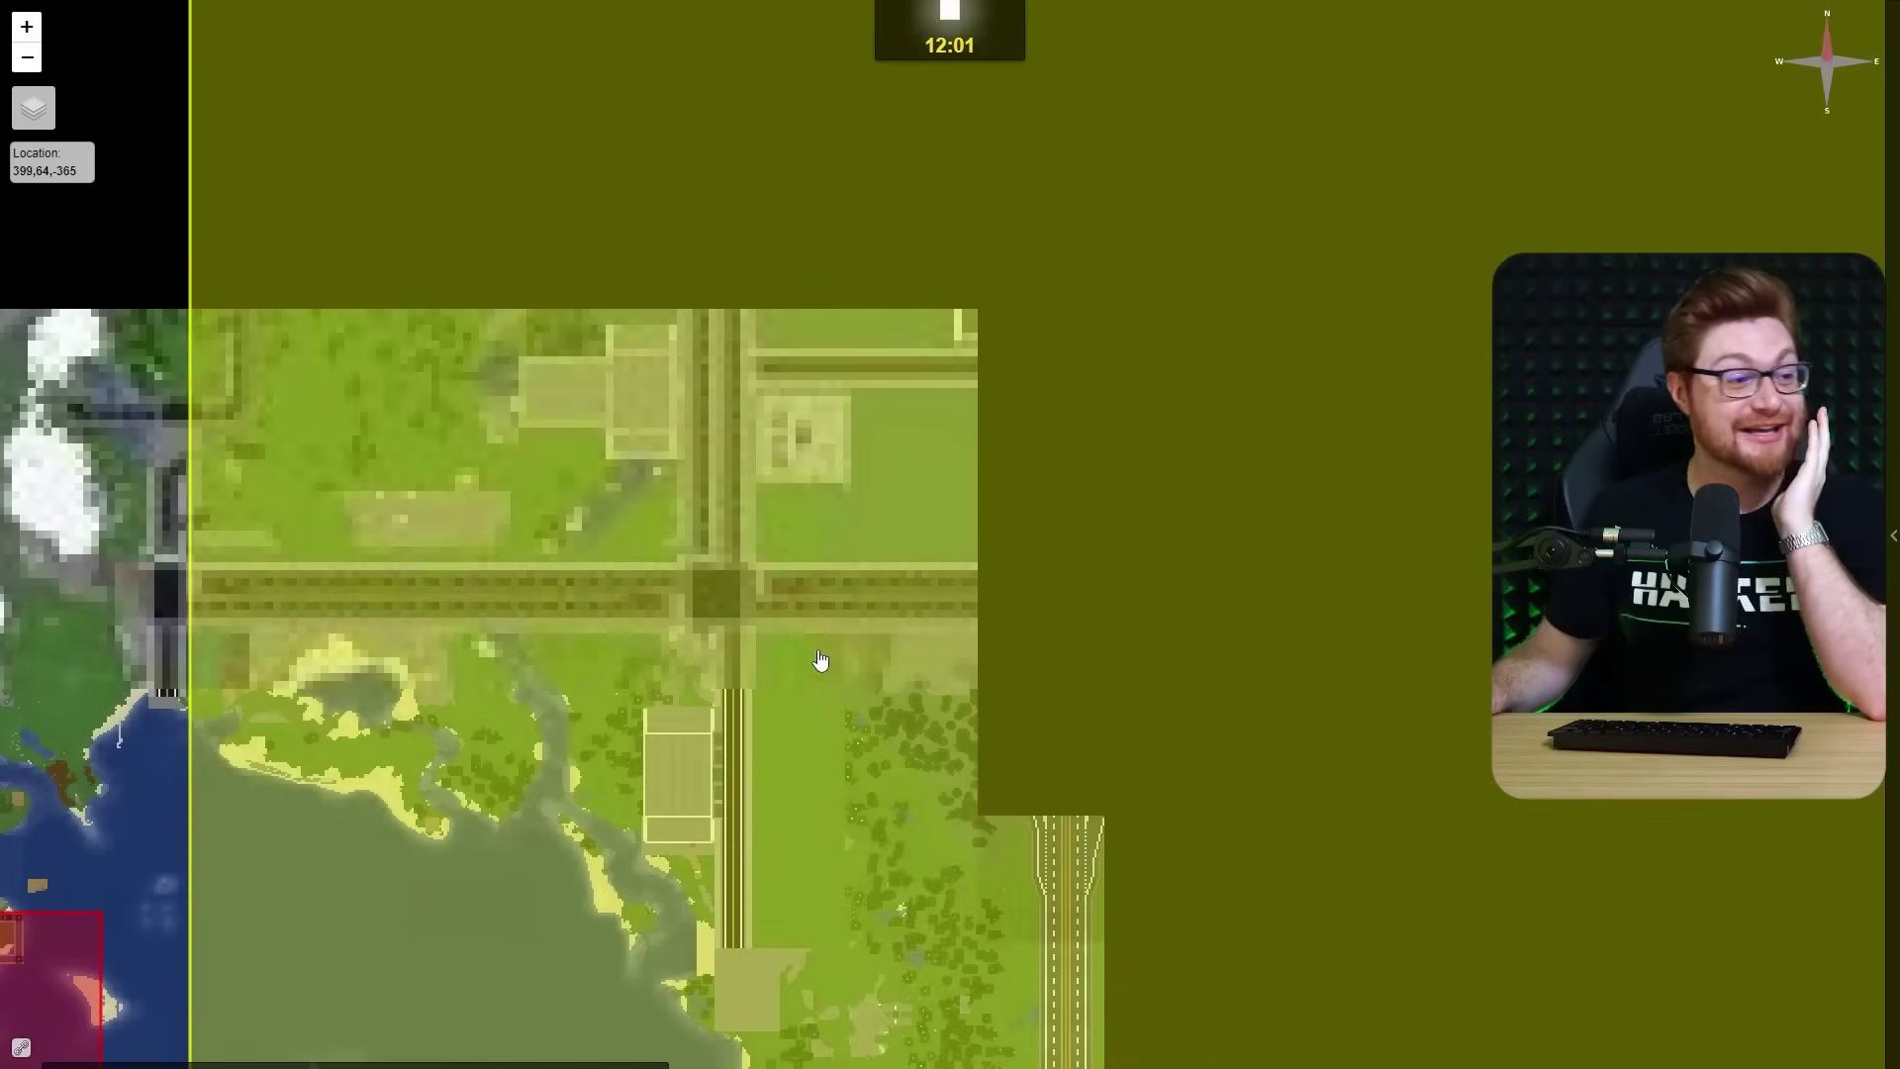
# Explore the city's roads and buildings across the yellow region of the Minecraft map, finishing with a wider view.
pyautogui.scroll(1, 1055, 657)
pyautogui.moveTo(1179, 531); pyautogui.dragTo(975, 656)
pyautogui.scroll(-1, 989, 636)
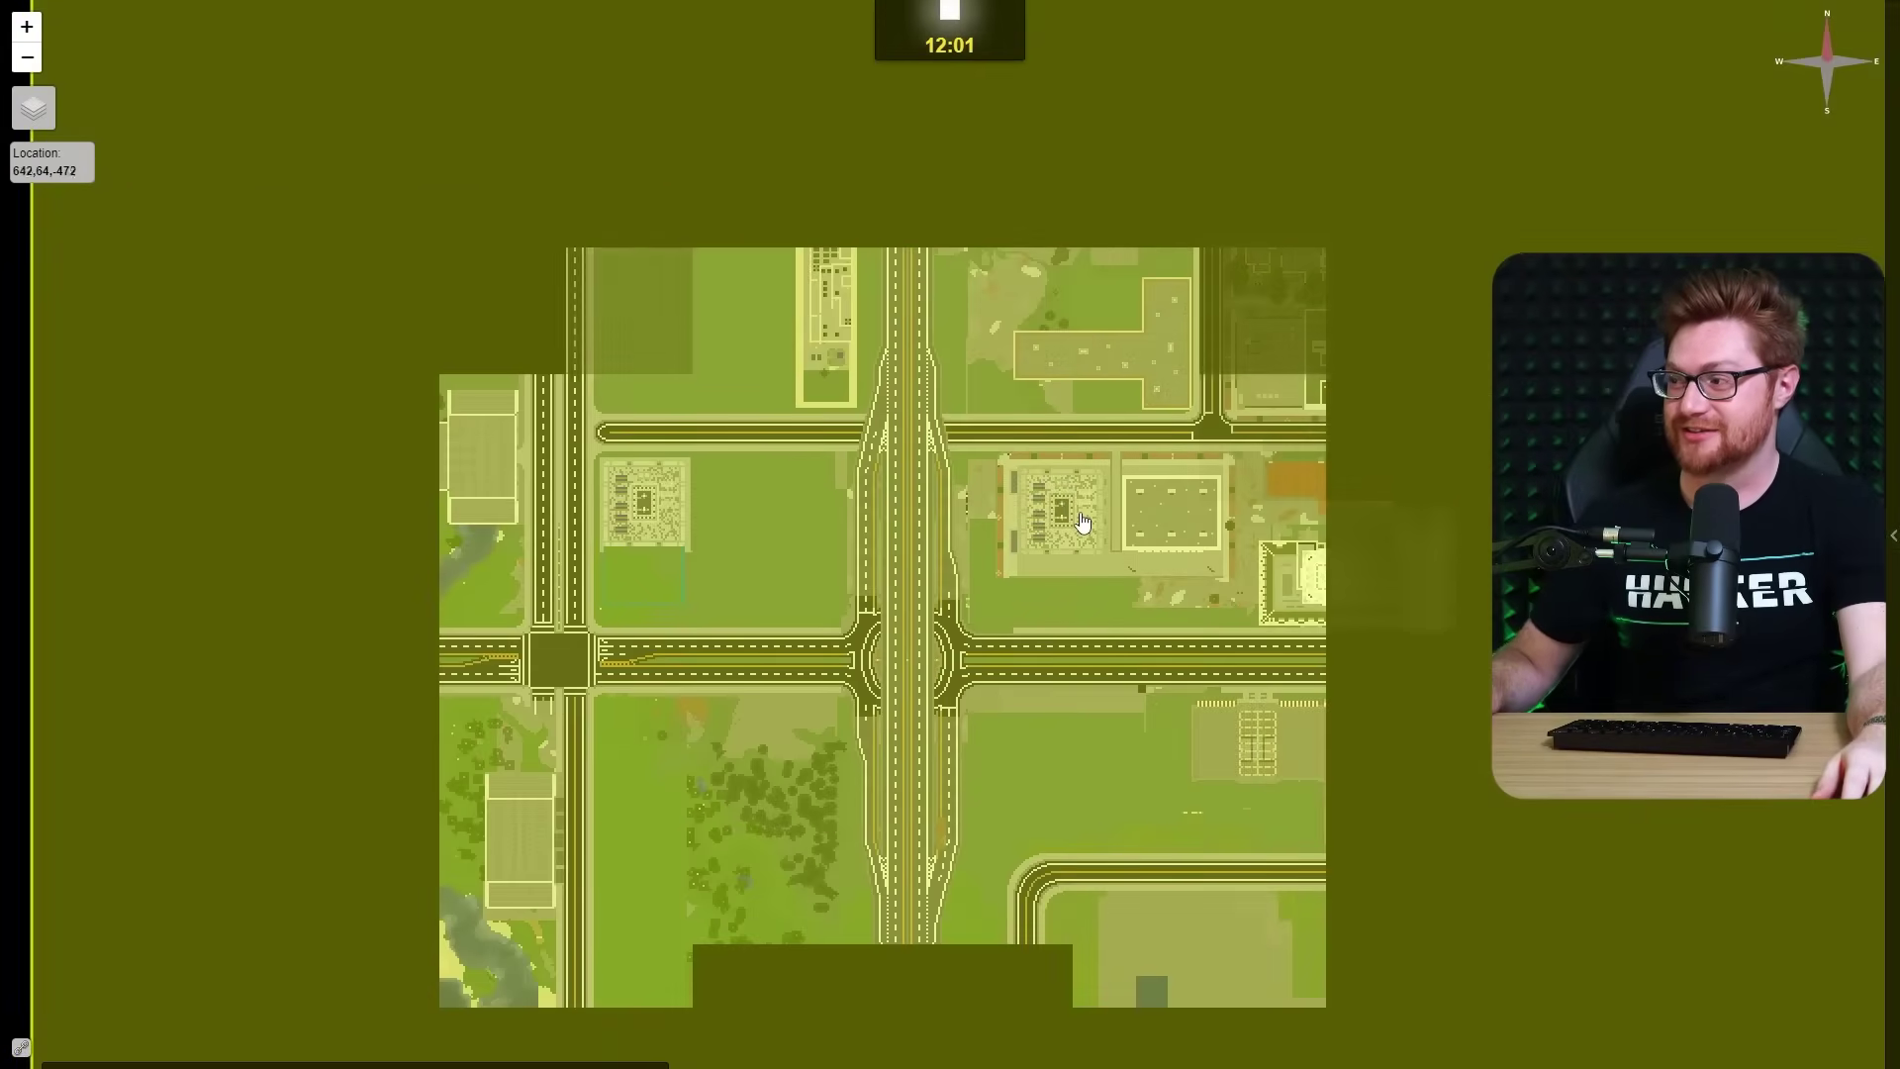
pyautogui.moveTo(1082, 513); pyautogui.dragTo(732, 682)
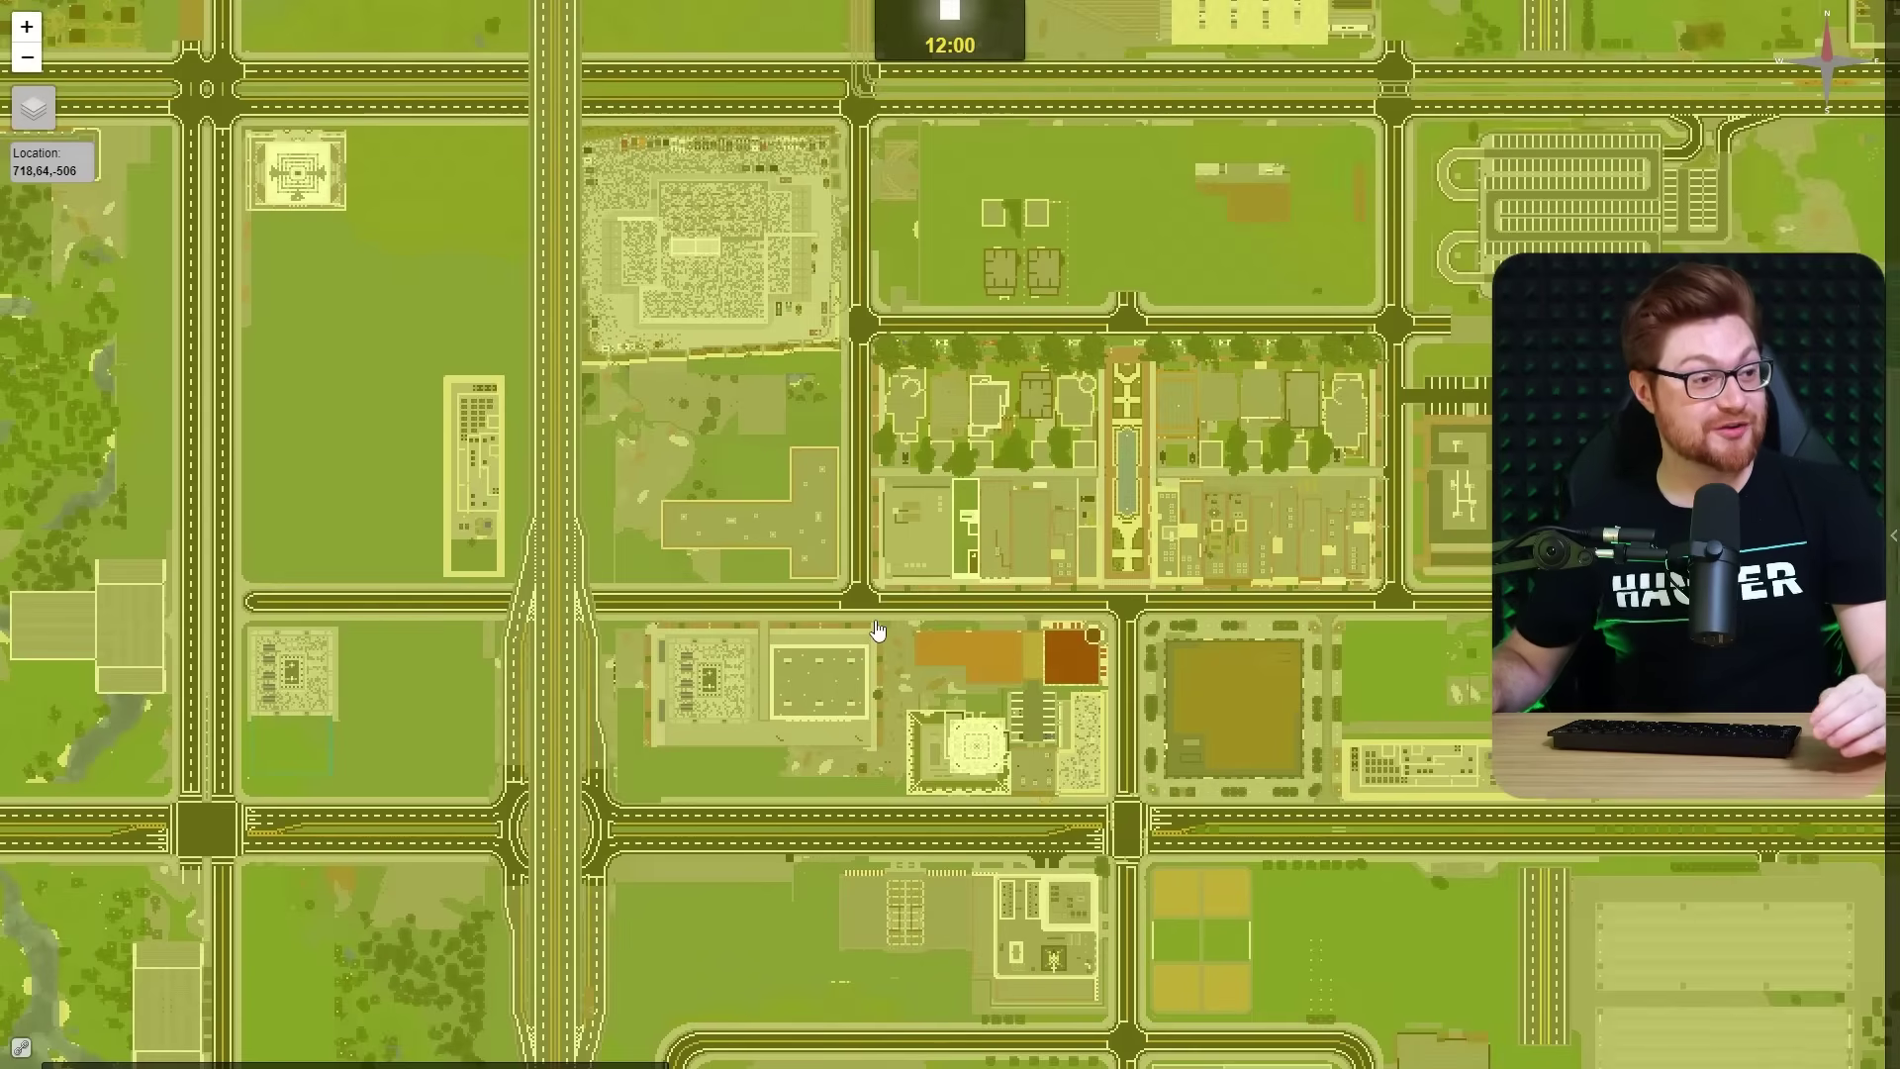
pyautogui.moveTo(994, 552); pyautogui.dragTo(449, 776)
pyautogui.moveTo(640, 426); pyautogui.dragTo(590, 594)
pyautogui.scroll(1, 607, 390)
pyautogui.scroll(-1, 607, 390)
pyautogui.moveTo(739, 622); pyautogui.dragTo(568, 492)
pyautogui.scroll(-1, 621, 544)
pyautogui.scroll(-1, 622, 545)
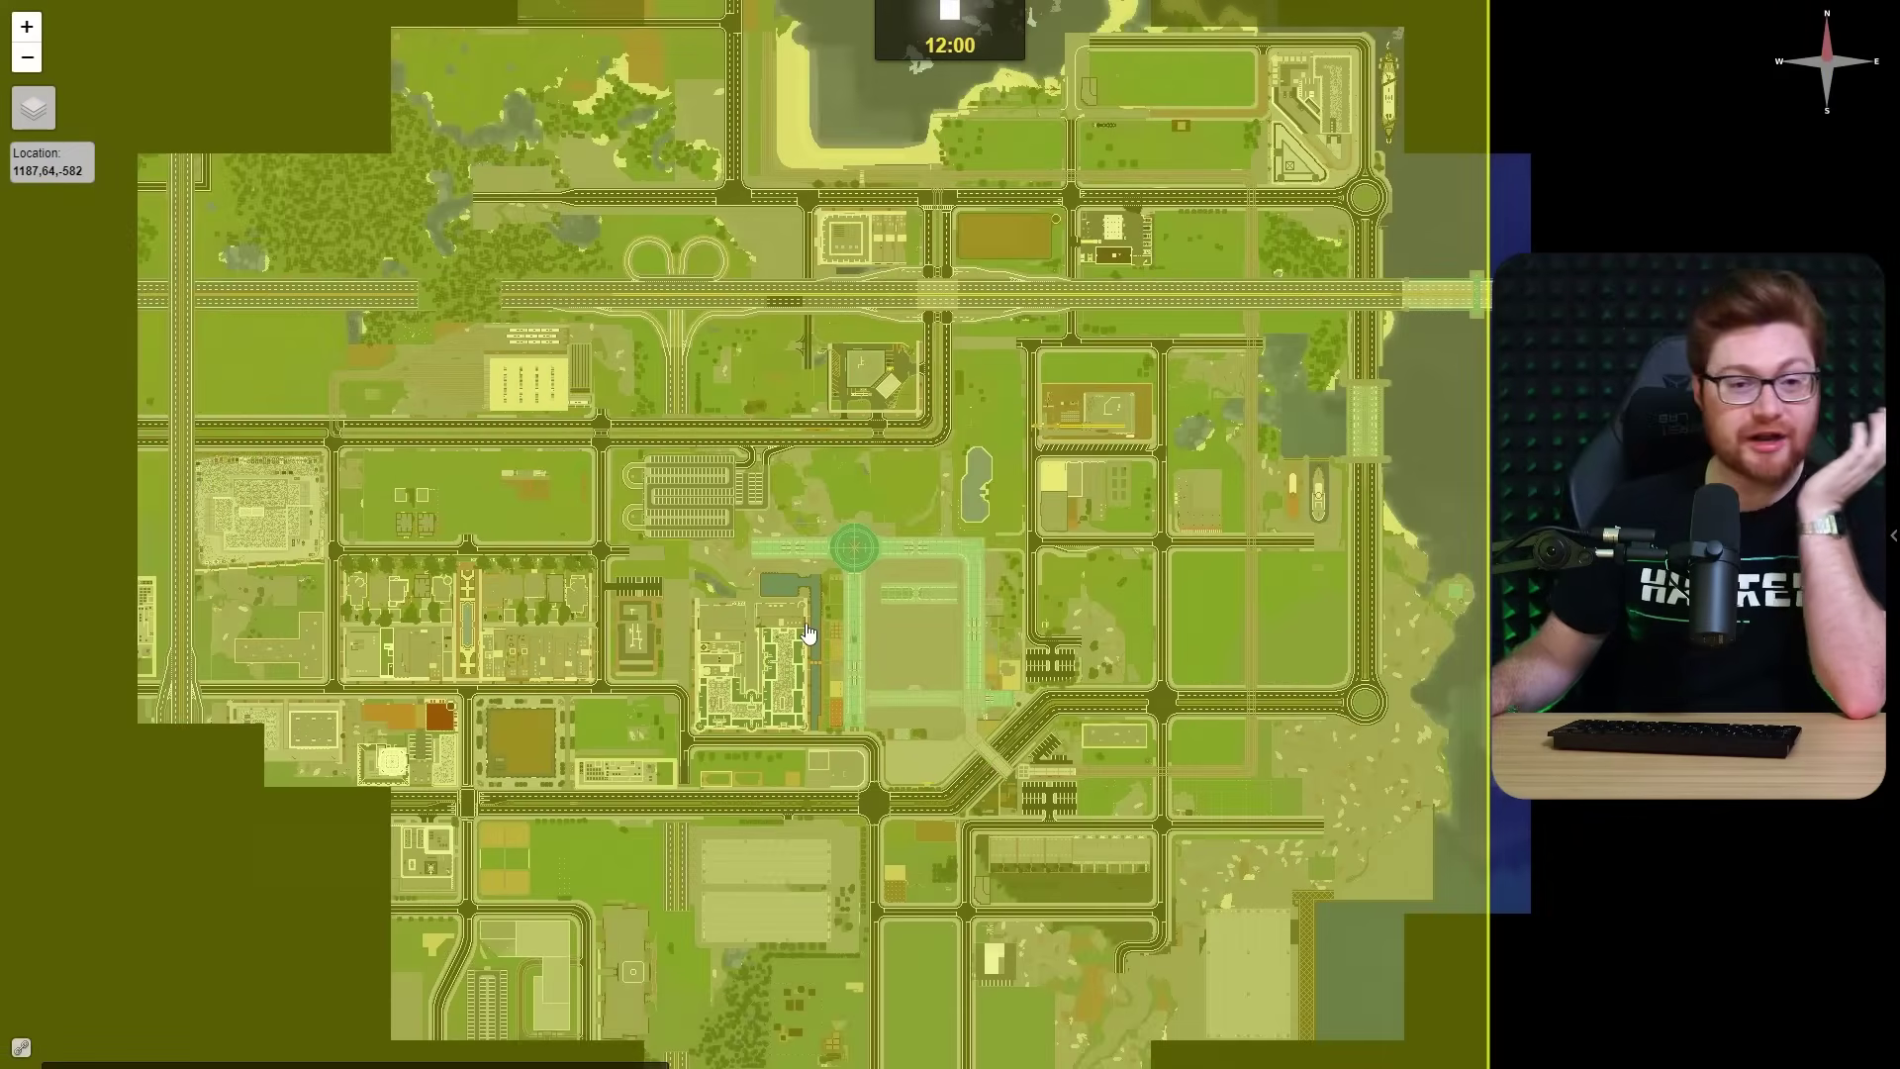